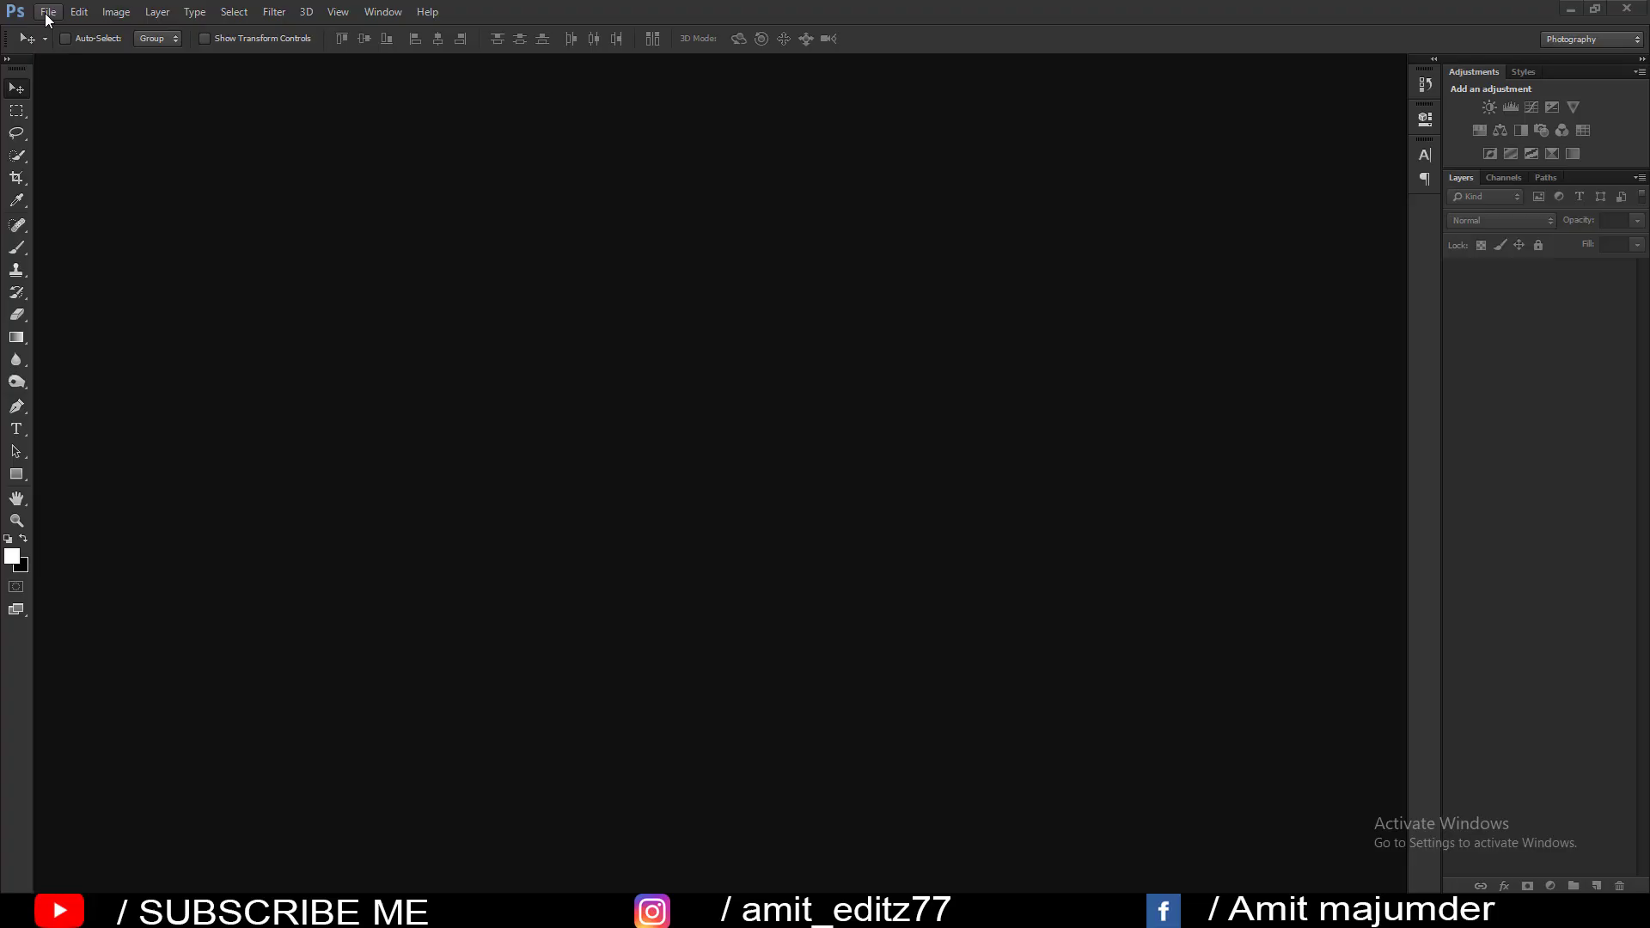
Open 0F8A2569.JPG from the New Volume (H:) drive as a tabbed document and duplicate its Background layer.
click(47, 12)
click(69, 48)
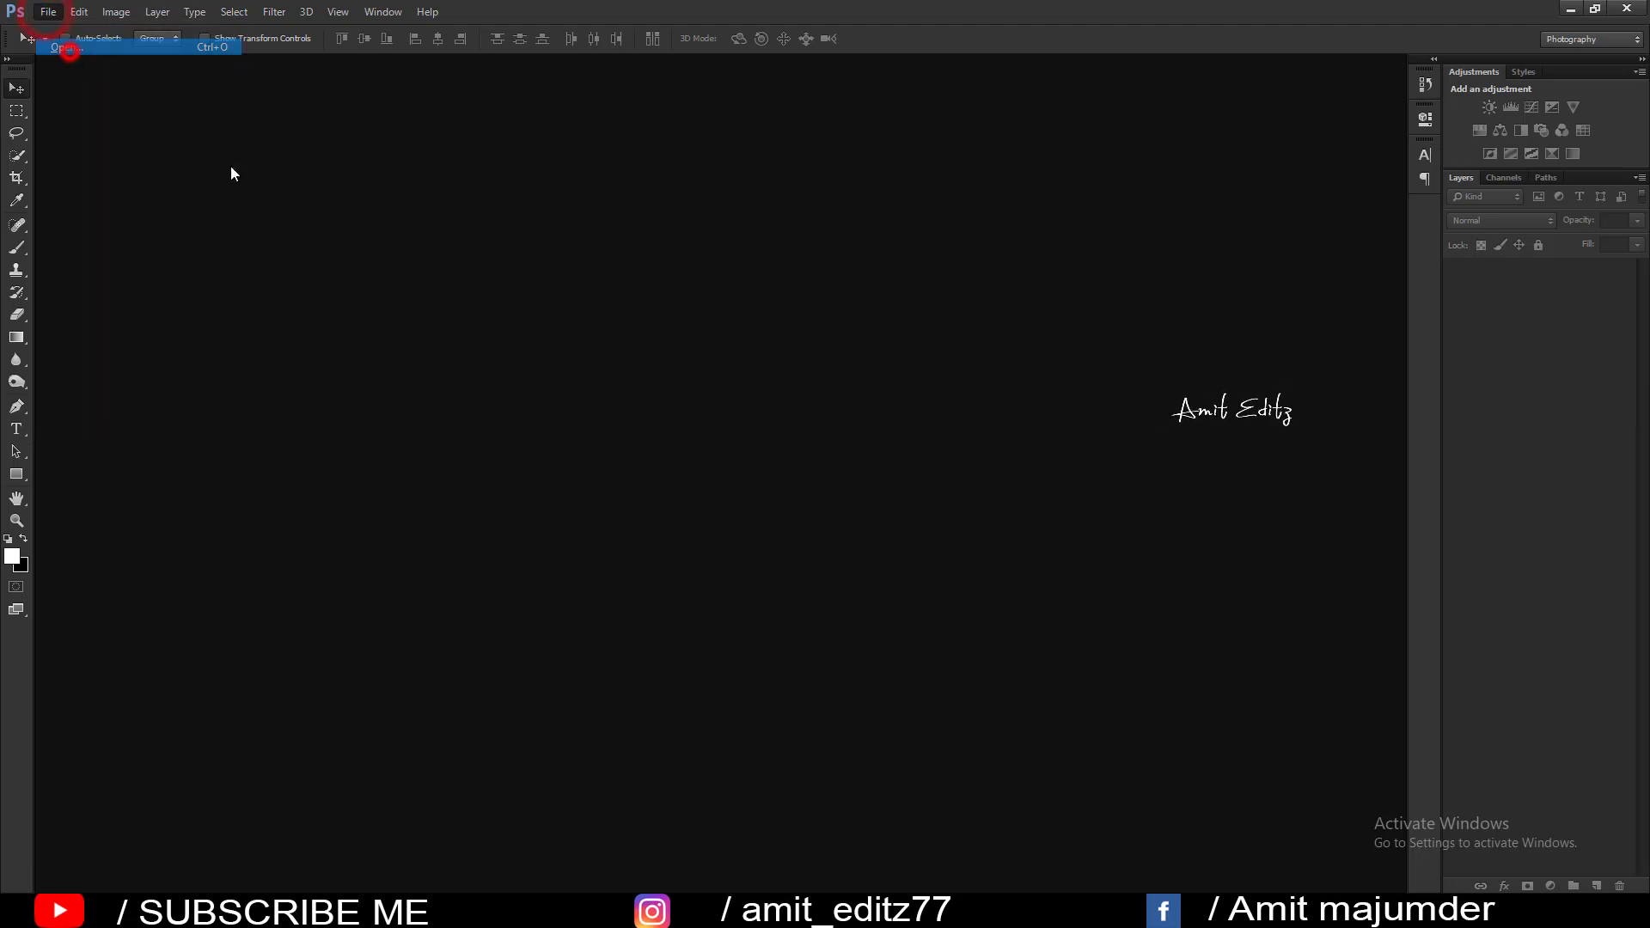
click(305, 516)
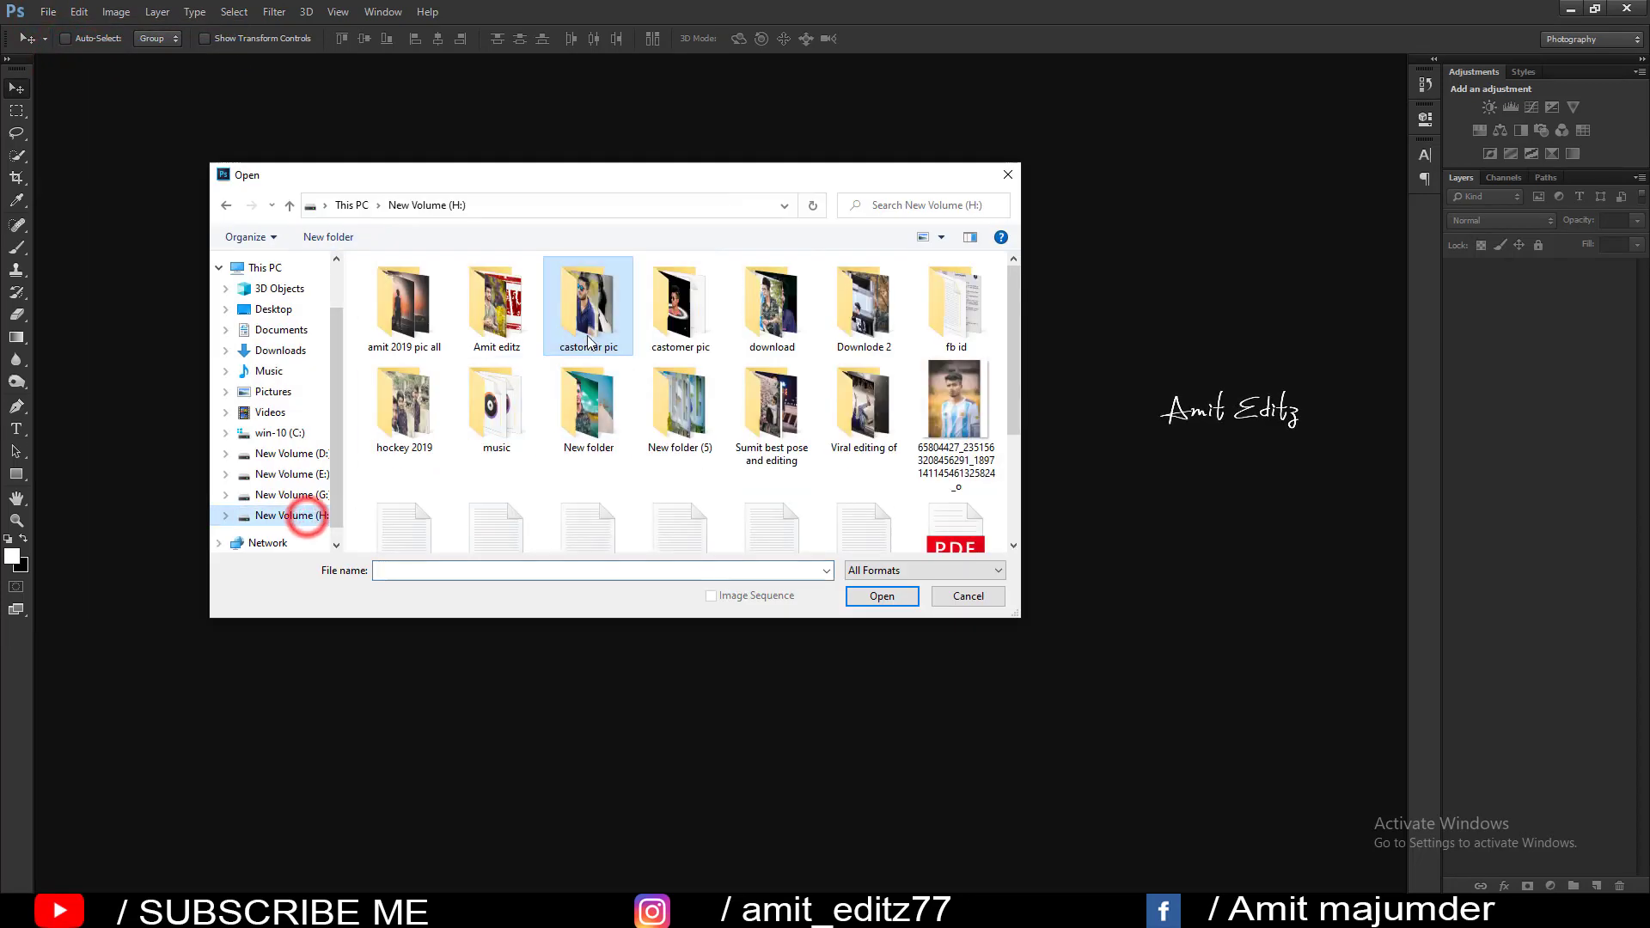
double_click(514, 309)
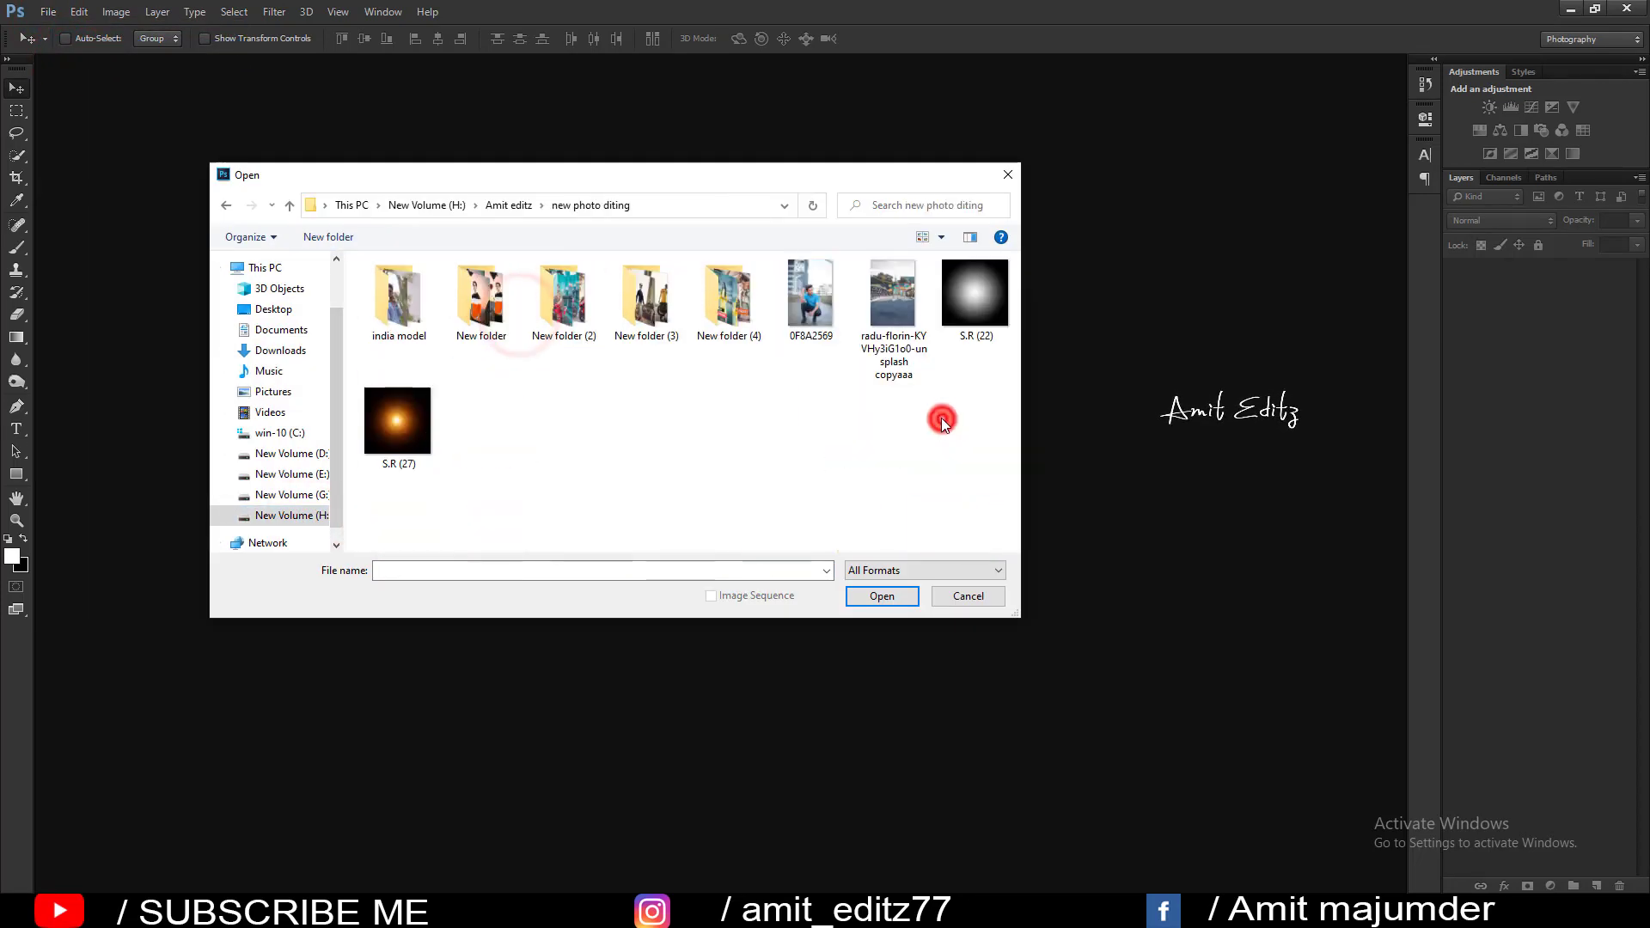
click(809, 294)
click(886, 596)
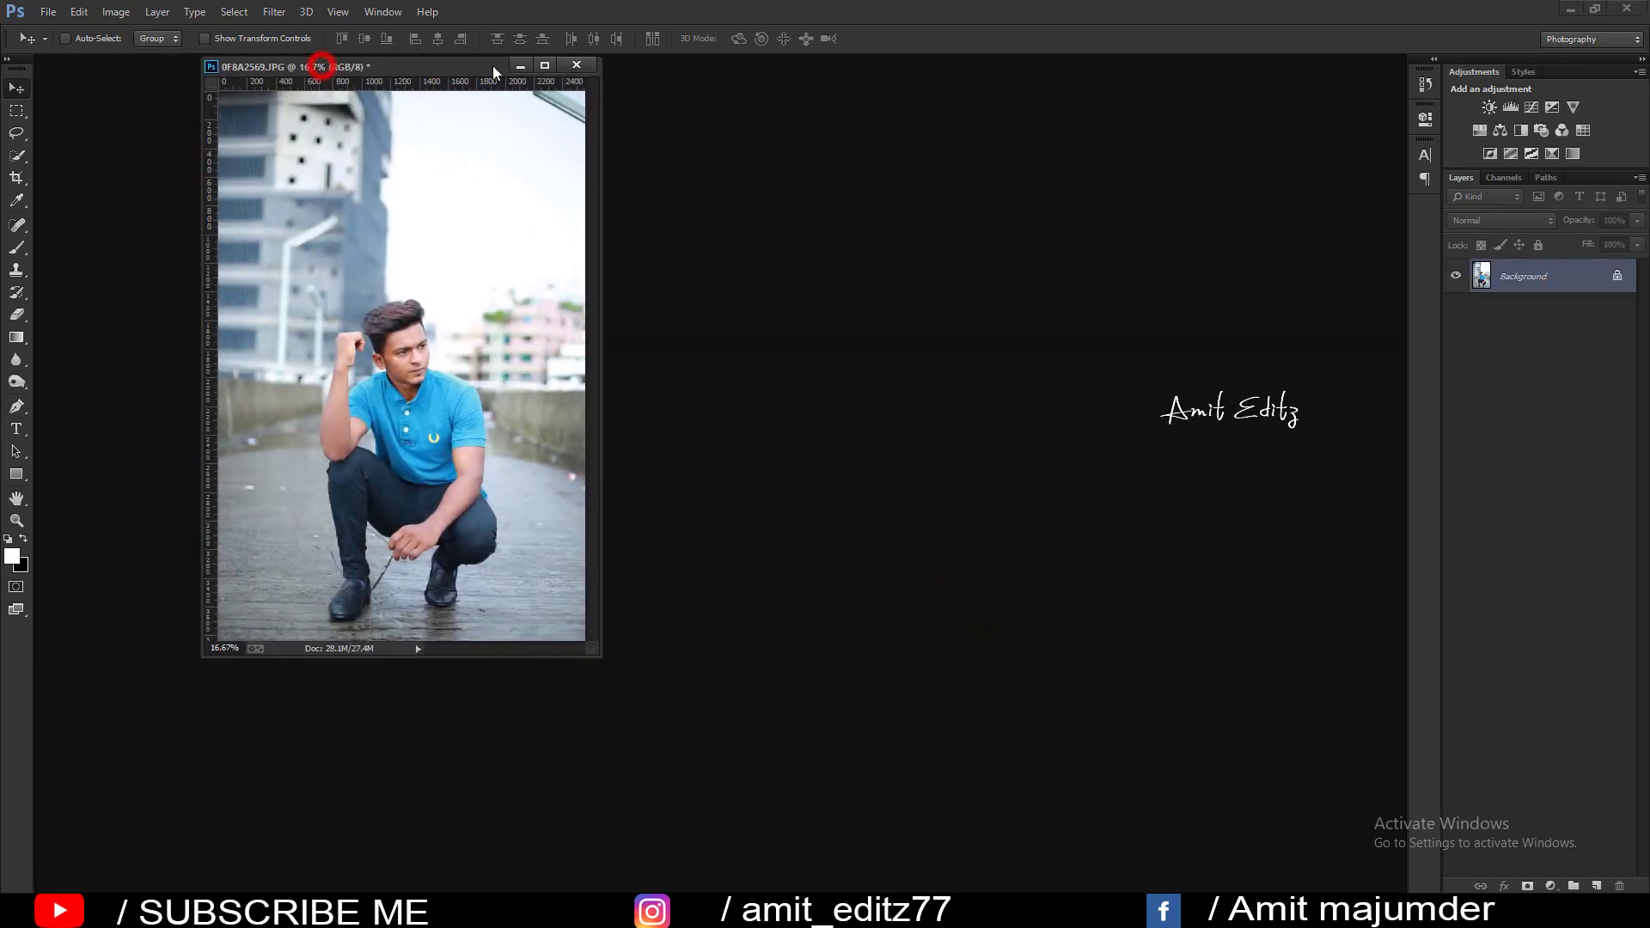
drag(321, 62, 499, 63)
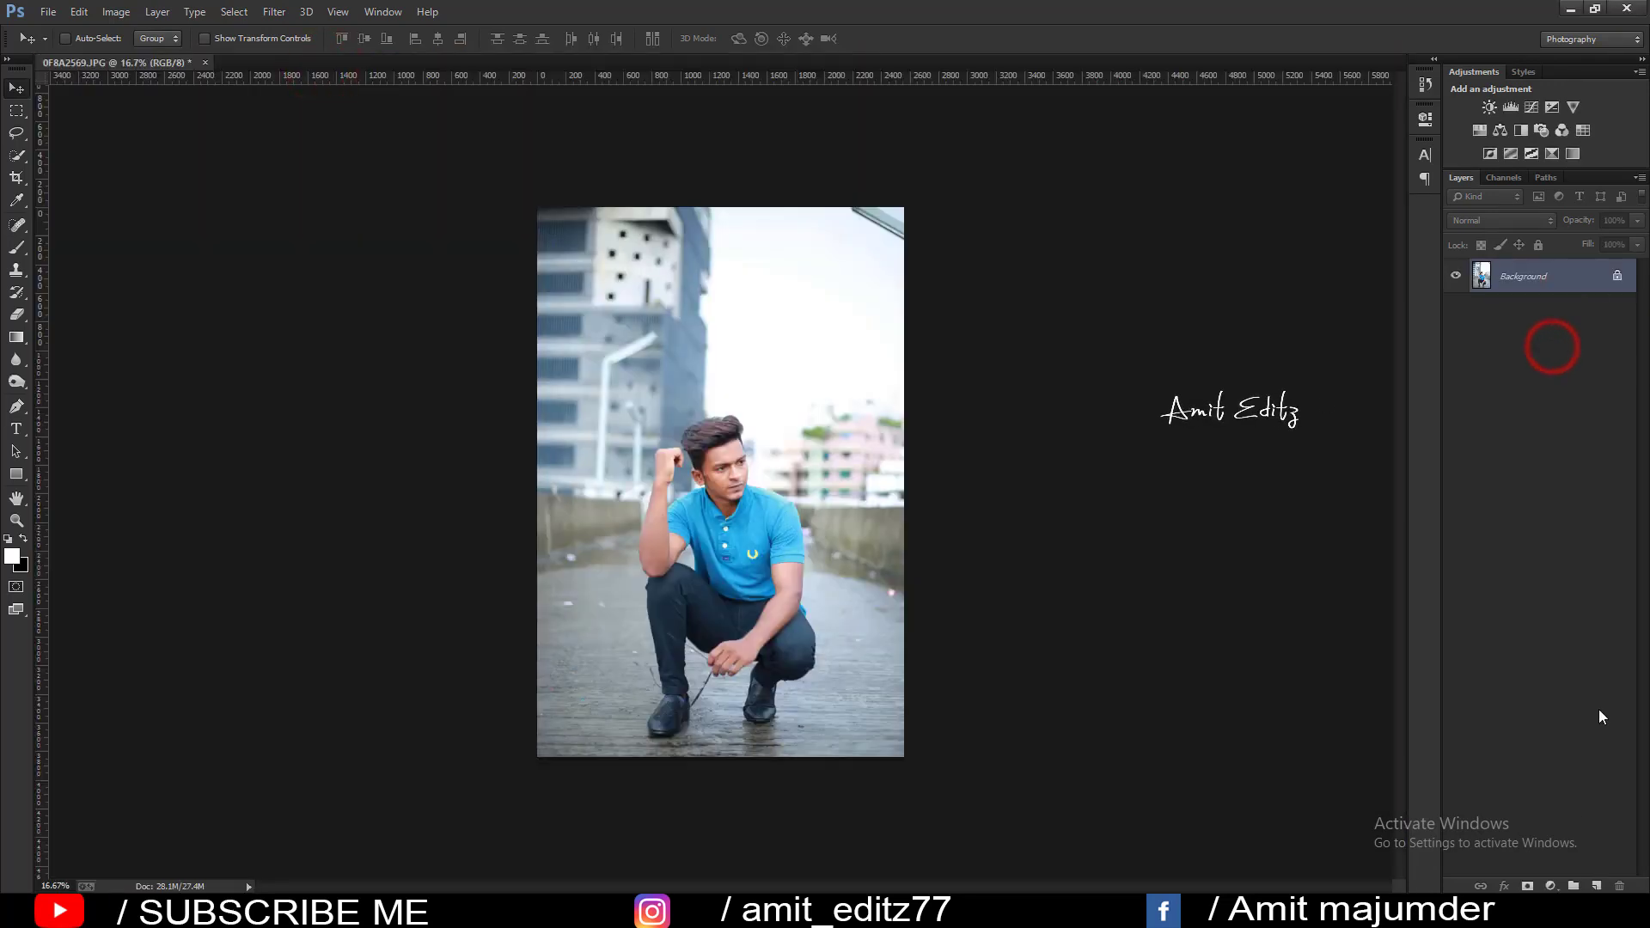
drag(1544, 283, 1596, 885)
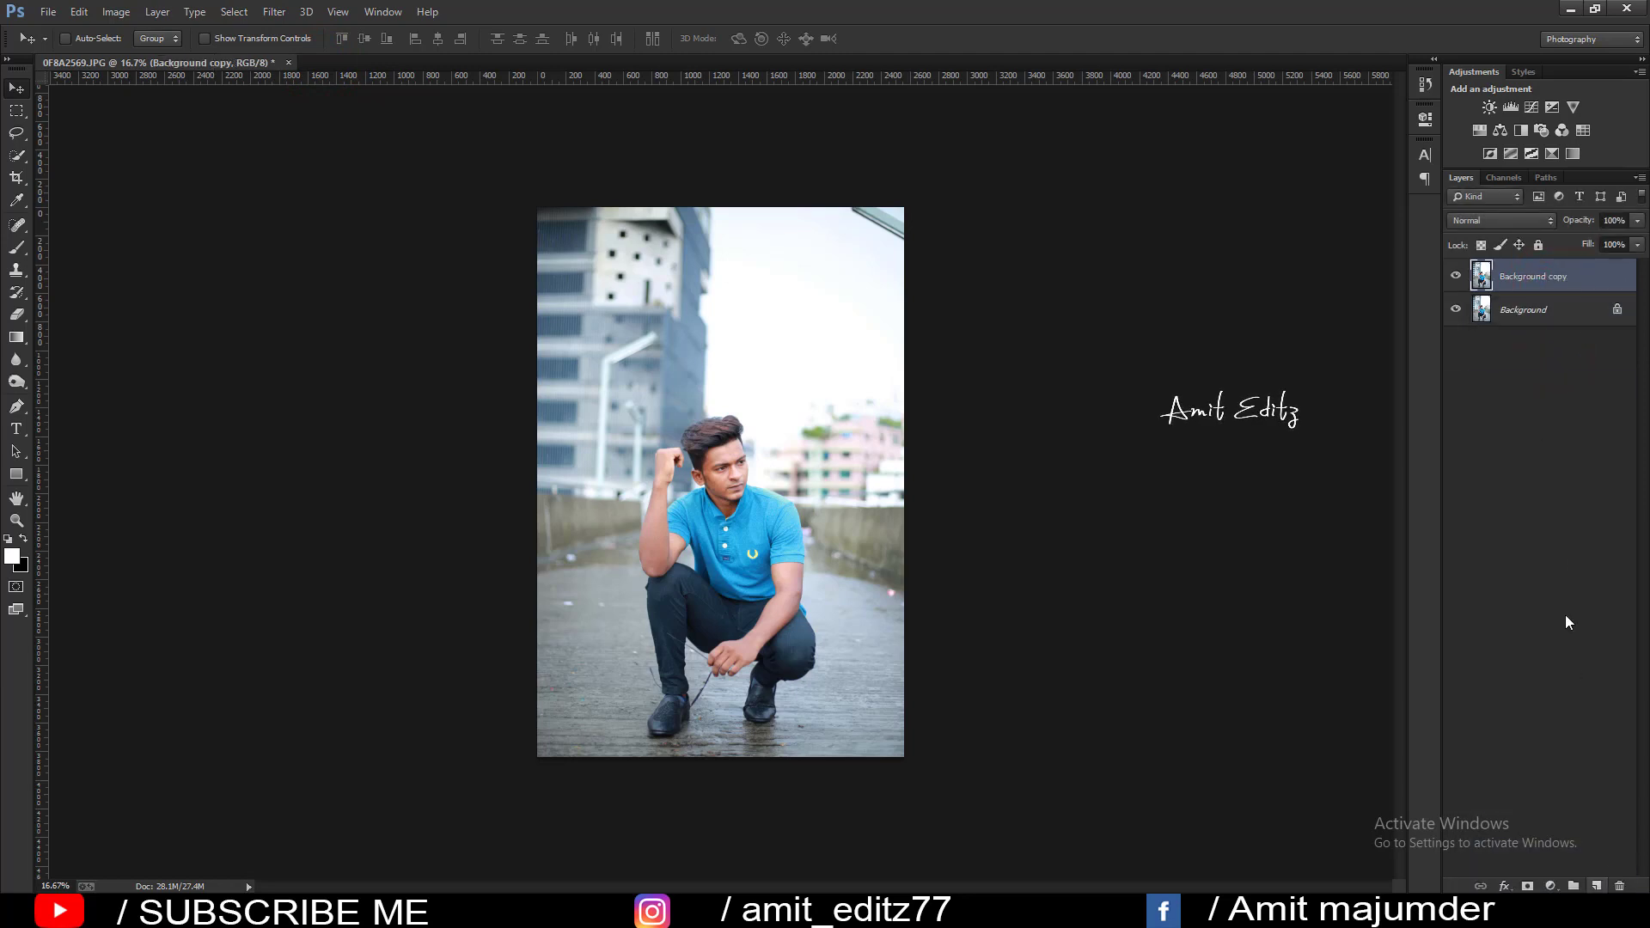
Run Imagenomic Noiseware Professional on the Background copy layer, accepting its Default settings.
click(275, 11)
mouse_move(301, 437)
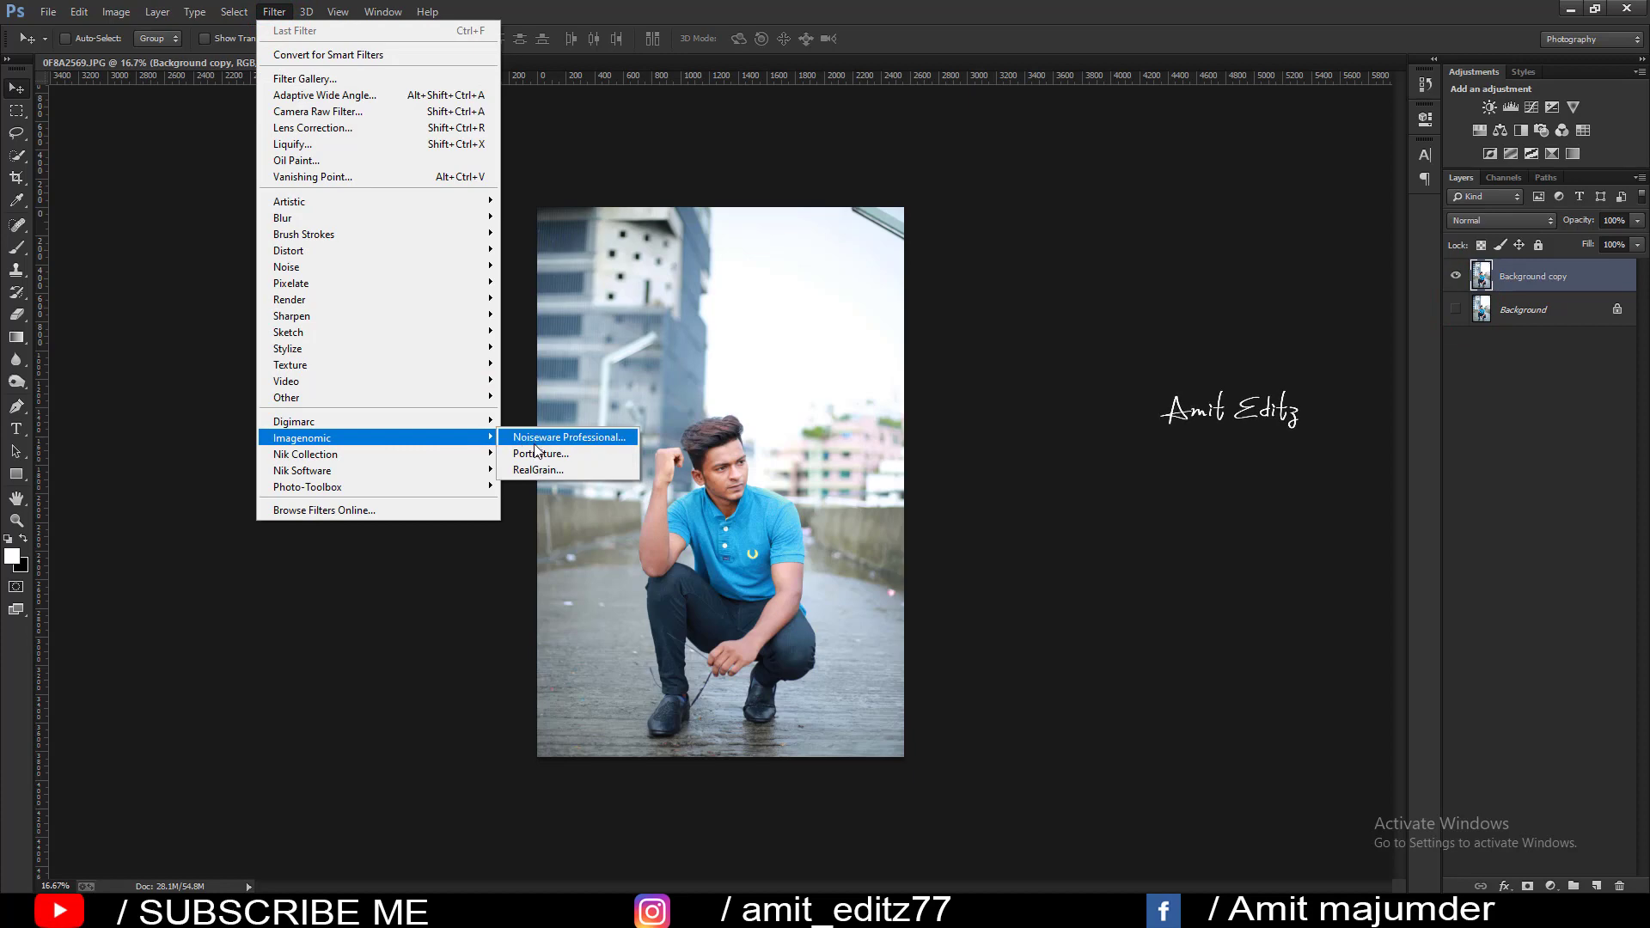
click(535, 440)
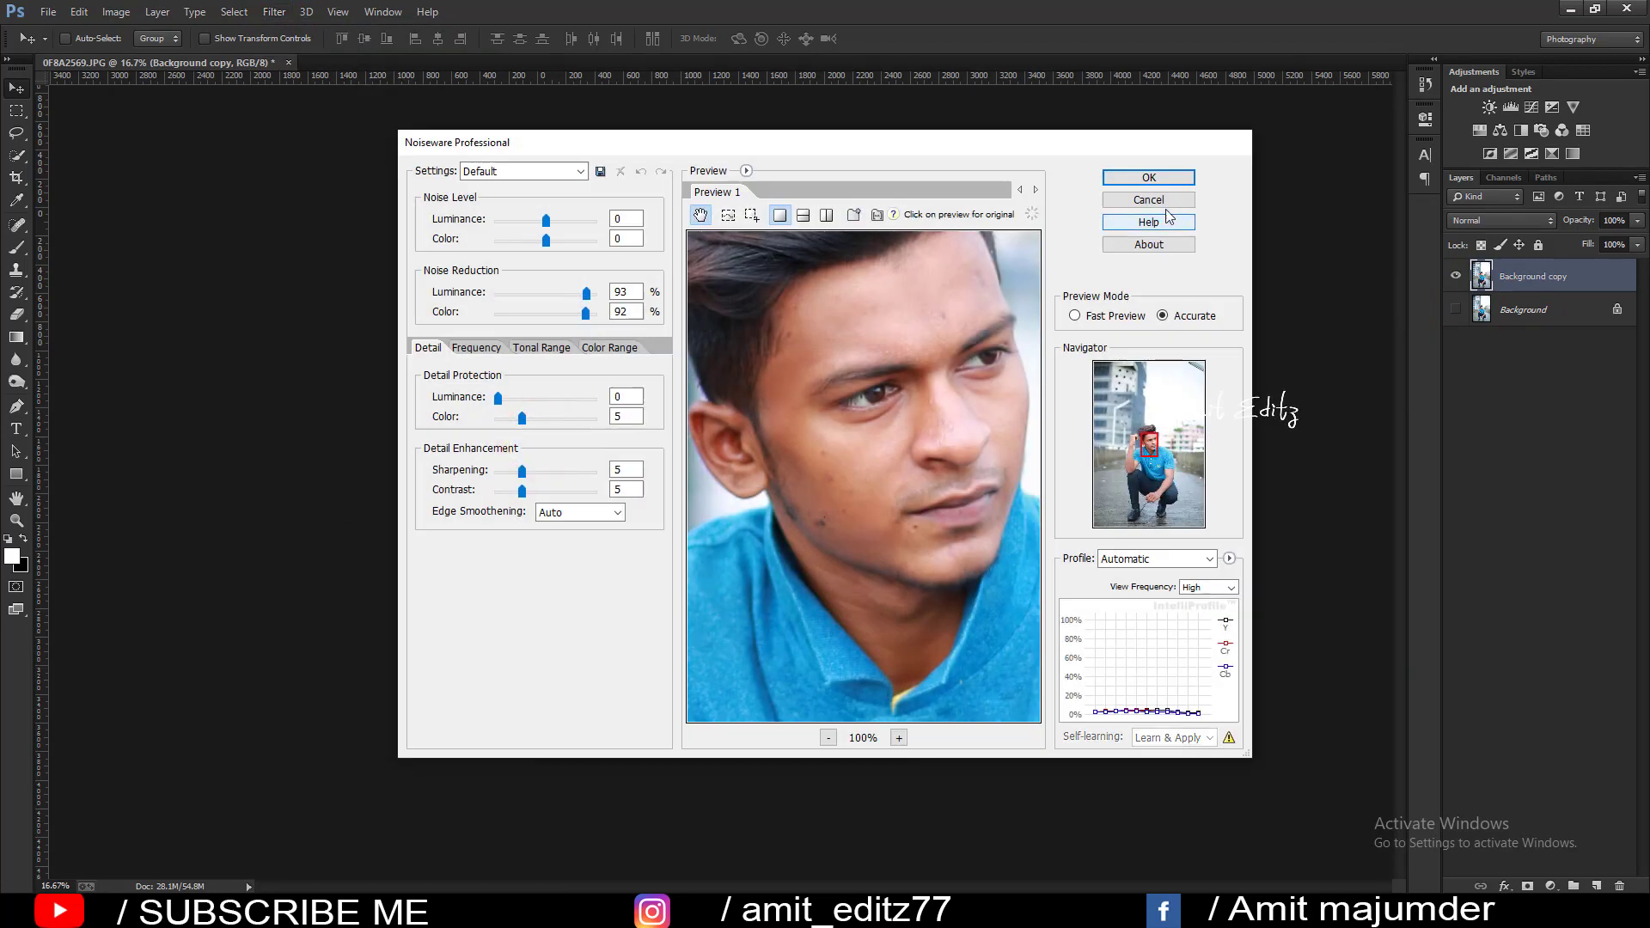
click(1152, 177)
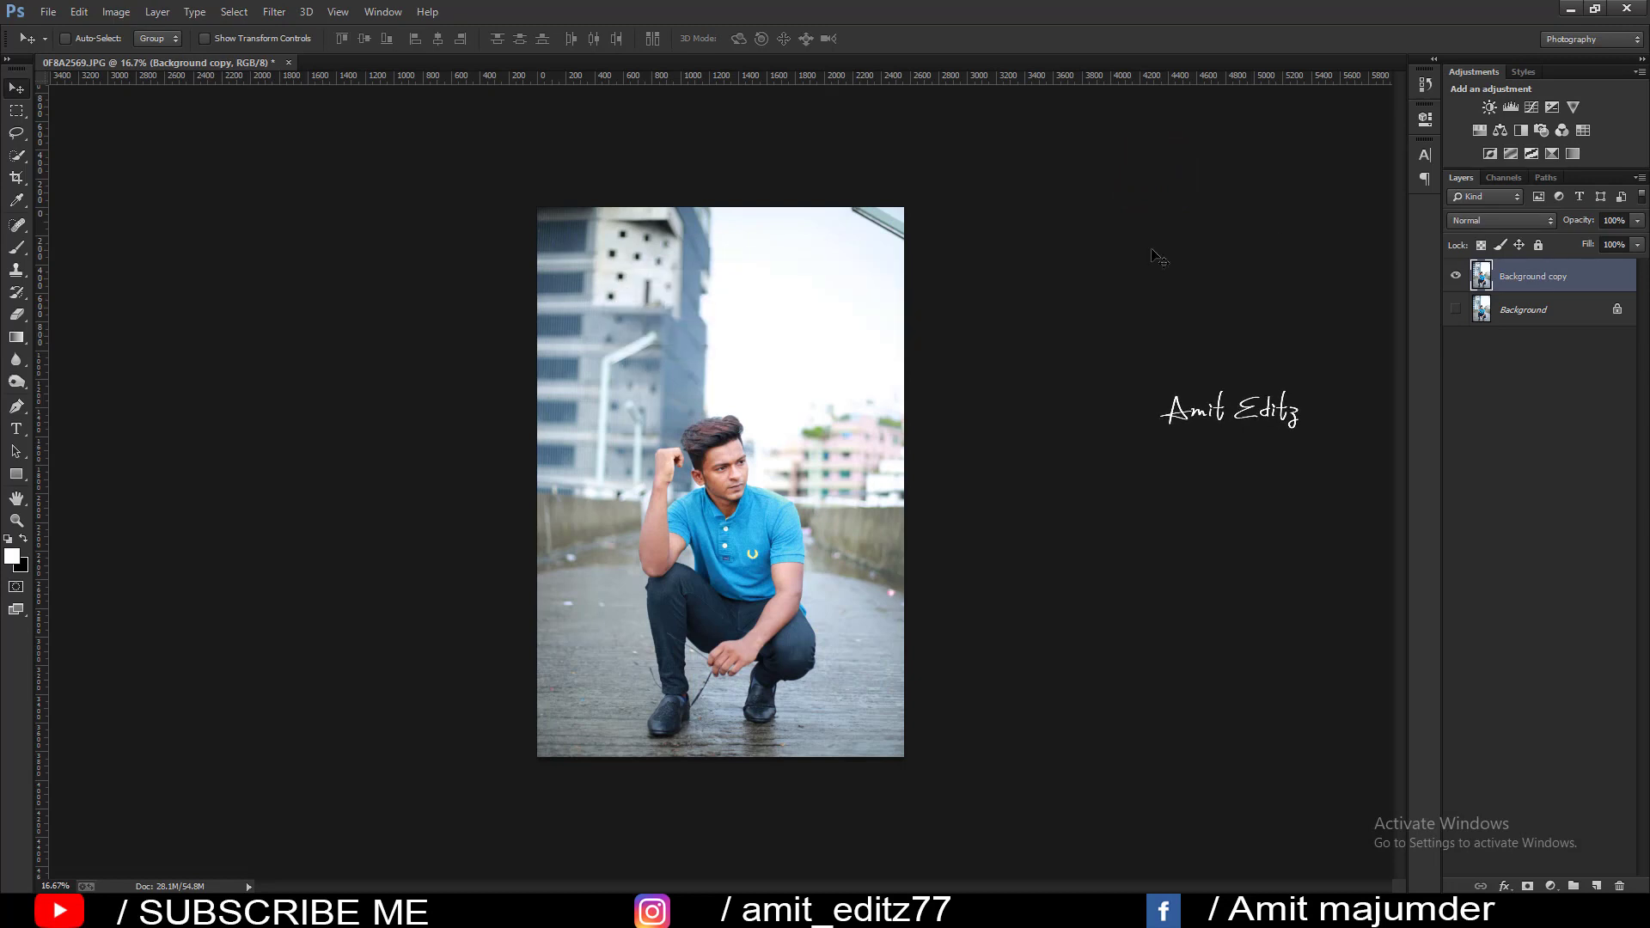
scroll(725, 526, up, 1)
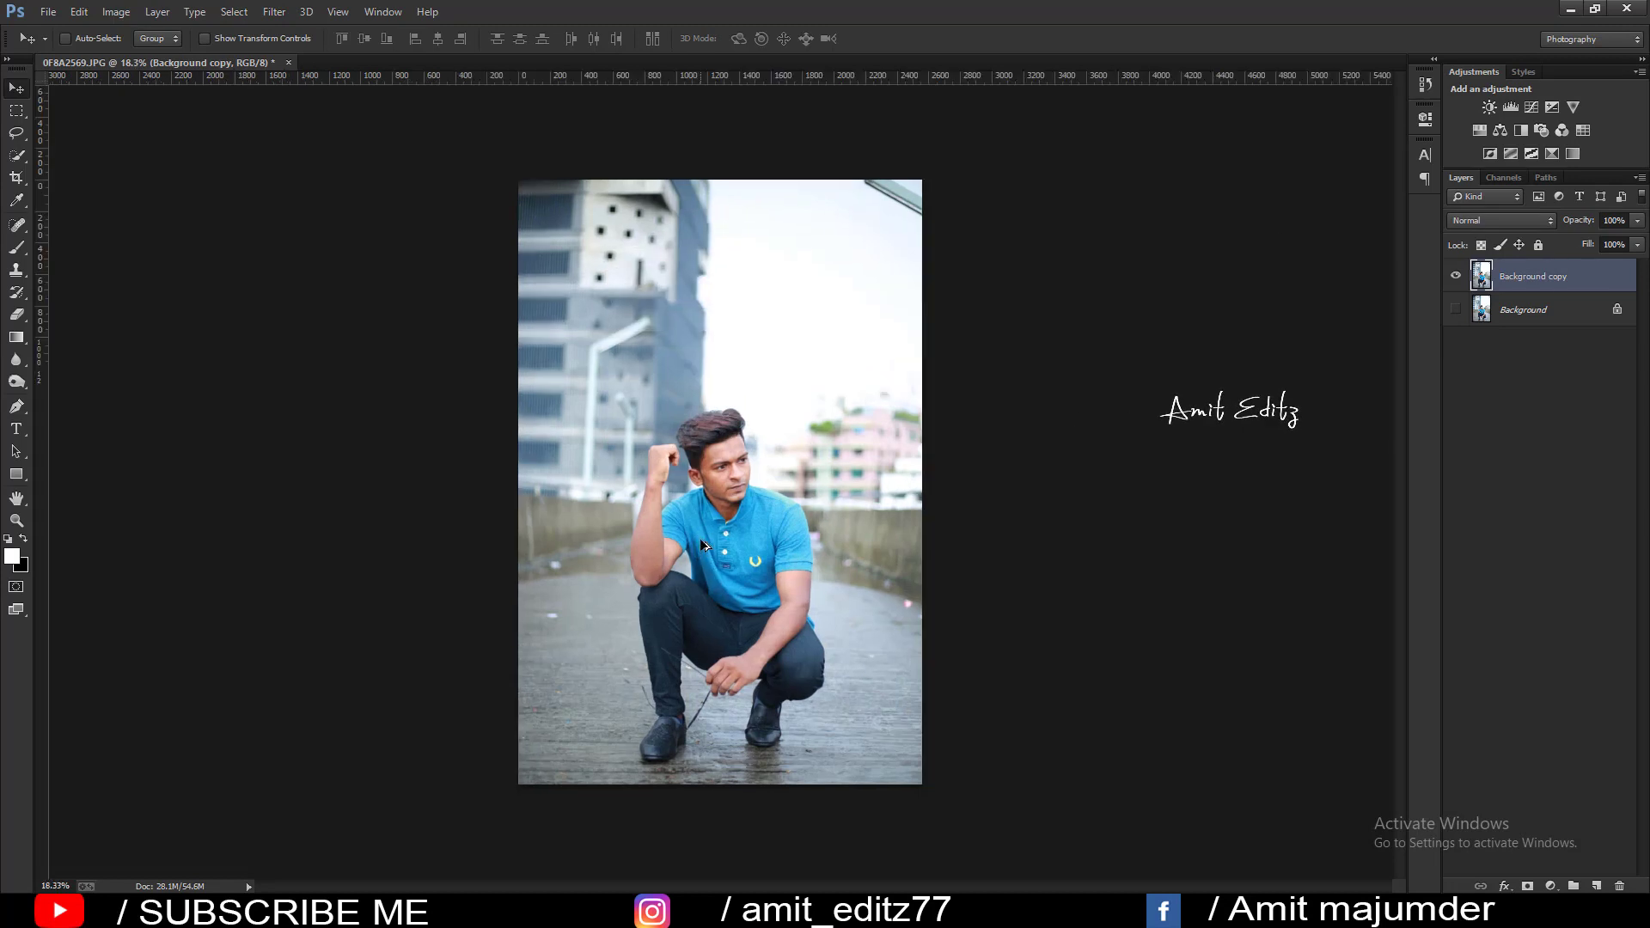
With the Pen tool, start the cutout path at the front shoe's toe and edge.
click(16, 403)
scroll(685, 679, up, 3)
scroll(685, 679, down, 5)
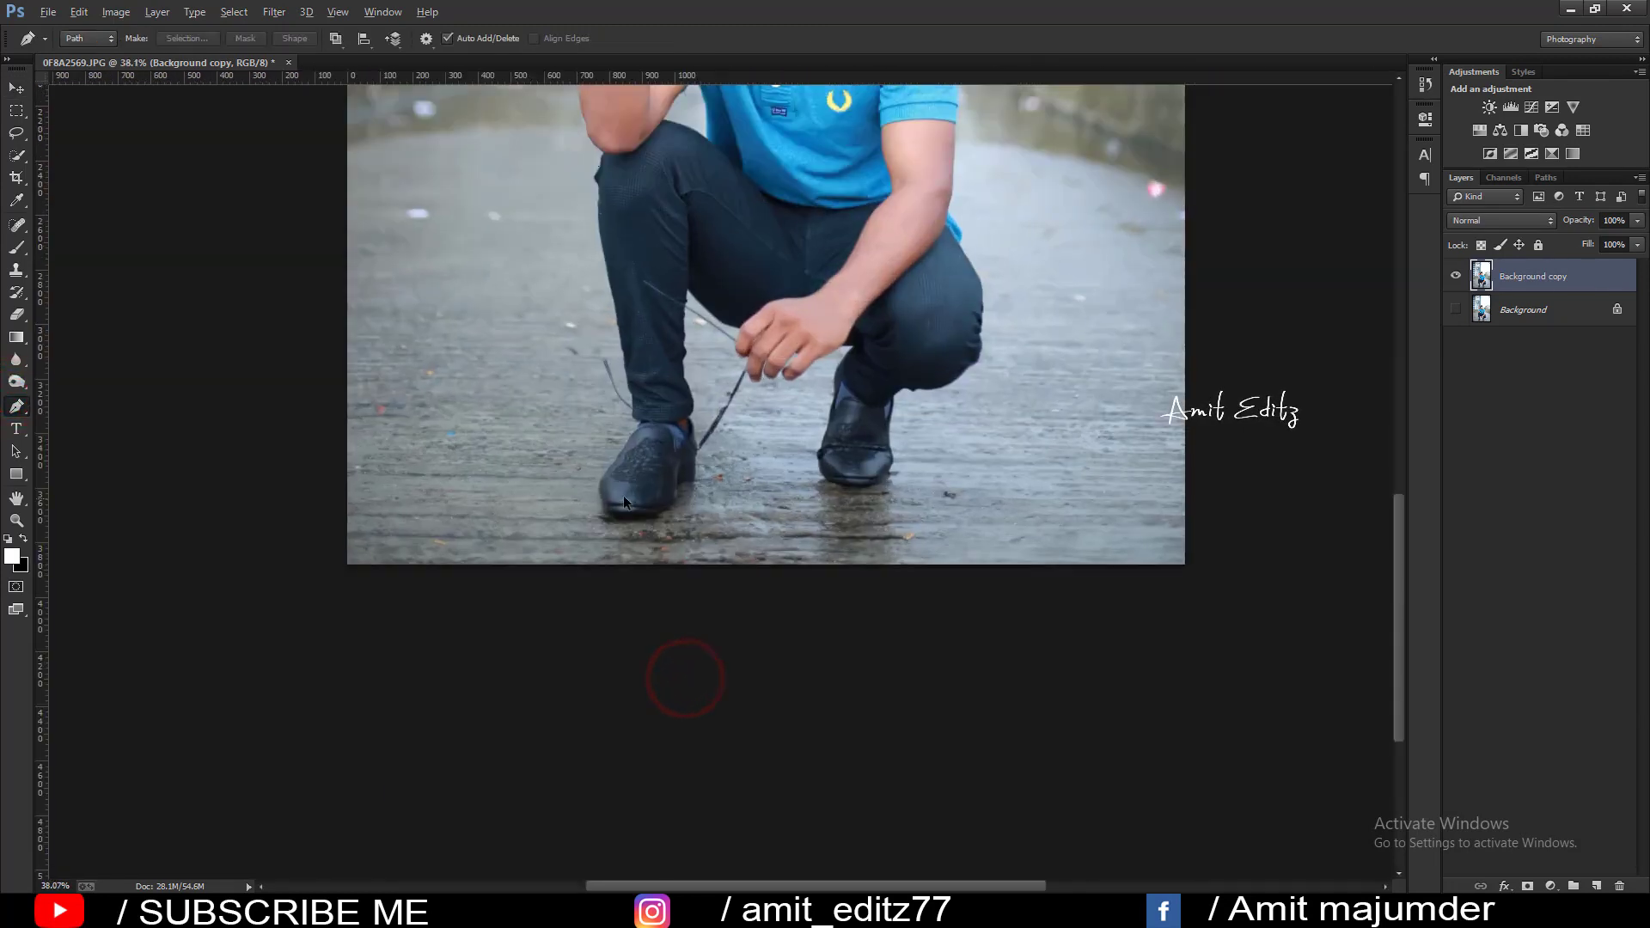
scroll(624, 503, up, 4)
scroll(598, 591, up, 2)
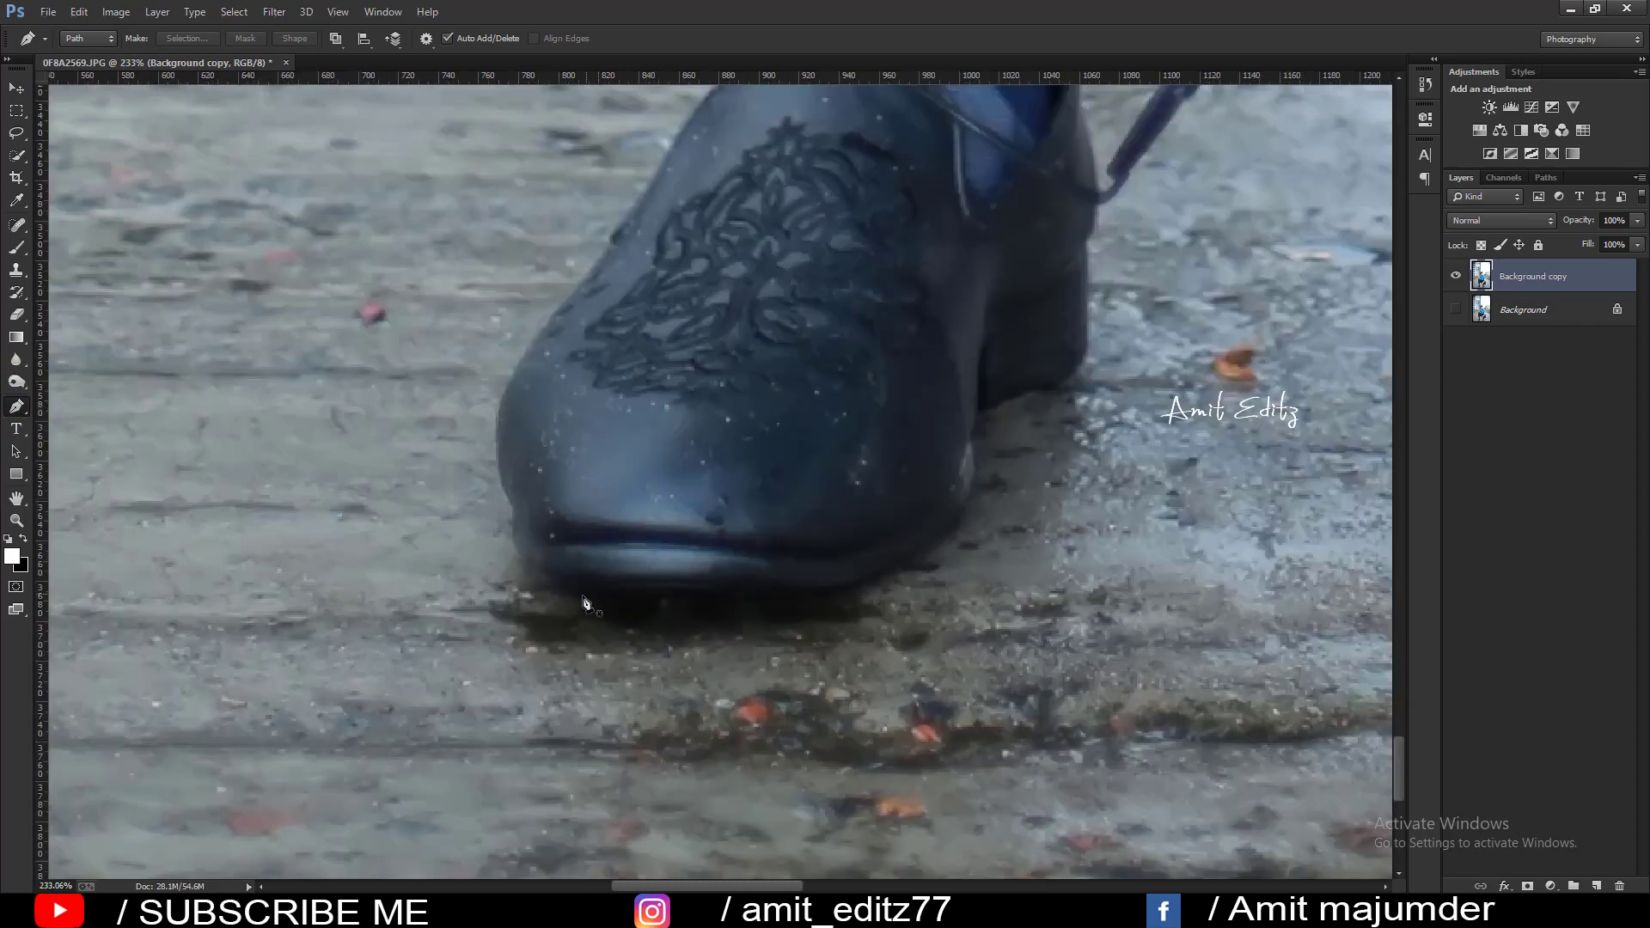
click(583, 596)
click(572, 292)
drag(608, 258, 437, 728)
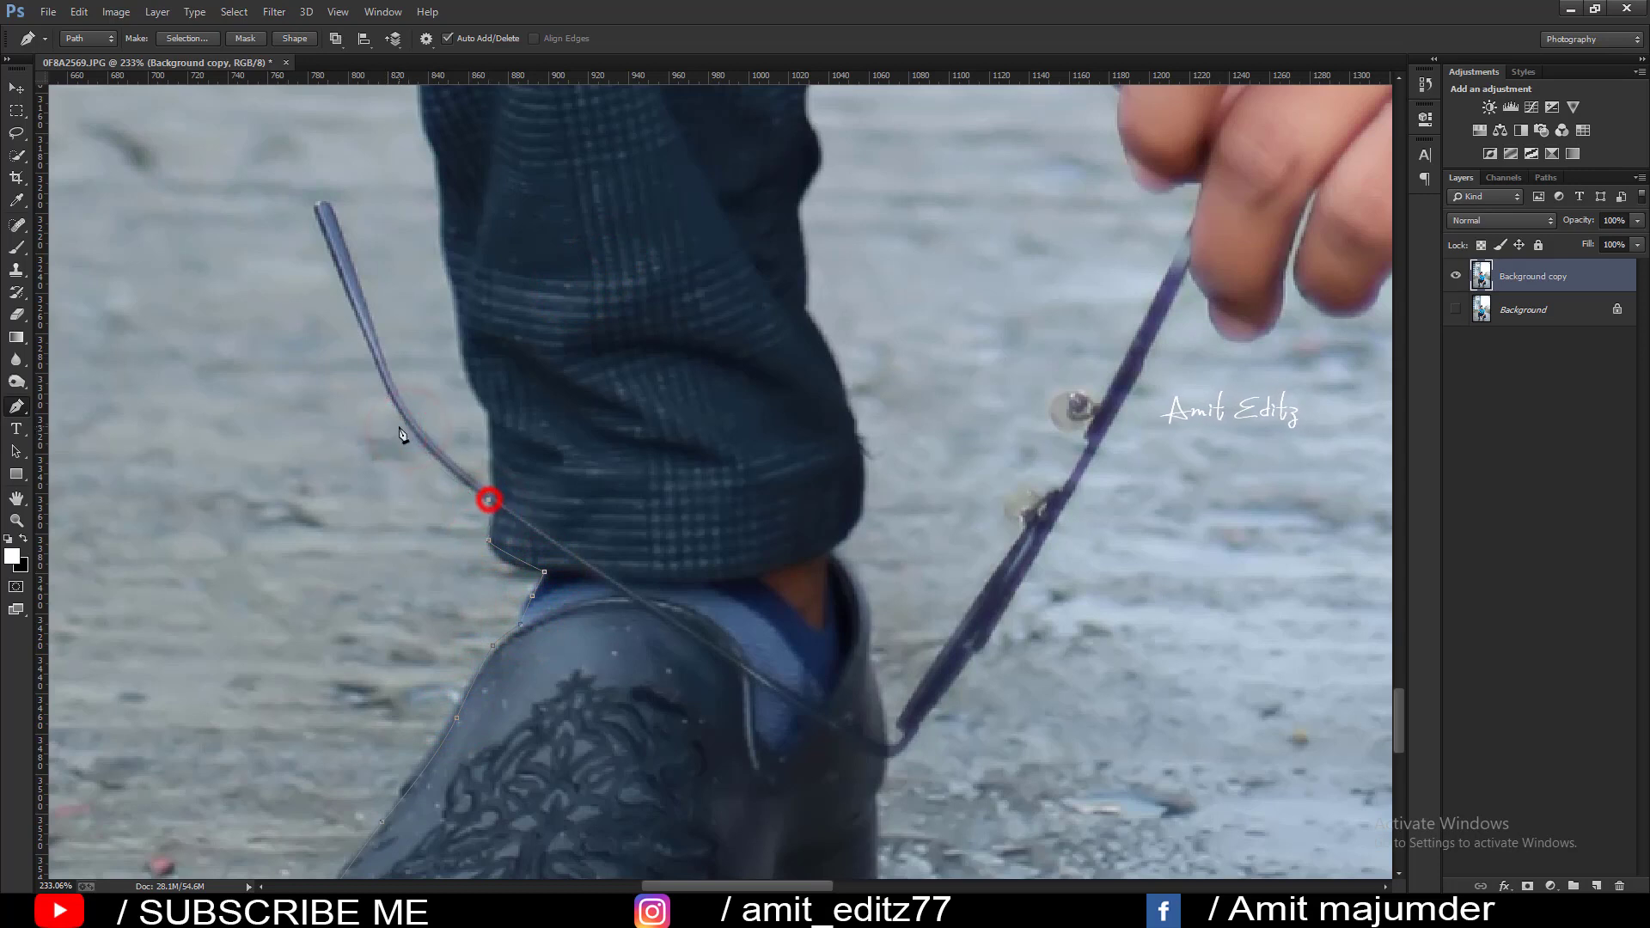
Trace the path along the shoelace and up the trouser edge.
click(336, 225)
click(381, 348)
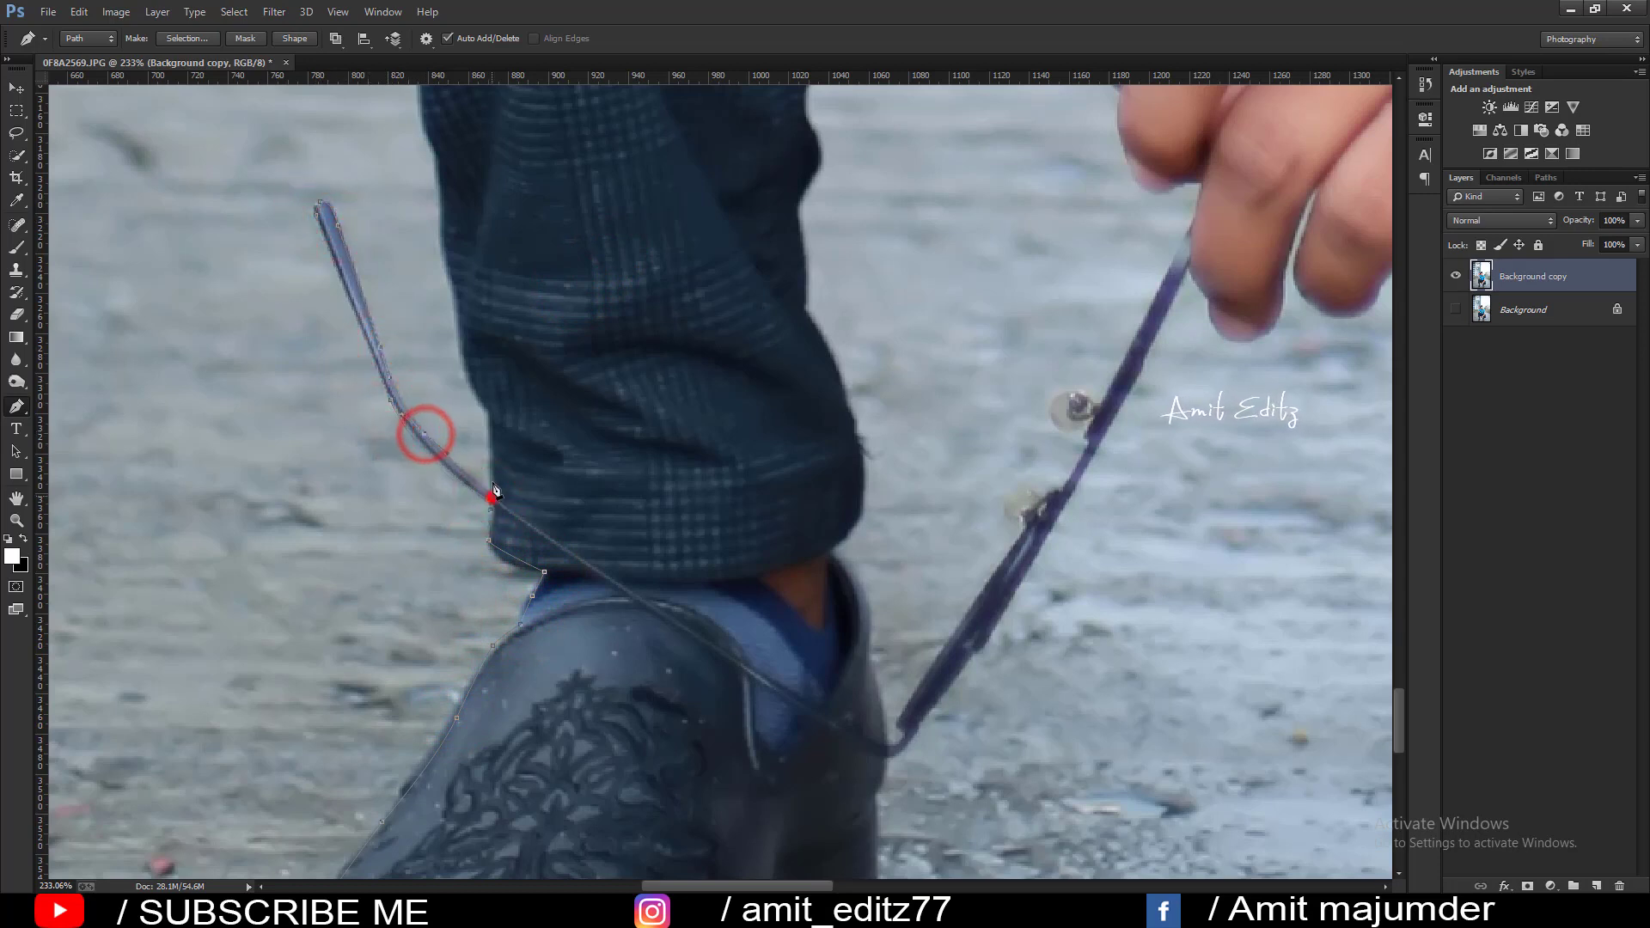
click(489, 443)
click(488, 406)
click(461, 334)
click(457, 296)
scroll(460, 344, up, 3)
scroll(480, 645, up, 2)
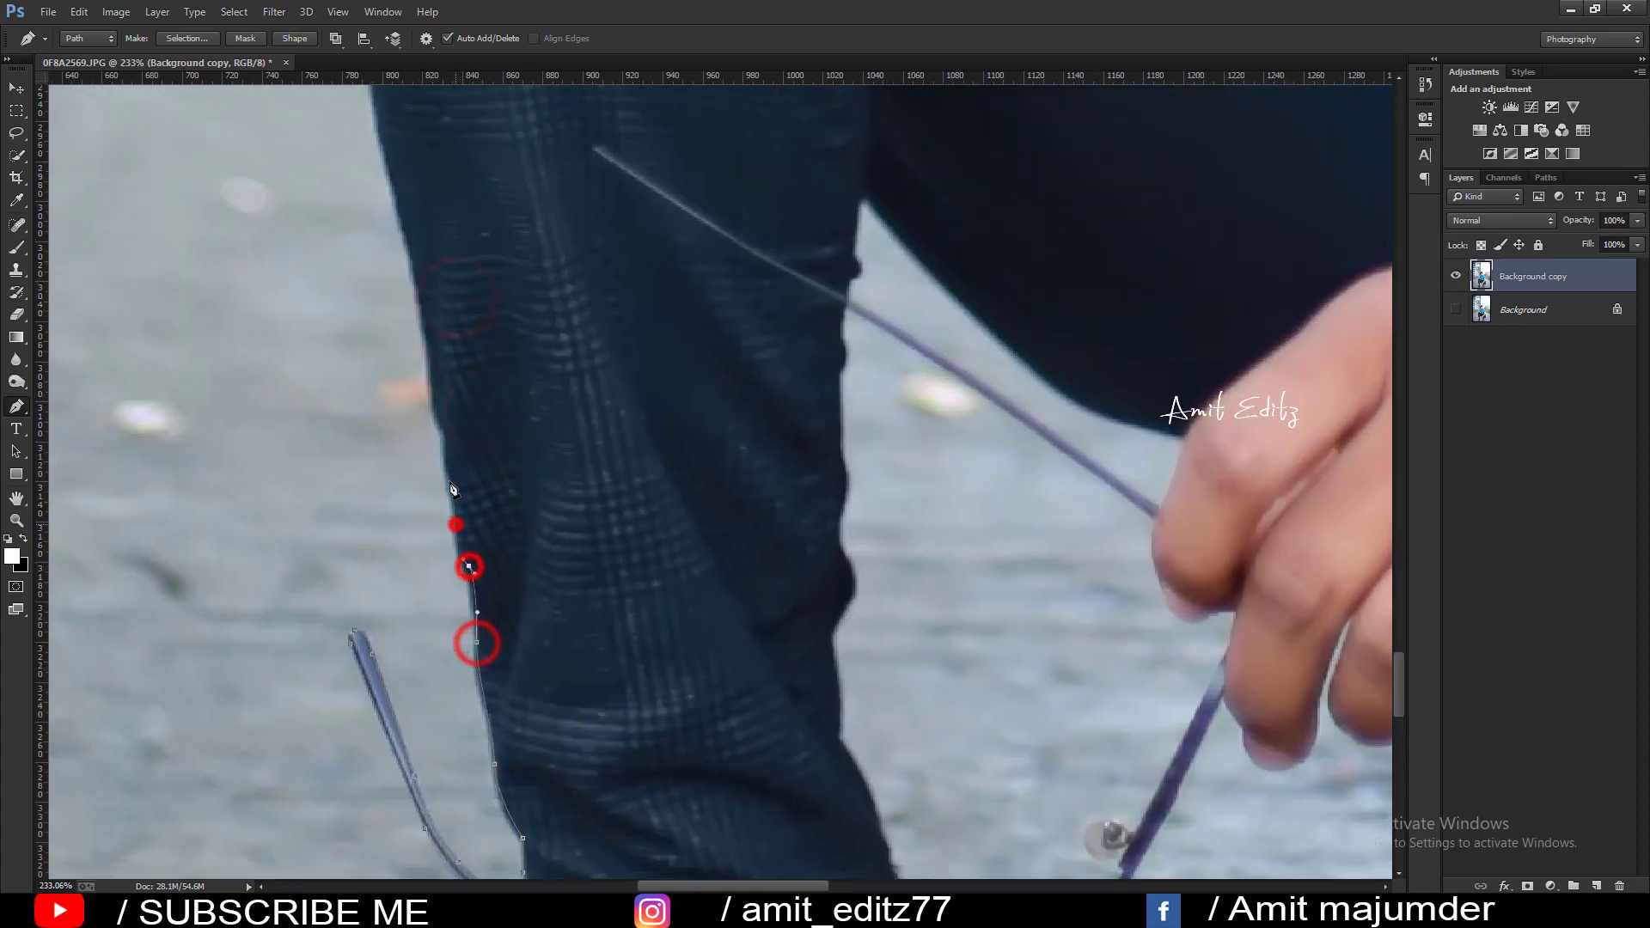
click(456, 524)
click(444, 456)
click(430, 383)
click(431, 351)
scroll(429, 361, up, 5)
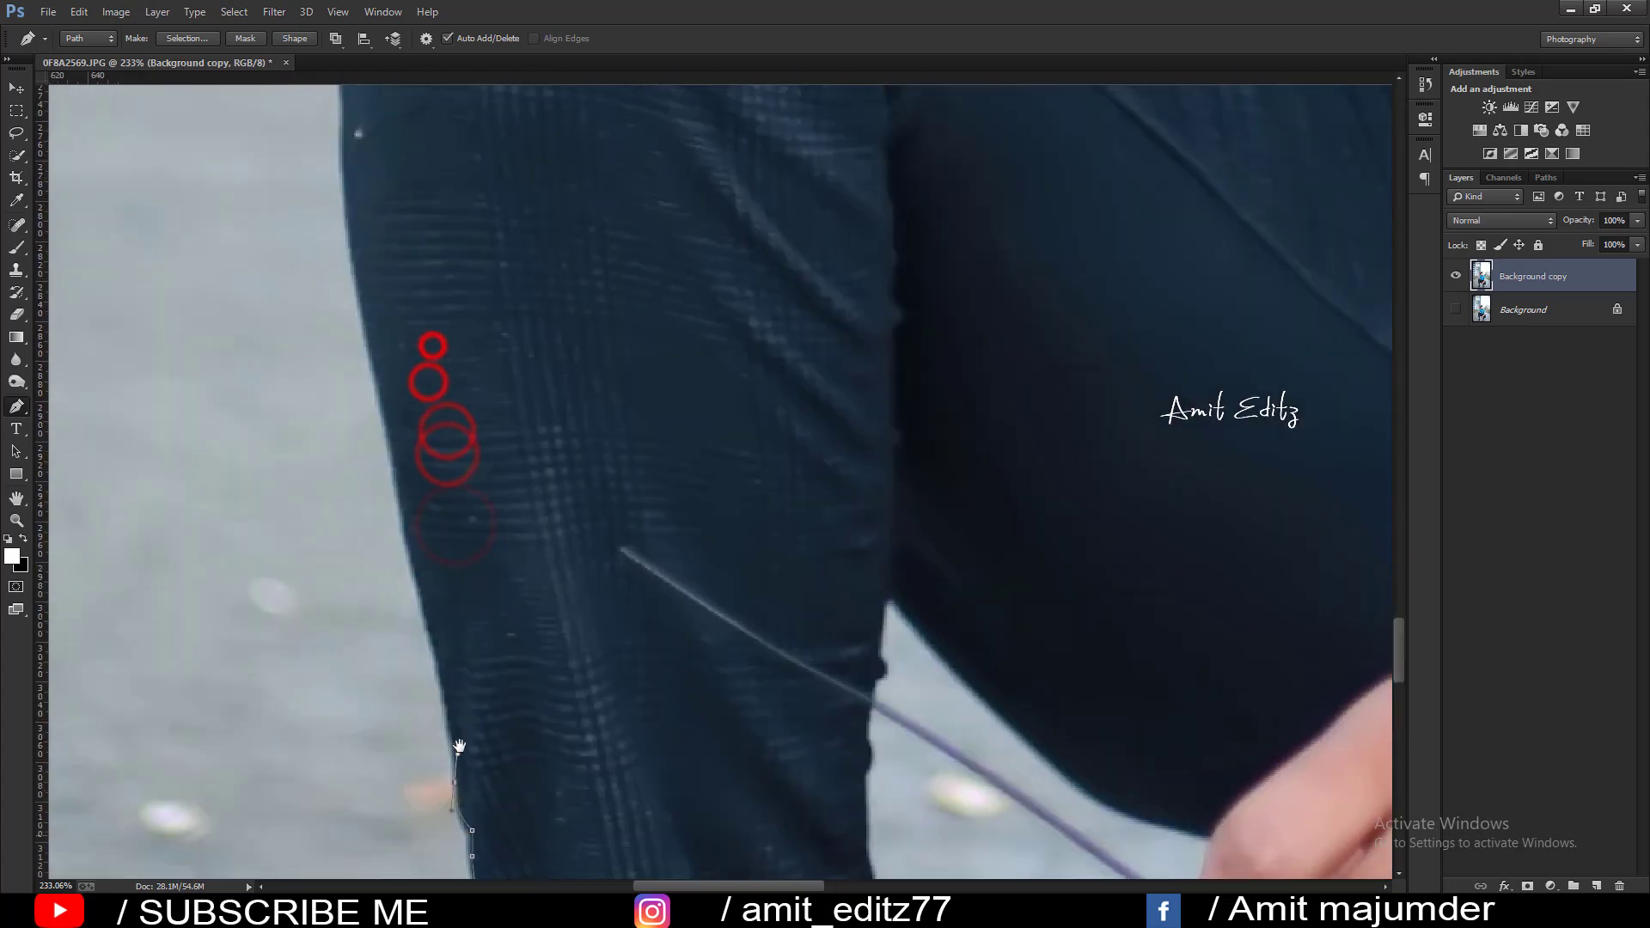
Continue the path up the trouser edge to the knee.
click(377, 352)
click(366, 303)
scroll(365, 343, up, 5)
scroll(358, 559, up, 1)
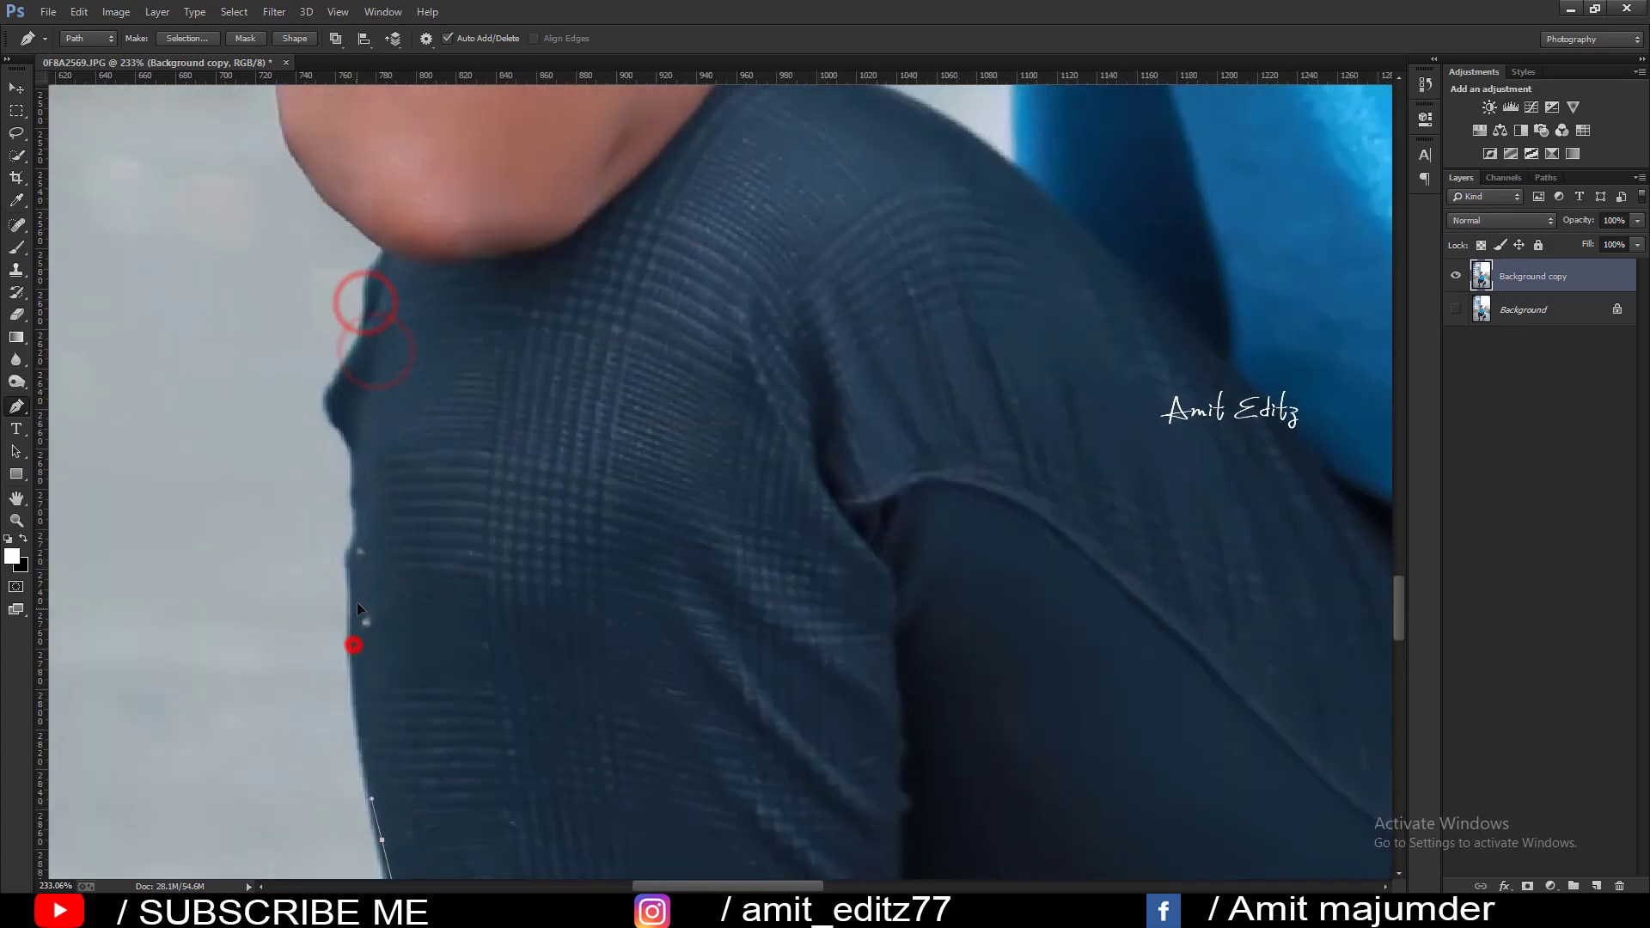
click(334, 396)
scroll(370, 284, up, 4)
scroll(395, 258, up, 1)
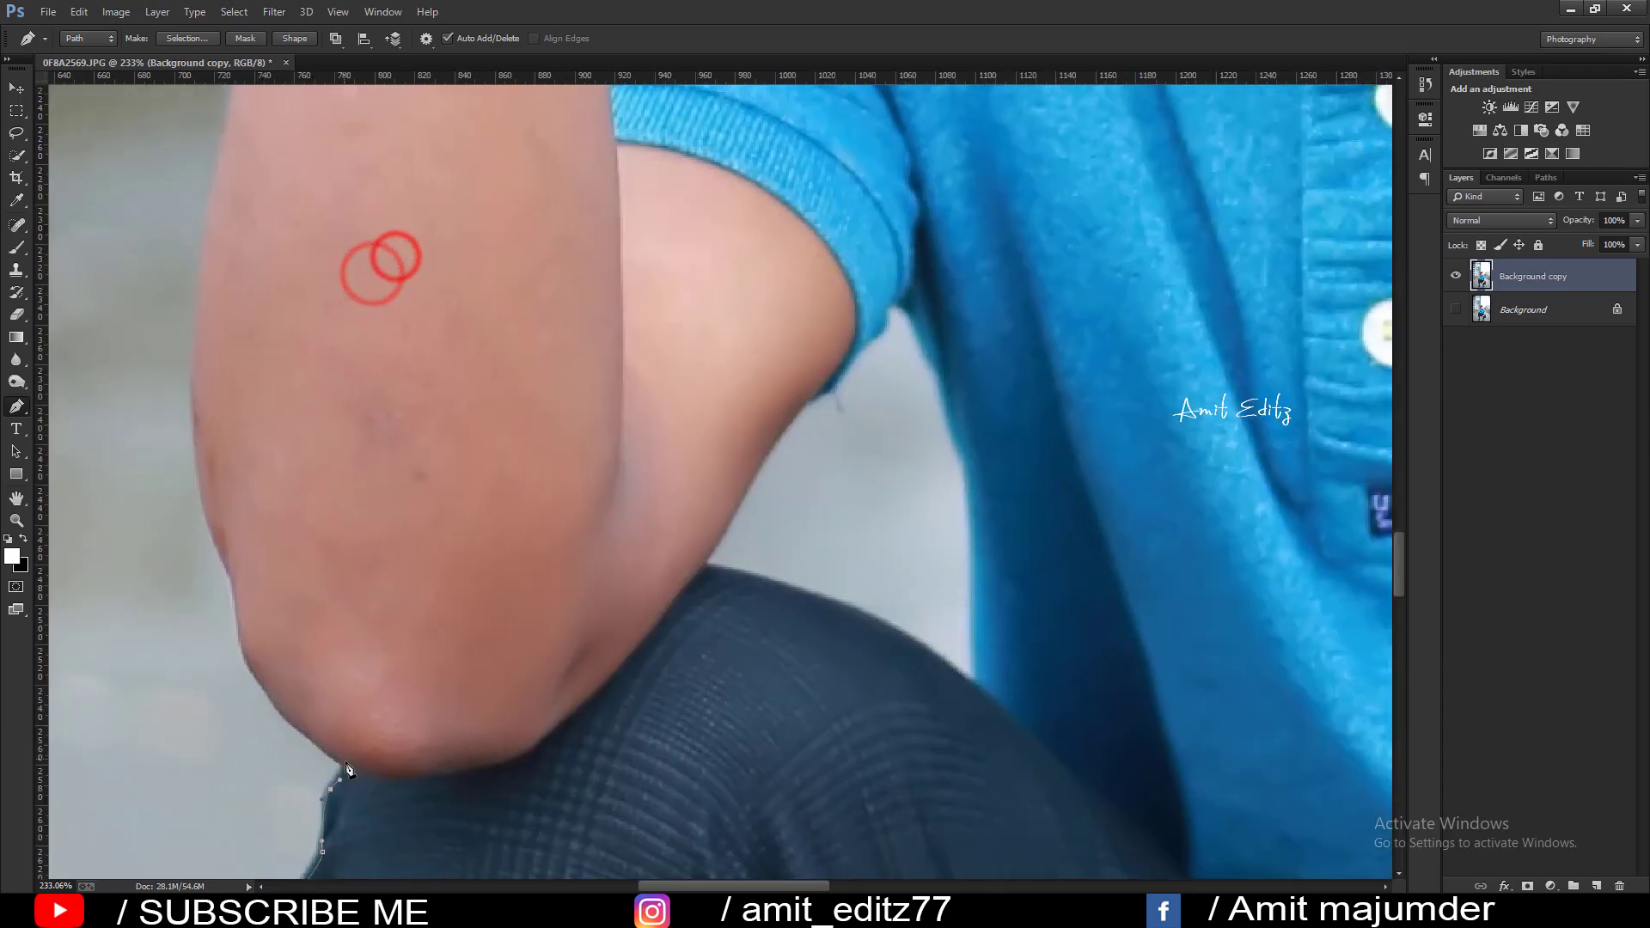
Trace up the arm edge with curved anchors around the elbow and forearm.
click(273, 706)
click(241, 633)
click(228, 565)
drag(194, 428, 195, 359)
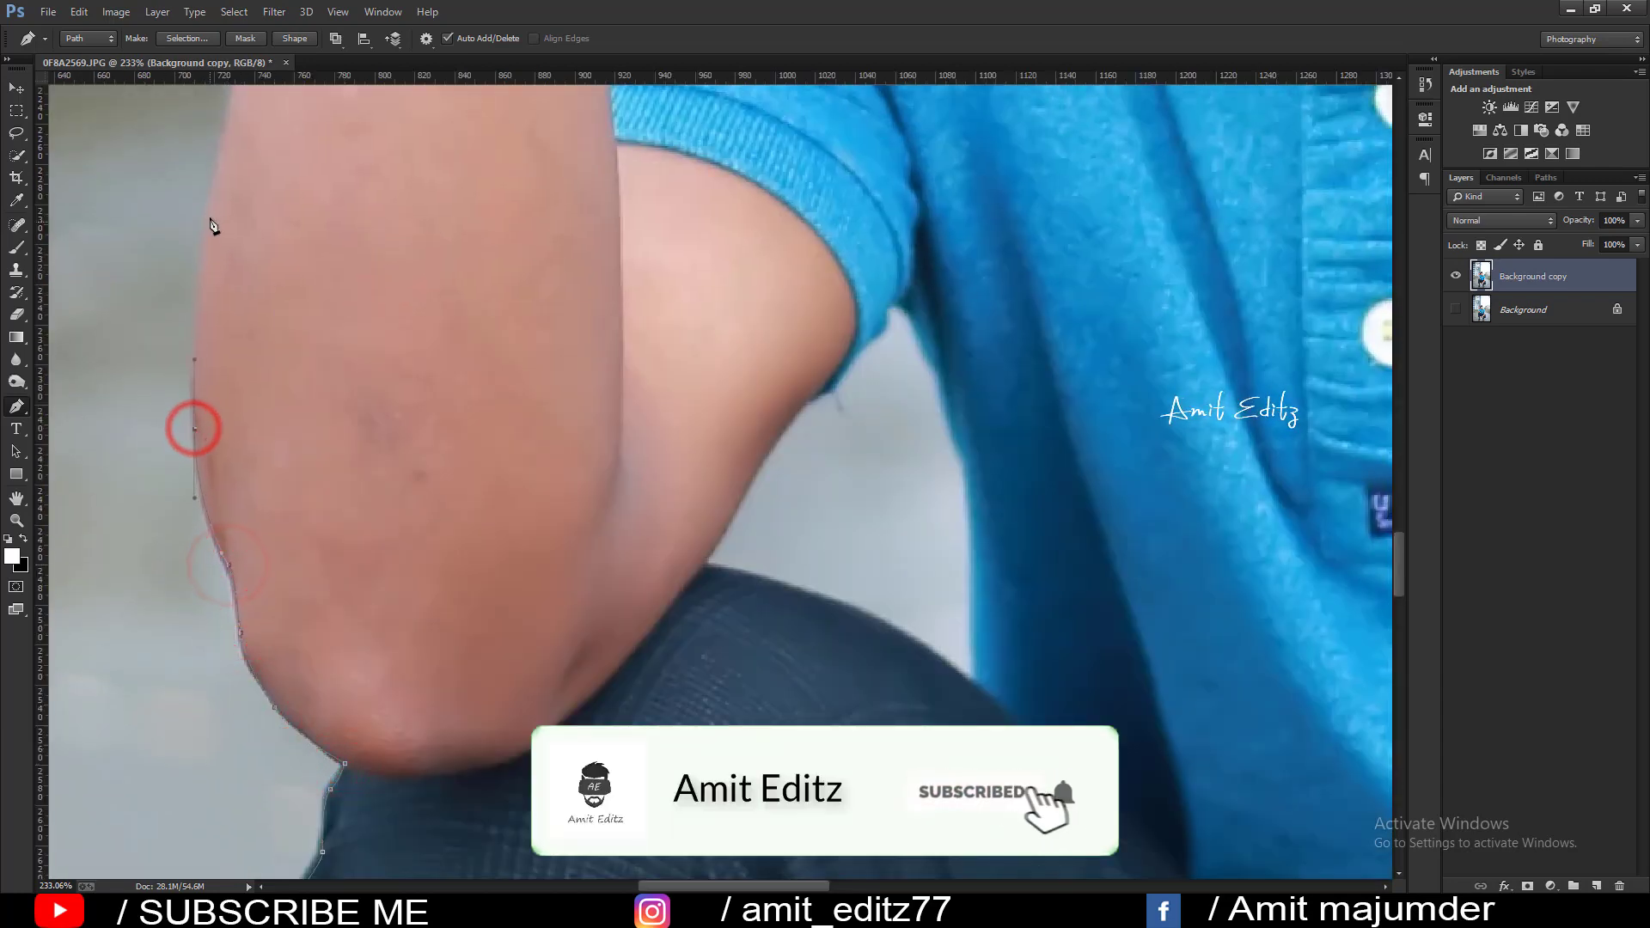
drag(213, 225, 221, 192)
scroll(214, 206, up, 5)
drag(250, 510, 283, 413)
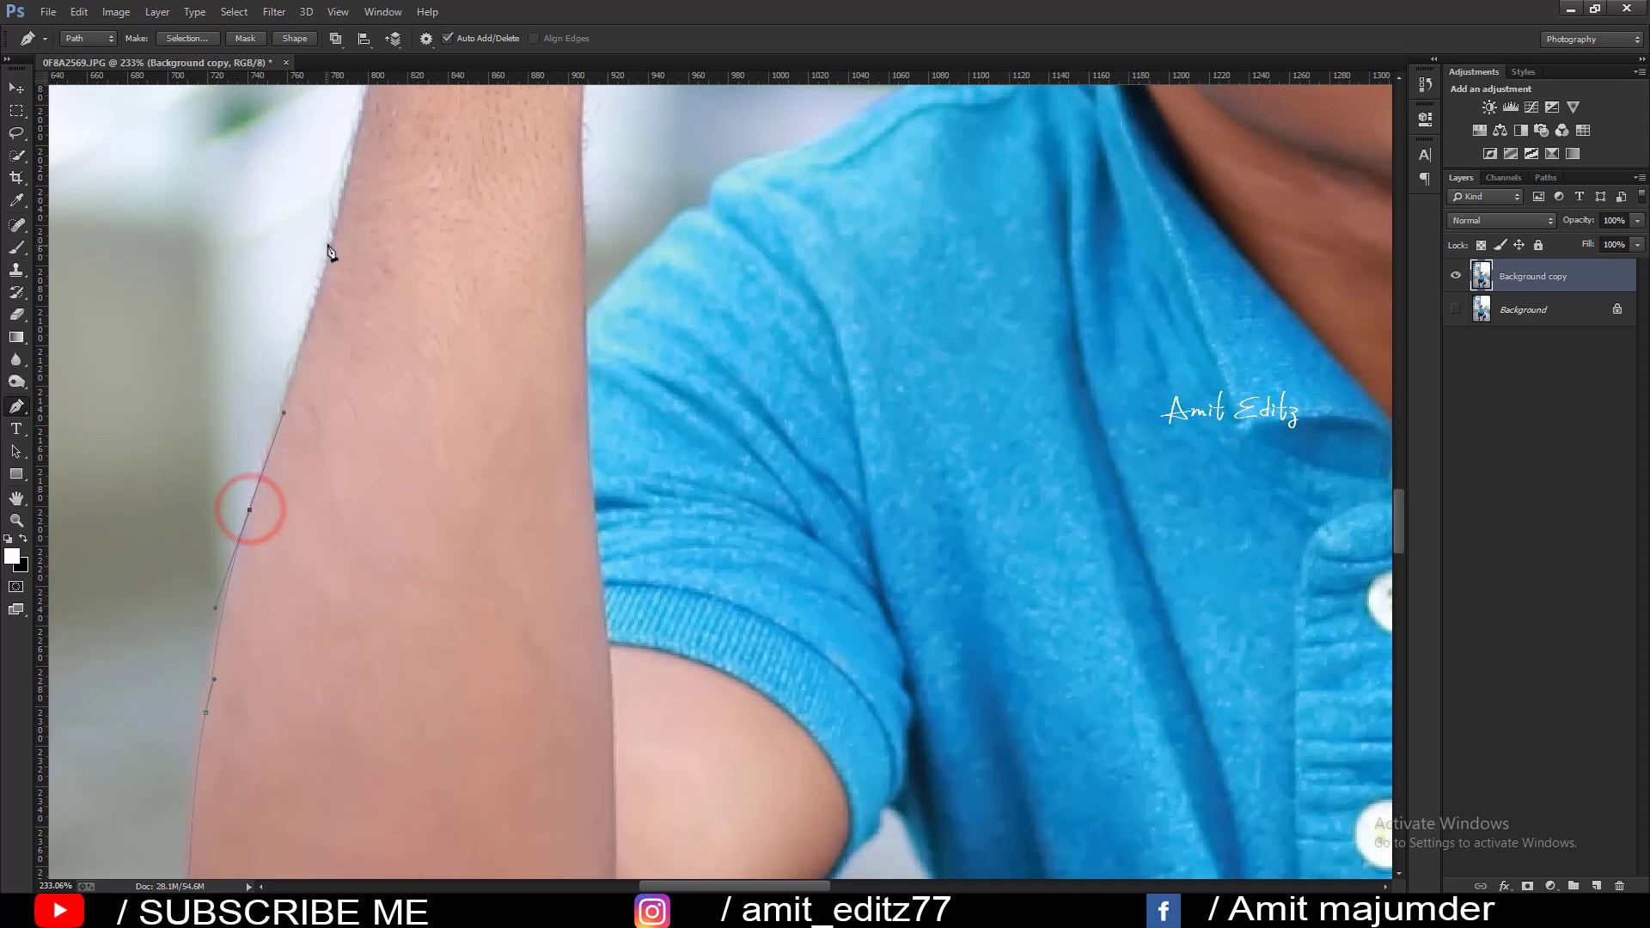
scroll(361, 516, up, 5)
Trace the path up the wrist and along the hand's edge.
click(383, 553)
click(398, 434)
click(421, 361)
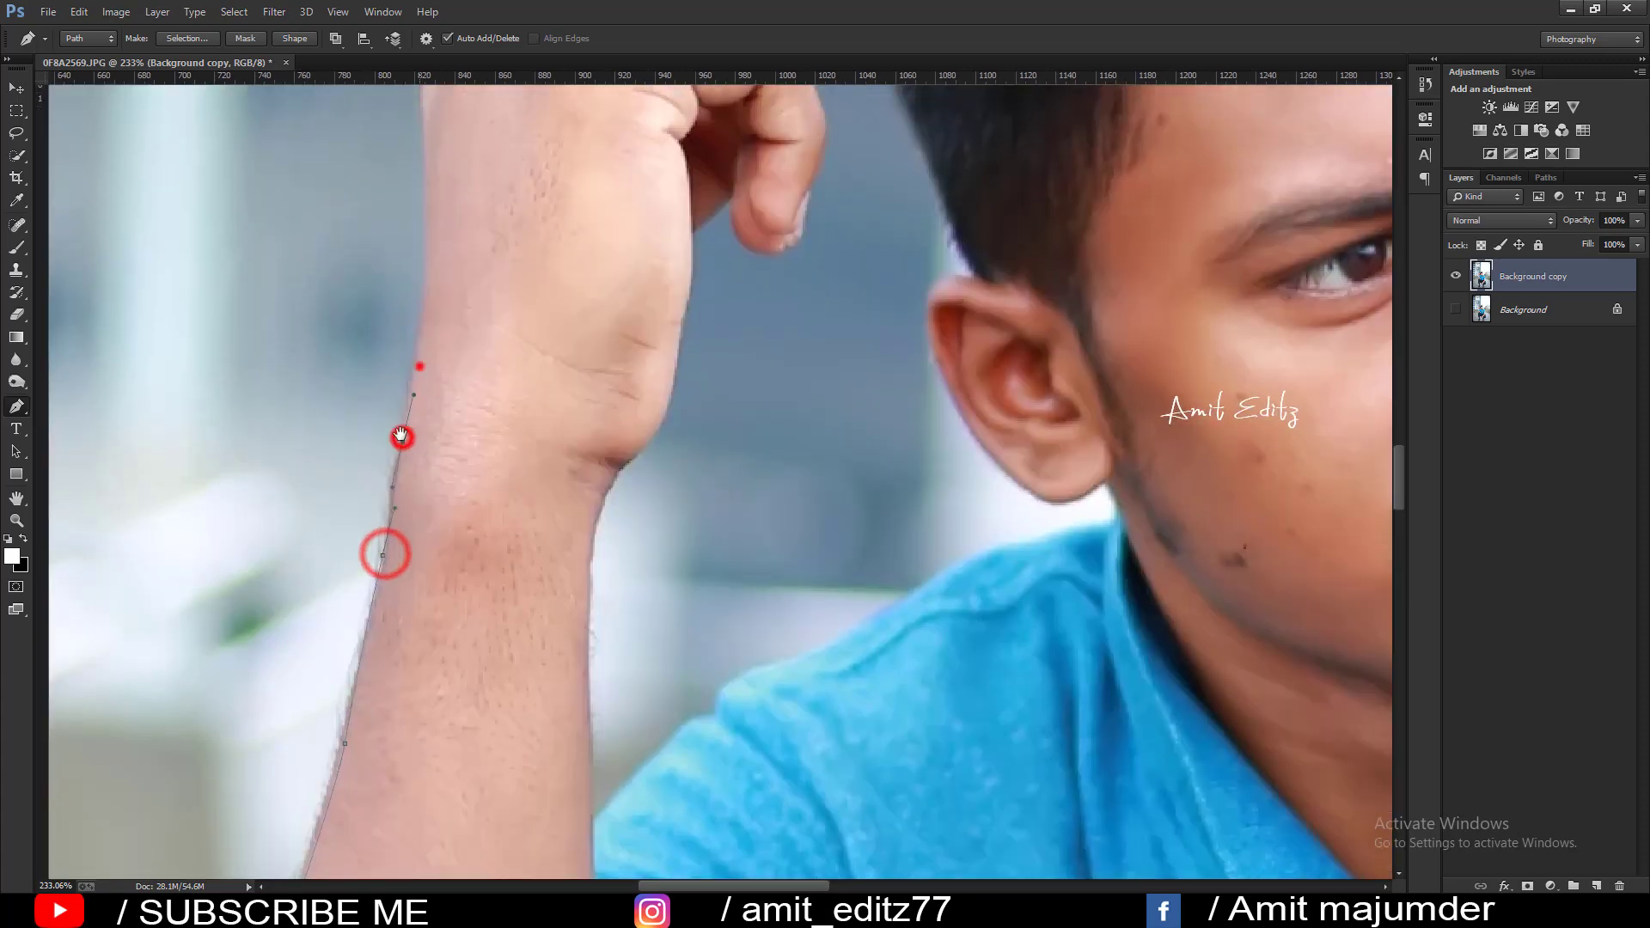
scroll(361, 683, up, 4)
click(361, 658)
click(361, 500)
click(364, 431)
click(378, 404)
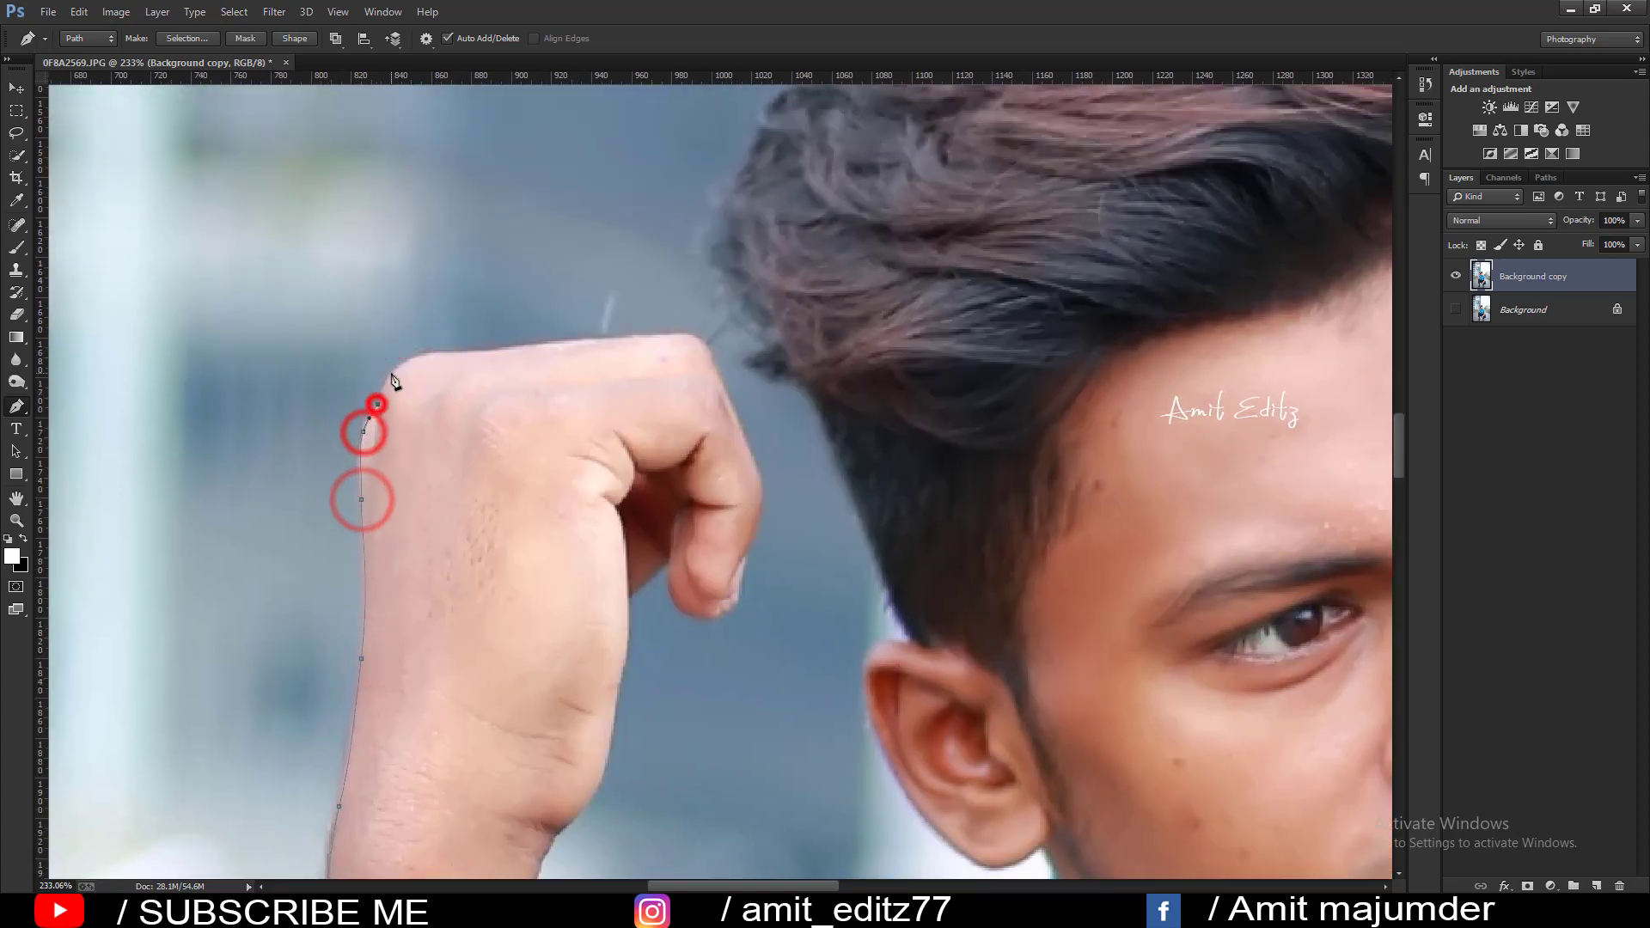
click(394, 368)
Outline the top of the fist, the curled finger and its fingertip.
click(471, 352)
click(604, 340)
click(686, 333)
click(720, 378)
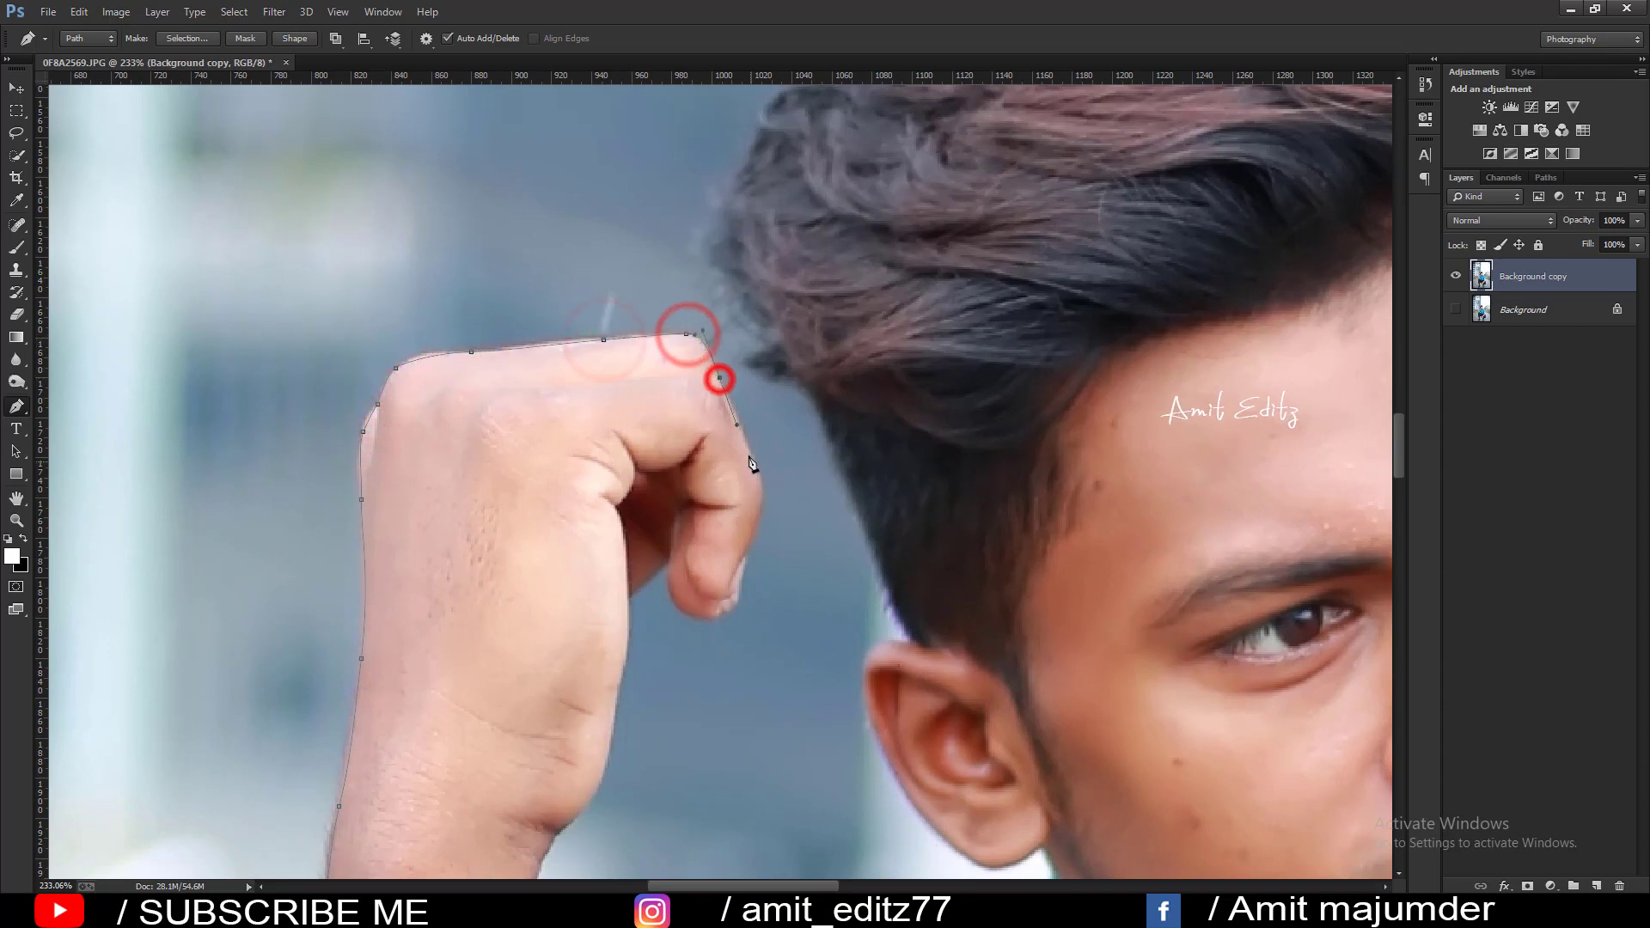
click(736, 424)
click(763, 498)
click(743, 563)
click(733, 602)
click(674, 595)
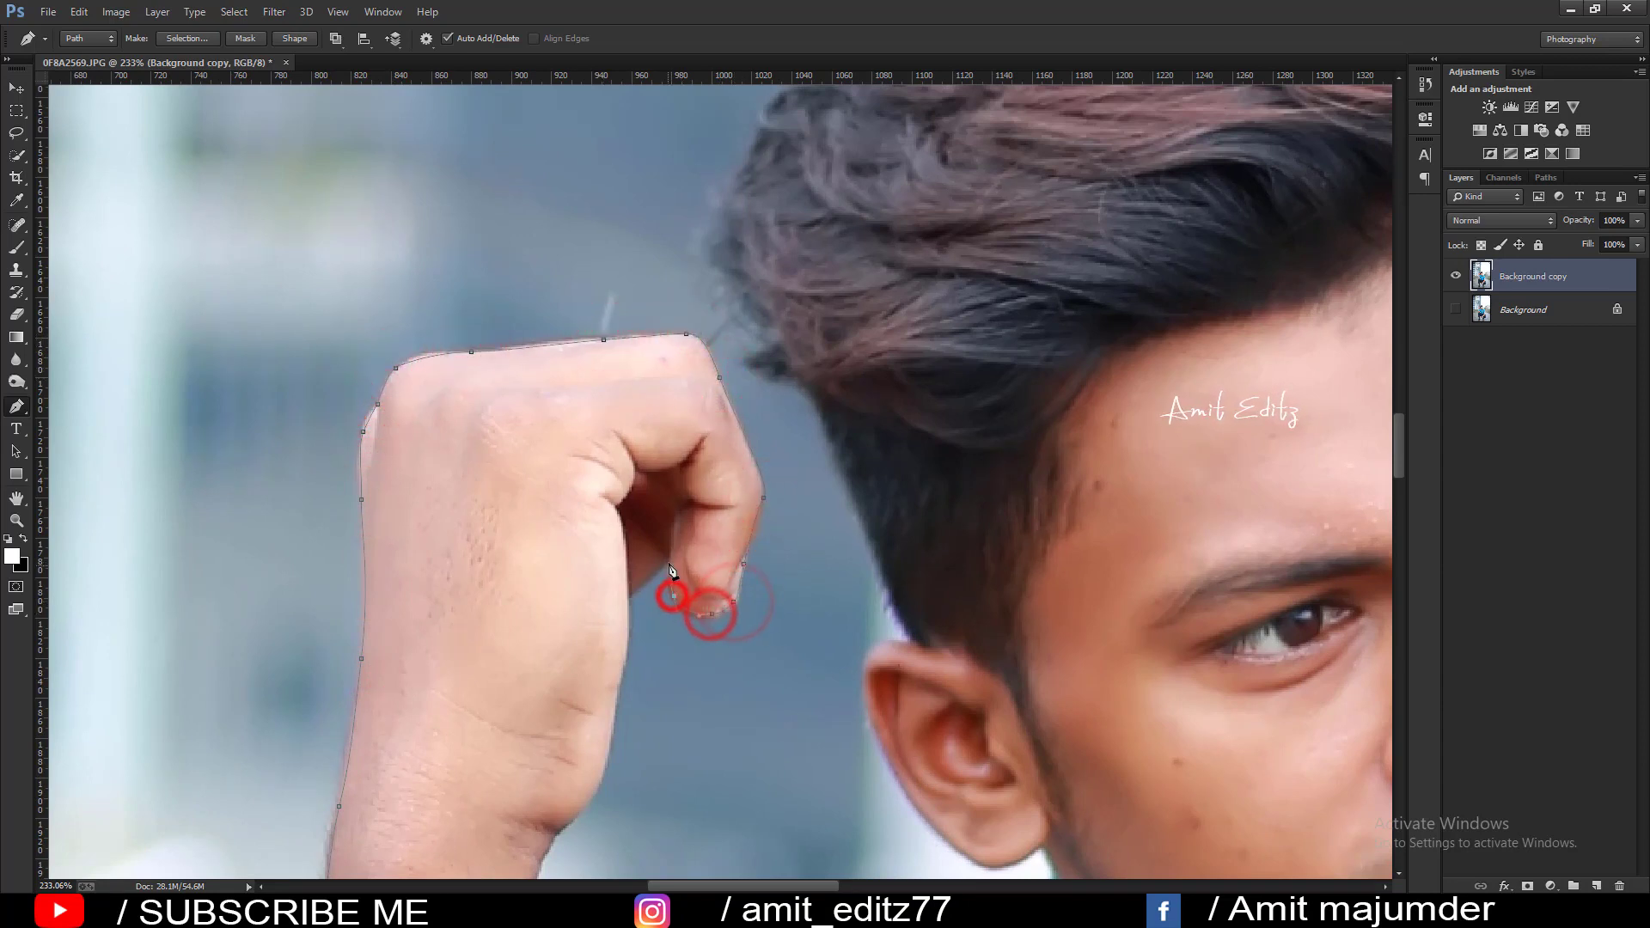
click(670, 559)
Extend the path down the hand, inner wrist and inner forearm.
click(630, 592)
click(628, 655)
click(604, 743)
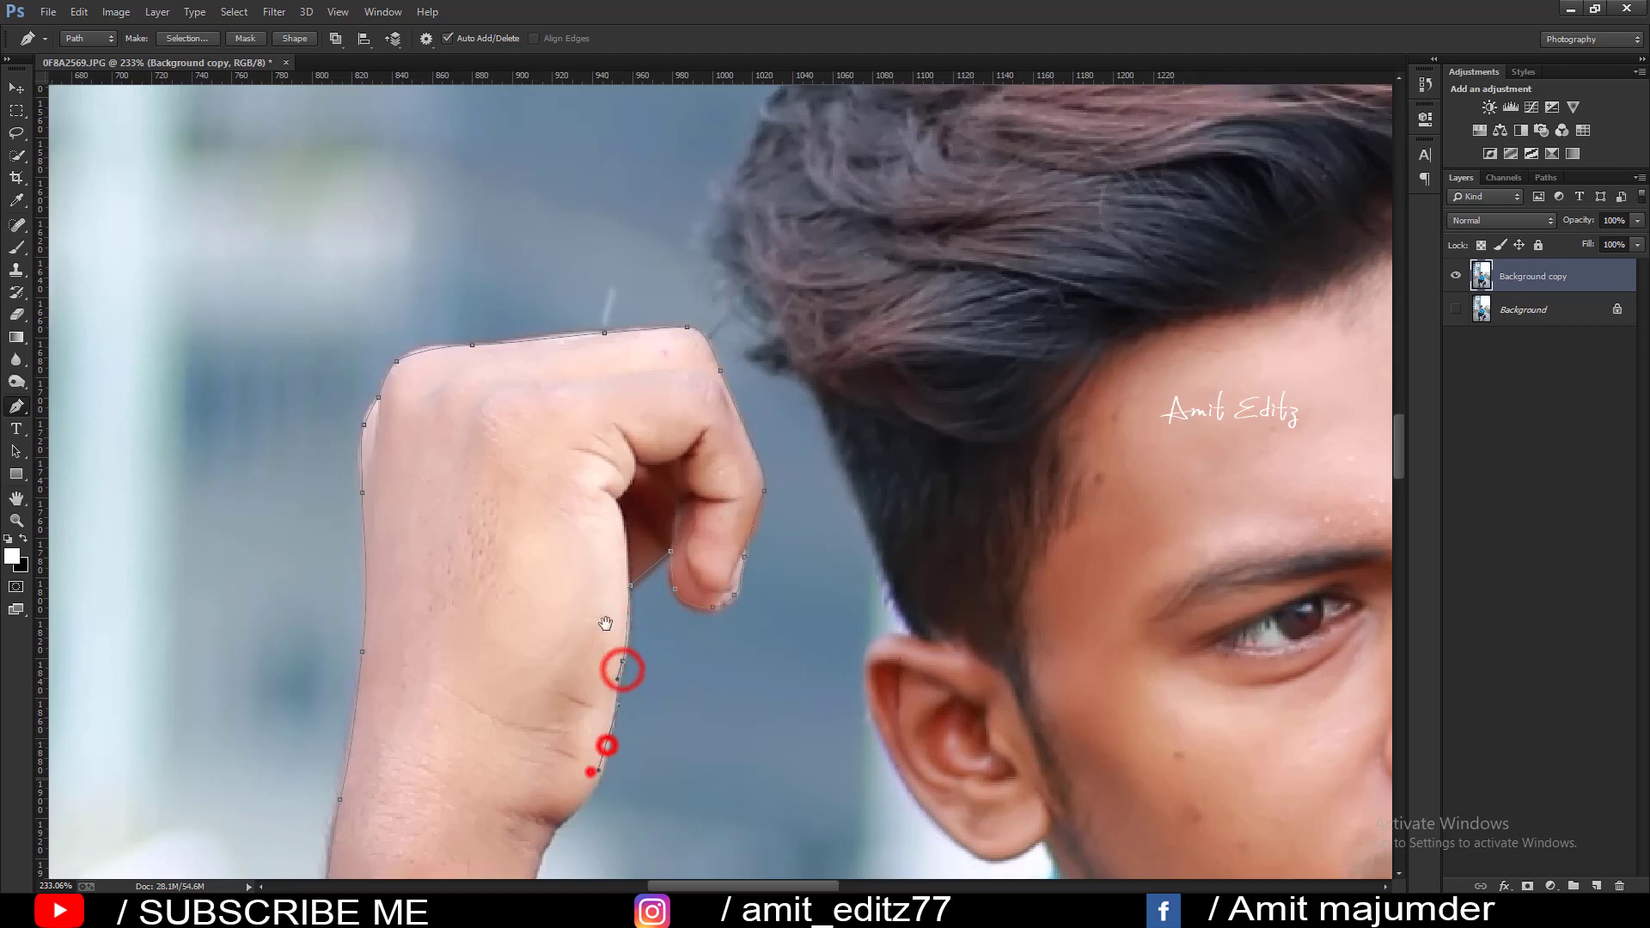
drag(593, 774, 618, 527)
click(602, 563)
click(568, 605)
click(549, 718)
click(547, 798)
drag(545, 481, 545, 163)
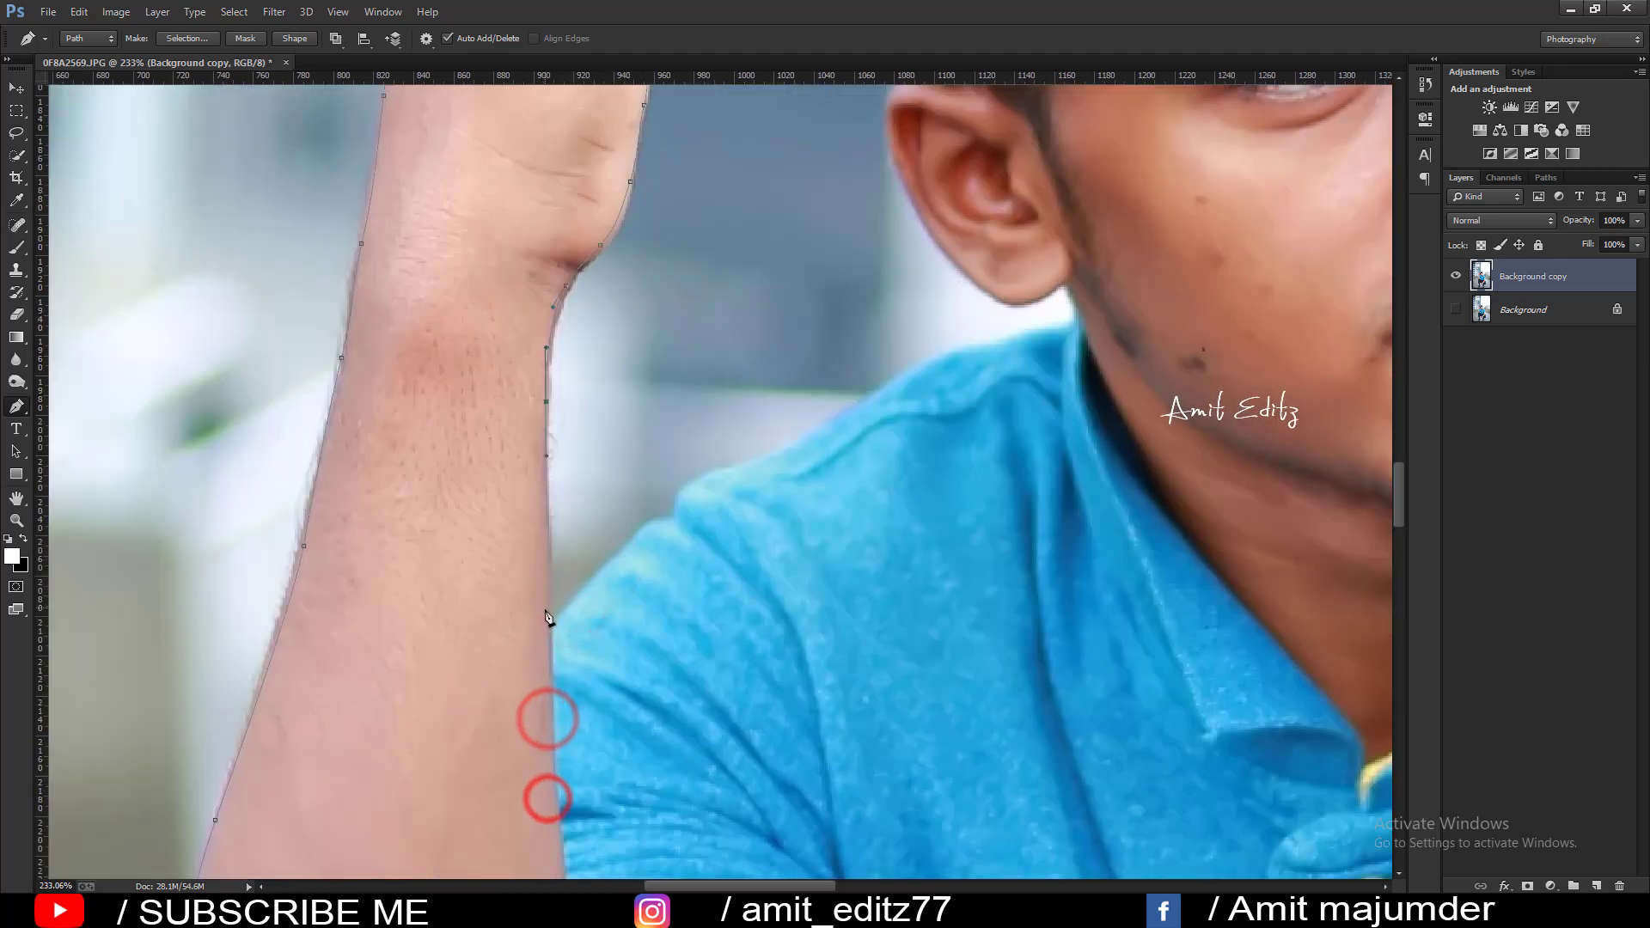
Trace the shoulder line with a curved anchor, up to the earlobe.
click(549, 624)
click(589, 588)
drag(652, 522, 680, 516)
click(690, 486)
click(762, 459)
click(886, 394)
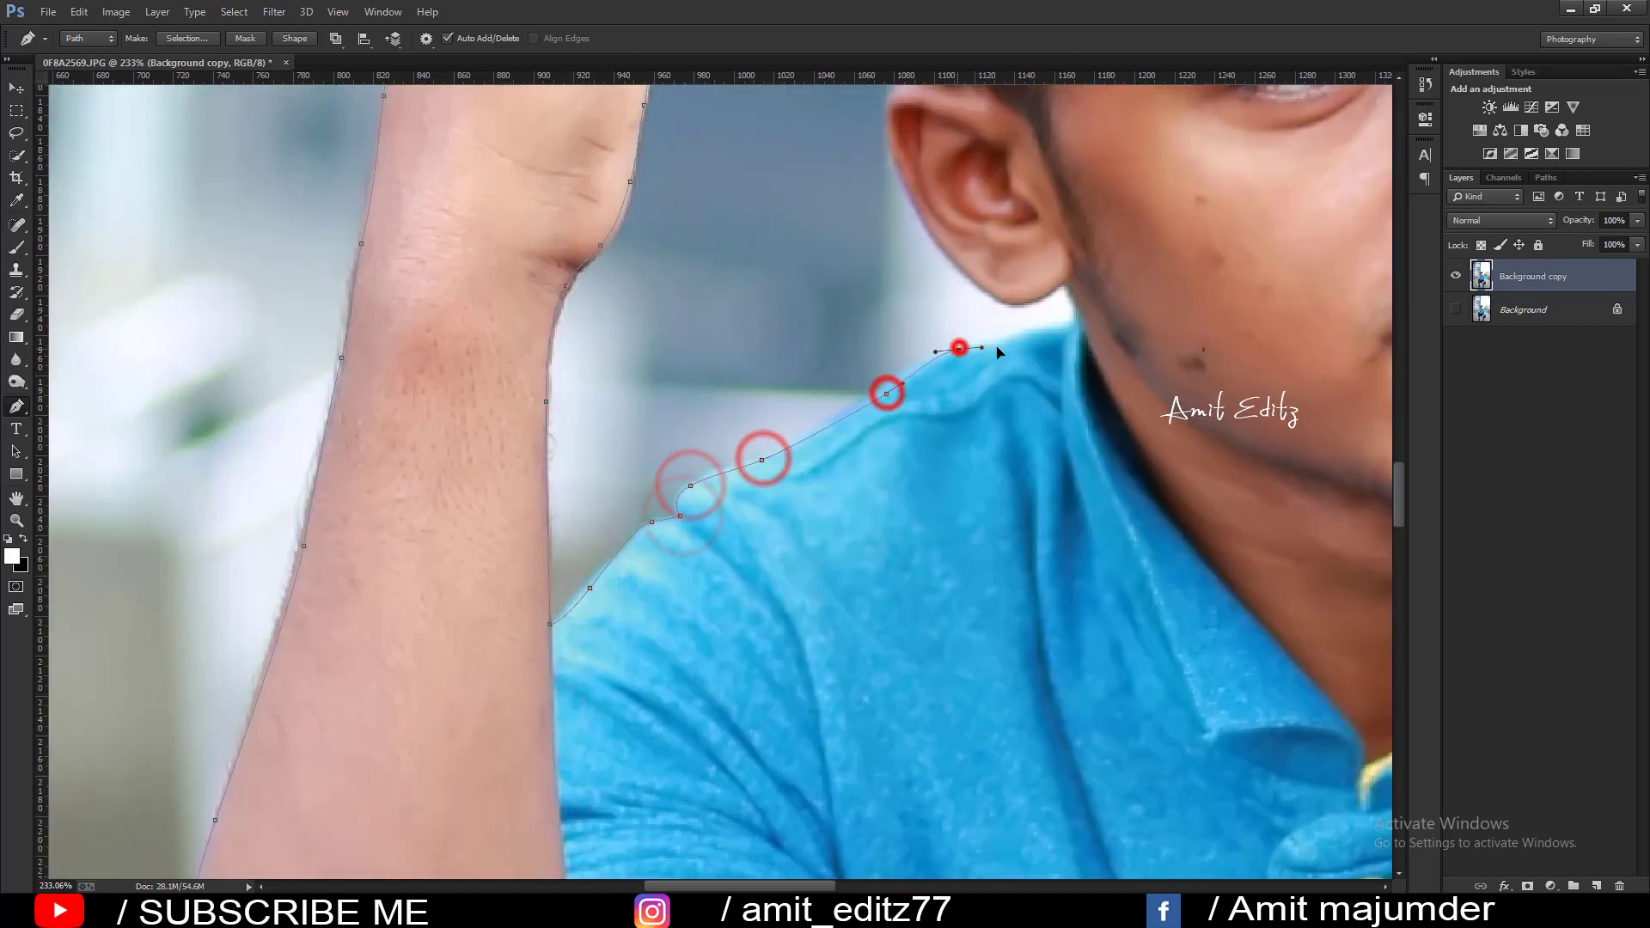
click(958, 350)
click(1002, 345)
click(1034, 330)
ctrl+click(1066, 284)
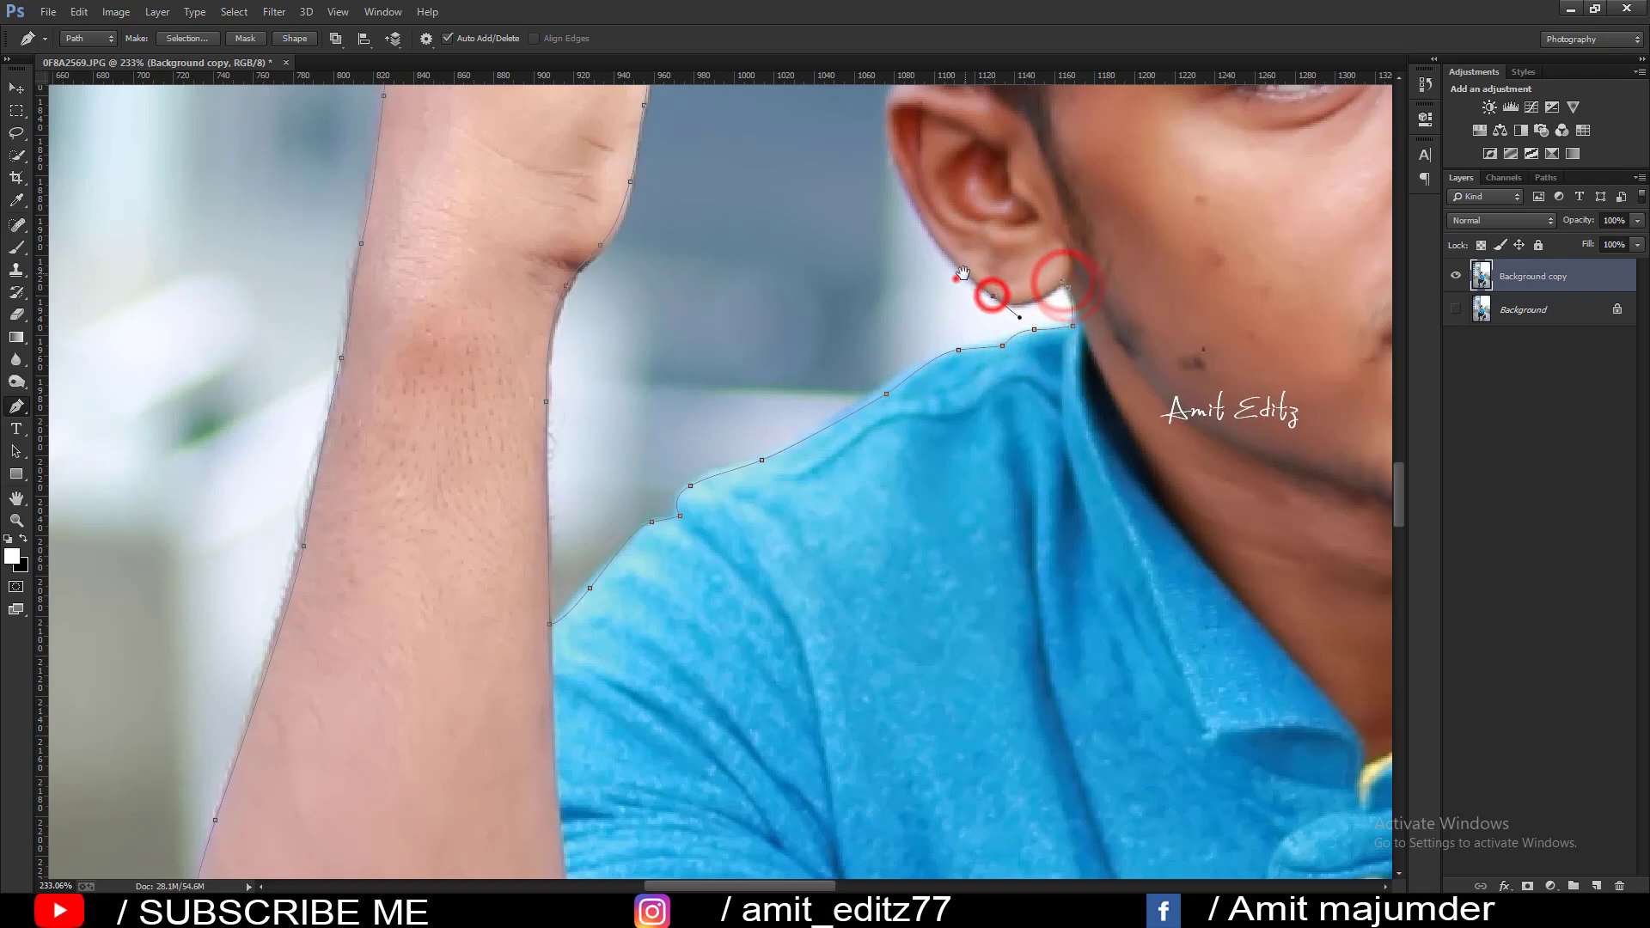
Trace the path over the top of the hair, curving around the crest.
drag(963, 280, 484, 596)
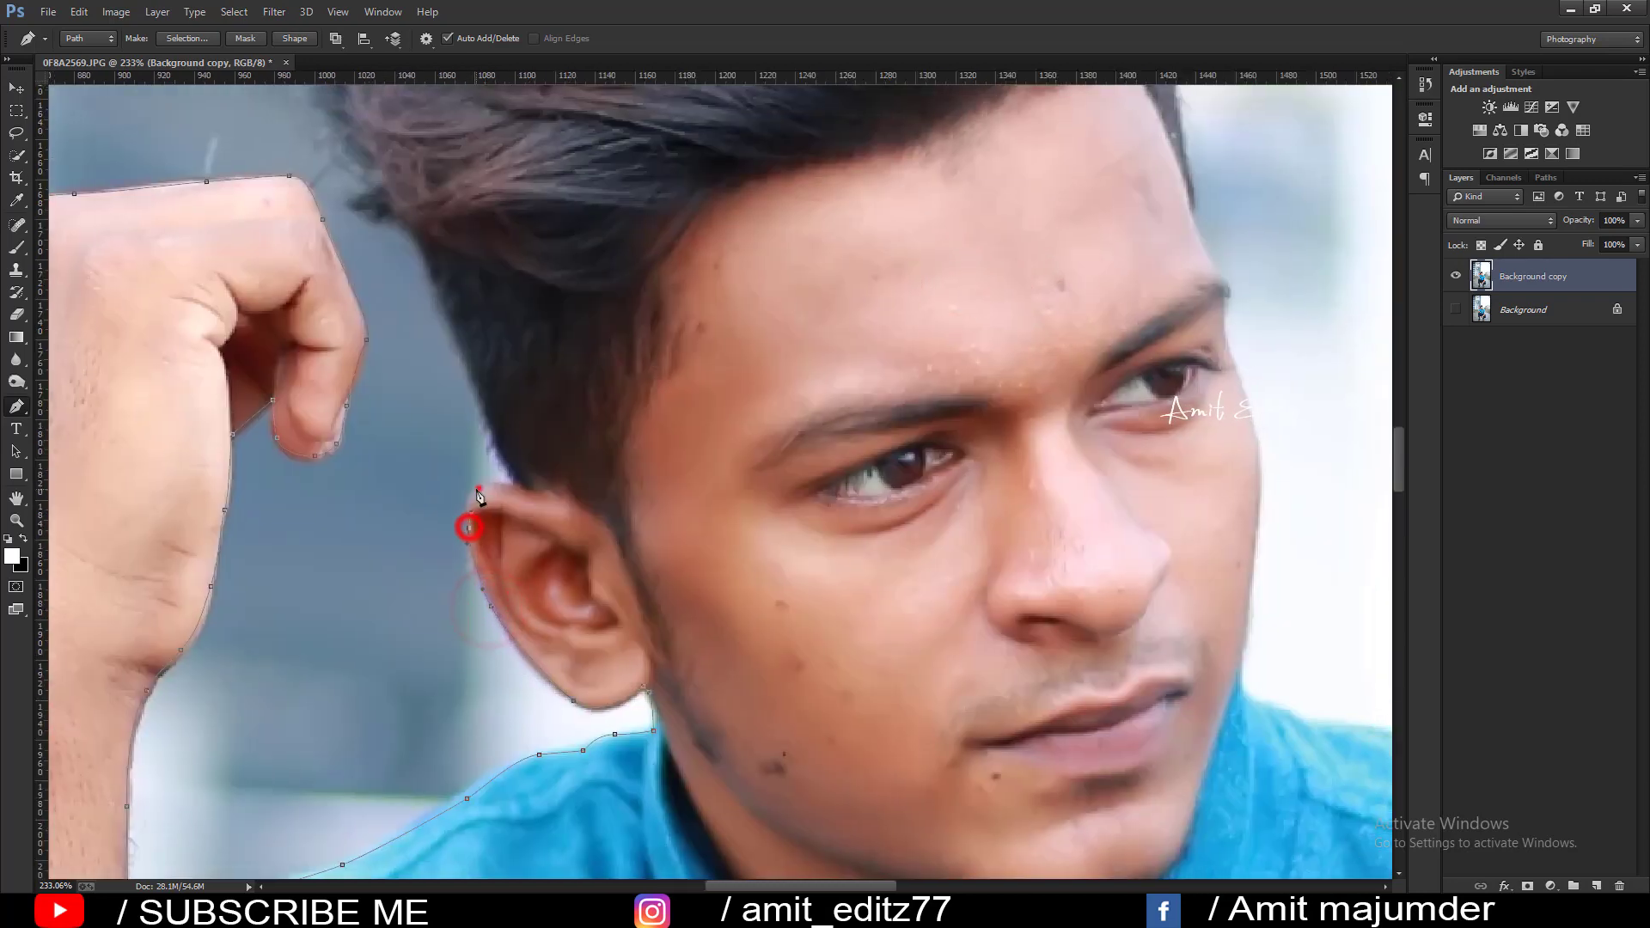
drag(421, 242, 536, 686)
click(511, 660)
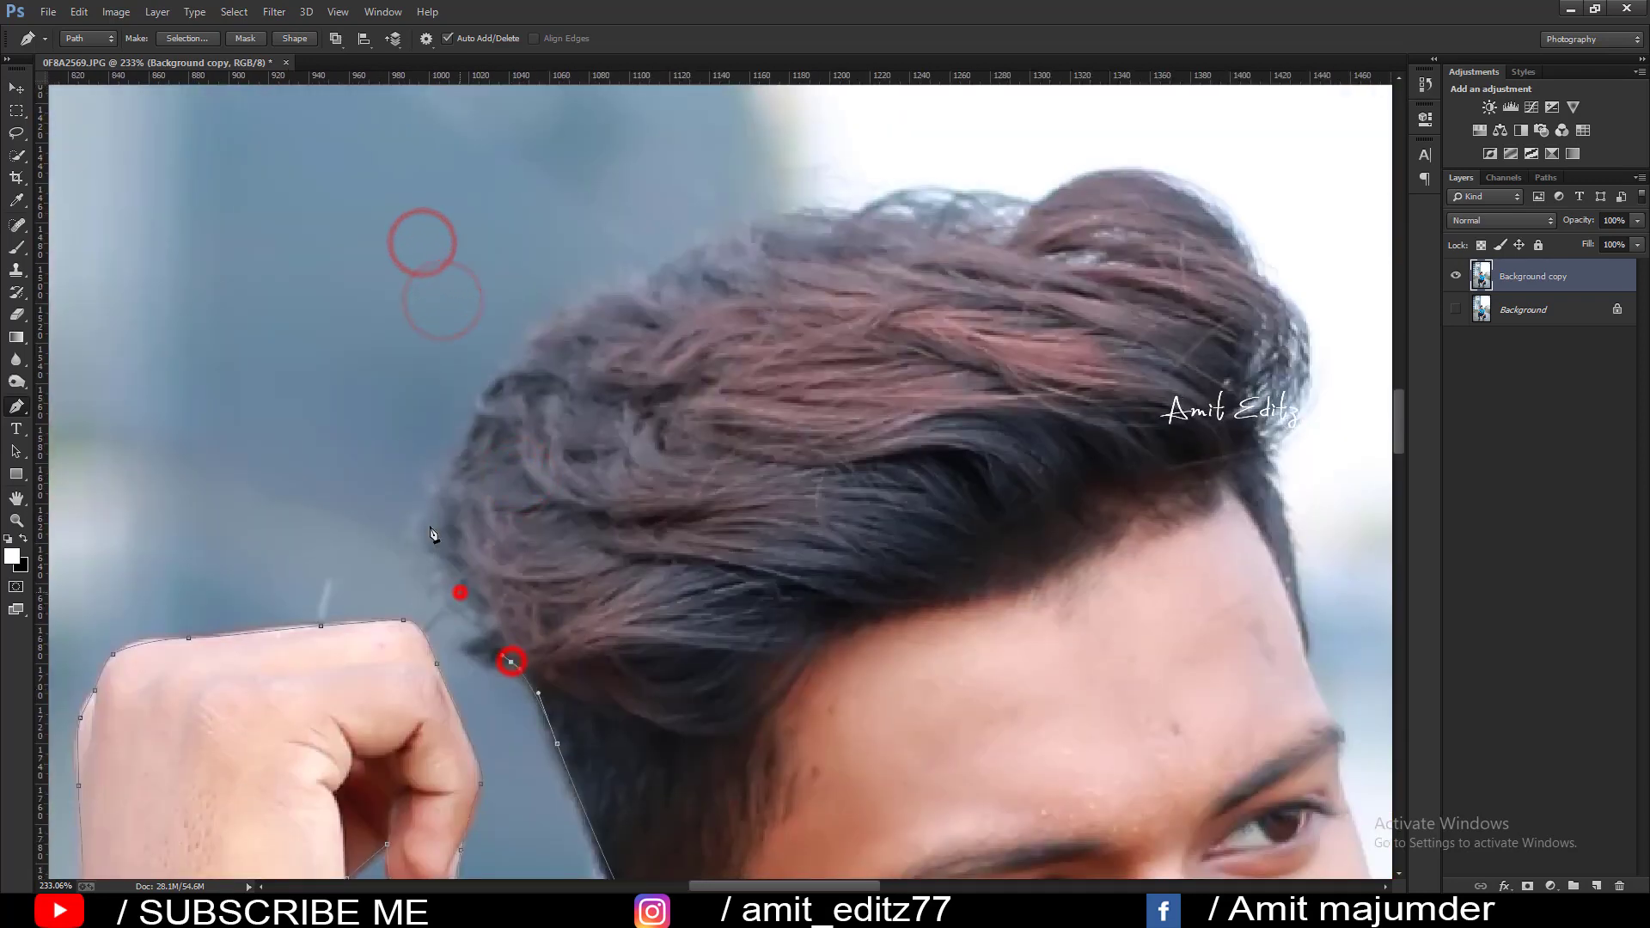
click(517, 357)
click(635, 285)
click(809, 210)
click(896, 197)
click(1002, 203)
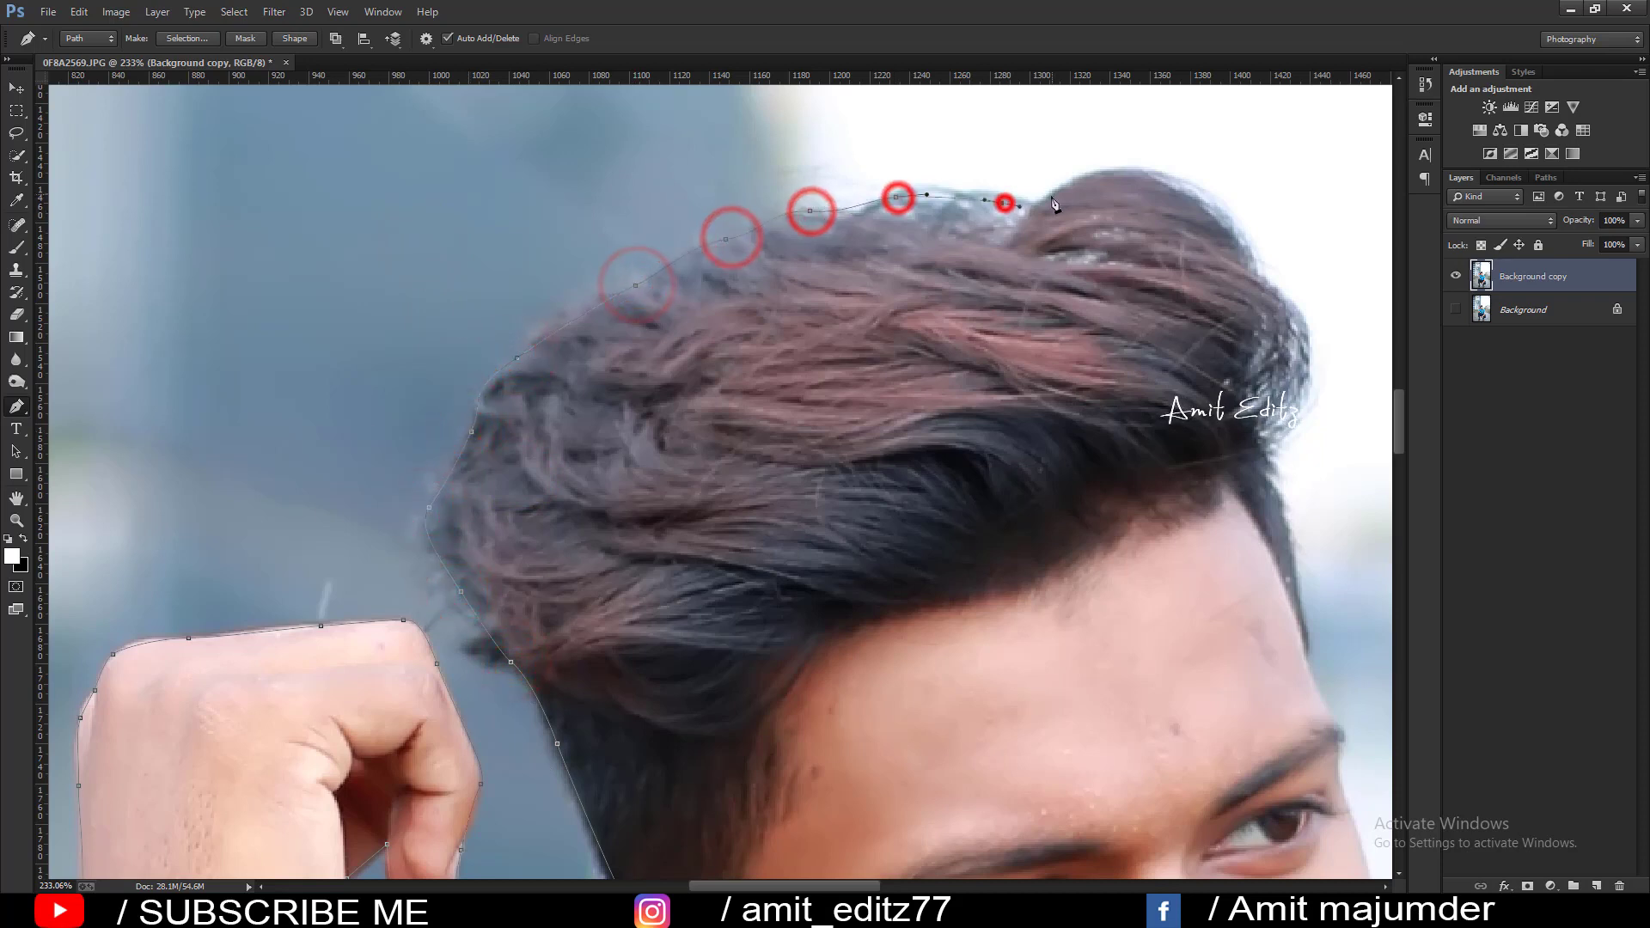
drag(1157, 178, 1192, 197)
click(1248, 255)
click(1300, 394)
drag(1256, 457, 623, 331)
Outline the hairline, brow, eye side and cheek edge.
click(637, 348)
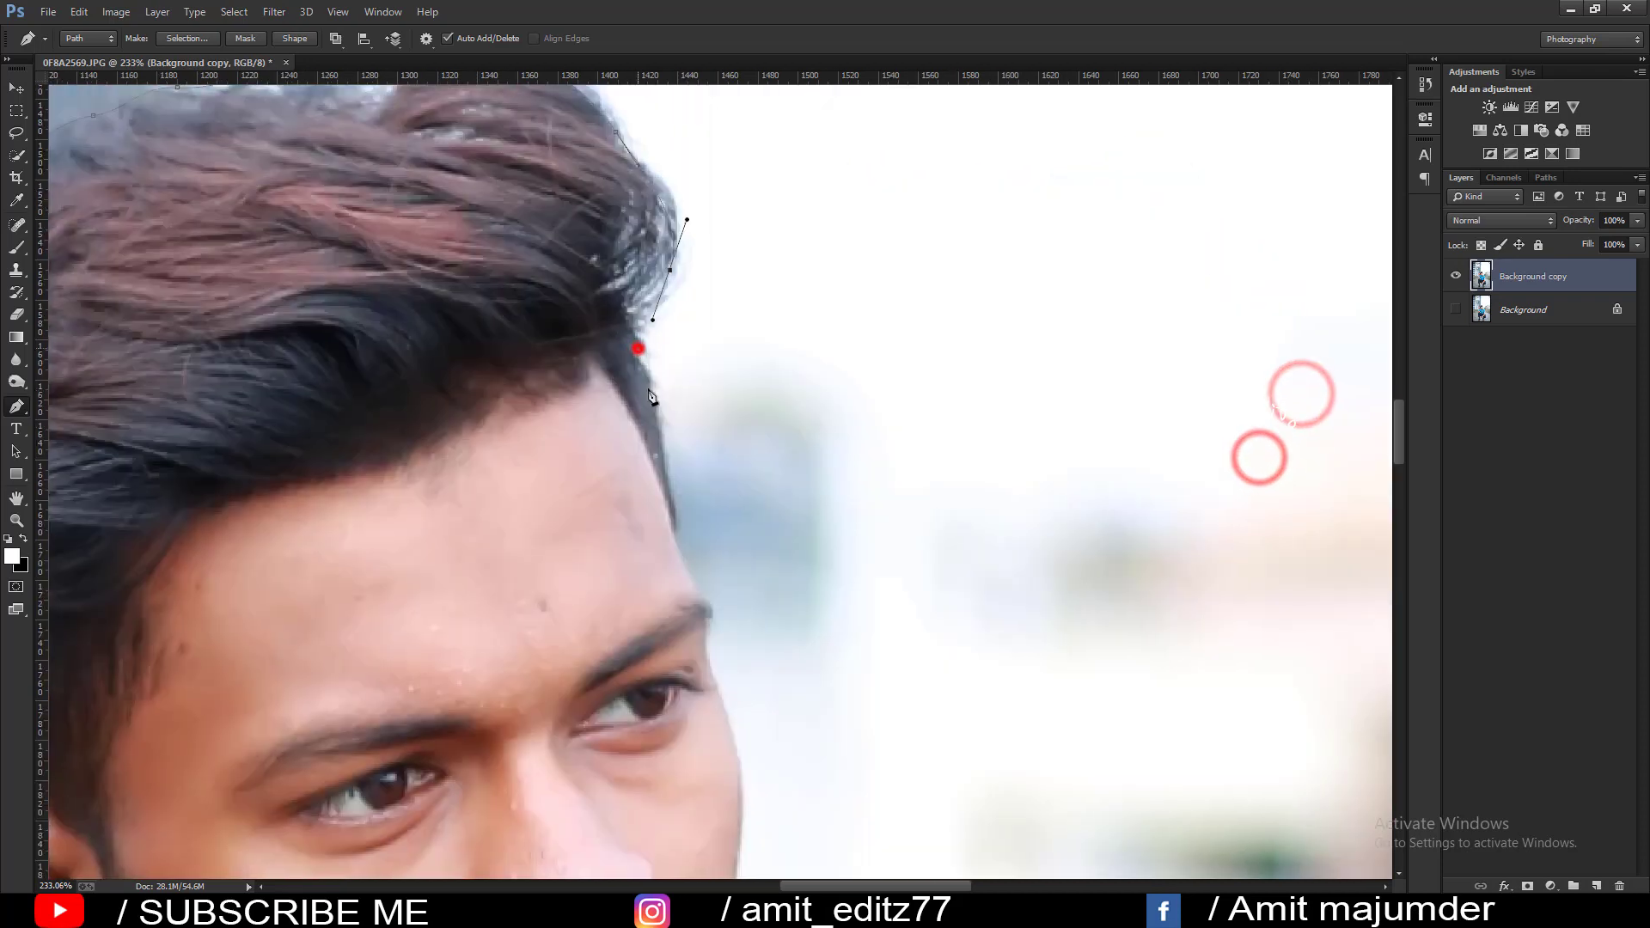
click(663, 460)
click(673, 527)
click(700, 593)
click(709, 625)
mouse_move(709, 627)
mouse_down()
mouse_move(633, 391)
mouse_move(649, 471)
mouse_up()
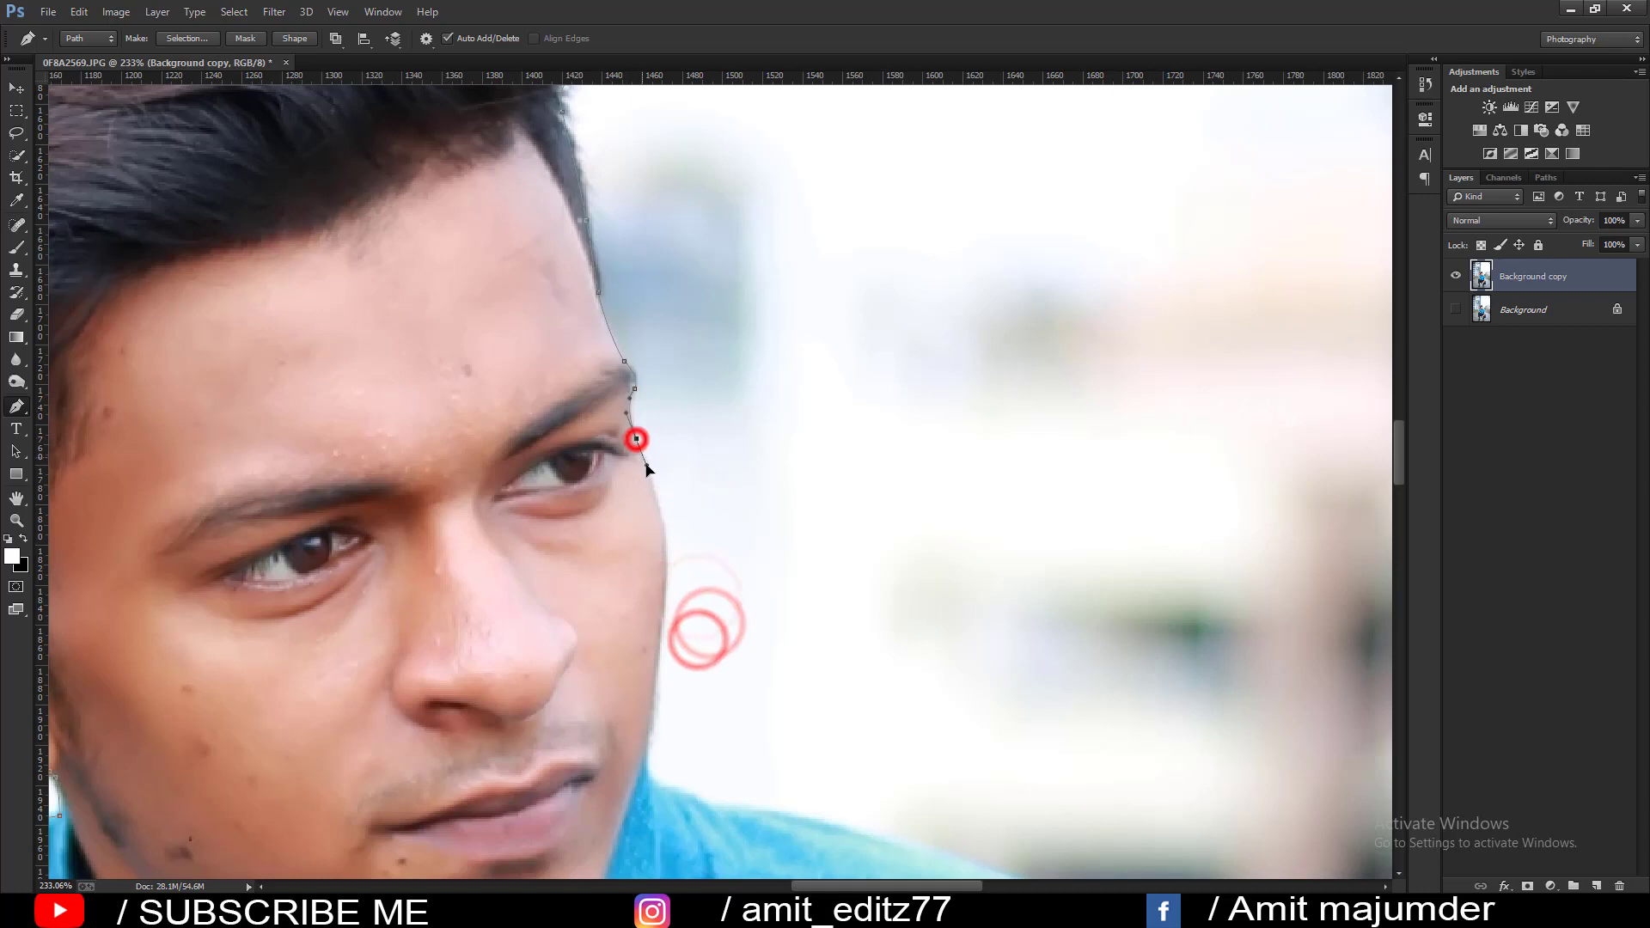
click(666, 571)
drag(666, 571, 593, 288)
click(578, 433)
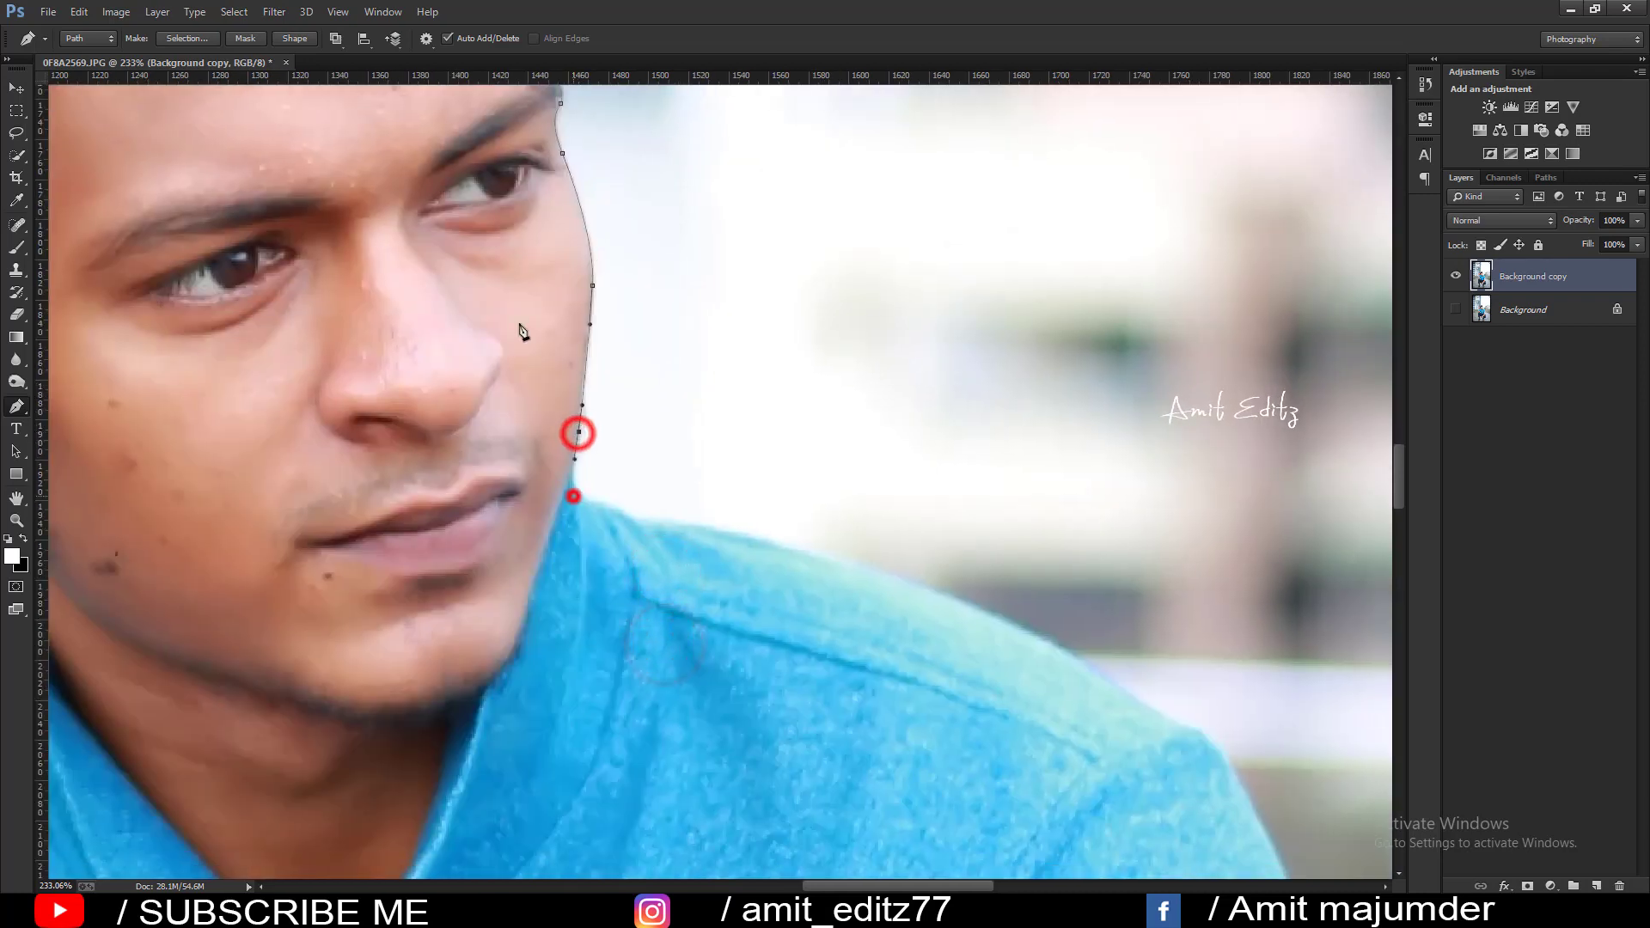
click(574, 497)
Trace the shoulder edge with a curved anchor, continuing down toward the arm.
click(633, 512)
click(709, 526)
drag(966, 600, 1030, 633)
drag(1112, 704, 601, 300)
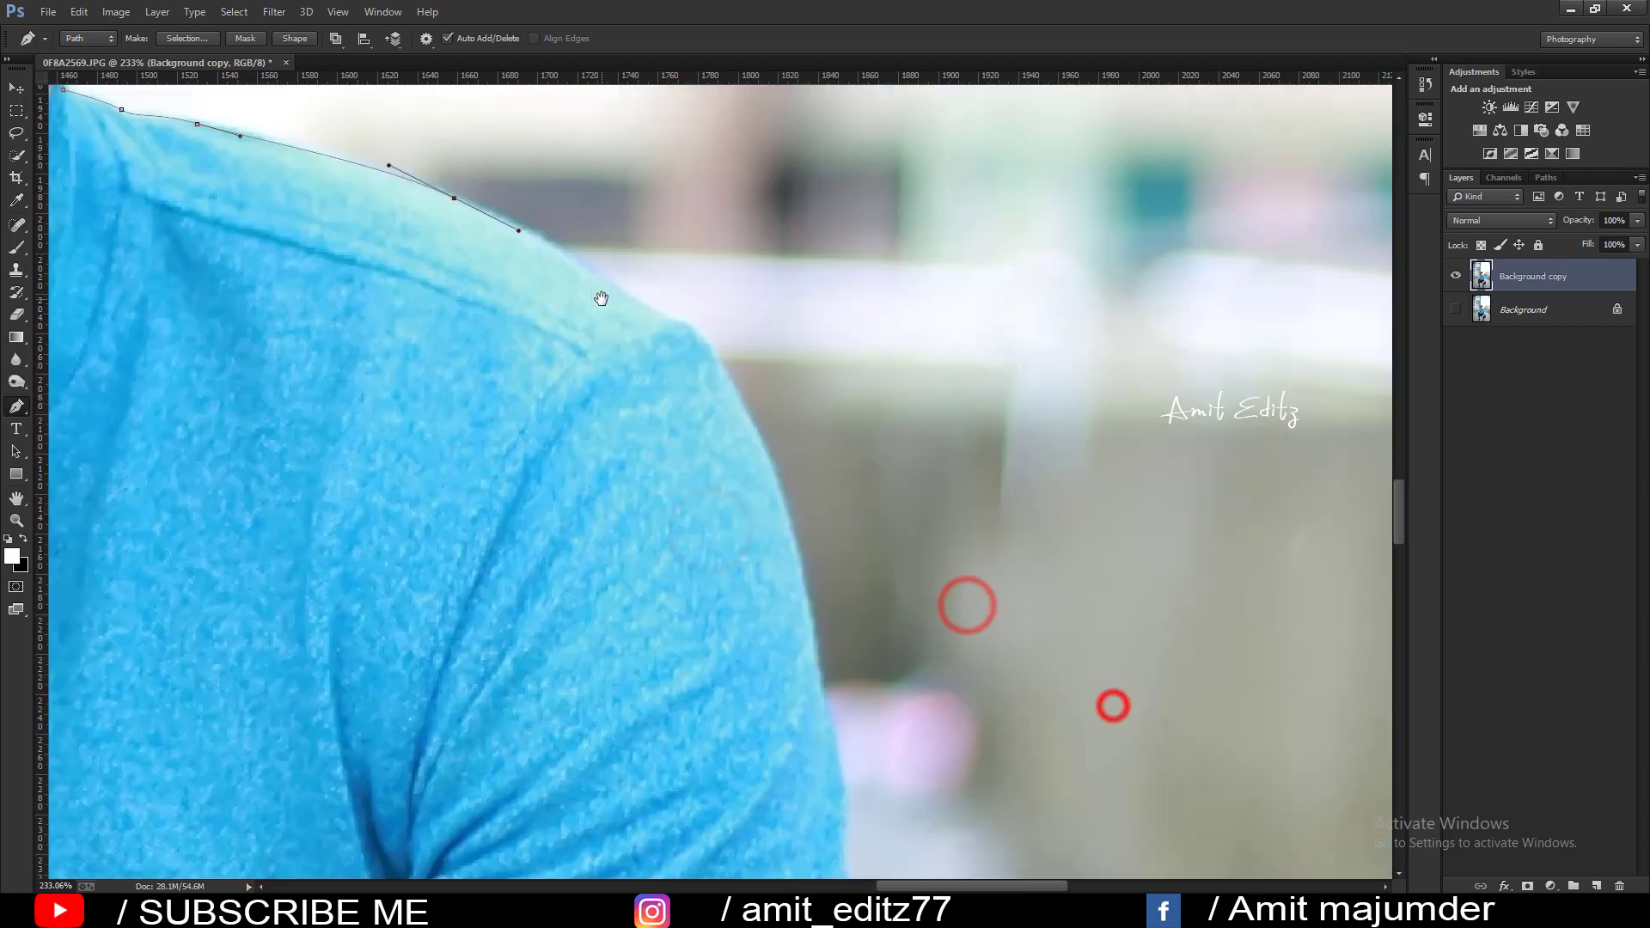
click(641, 305)
click(715, 353)
click(789, 487)
click(802, 593)
drag(814, 671, 617, 344)
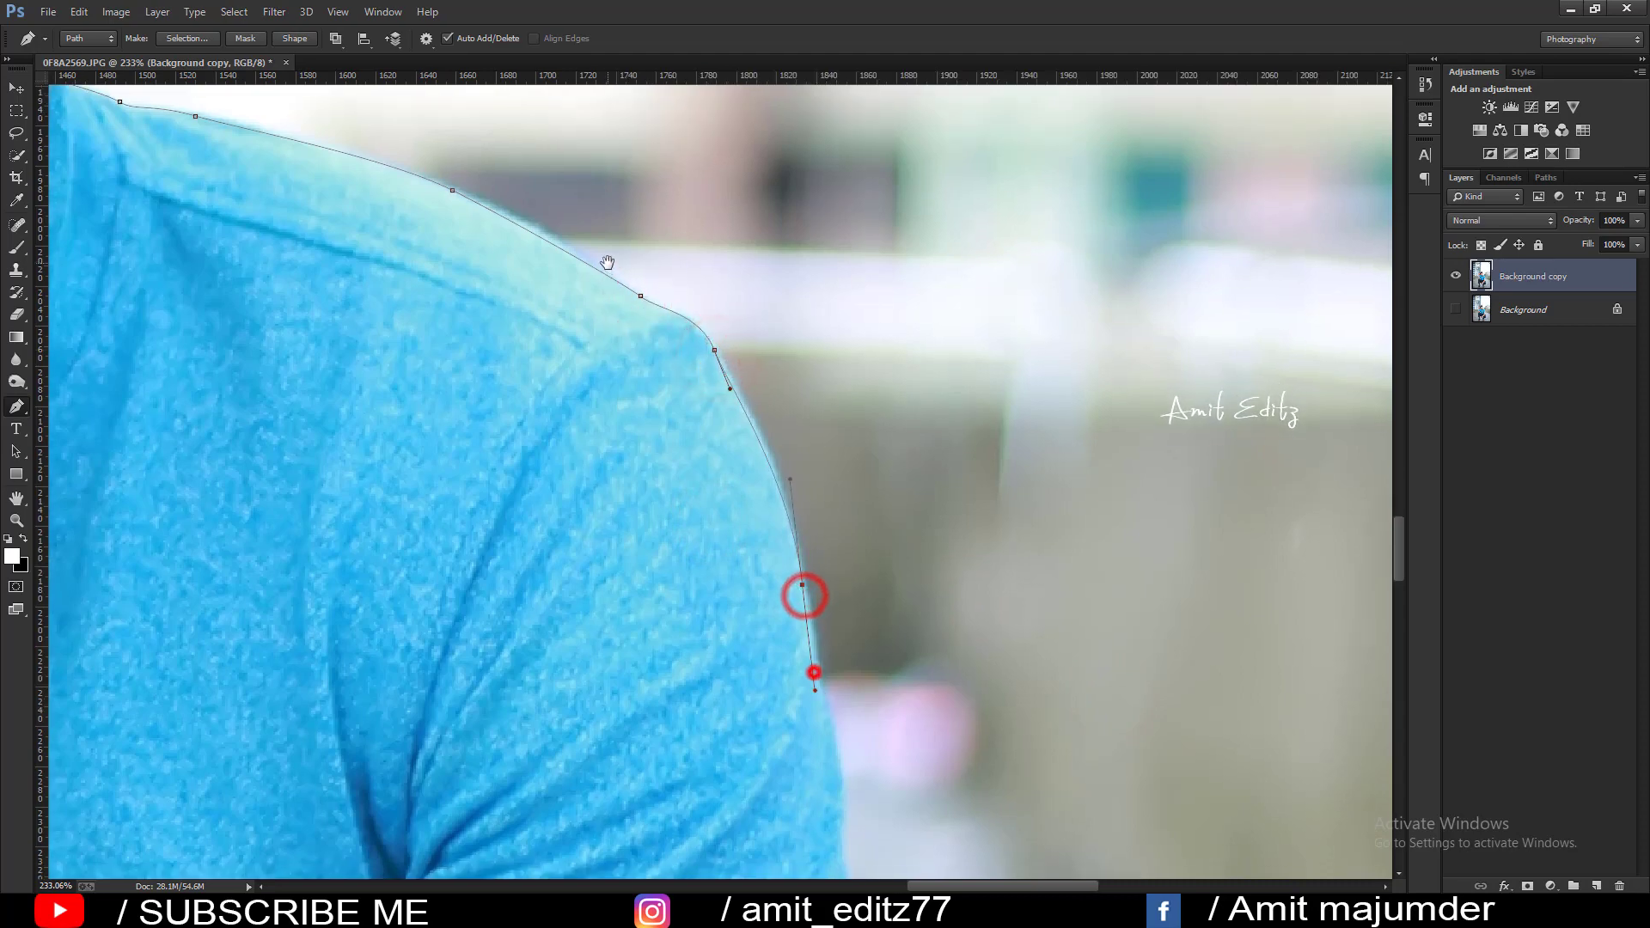
Add anchors down the sleeve edge to the sleeve hem.
click(636, 378)
click(645, 488)
click(663, 630)
click(656, 664)
click(648, 718)
drag(648, 763, 644, 533)
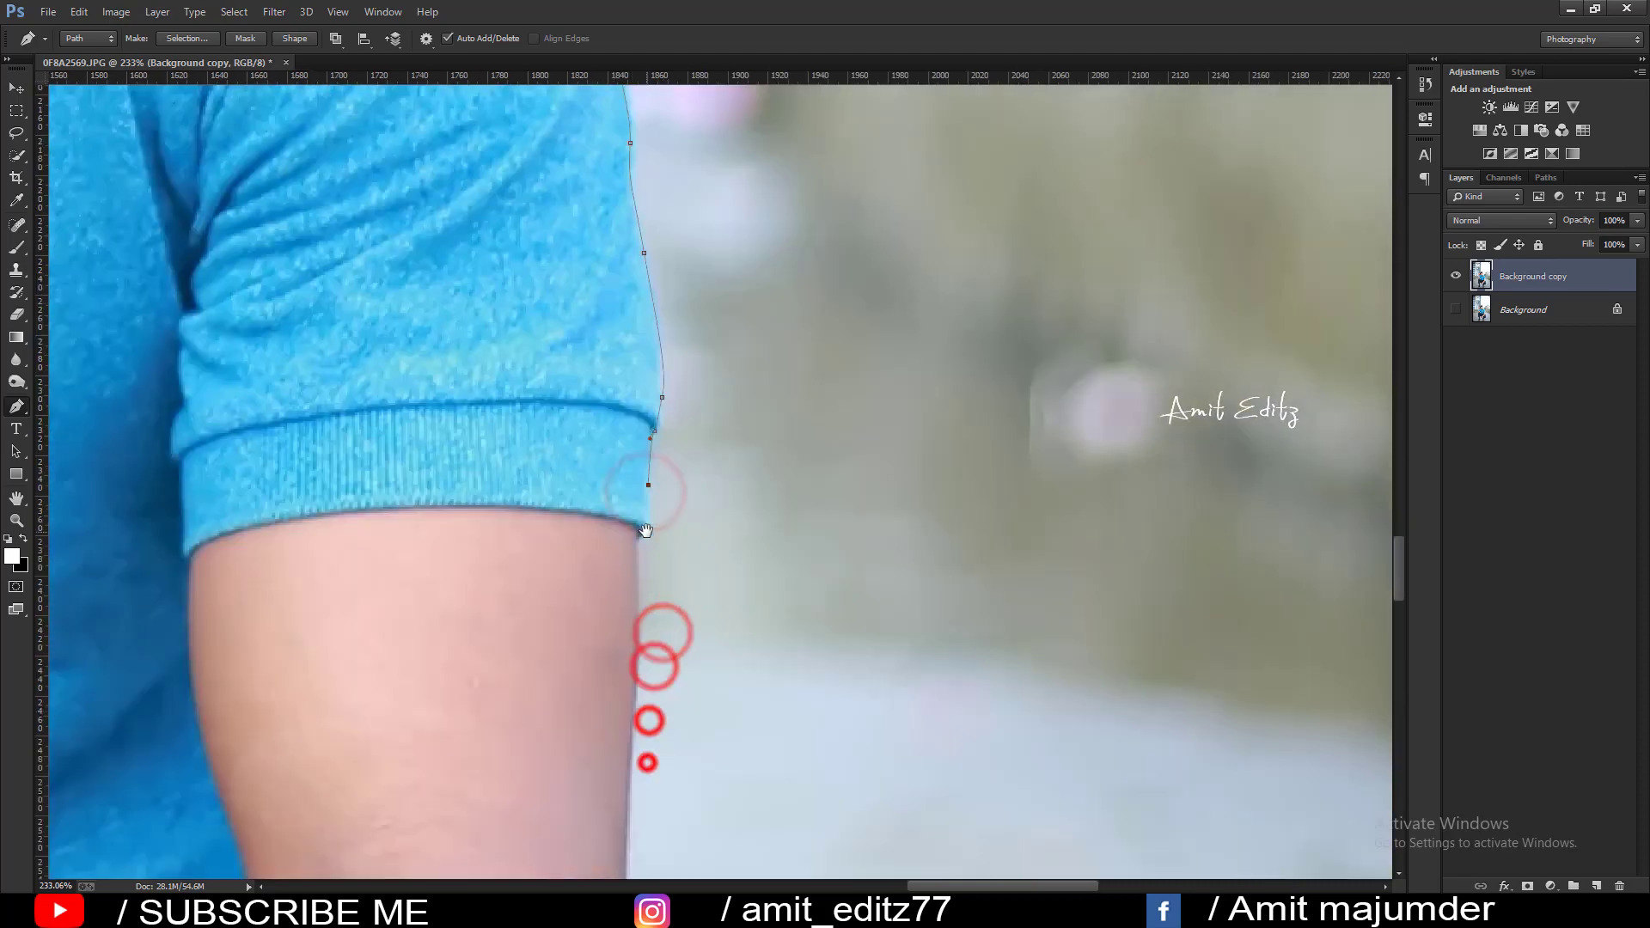
Trace down the arm below the sleeve with curved anchors.
click(634, 685)
drag(630, 748, 559, 318)
click(556, 439)
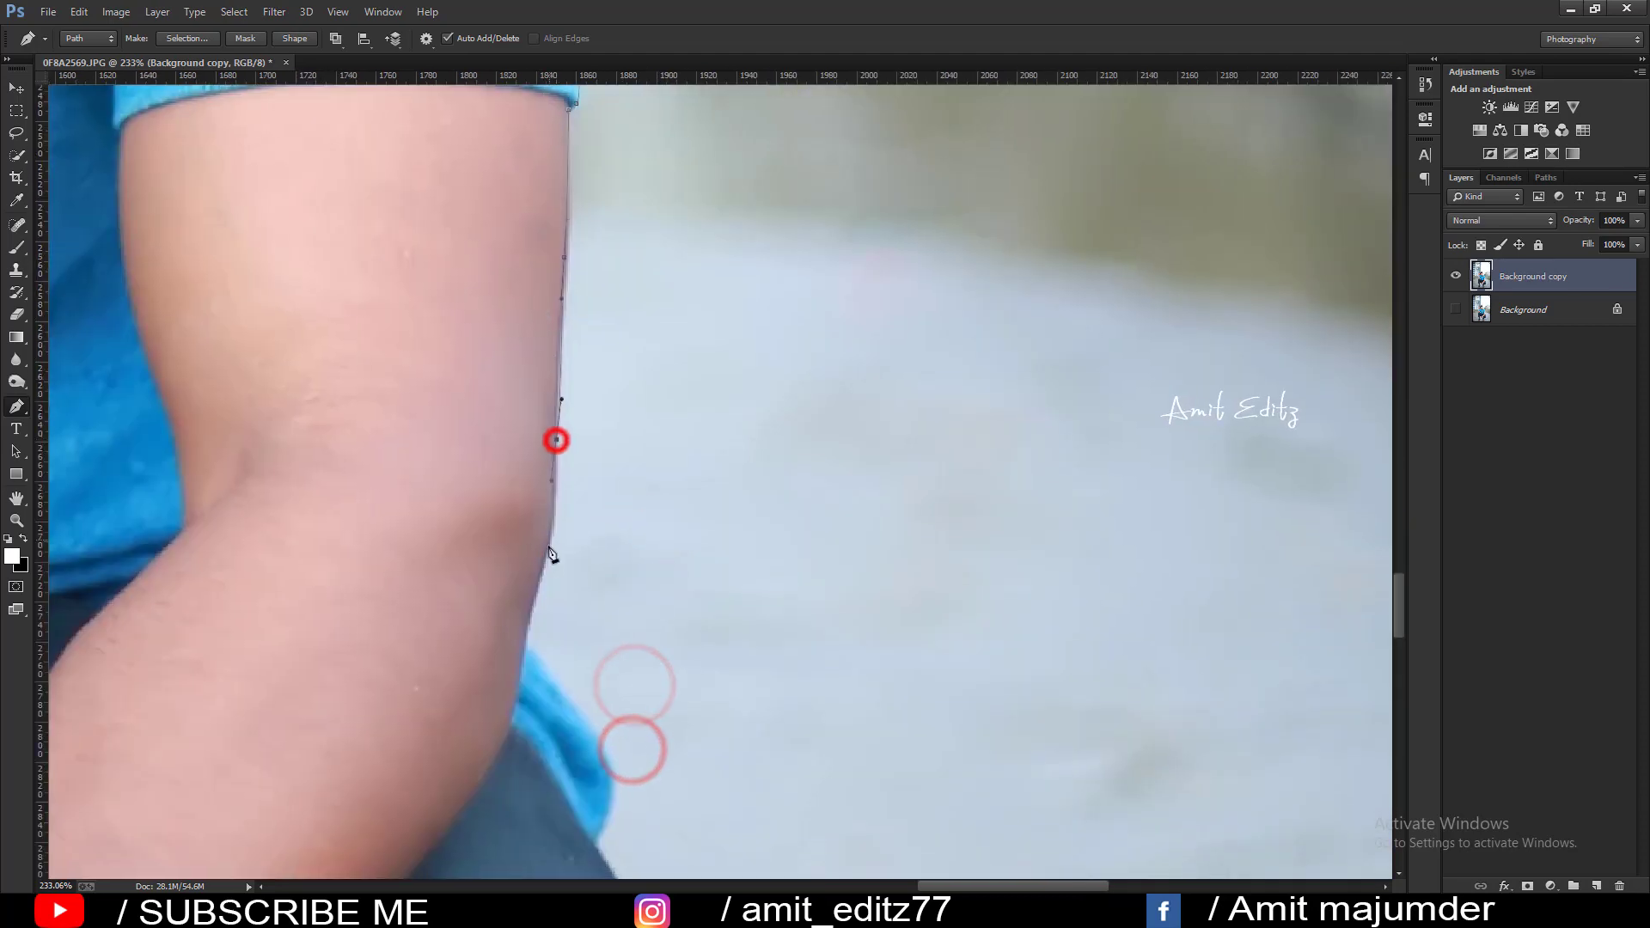
drag(547, 553, 537, 584)
click(523, 645)
click(563, 696)
drag(610, 808, 594, 838)
drag(593, 838, 475, 402)
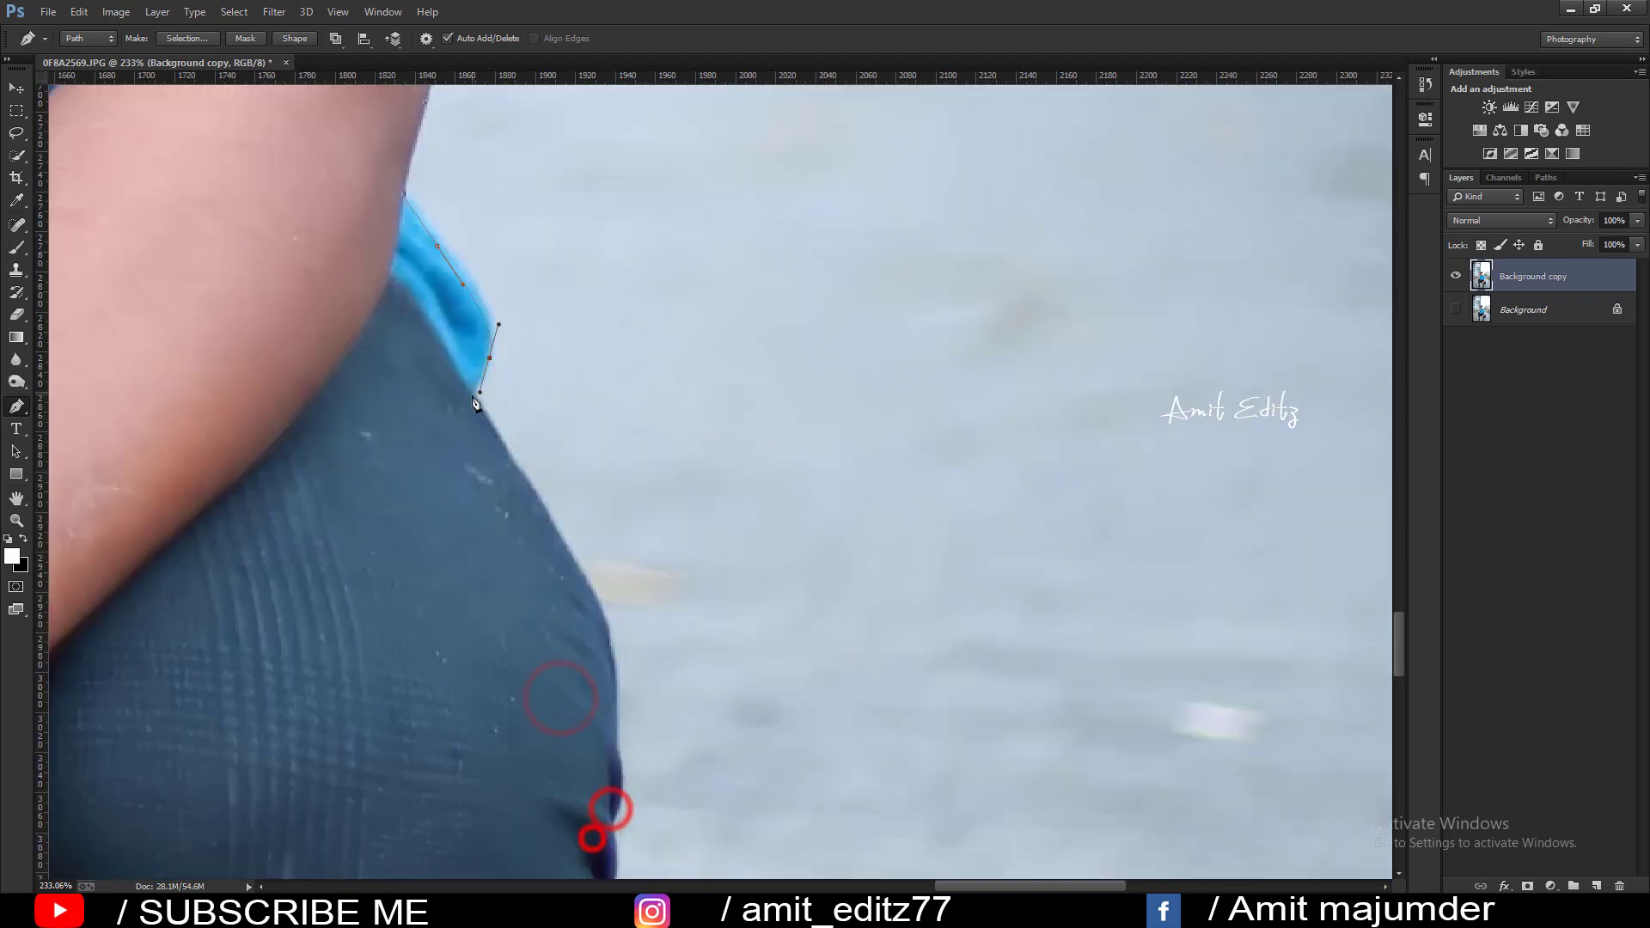
Trace the path down the trouser leg edge.
click(593, 605)
drag(611, 667, 520, 326)
click(527, 401)
click(532, 456)
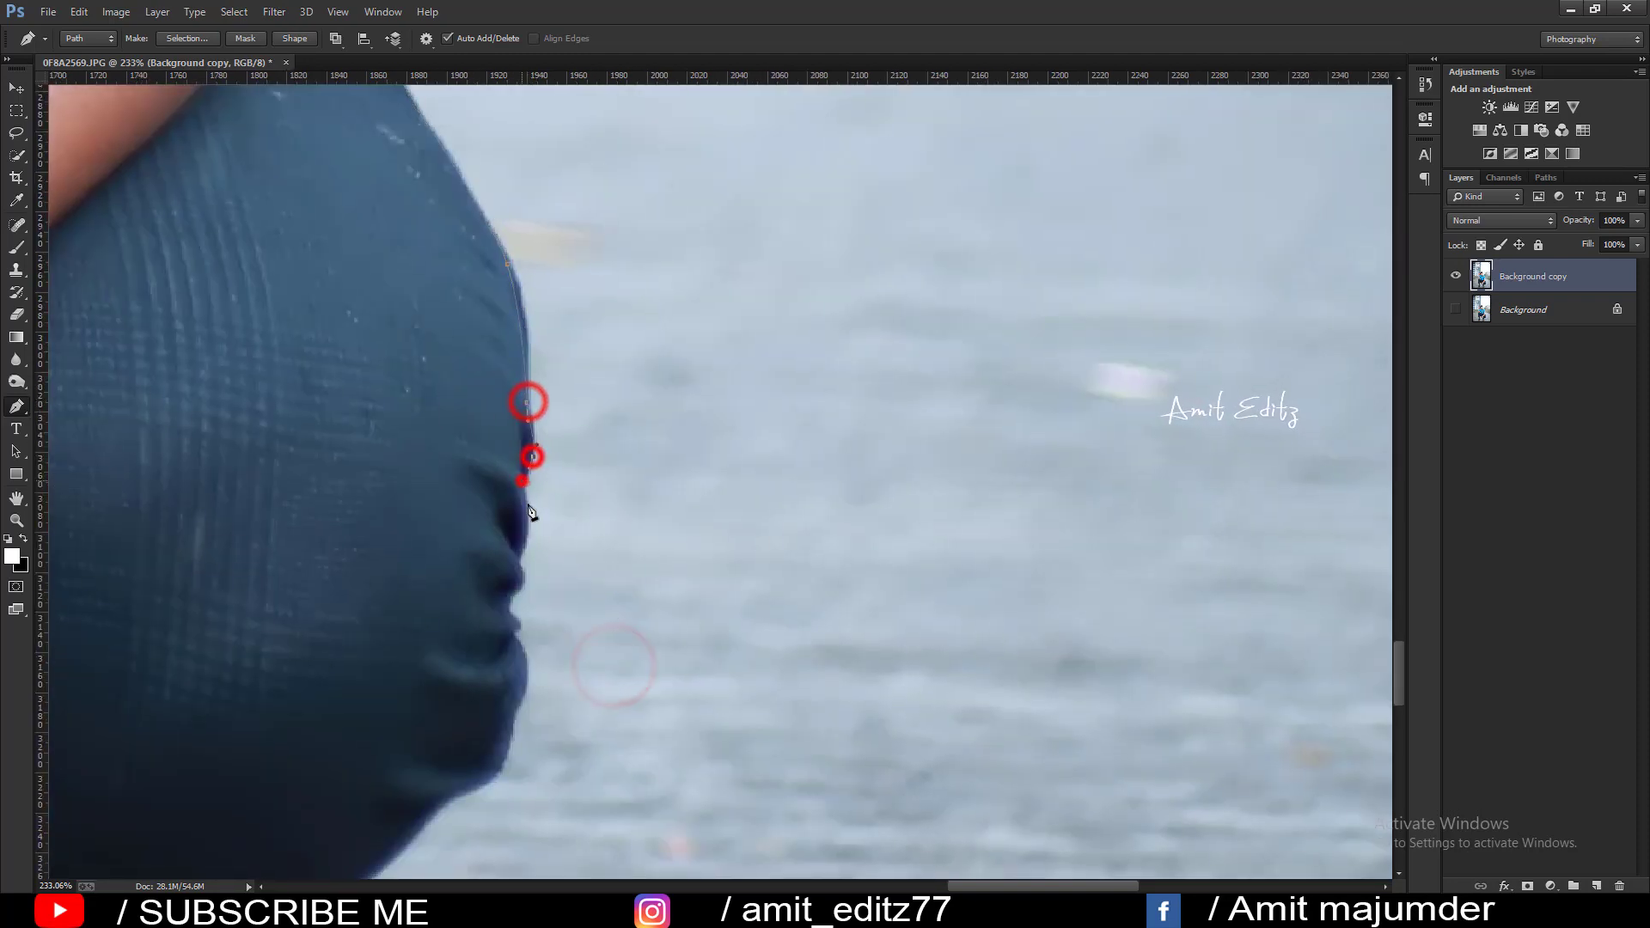
click(522, 549)
click(519, 587)
click(508, 615)
click(518, 628)
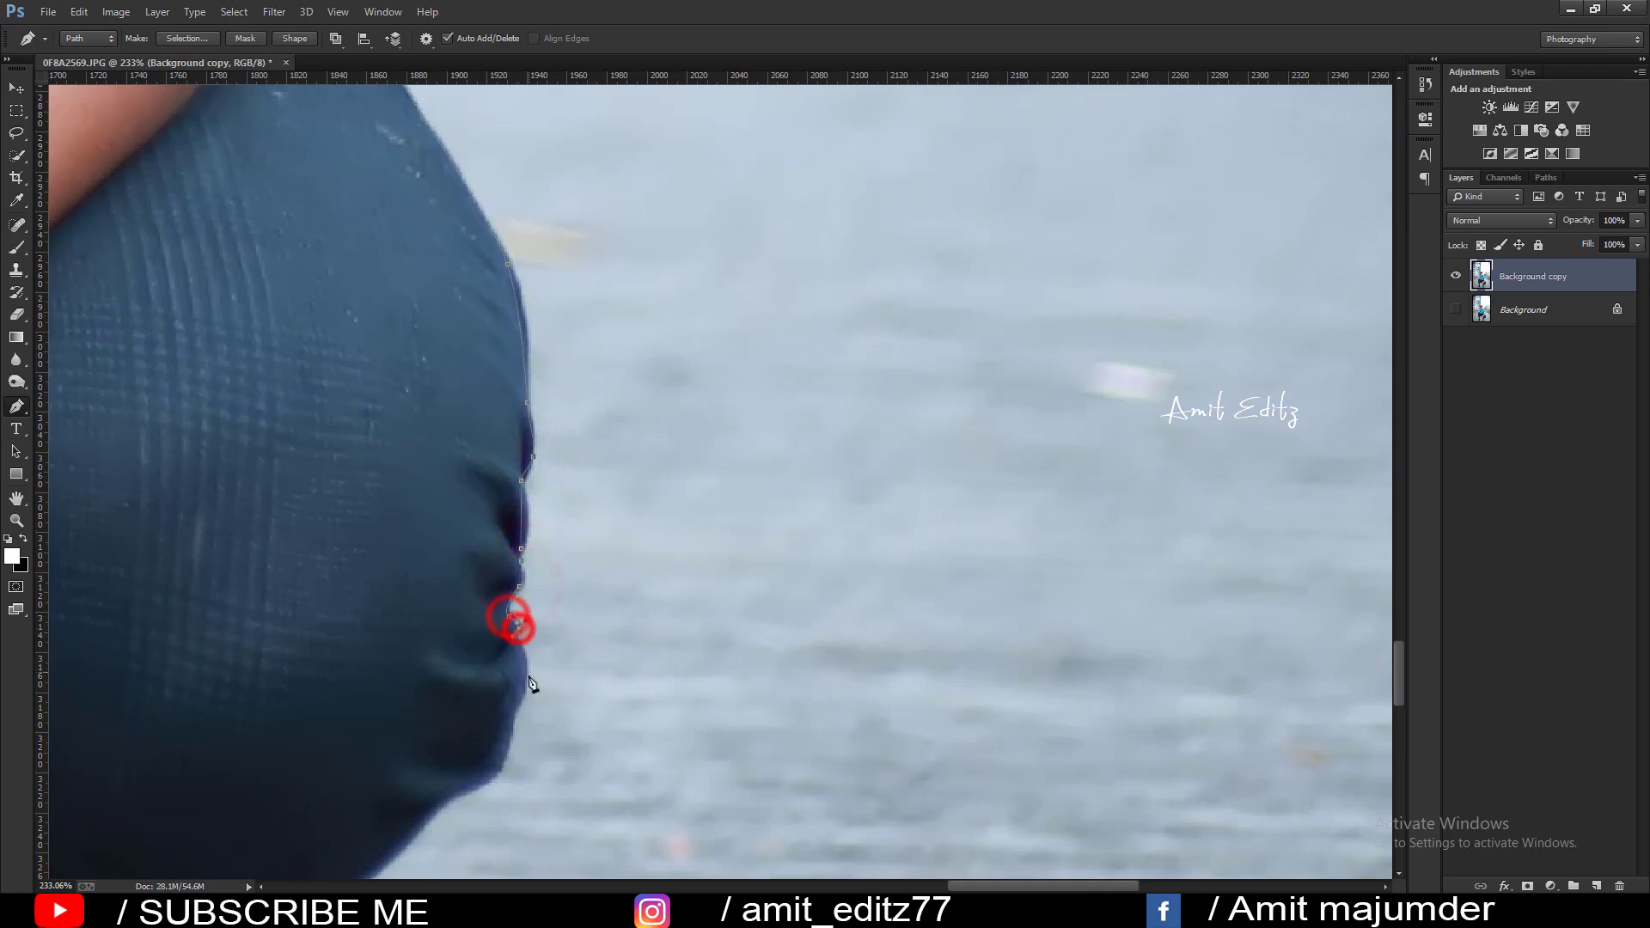
click(526, 692)
click(509, 740)
Curve the path around the trouser's lower edge.
click(480, 781)
mouse_move(428, 804)
mouse_down()
mouse_move(612, 459)
mouse_move(571, 519)
mouse_up()
click(671, 437)
click(437, 593)
click(312, 595)
Outline the shoe's edge and bottom with smooth and corner anchors.
mouse_move(284, 605)
mouse_down()
mouse_move(270, 598)
mouse_move(662, 490)
mouse_up()
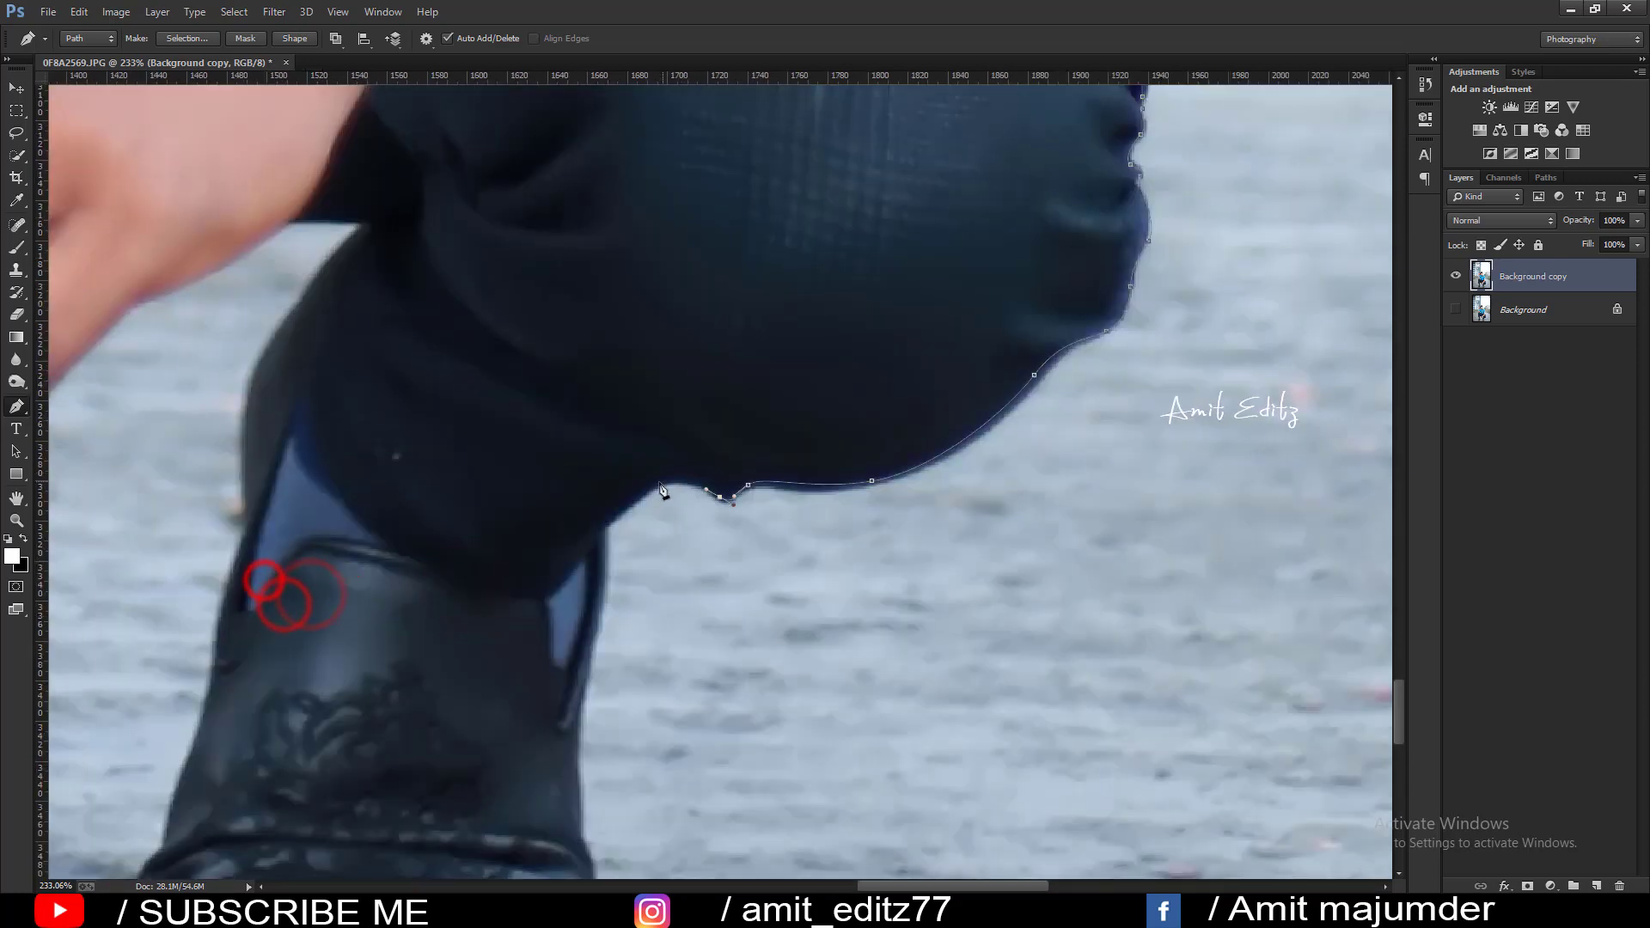
click(601, 608)
drag(578, 711, 534, 410)
click(530, 476)
click(540, 547)
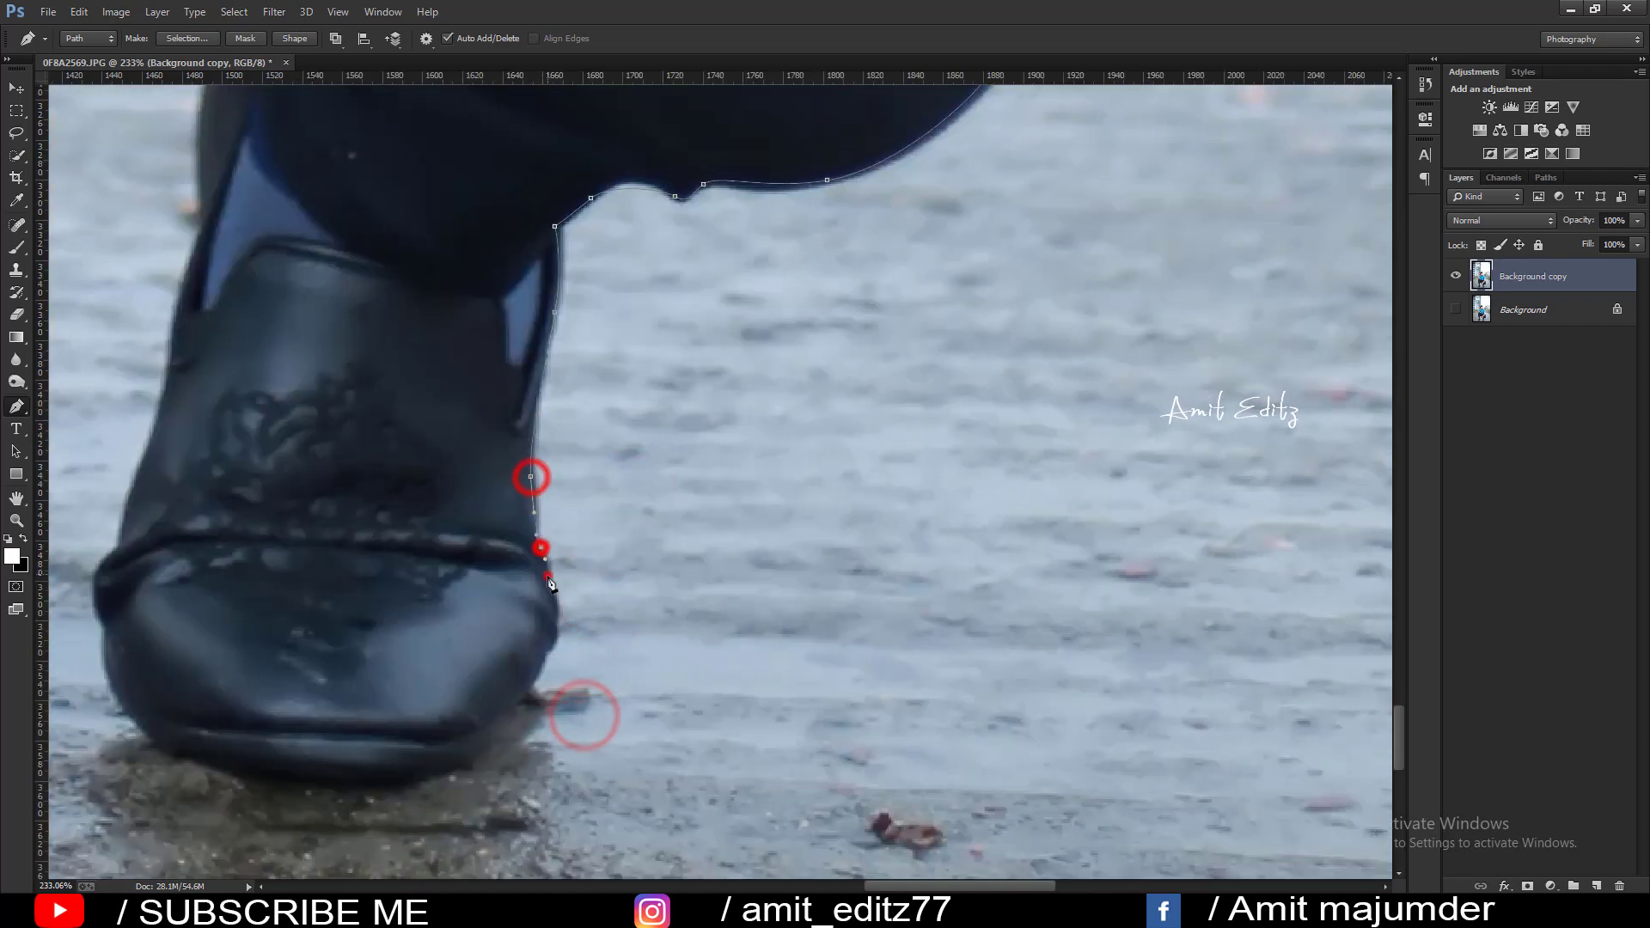
click(546, 575)
mouse_move(557, 626)
mouse_down()
mouse_move(547, 656)
mouse_move(632, 313)
mouse_up()
click(563, 391)
drag(410, 422, 349, 406)
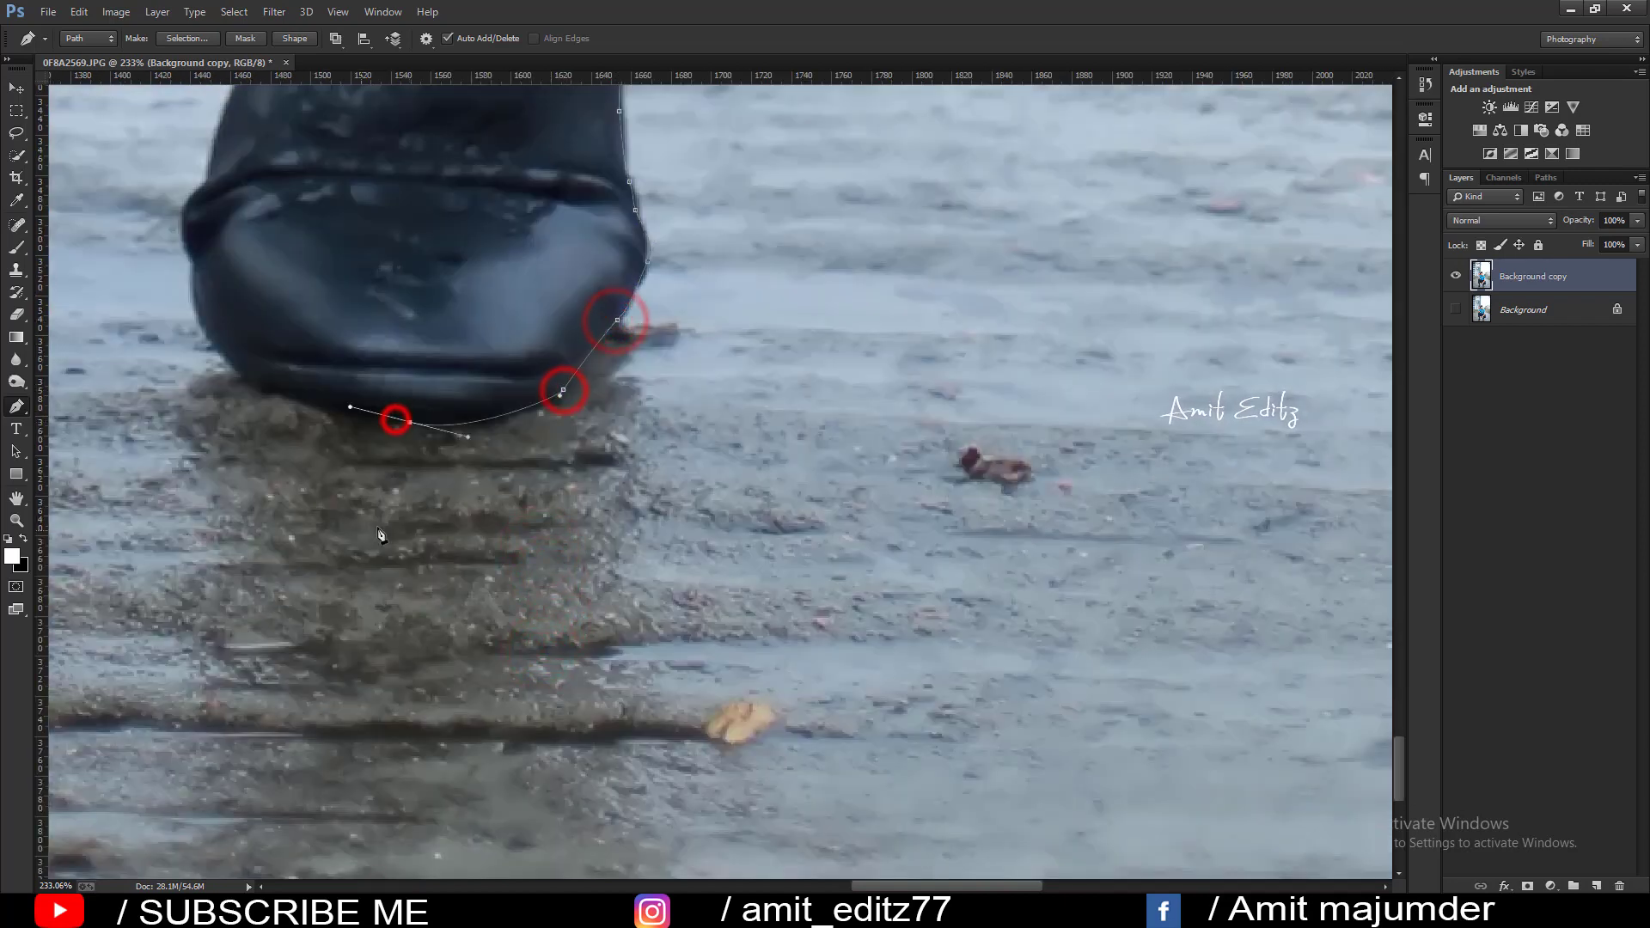
Trace back up the shoe and trouser edge, curving at the trouser top.
drag(233, 193, 397, 732)
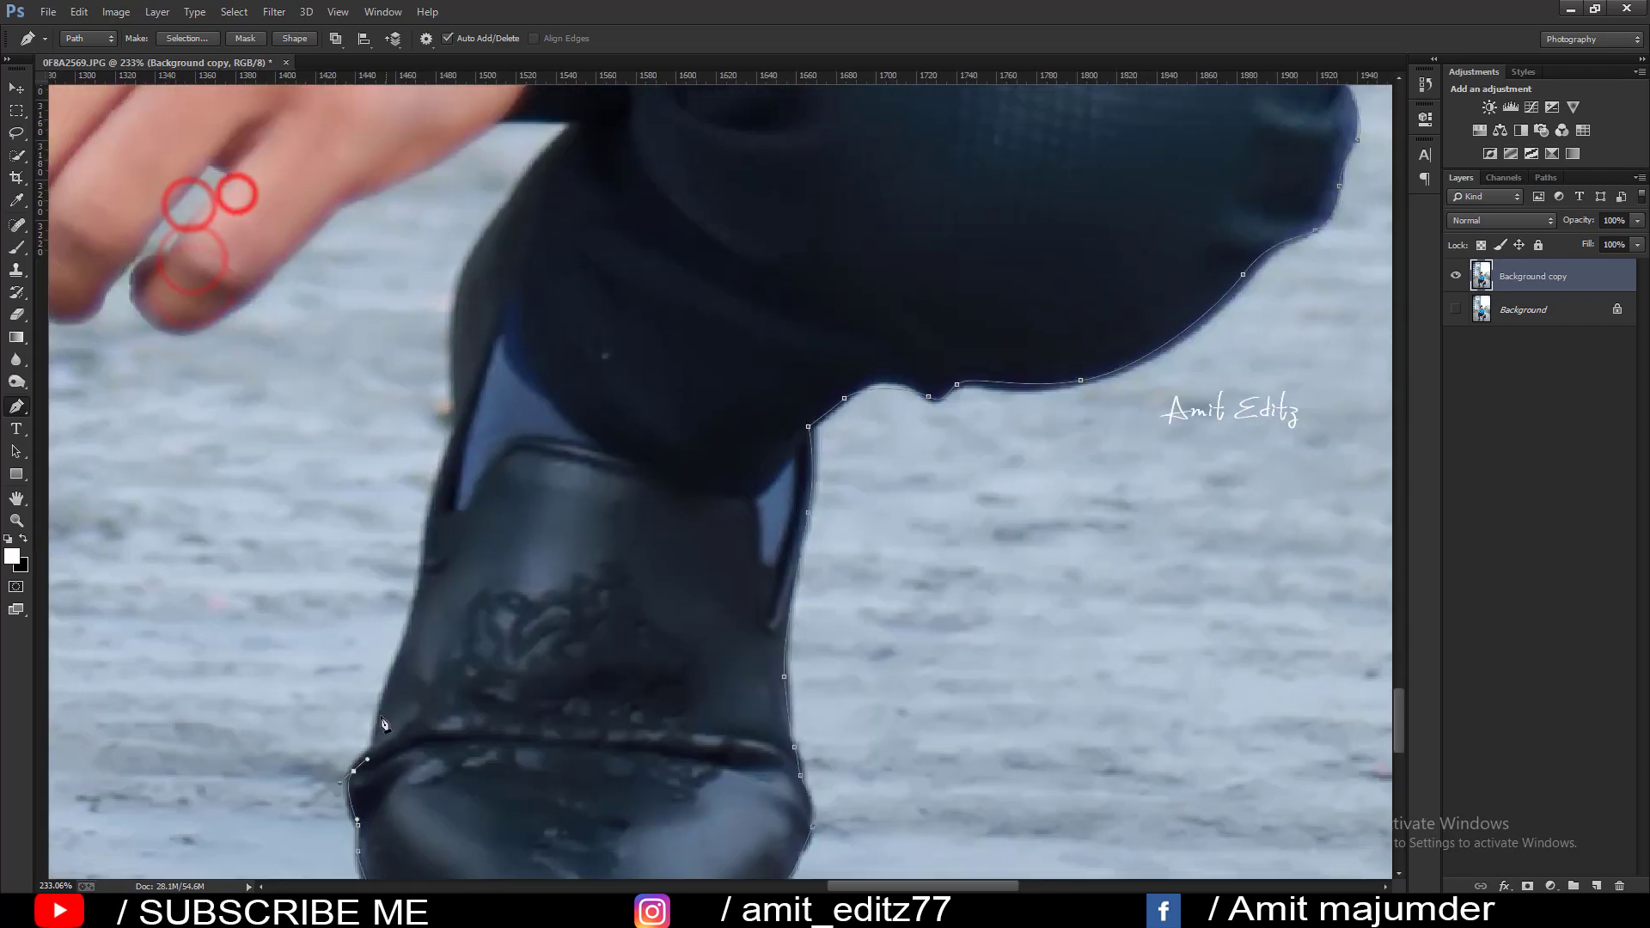
click(379, 723)
click(428, 529)
click(451, 433)
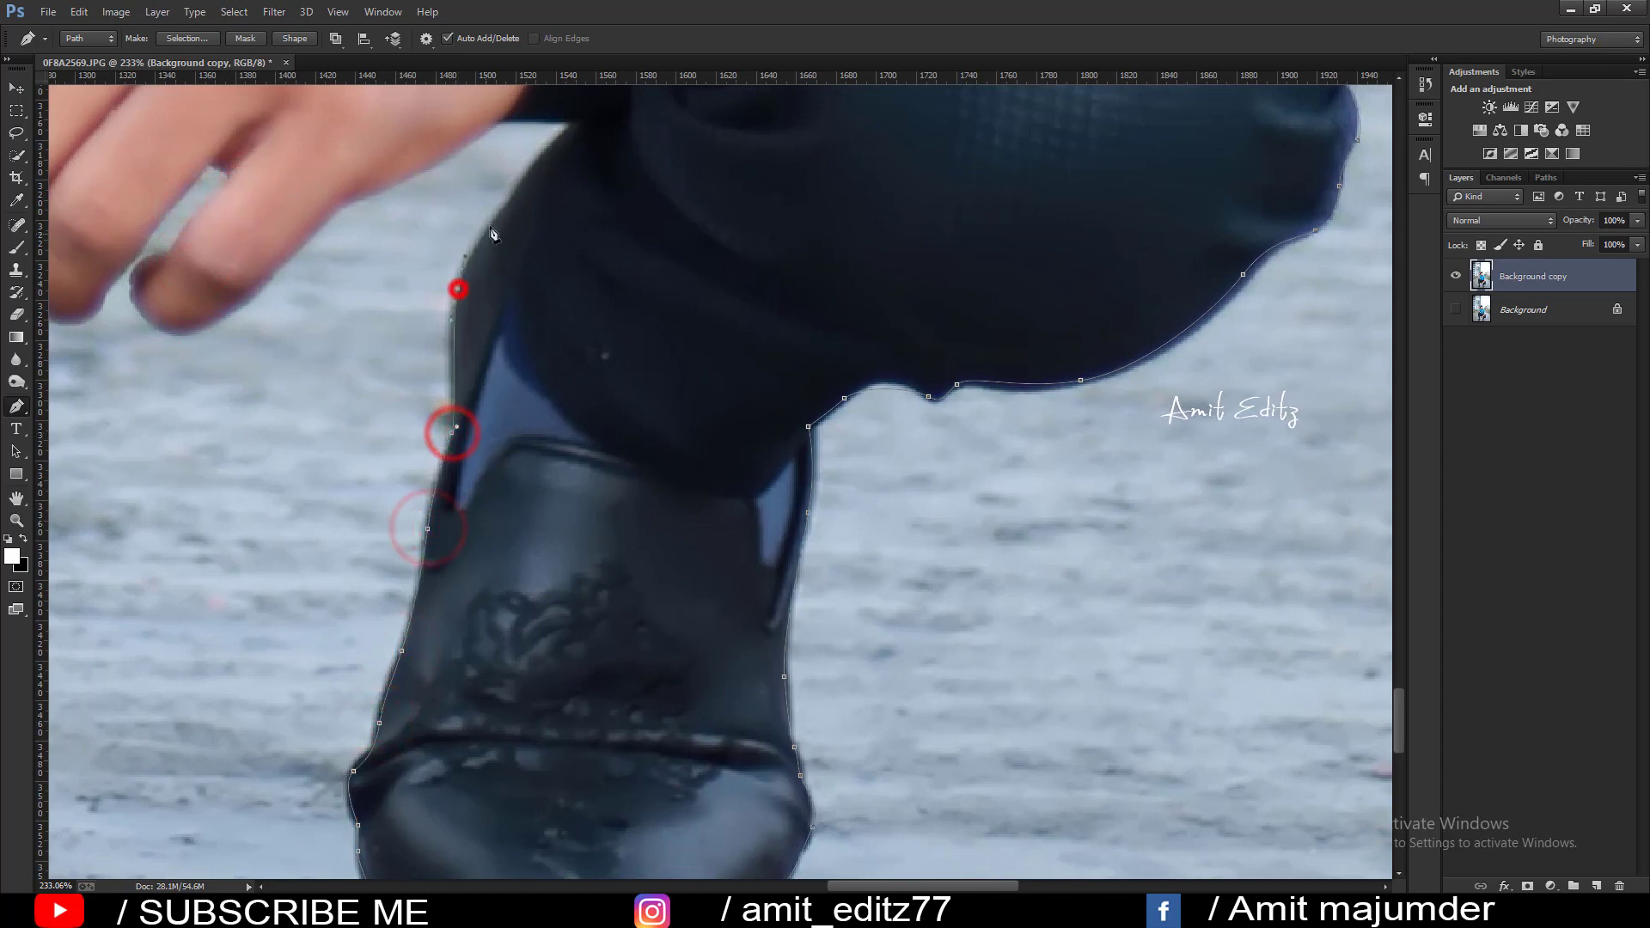
click(457, 288)
click(497, 211)
click(548, 148)
drag(572, 125, 511, 118)
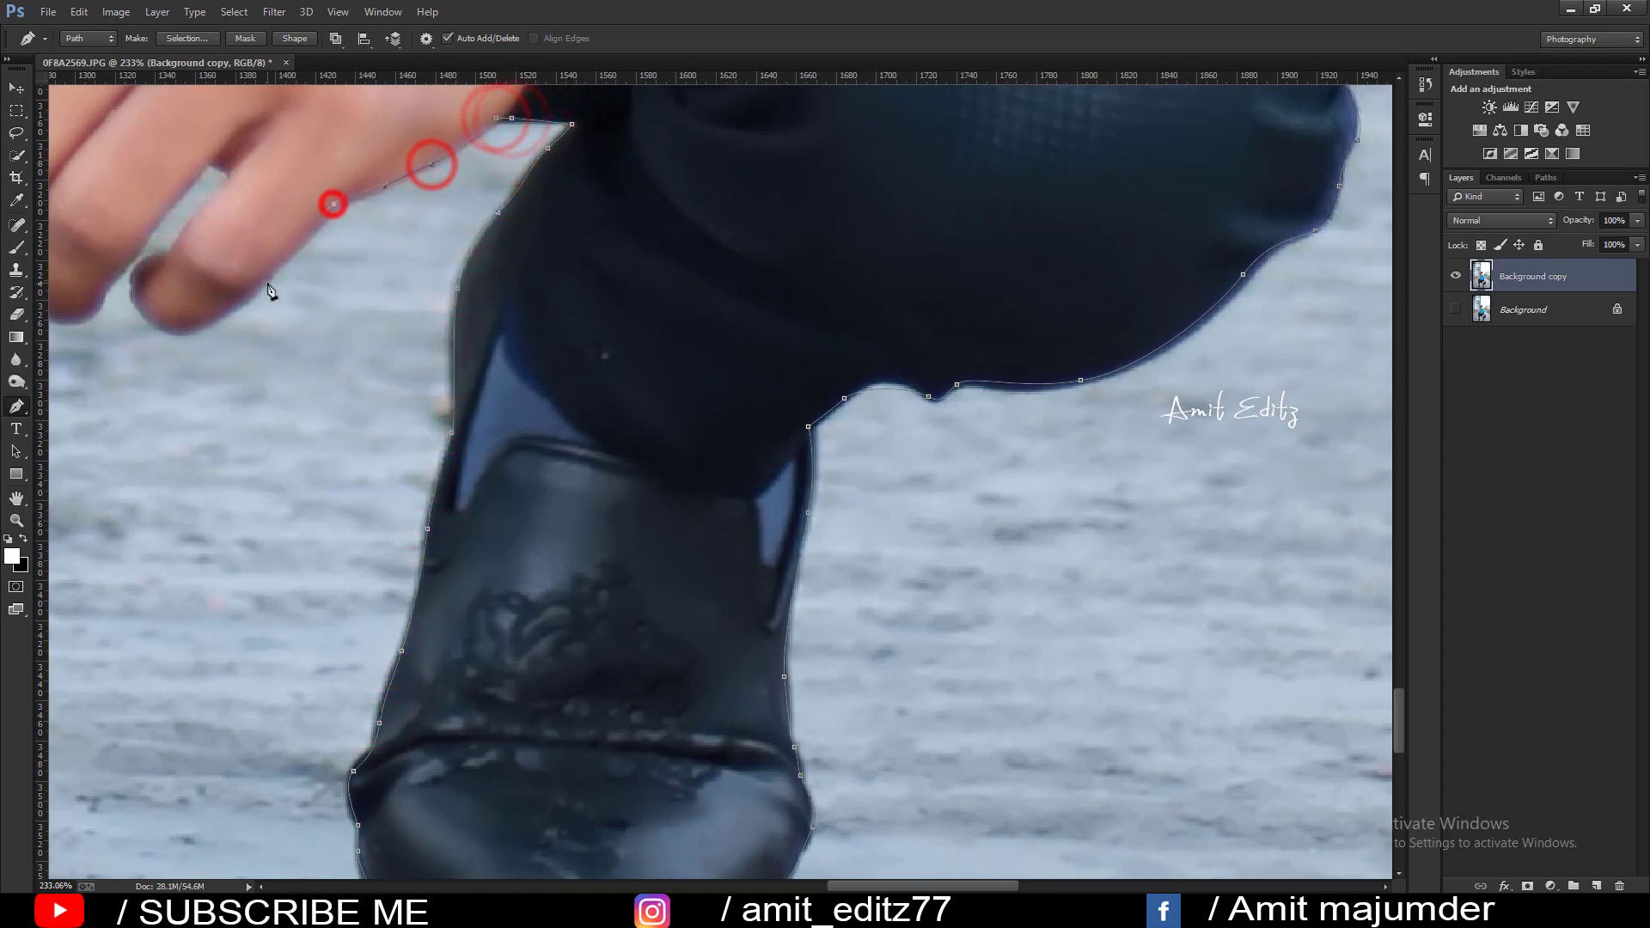
Trace around the fingers, including the gap between them.
drag(245, 318, 884, 657)
click(815, 672)
click(772, 642)
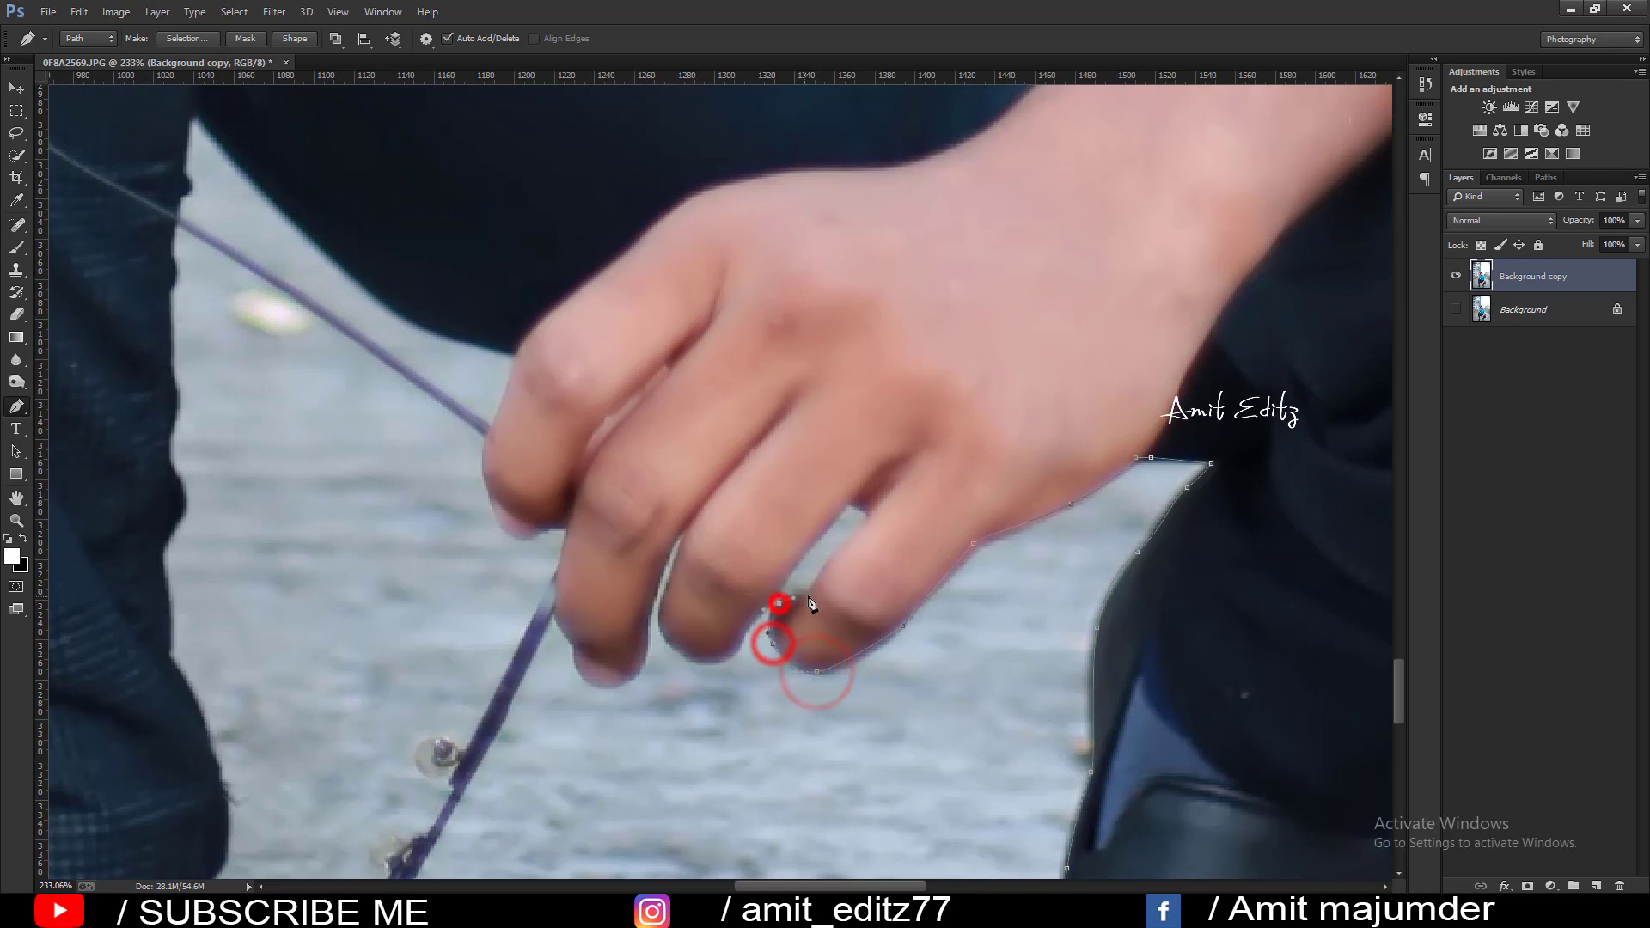
click(779, 602)
click(812, 590)
click(839, 550)
click(868, 513)
click(803, 553)
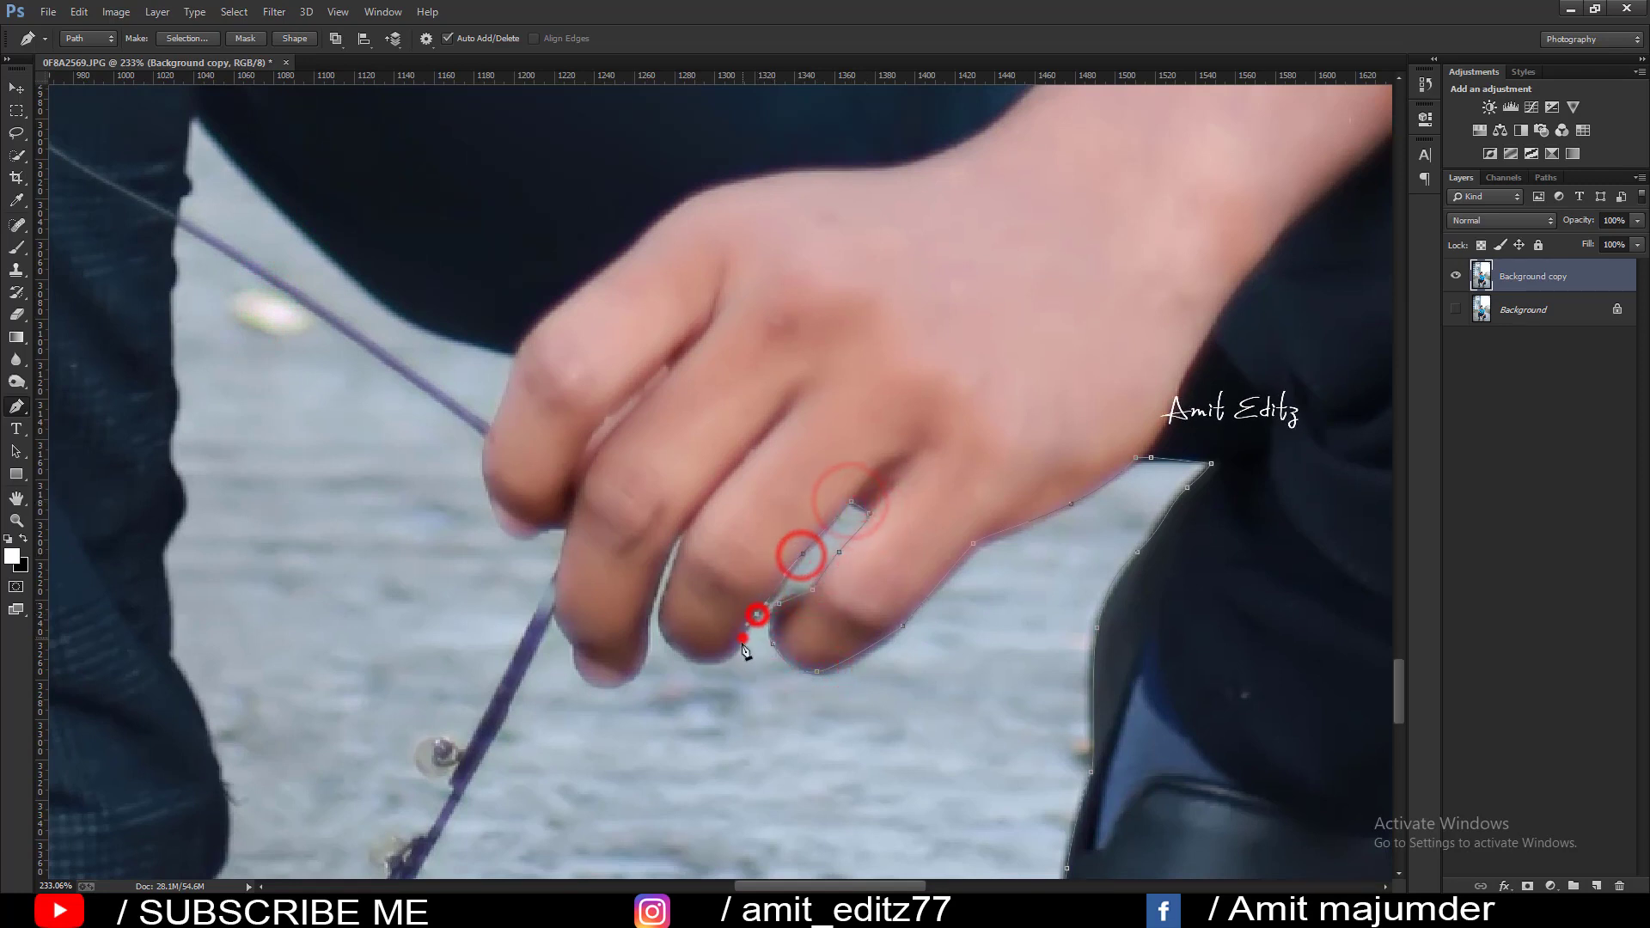
click(756, 615)
click(745, 636)
click(723, 660)
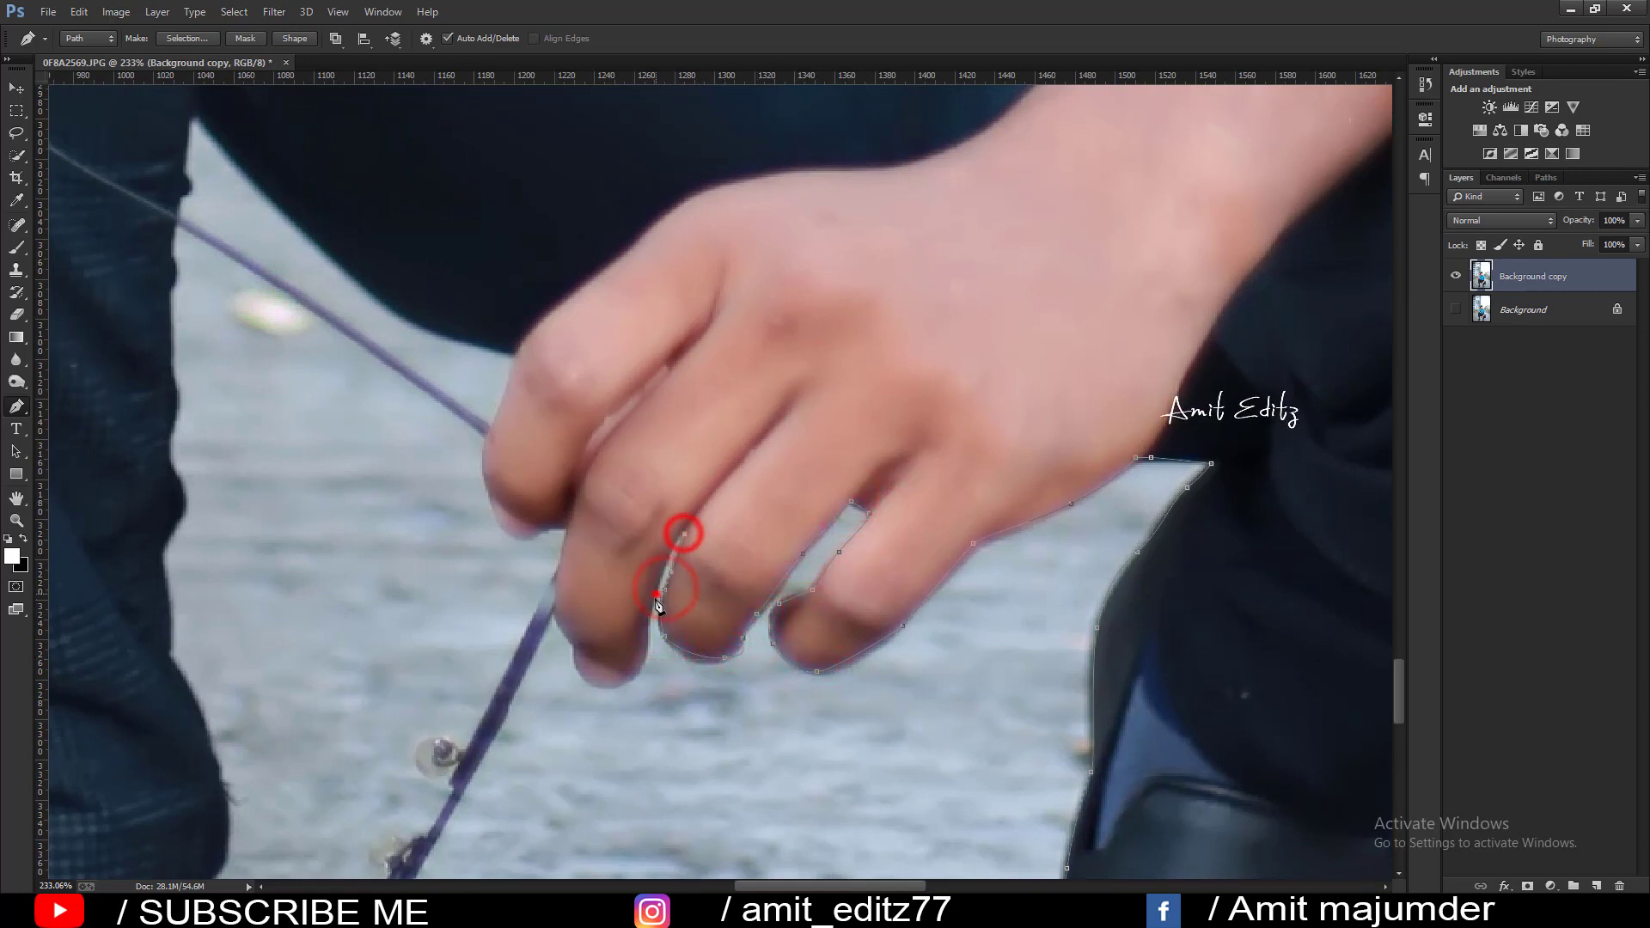
Follow the fishing line down to the front shoe and along its lower edge.
click(574, 650)
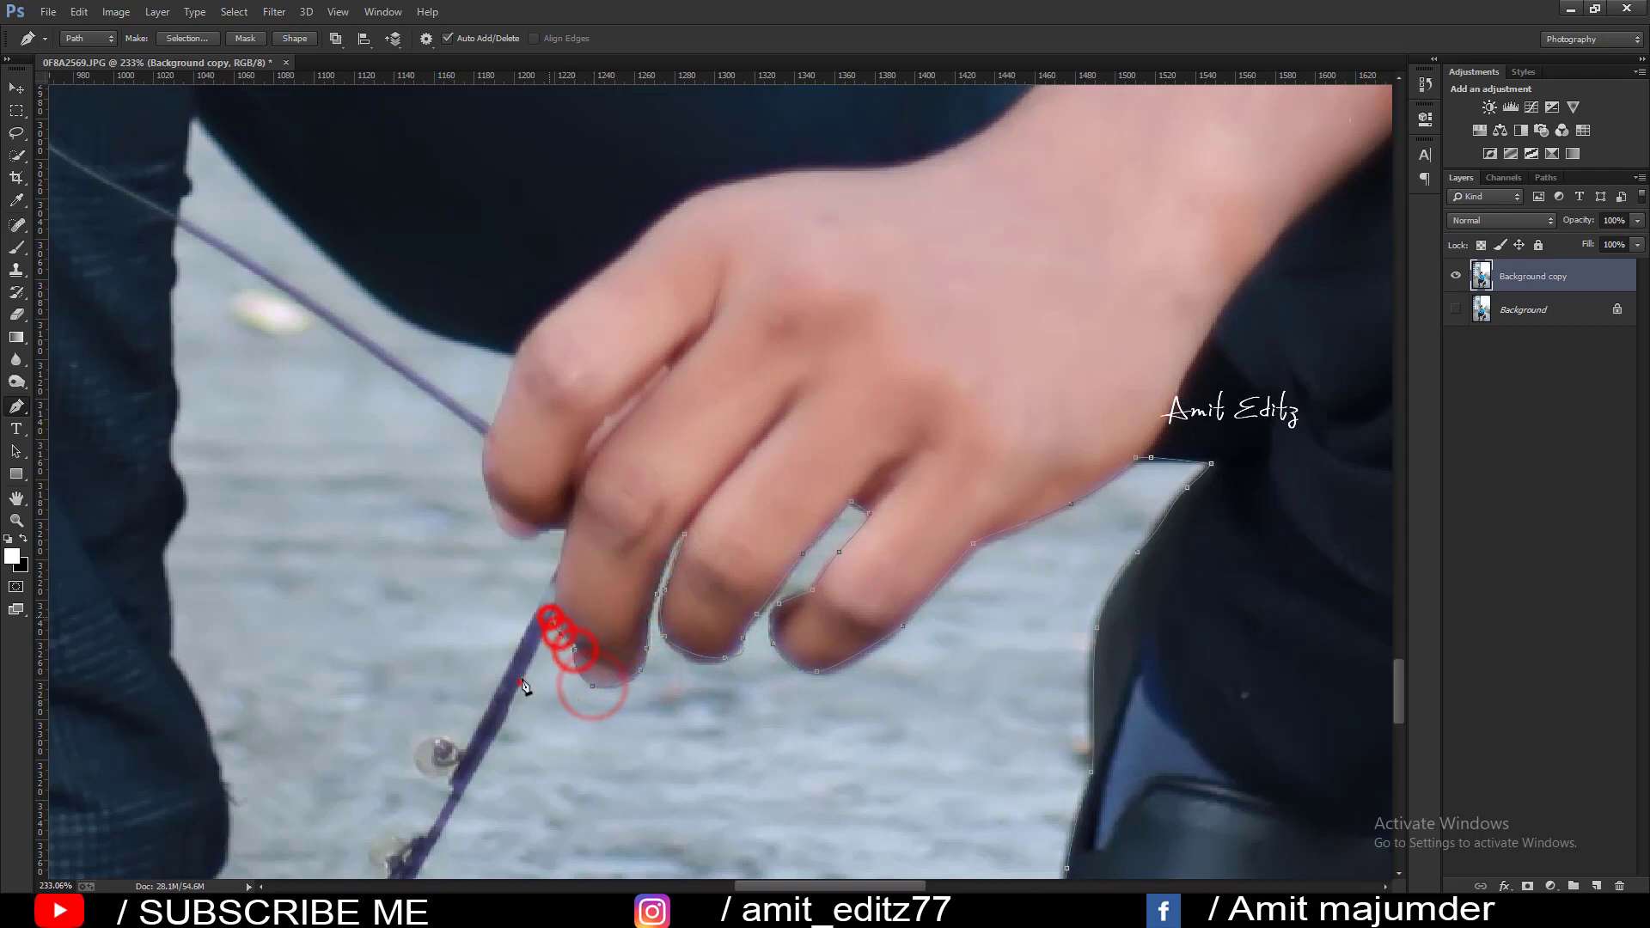
click(519, 683)
drag(256, 643, 577, 314)
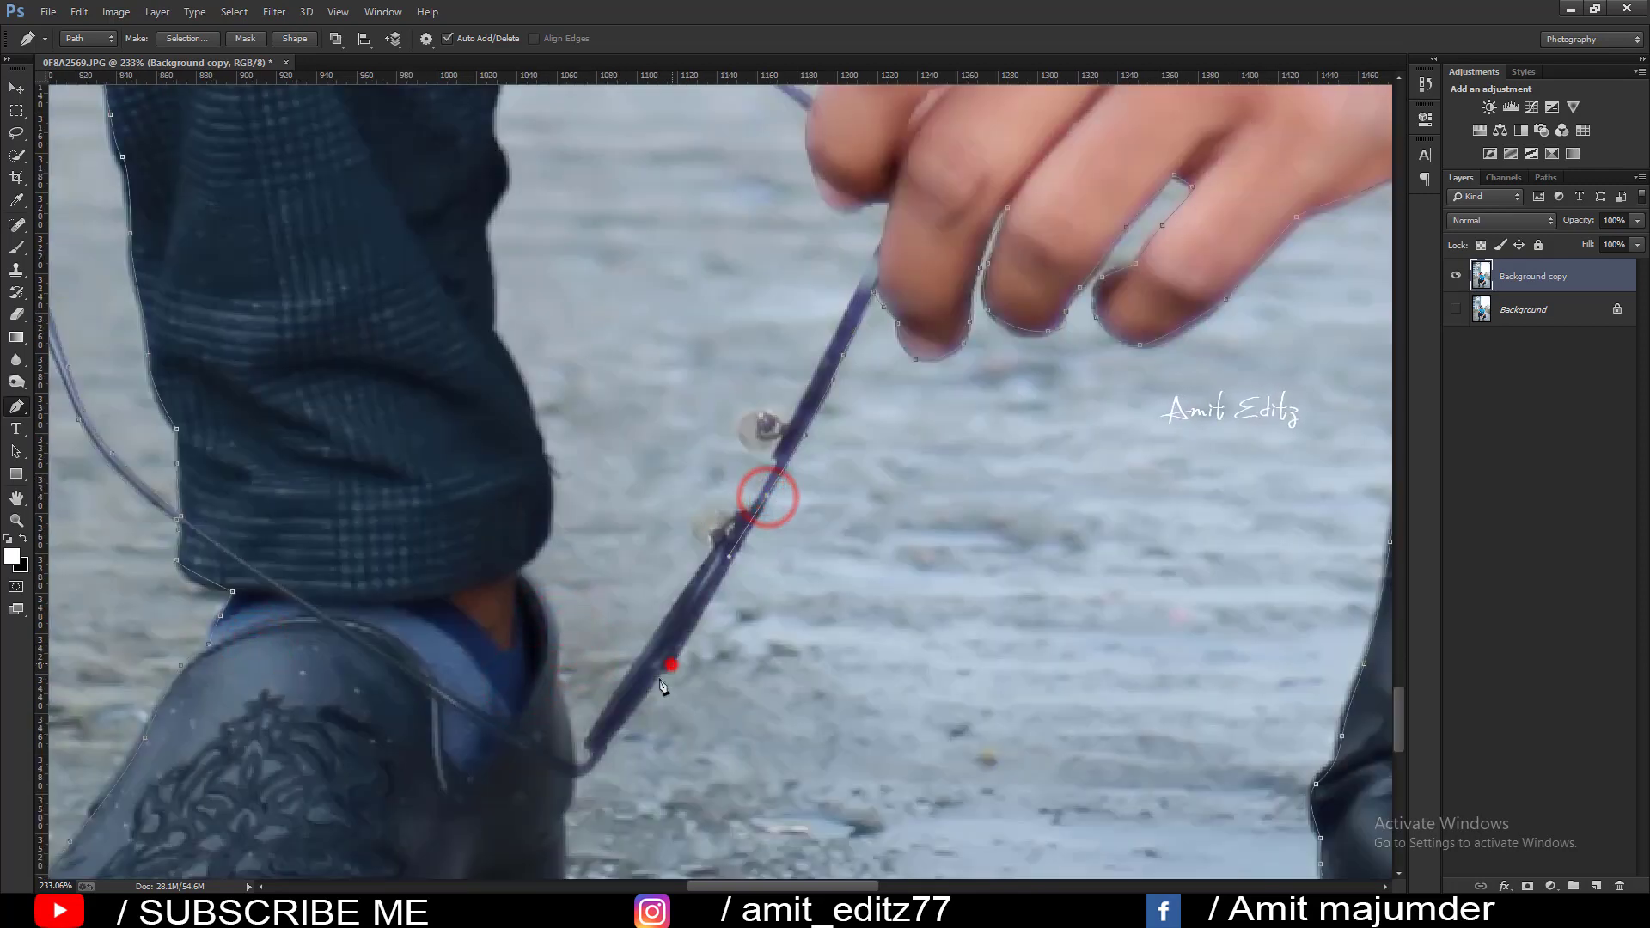
click(645, 689)
click(606, 745)
click(593, 763)
drag(564, 815, 466, 363)
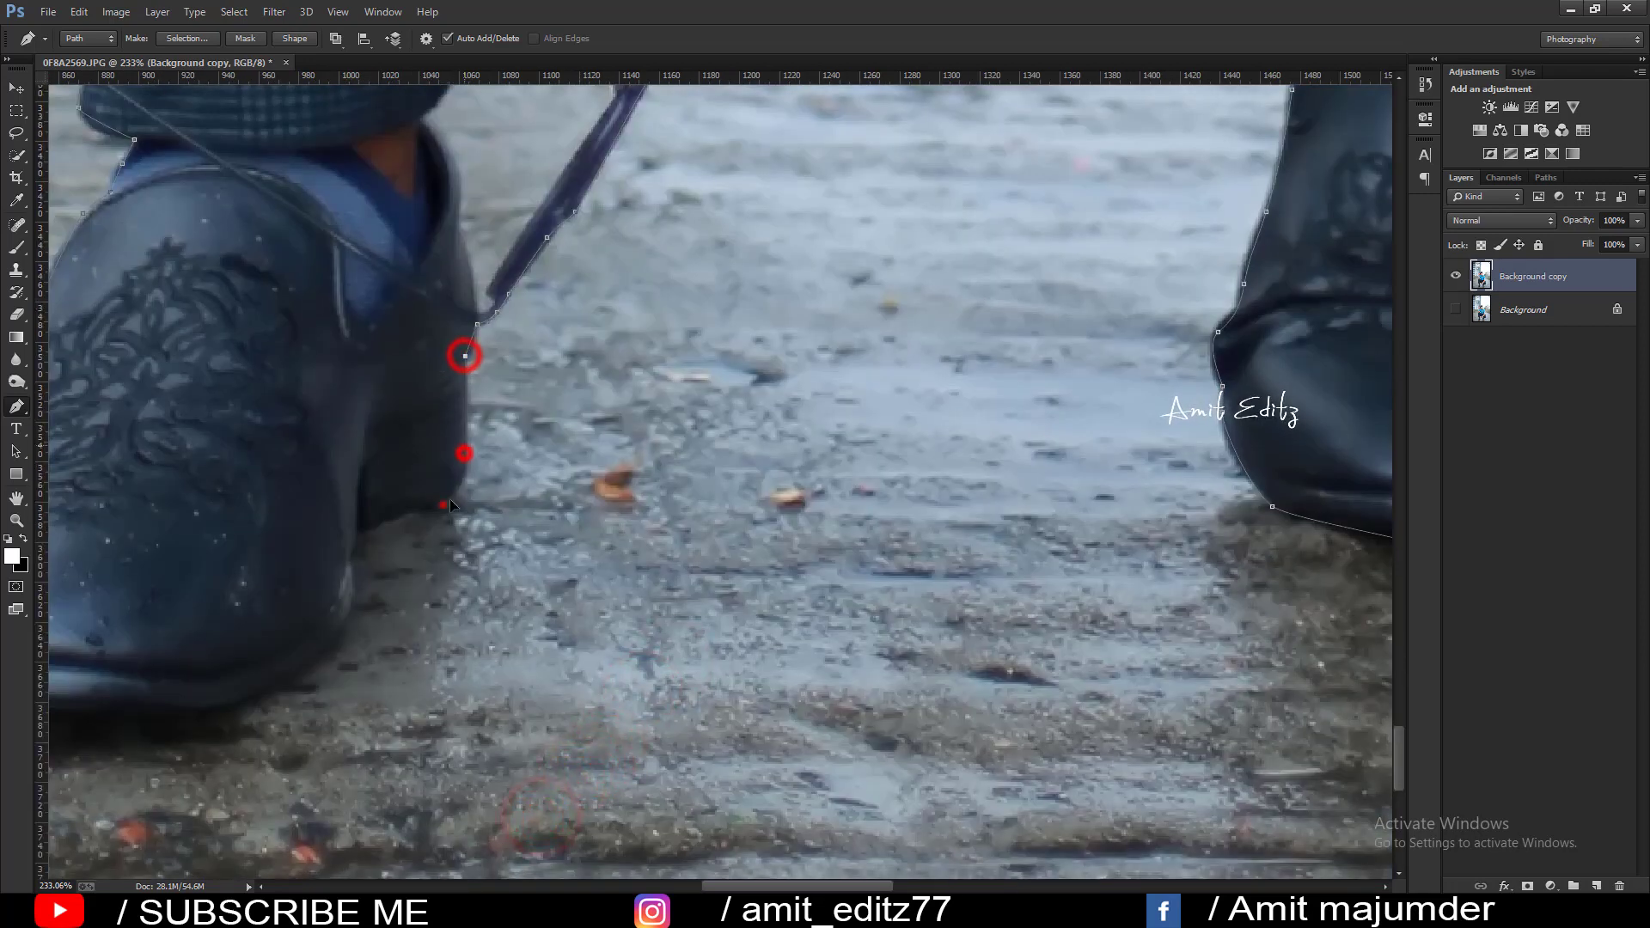
click(415, 526)
click(358, 546)
drag(353, 627, 623, 346)
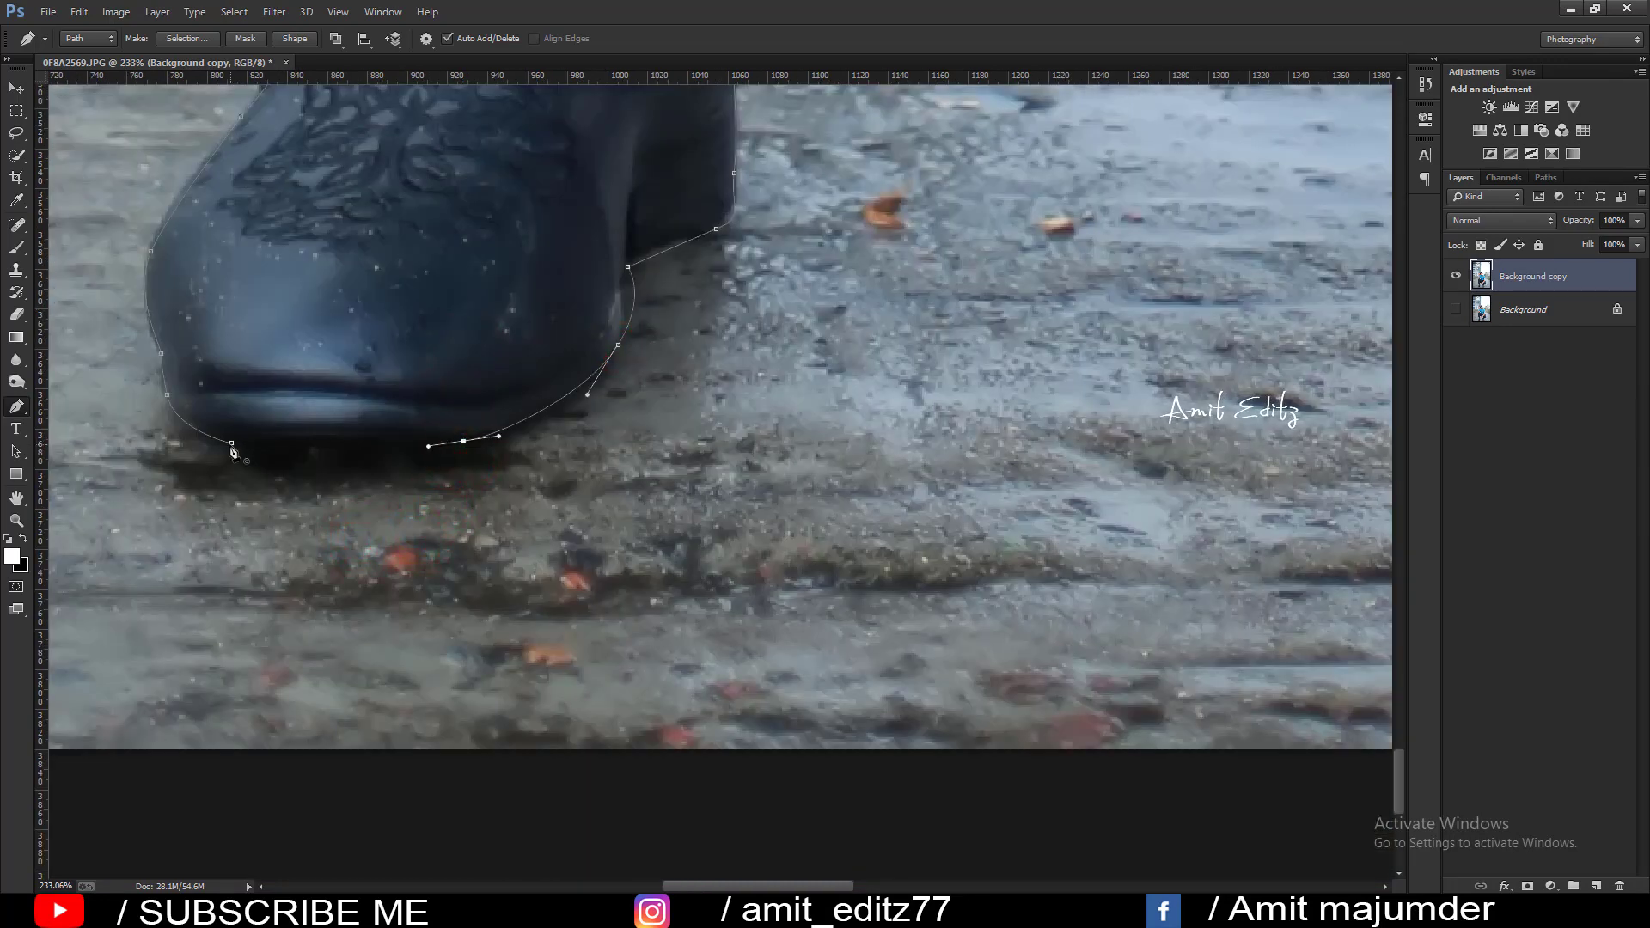
Turn the man's path into a selection and copy him onto Layer 1 with Ctrl+J.
right_click(309, 217)
click(351, 295)
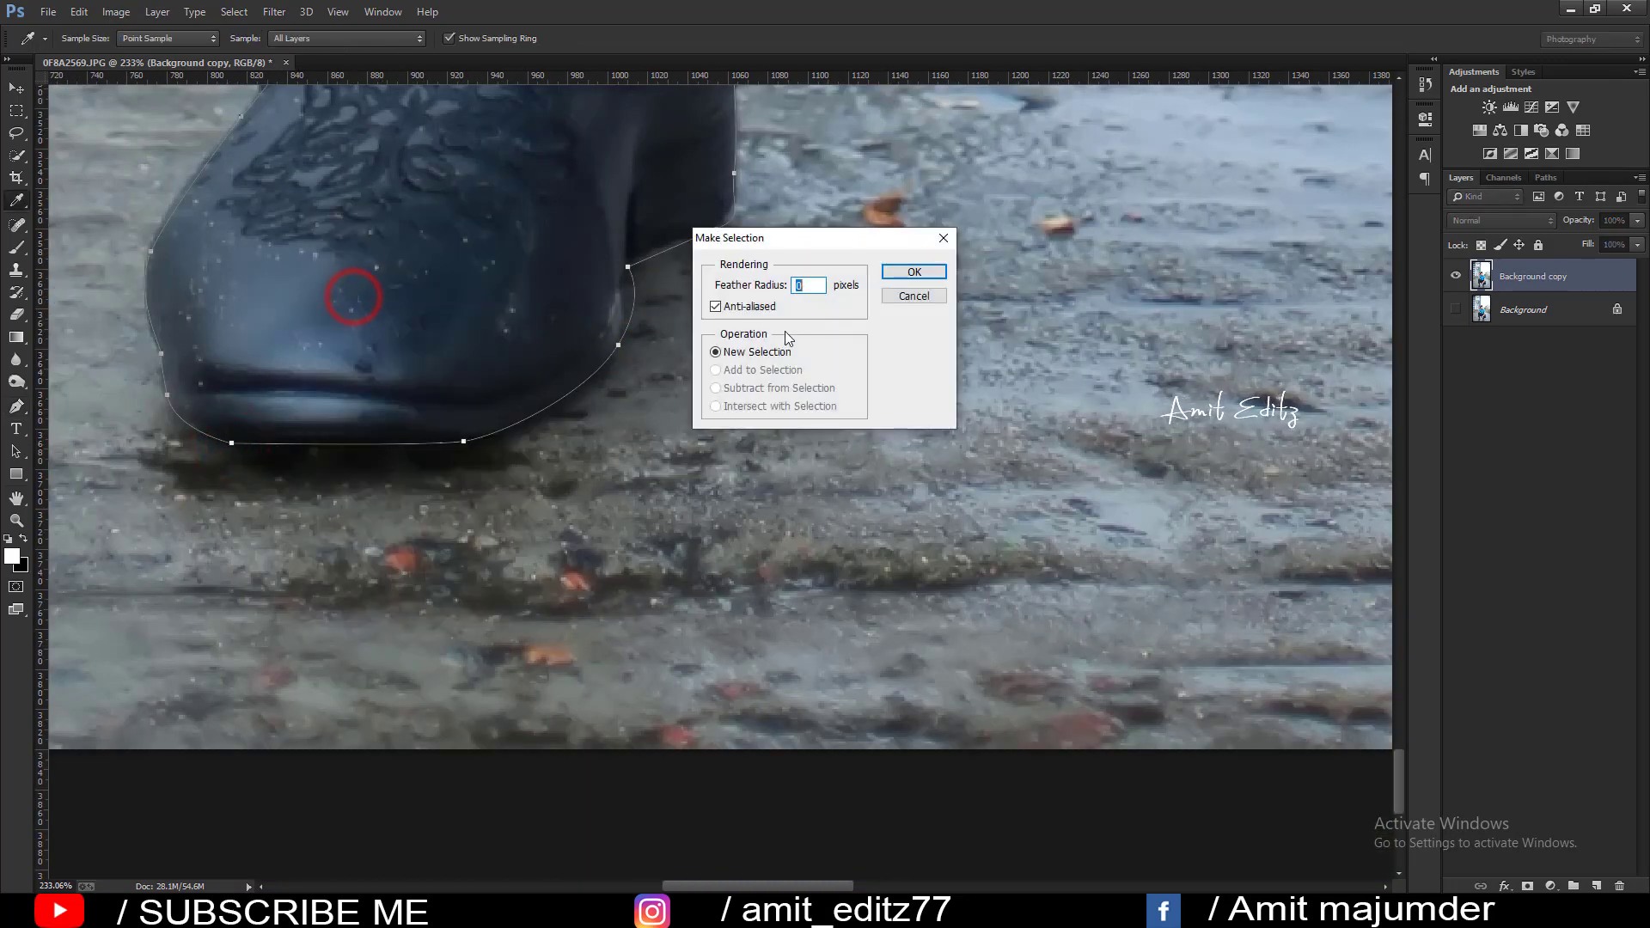
click(902, 282)
scroll(957, 307, down, 4)
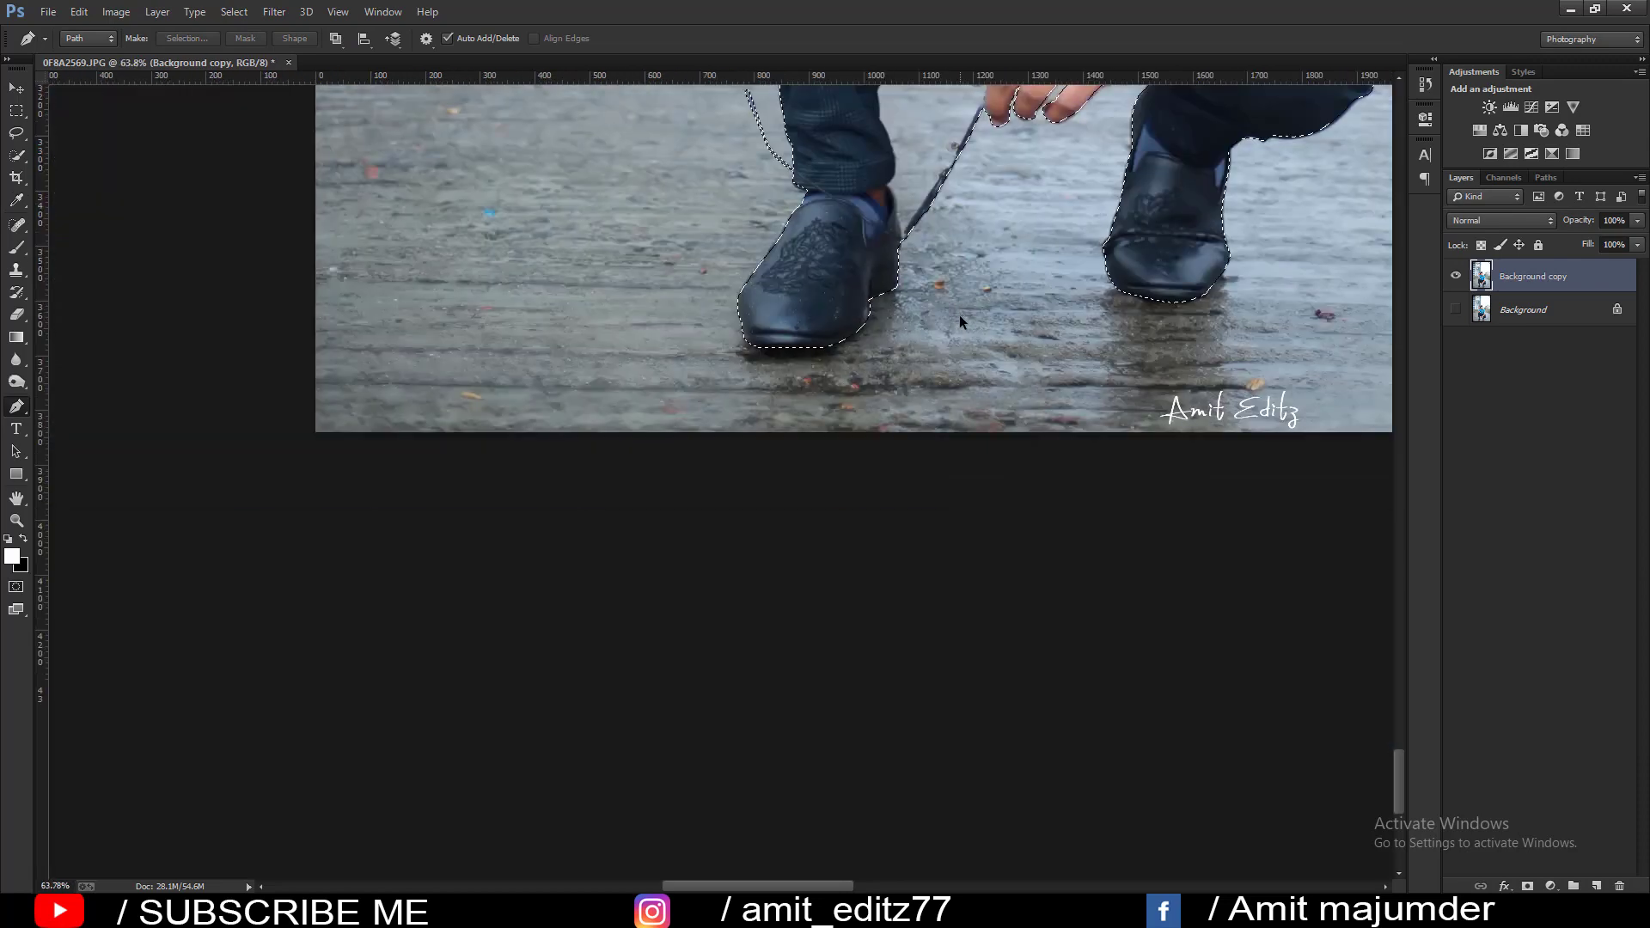
scroll(959, 315, down, 3)
scroll(1140, 400, down, 2)
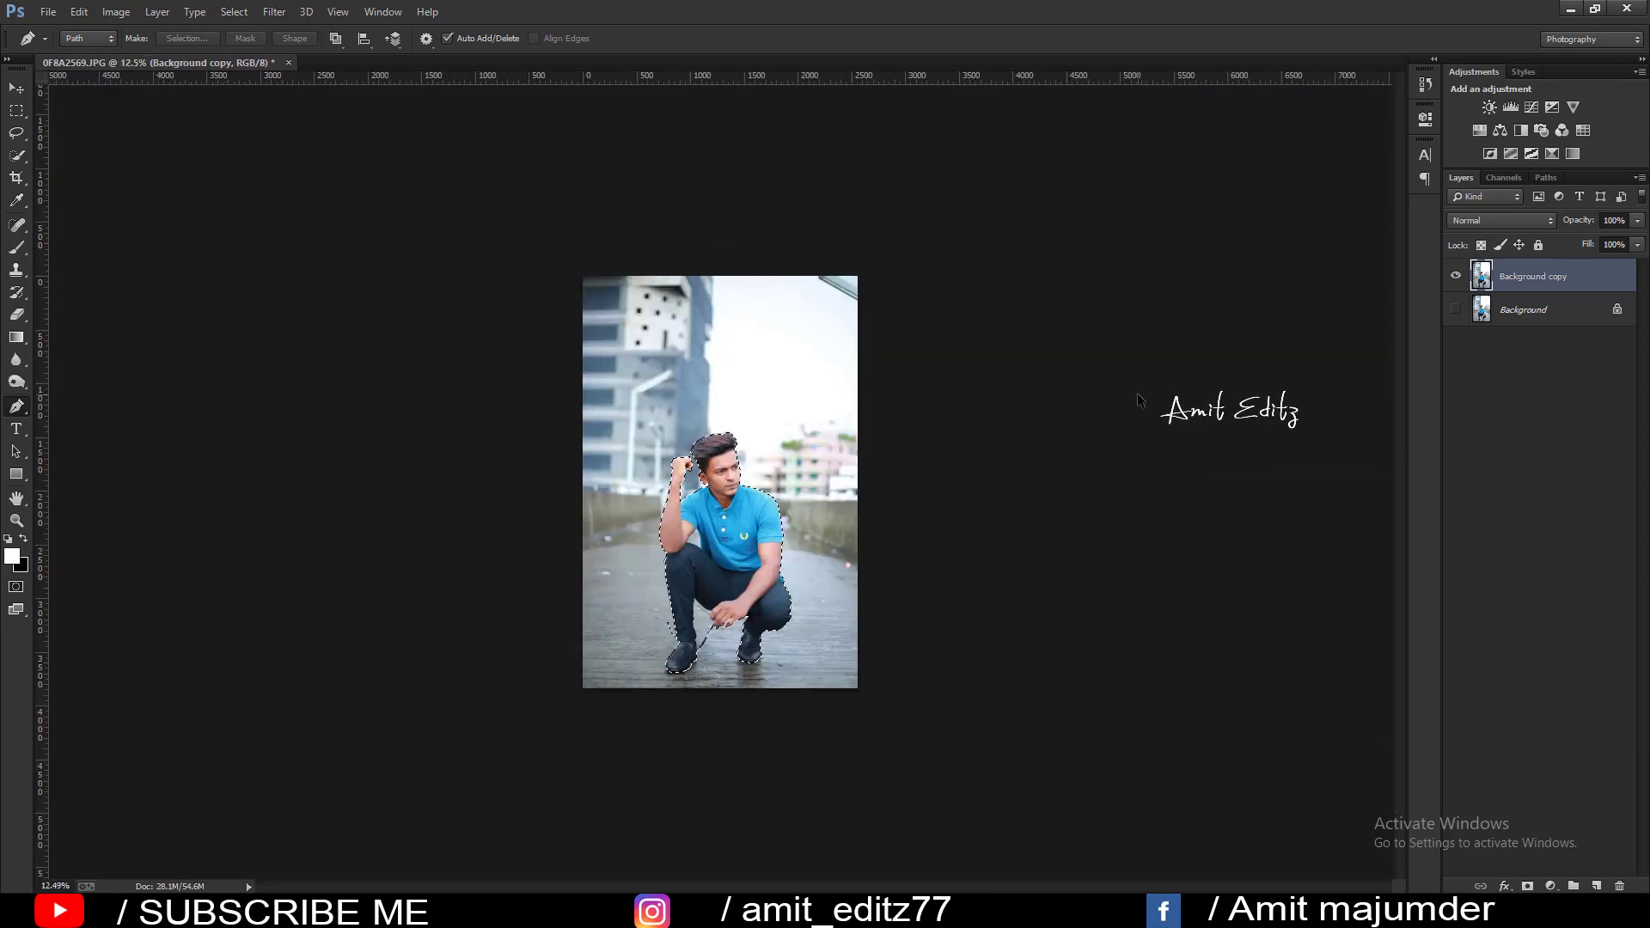
key(ctrl+j)
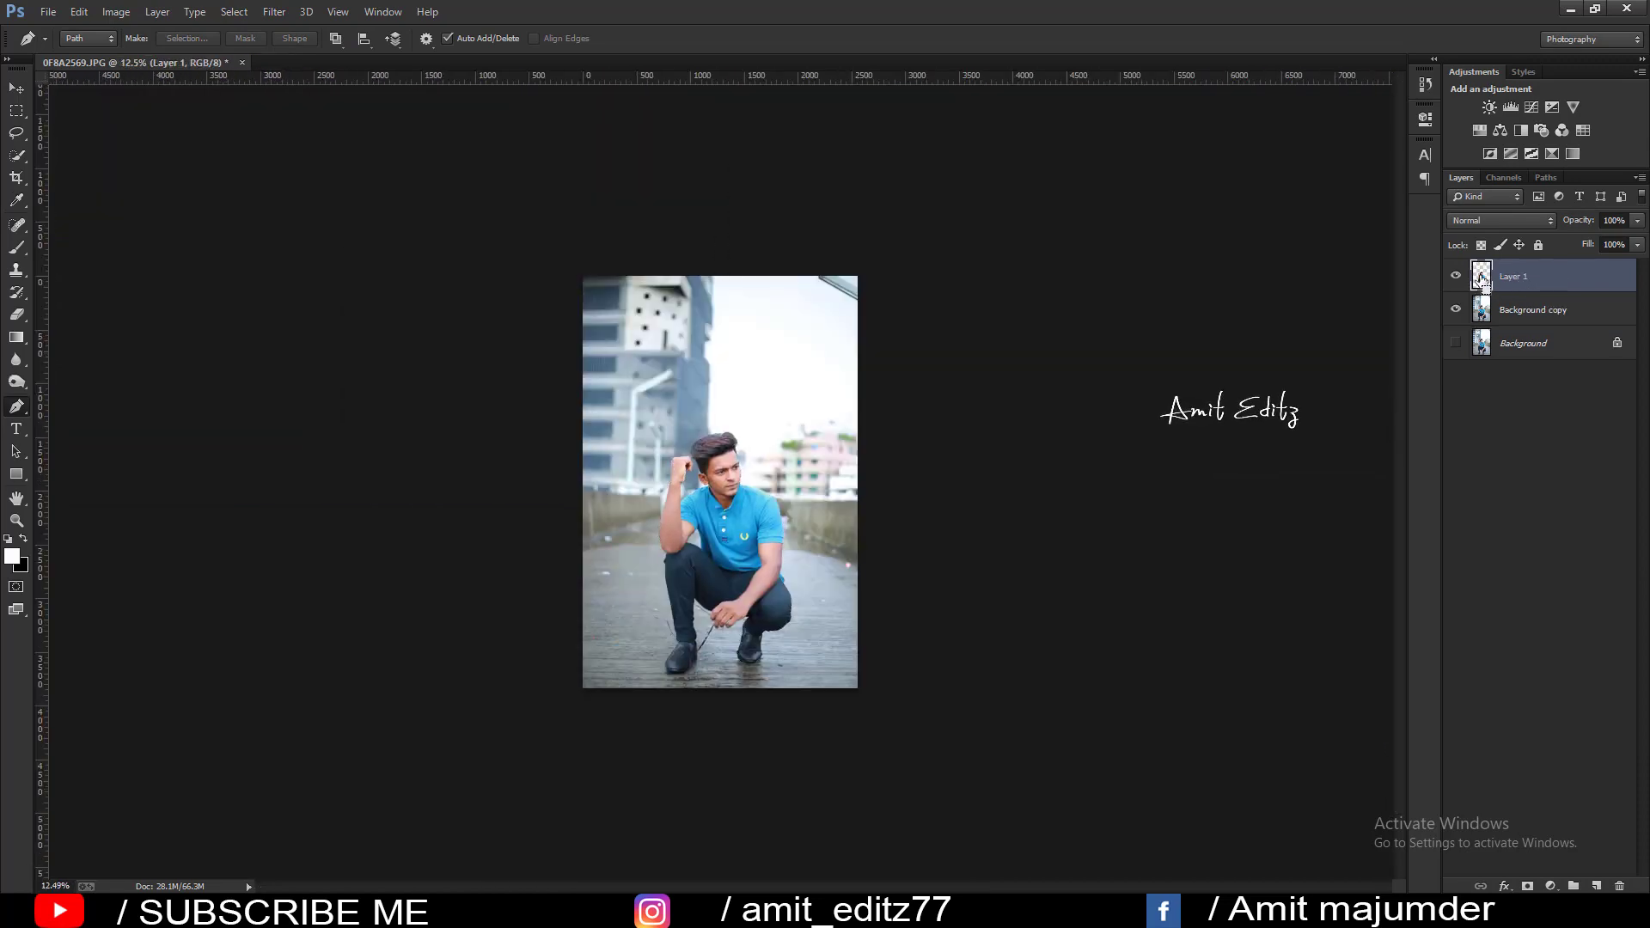
Content-aware fill the man's selection away on the Background copy layer.
click(1514, 311)
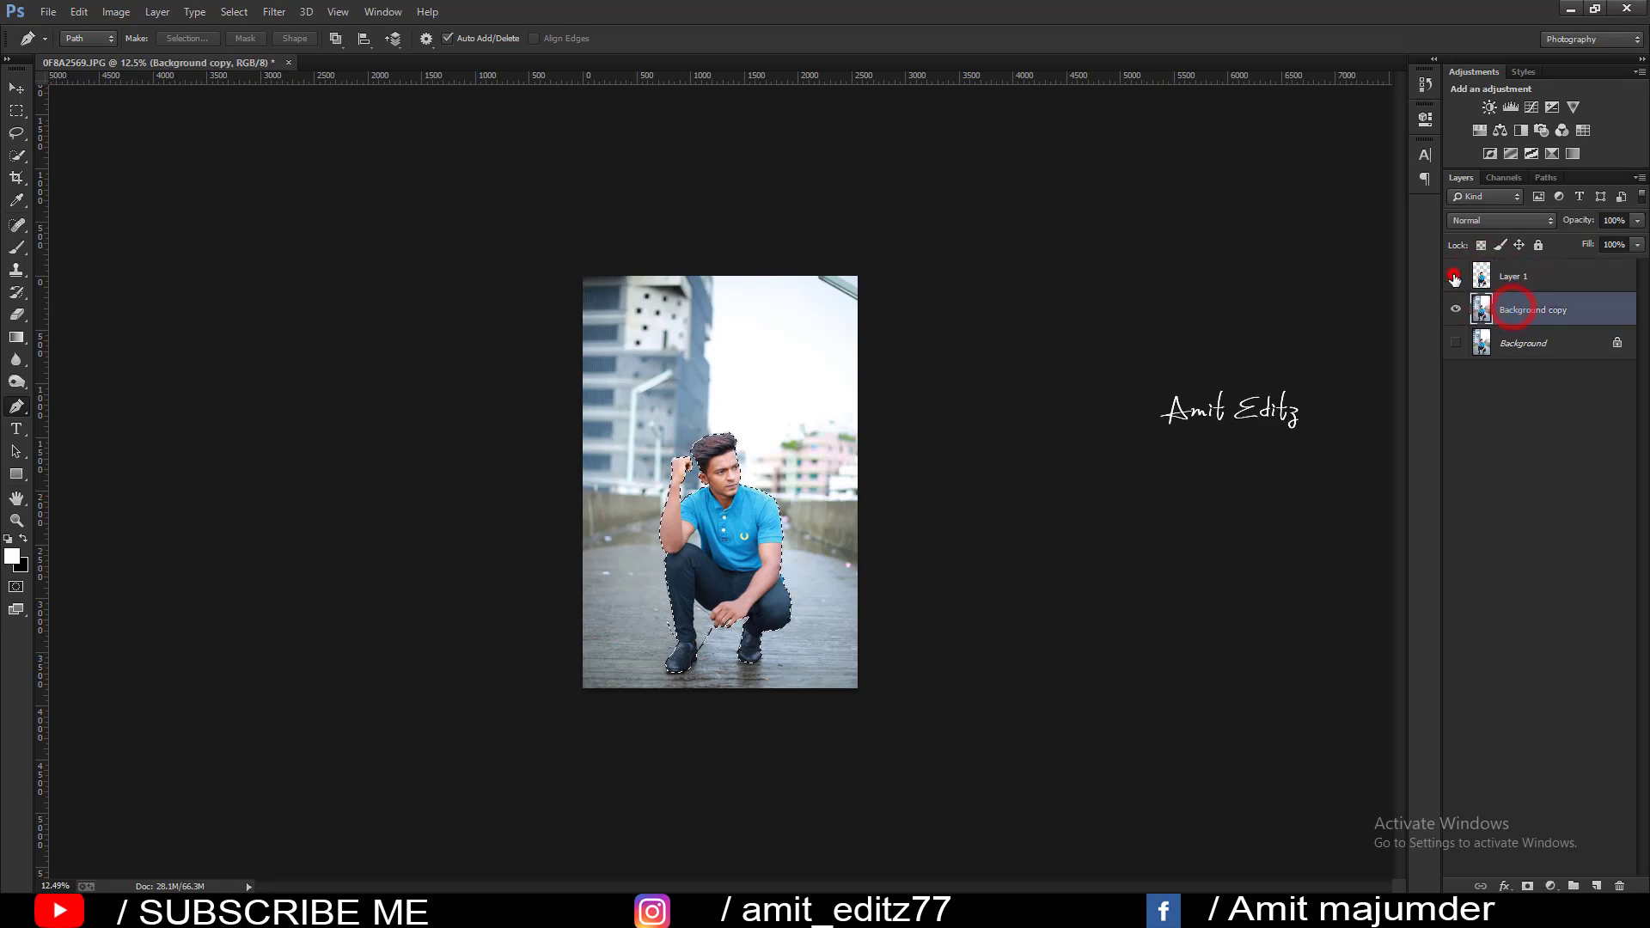
click(17, 157)
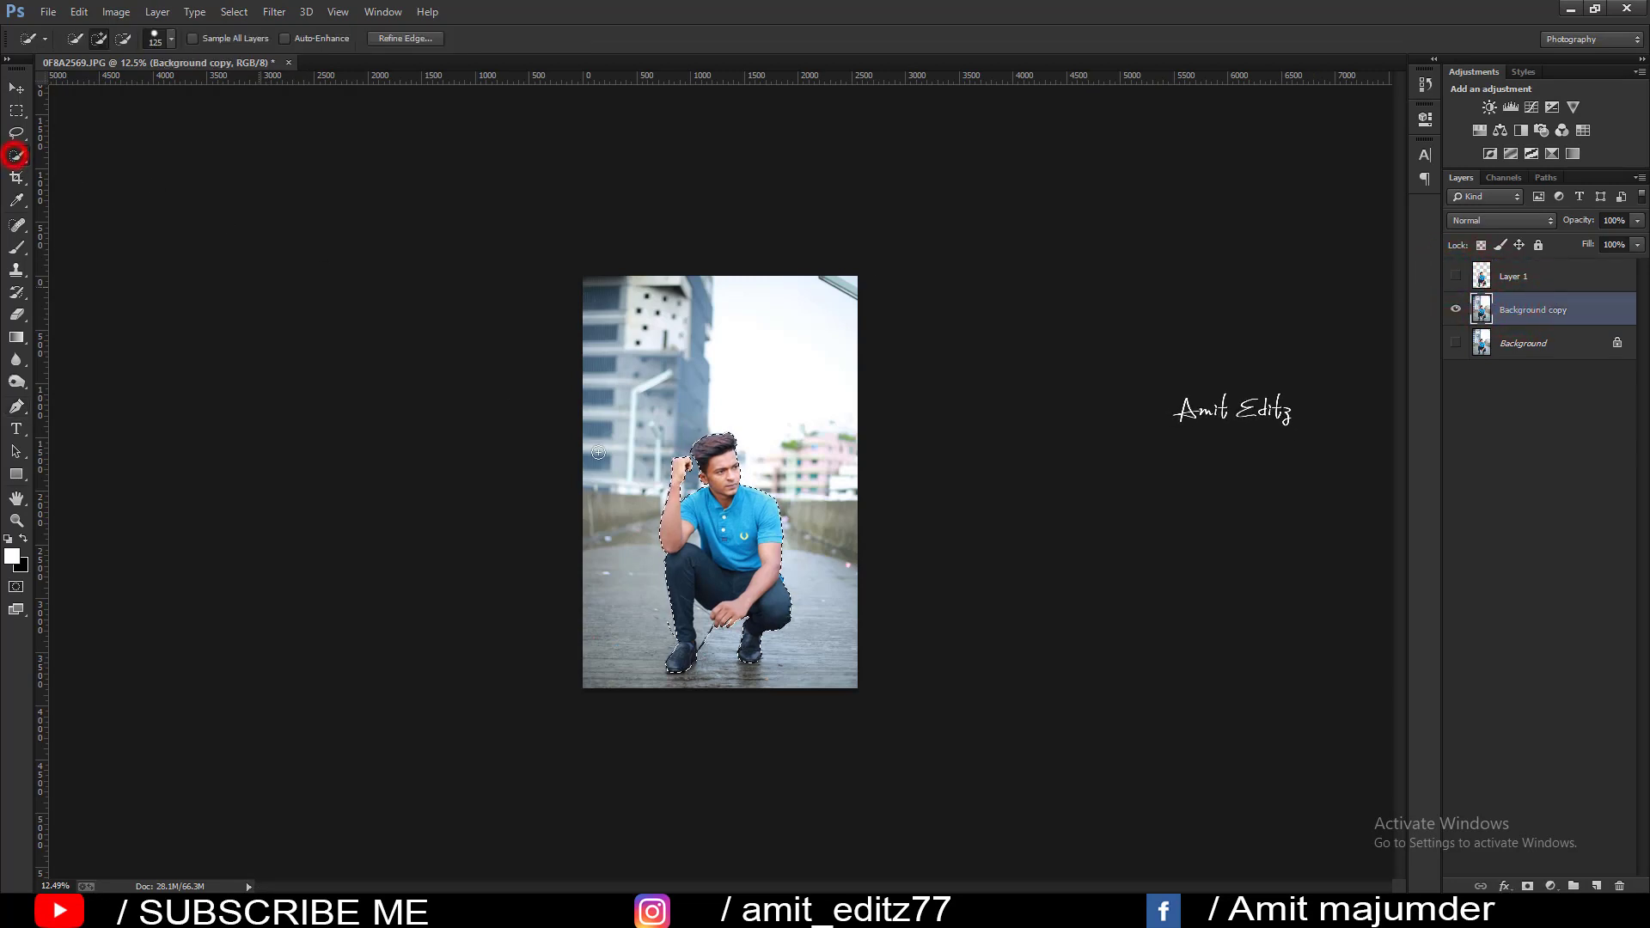
right_click(727, 502)
click(775, 746)
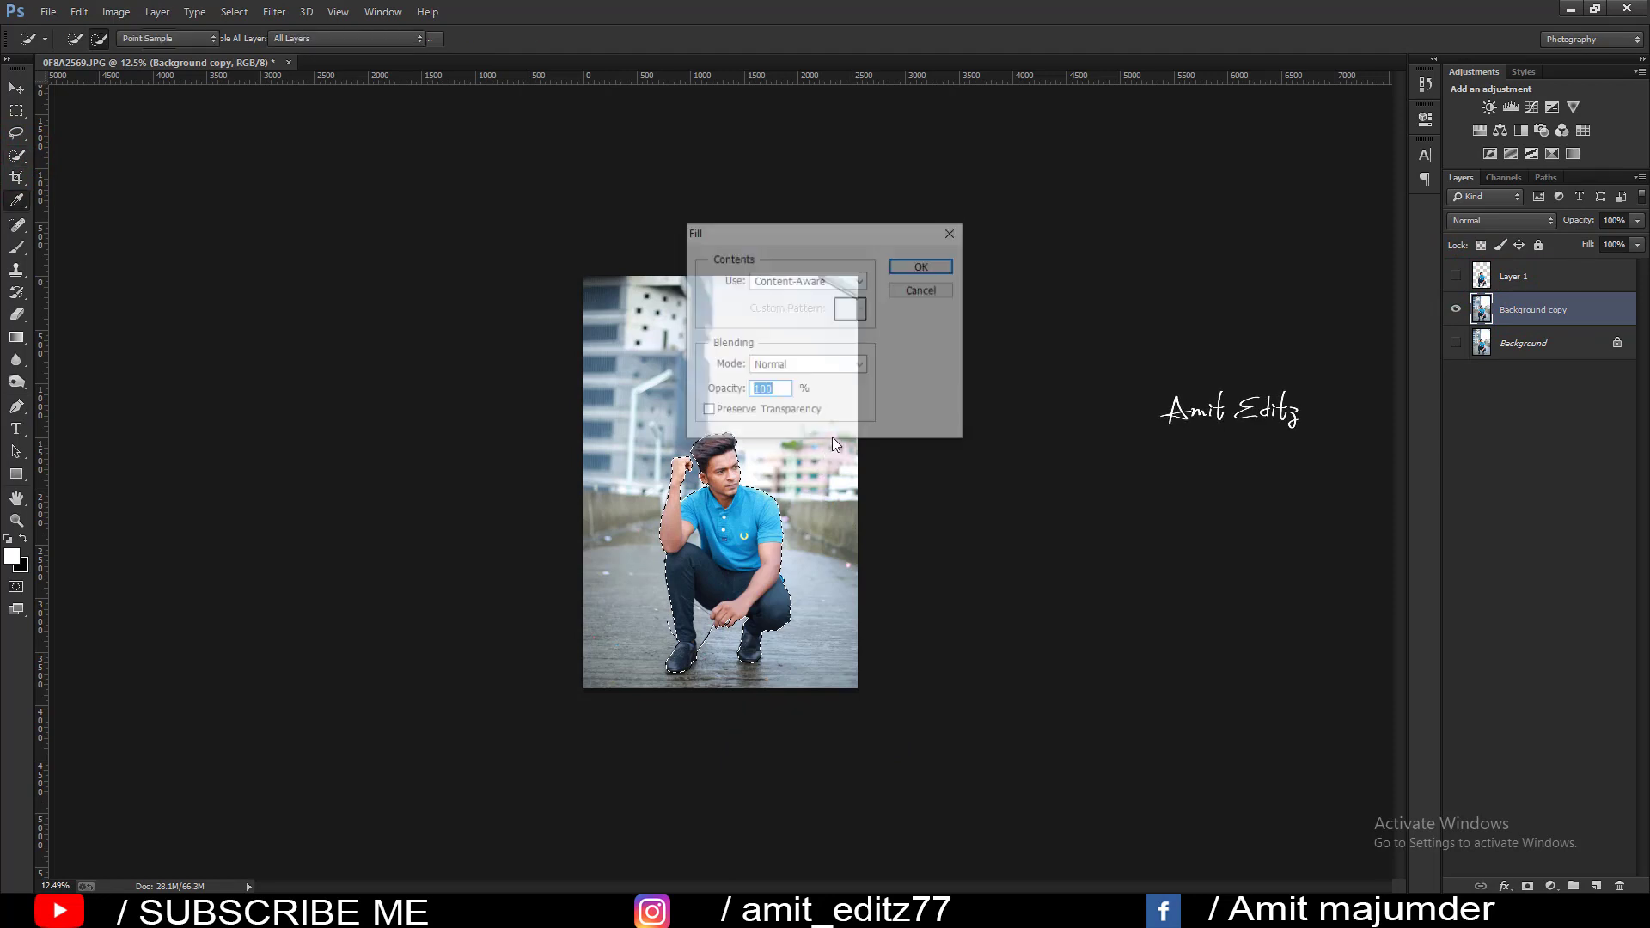
click(920, 265)
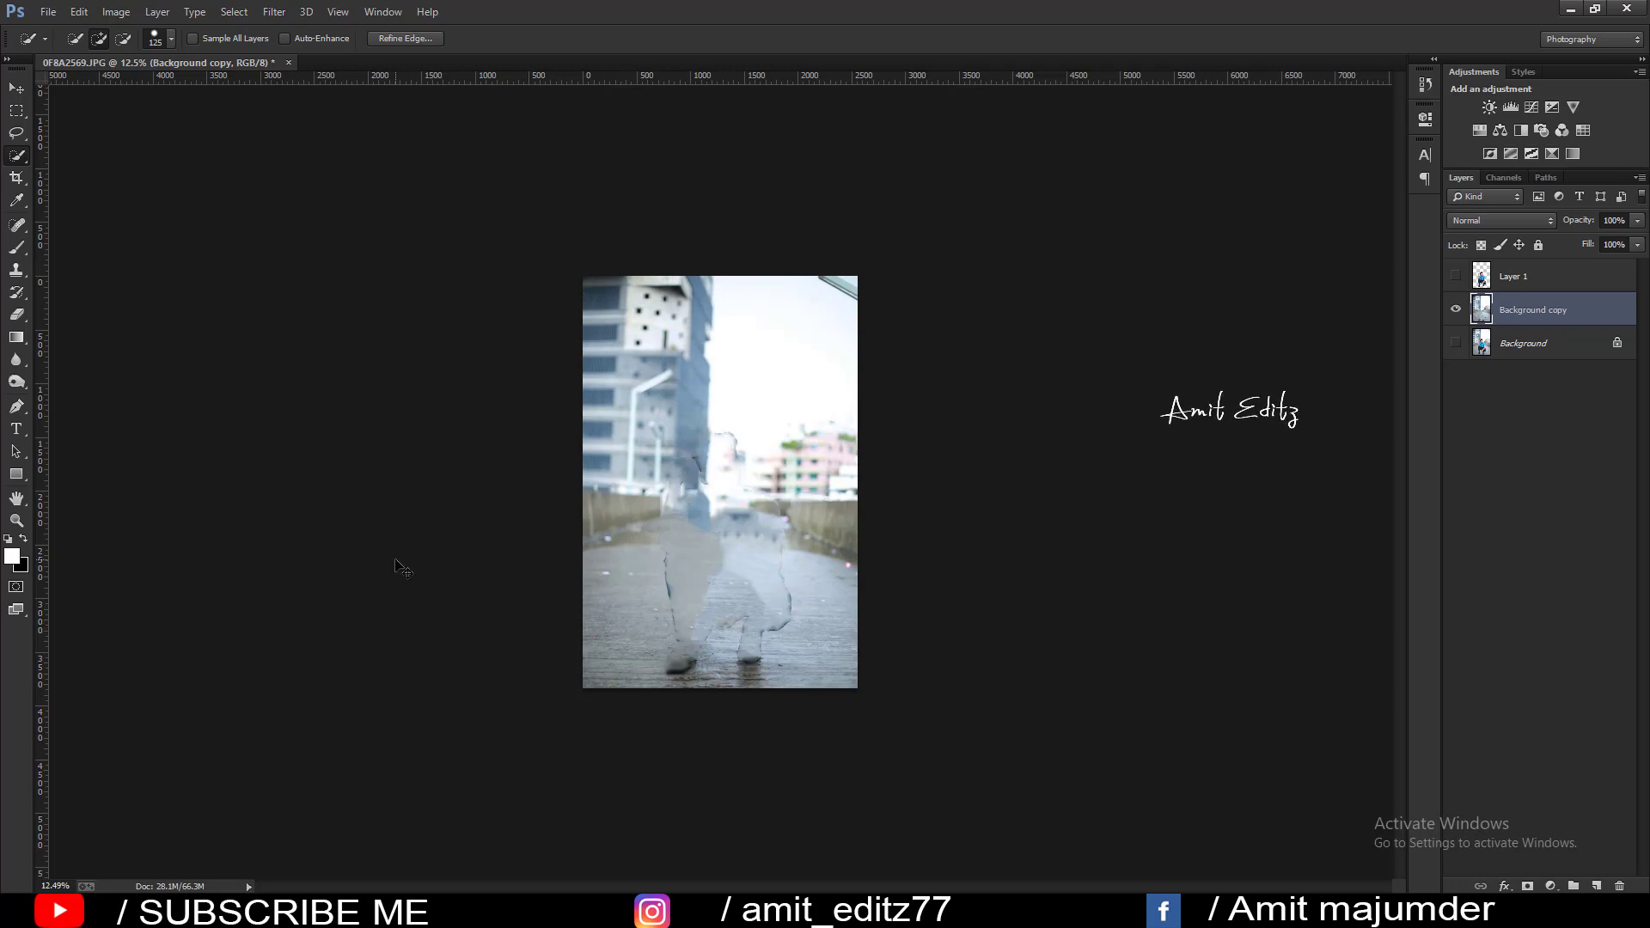
Show Layer 1 again and open the graffiti bridge photo.
click(1456, 276)
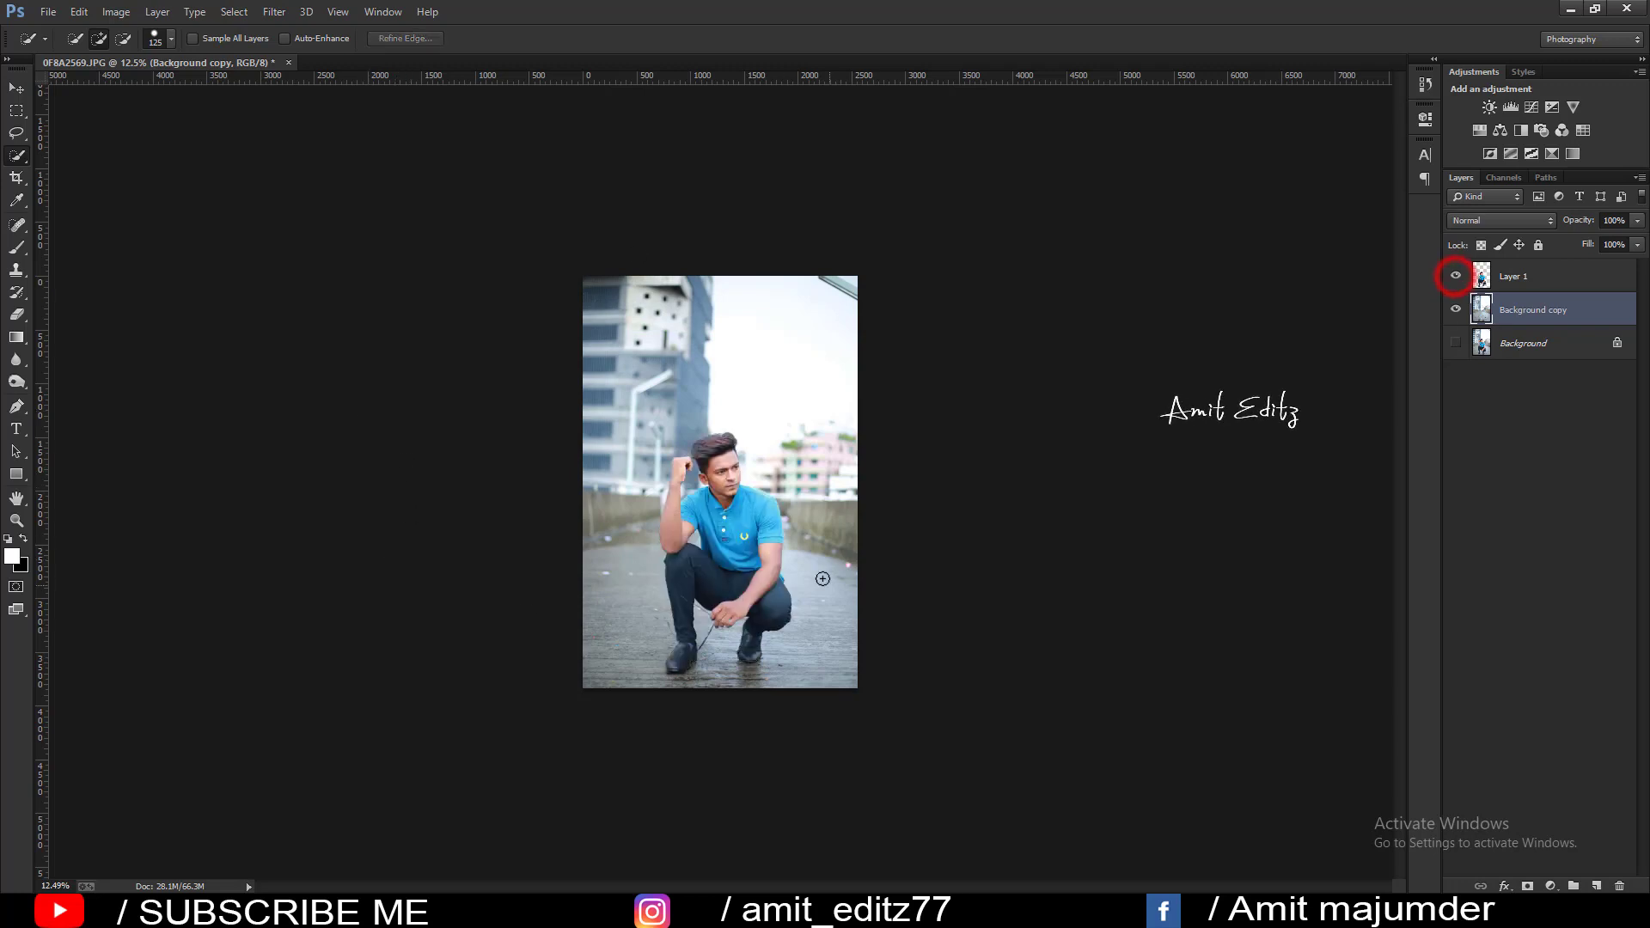
click(48, 12)
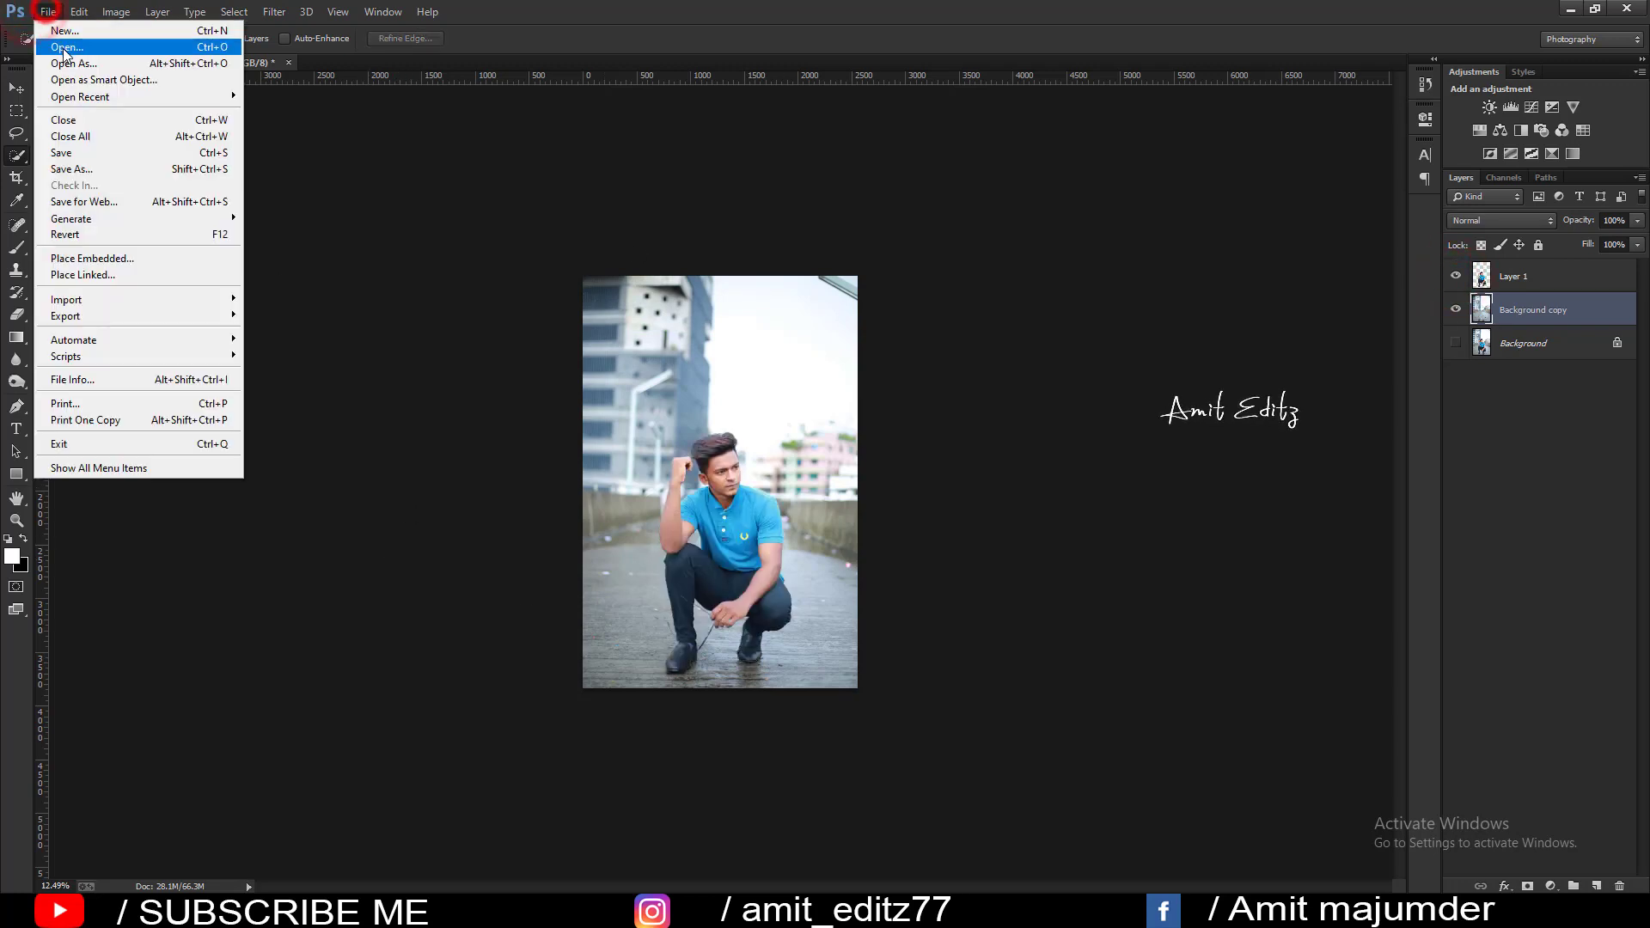
click(64, 40)
click(894, 310)
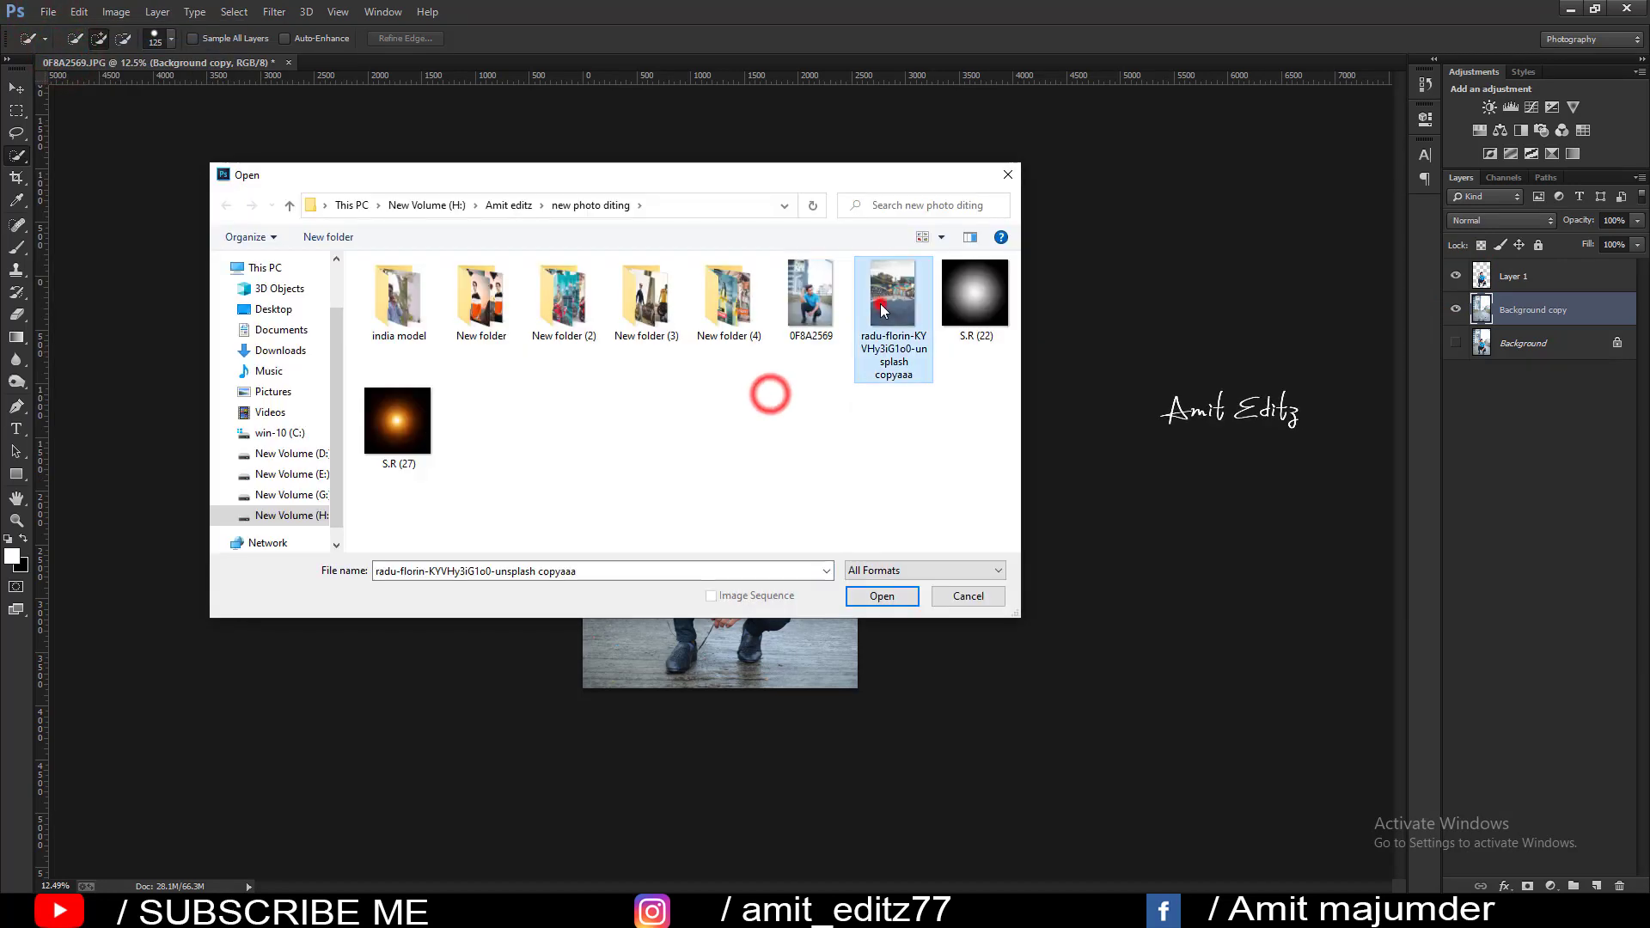
click(881, 597)
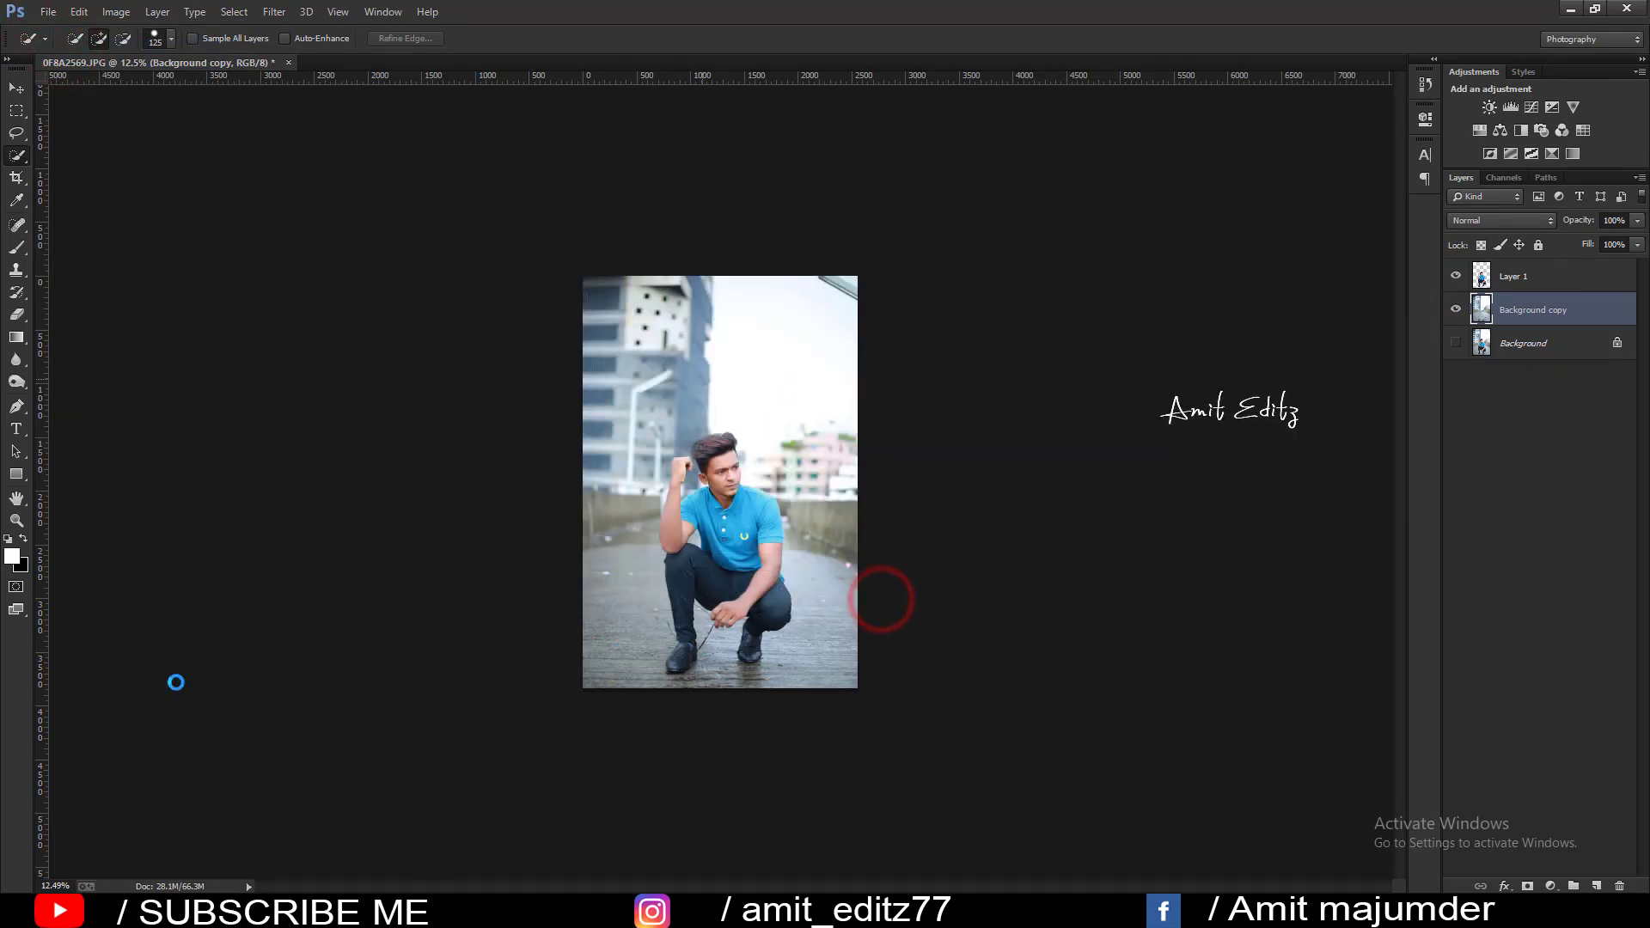
Bring the bridge photo into the portrait document as a new layer.
click(17, 88)
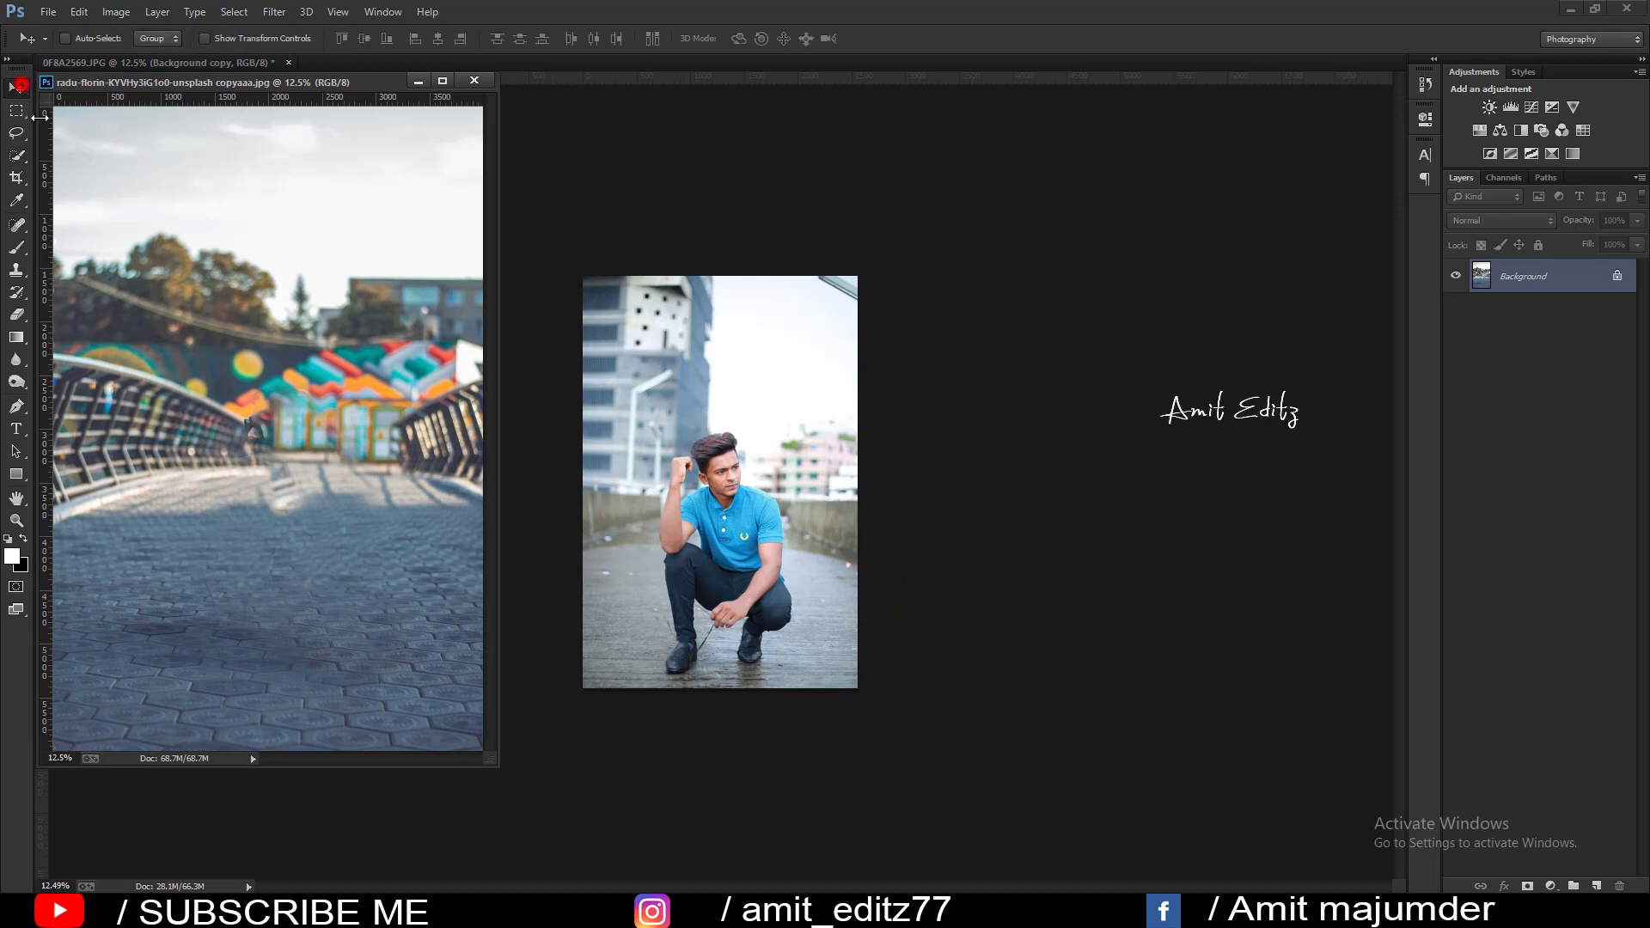
drag(302, 419, 619, 394)
click(474, 80)
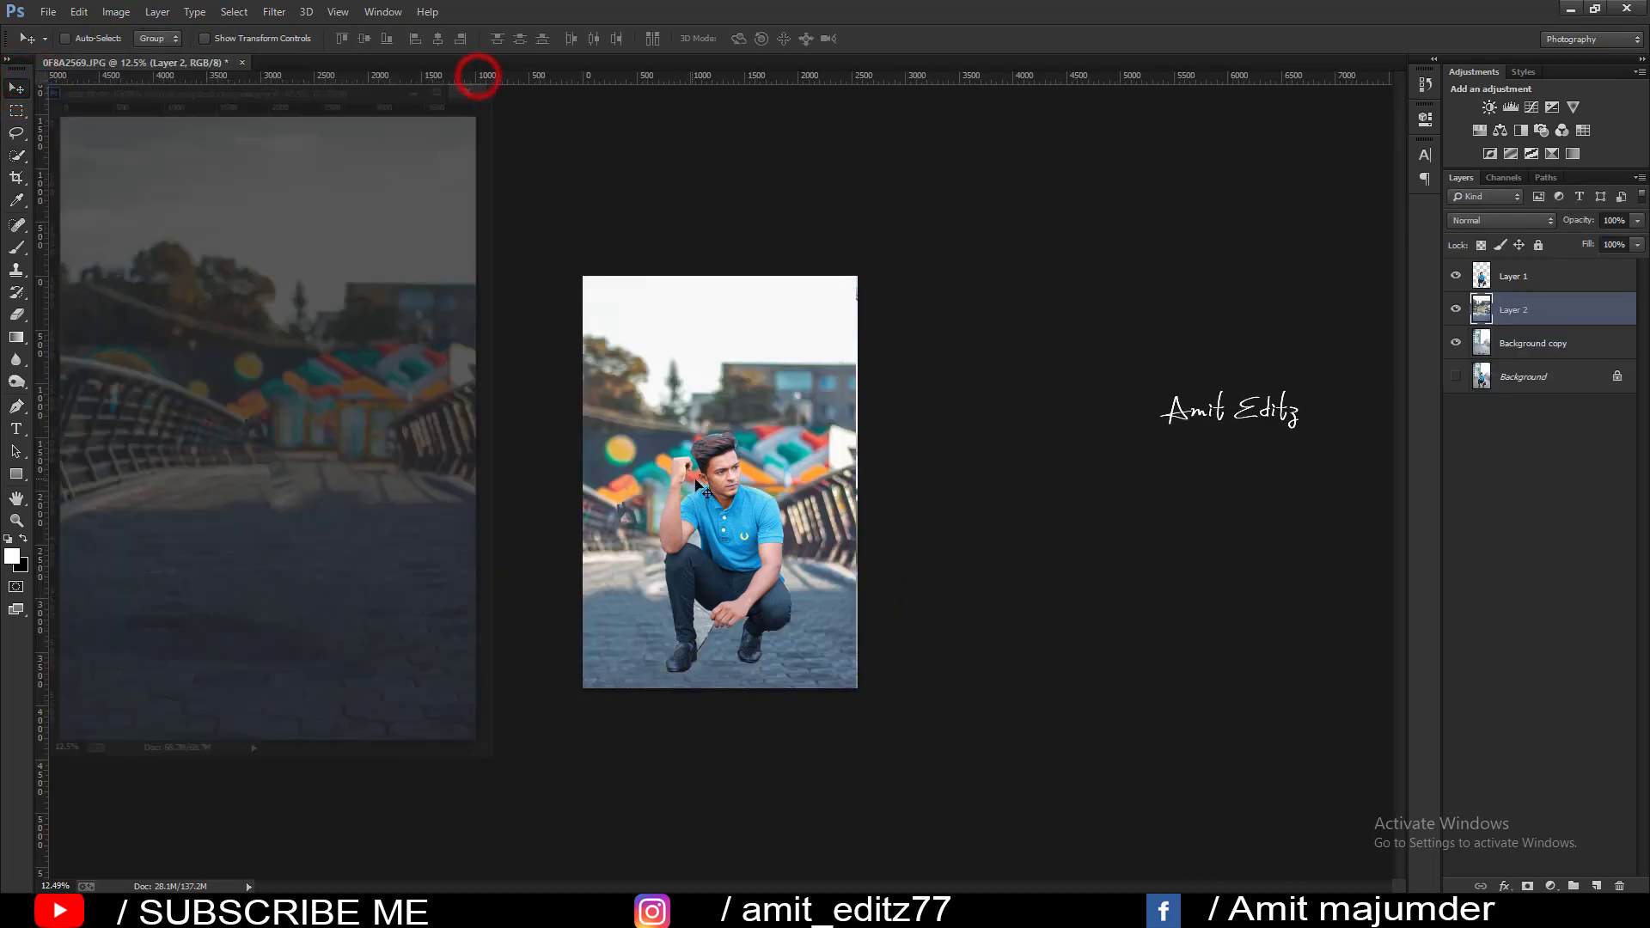
drag(699, 483, 717, 483)
Enlarge the backdrop to about 112% and position it behind the man.
key(ctrl+t)
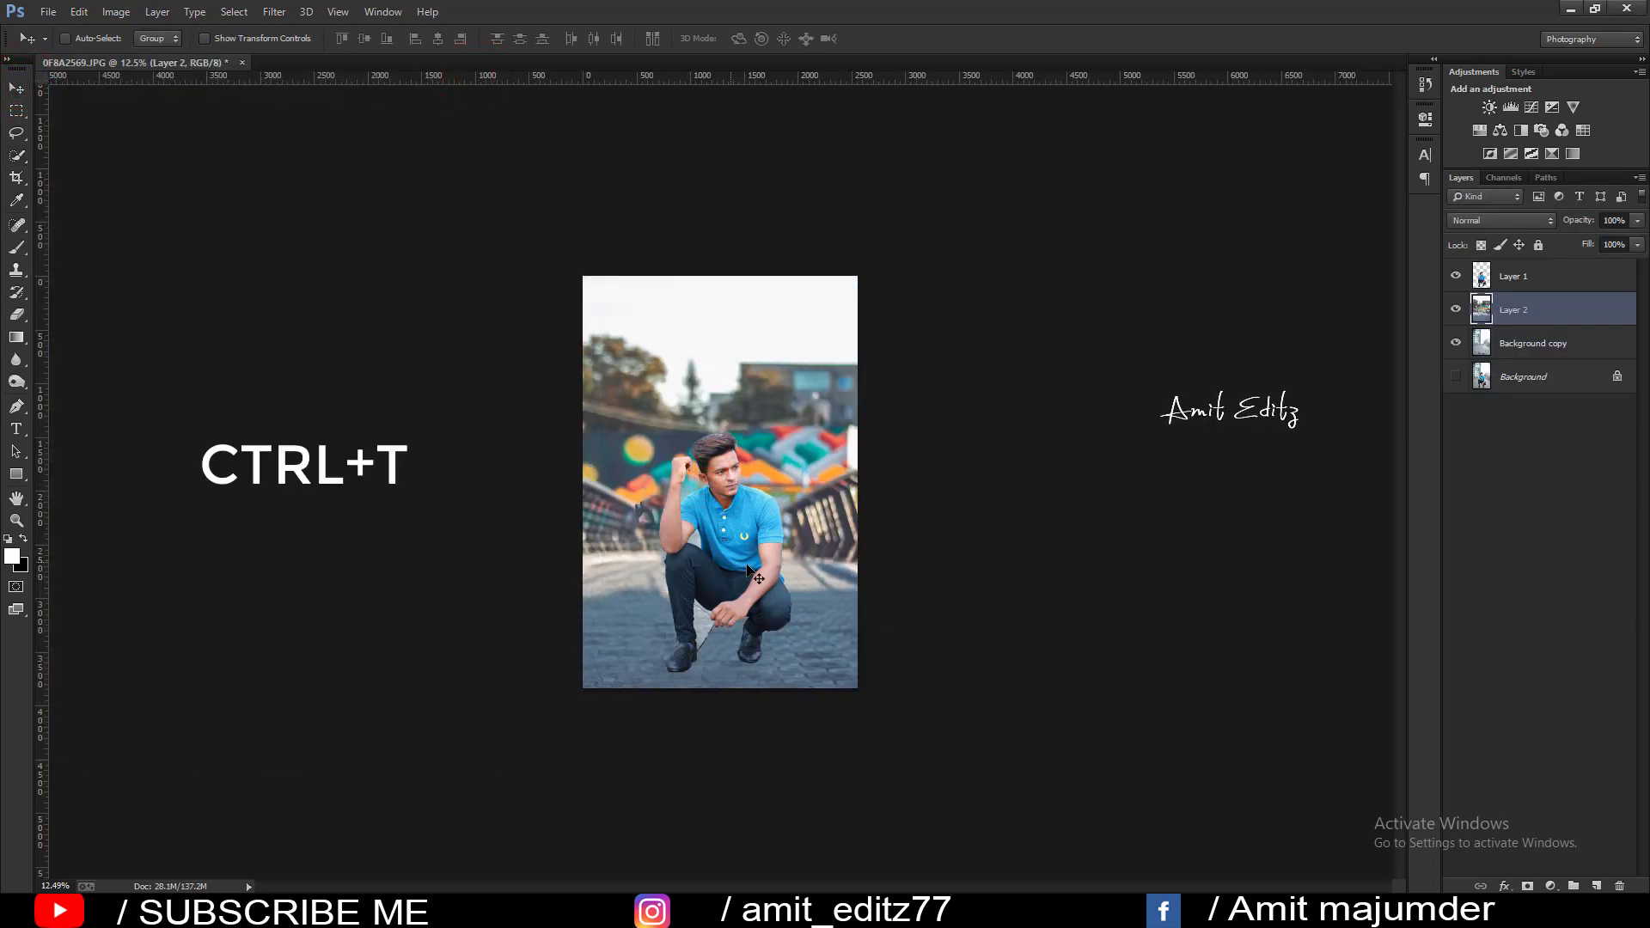
key(ctrl+t)
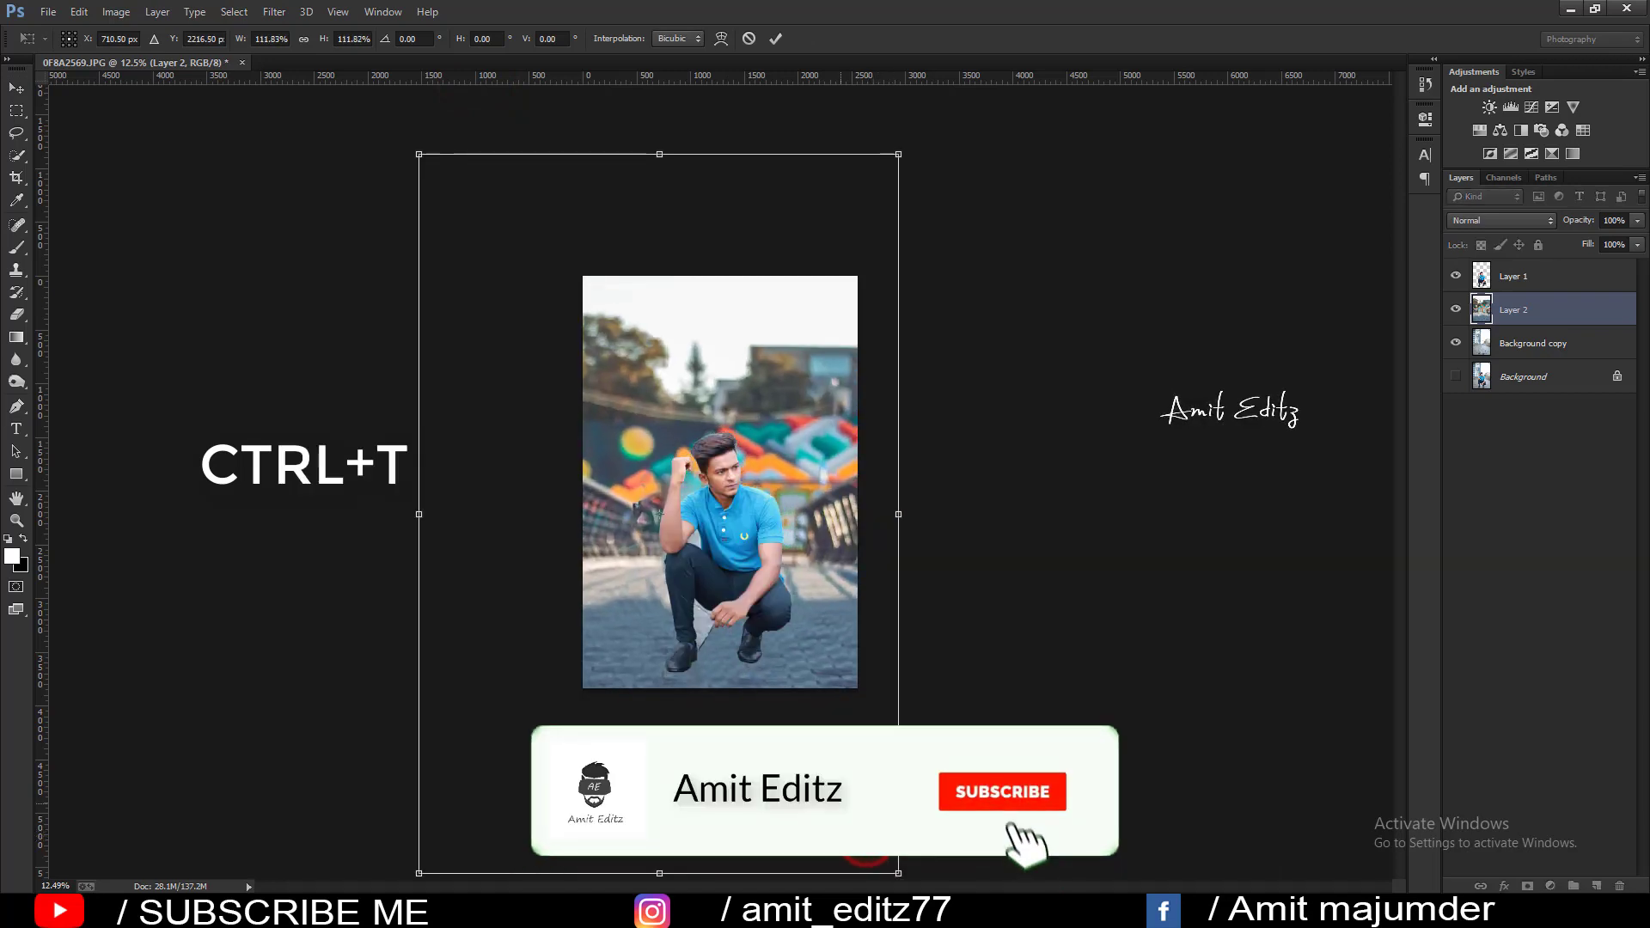
drag(720, 481, 720, 511)
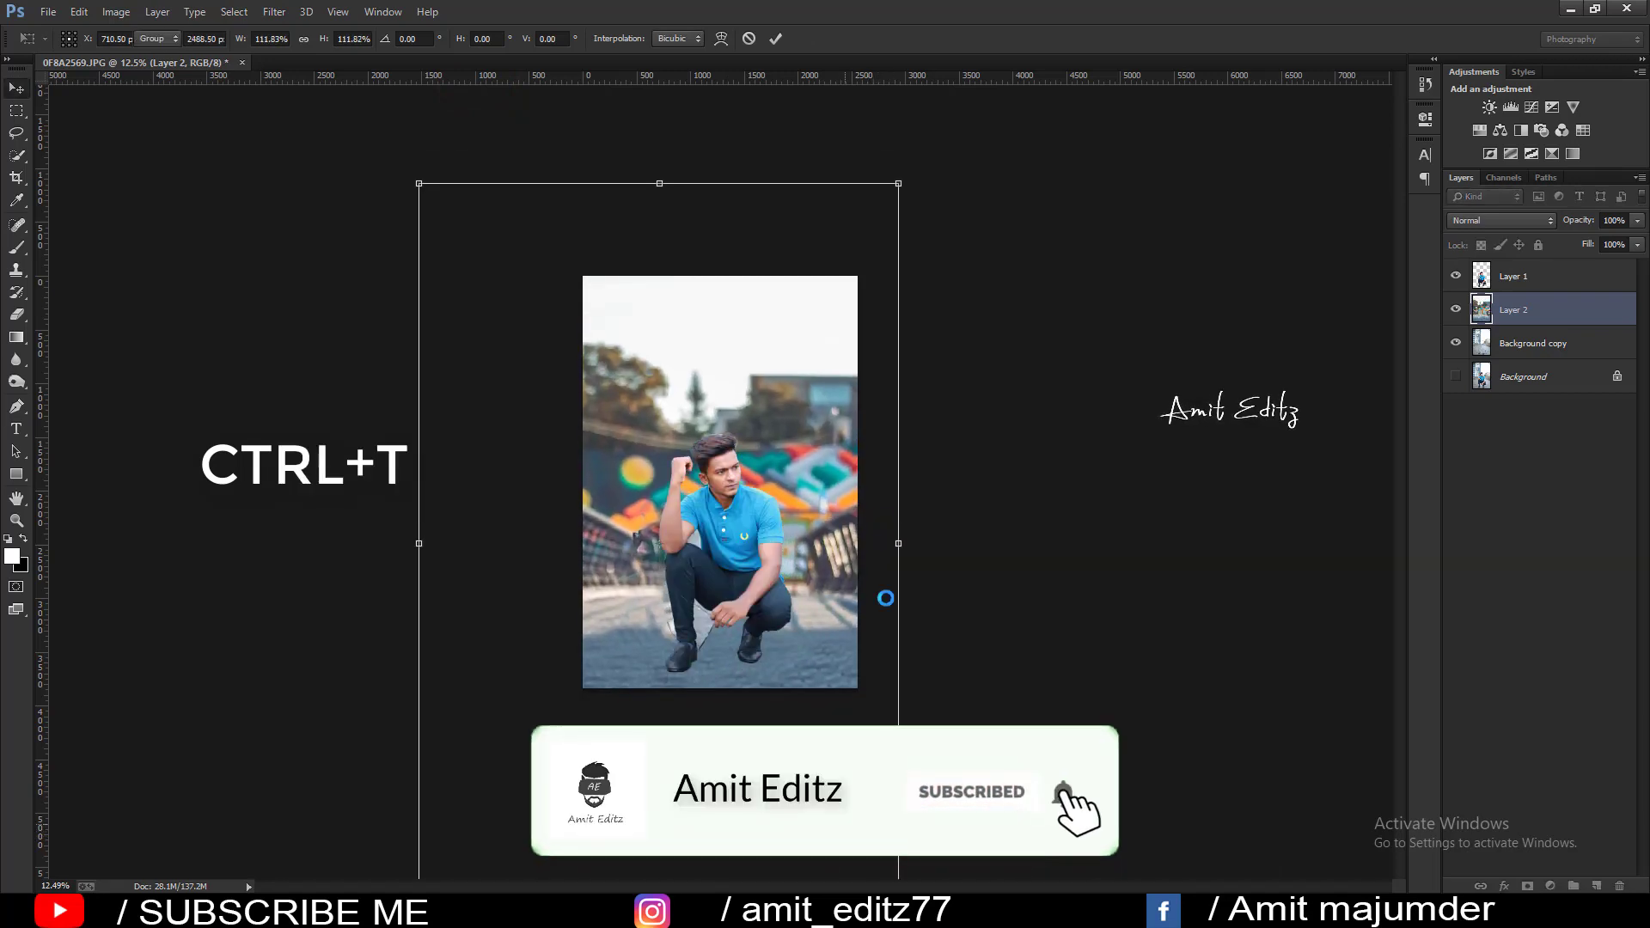
key(Return)
drag(836, 581, 840, 588)
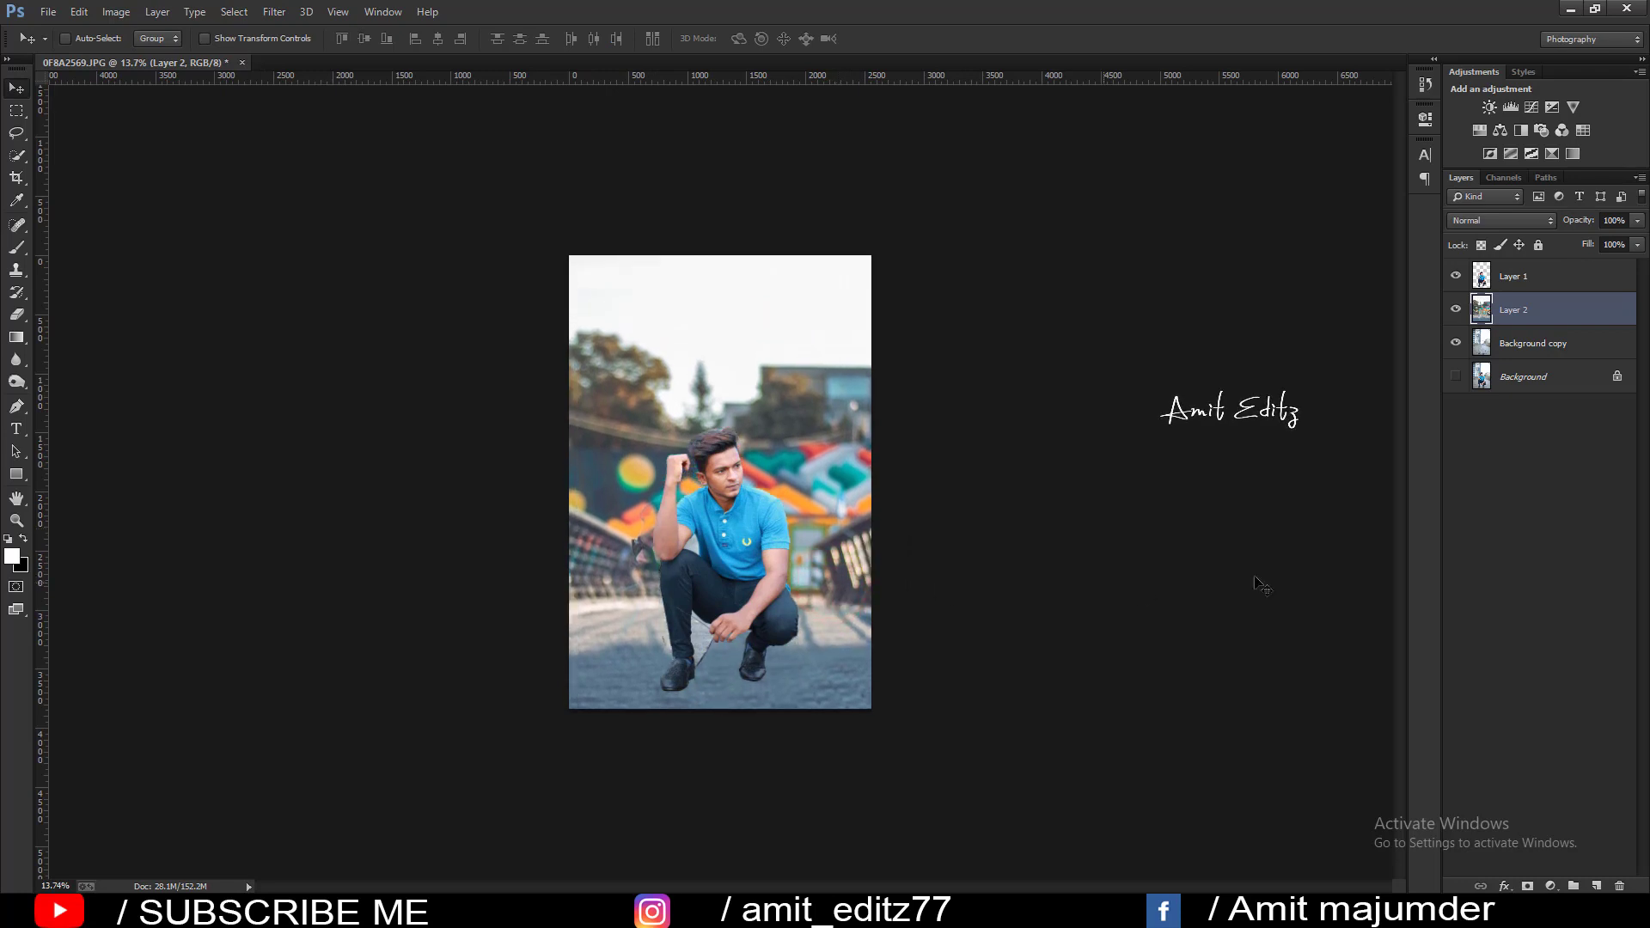
mouse_move(727, 580)
mouse_down()
mouse_move(752, 574)
mouse_move(800, 627)
mouse_up()
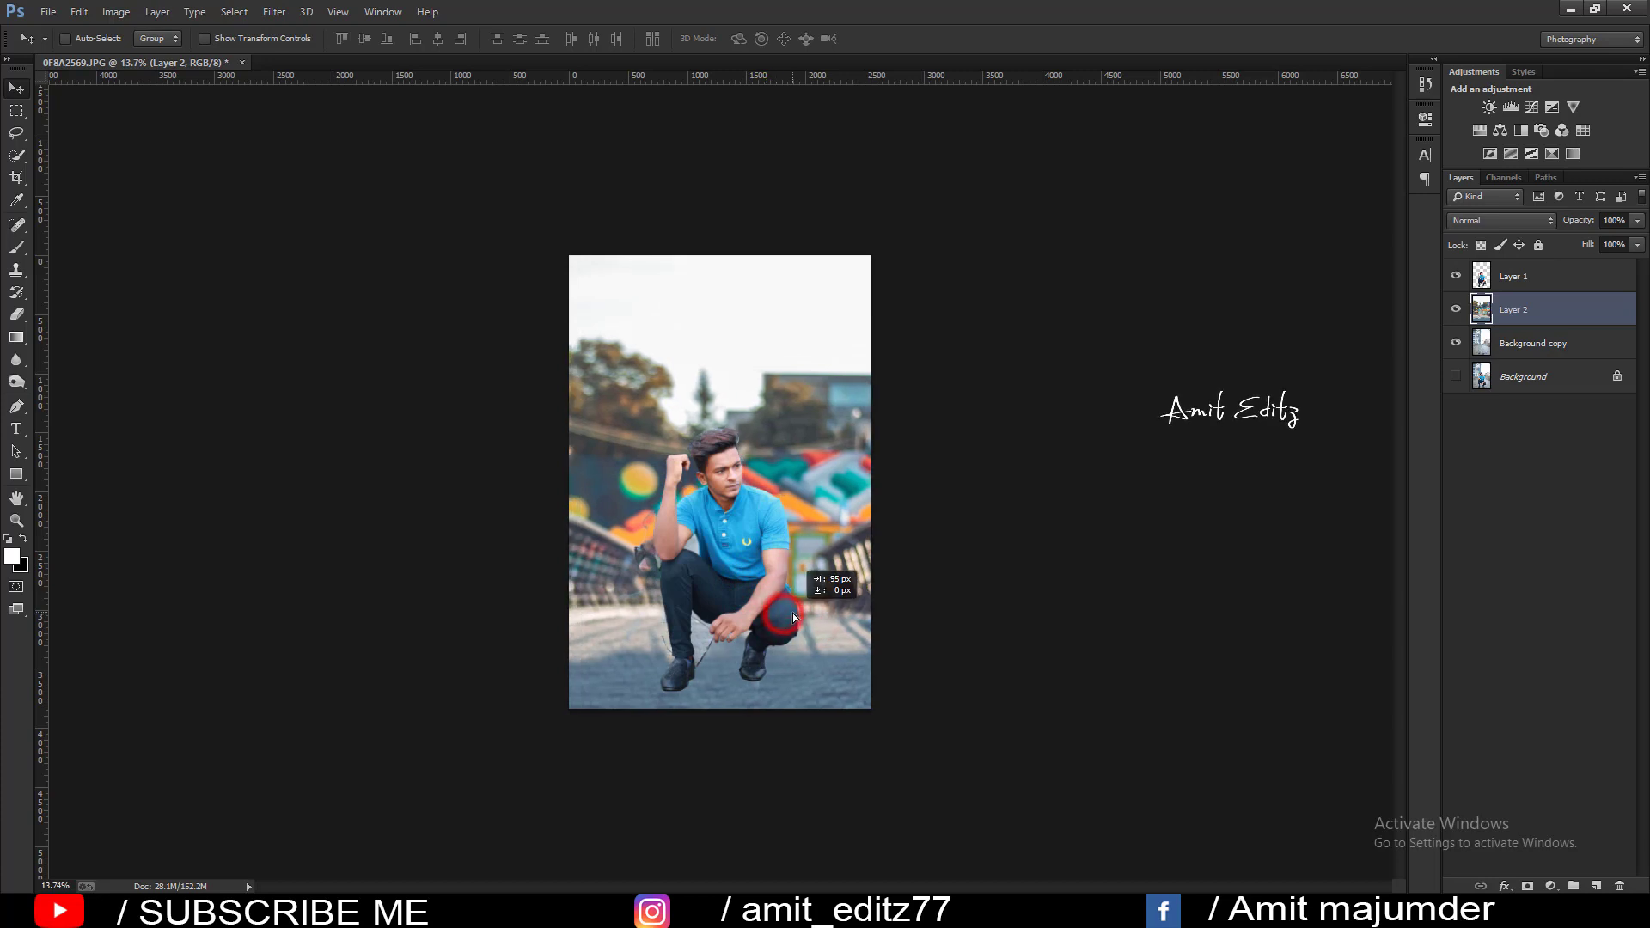
Mask Layer 2, paint out its lower ground with a large black brush, and apply the mask.
click(1527, 886)
key(x)
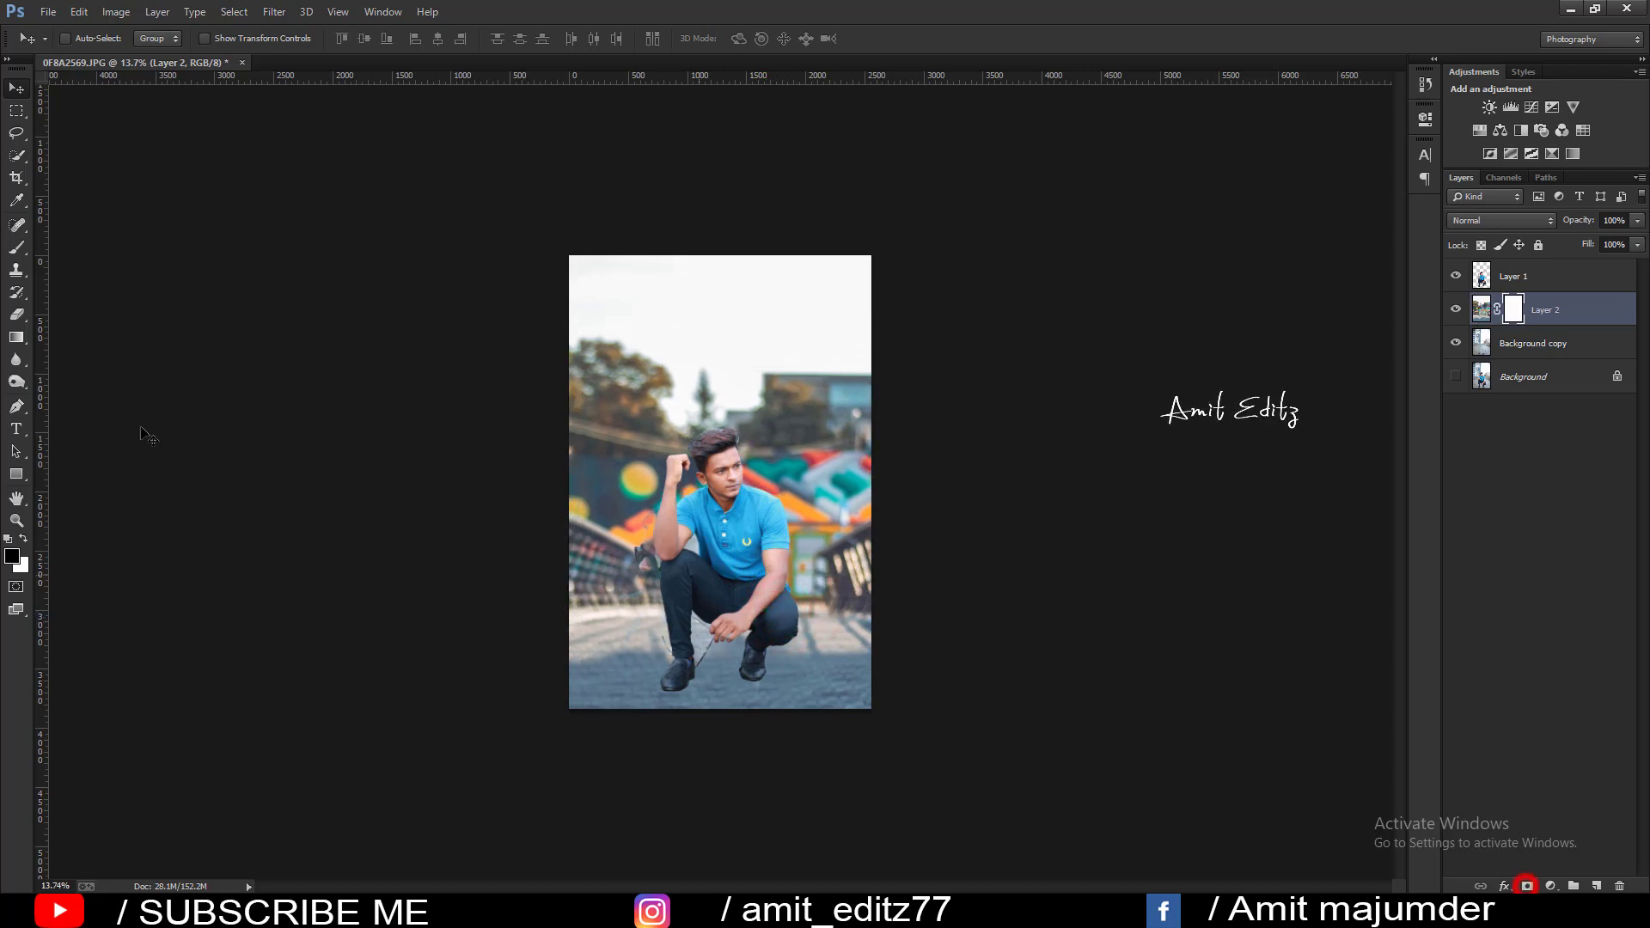
click(16, 248)
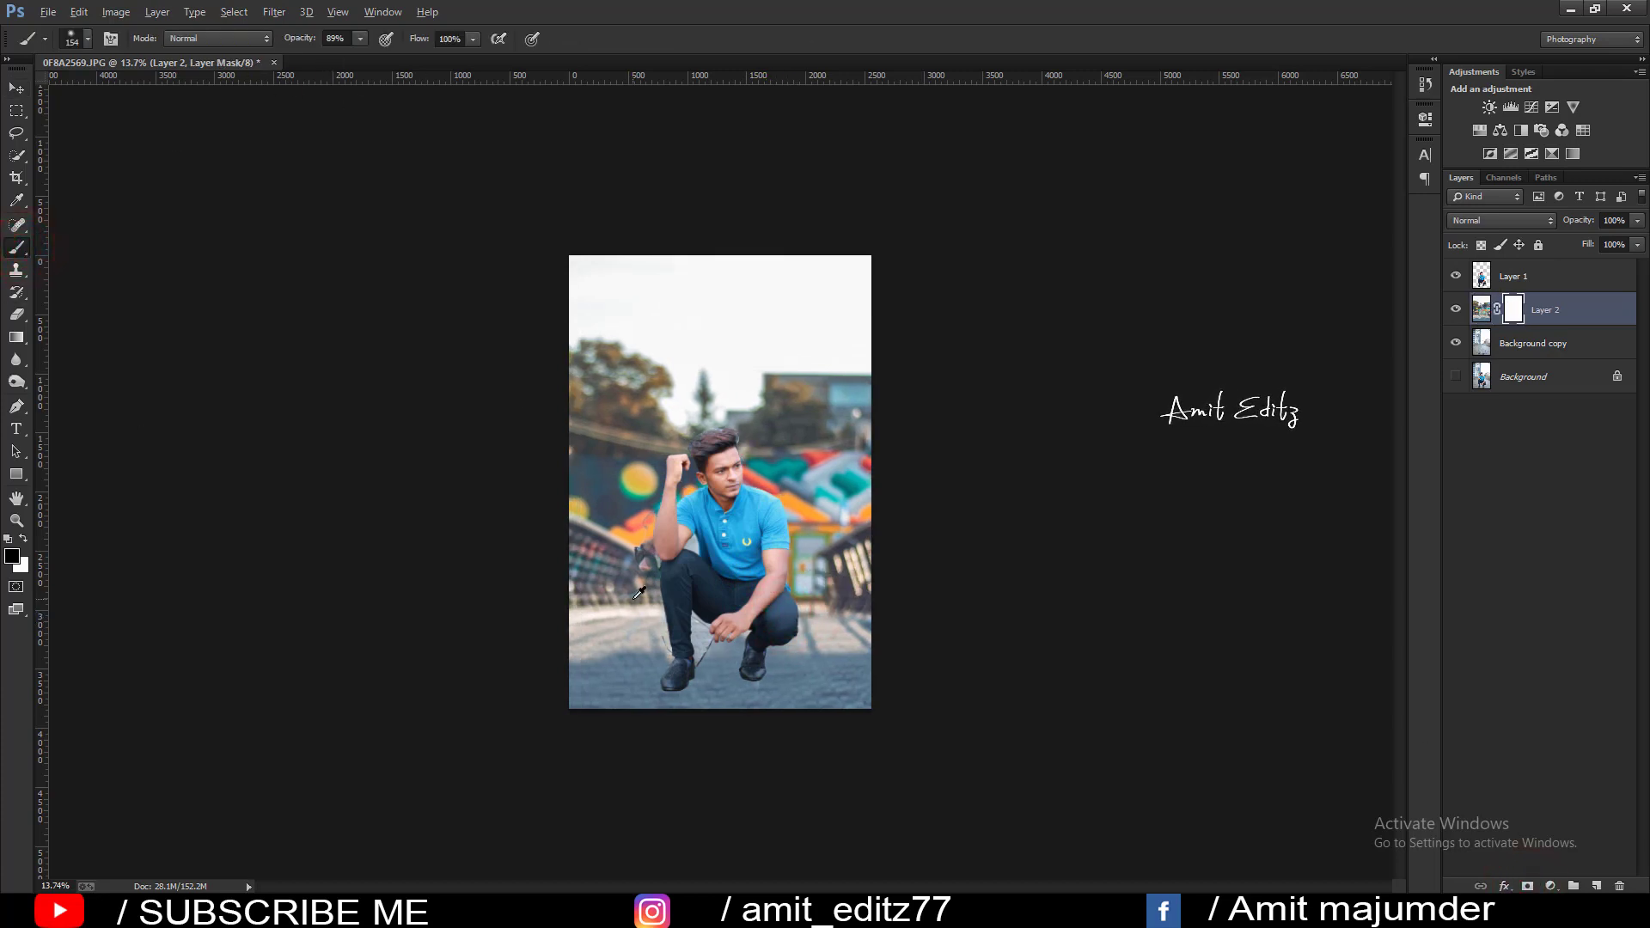
key(])
key(])
key(])
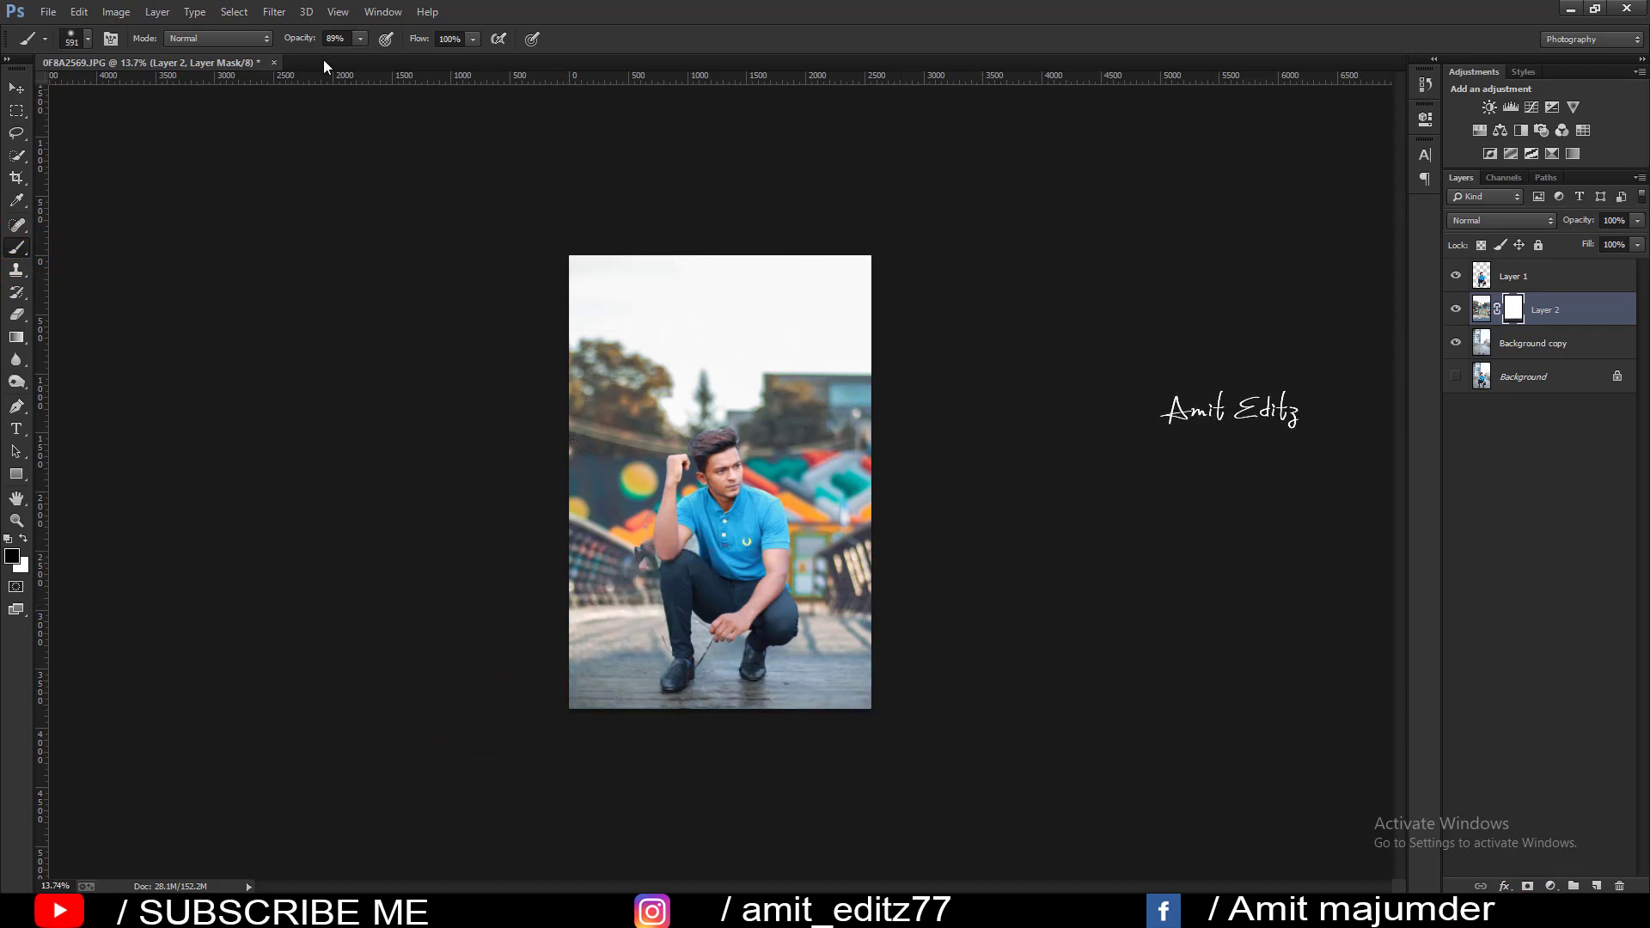
click(552, 655)
click(836, 681)
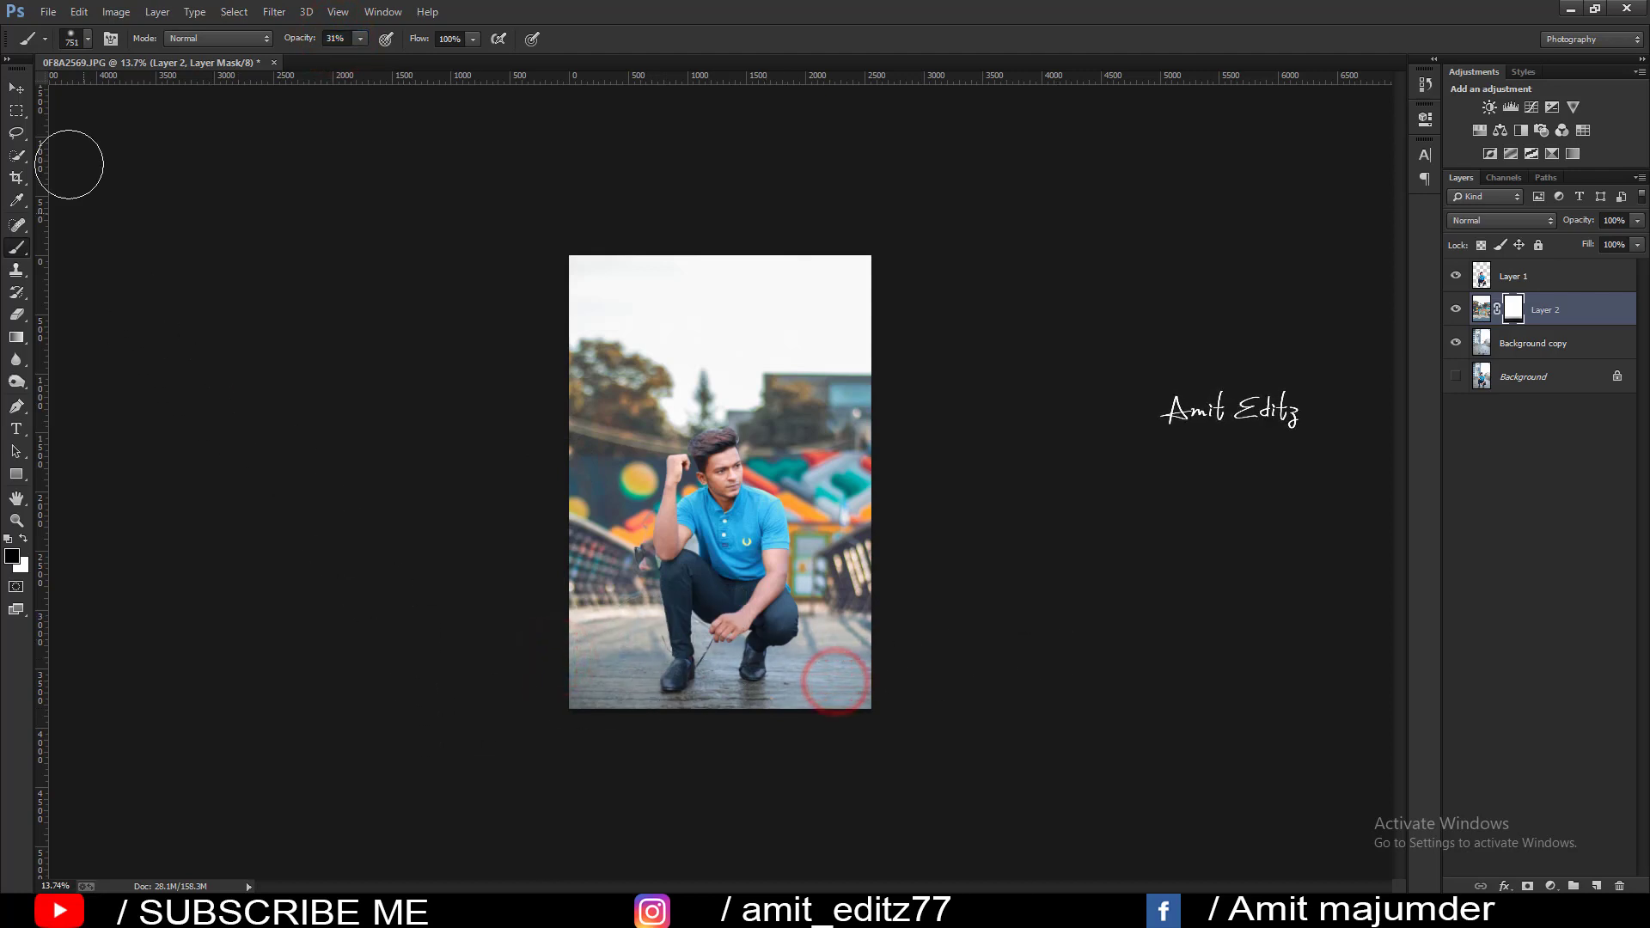
click(19, 81)
right_click(1527, 315)
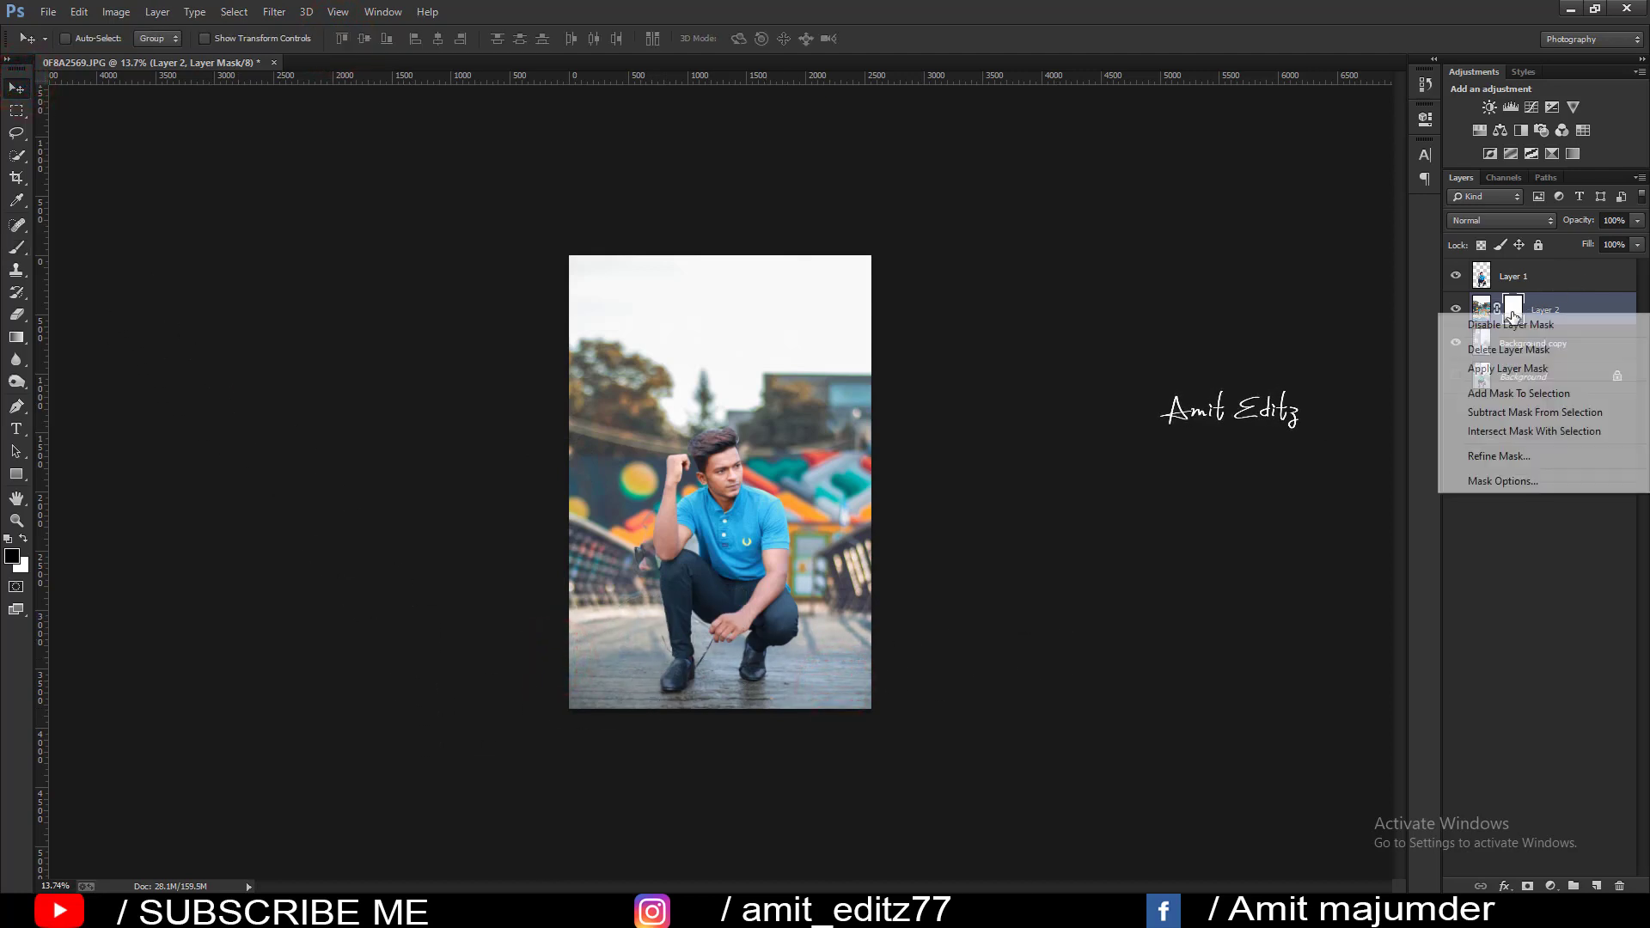
click(1504, 371)
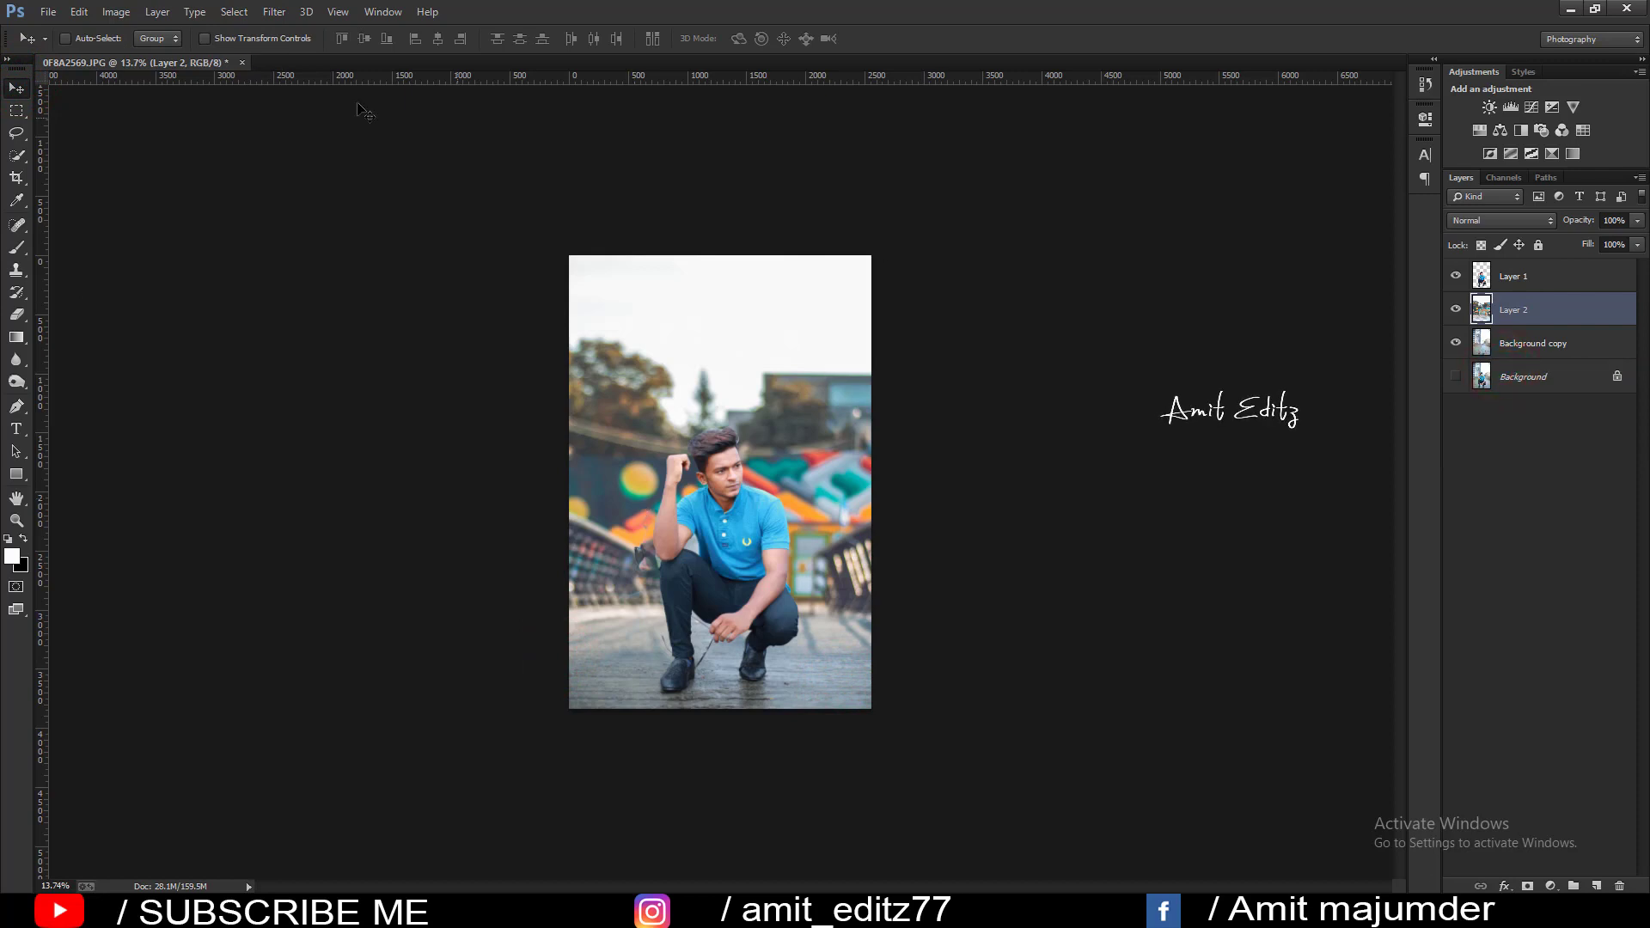
Add a Tilt-Shift blur of 28 px with 26% bokeh colour, sharp band at the bottom.
click(274, 12)
mouse_move(282, 216)
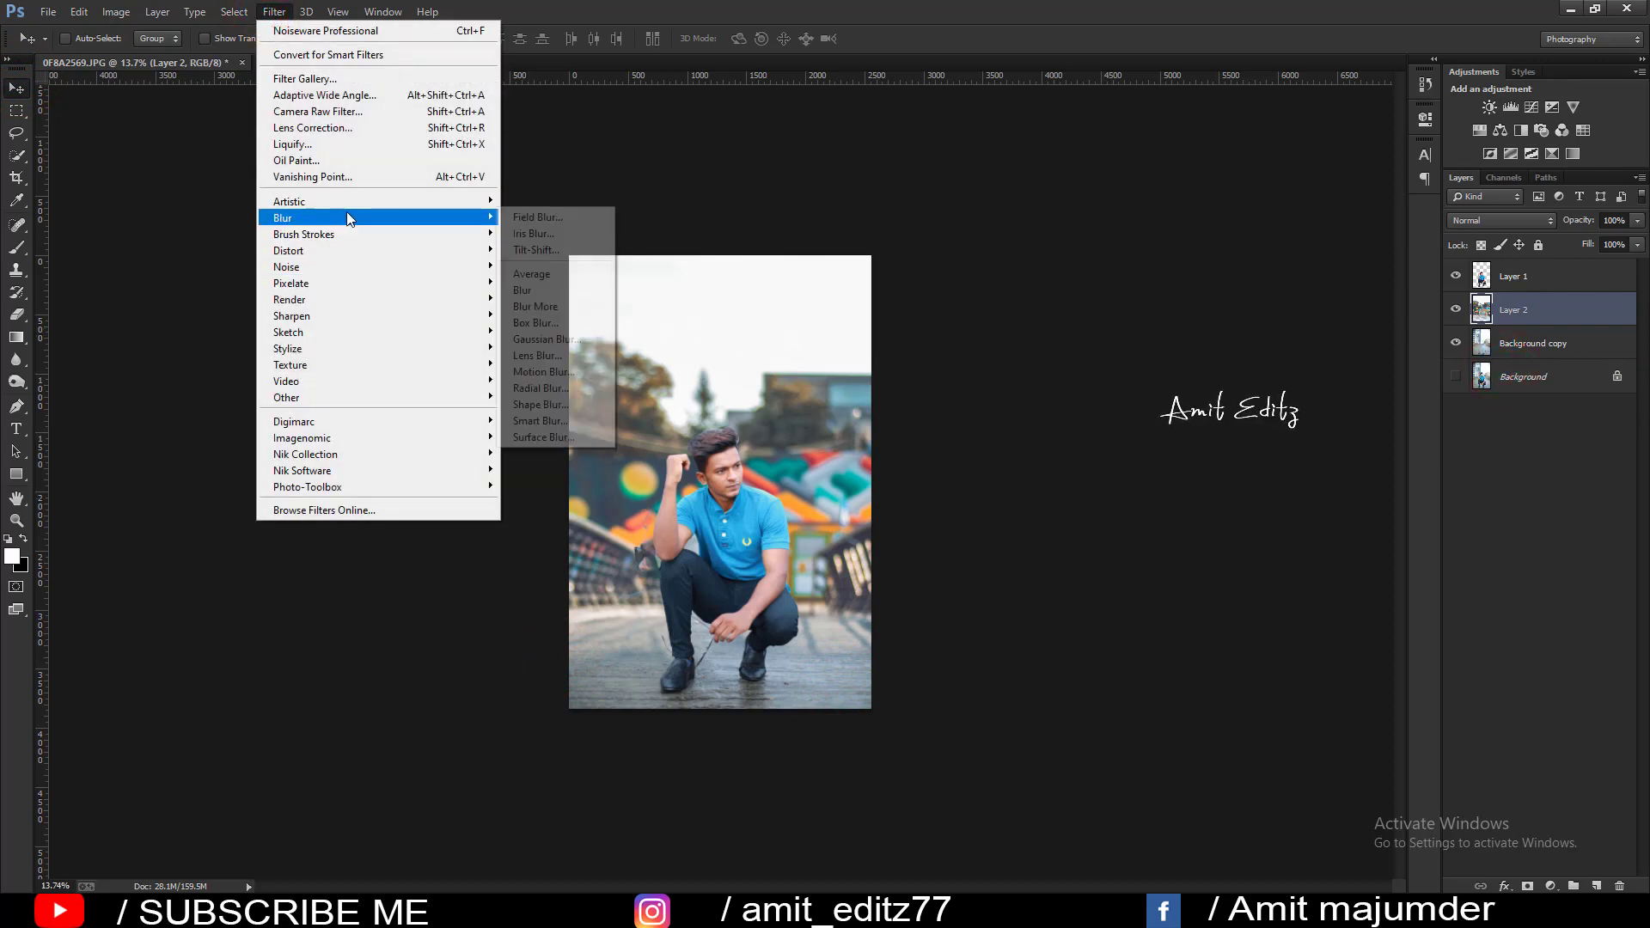
click(846, 426)
click(269, 12)
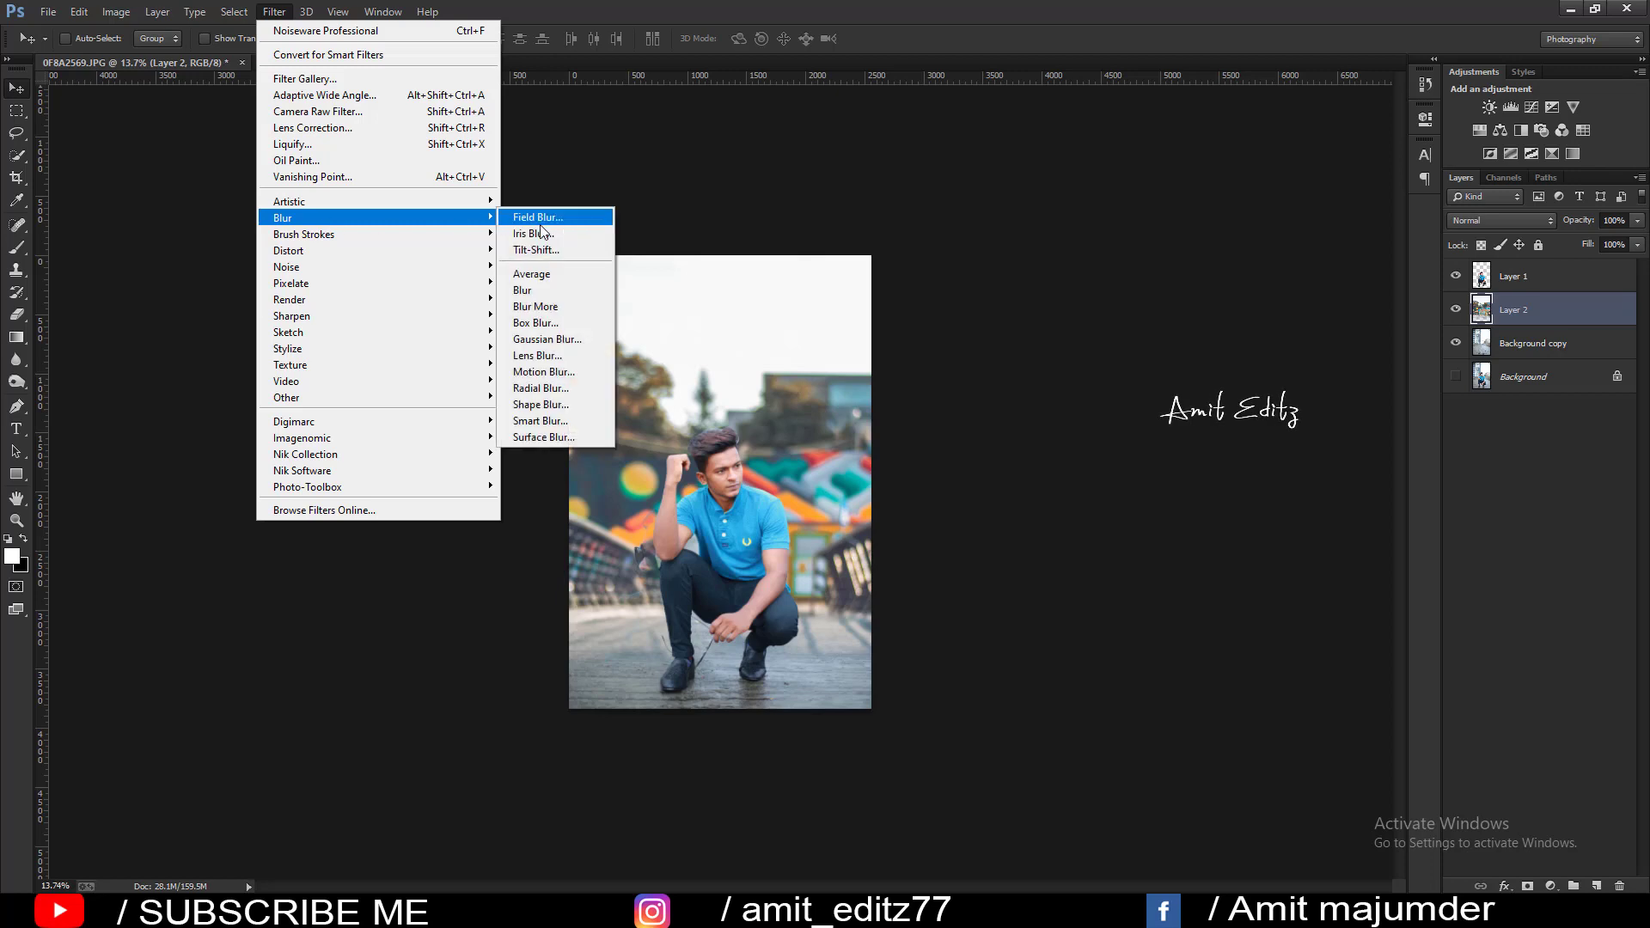
click(539, 249)
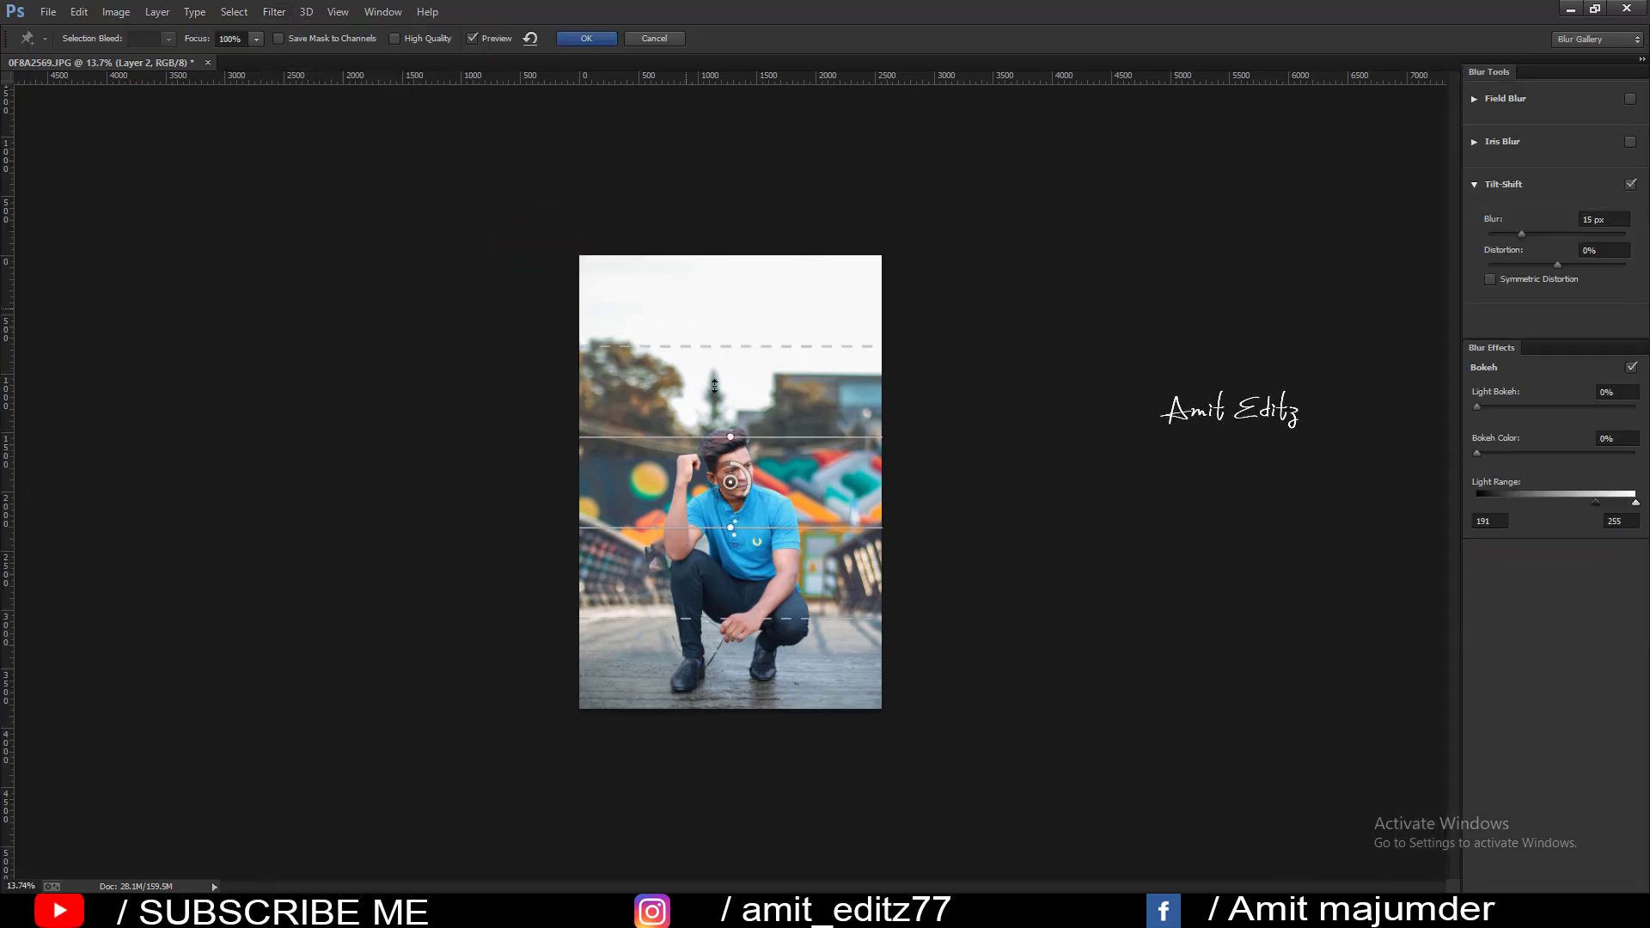
drag(733, 485, 744, 471)
drag(730, 483, 709, 740)
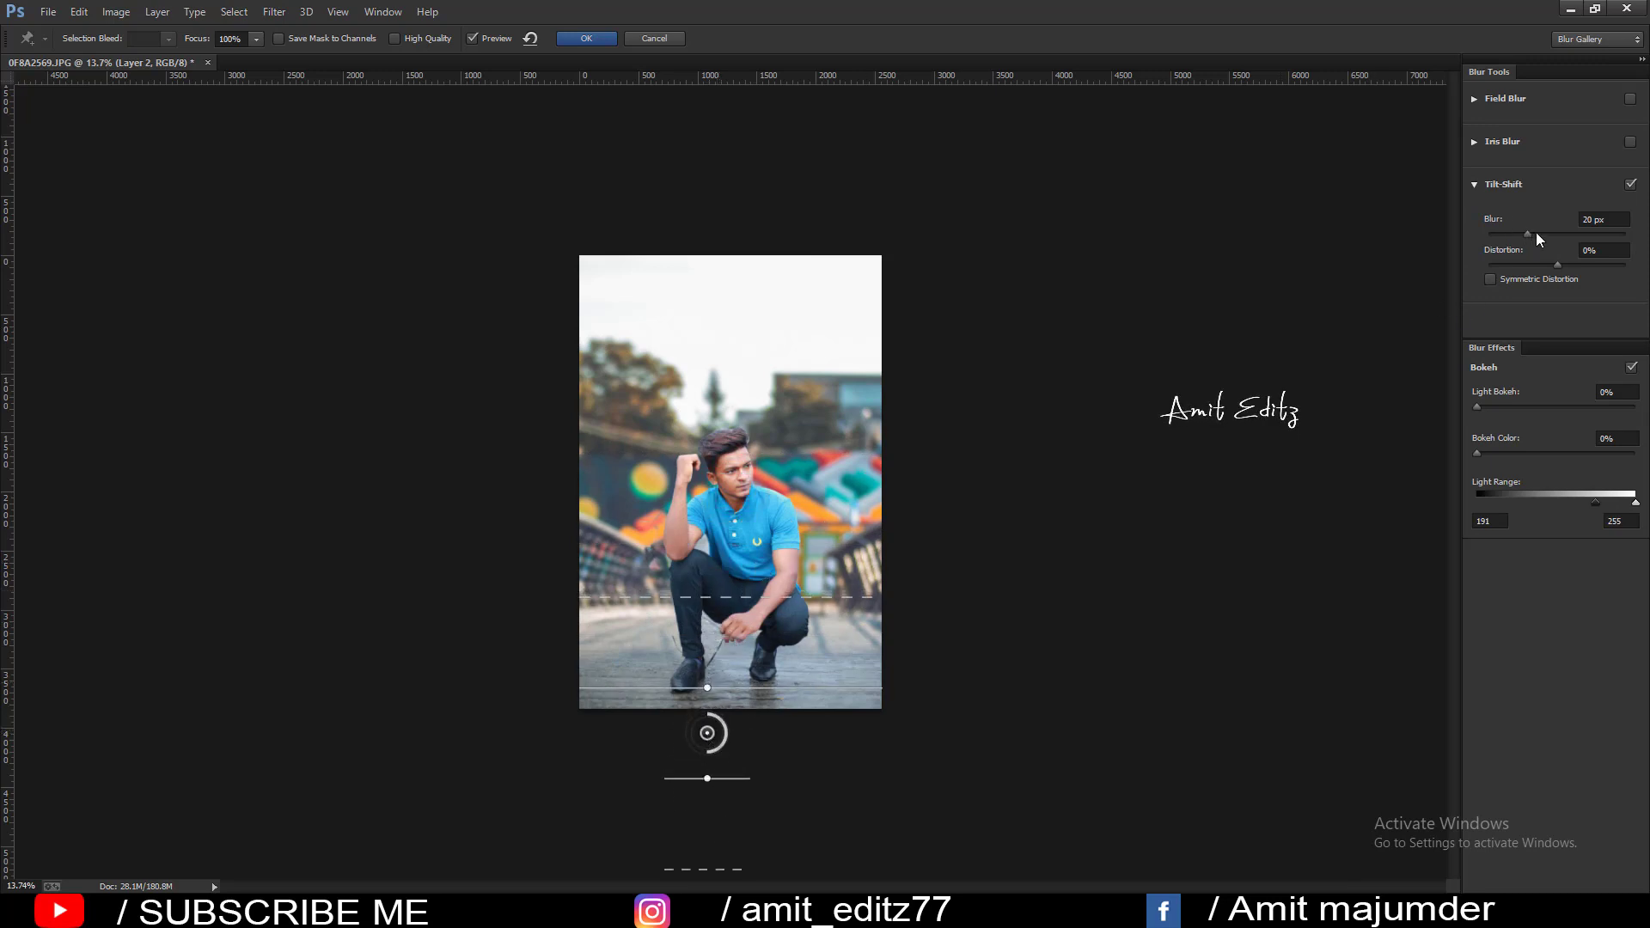
click(1536, 233)
mouse_move(1499, 452)
mouse_down()
mouse_move(1519, 454)
mouse_move(1321, 475)
mouse_up()
Discard the tilt-shift blur and apply a 29.1-pixel Gaussian blur to the backdrop.
mouse_move(1487, 407)
mouse_down()
mouse_move(1514, 407)
mouse_move(1404, 399)
mouse_up()
click(654, 39)
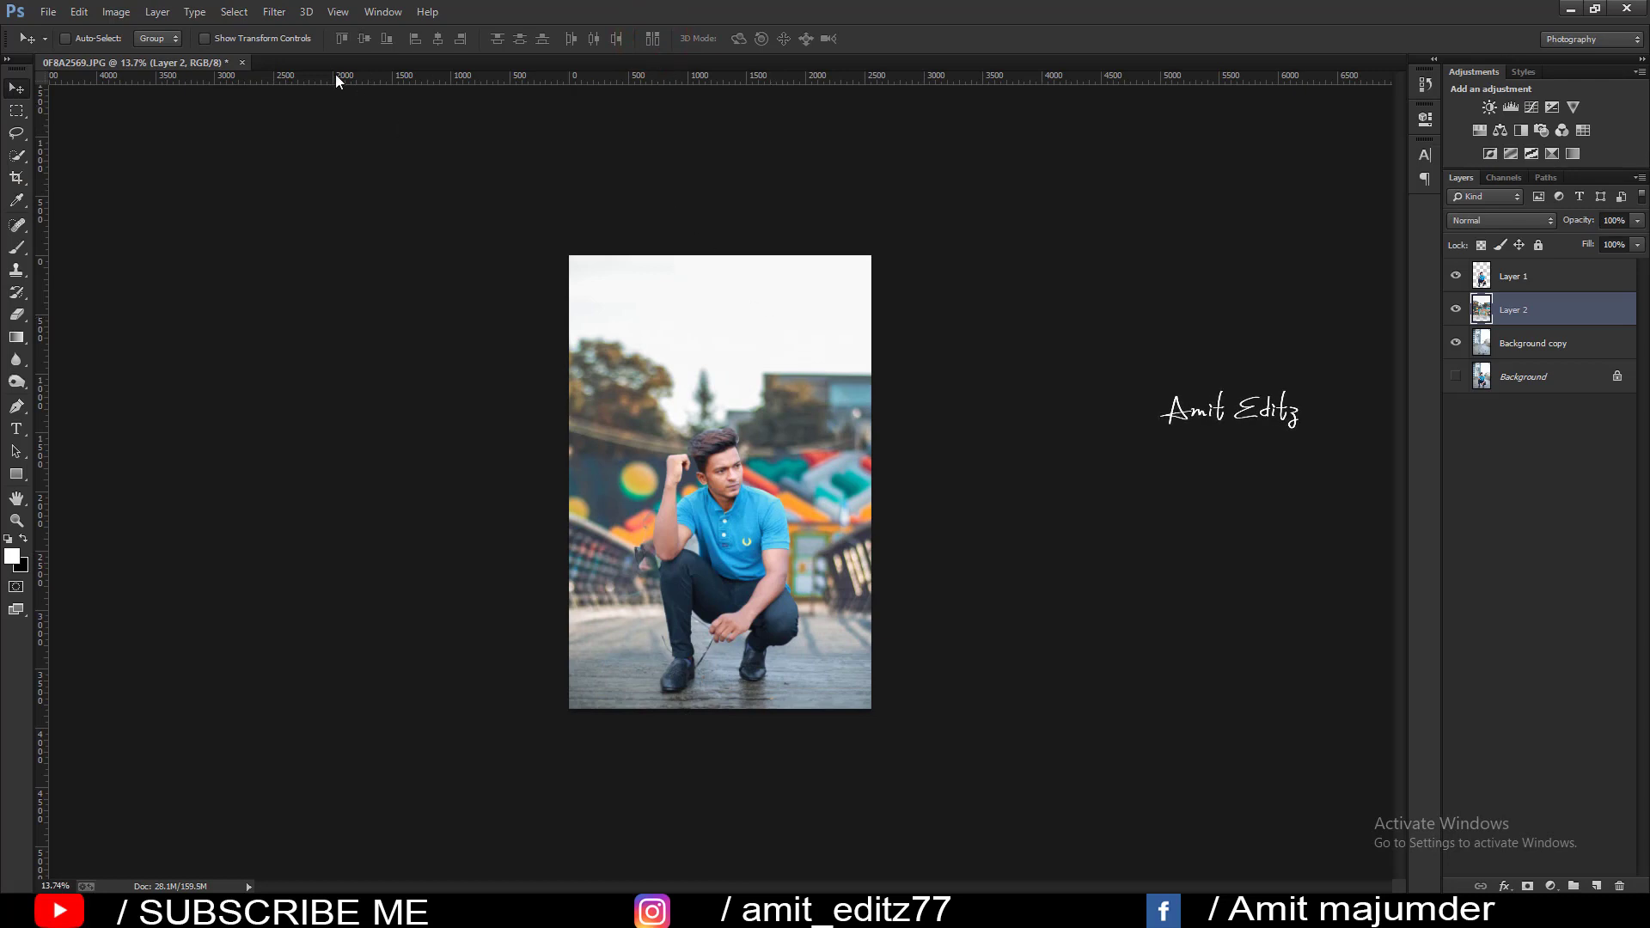
click(274, 11)
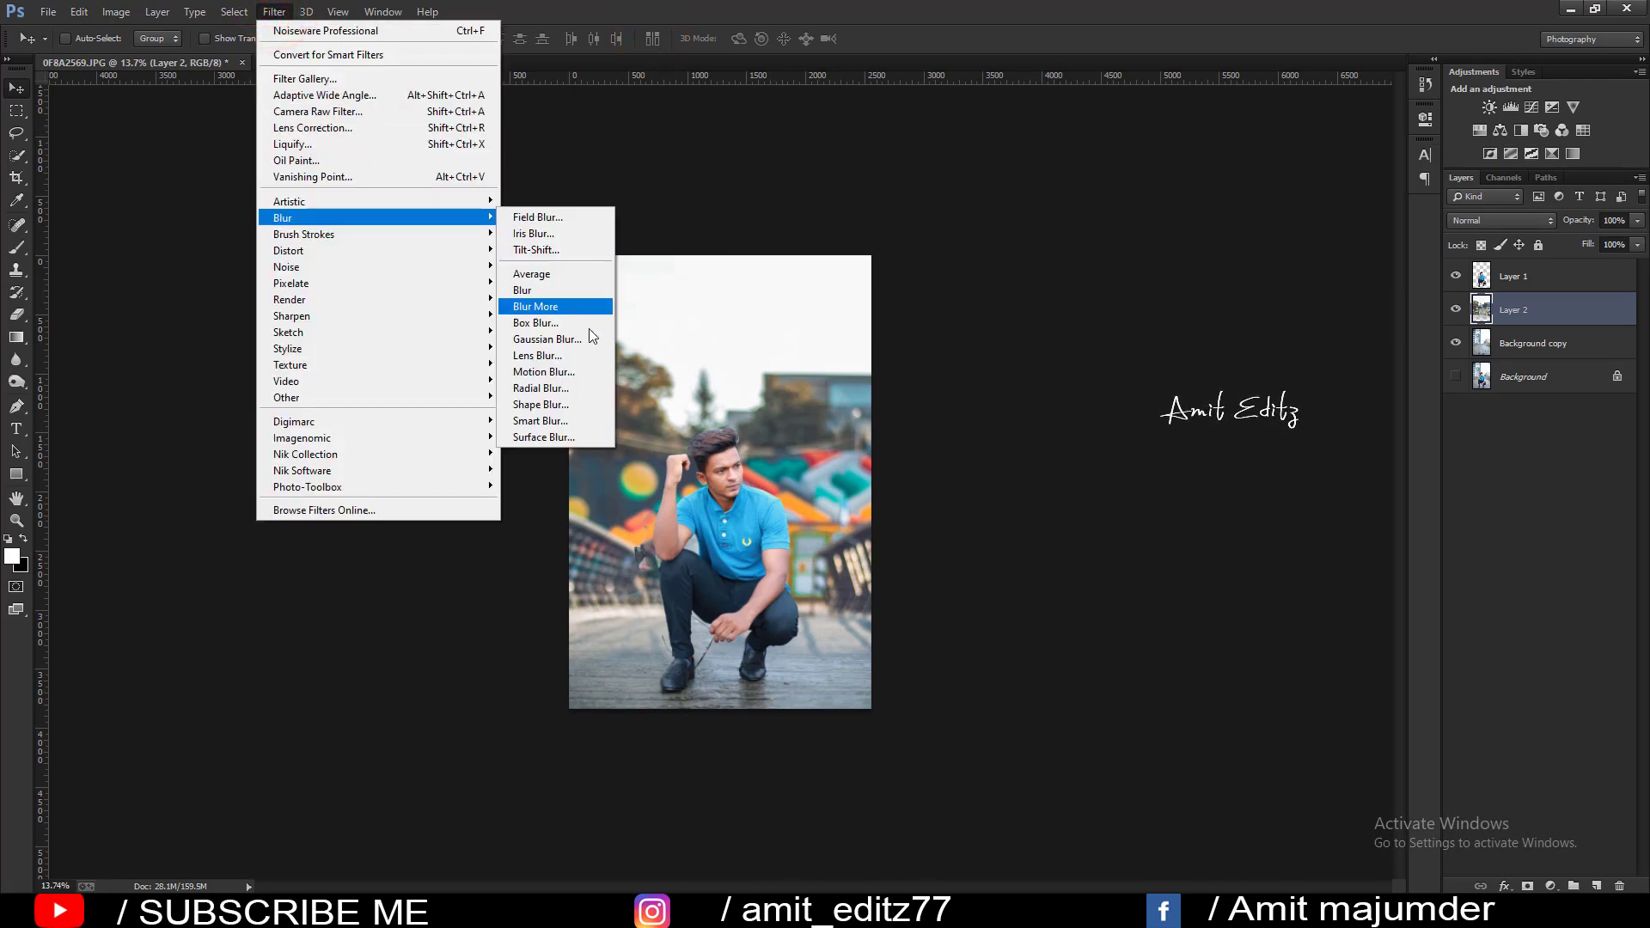
click(568, 334)
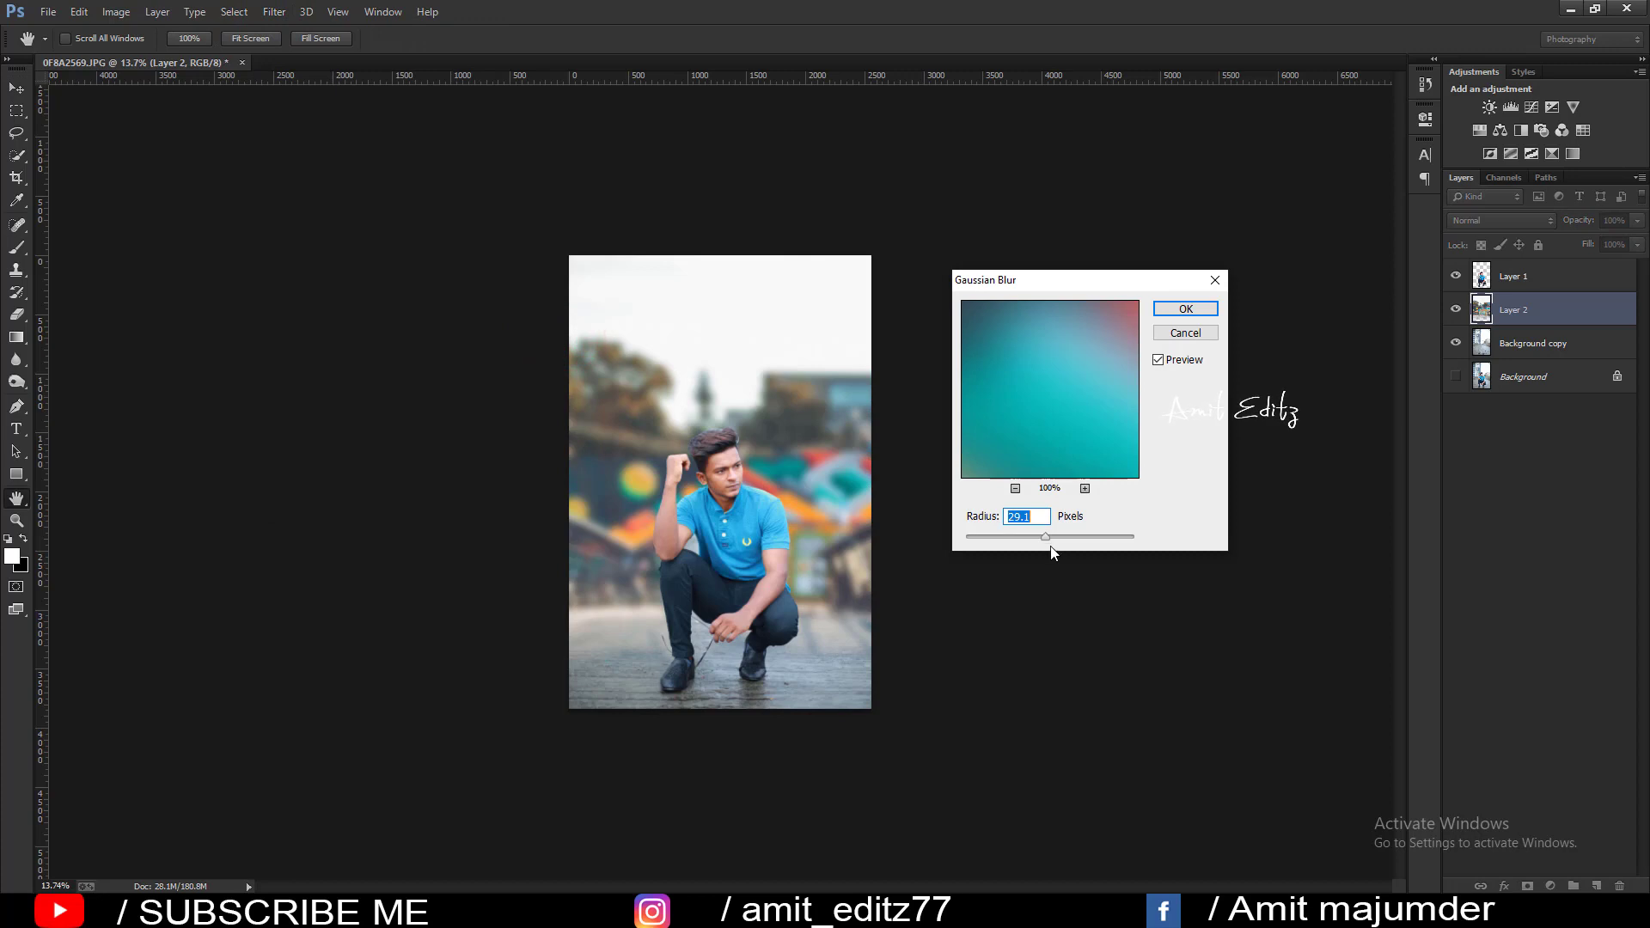
click(1185, 308)
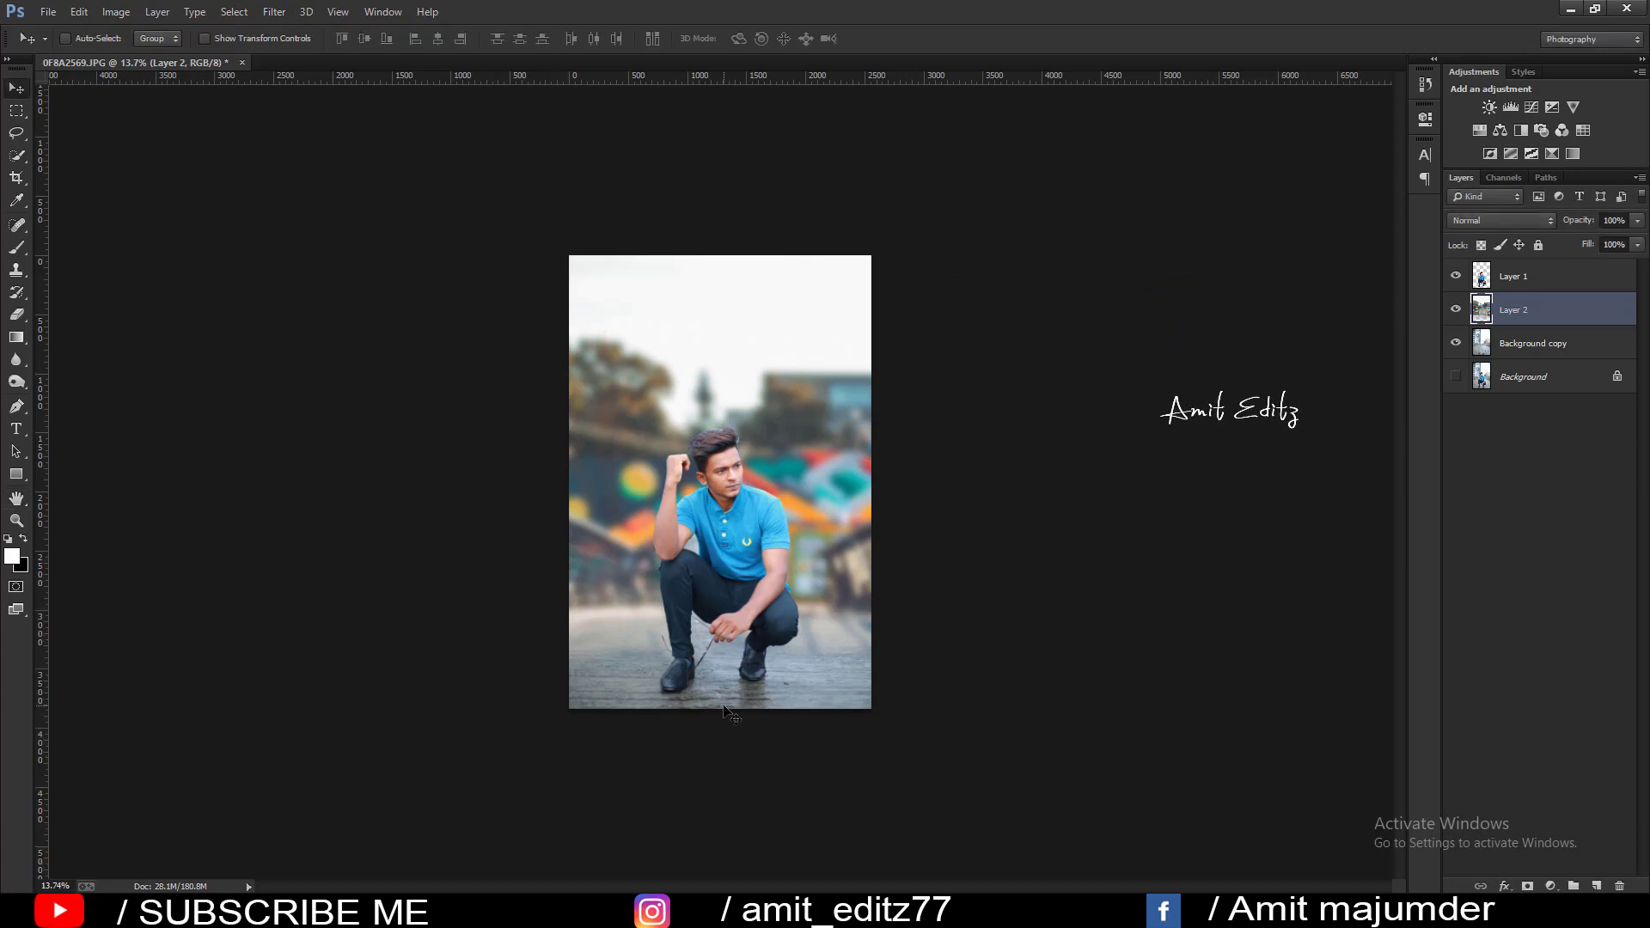
Nudge the blurred backdrop layer slightly up and sideways.
scroll(722, 705, up, 5)
scroll(735, 684, down, 1)
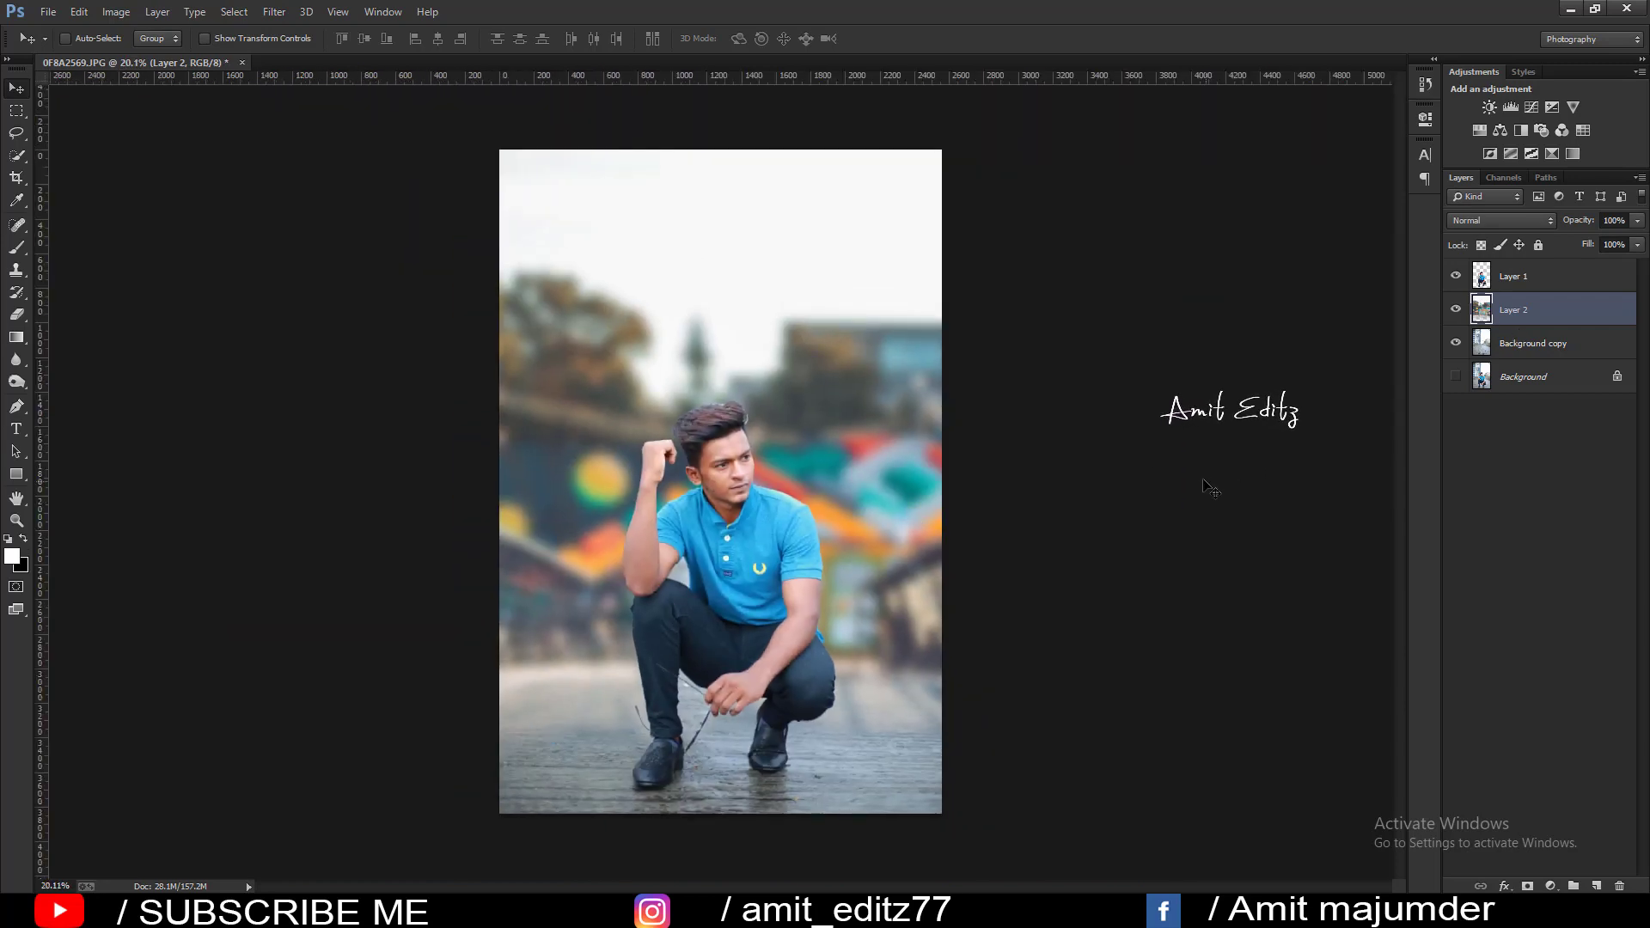
click(18, 87)
mouse_move(697, 434)
mouse_down()
mouse_move(705, 399)
mouse_move(689, 429)
mouse_up()
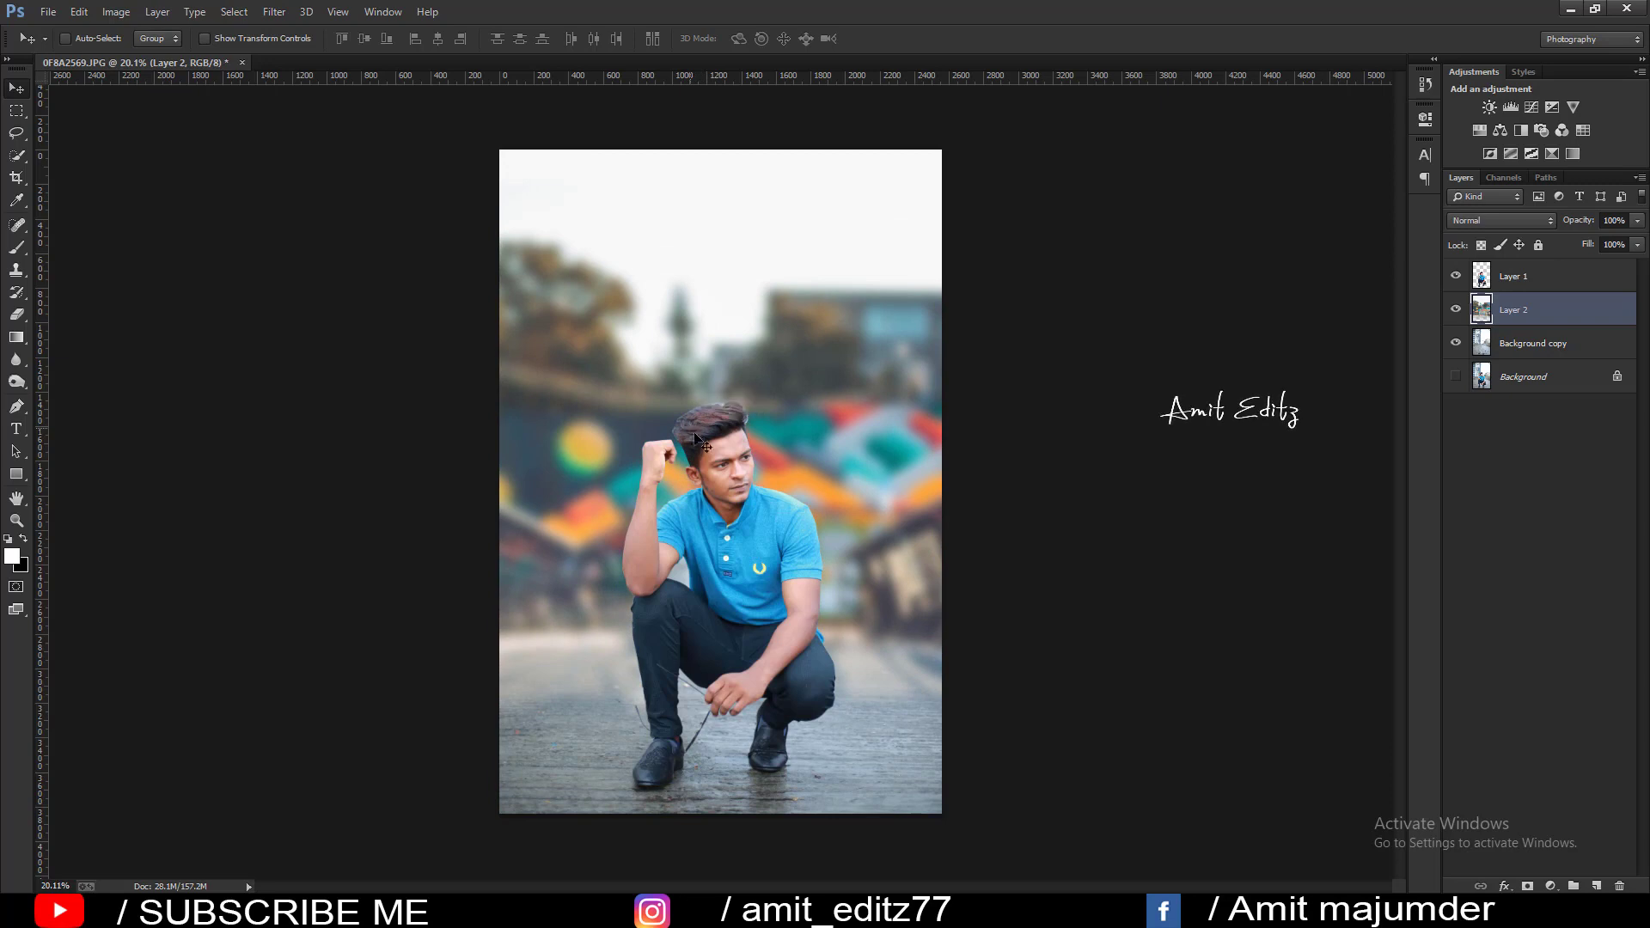
Mask Layer 2 and brush black at 52% opacity over the pavement around the left shoe.
click(1527, 885)
key(x)
click(15, 249)
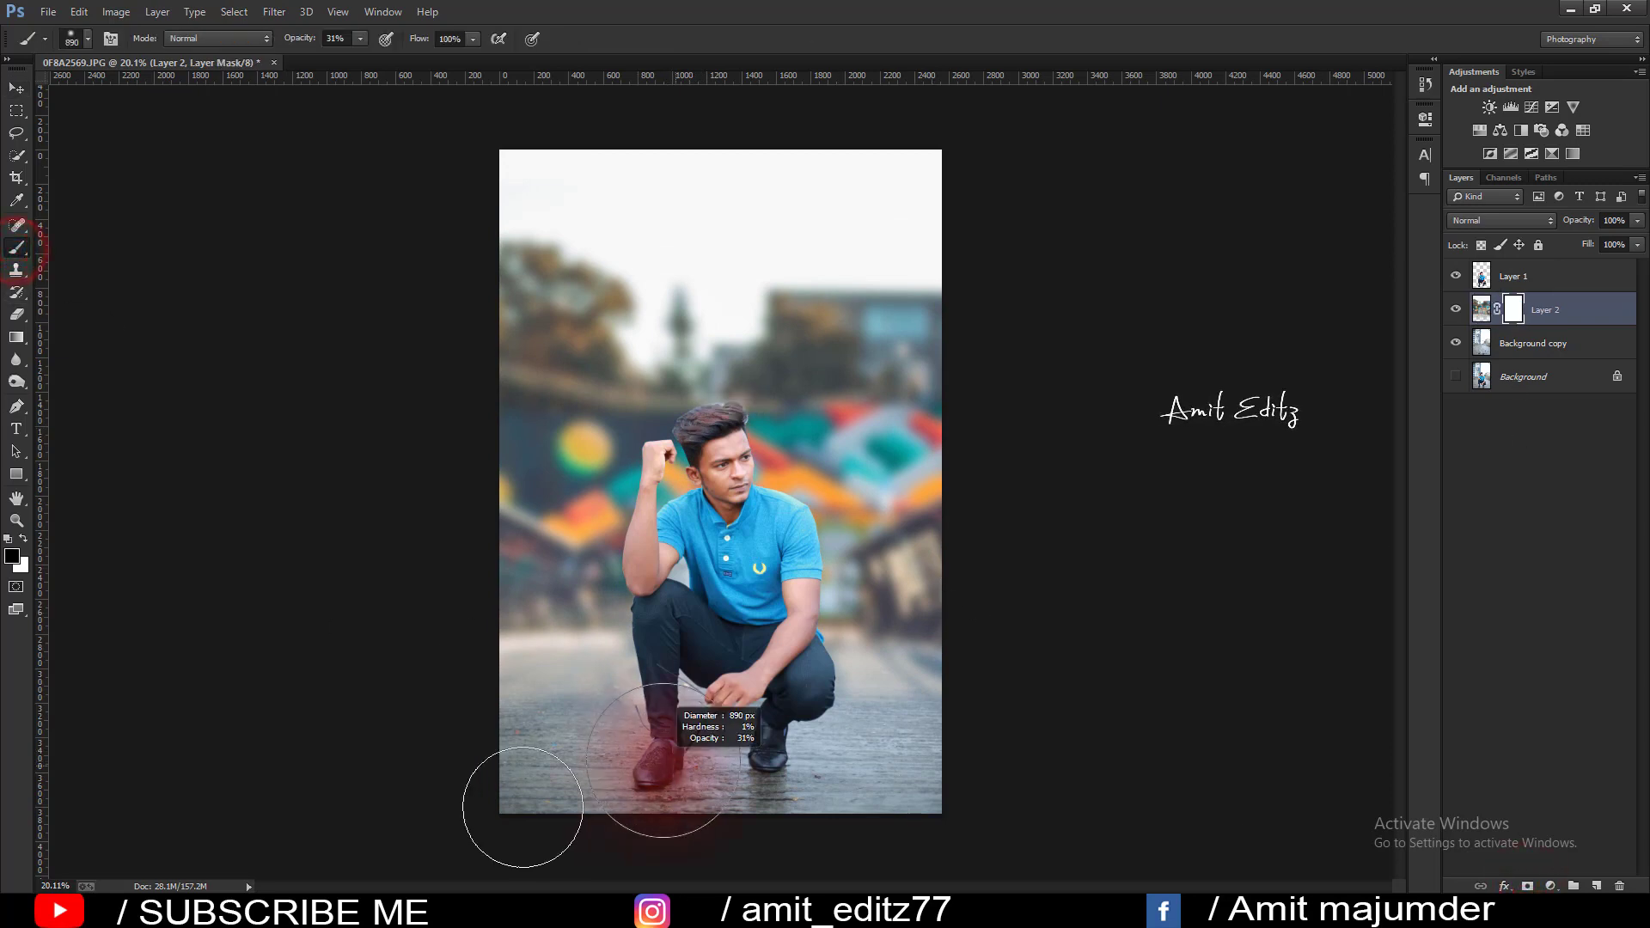
click(500, 805)
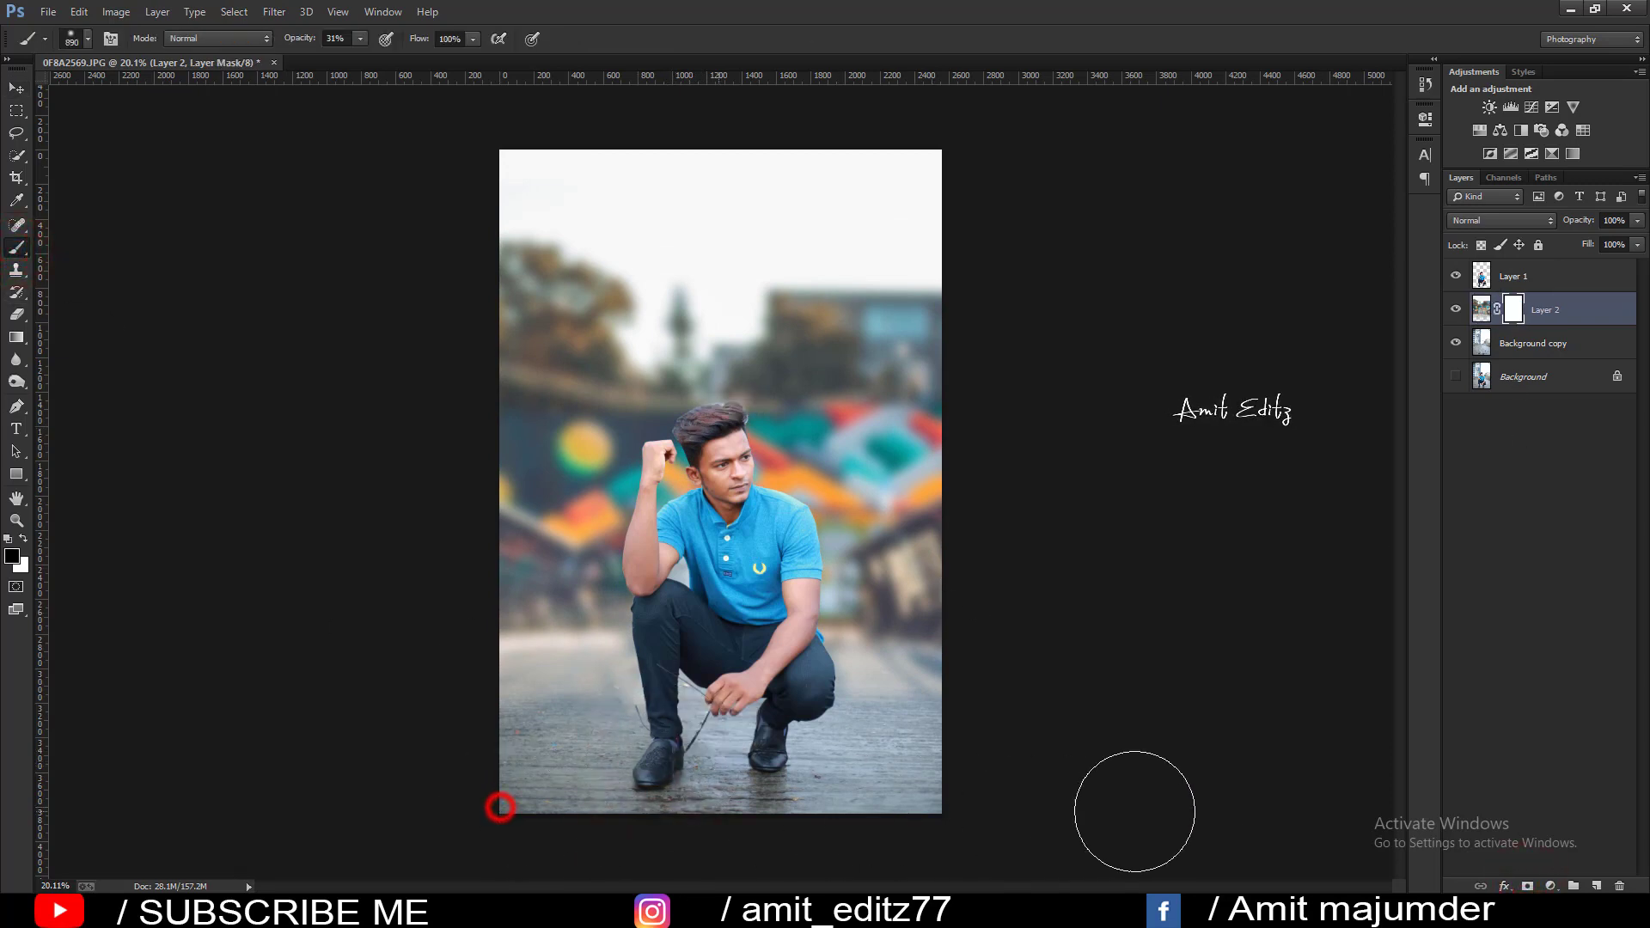
click(336, 47)
text(52)
click(505, 808)
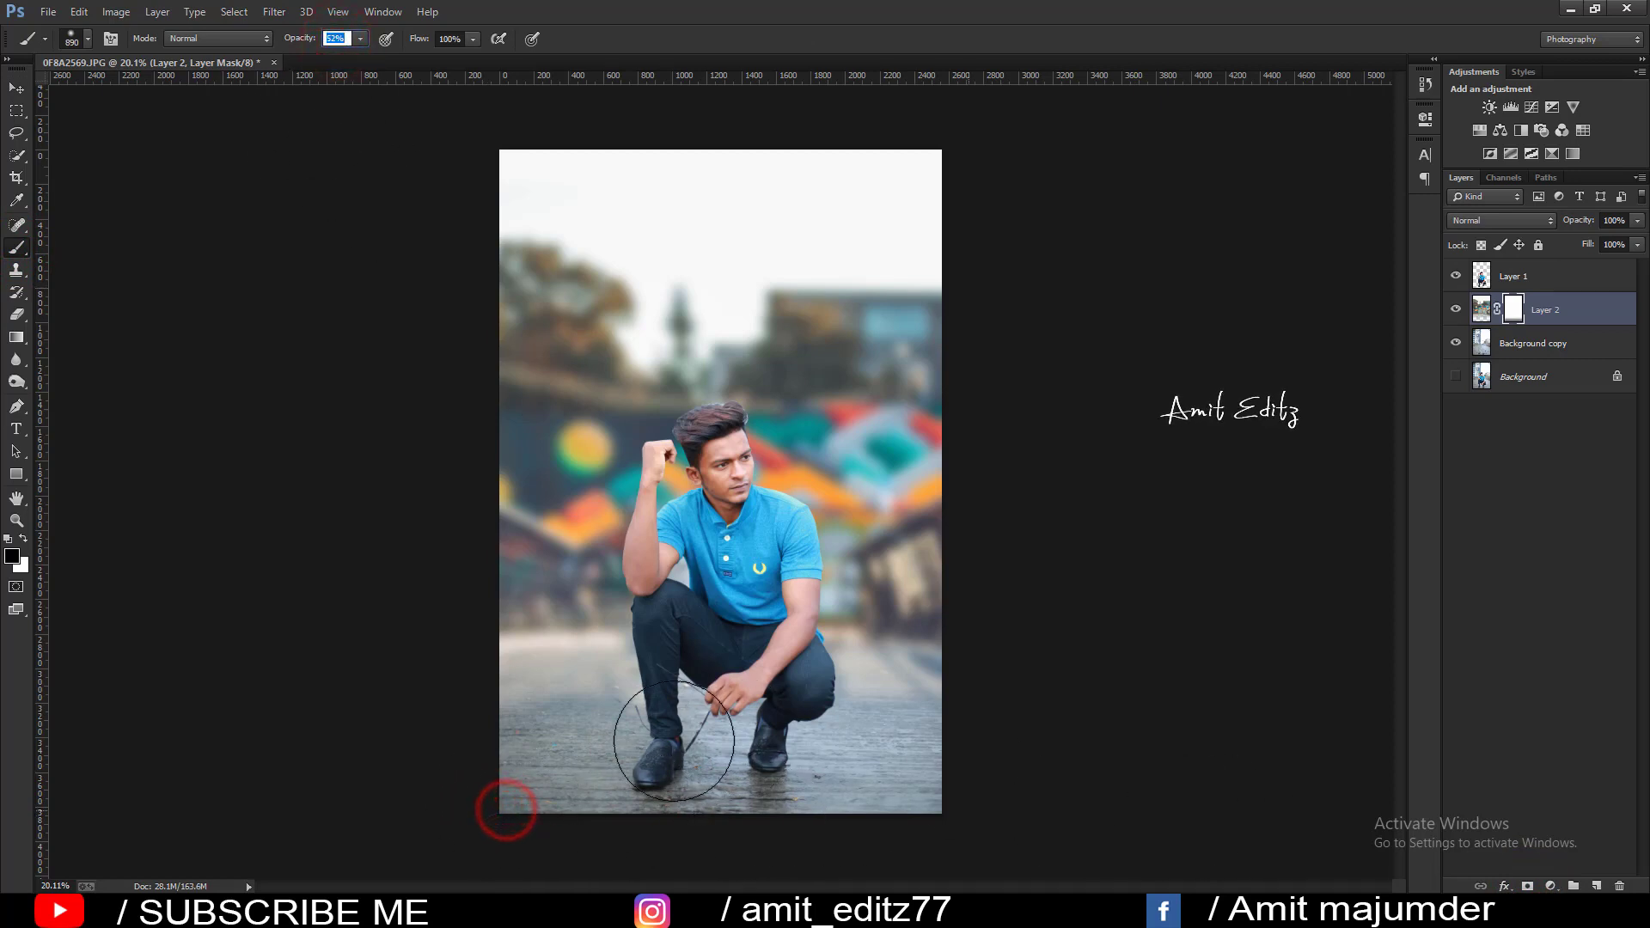
click(497, 699)
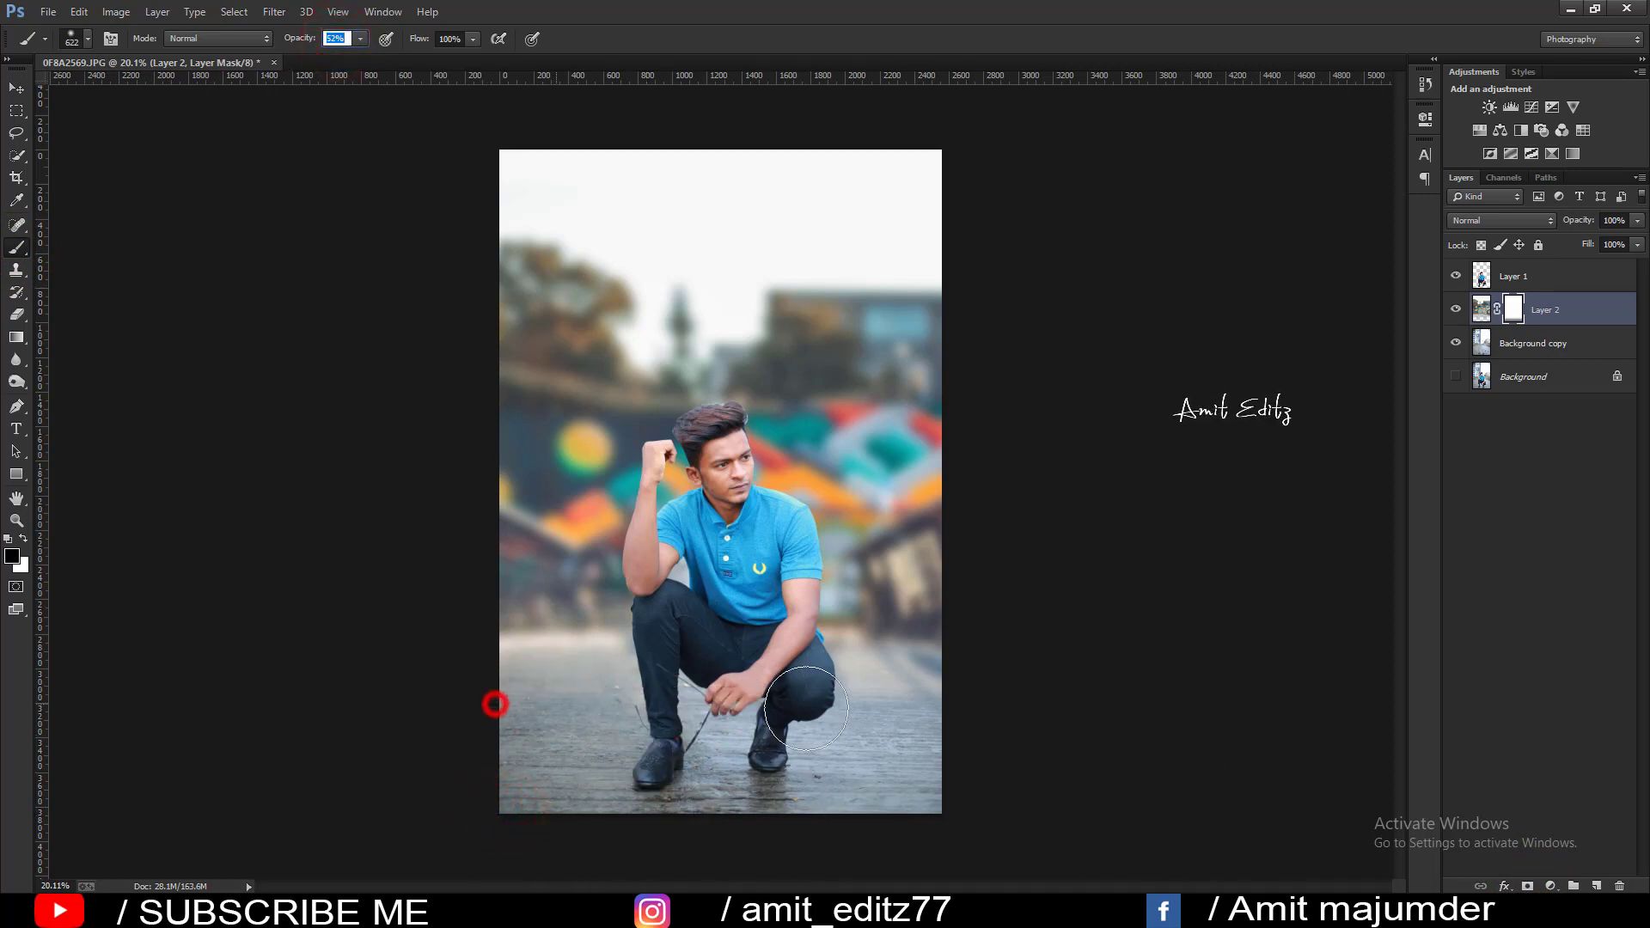
click(578, 707)
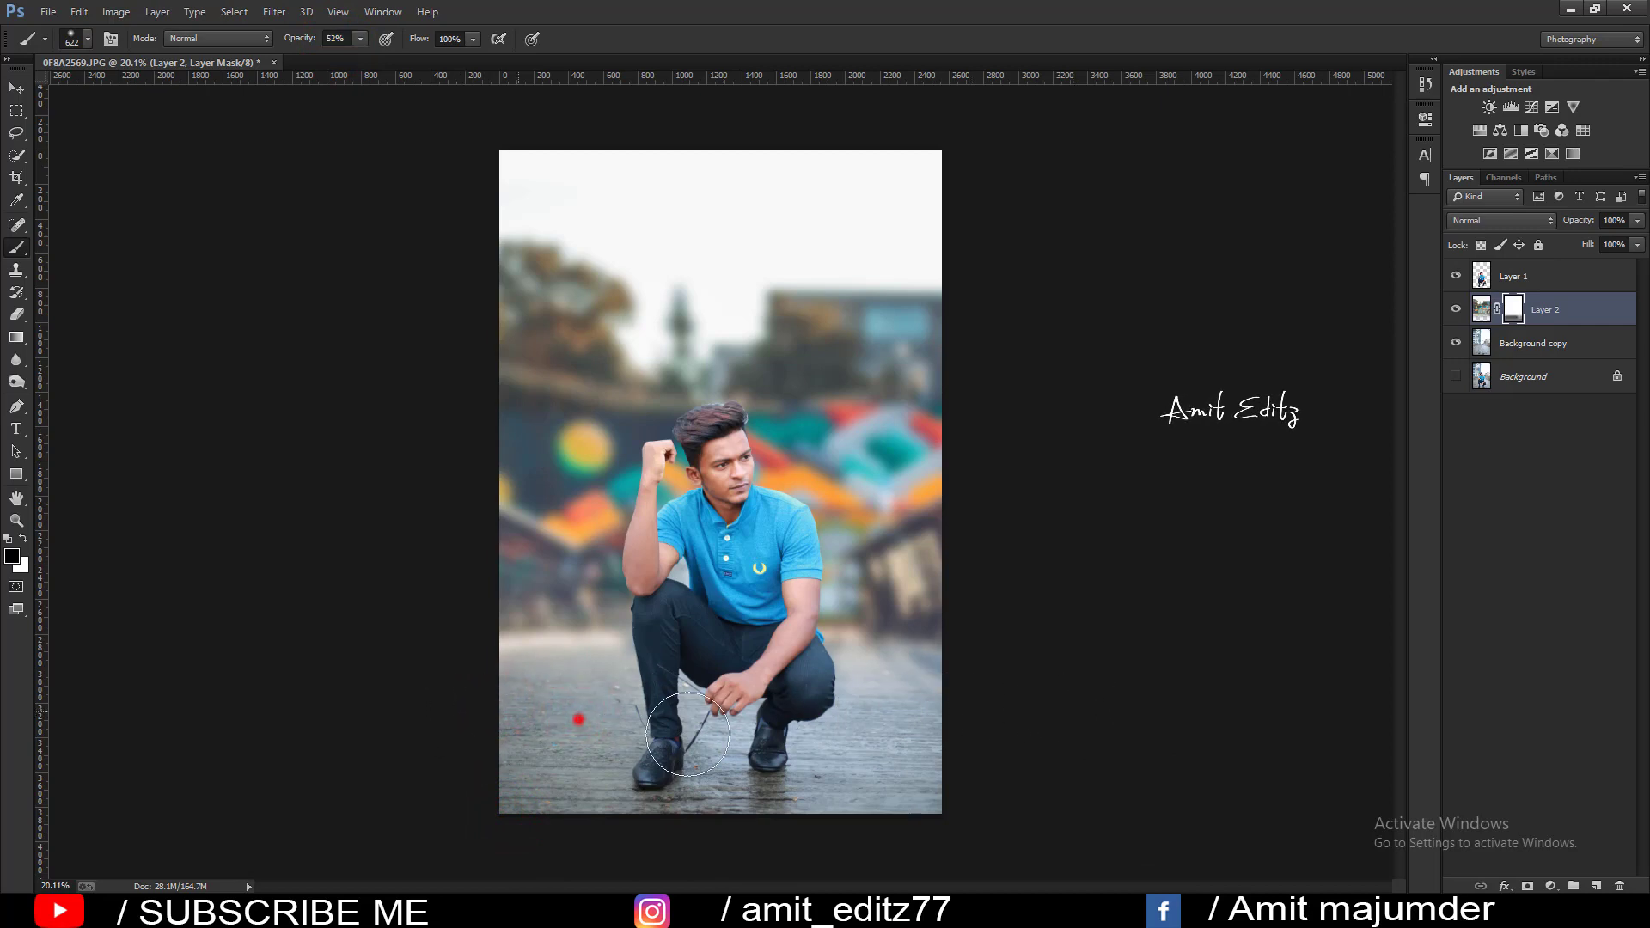
click(674, 802)
right_click(1506, 316)
Apply Layer 2's mask, then trace the gap between the man's arm and shirt on Layer 1.
click(1508, 366)
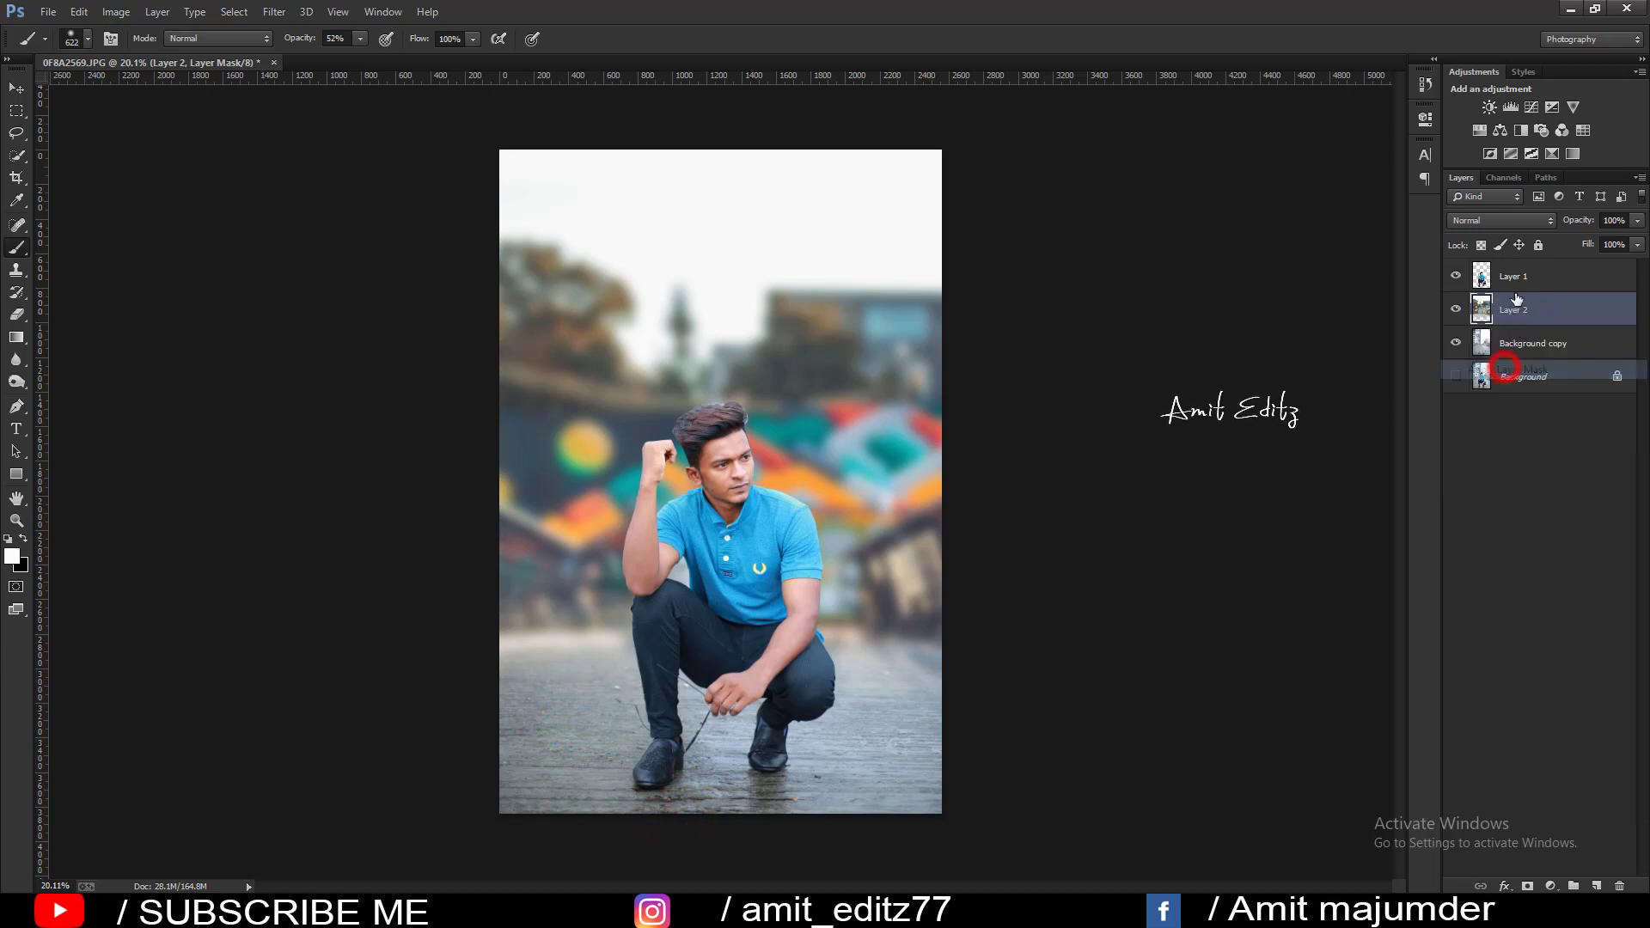
click(1514, 276)
scroll(700, 547, up, 5)
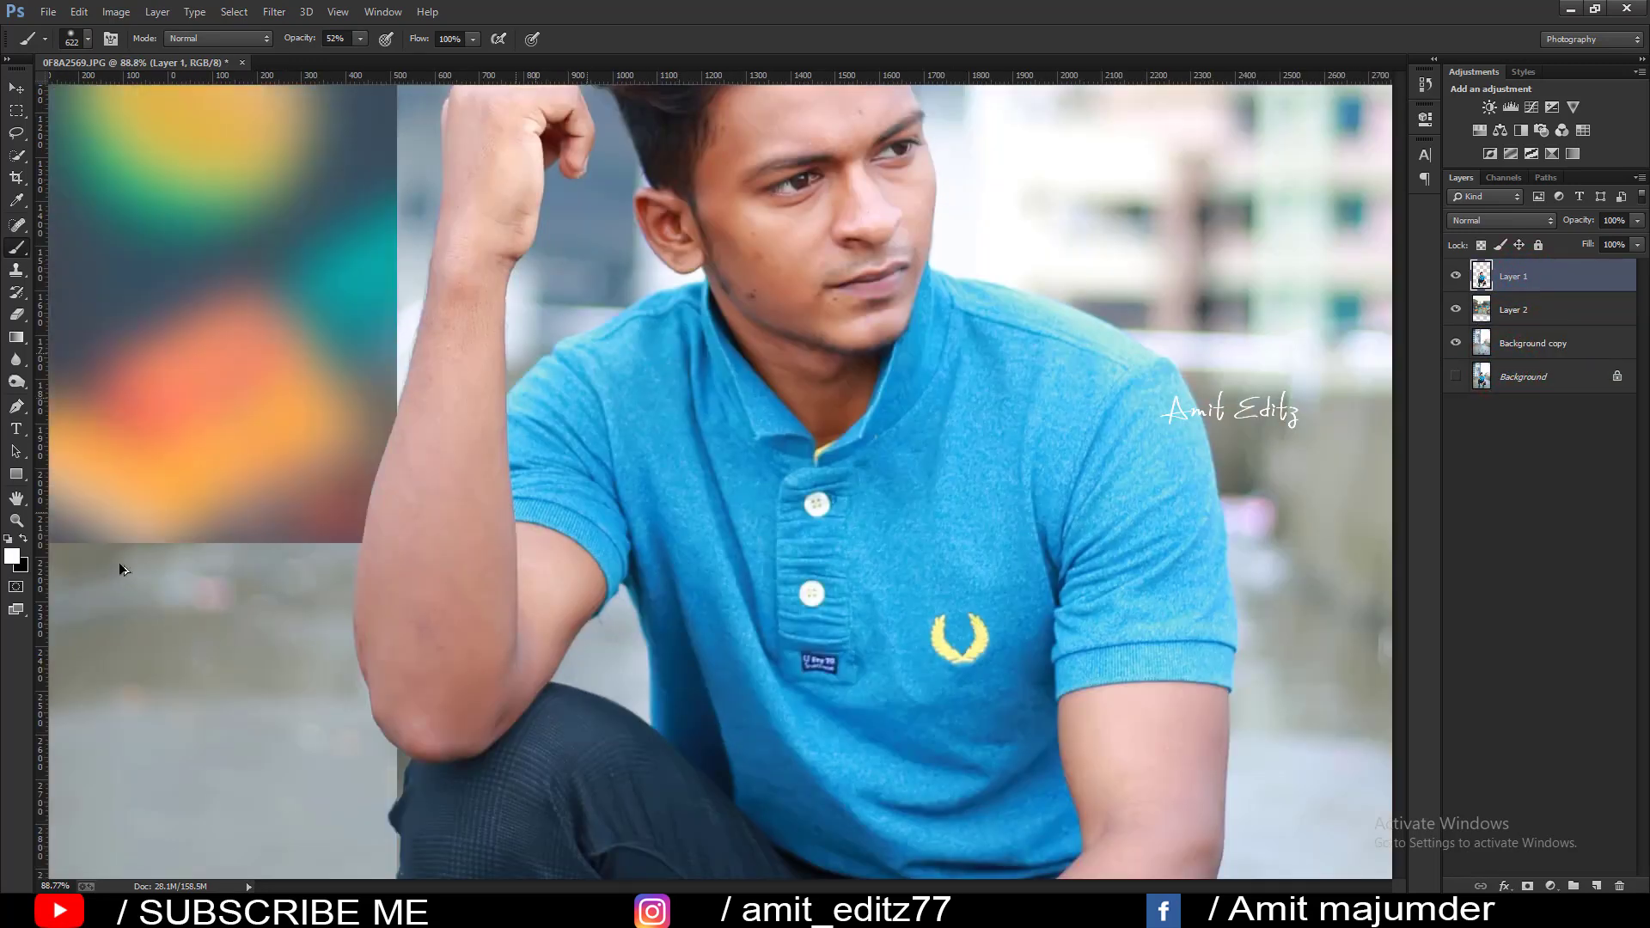
click(16, 406)
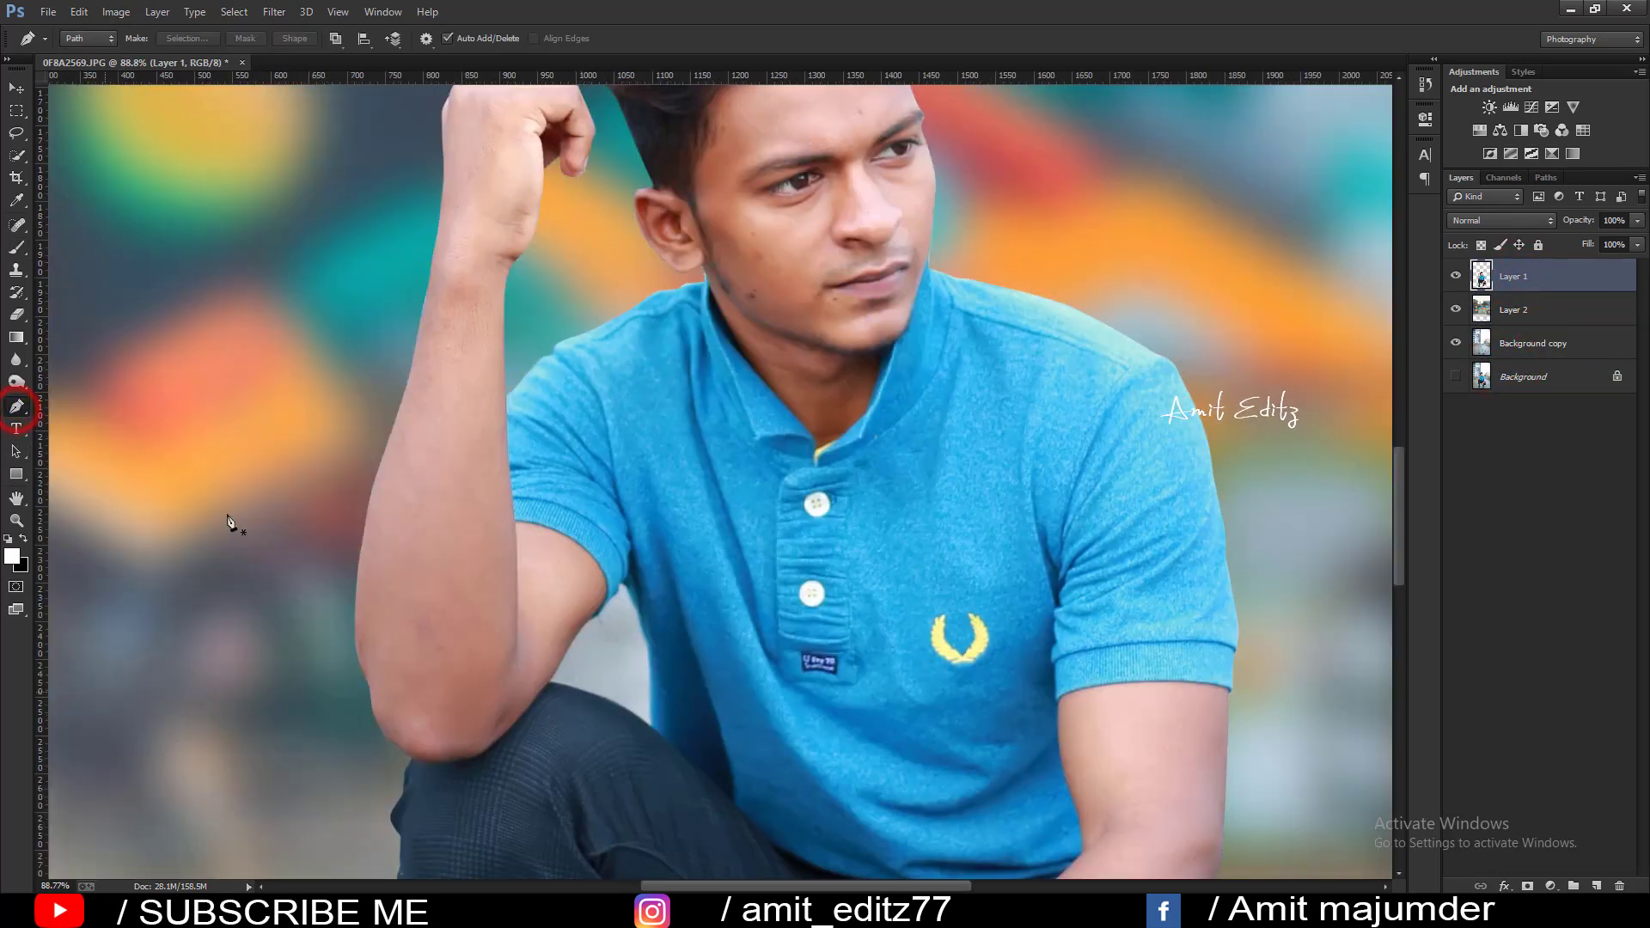
scroll(593, 707, up, 4)
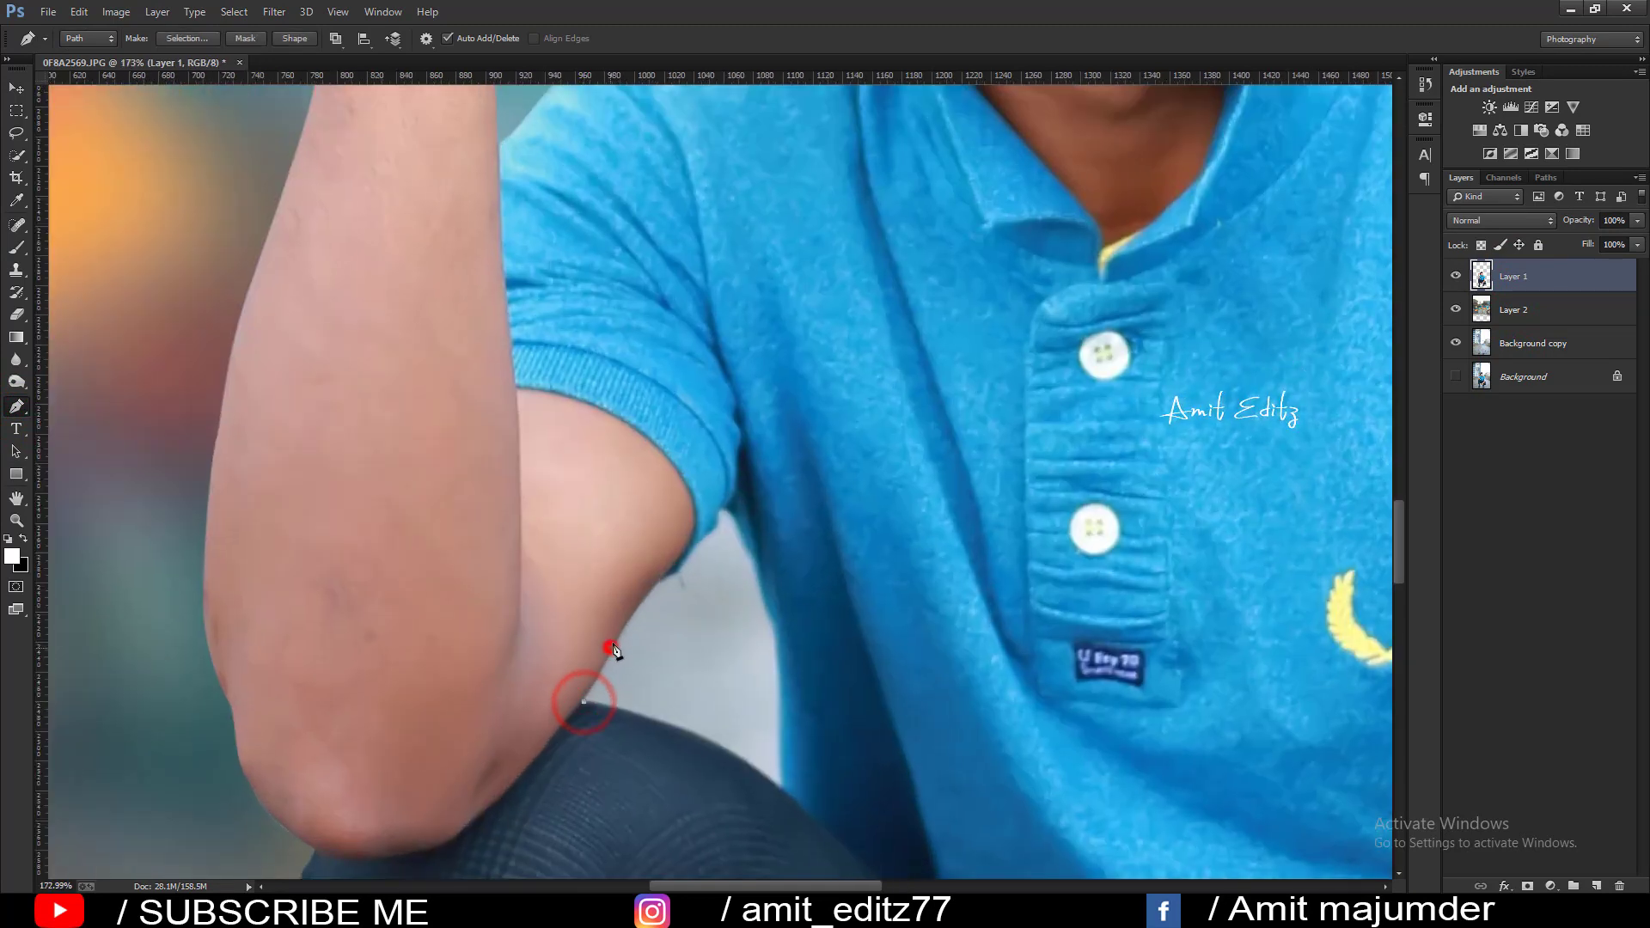
mouse_move(610, 648)
mouse_down()
mouse_move(688, 560)
mouse_move(744, 526)
mouse_move(751, 554)
mouse_up()
click(676, 570)
drag(777, 631, 785, 679)
click(785, 791)
Turn the arm-gap path into a selection and delete the grey background inside it.
right_click(667, 628)
click(729, 281)
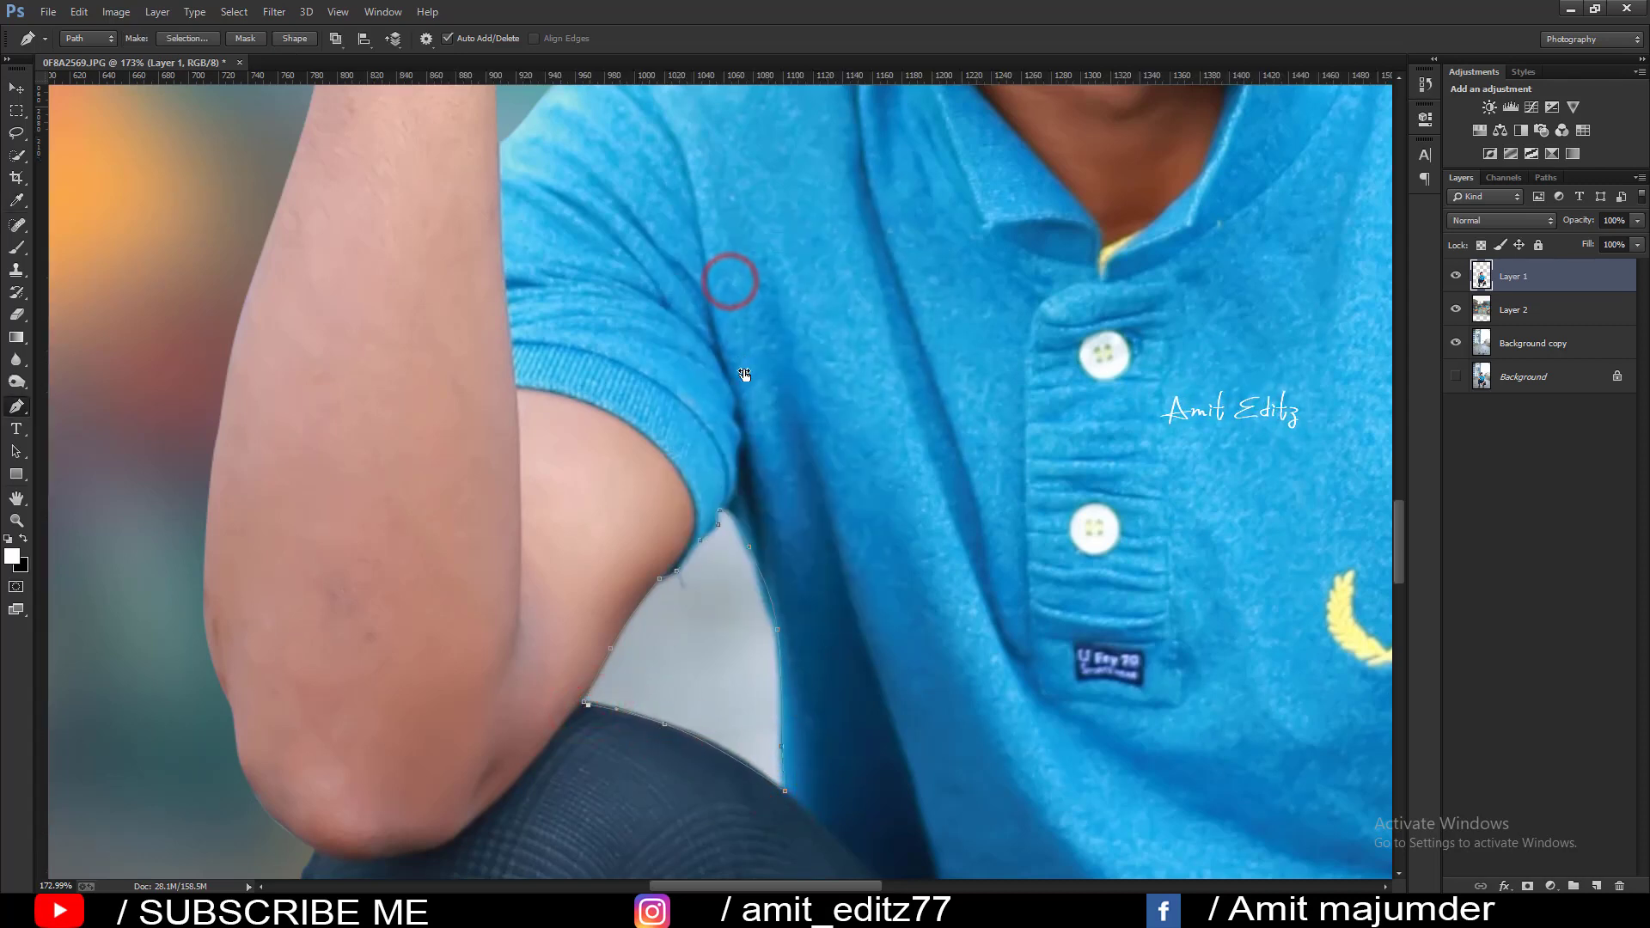
key(Delete)
scroll(815, 438, down, 2)
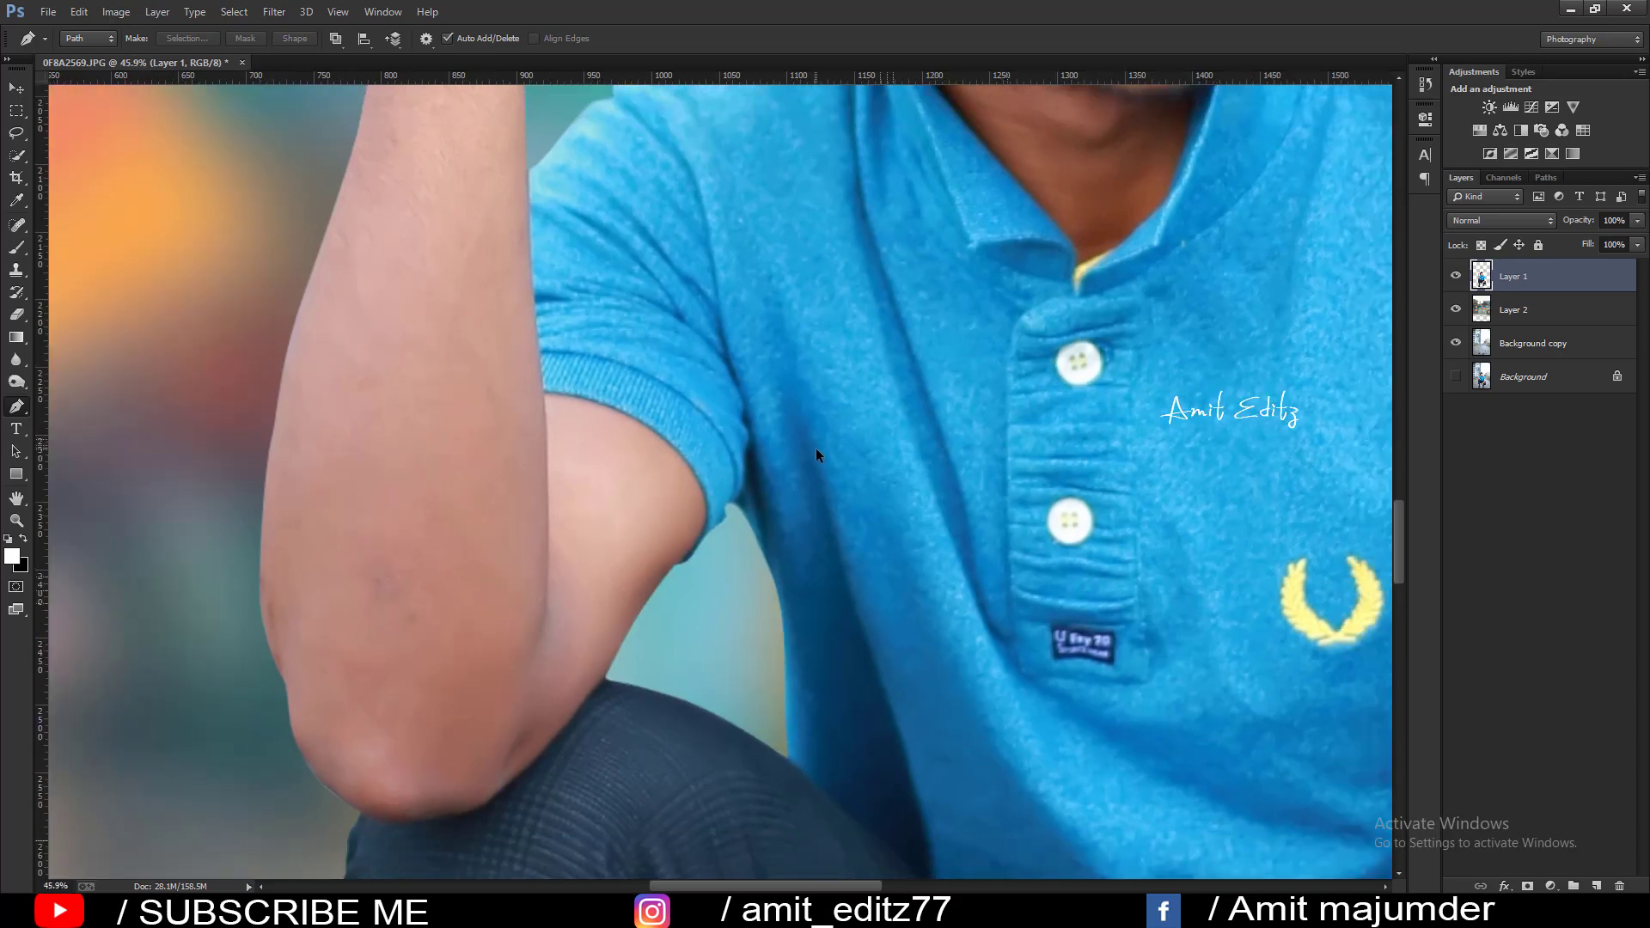
scroll(817, 447, down, 4)
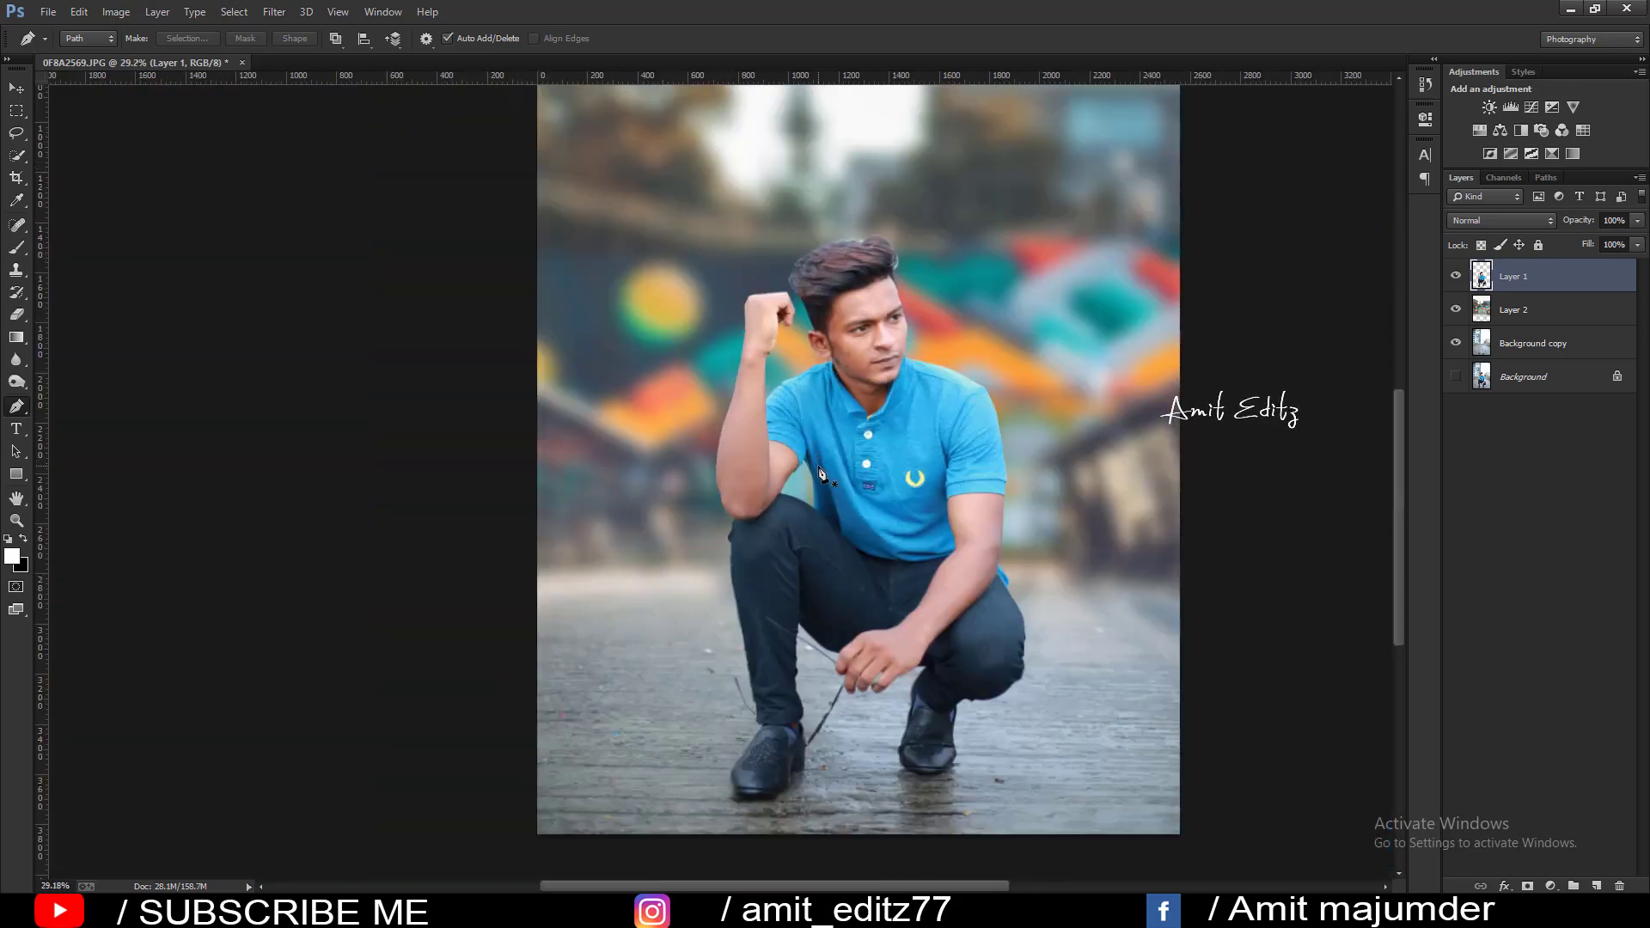
scroll(889, 241, up, 2)
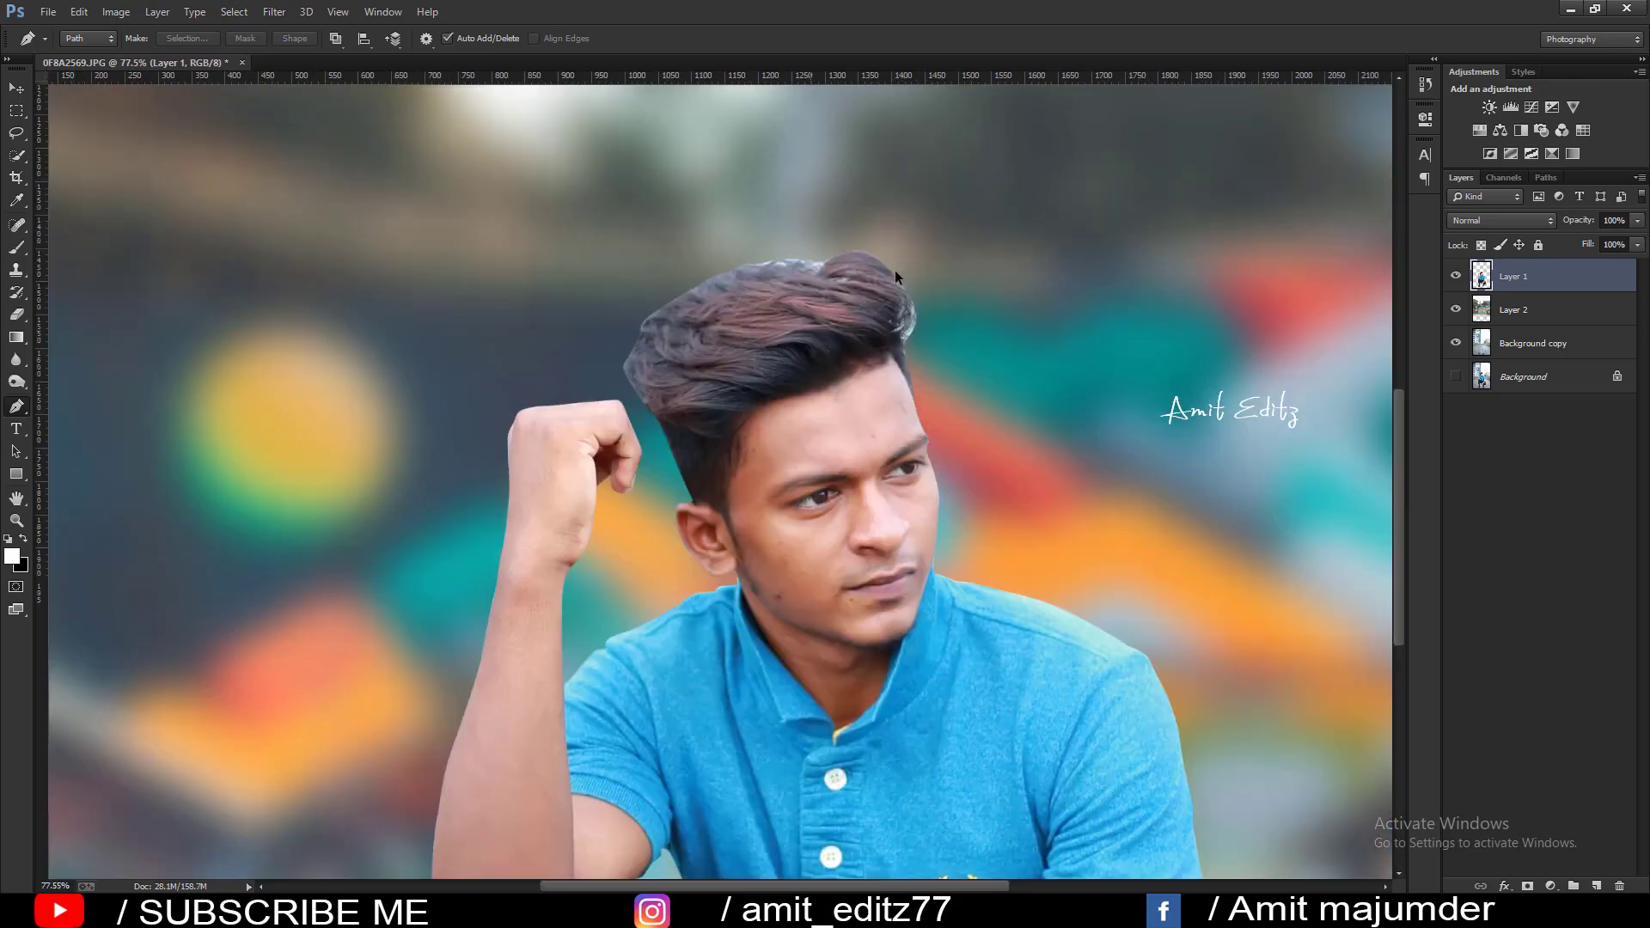
scroll(895, 270, up, 2)
scroll(902, 344, up, 1)
click(916, 406)
scroll(789, 440, up, 2)
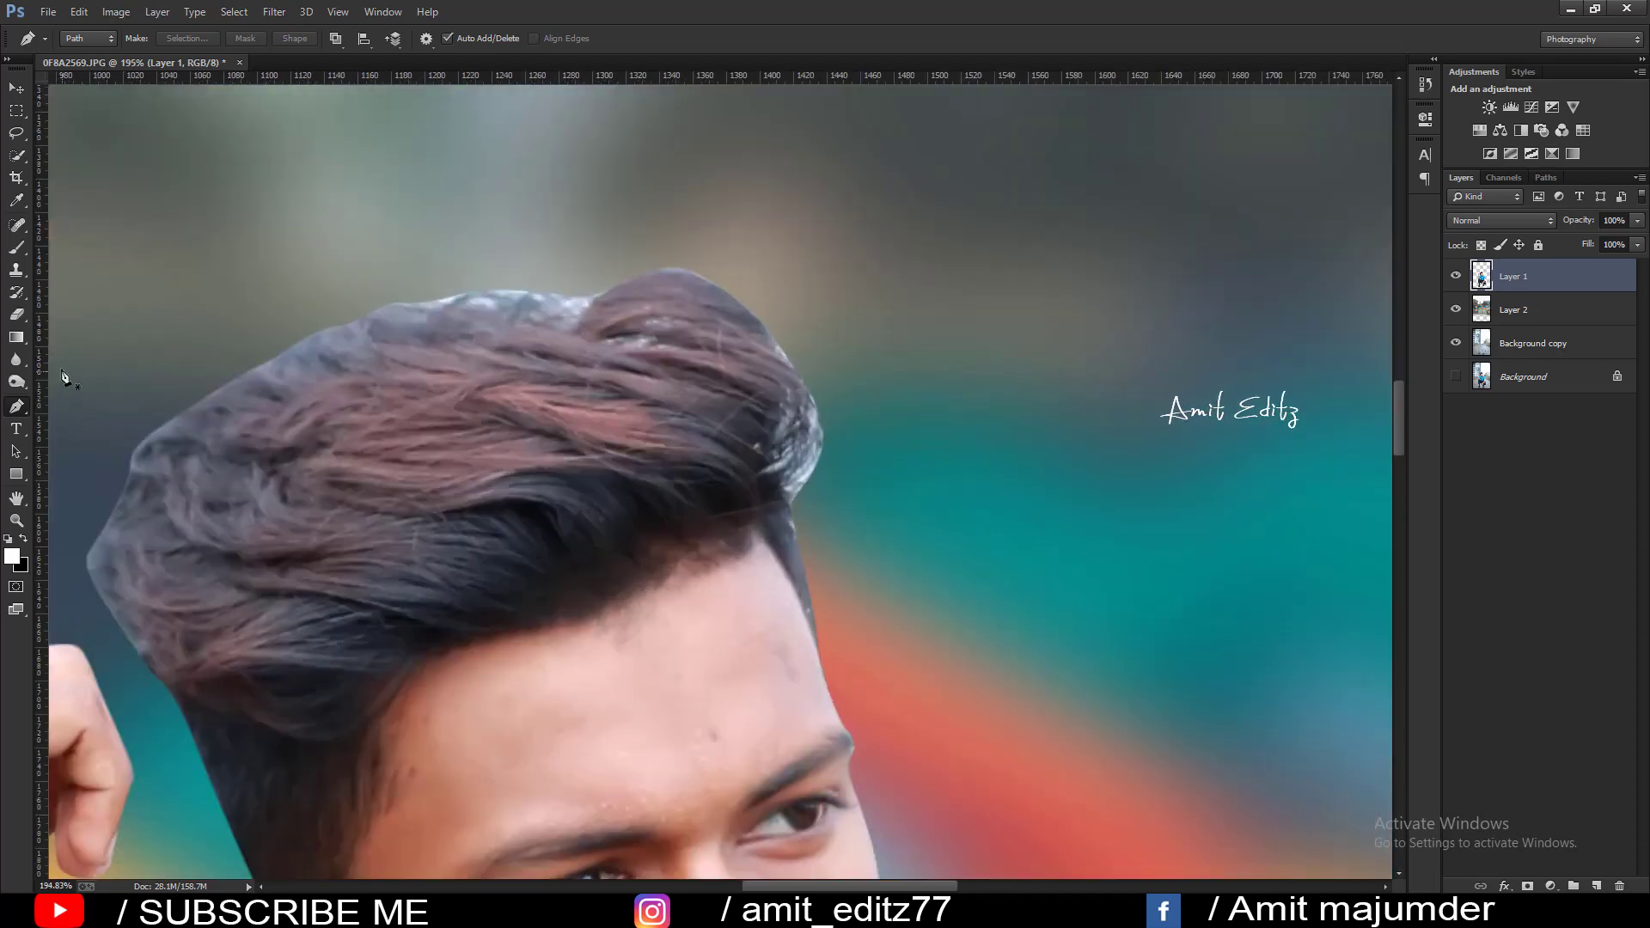
Smudge the right hair edge and crown into wisps with a 28 px Smudge brush.
right_click(16, 359)
click(55, 385)
right_click(495, 404)
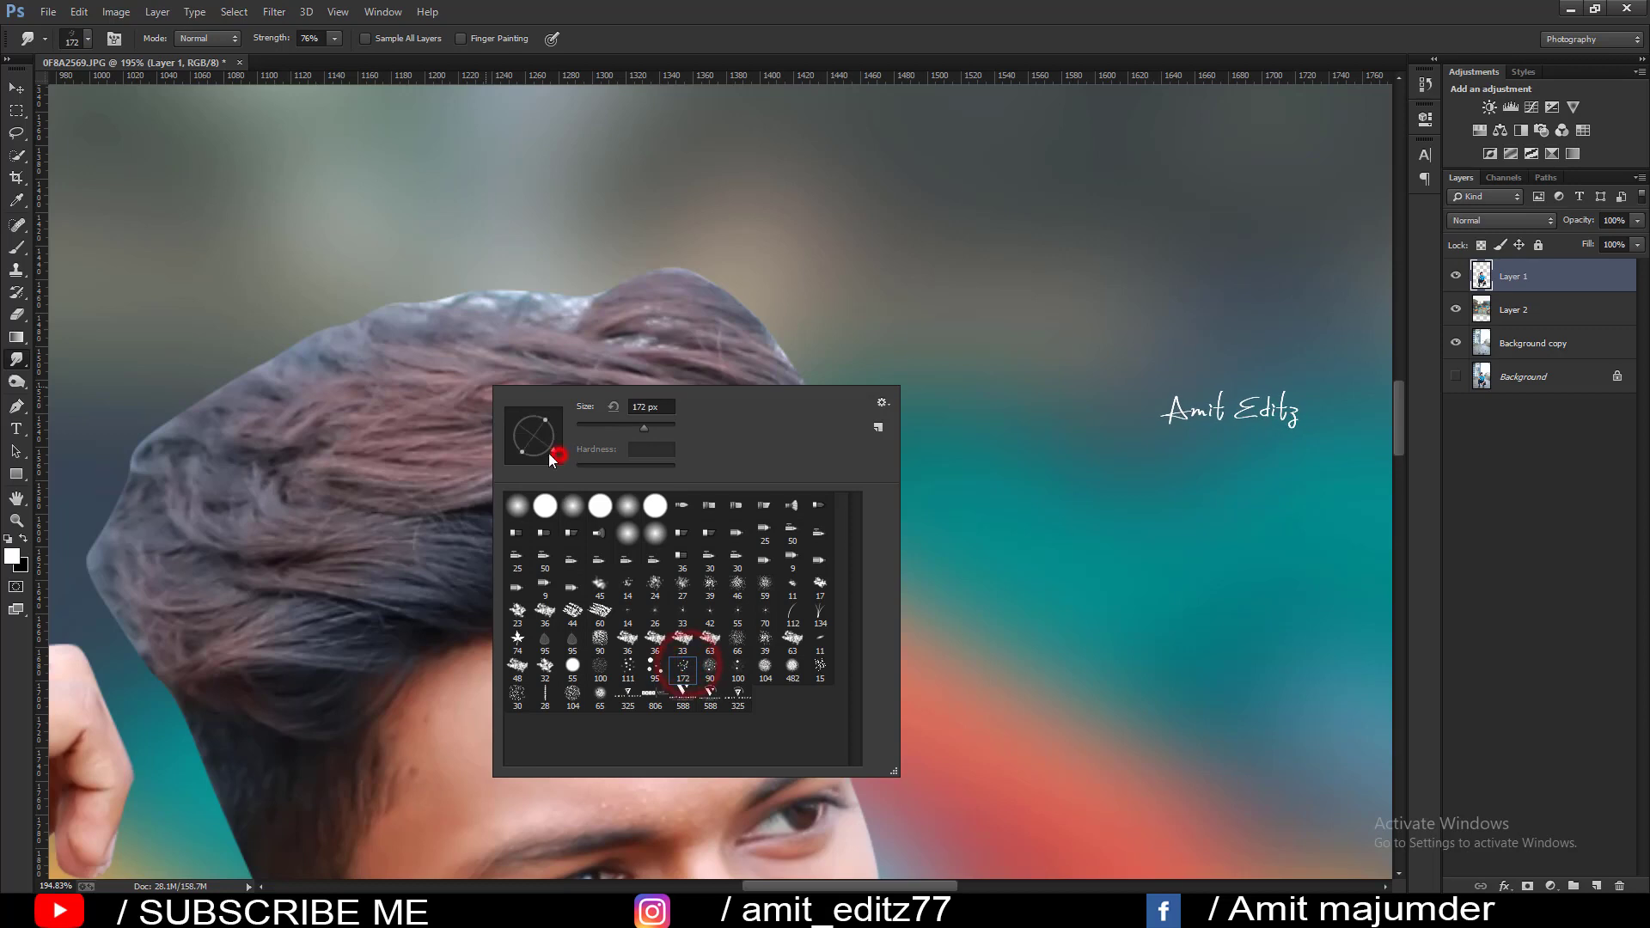
drag(549, 452, 486, 452)
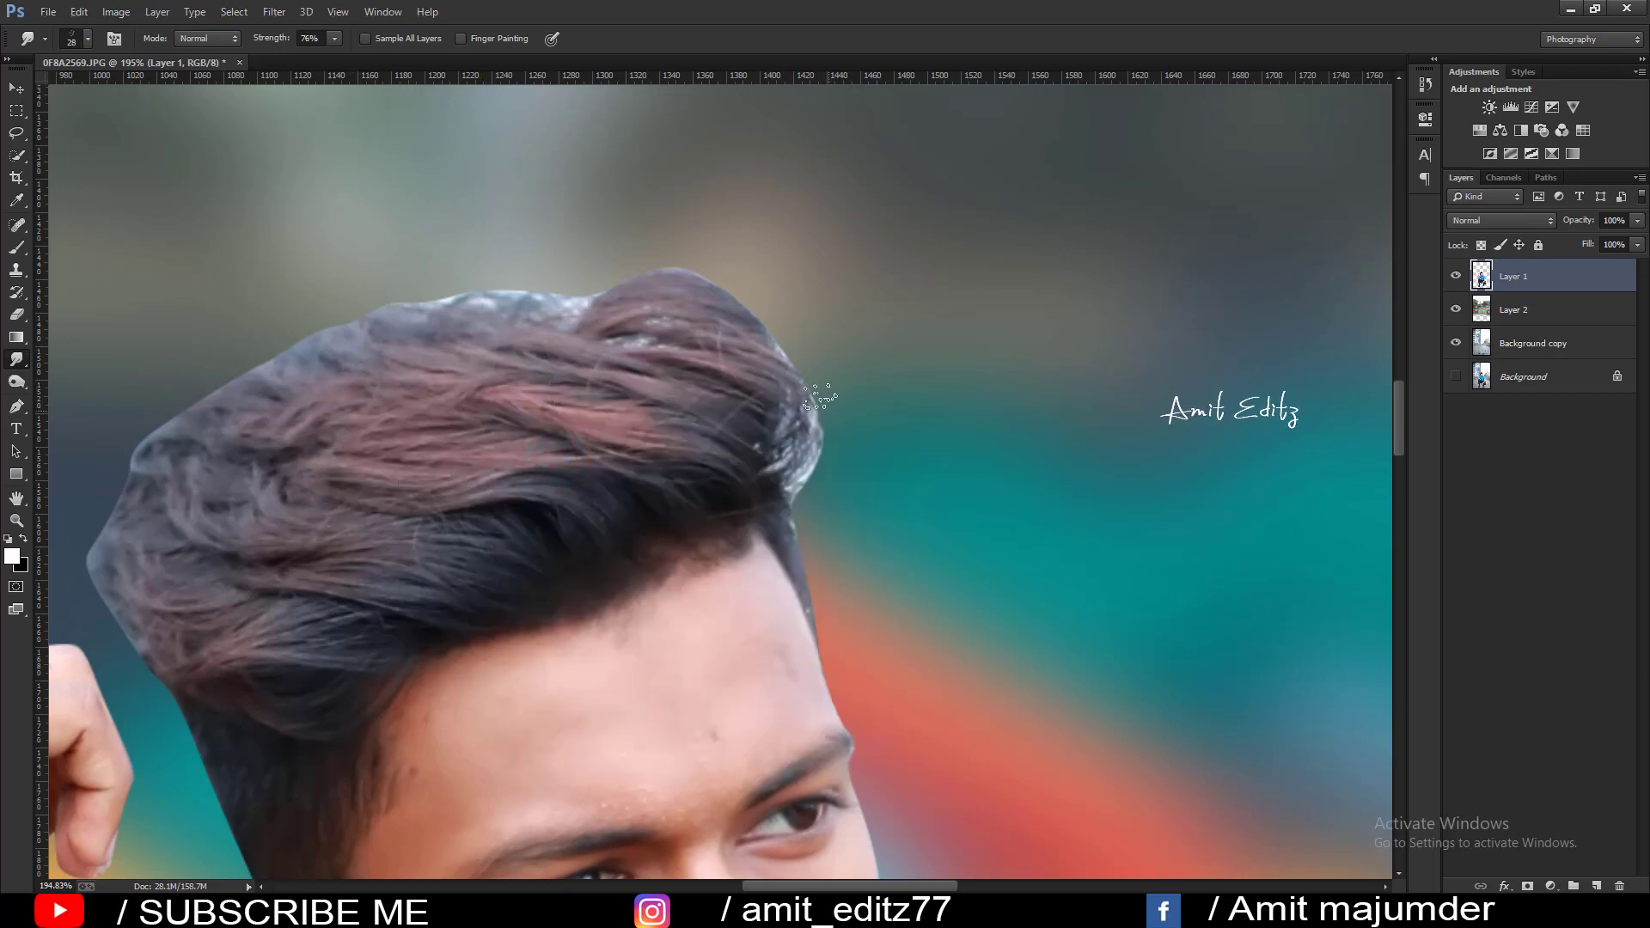
drag(800, 368, 830, 457)
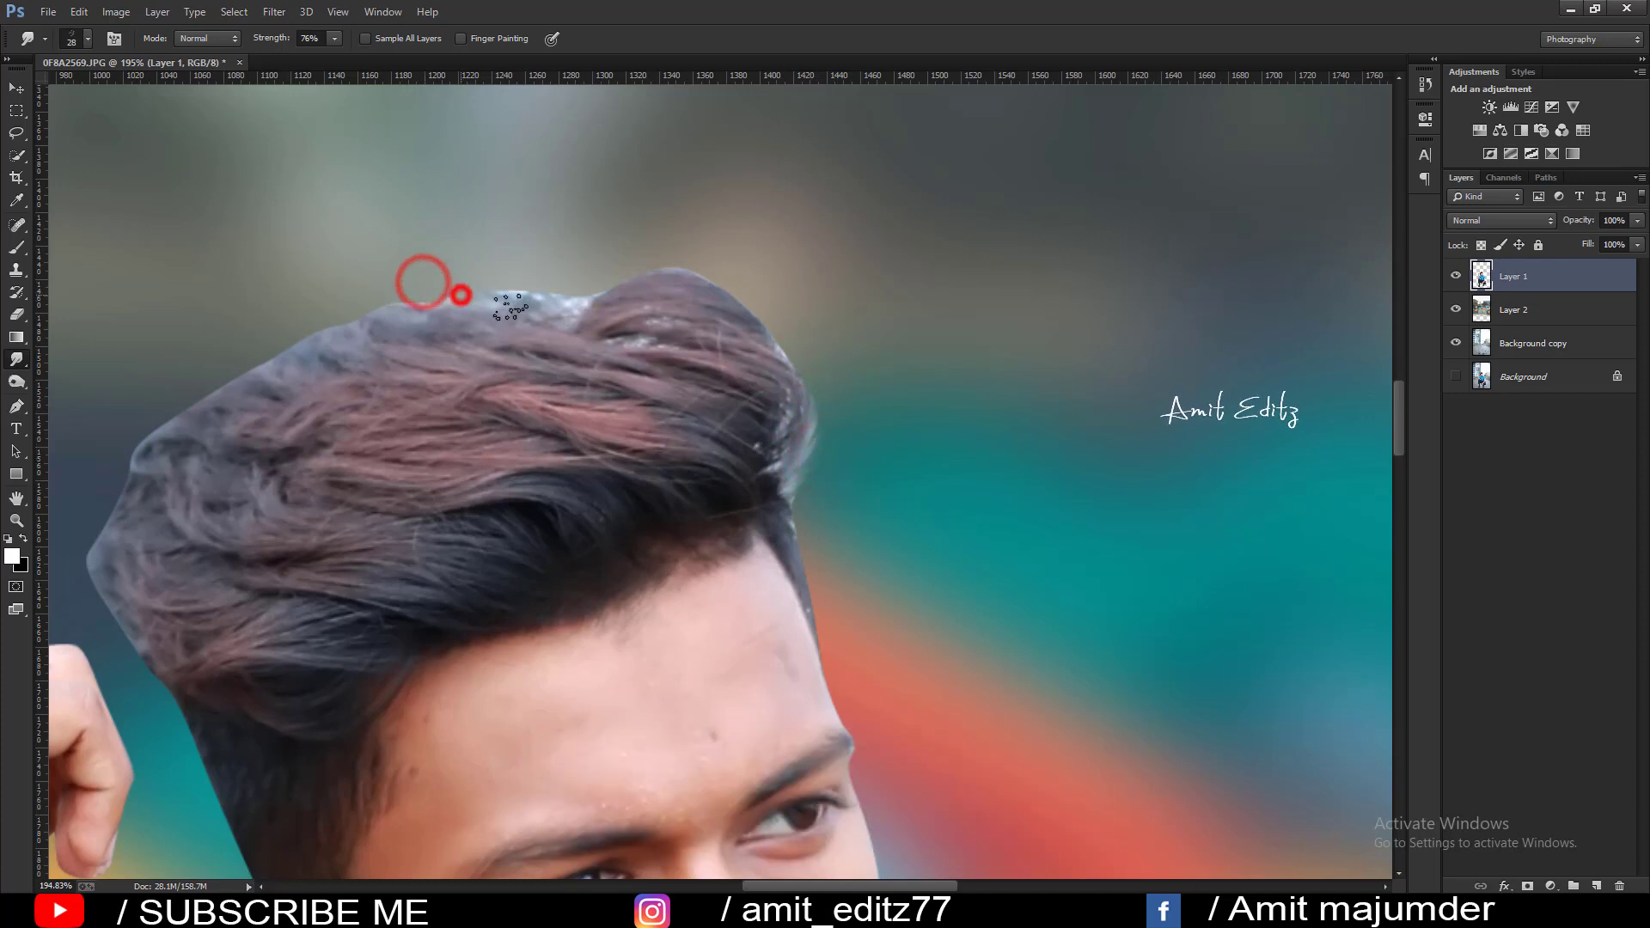
drag(486, 306, 574, 307)
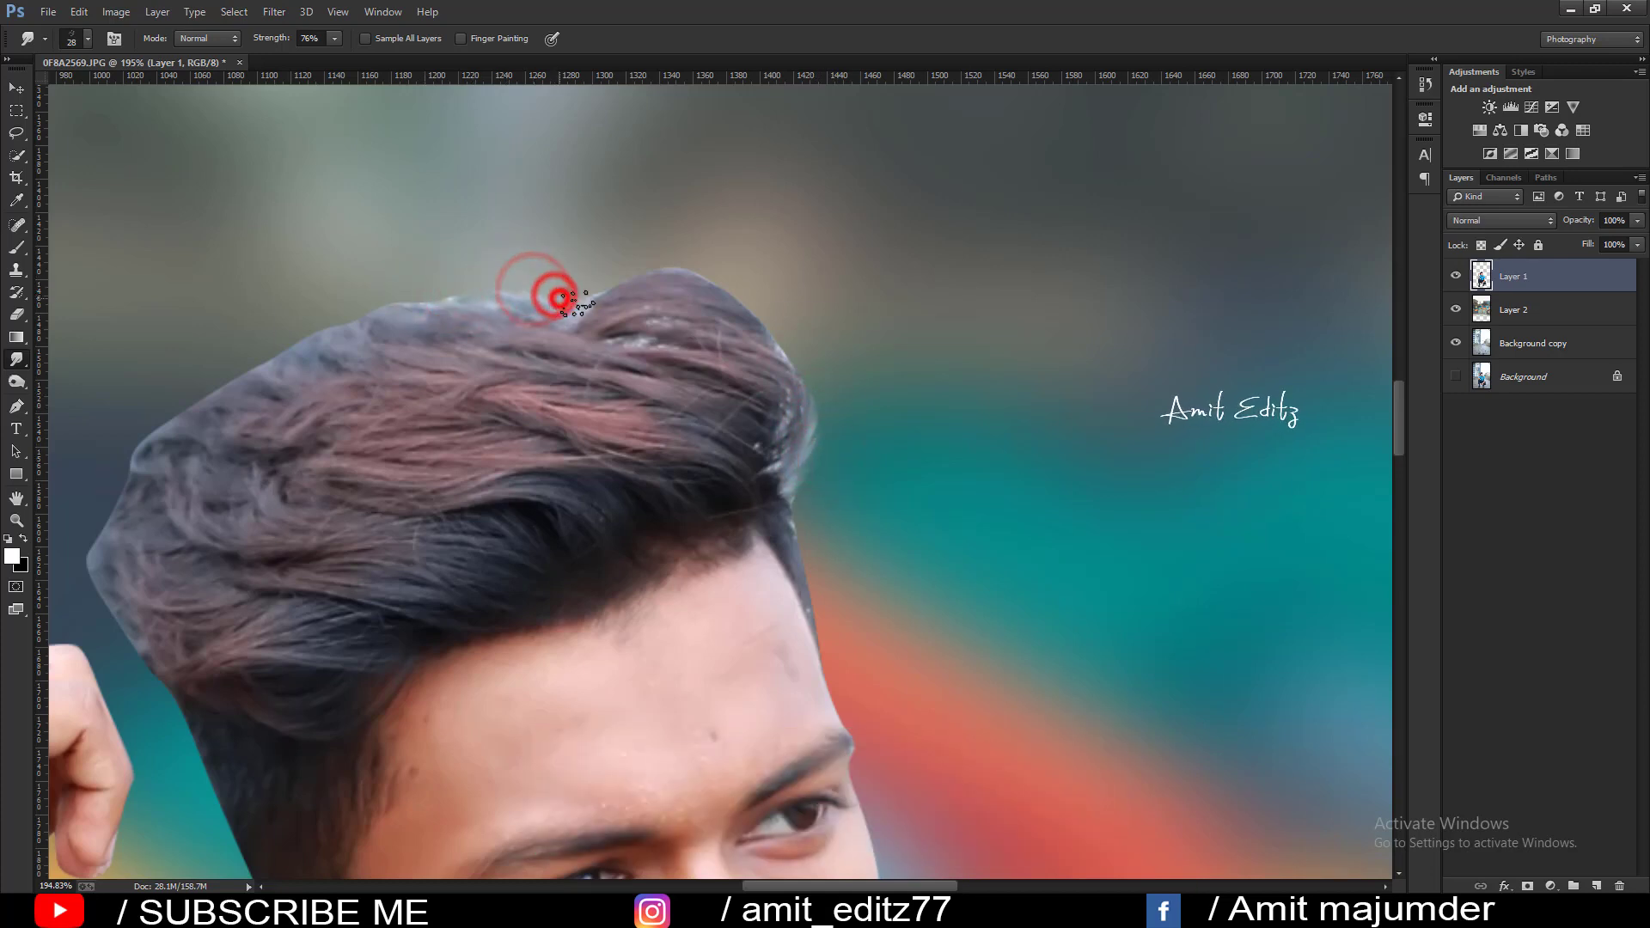
mouse_move(758, 477)
mouse_down()
mouse_move(821, 434)
mouse_move(778, 442)
mouse_up()
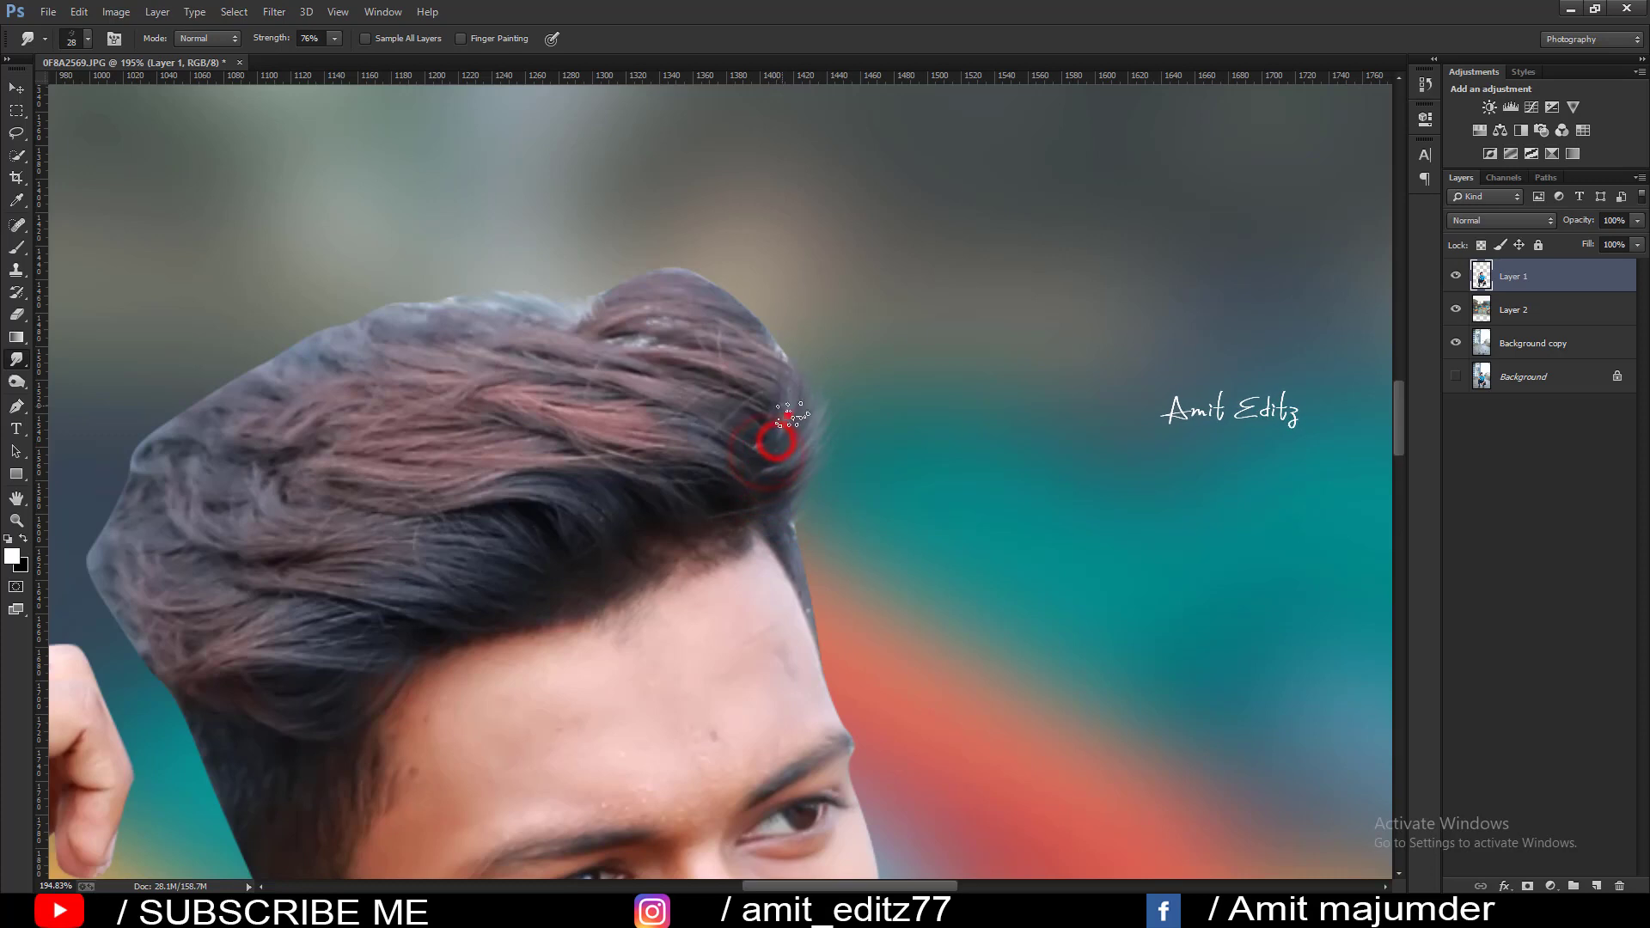
drag(781, 352, 618, 306)
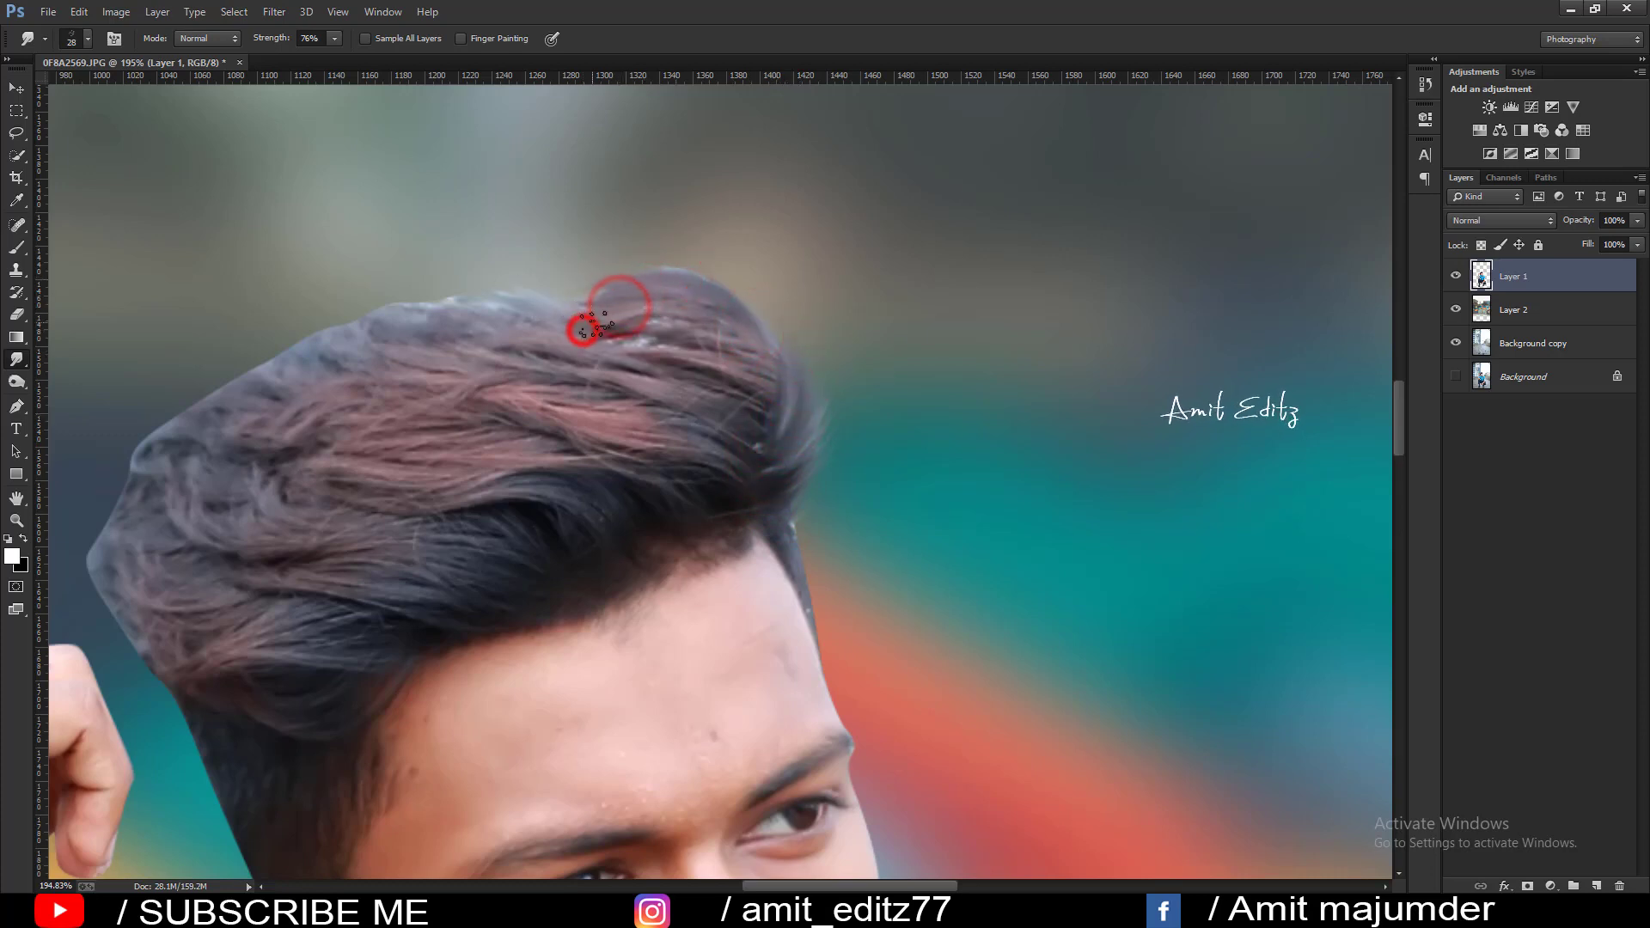
drag(575, 321, 506, 309)
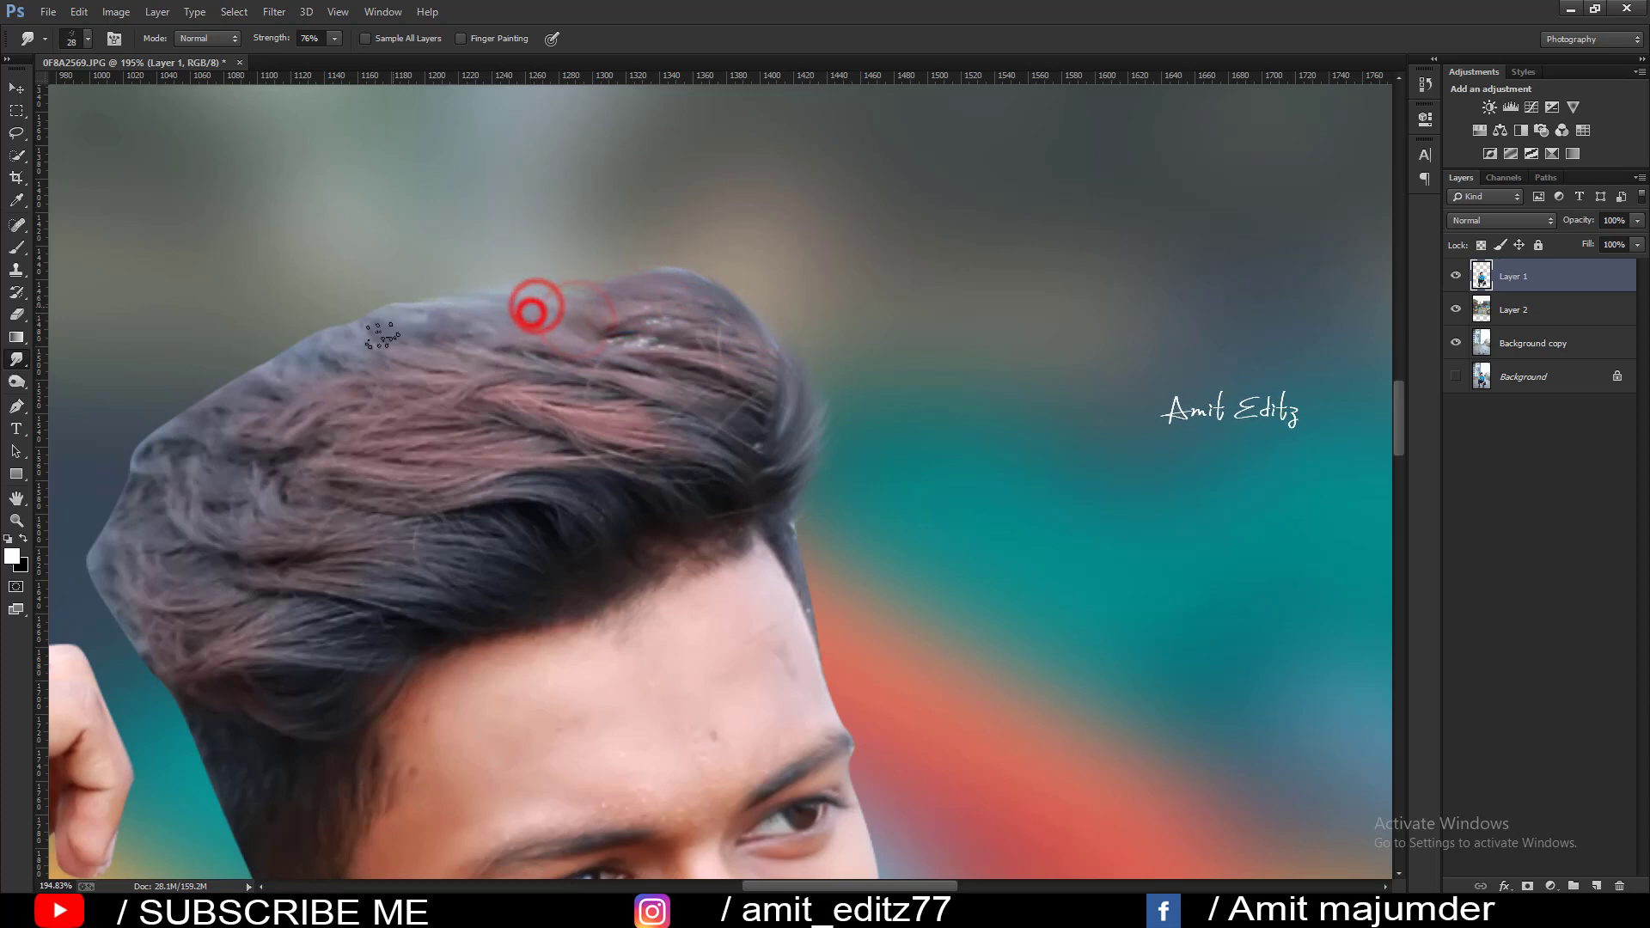
Smudge the hair's left side, top, middle strands and the hairline above the ear.
mouse_move(261, 636)
mouse_down()
mouse_move(529, 580)
mouse_move(410, 578)
mouse_up()
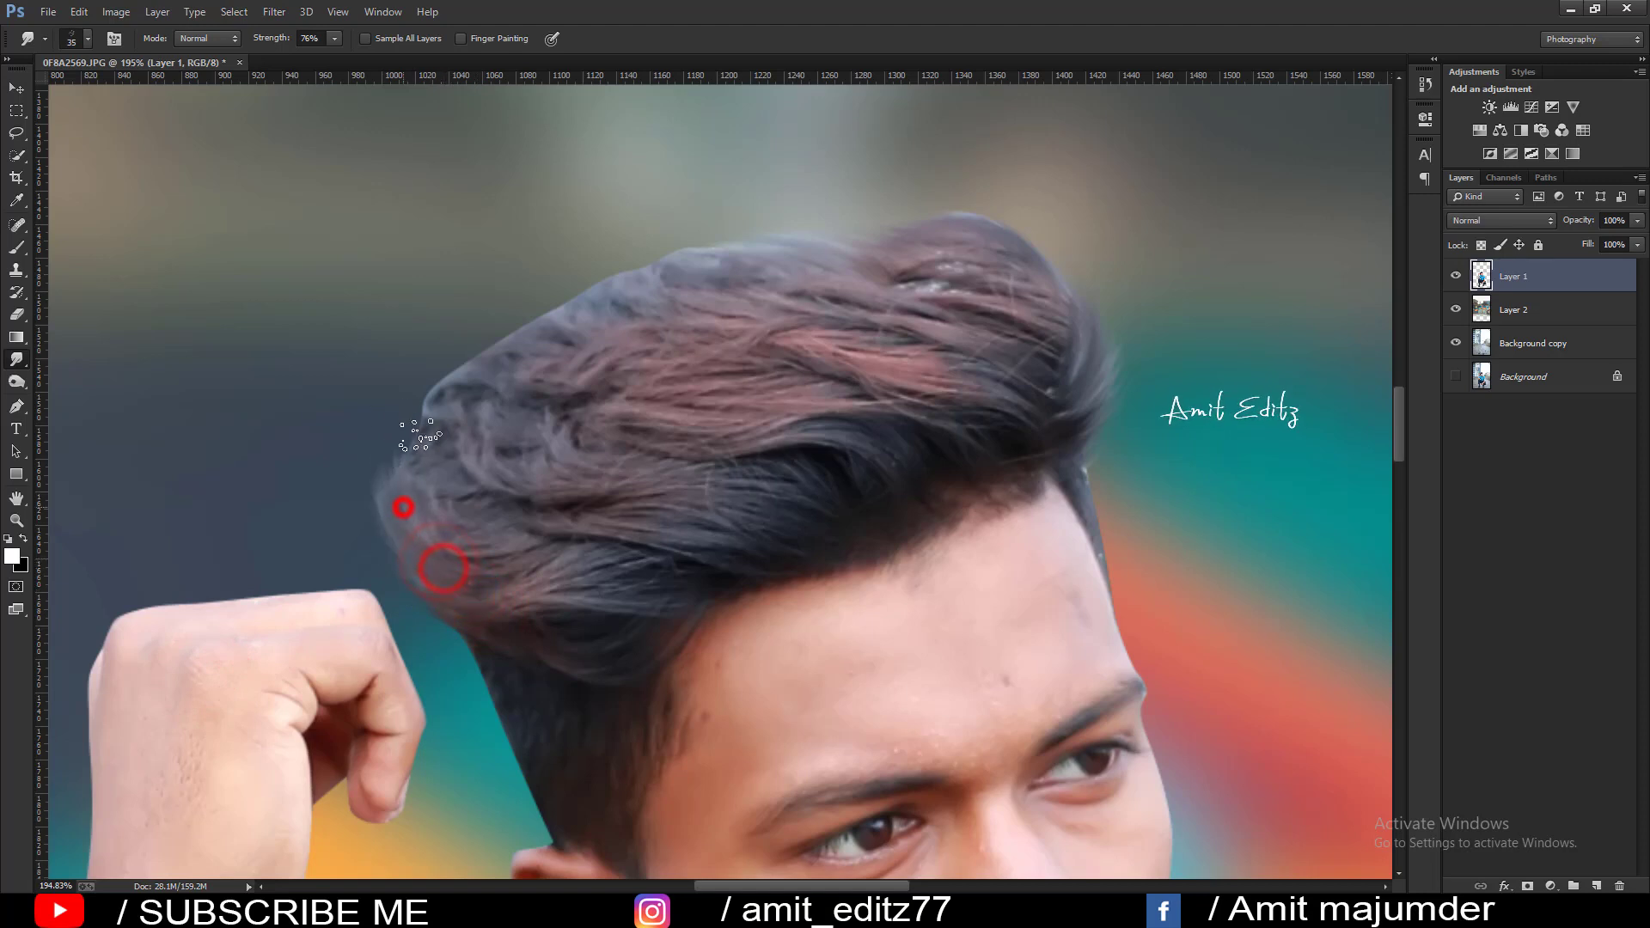
mouse_move(447, 454)
mouse_down()
mouse_move(516, 412)
mouse_move(568, 325)
mouse_move(774, 292)
mouse_move(619, 269)
mouse_up()
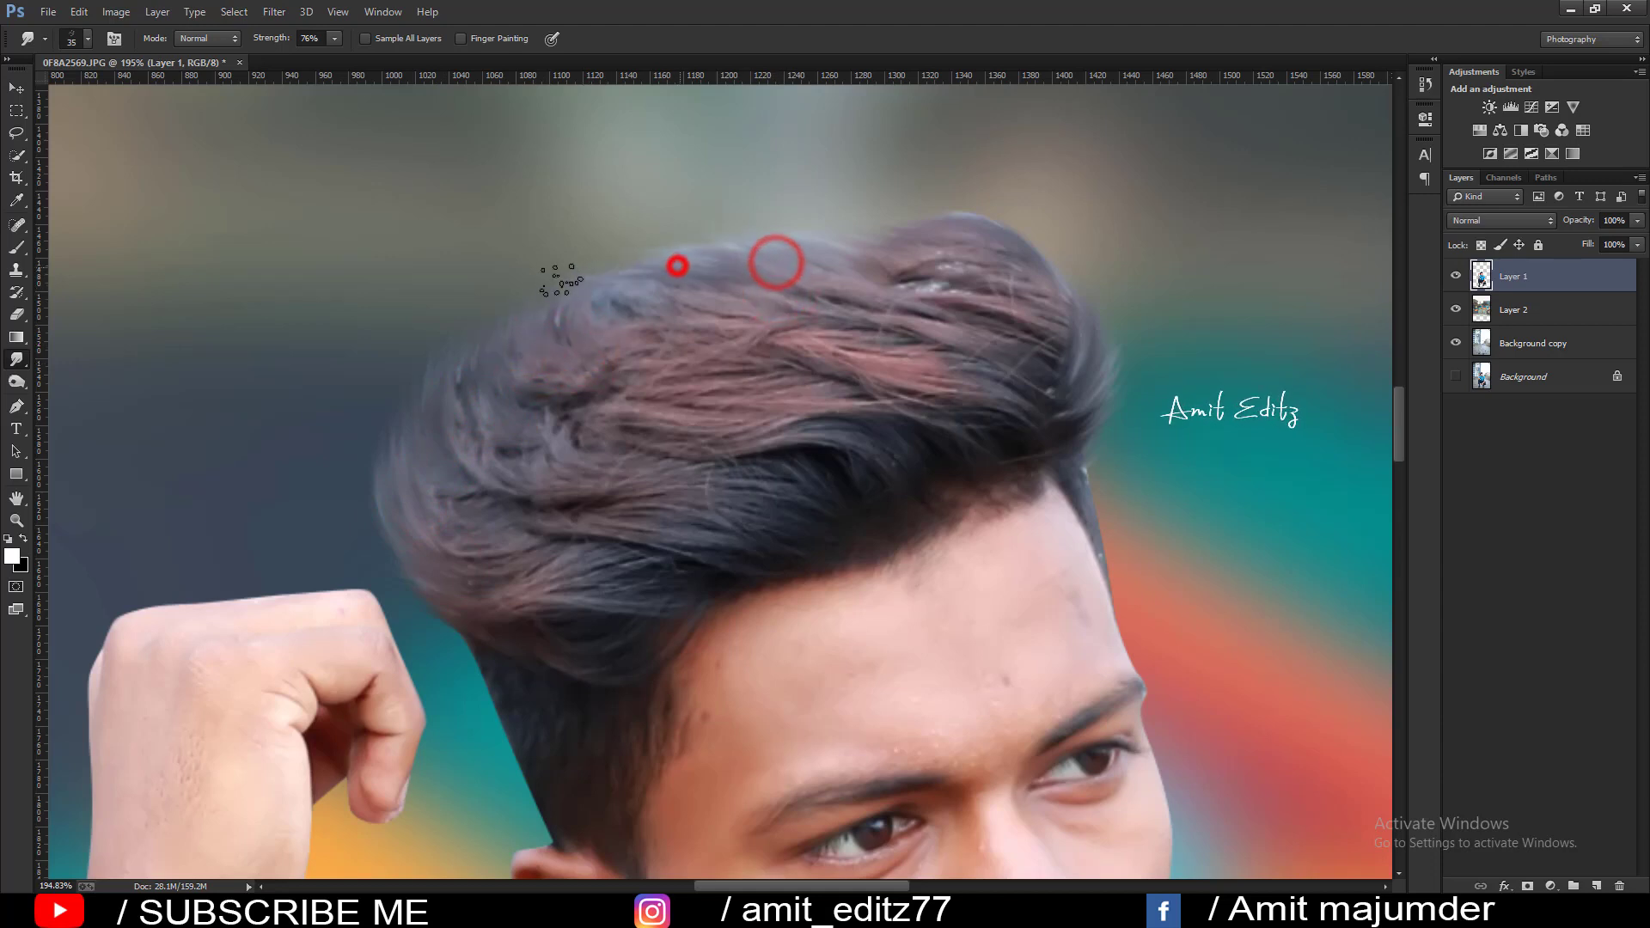
mouse_move(809, 250)
mouse_down()
mouse_move(665, 244)
mouse_move(602, 283)
mouse_up()
drag(578, 364, 494, 430)
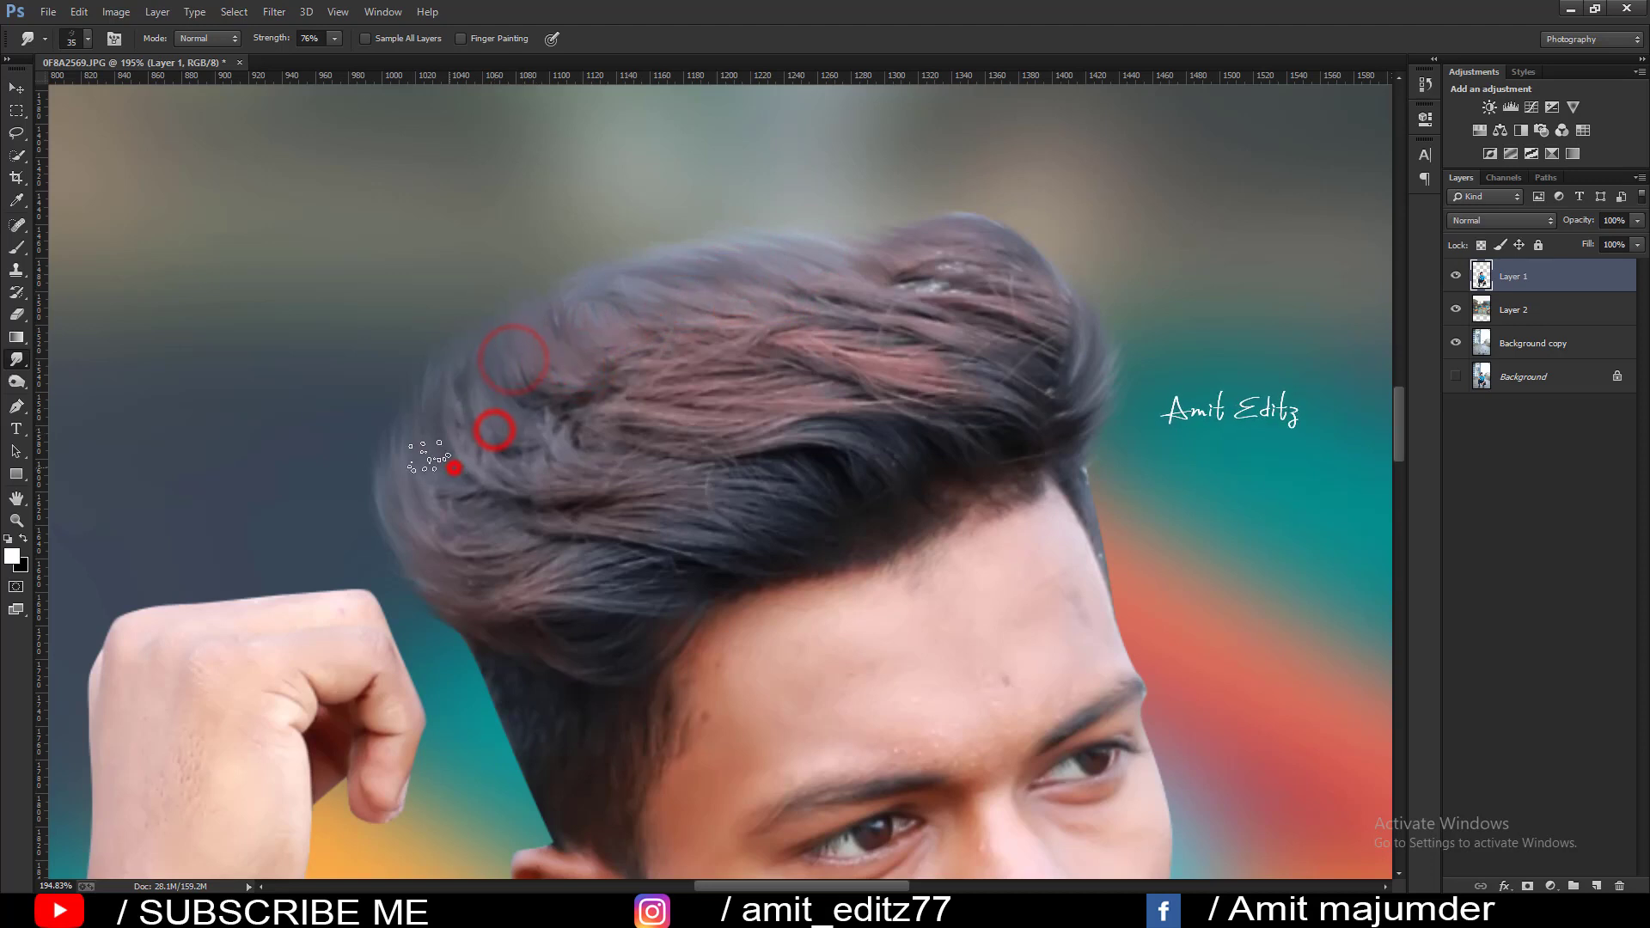
mouse_move(744, 432)
mouse_down()
mouse_move(584, 415)
mouse_move(653, 361)
mouse_up()
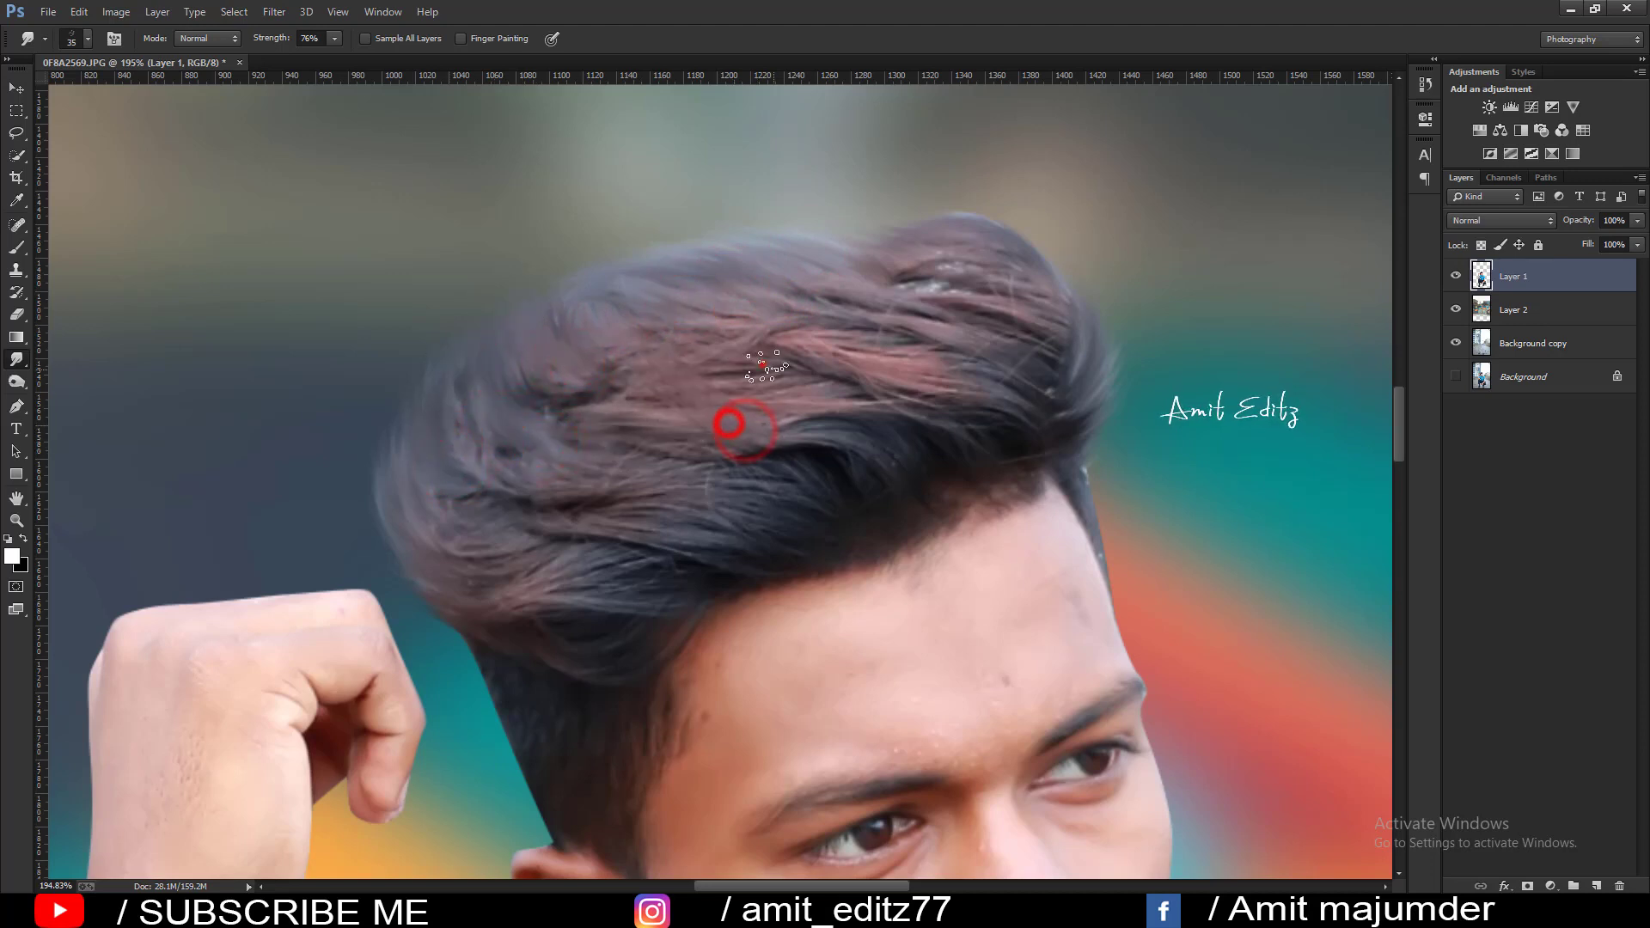
drag(756, 361, 661, 348)
drag(693, 414, 603, 387)
drag(821, 395, 696, 369)
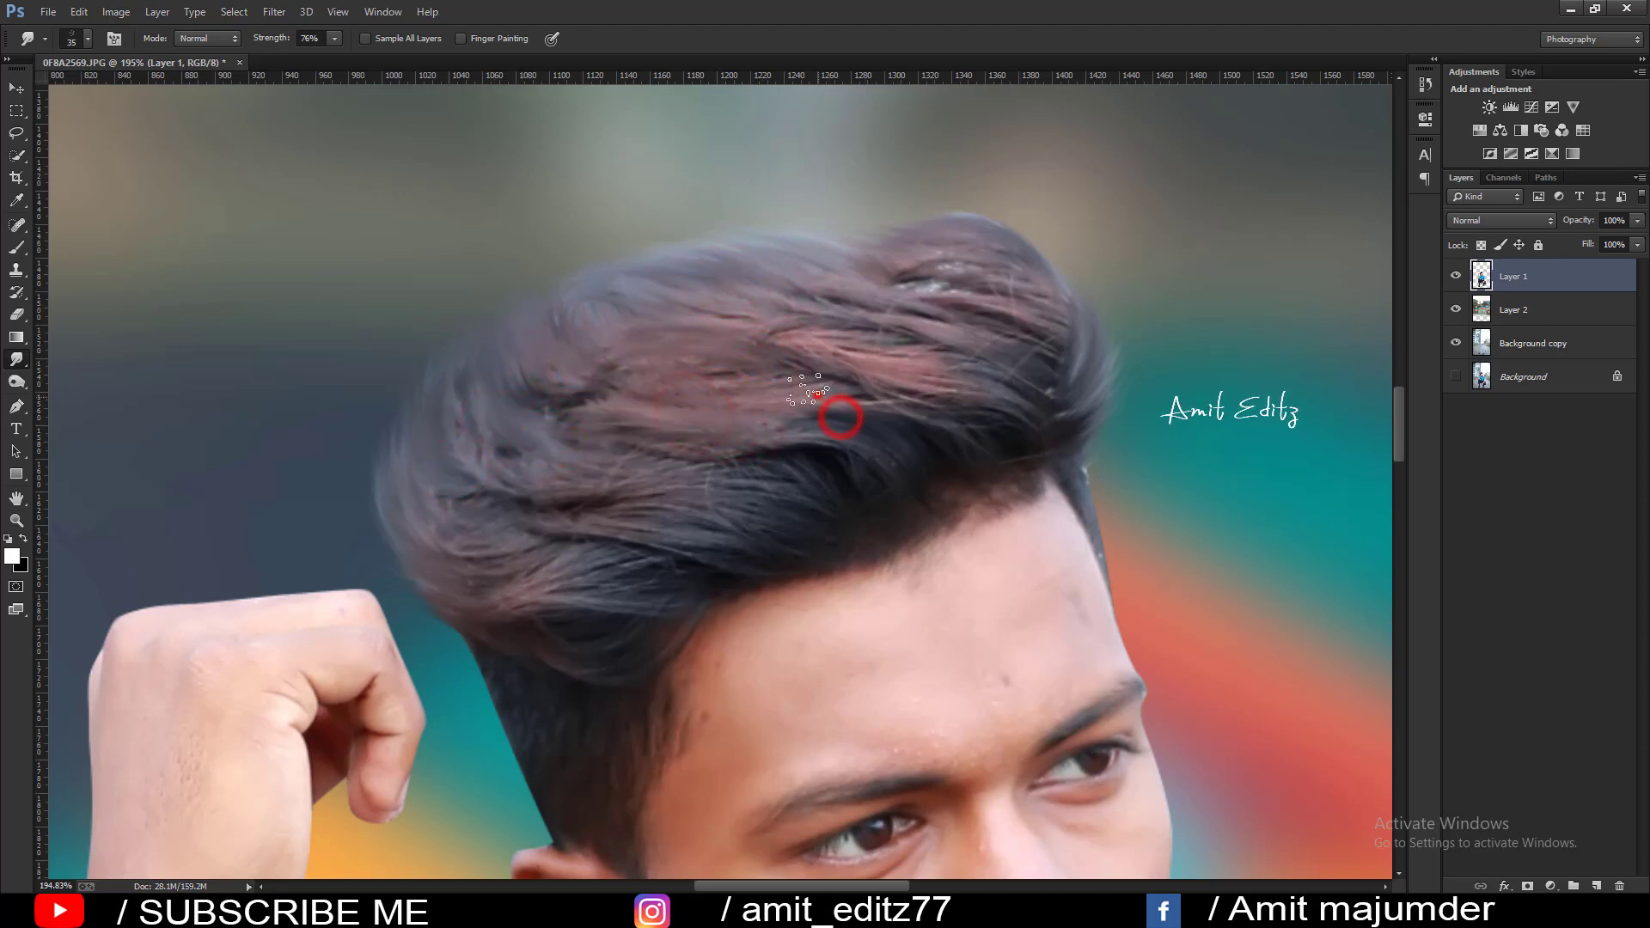
mouse_move(773, 494)
mouse_down()
mouse_move(739, 520)
mouse_move(602, 505)
mouse_up()
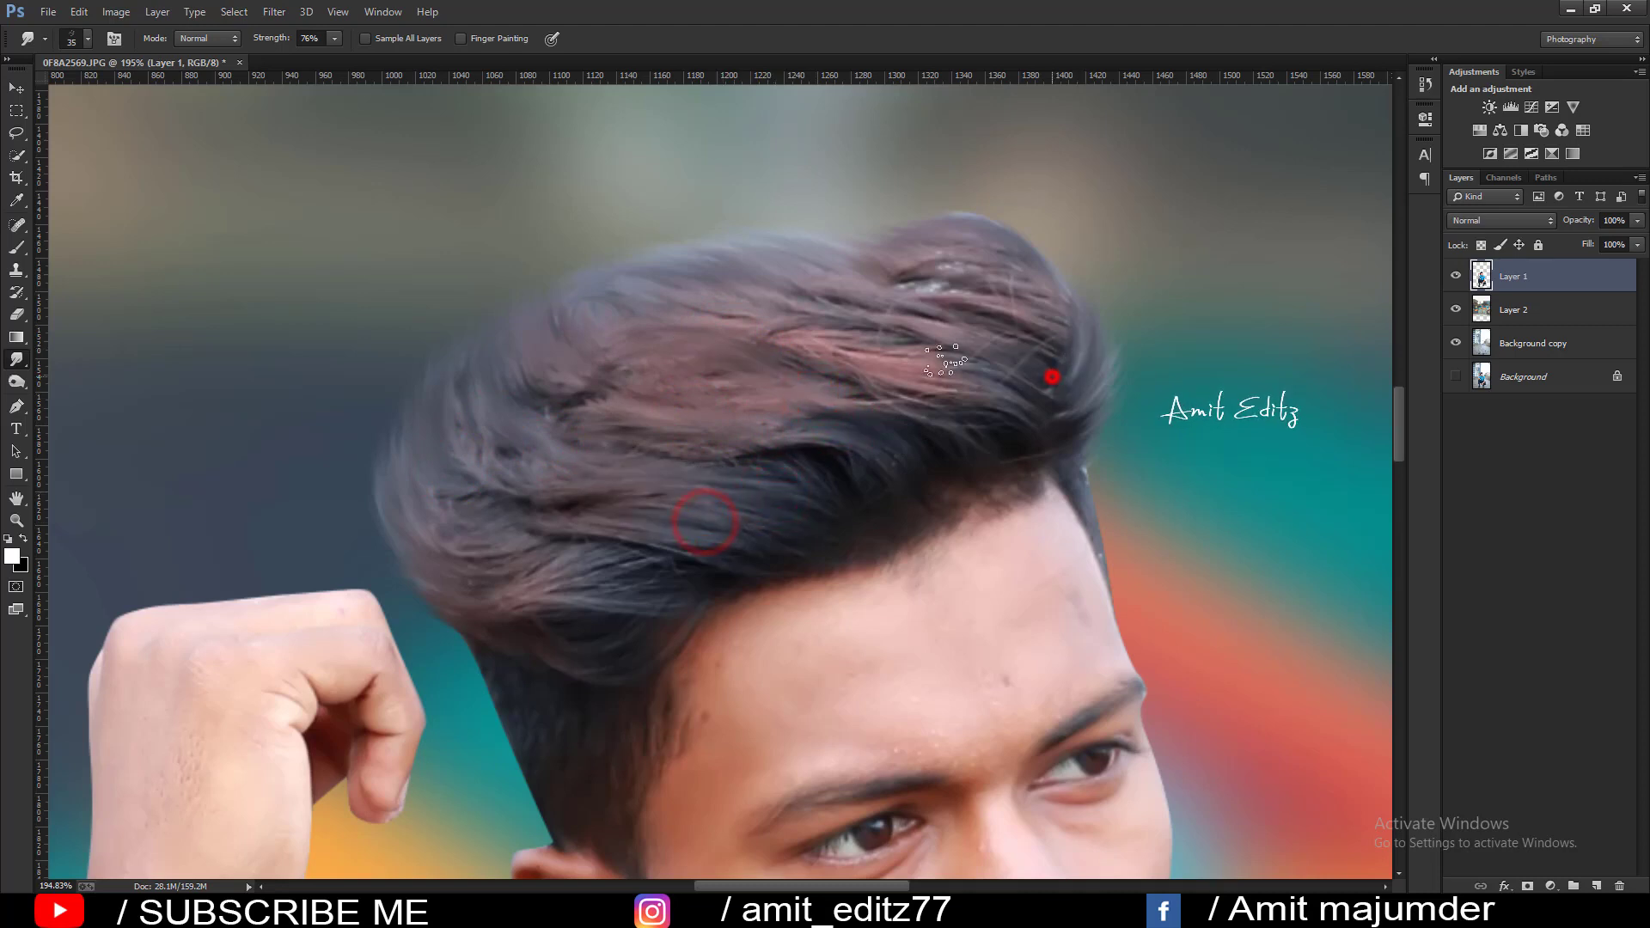
mouse_move(1050, 376)
mouse_down()
mouse_move(1076, 380)
mouse_move(946, 288)
mouse_up()
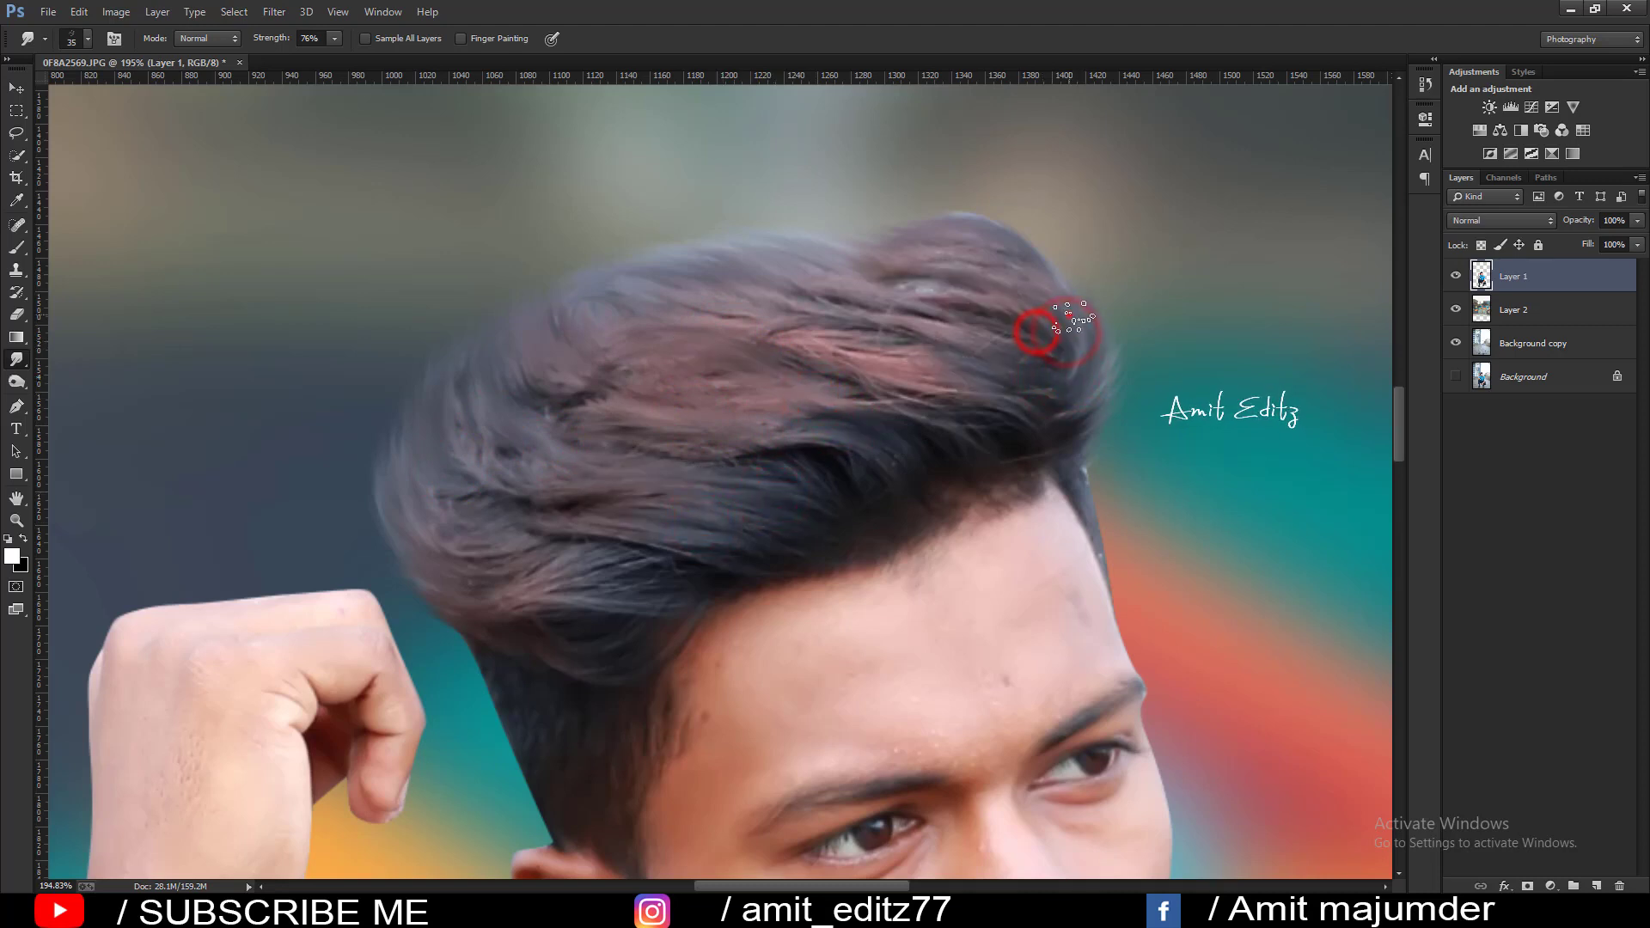
mouse_move(1045, 285)
mouse_down()
mouse_move(995, 246)
mouse_move(794, 252)
mouse_up()
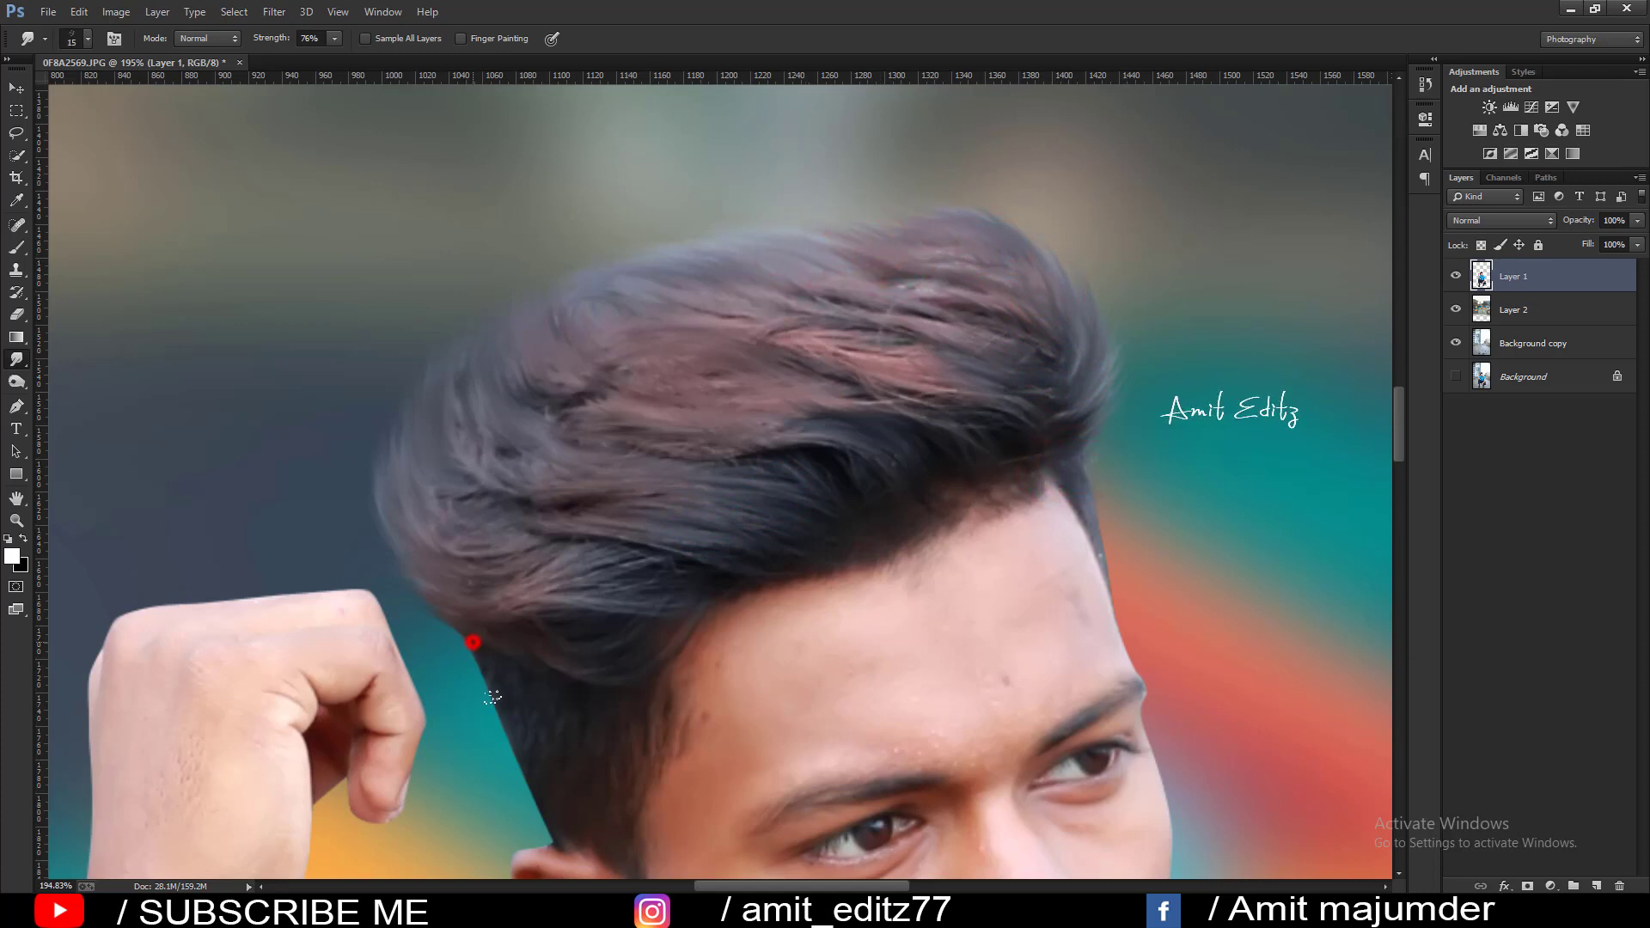
drag(520, 744, 499, 693)
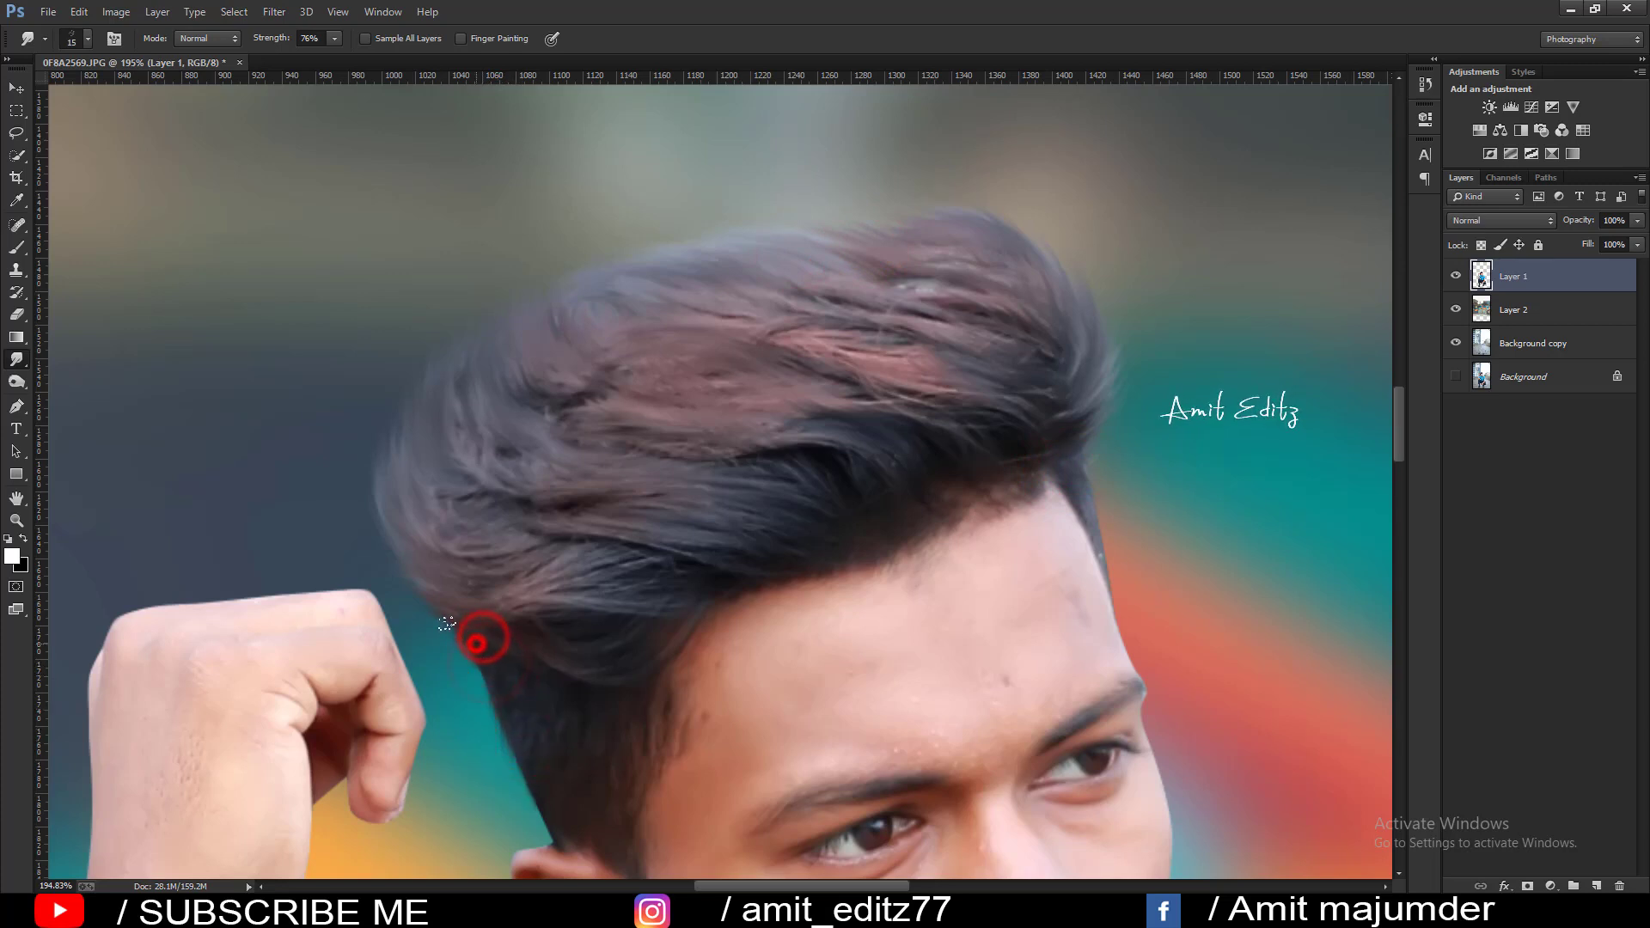
scroll(481, 649, down, 2)
Switch to the Mixer Brush on Layer 1 with 14% wet and 6% load.
scroll(759, 628, right, 5)
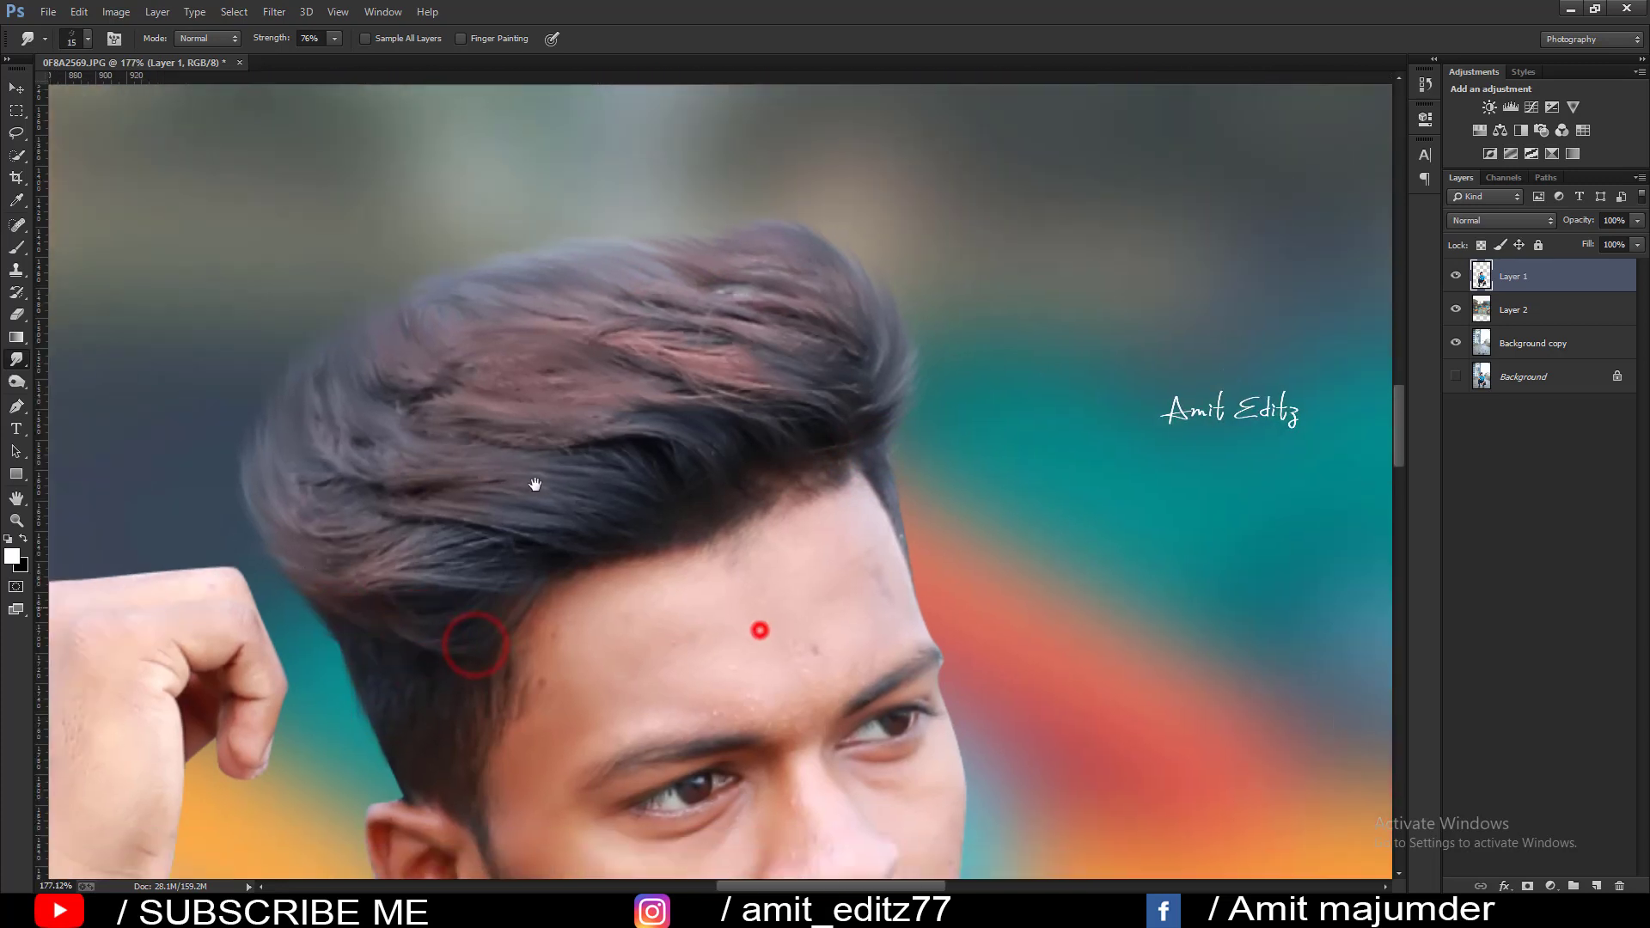
scroll(762, 627, right, 5)
key(ctrl+r)
right_click(17, 247)
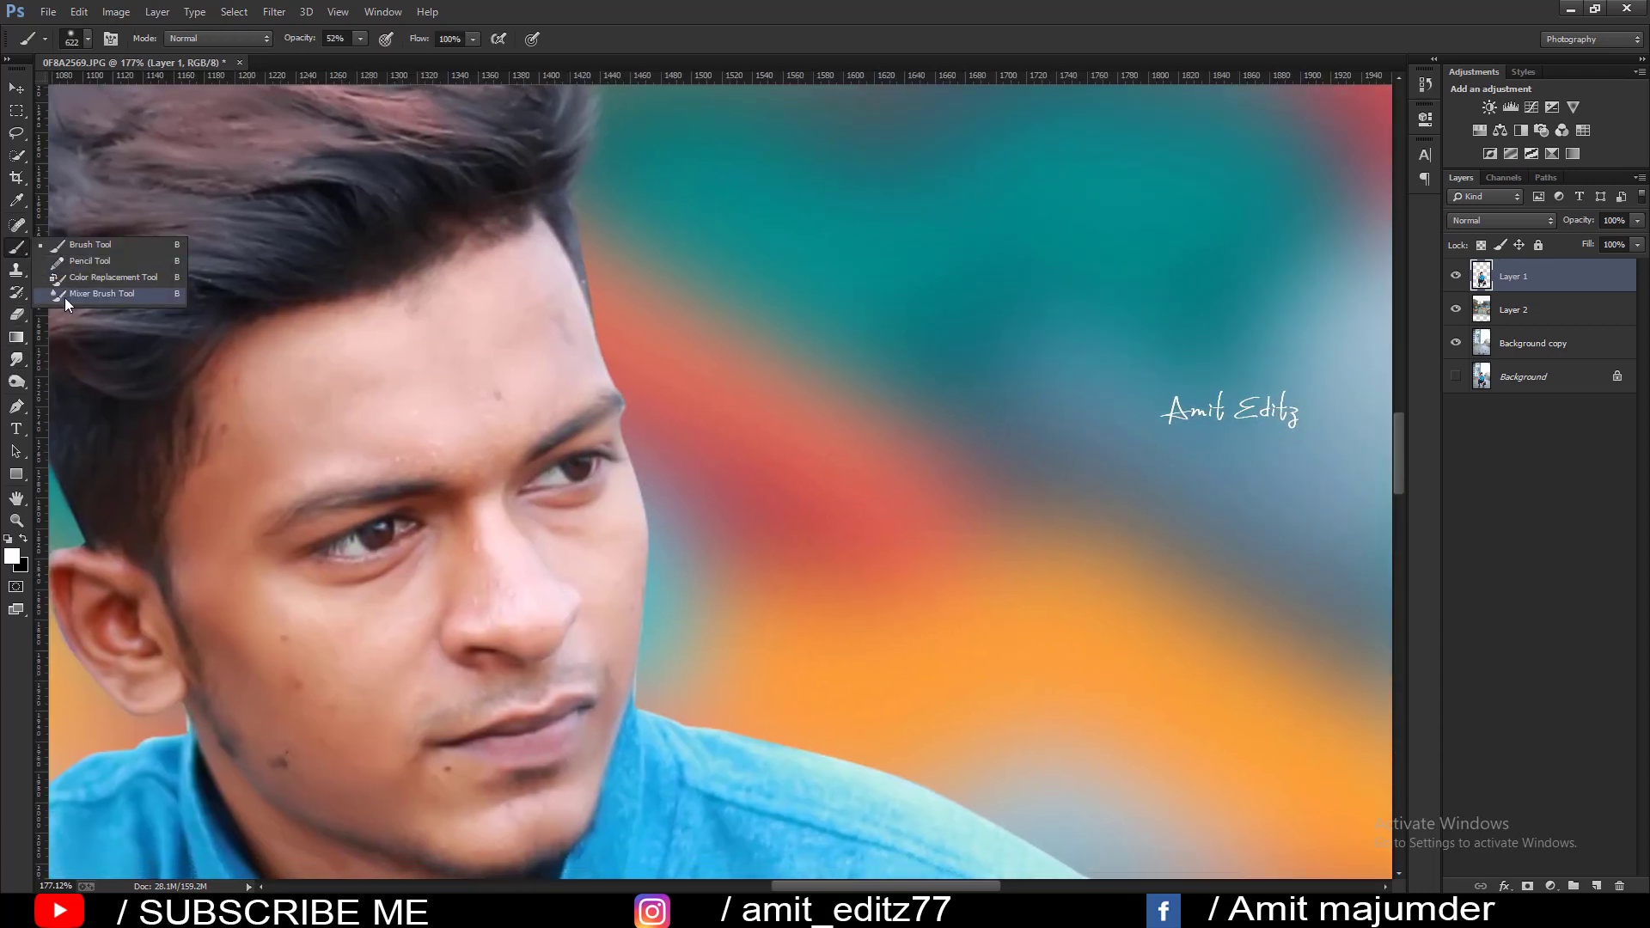
click(64, 299)
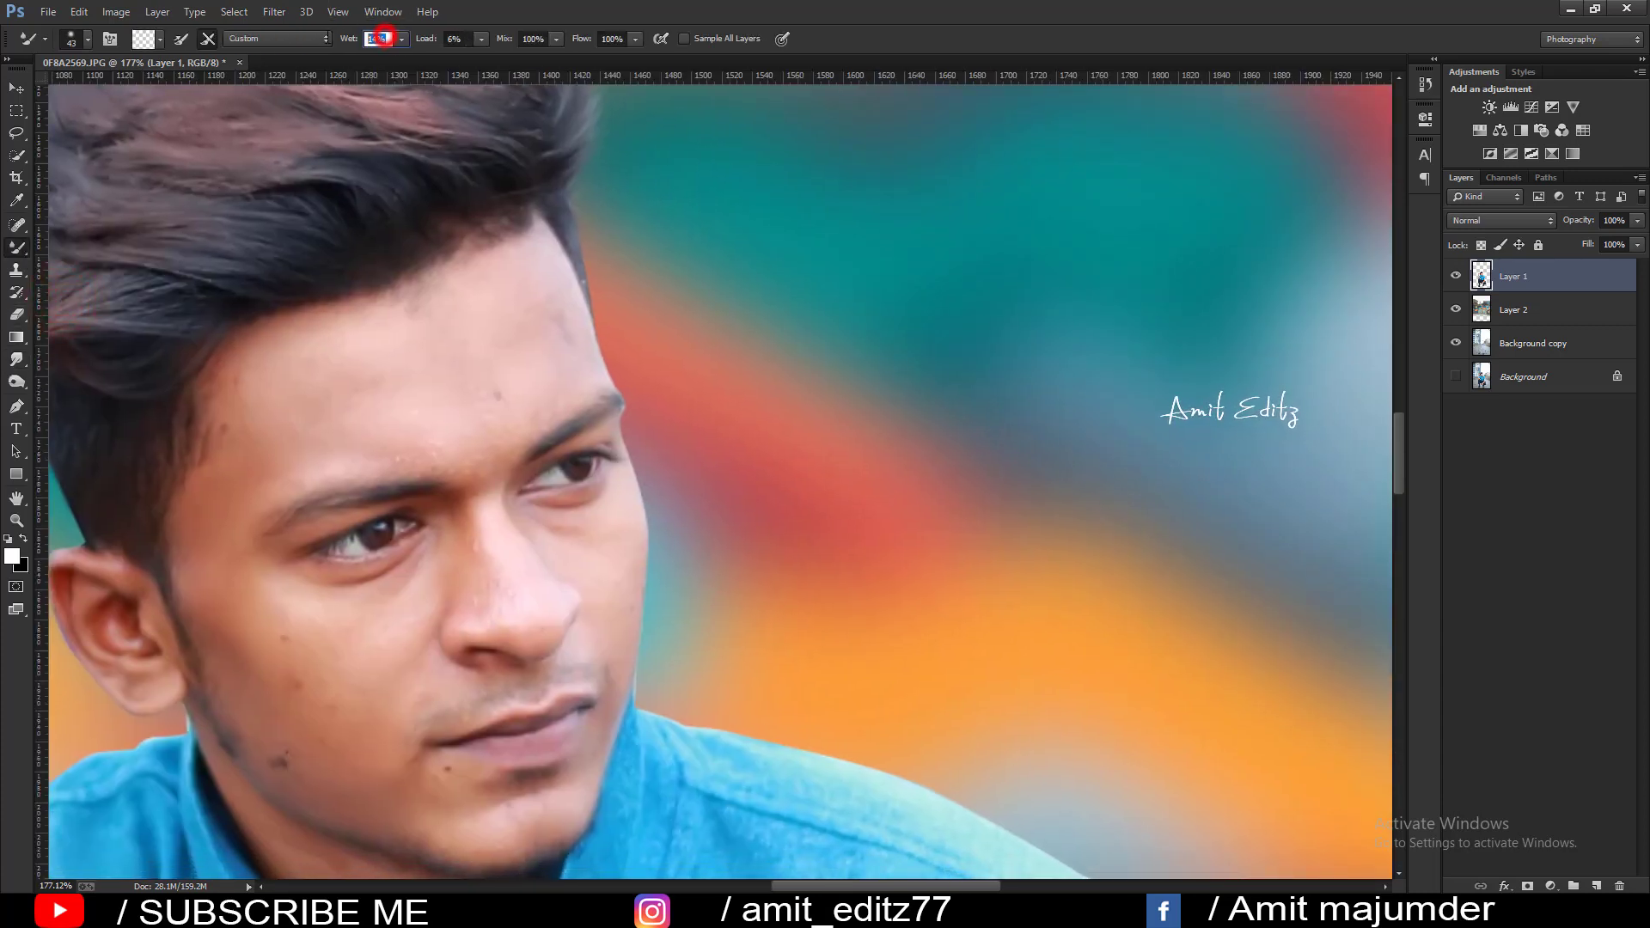
text(6)
click(543, 39)
Blend and smooth the skin across the man's forehead.
alt+right_click(435, 369)
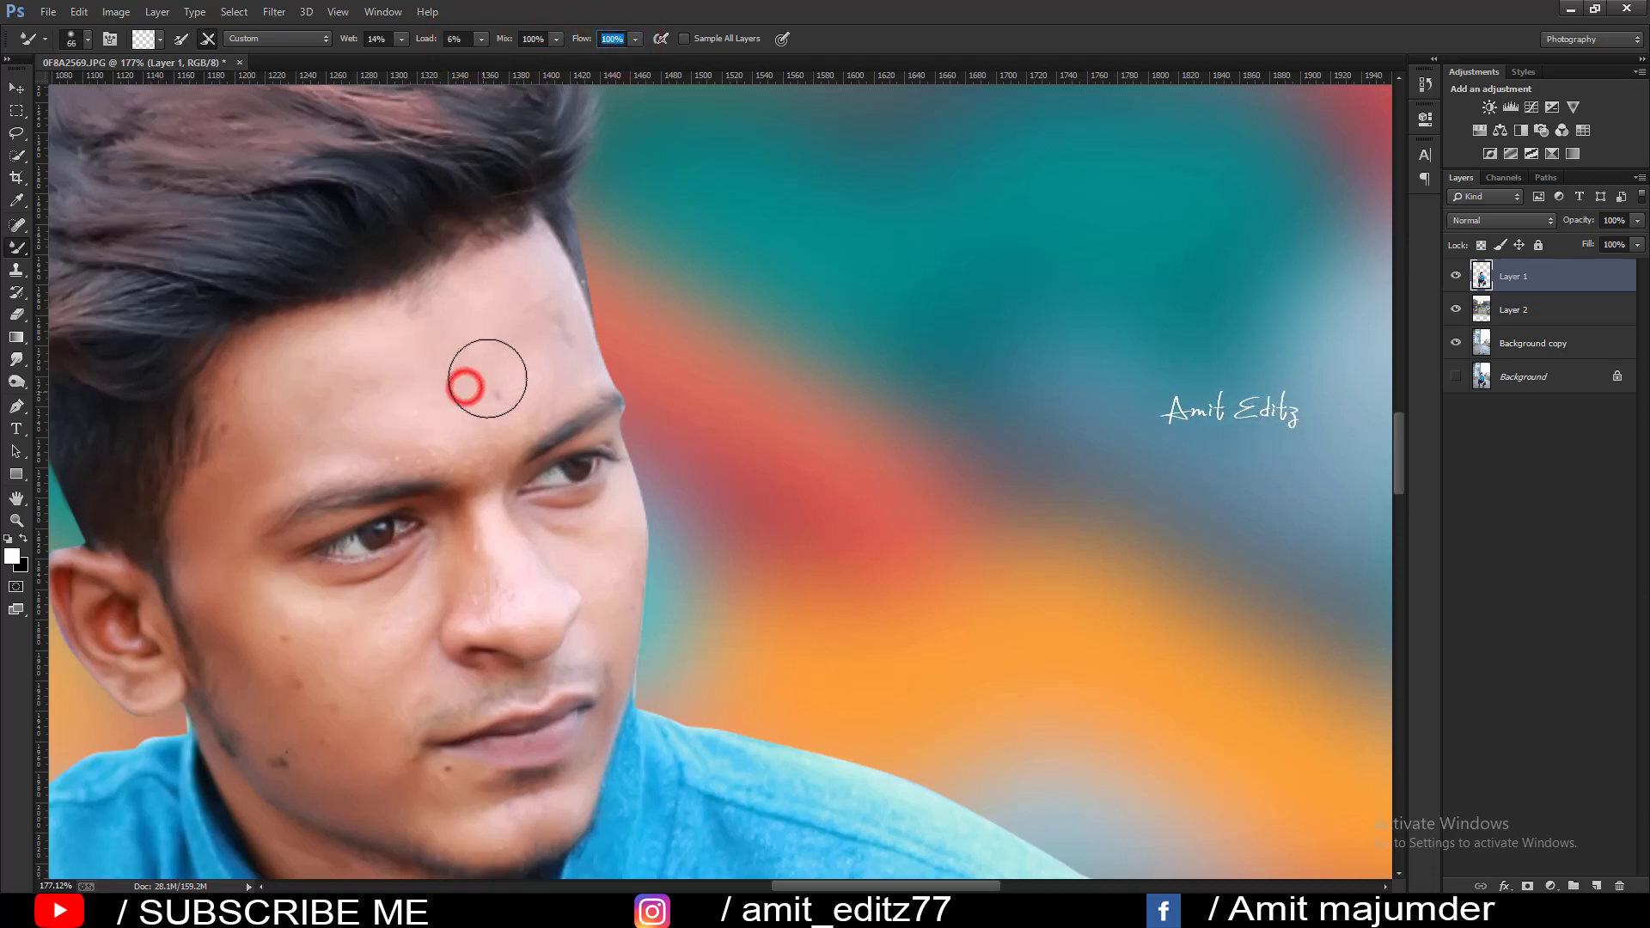
alt+right_click(472, 387)
click(489, 412)
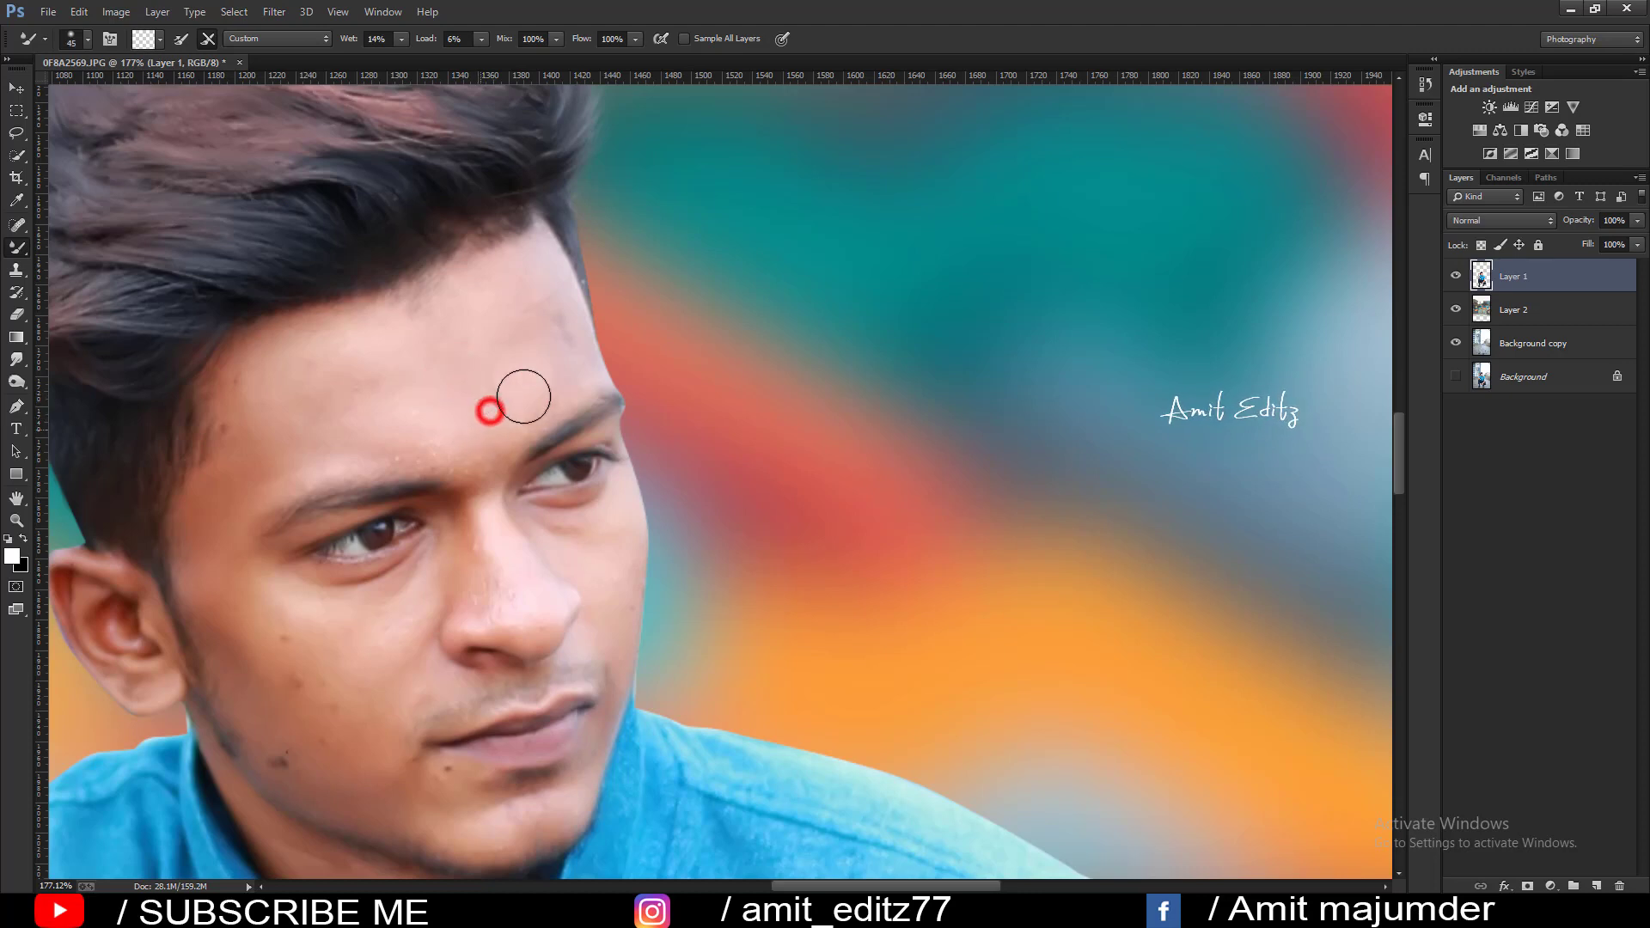
drag(524, 396, 539, 342)
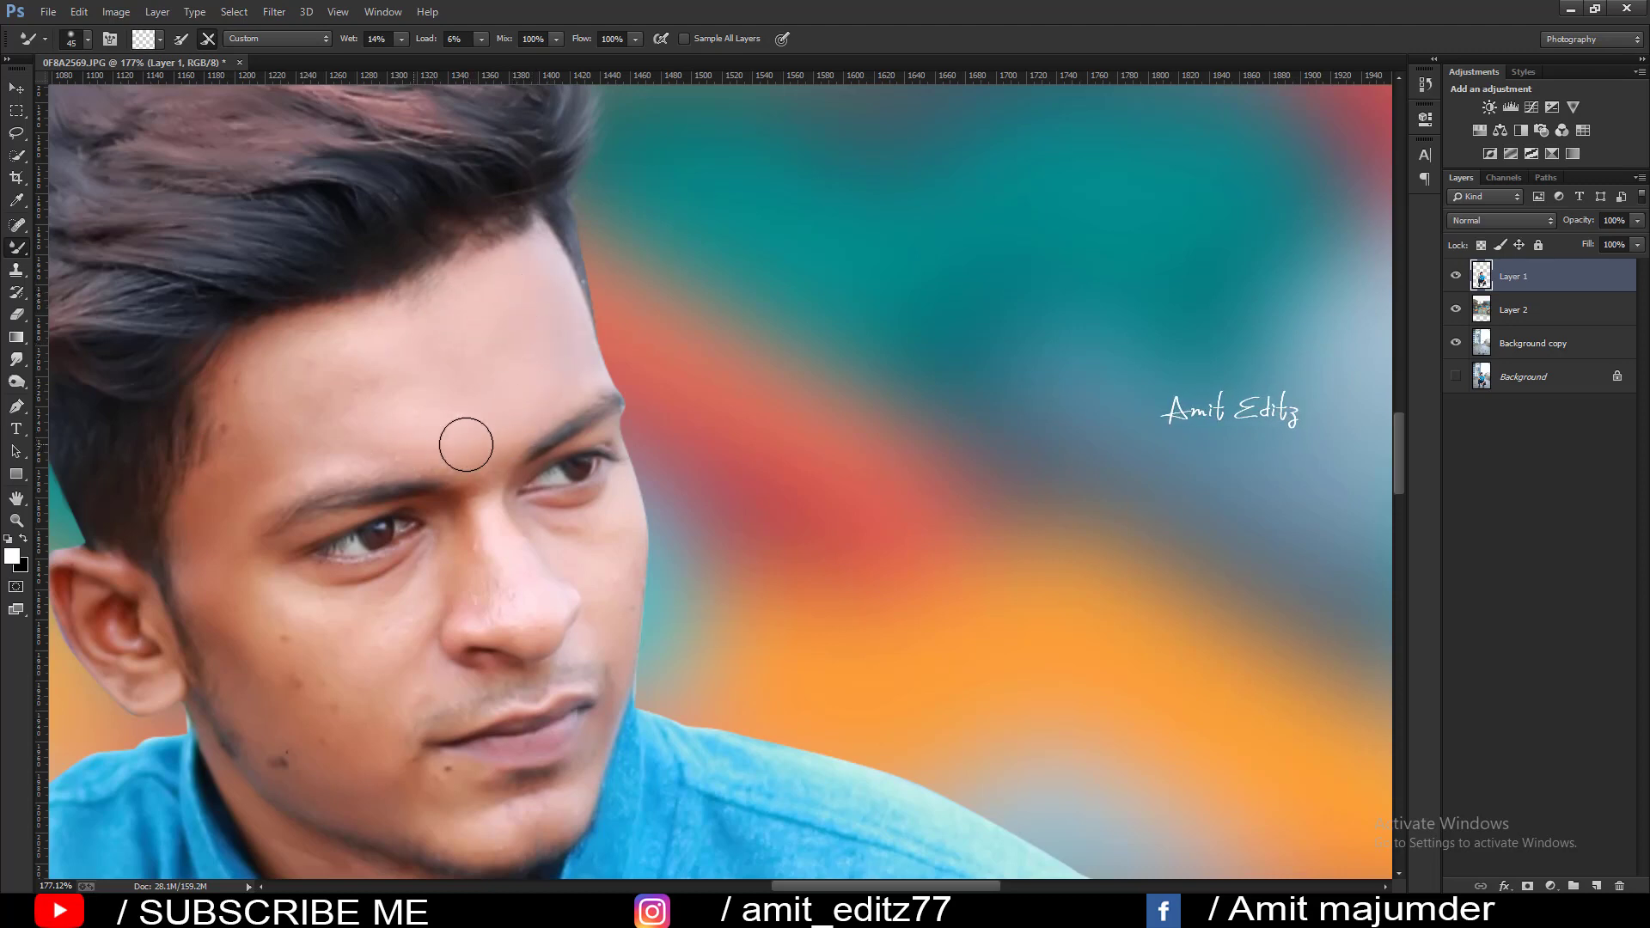
drag(390, 423, 386, 343)
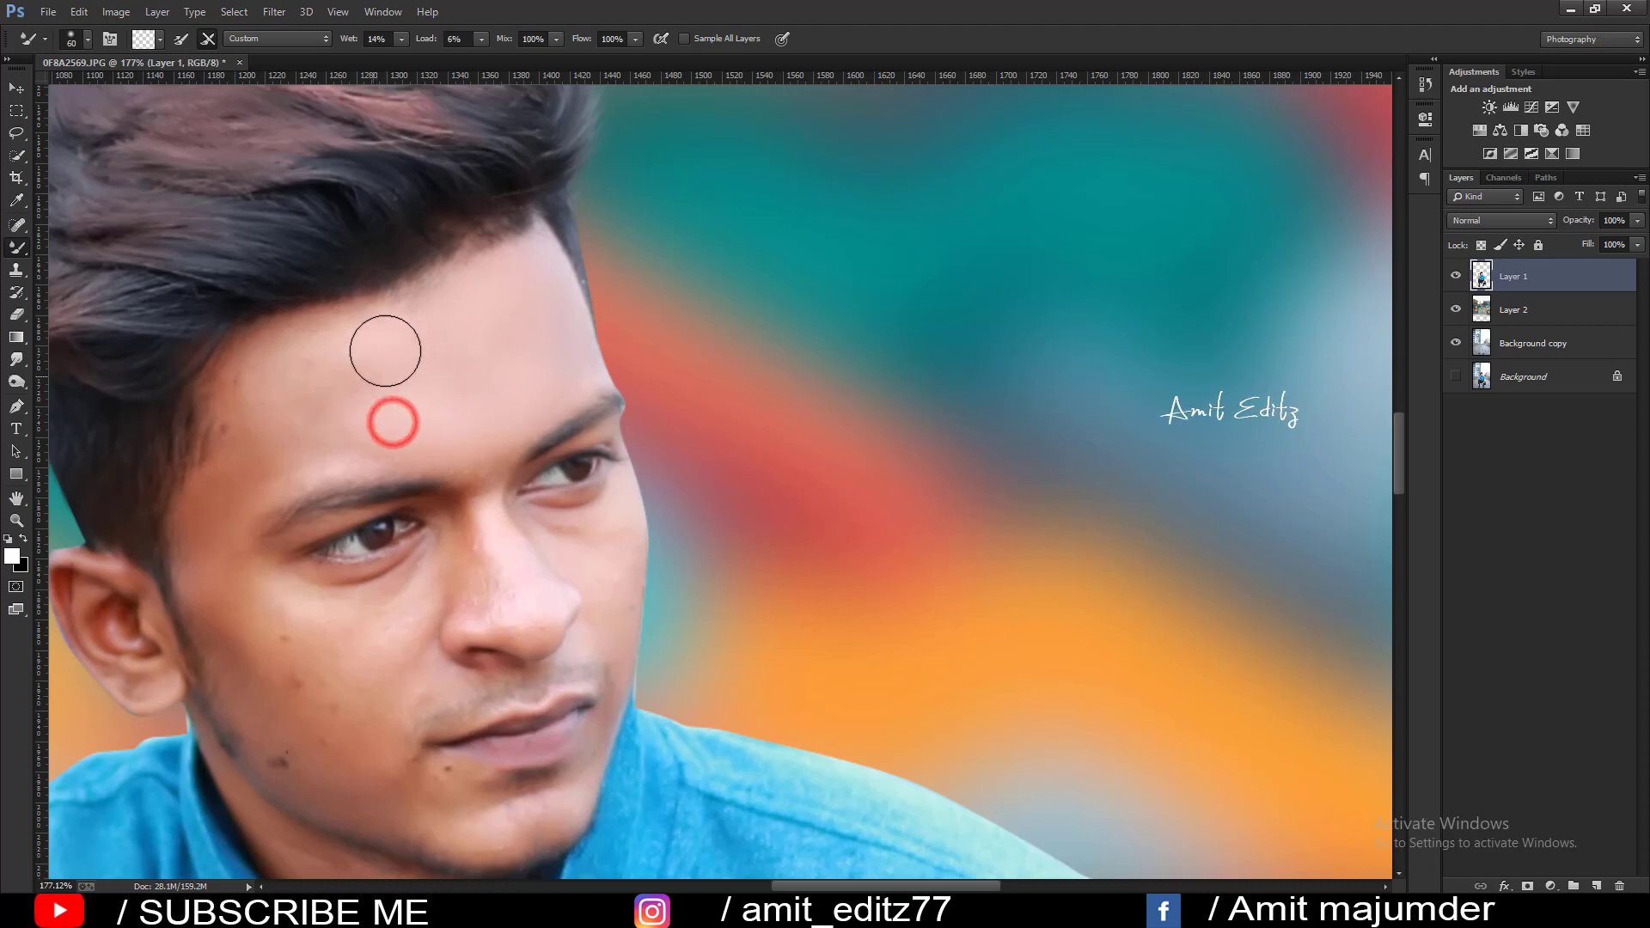
key(bracketleft)
key(bracketleft)
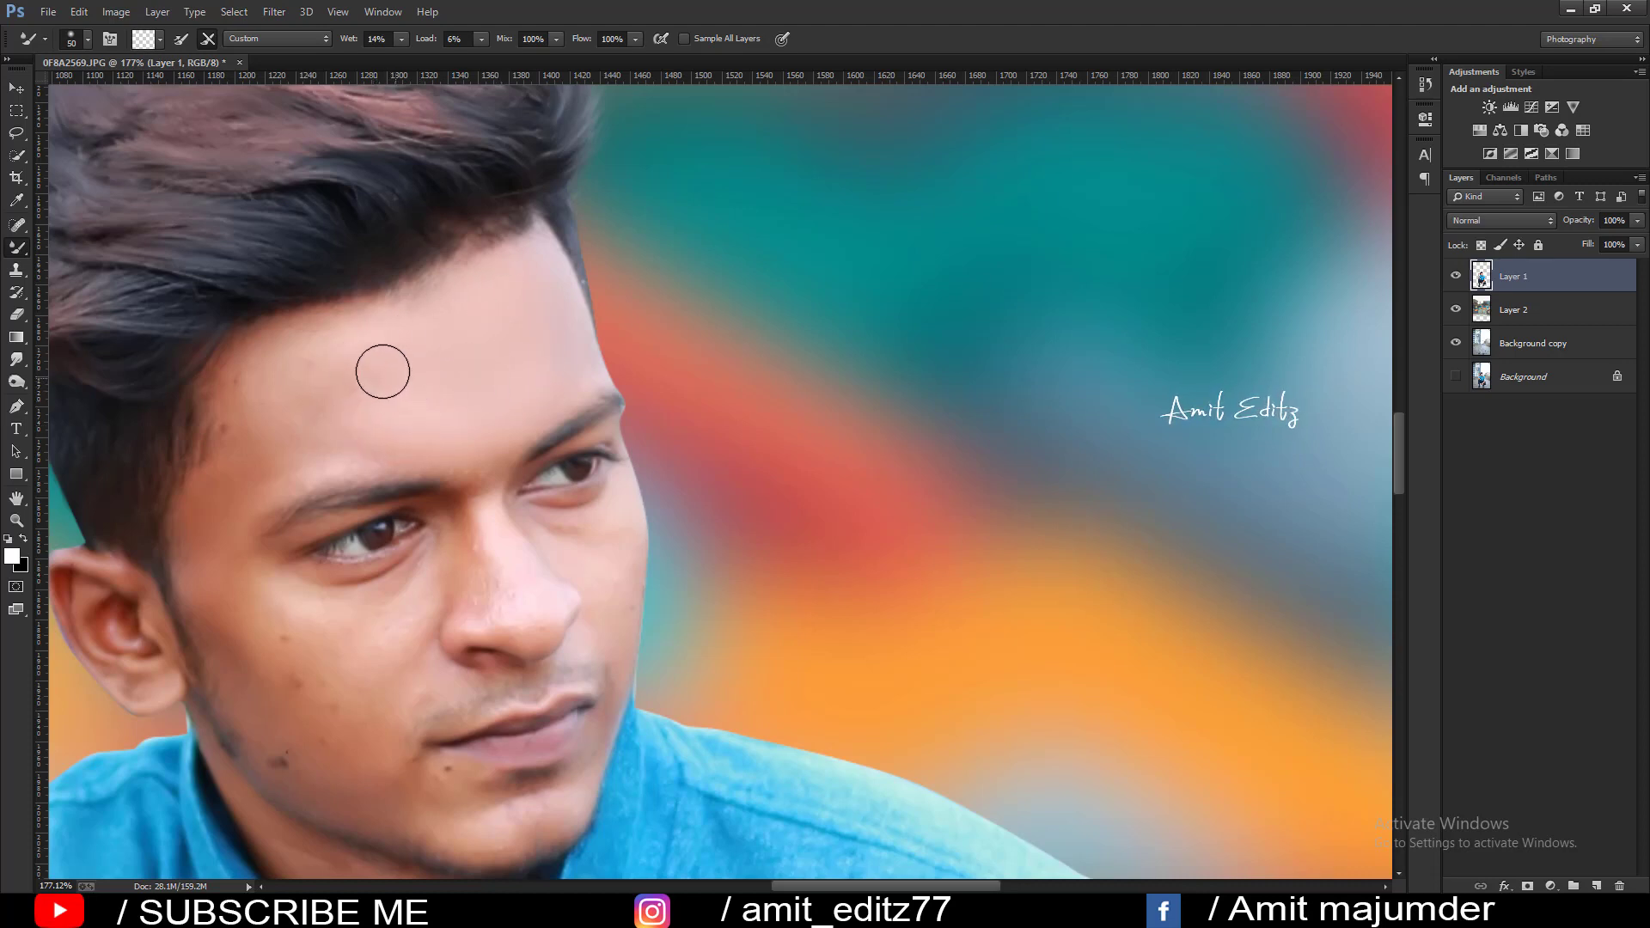
drag(324, 359, 405, 332)
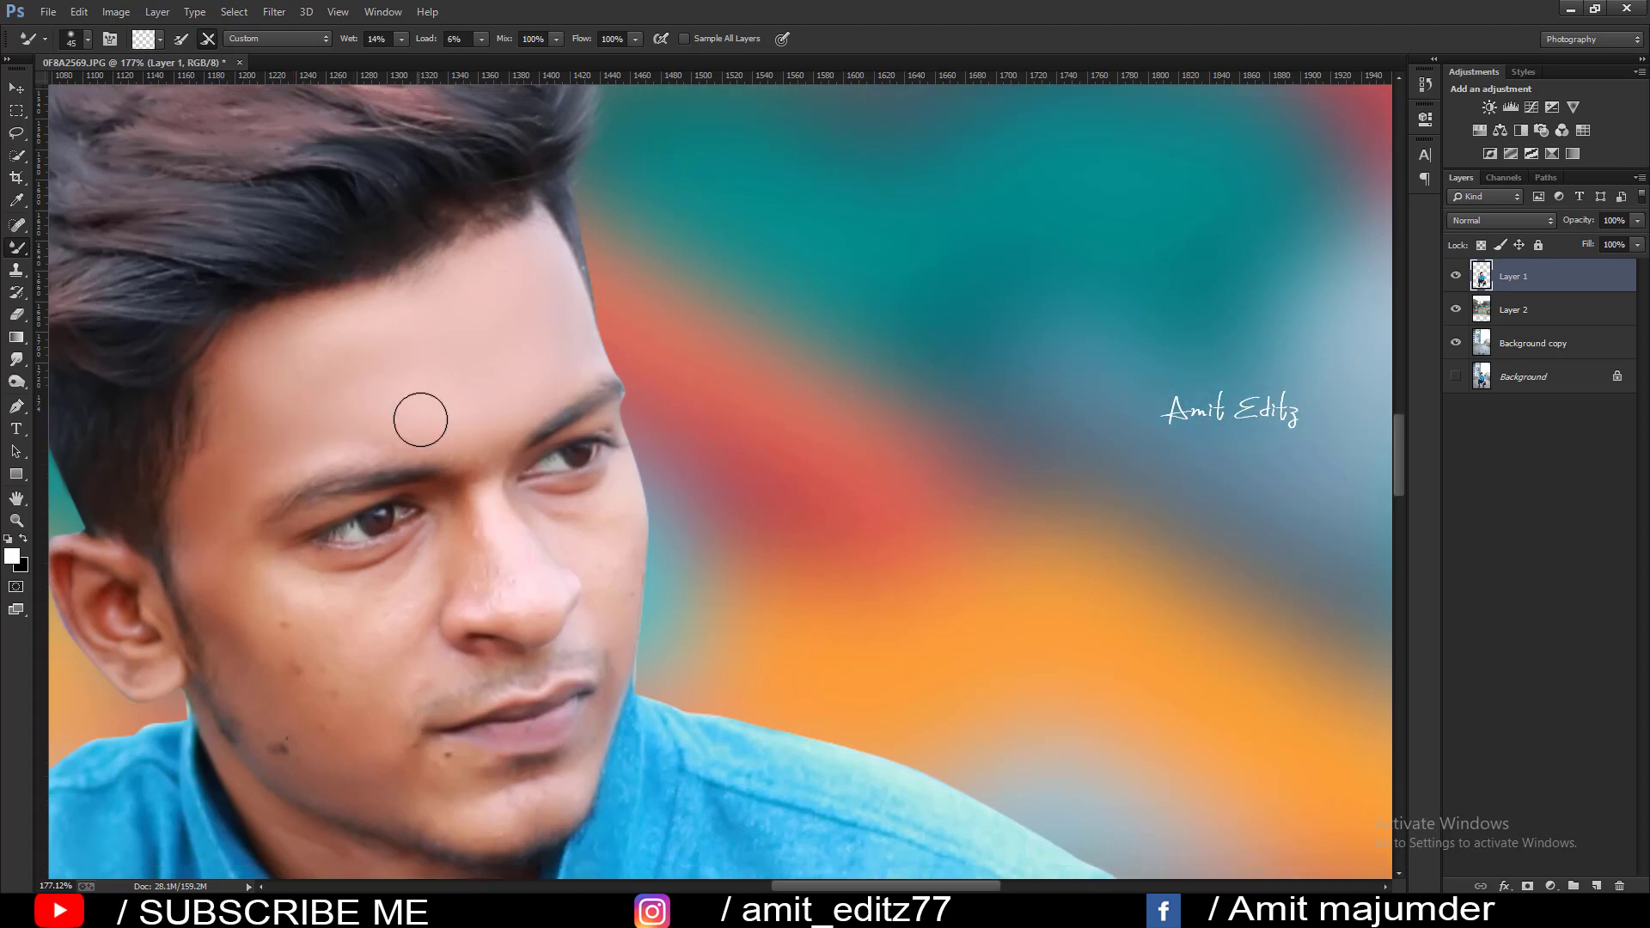
Smooth the skin on the nose bridge, nose tip and cheek.
scroll(420, 417, down, 3)
key(bracketright)
key(bracketright)
key(bracketright)
key(bracketleft)
key(bracketleft)
key(bracketleft)
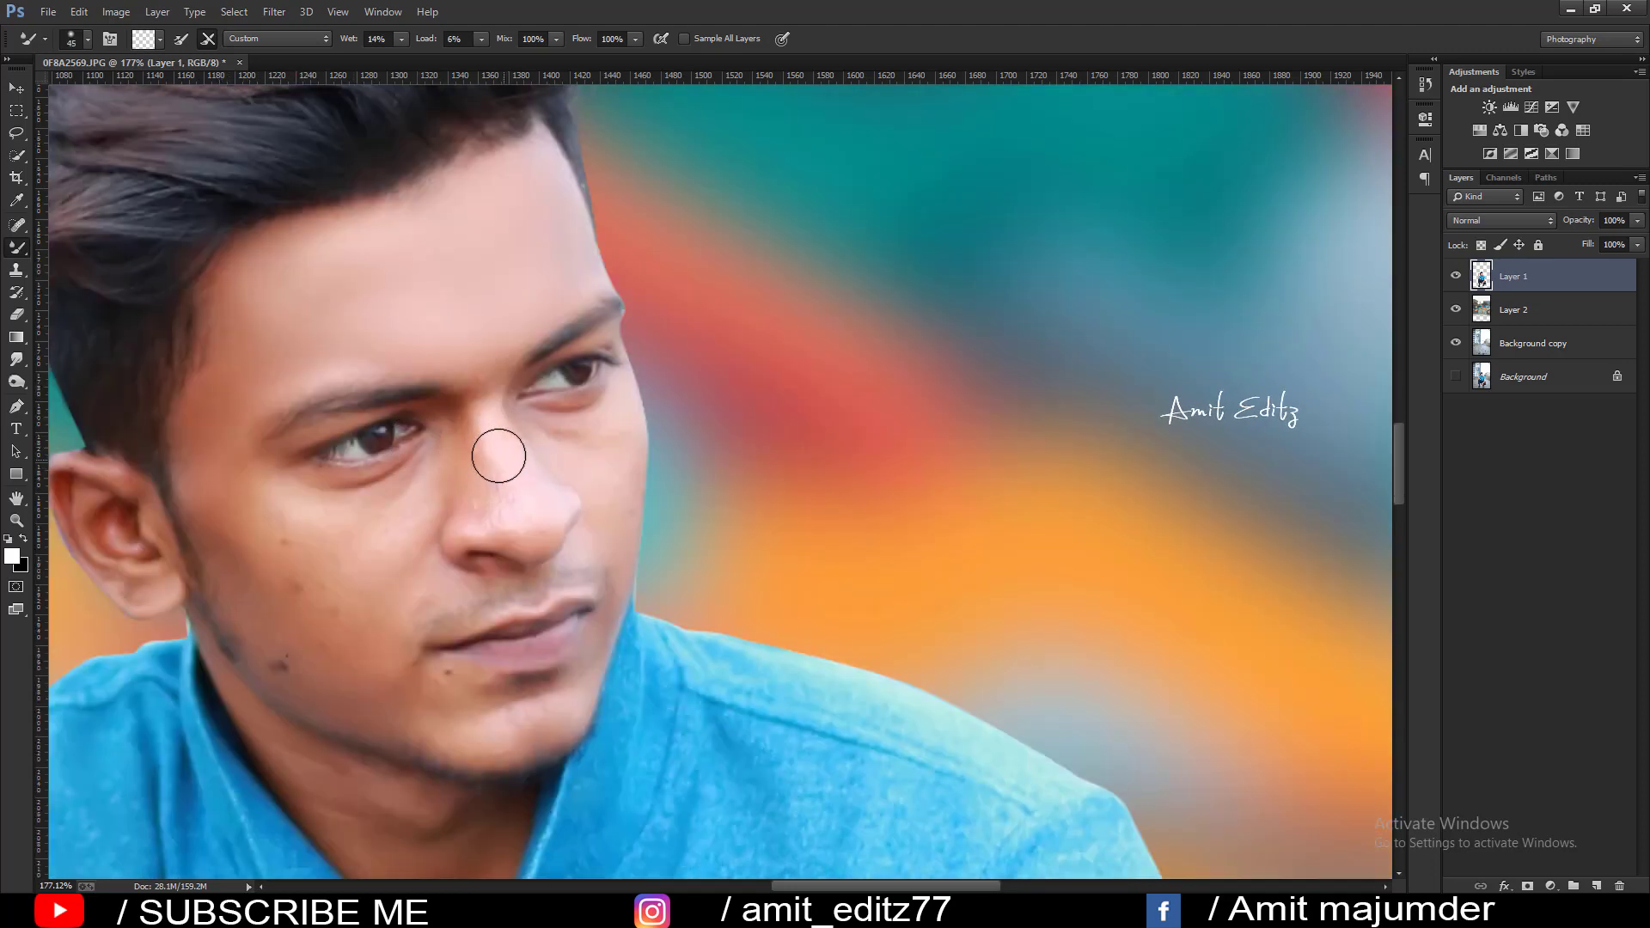
drag(498, 450, 479, 441)
drag(512, 518, 533, 527)
mouse_move(590, 469)
mouse_down()
mouse_move(578, 460)
mouse_move(598, 443)
mouse_move(608, 507)
mouse_move(611, 482)
mouse_move(567, 446)
mouse_up()
scroll(549, 435, down, 2)
drag(372, 477, 407, 403)
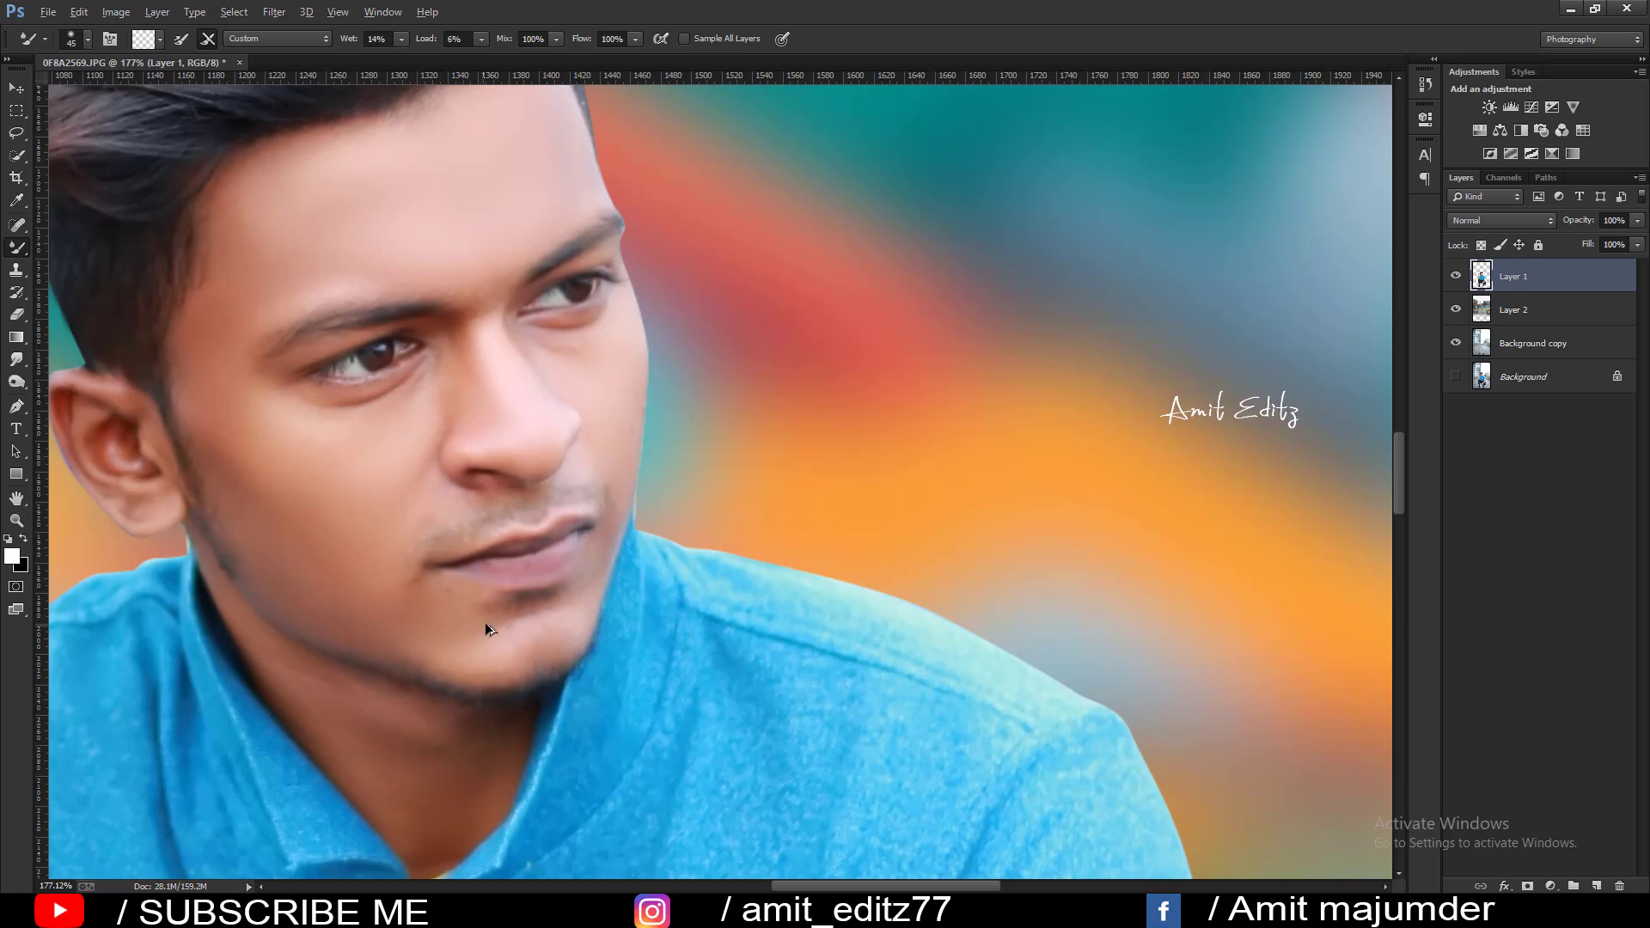
scroll(485, 630, down, 1)
scroll(533, 571, down, 2)
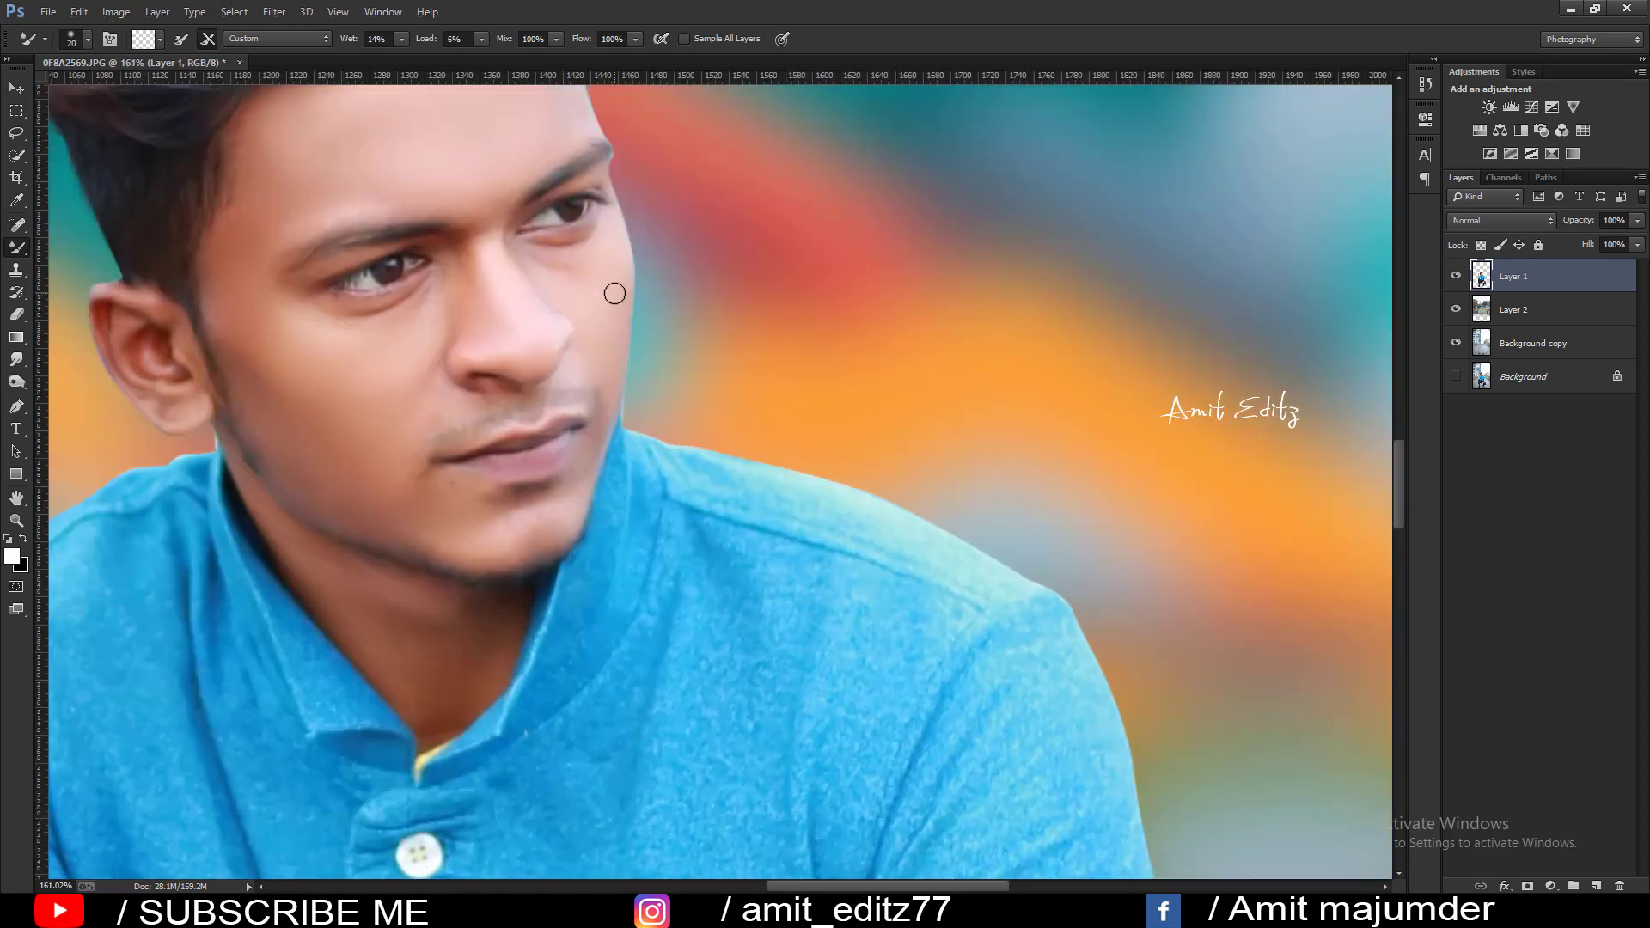
click(615, 294)
Enlarge the Mixer Brush and smooth the knuckles and back of the raised hand.
scroll(380, 423, down, 3)
drag(187, 648, 380, 407)
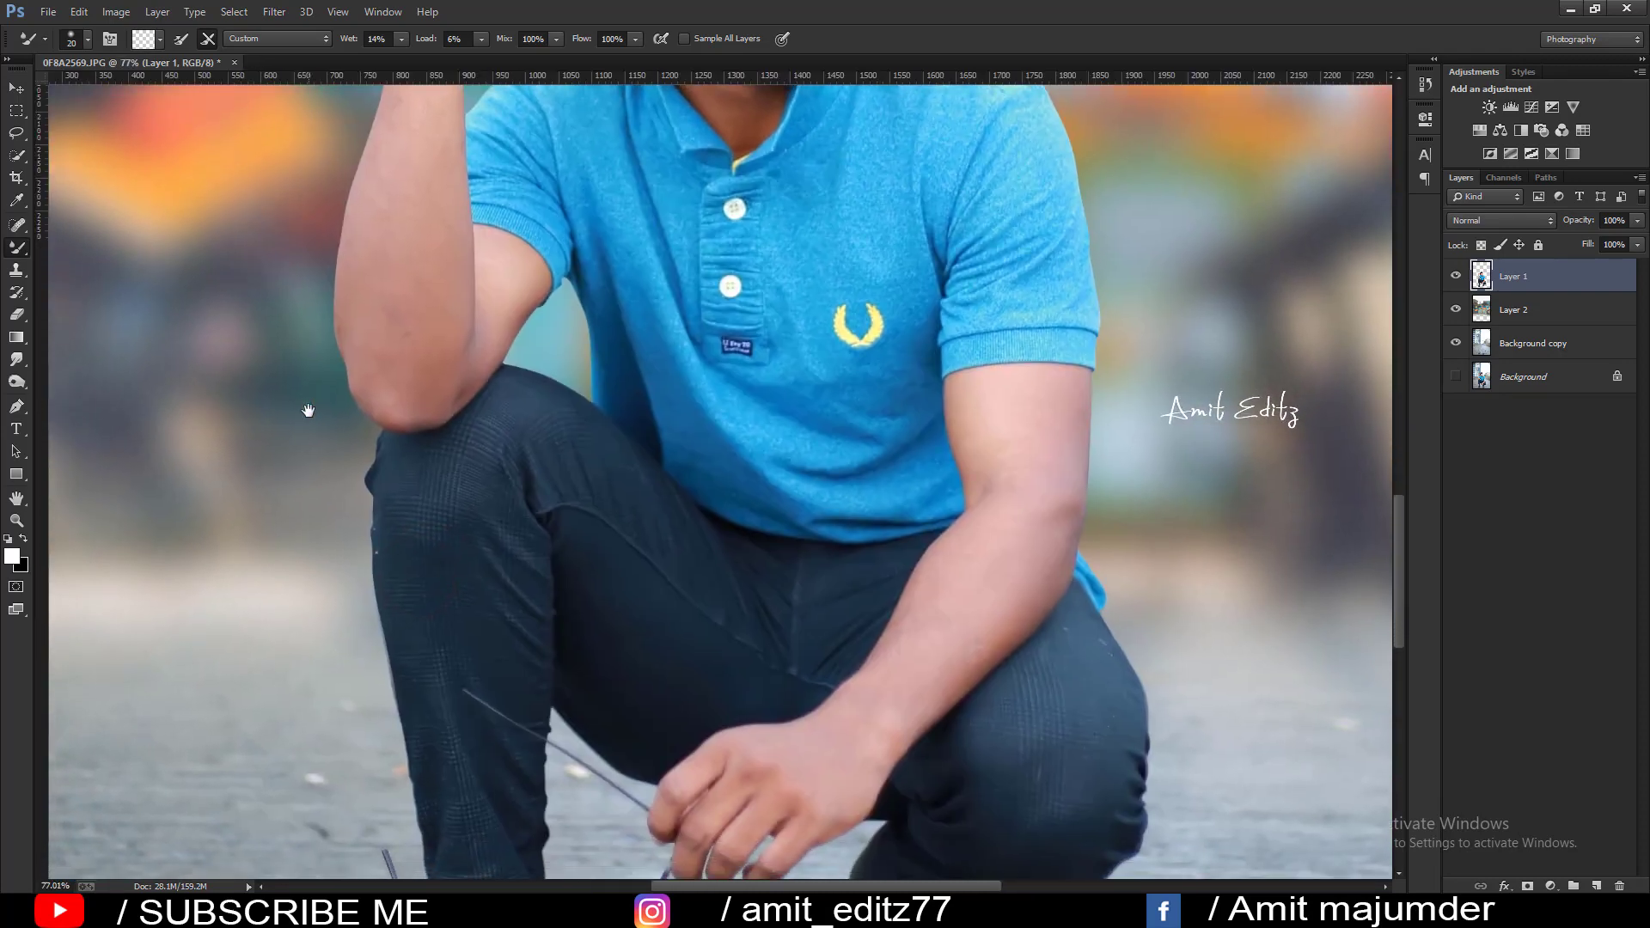
key(bracketright)
key(bracketright)
key(bracketright)
scroll(385, 374, up, 5)
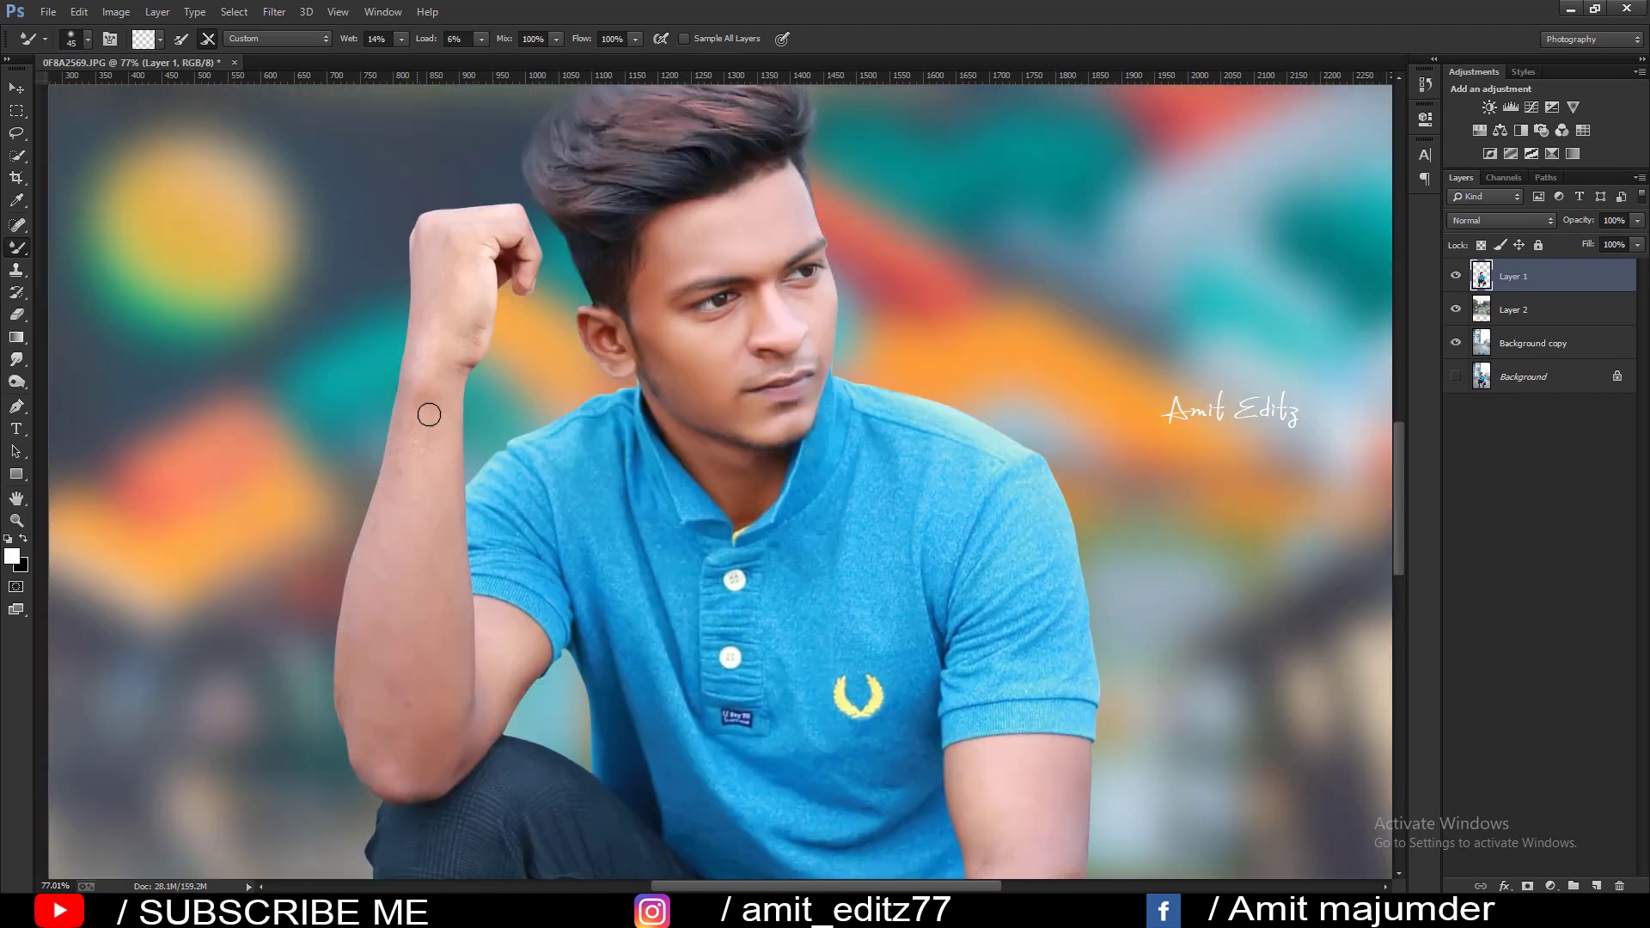
key(bracketright)
key(bracketright)
key(bracketright)
scroll(465, 266, up, 2)
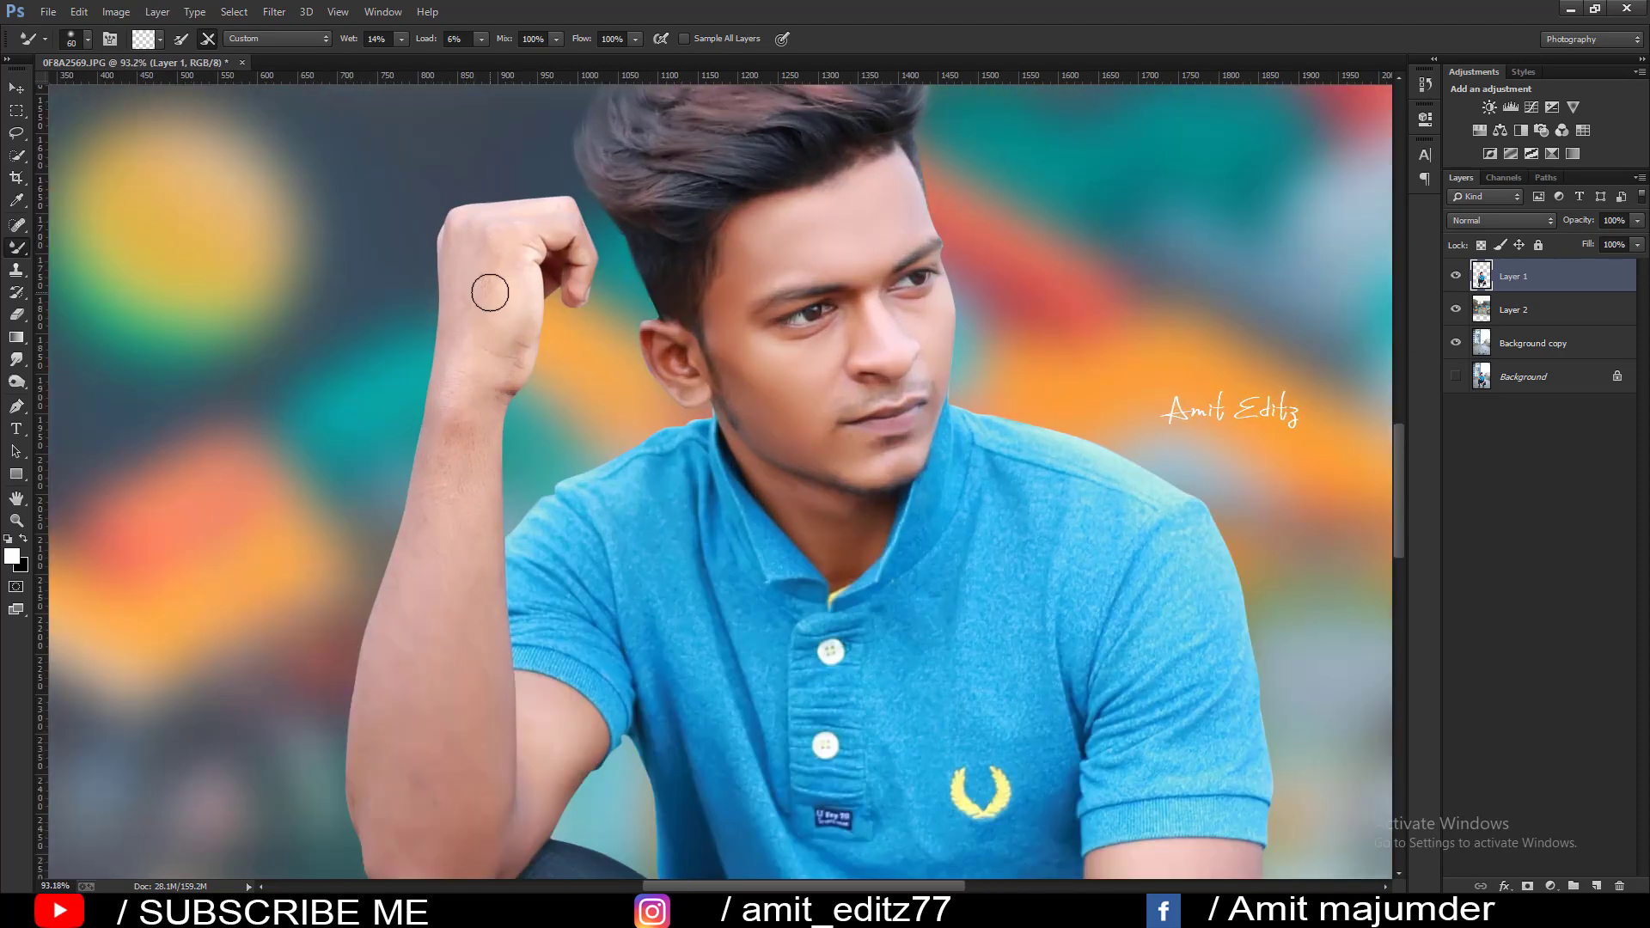
click(514, 234)
click(519, 217)
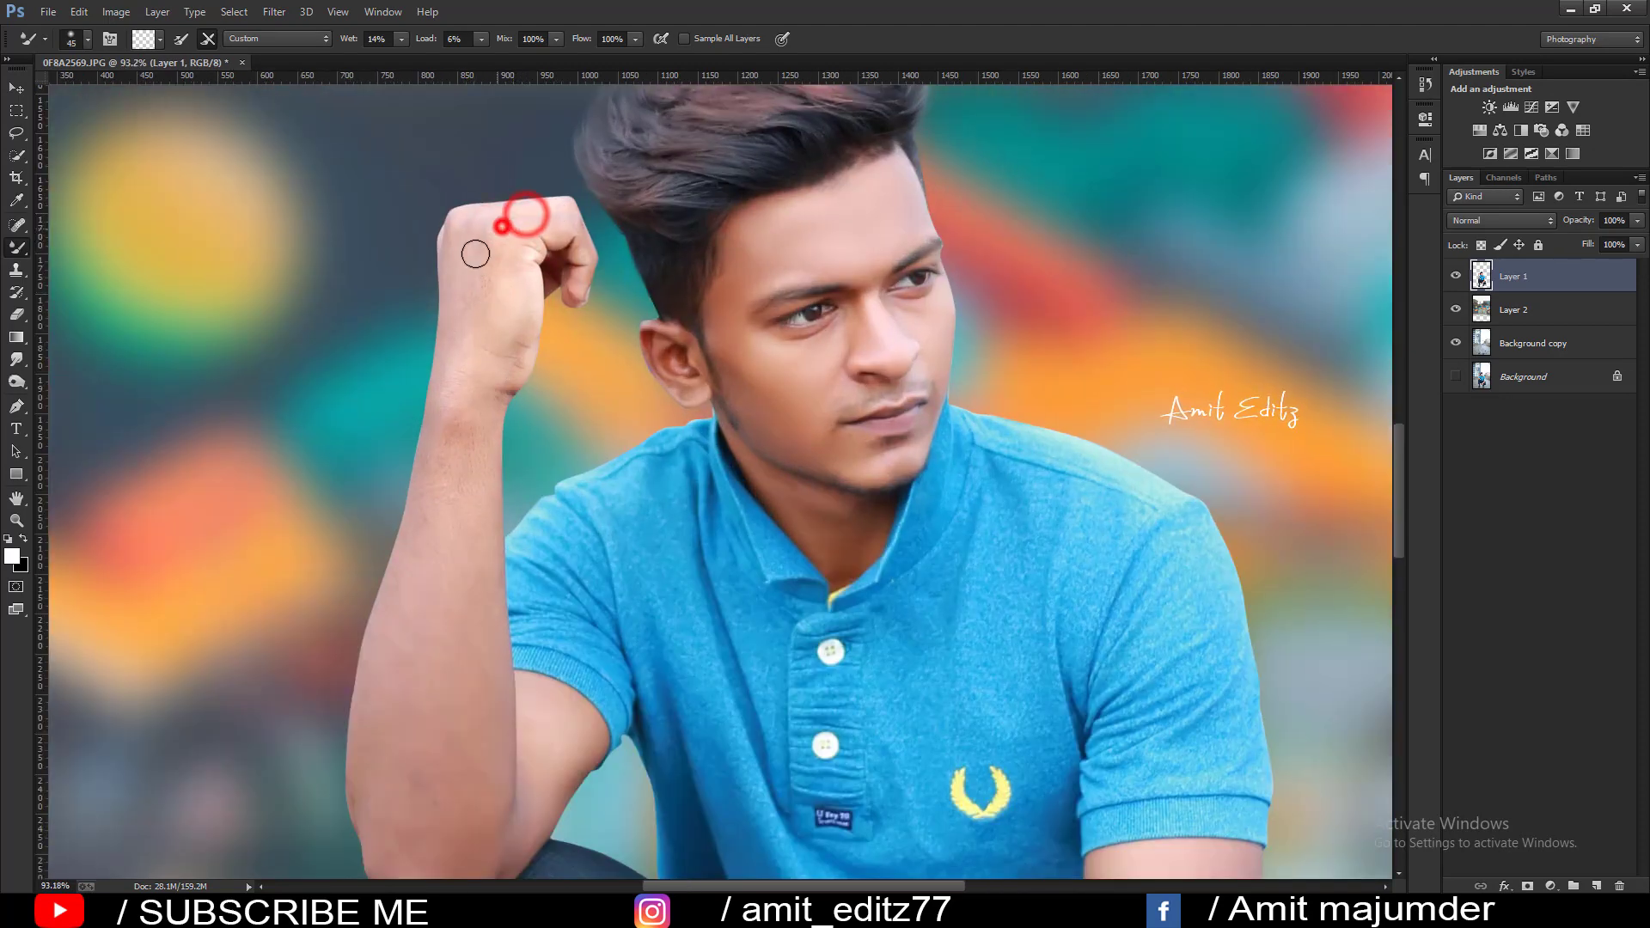
click(479, 276)
Smooth the forearm, elbow and upper-arm skin below the sleeve with Mixer Brush dabs.
key(bracketright)
key(bracketright)
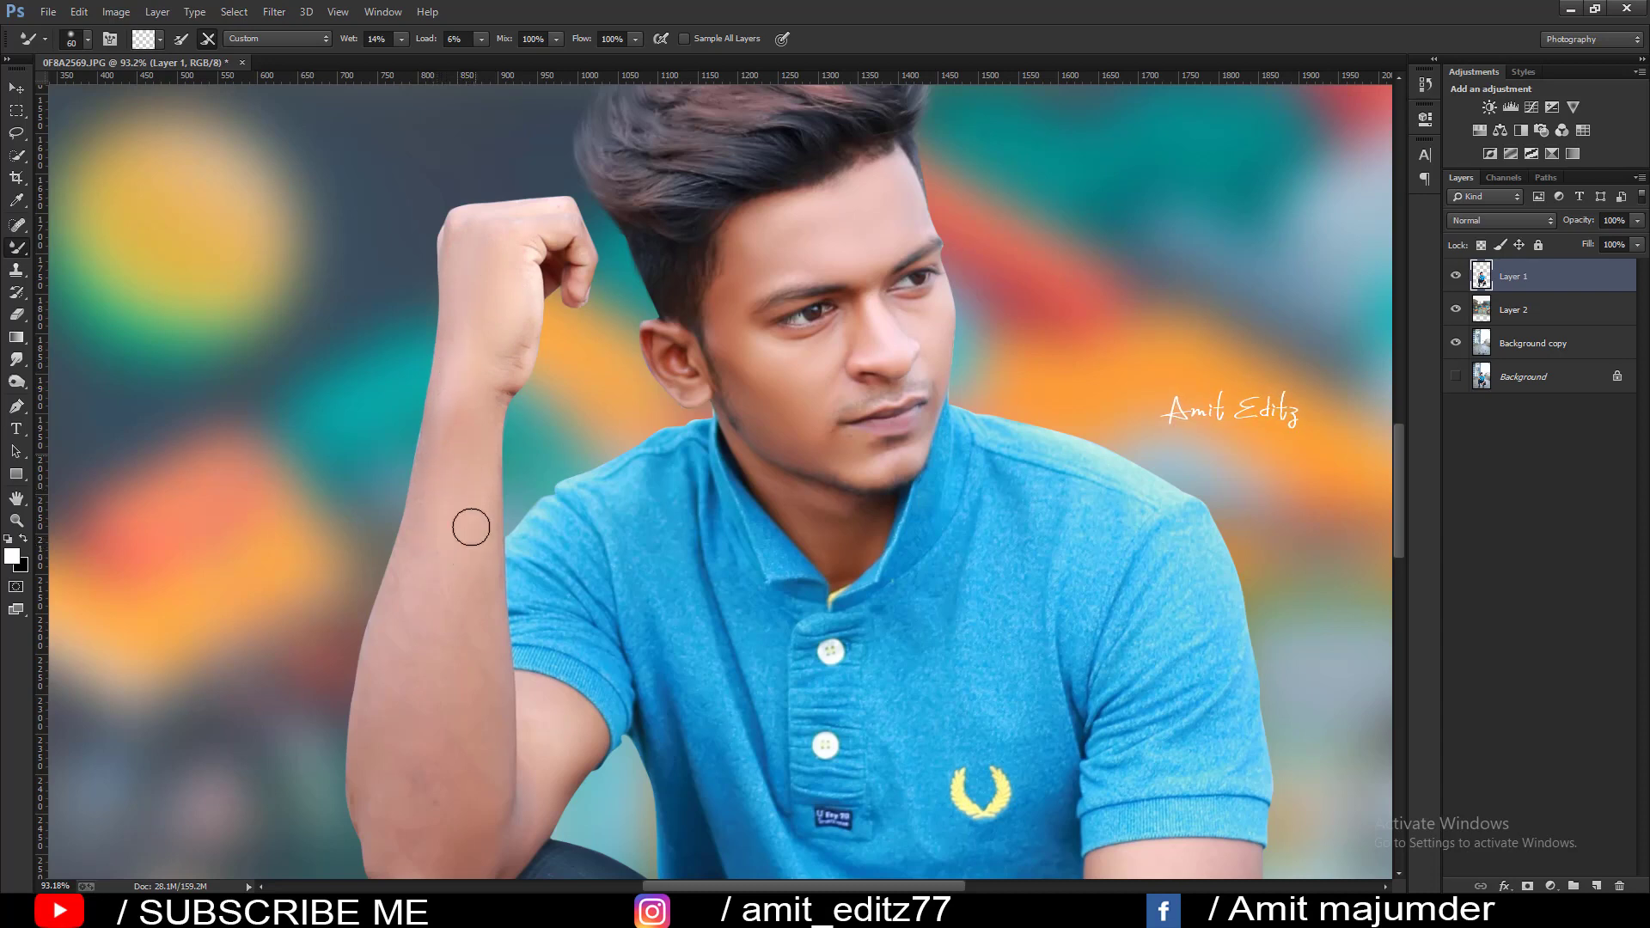
click(467, 485)
click(473, 623)
click(419, 617)
key(])
scroll(425, 704, down, 3)
click(412, 642)
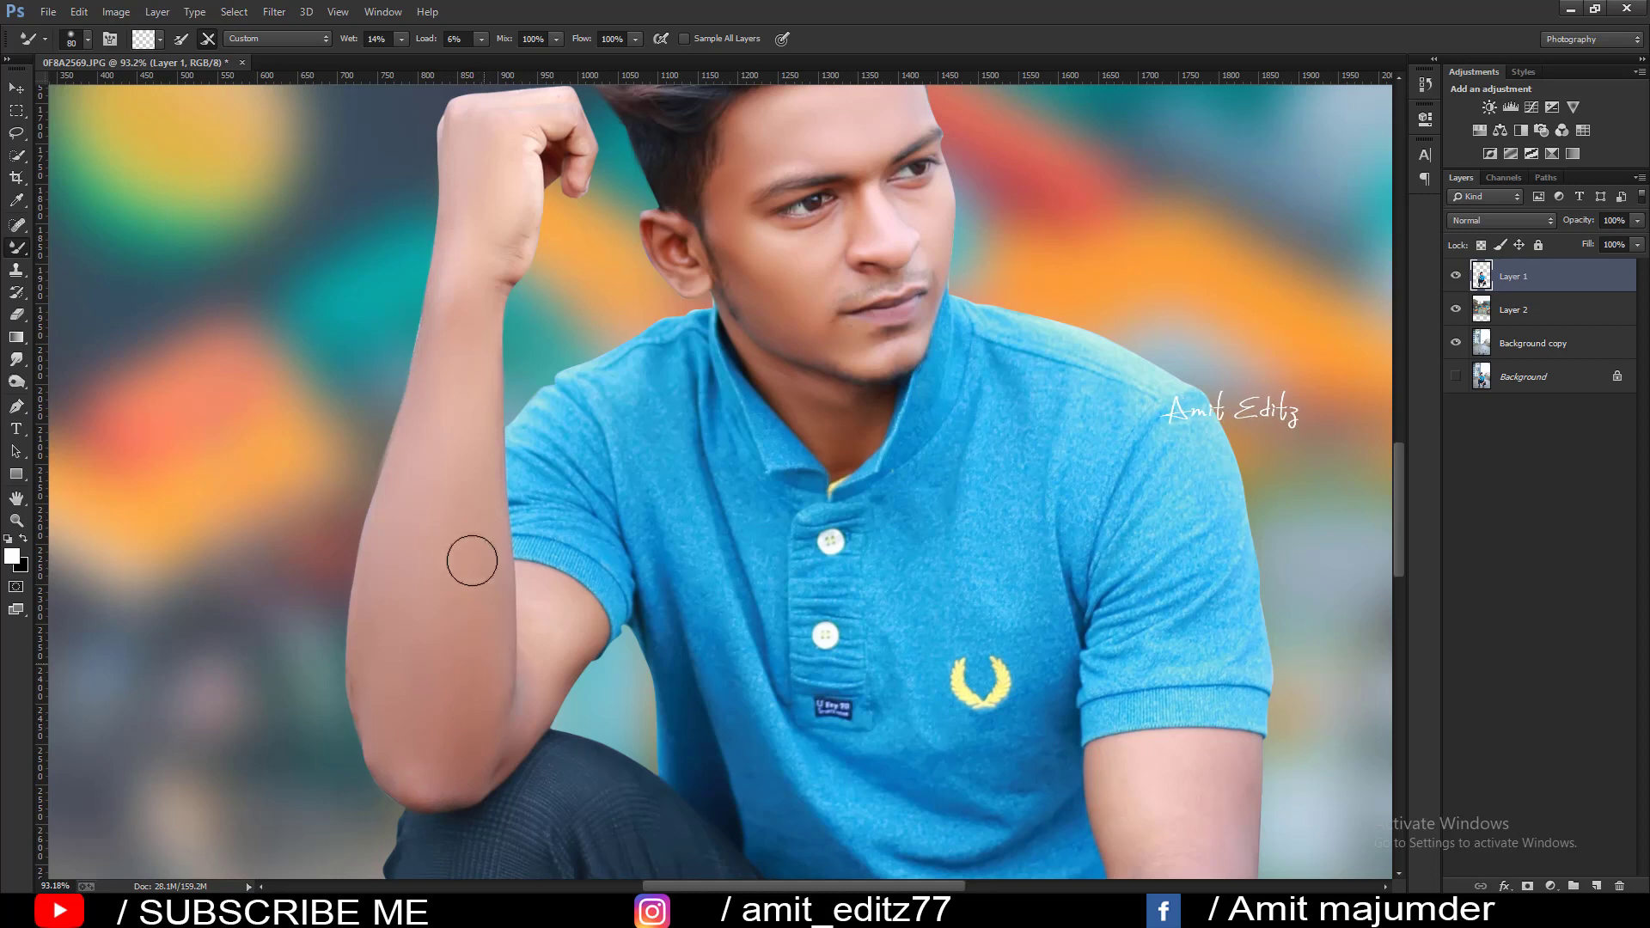
click(426, 730)
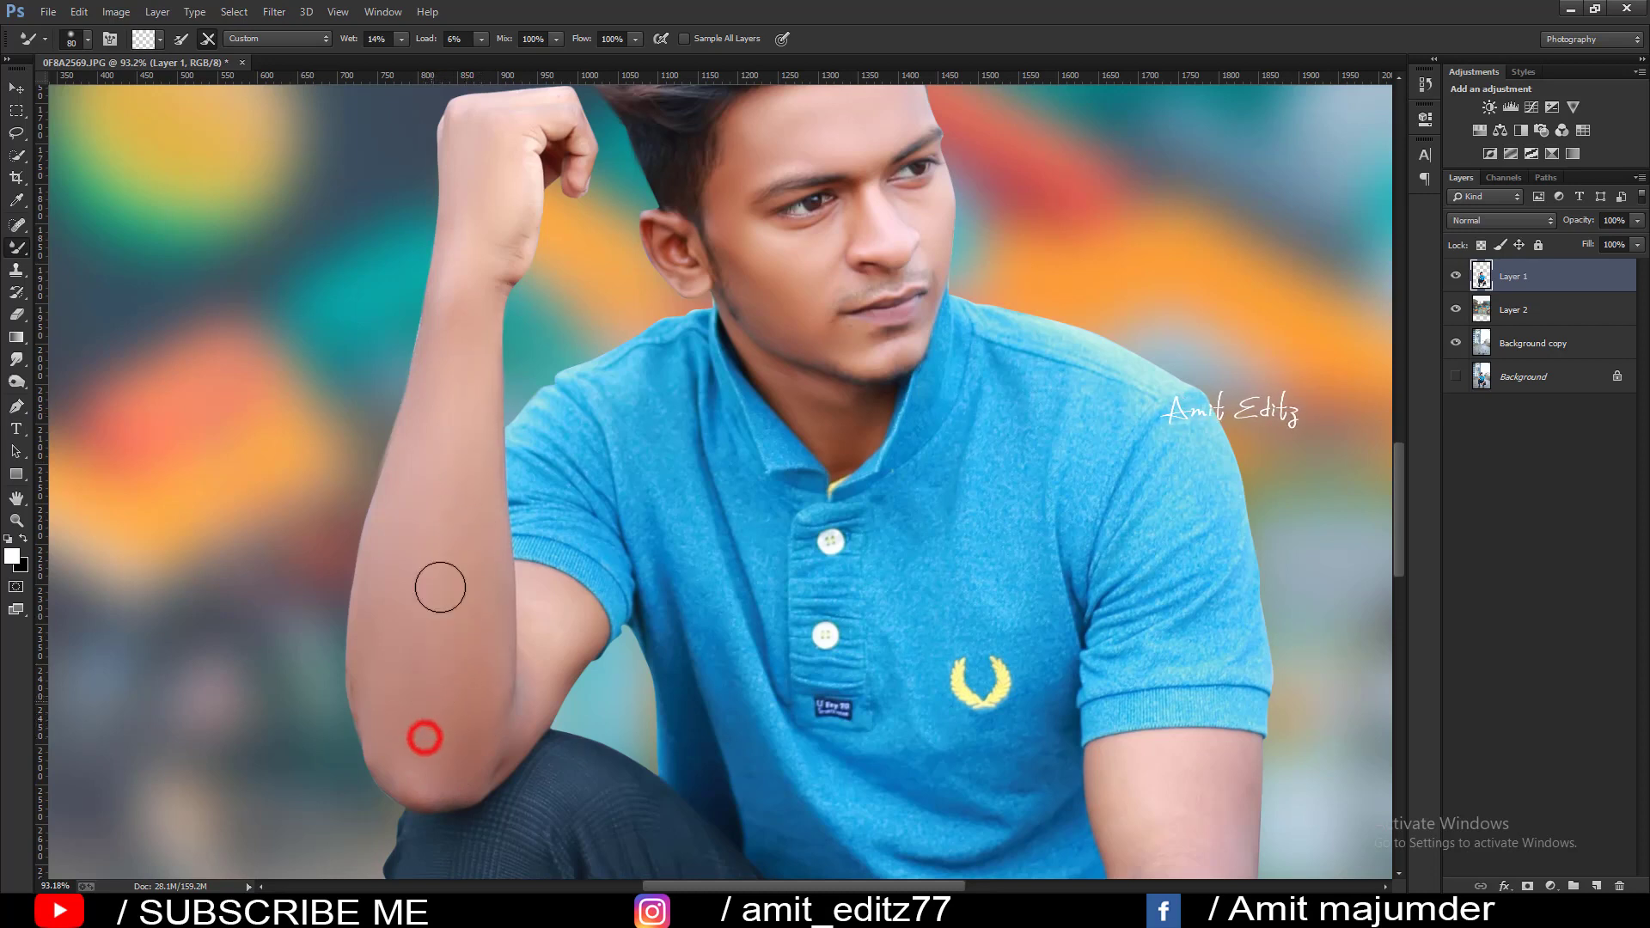
key(bracketleft)
key(bracketleft)
key(bracketleft)
click(538, 604)
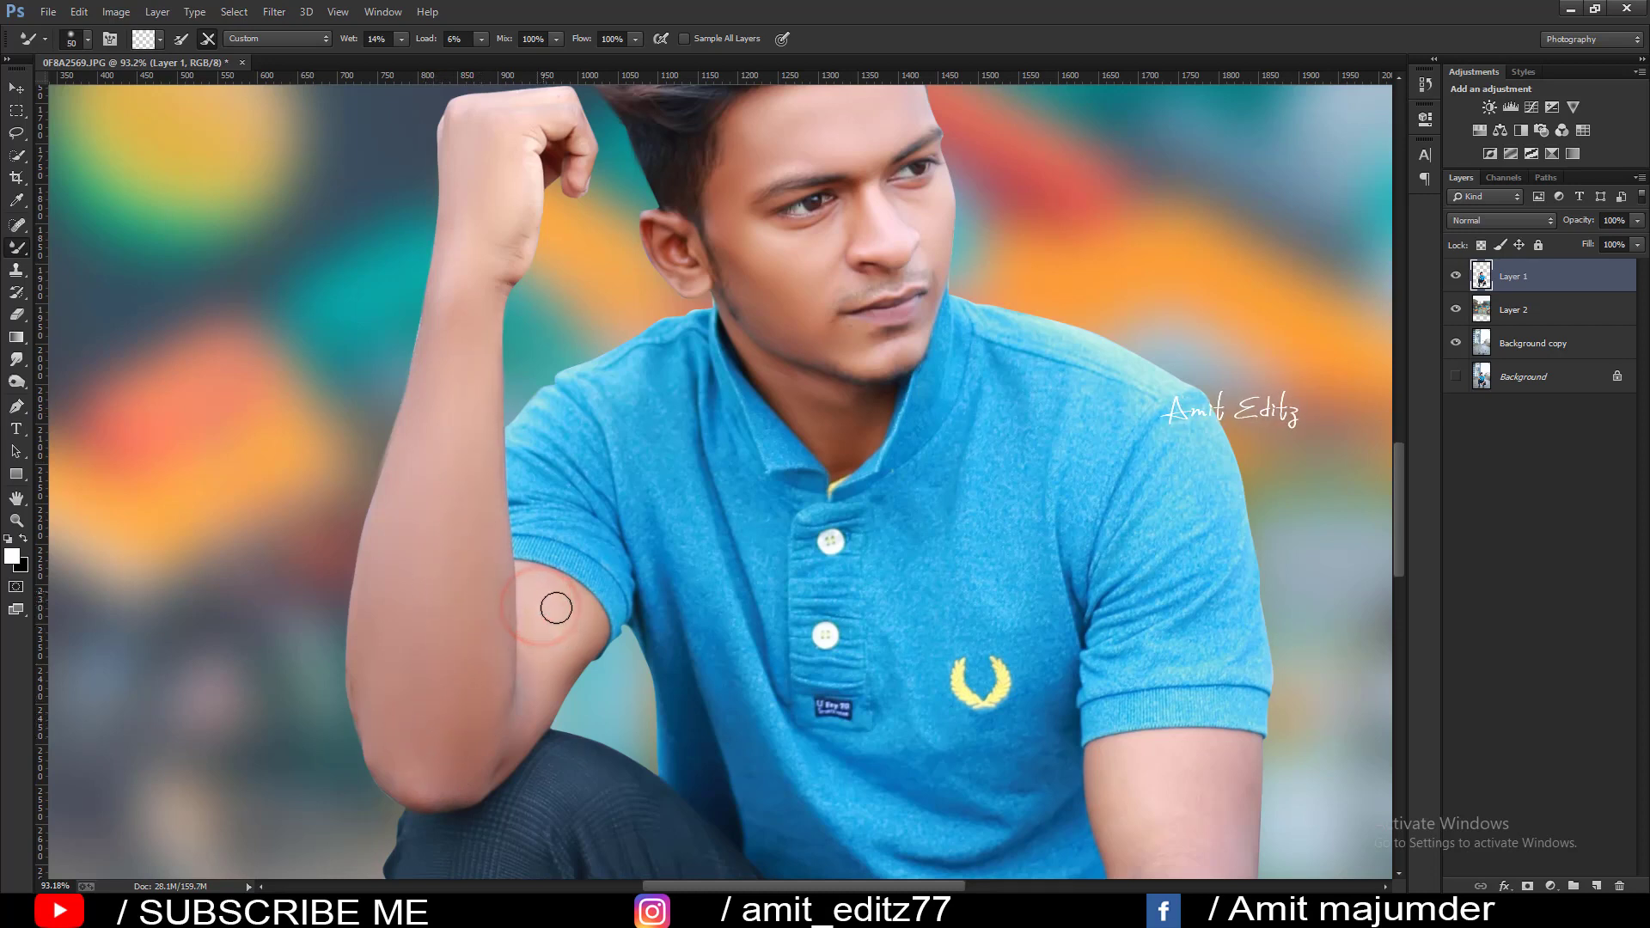
drag(873, 626, 556, 465)
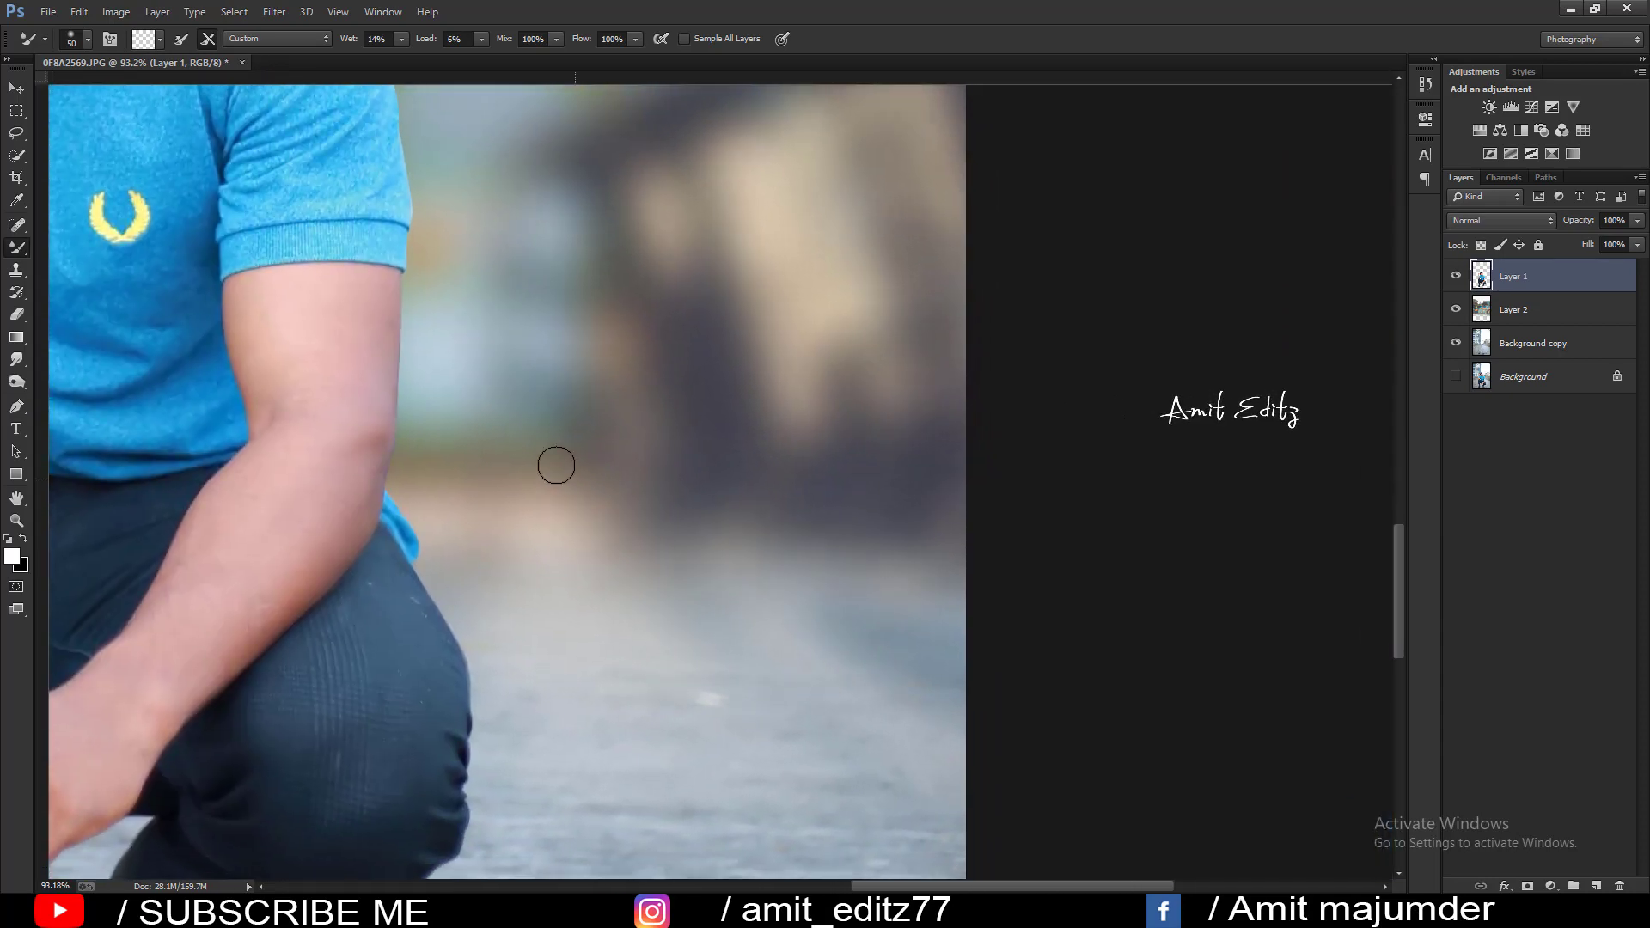
With a larger Mixer Brush, smooth the upper arm and lower forearm skin near the knee.
key(ctrl+r)
key(bracketright)
key(bracketright)
key(bracketright)
click(287, 324)
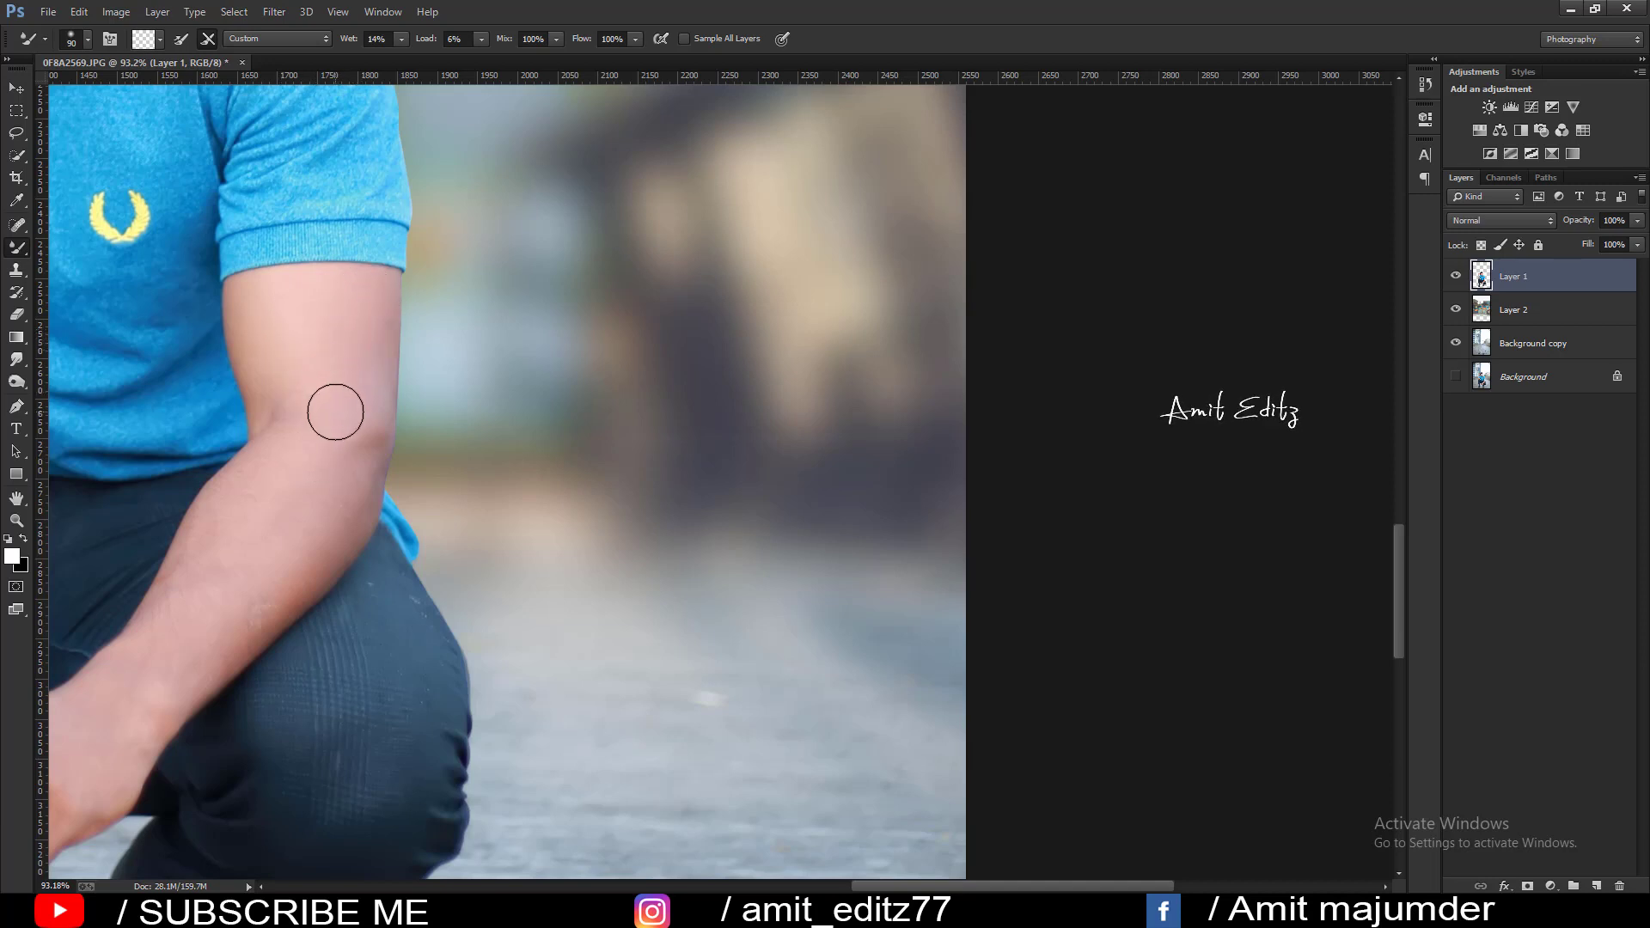
click(295, 501)
click(321, 460)
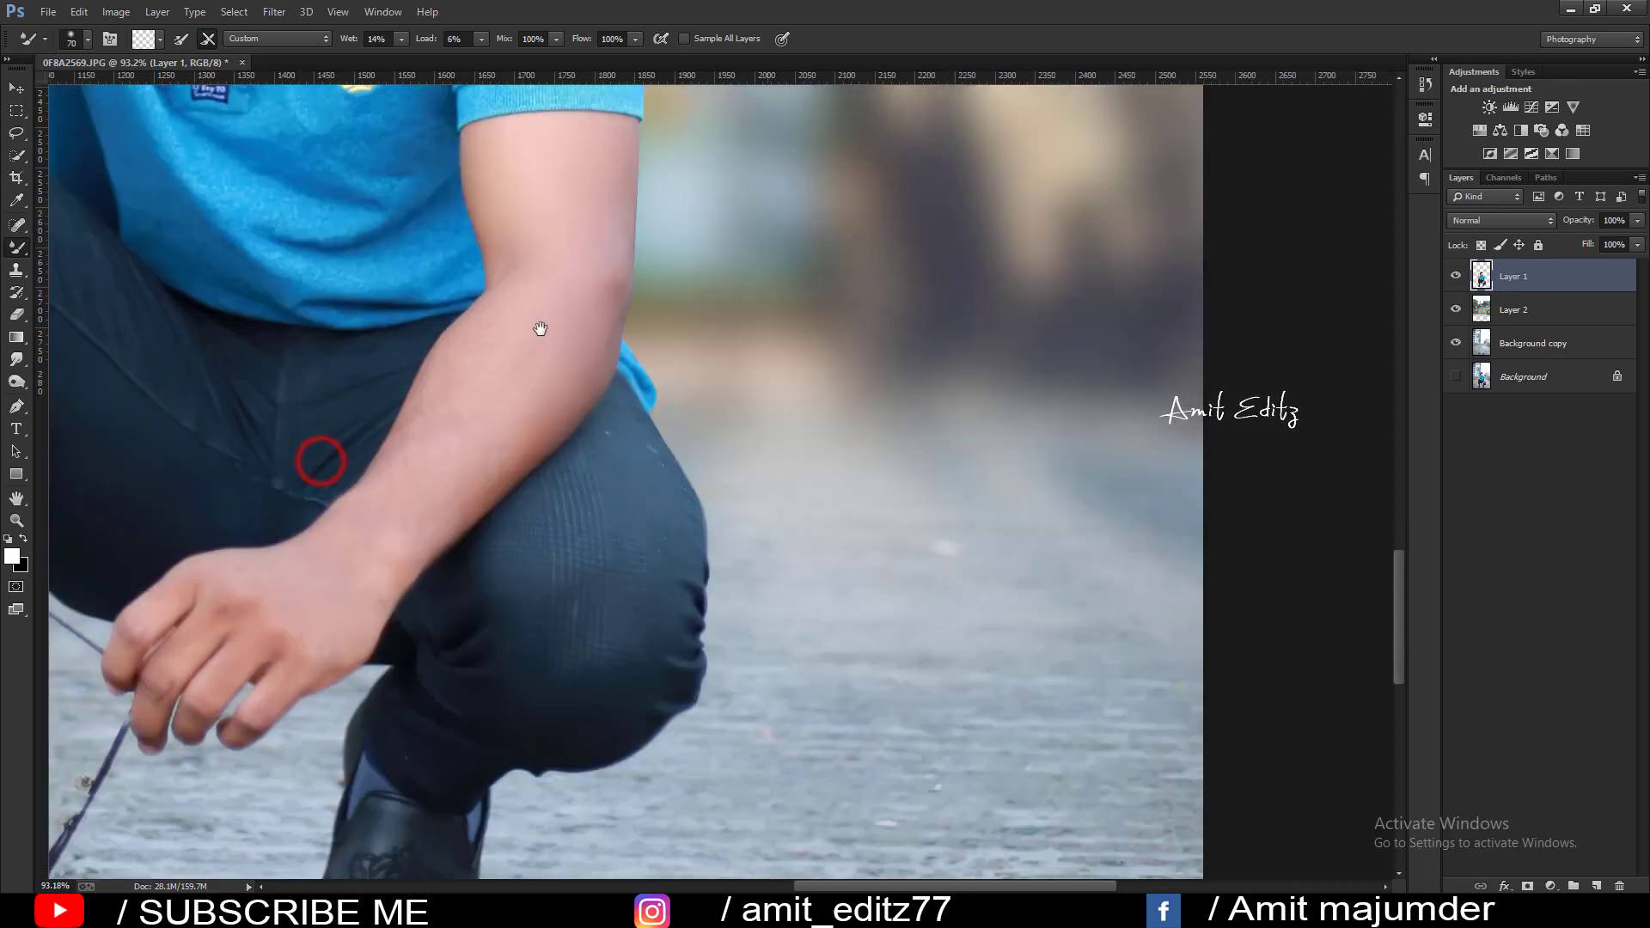
click(495, 353)
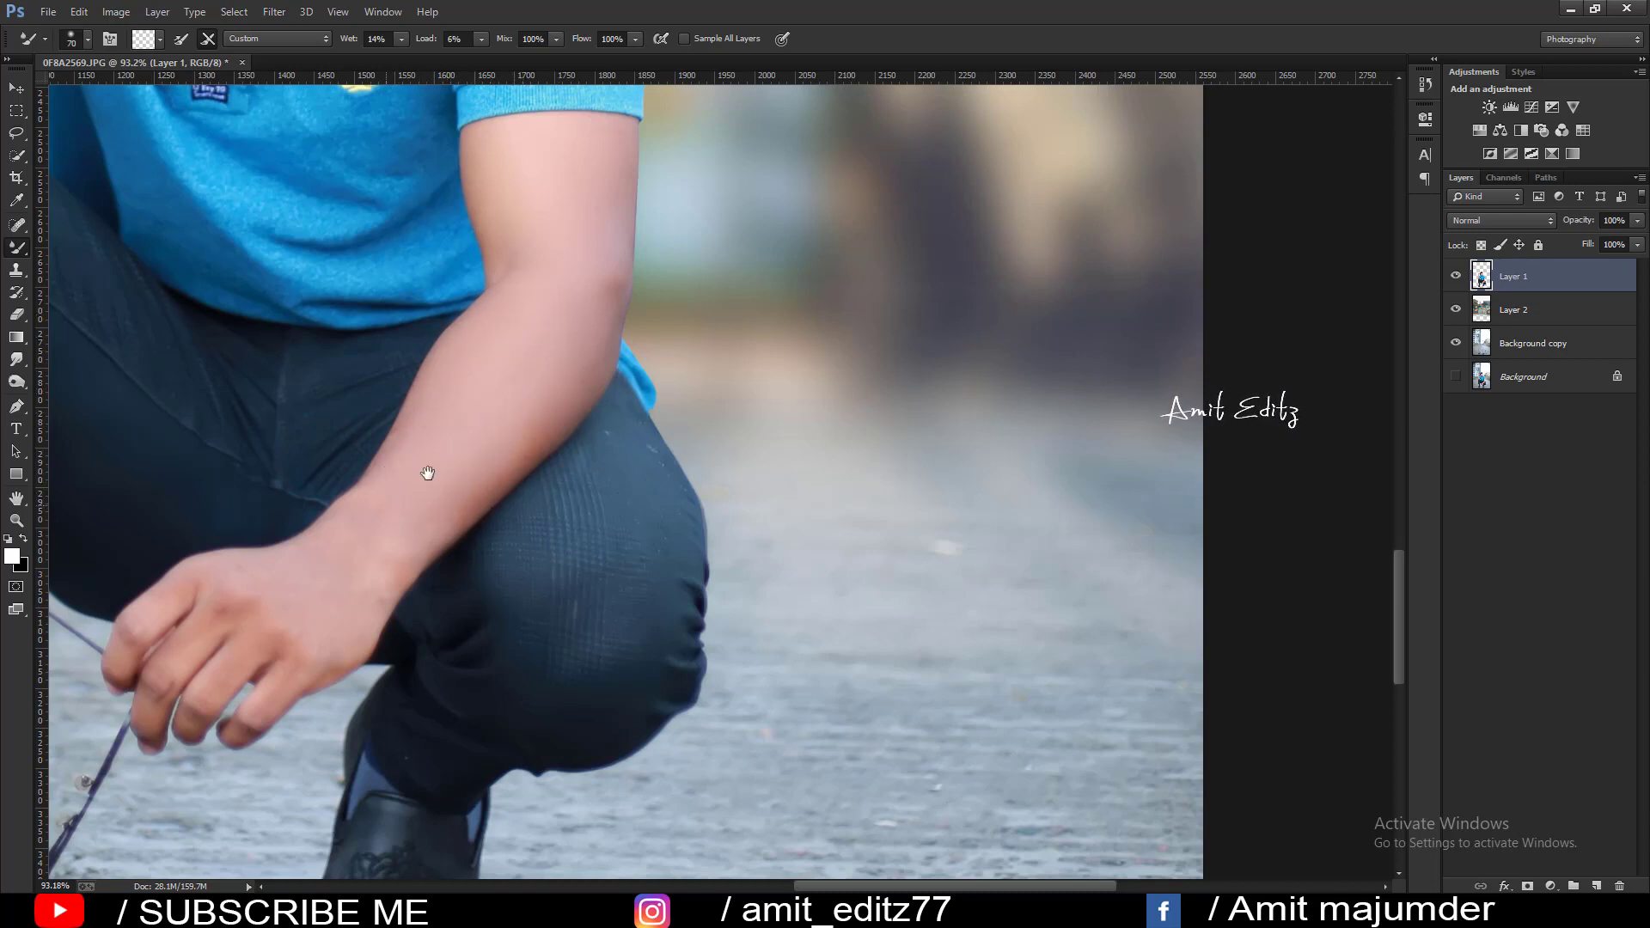
Pan down and smooth the fingers, knuckles and back of the lower hand.
drag(427, 472, 618, 432)
click(609, 434)
click(696, 397)
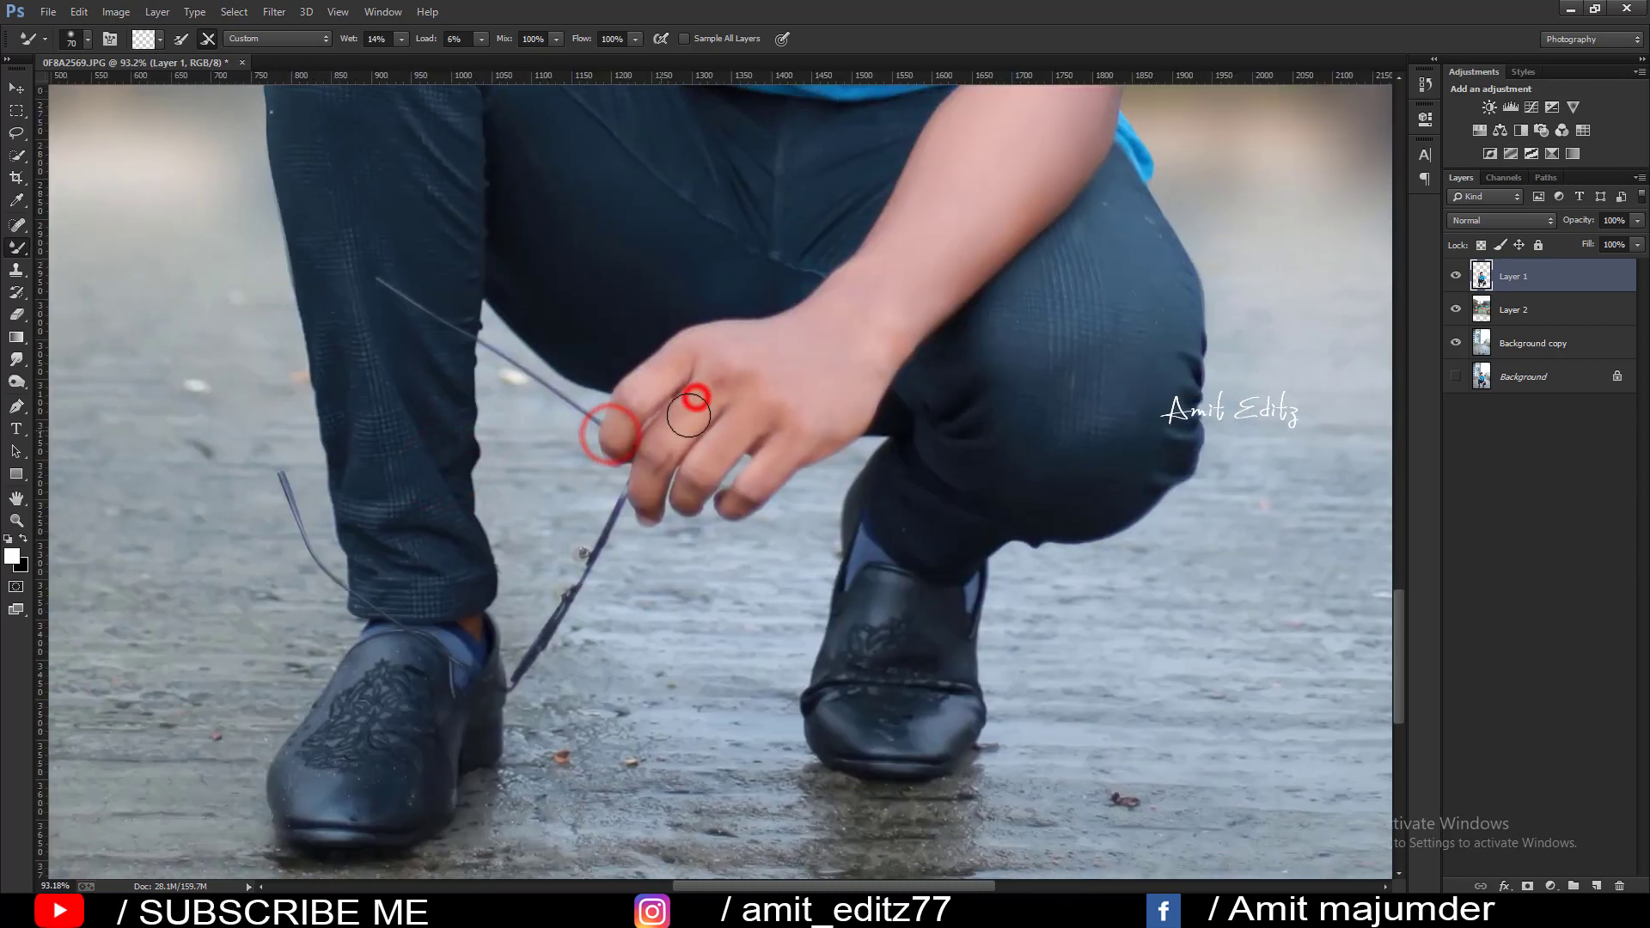
click(699, 461)
click(730, 439)
click(781, 357)
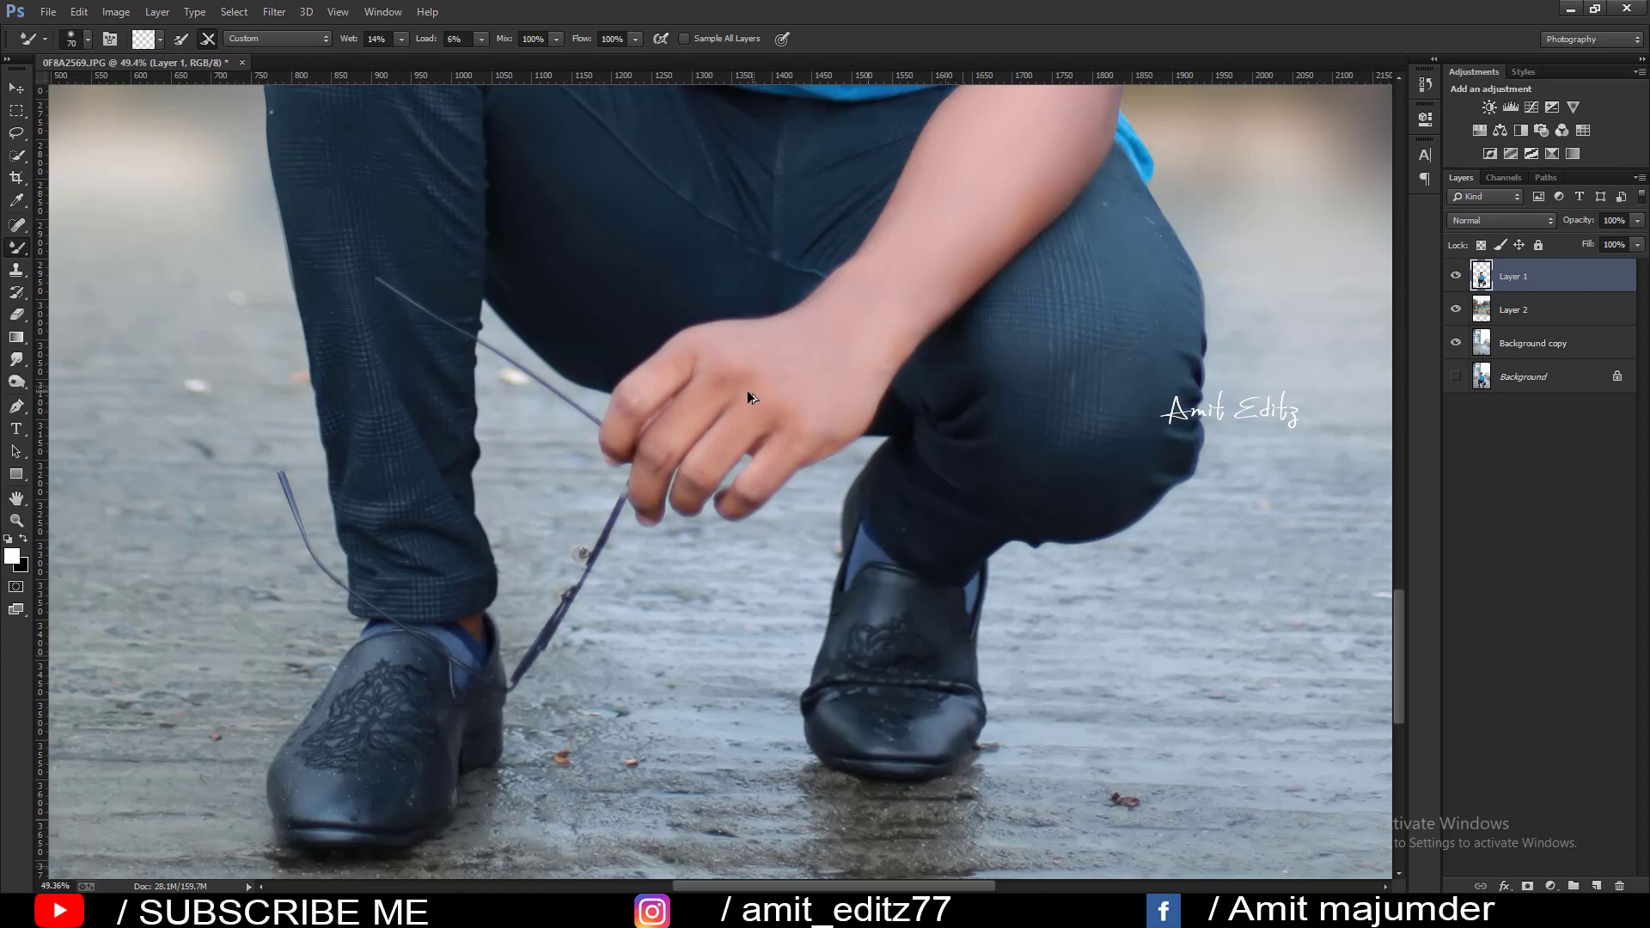
scroll(744, 390, down, 5)
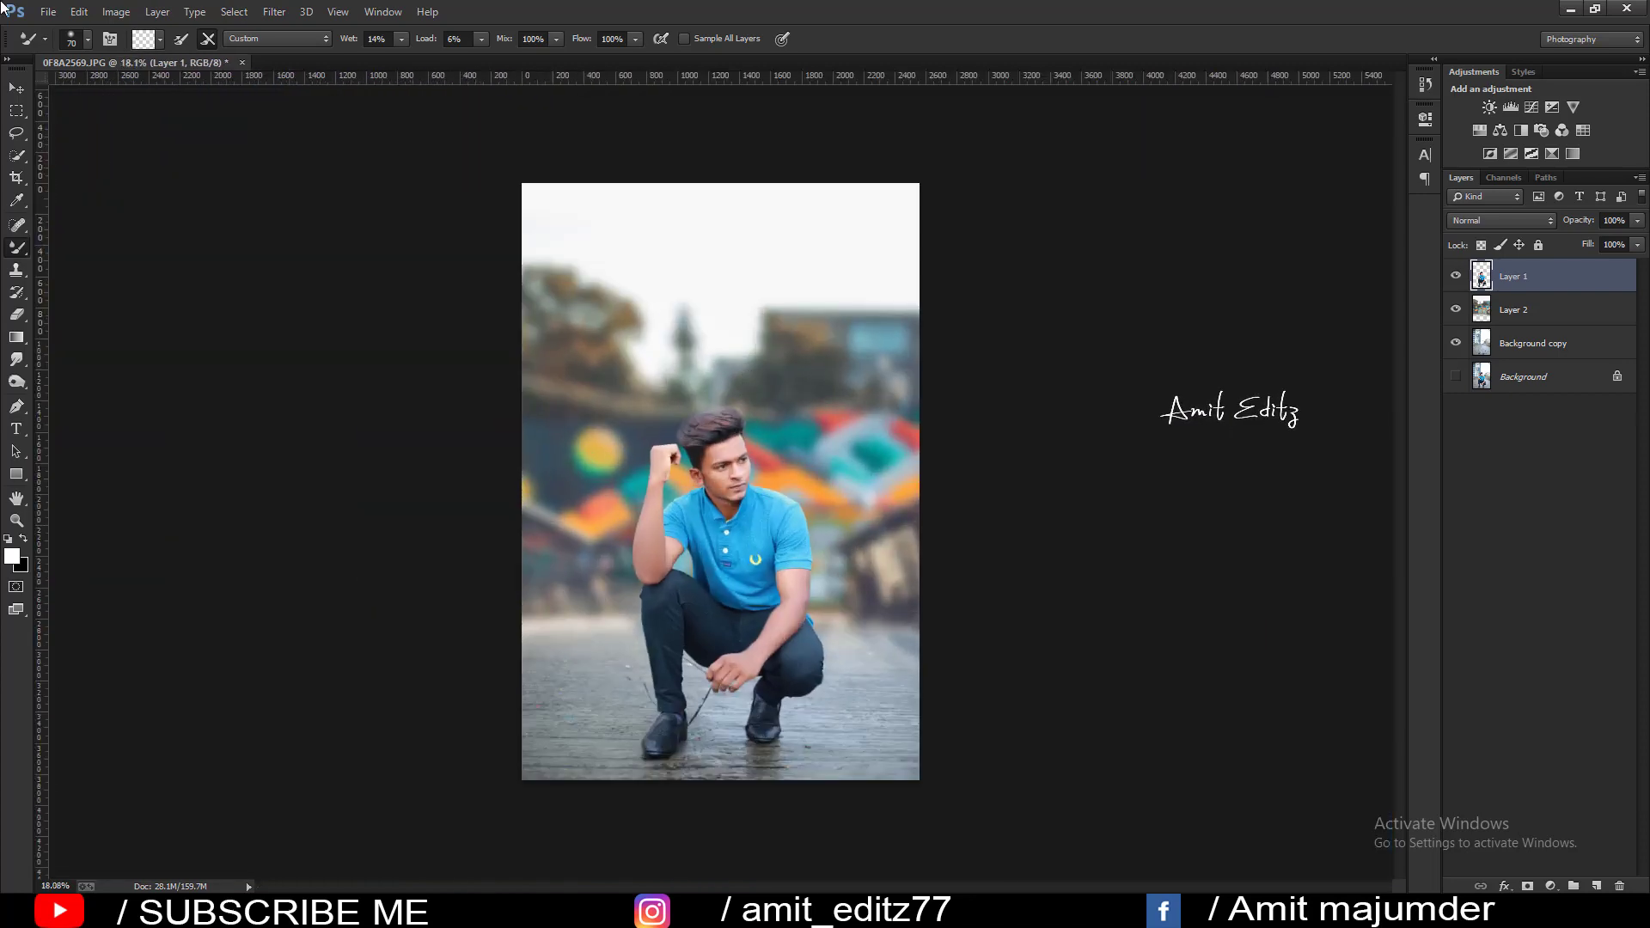
Apply Camera Raw to Layer 1: lifted Shadows, Oranges saturation -23, Oranges luminance +13.
click(274, 12)
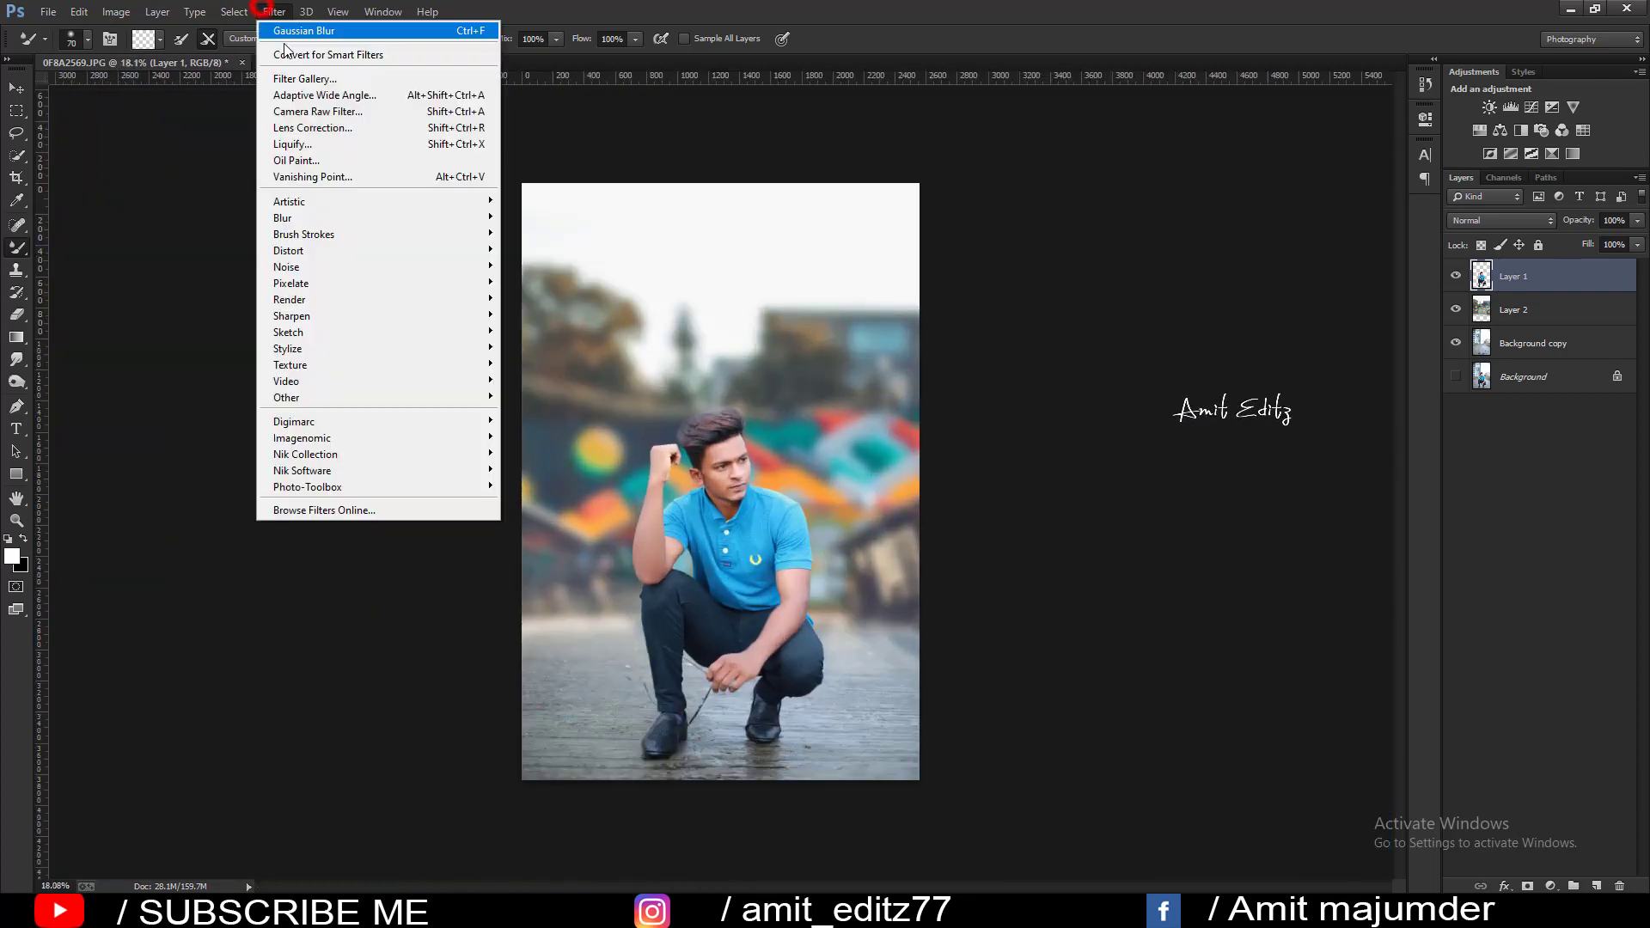
click(307, 108)
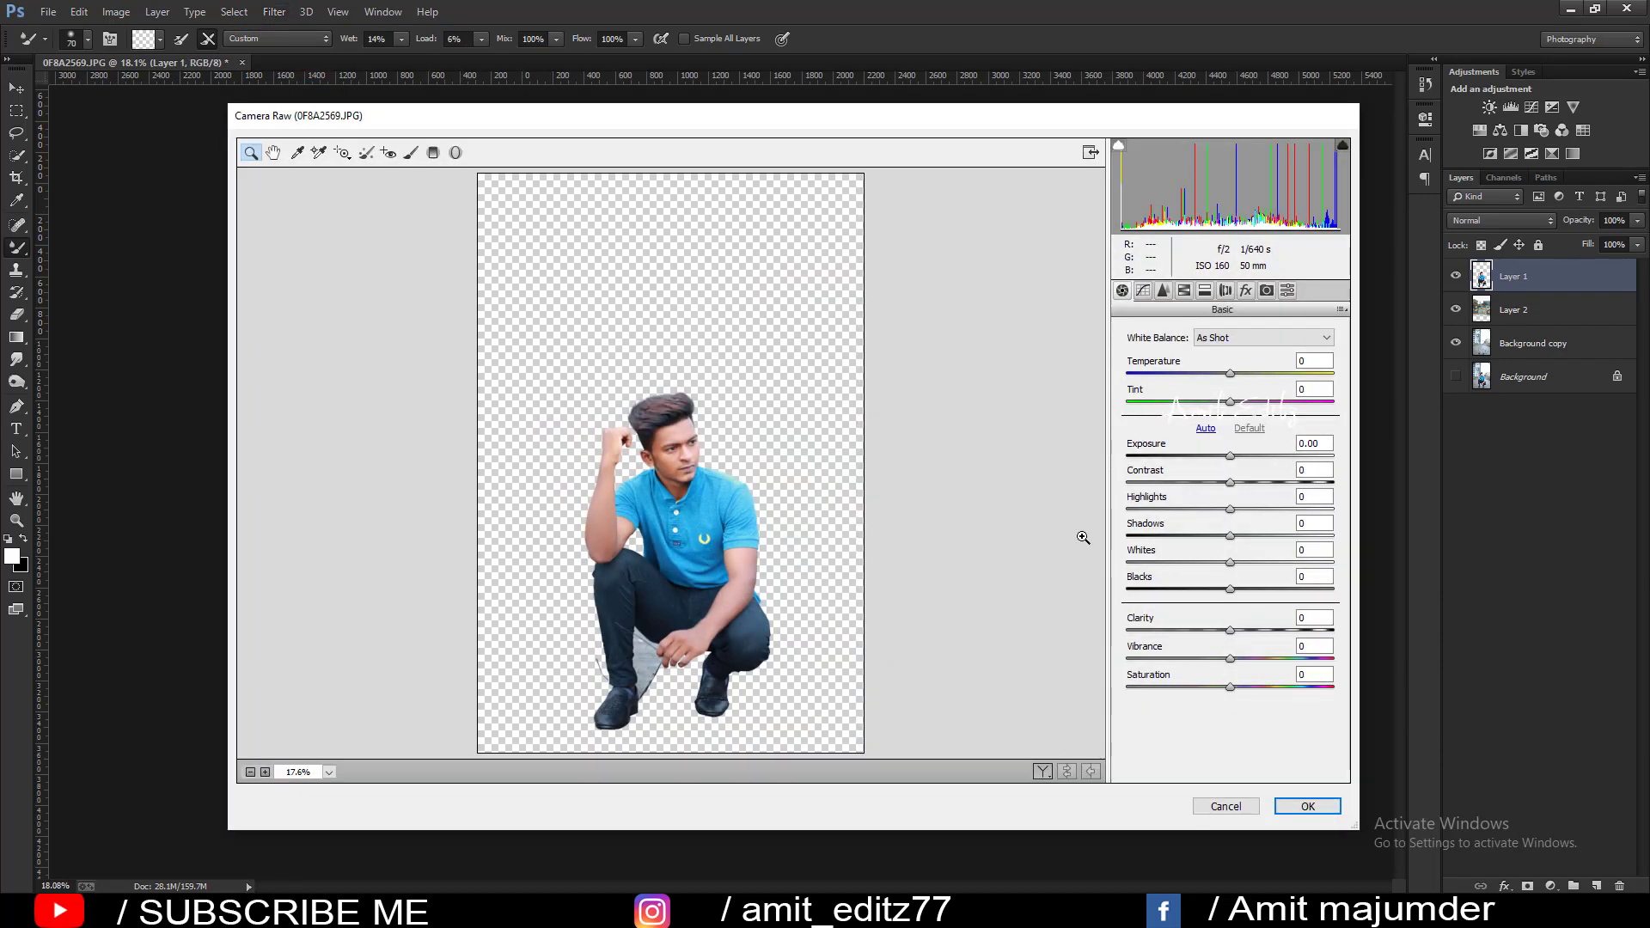
click(1220, 534)
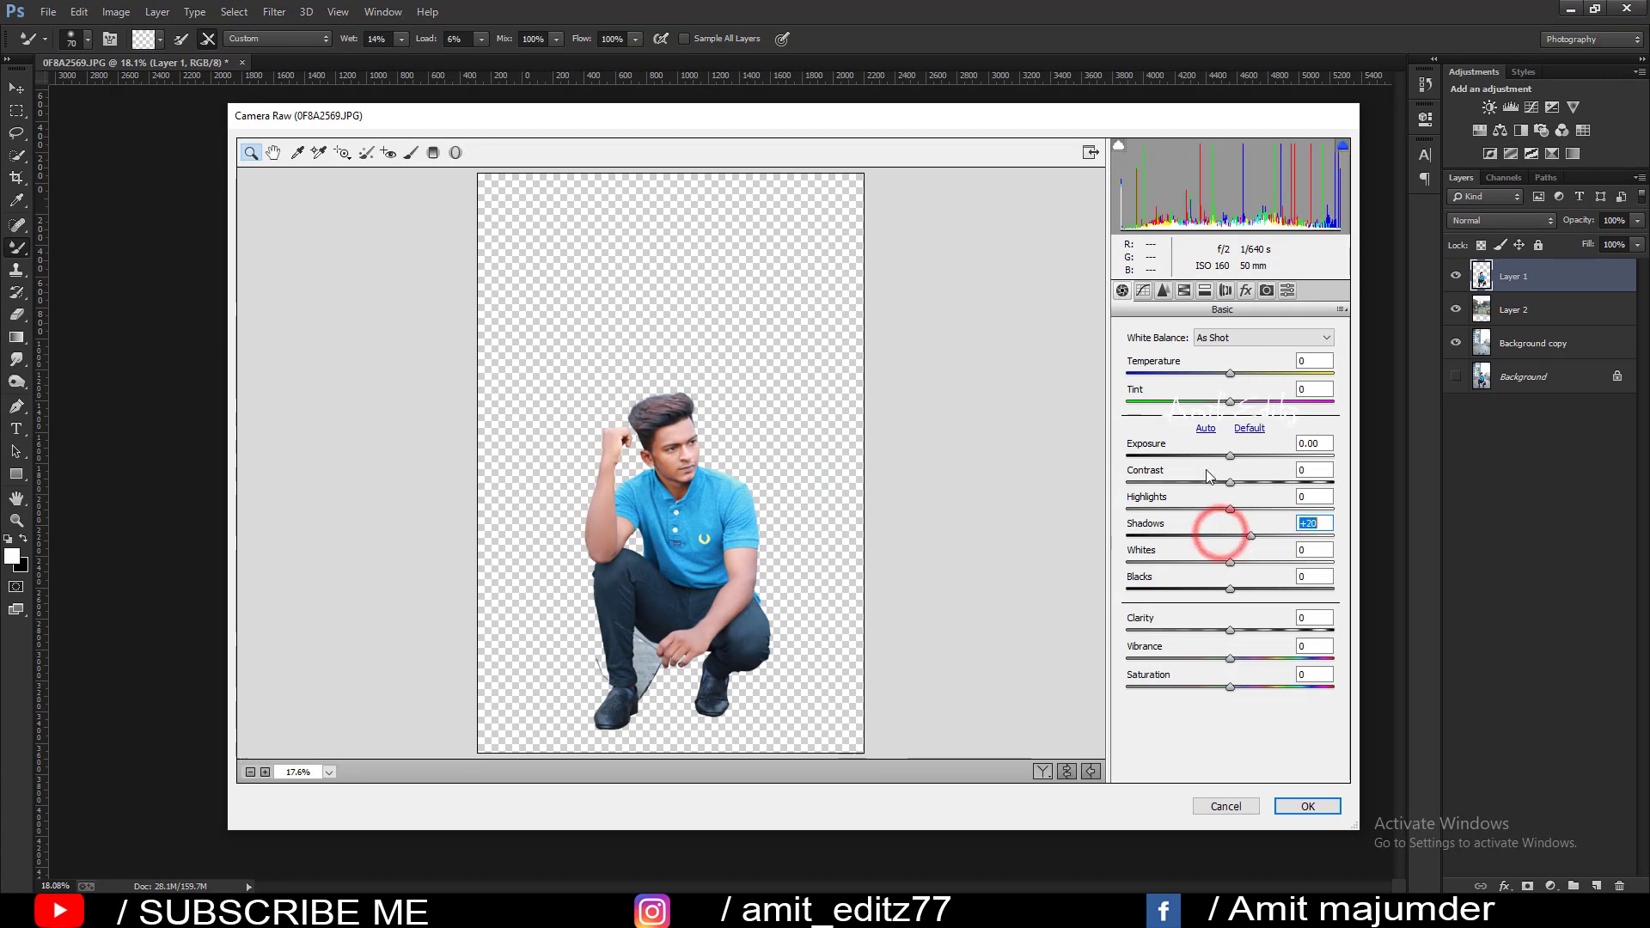
click(1204, 291)
click(1184, 291)
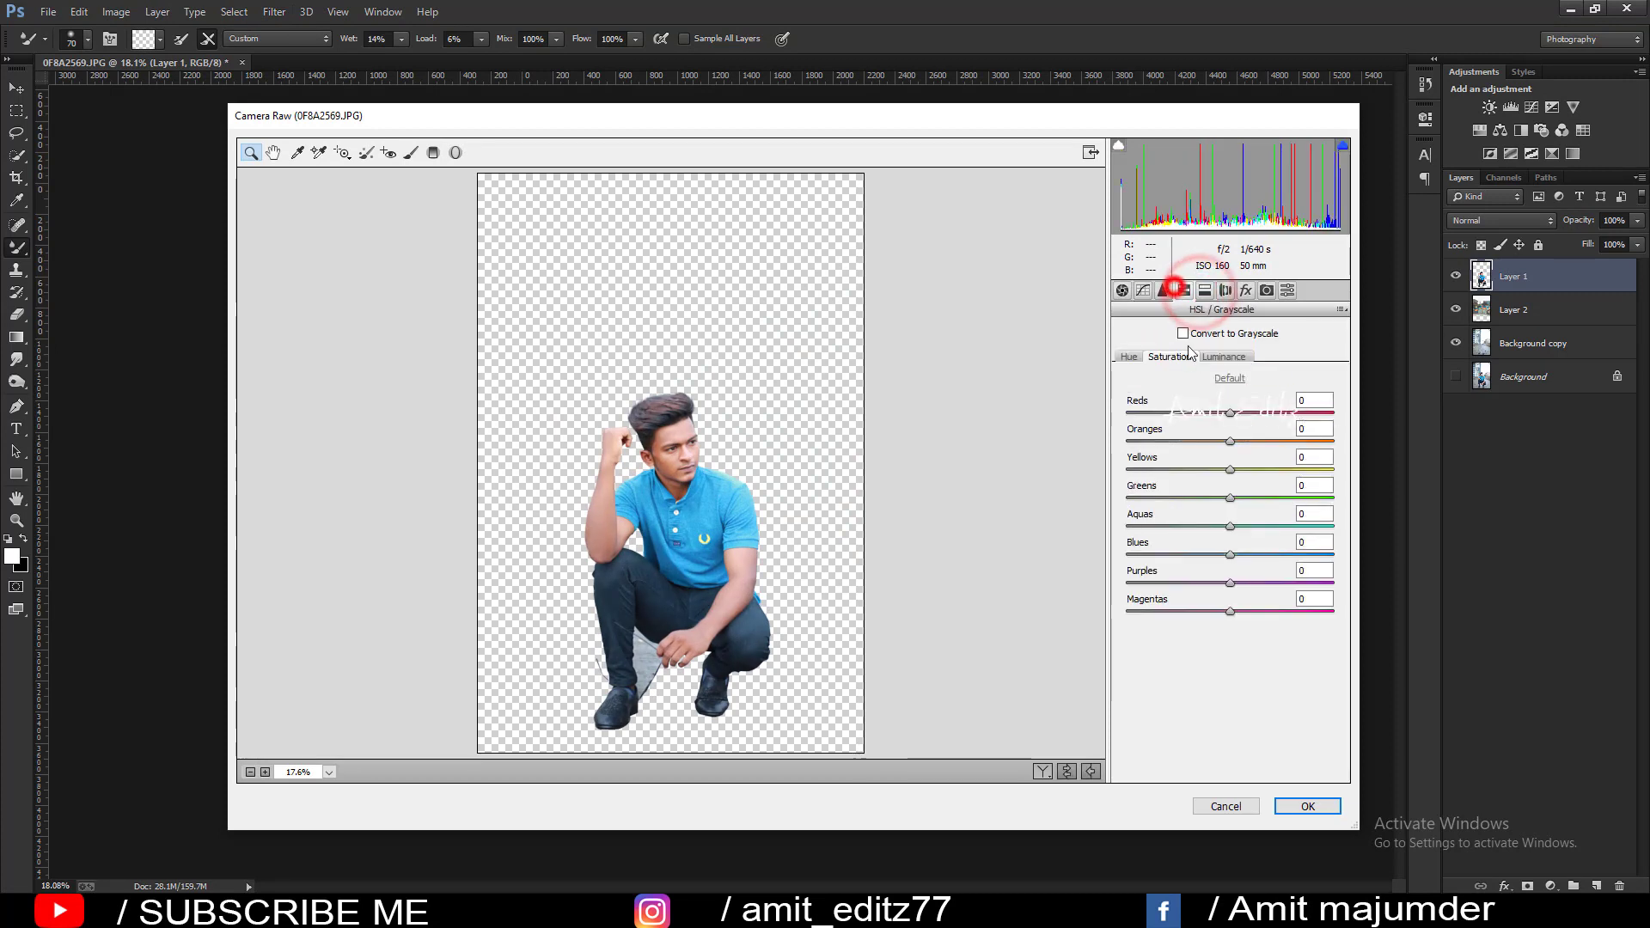
mouse_move(1230, 441)
mouse_down()
mouse_move(1210, 441)
mouse_move(1244, 447)
mouse_up()
click(1224, 357)
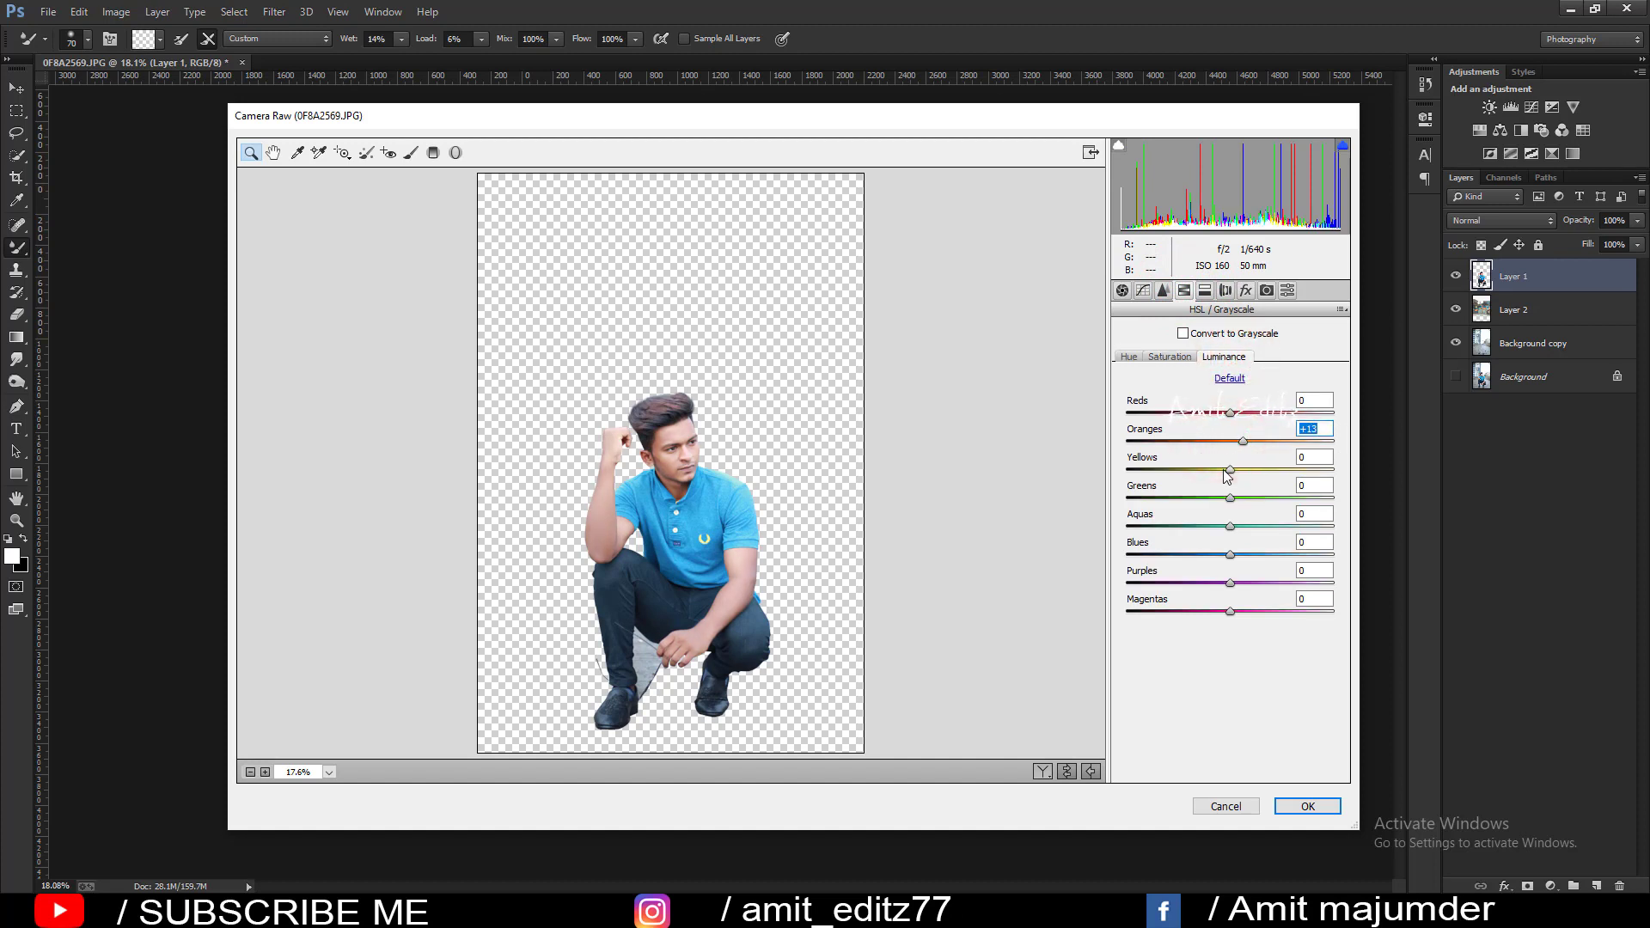
click(1309, 807)
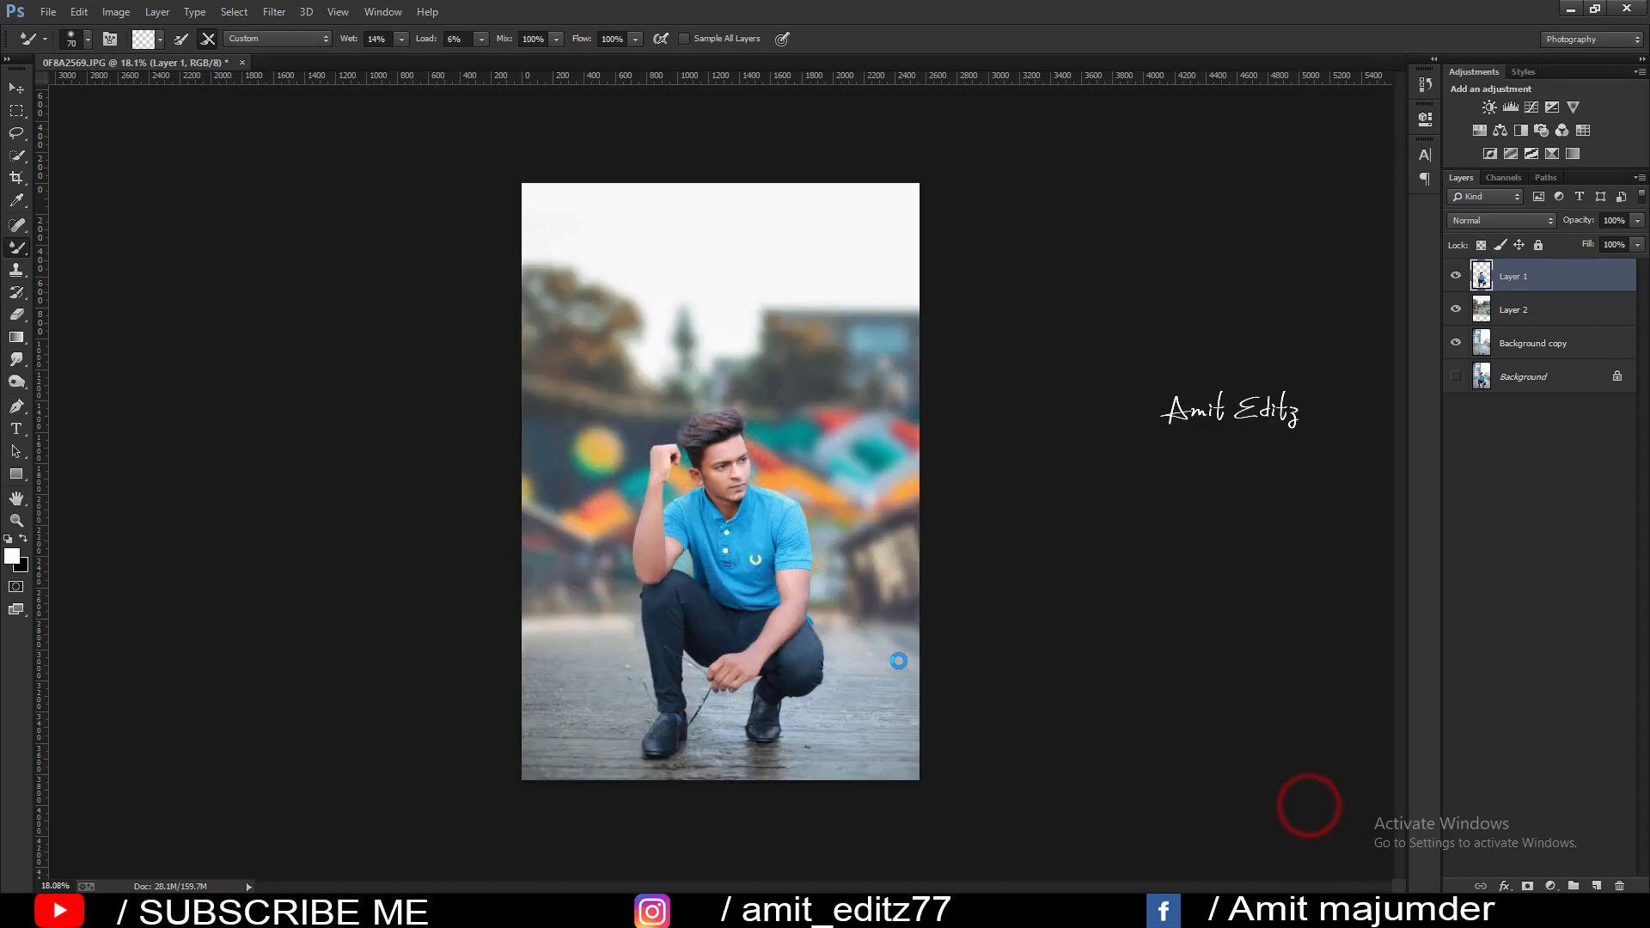
Stamp all visible layers into a merged Layer 3 with Ctrl+Alt+Shift+E.
scroll(729, 521, up, 2)
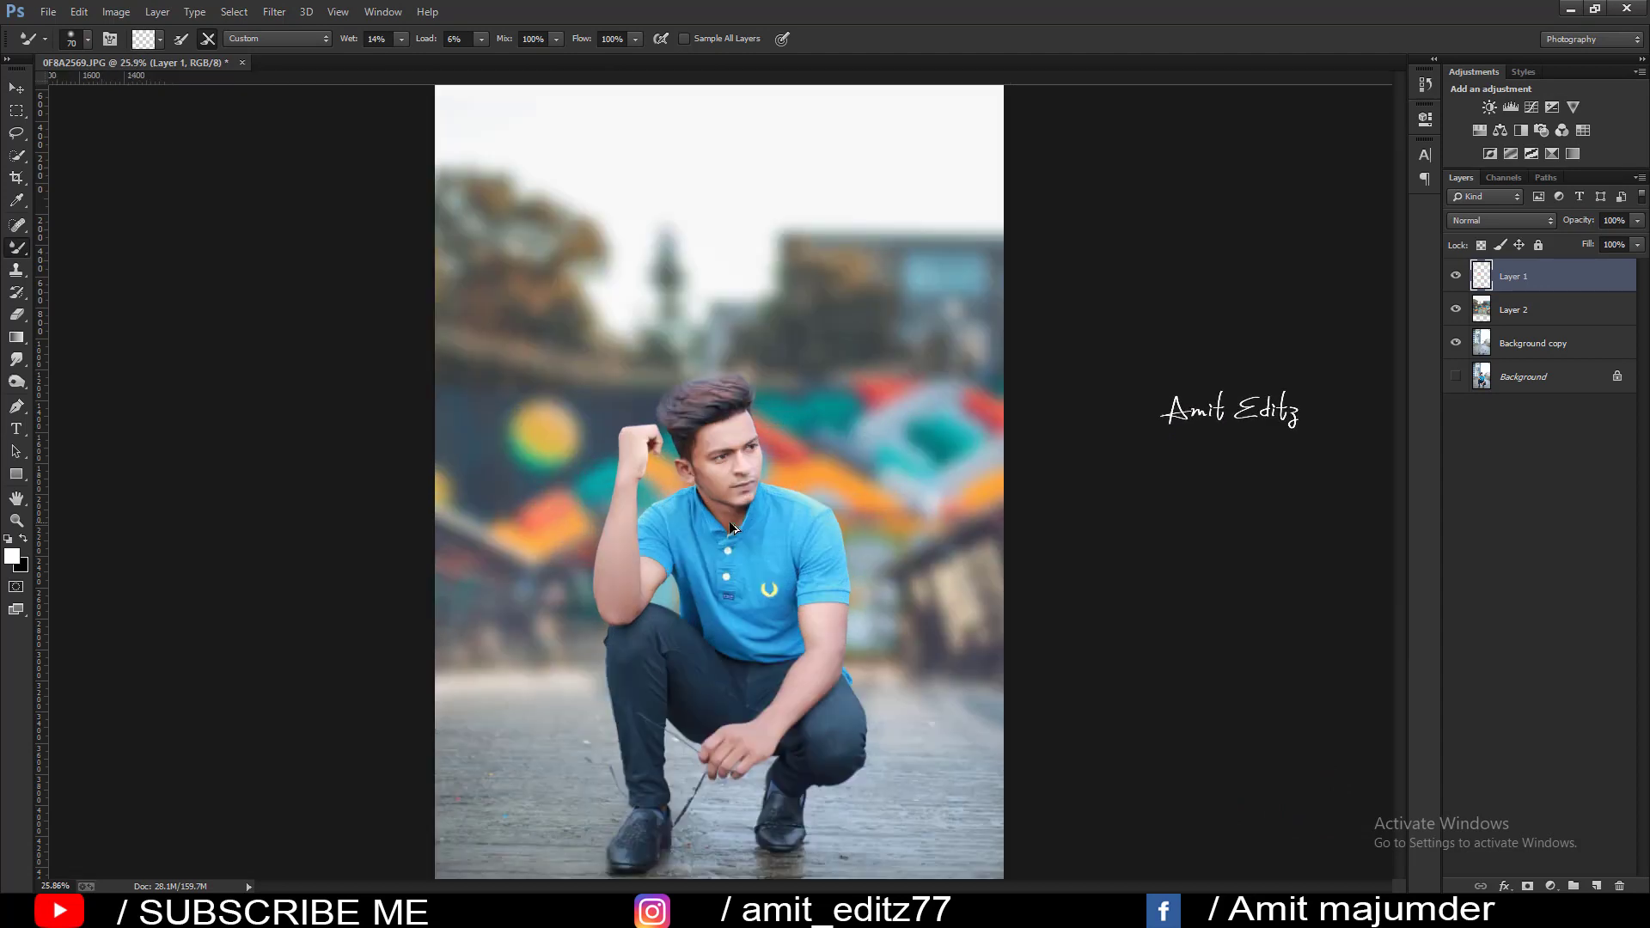
key(ctrl+alt+shift+e)
scroll(732, 527, down, 1)
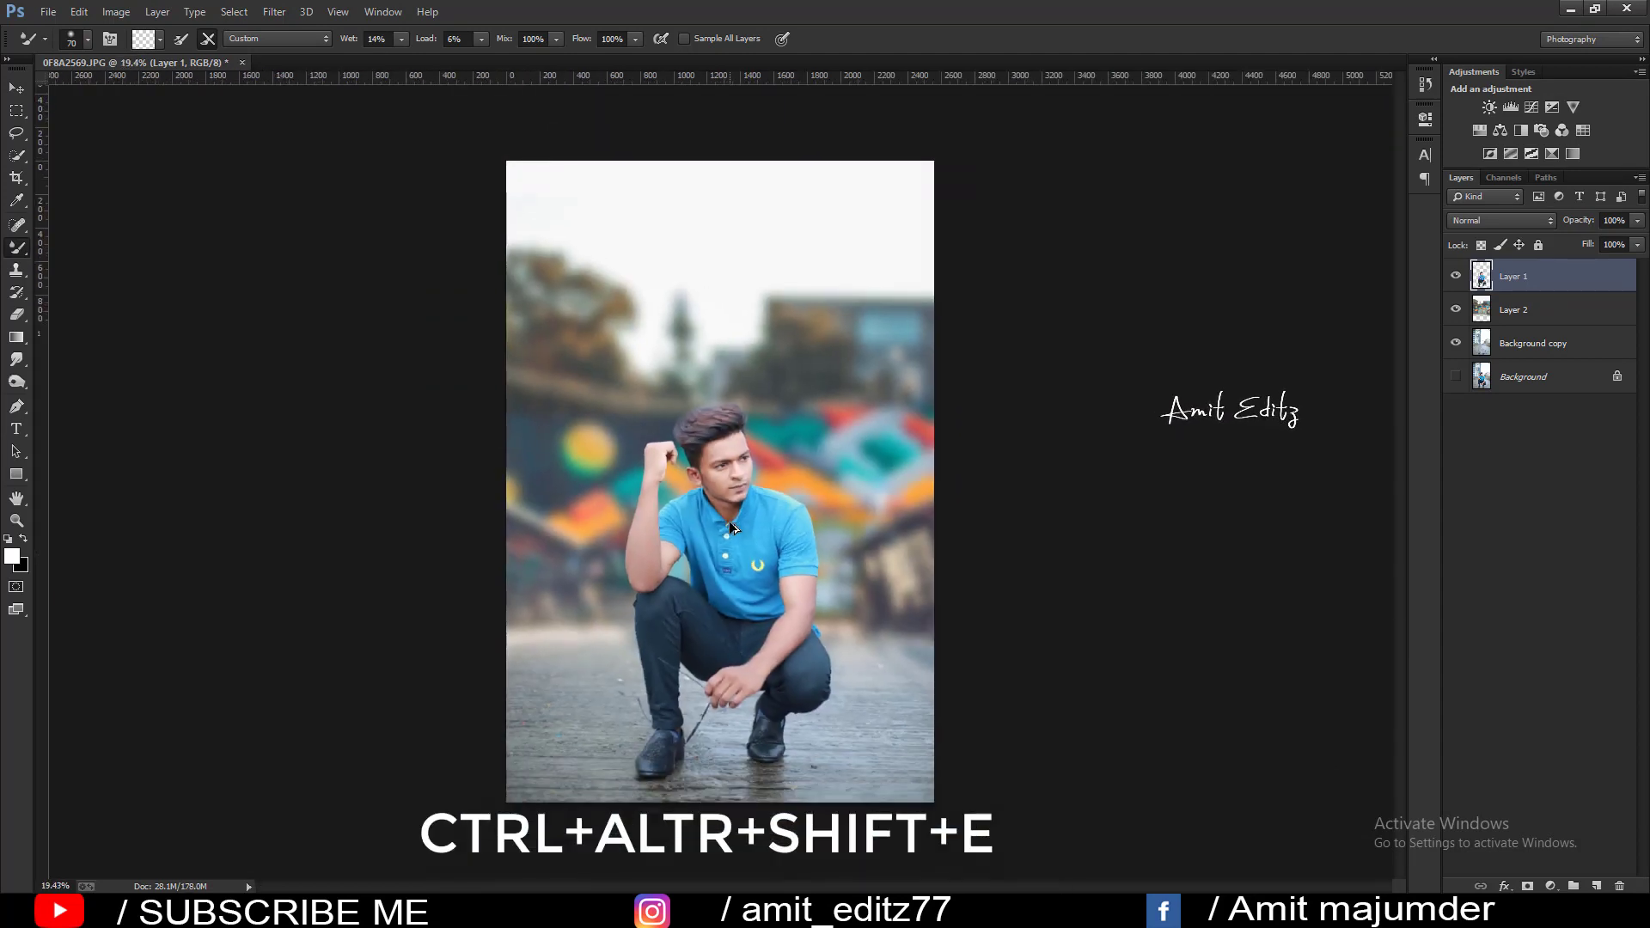
key(ctrl+alt+shift+e)
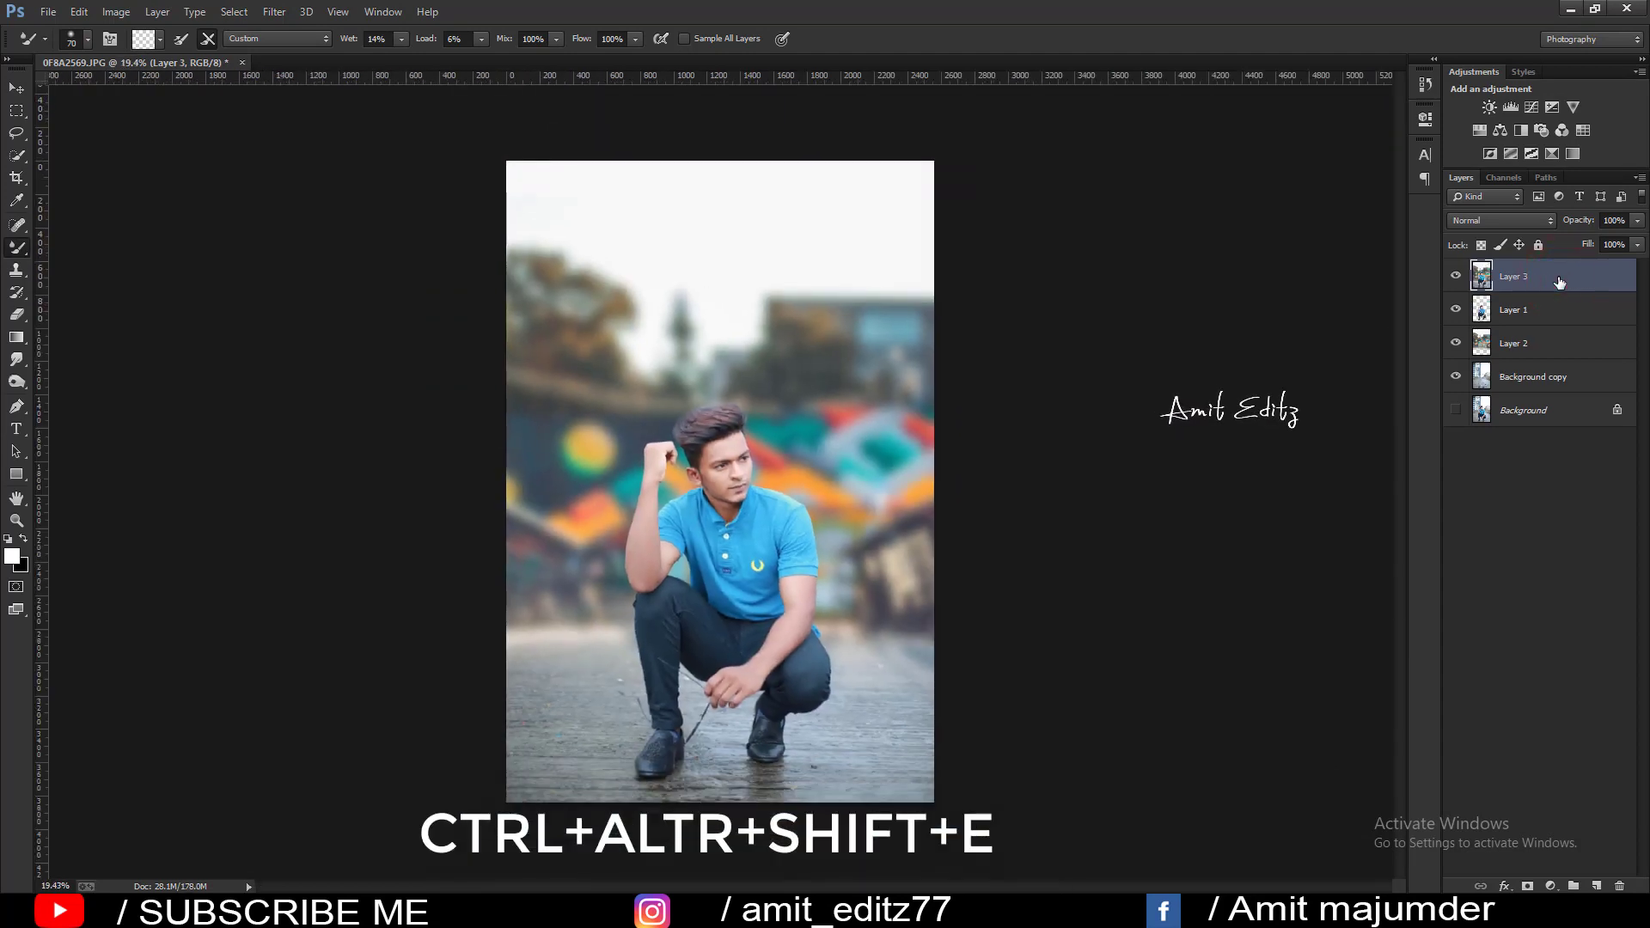
Duplicate Layer 3 as Layer 3 copy and open the Camera Raw Filter on it.
click(16, 178)
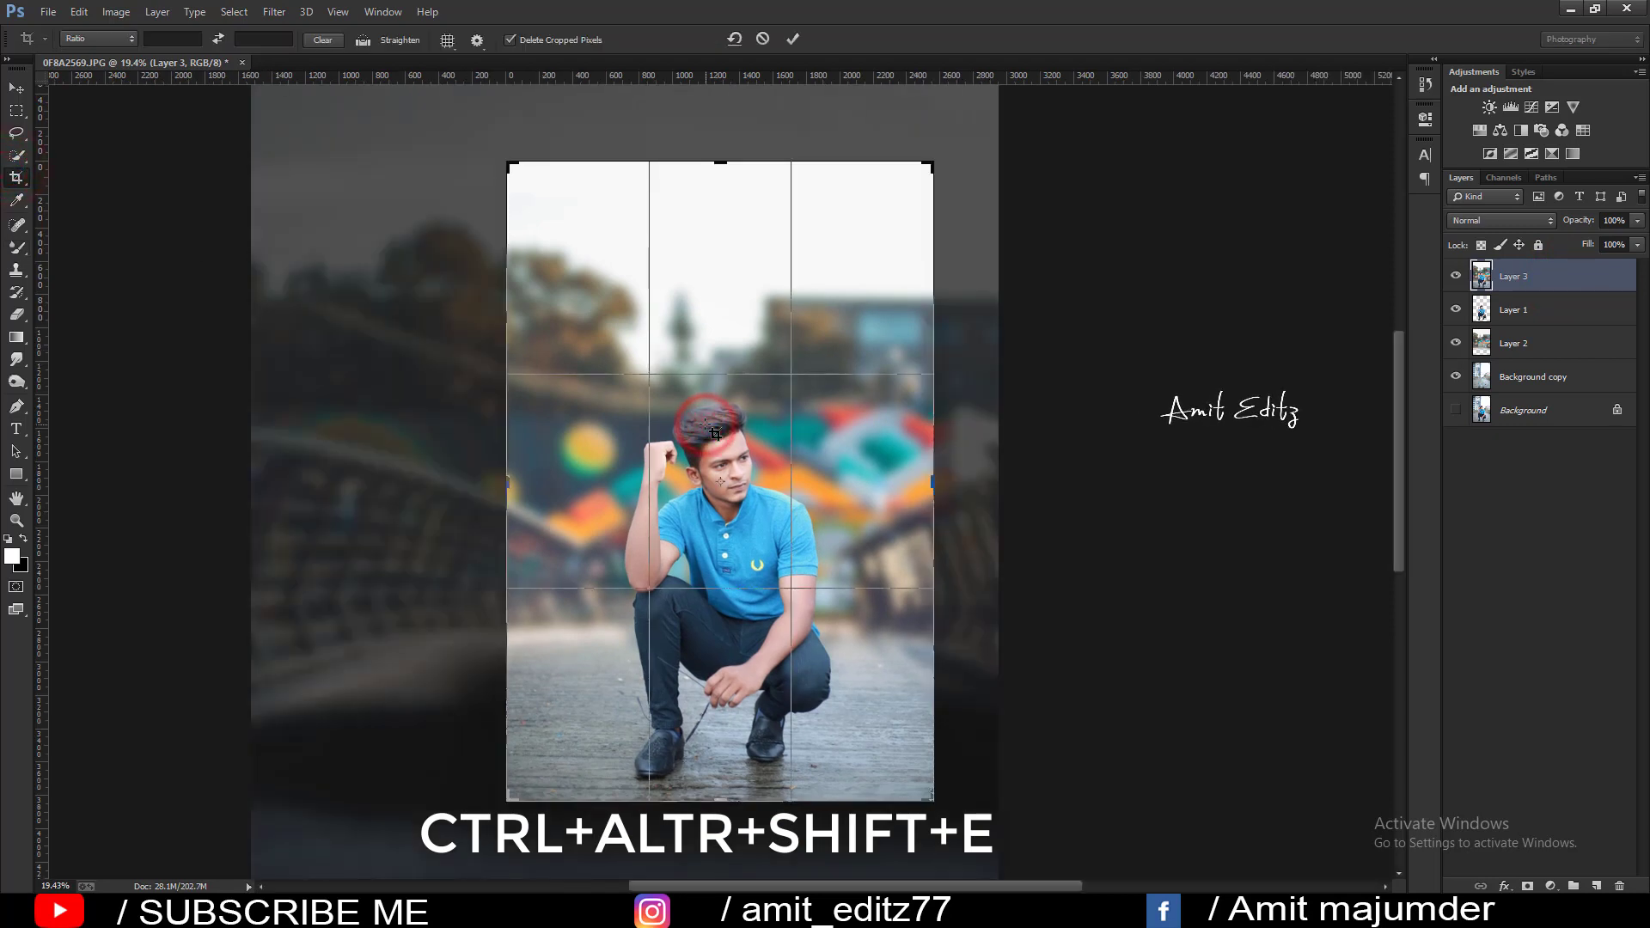
drag(1547, 277, 1596, 885)
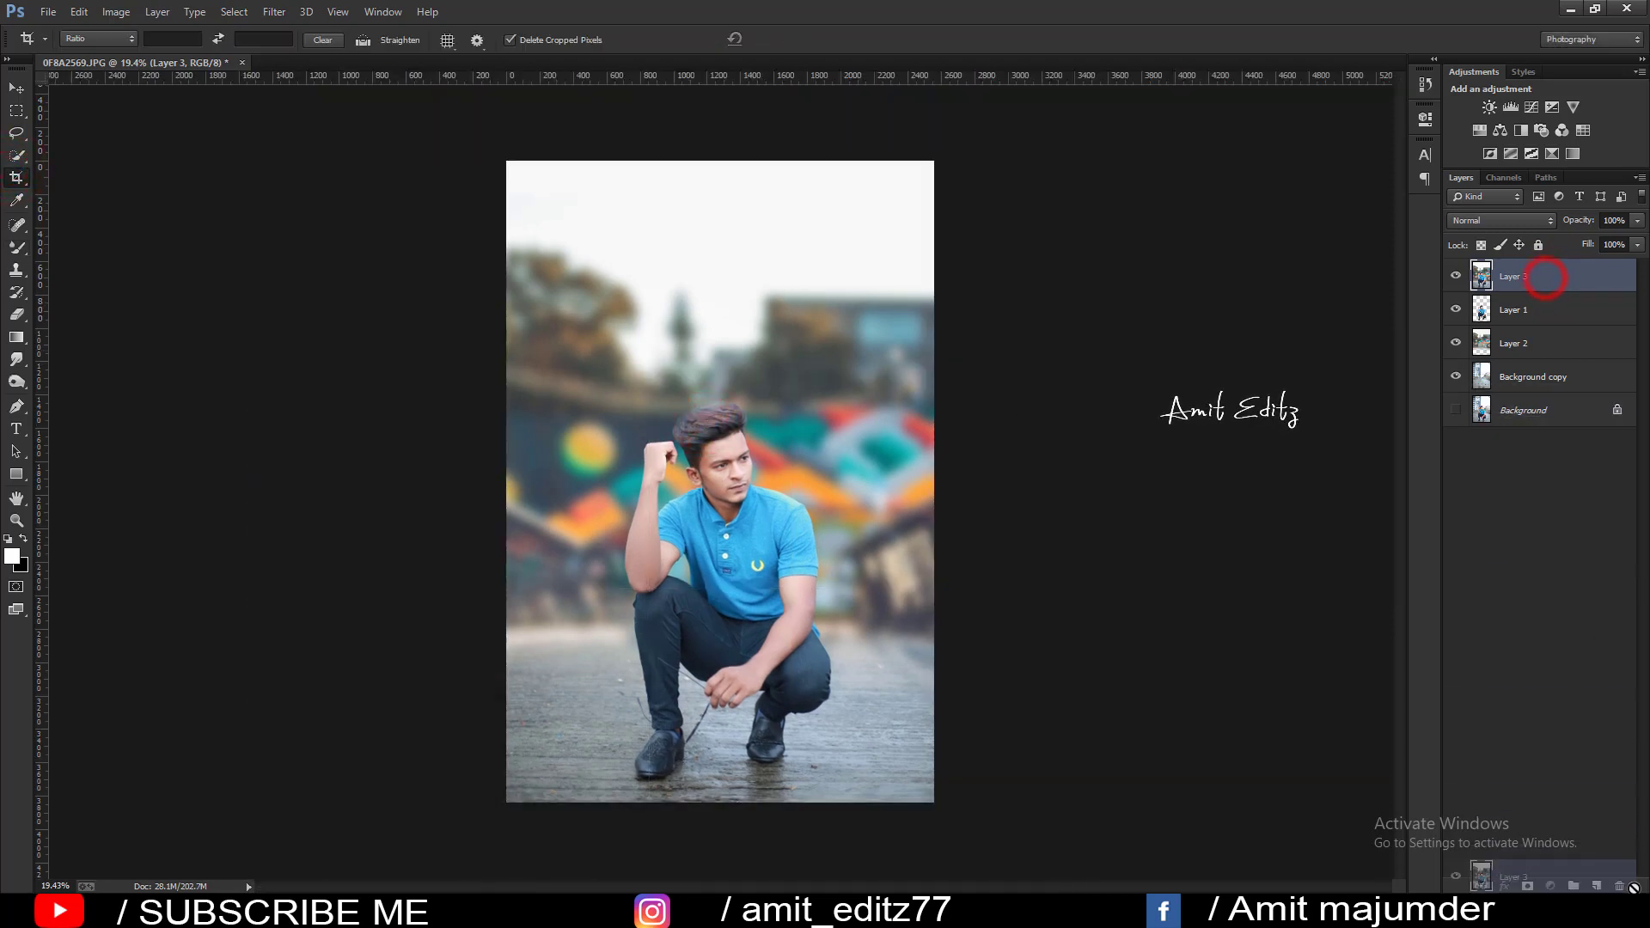
click(273, 12)
click(323, 111)
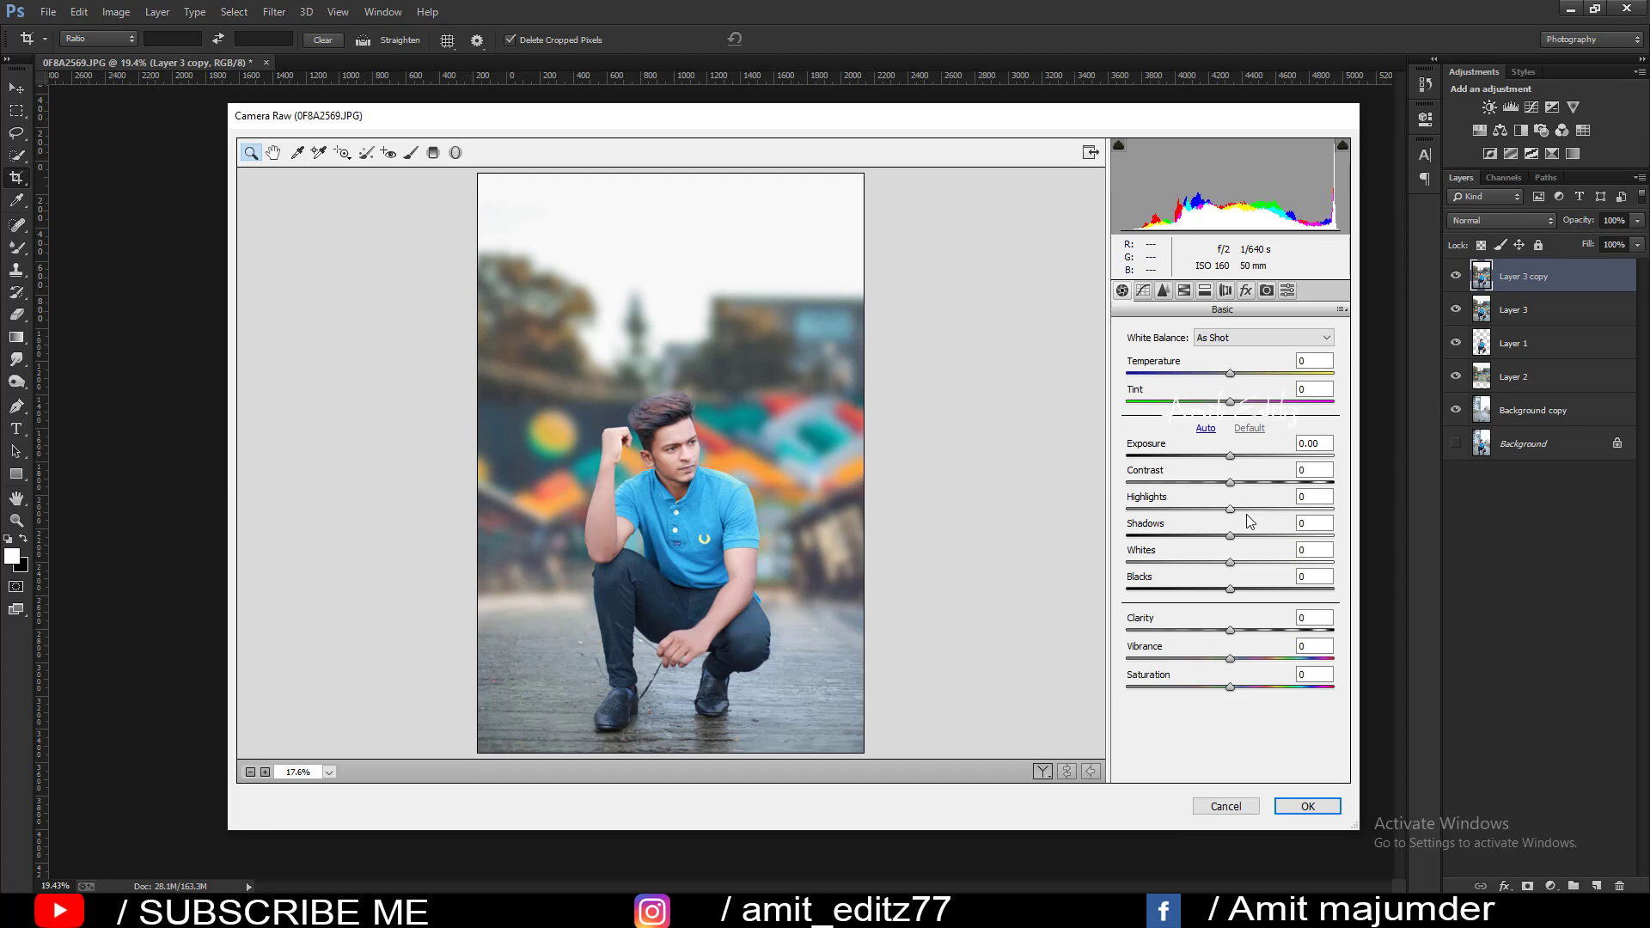
Lift shadows and blacks, set white balance to -2 and boost clarity.
mouse_move(1230, 535)
mouse_down()
mouse_move(1259, 534)
mouse_move(1206, 562)
mouse_move(1247, 588)
mouse_up()
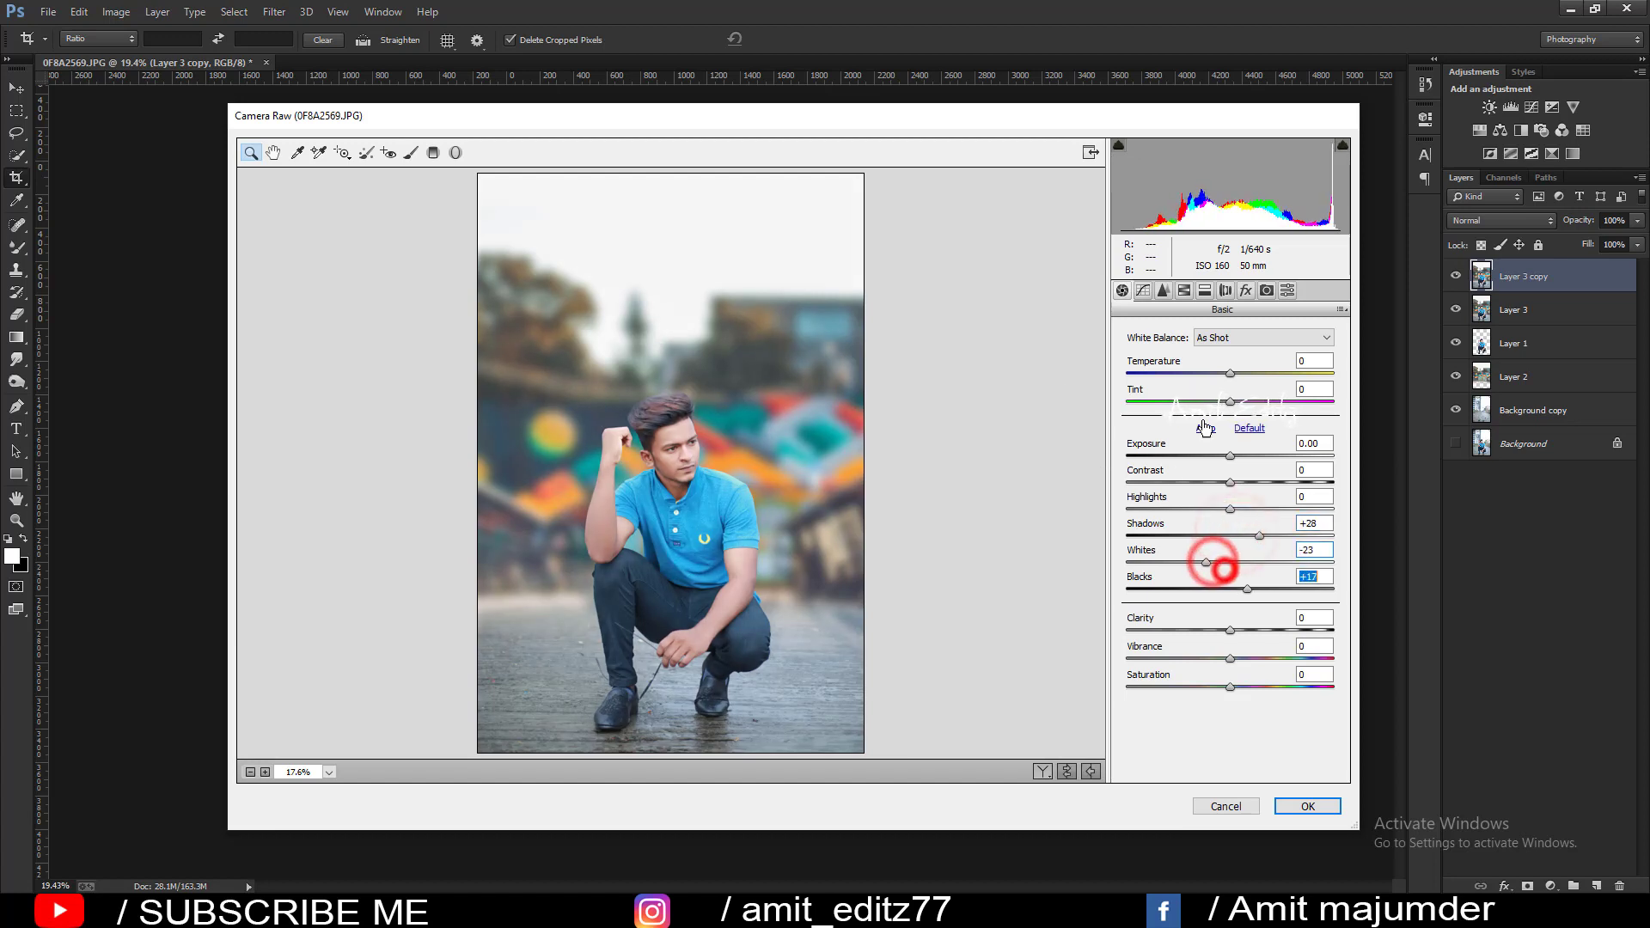
drag(1231, 373, 1227, 403)
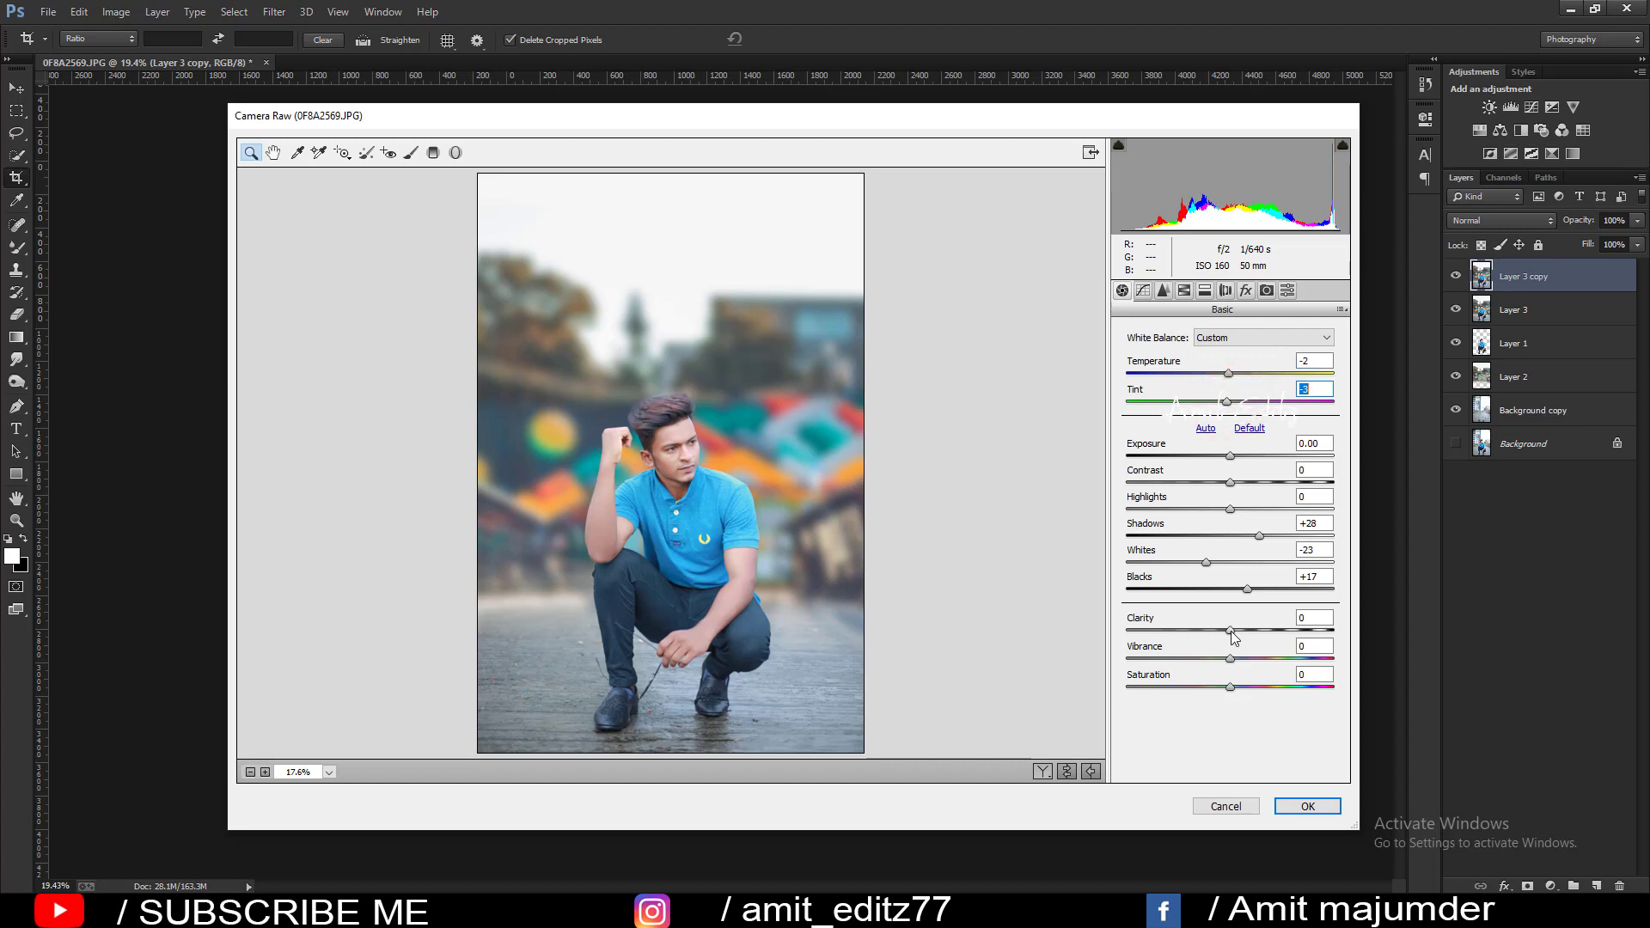
mouse_move(1231, 630)
mouse_down()
mouse_move(1244, 659)
mouse_move(1215, 687)
mouse_up()
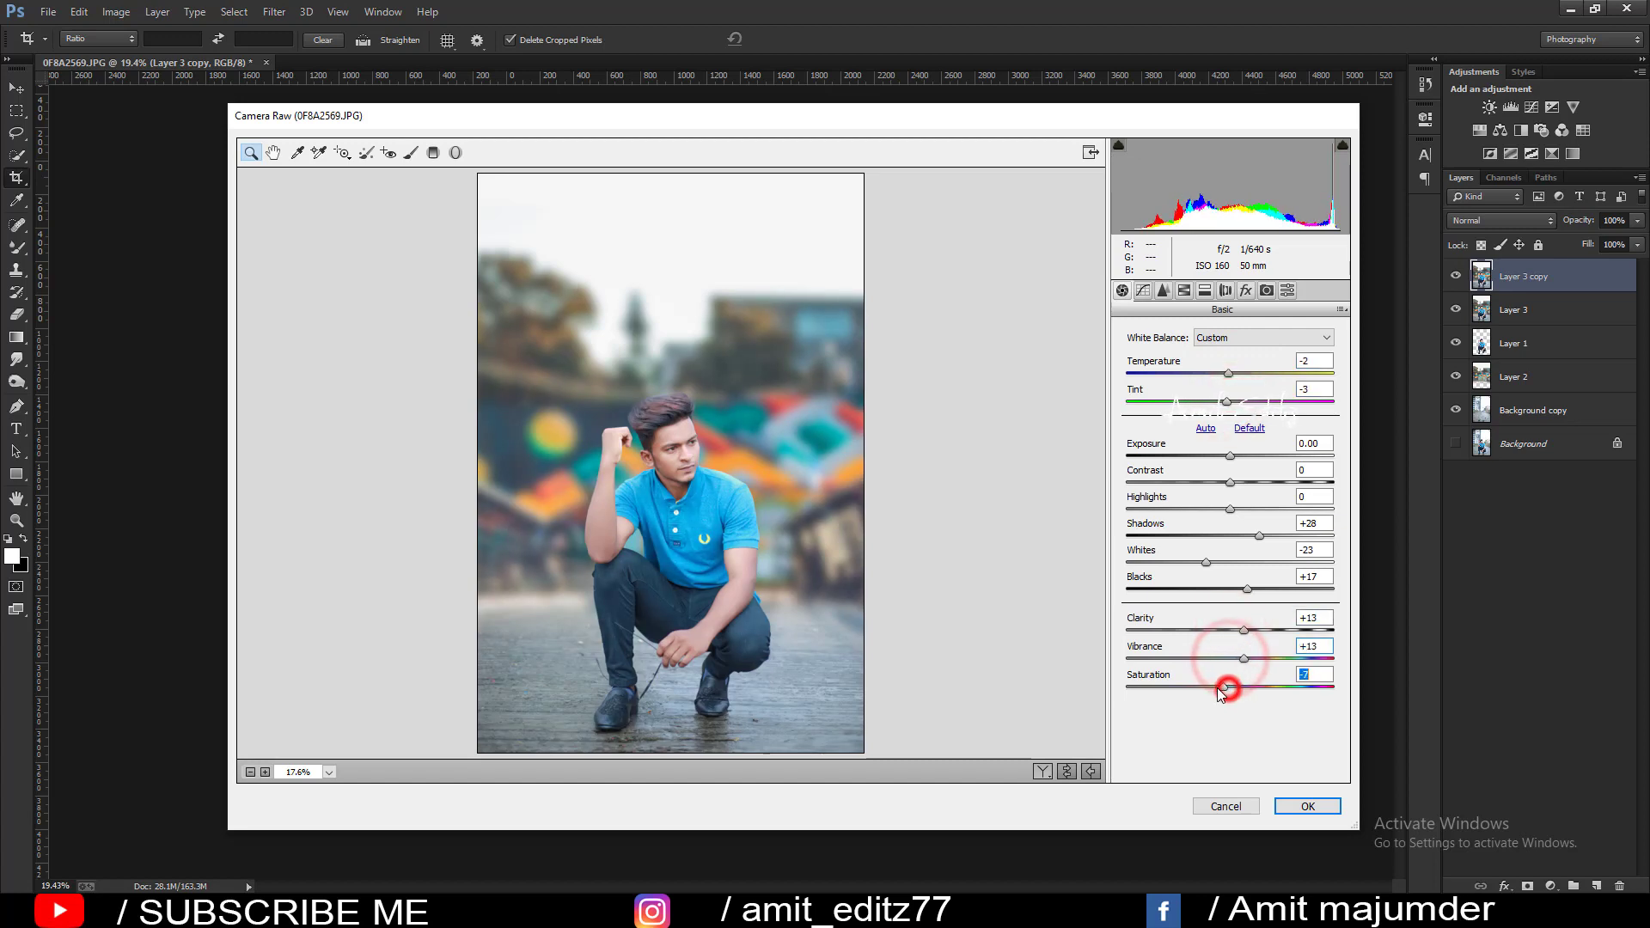
Shift the hue of the Aquas in the HSL hue controls.
click(1184, 291)
click(1126, 356)
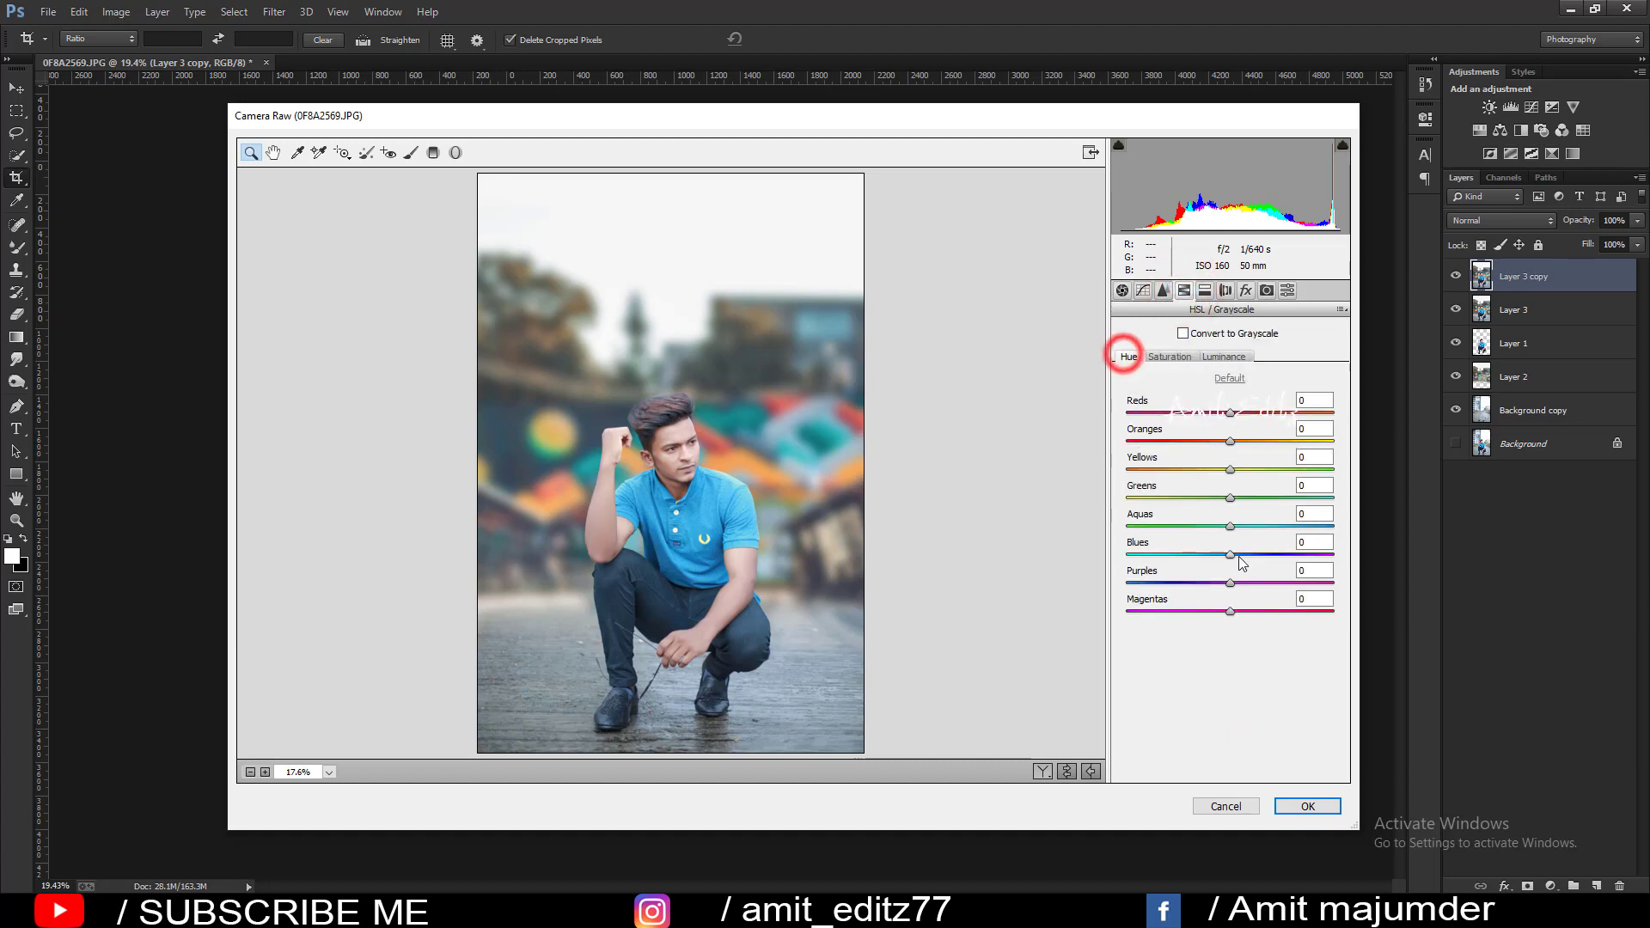
drag(1253, 523, 1210, 528)
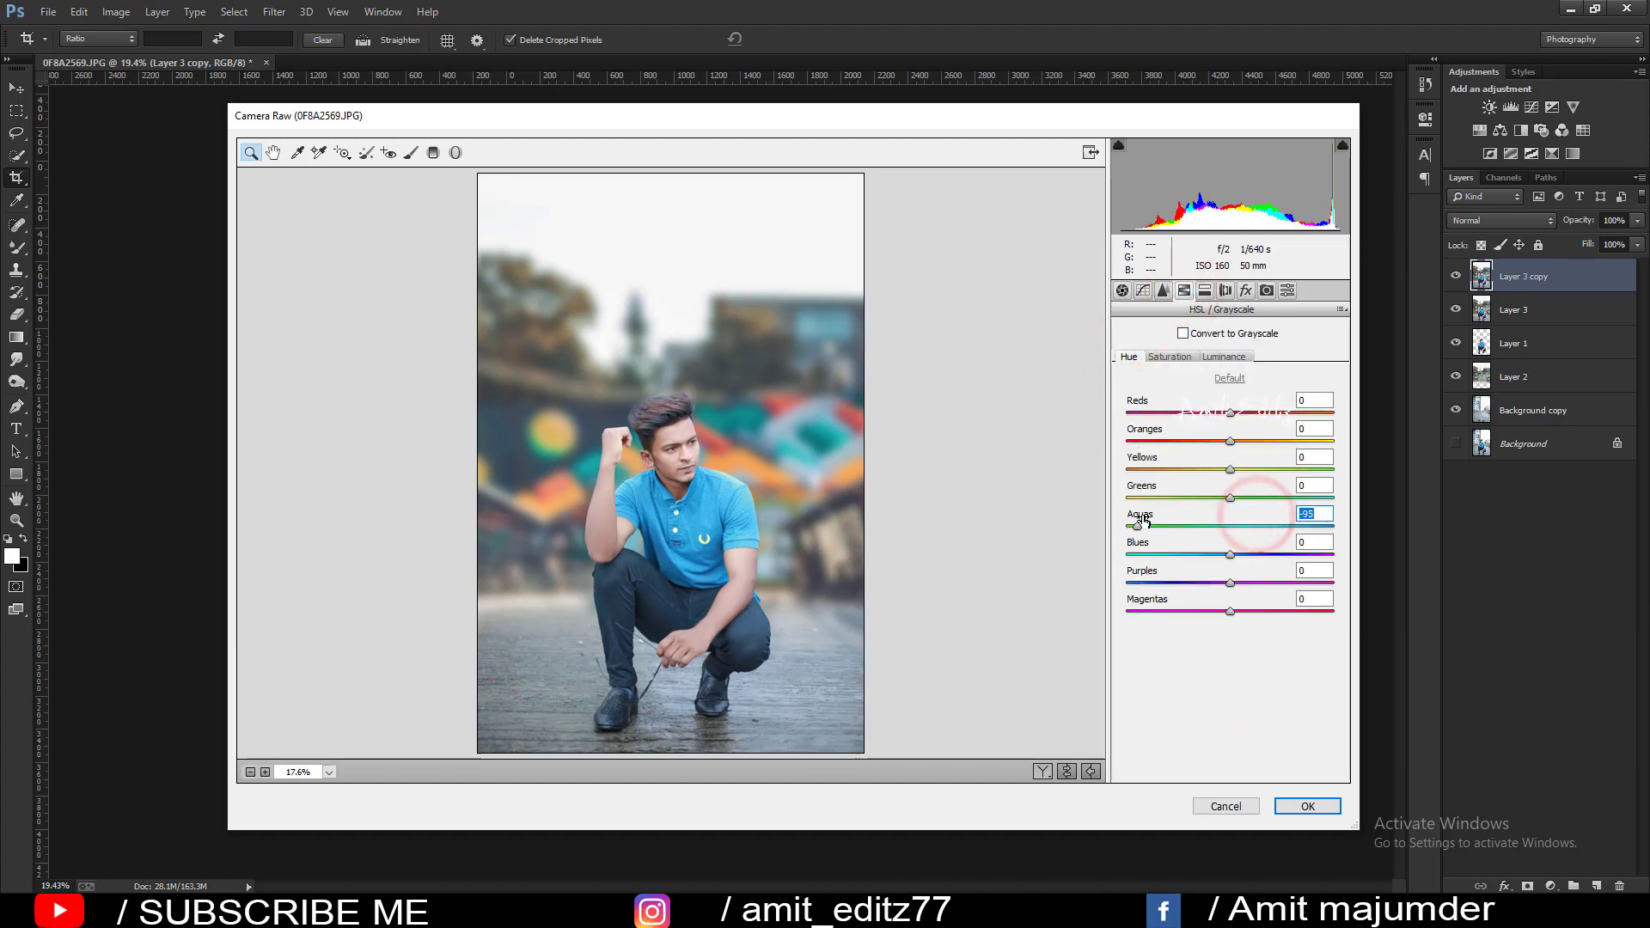
click(1210, 528)
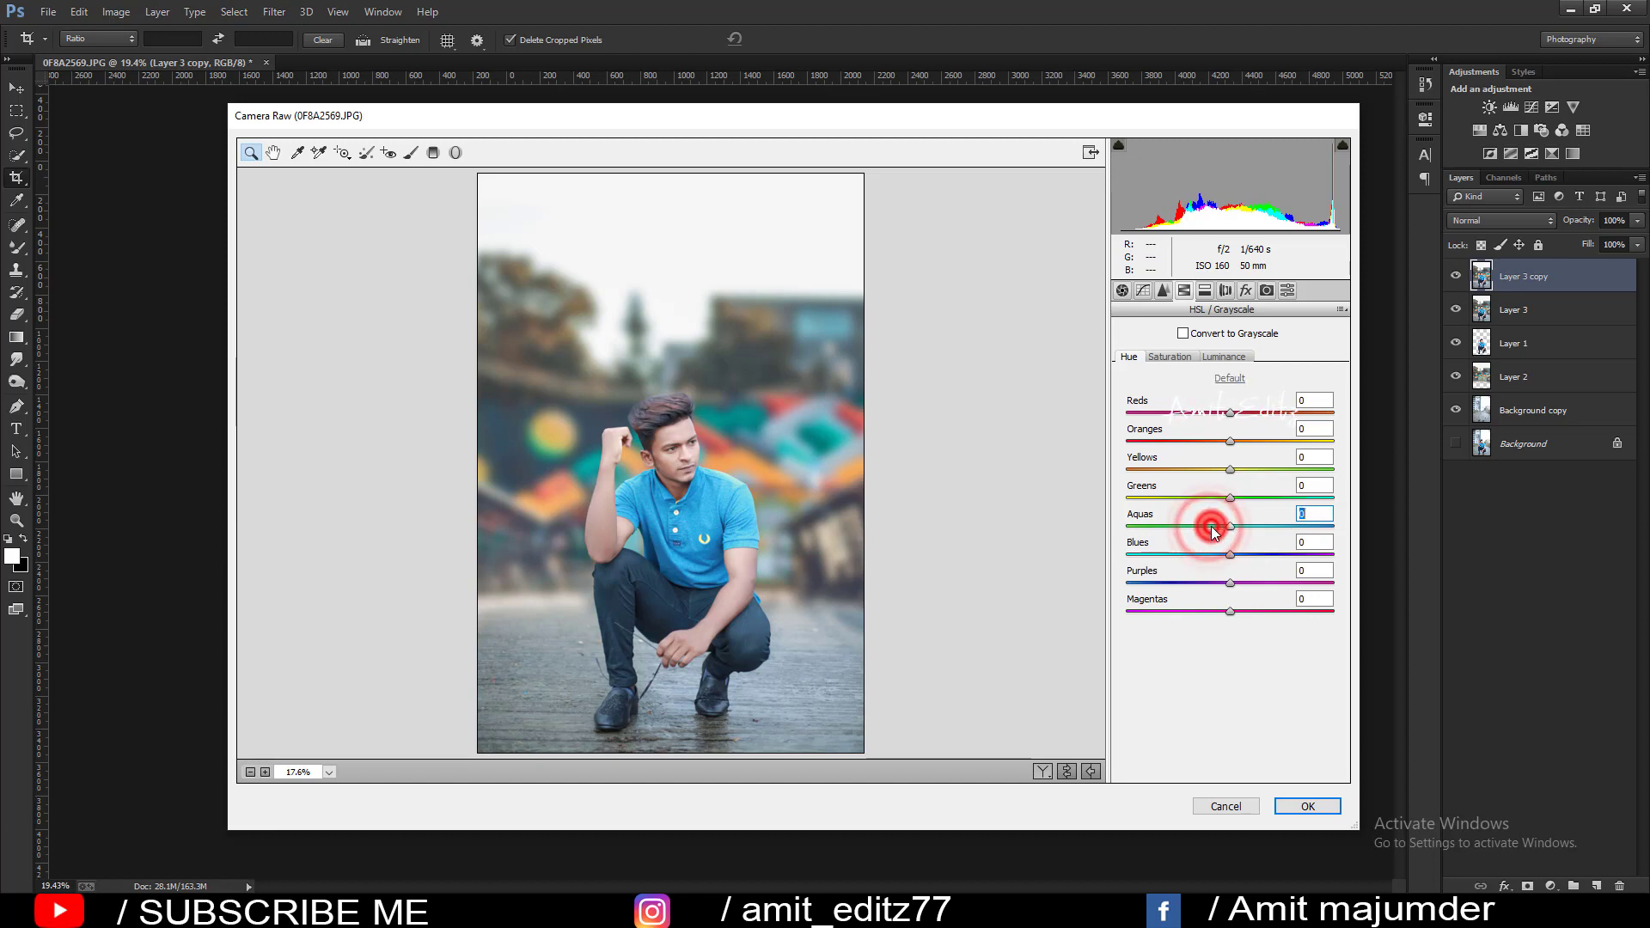
Set calibration primaries: Blue hue -8, Red hue +8, Green hue +1.
click(1267, 290)
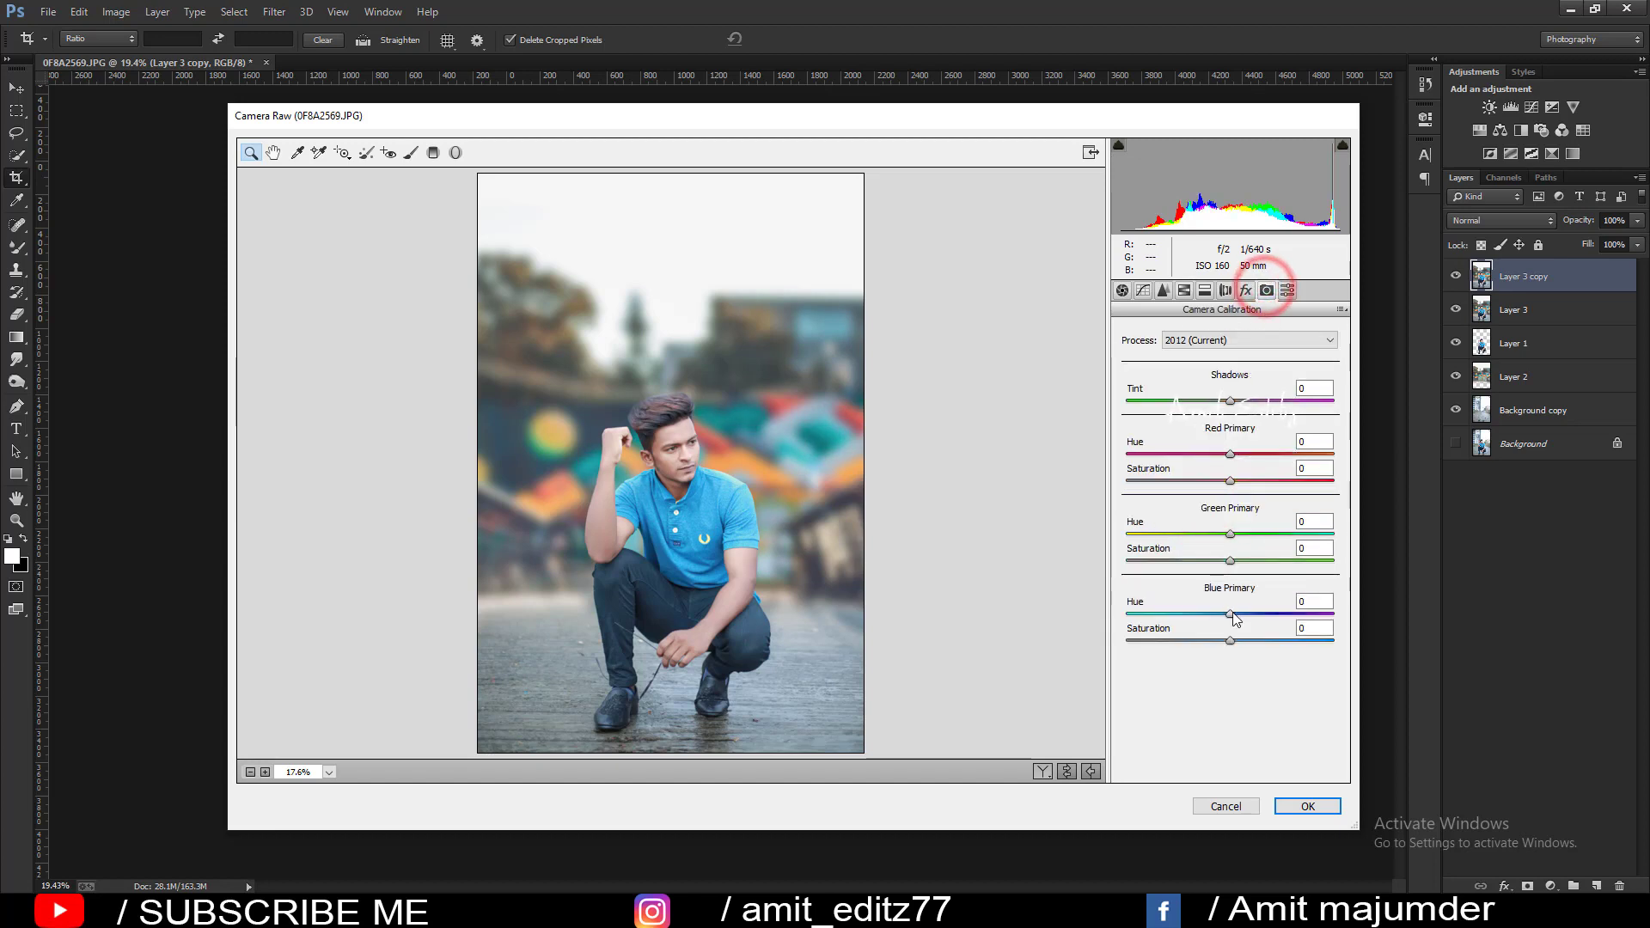
drag(1230, 614, 1221, 614)
drag(1230, 534, 1250, 534)
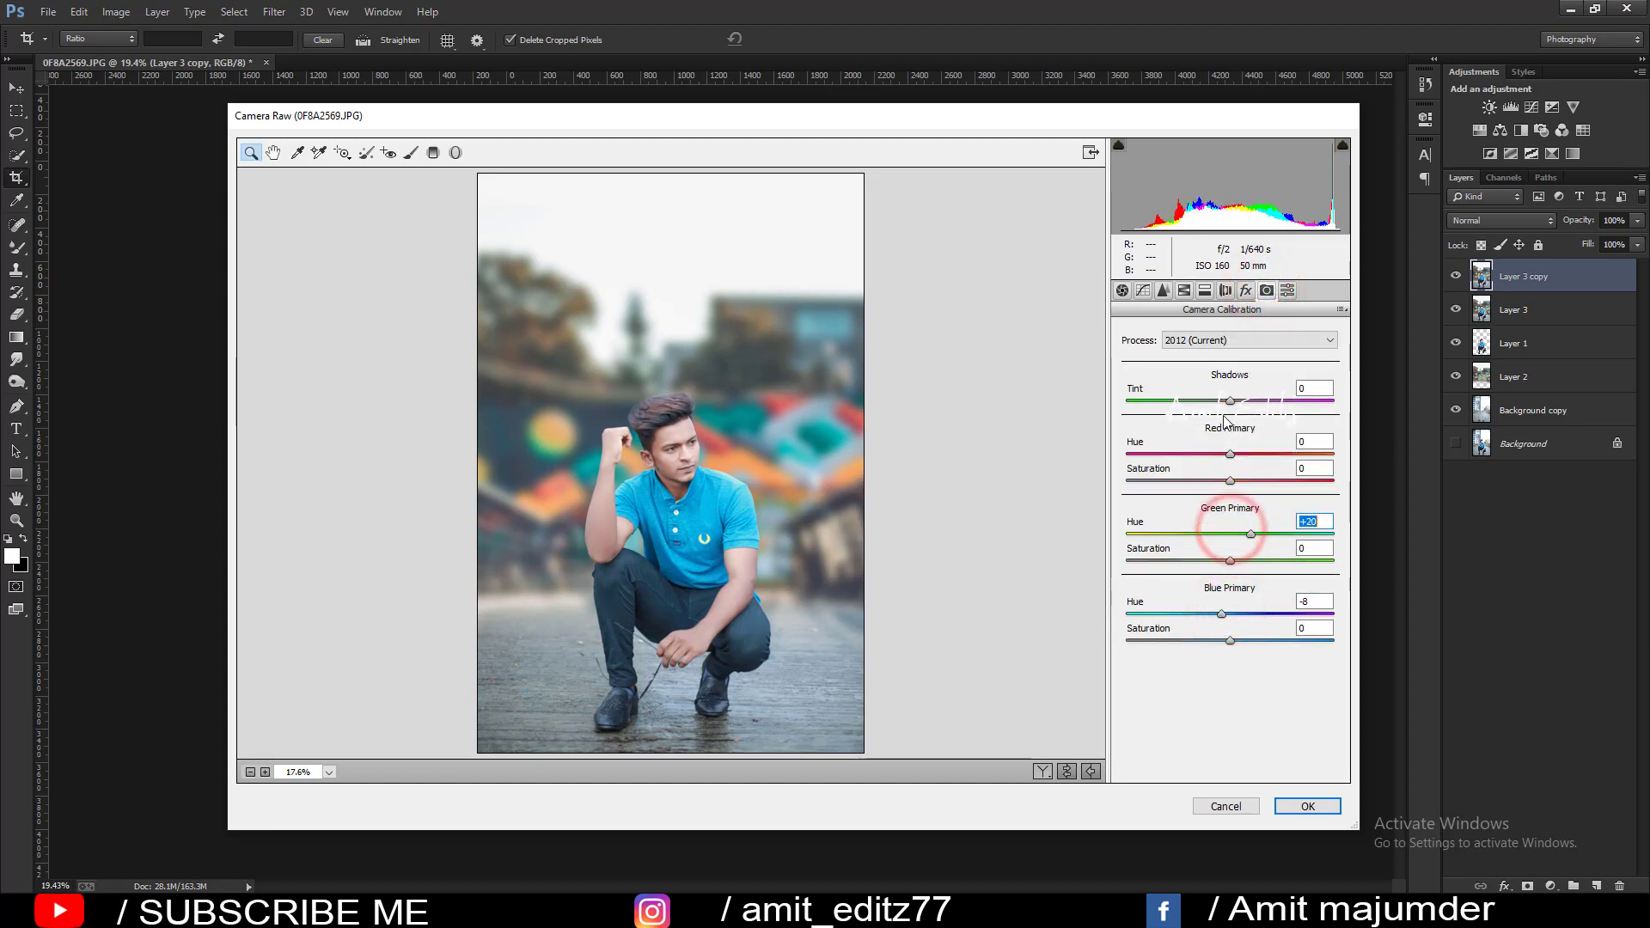
drag(1232, 453, 1240, 453)
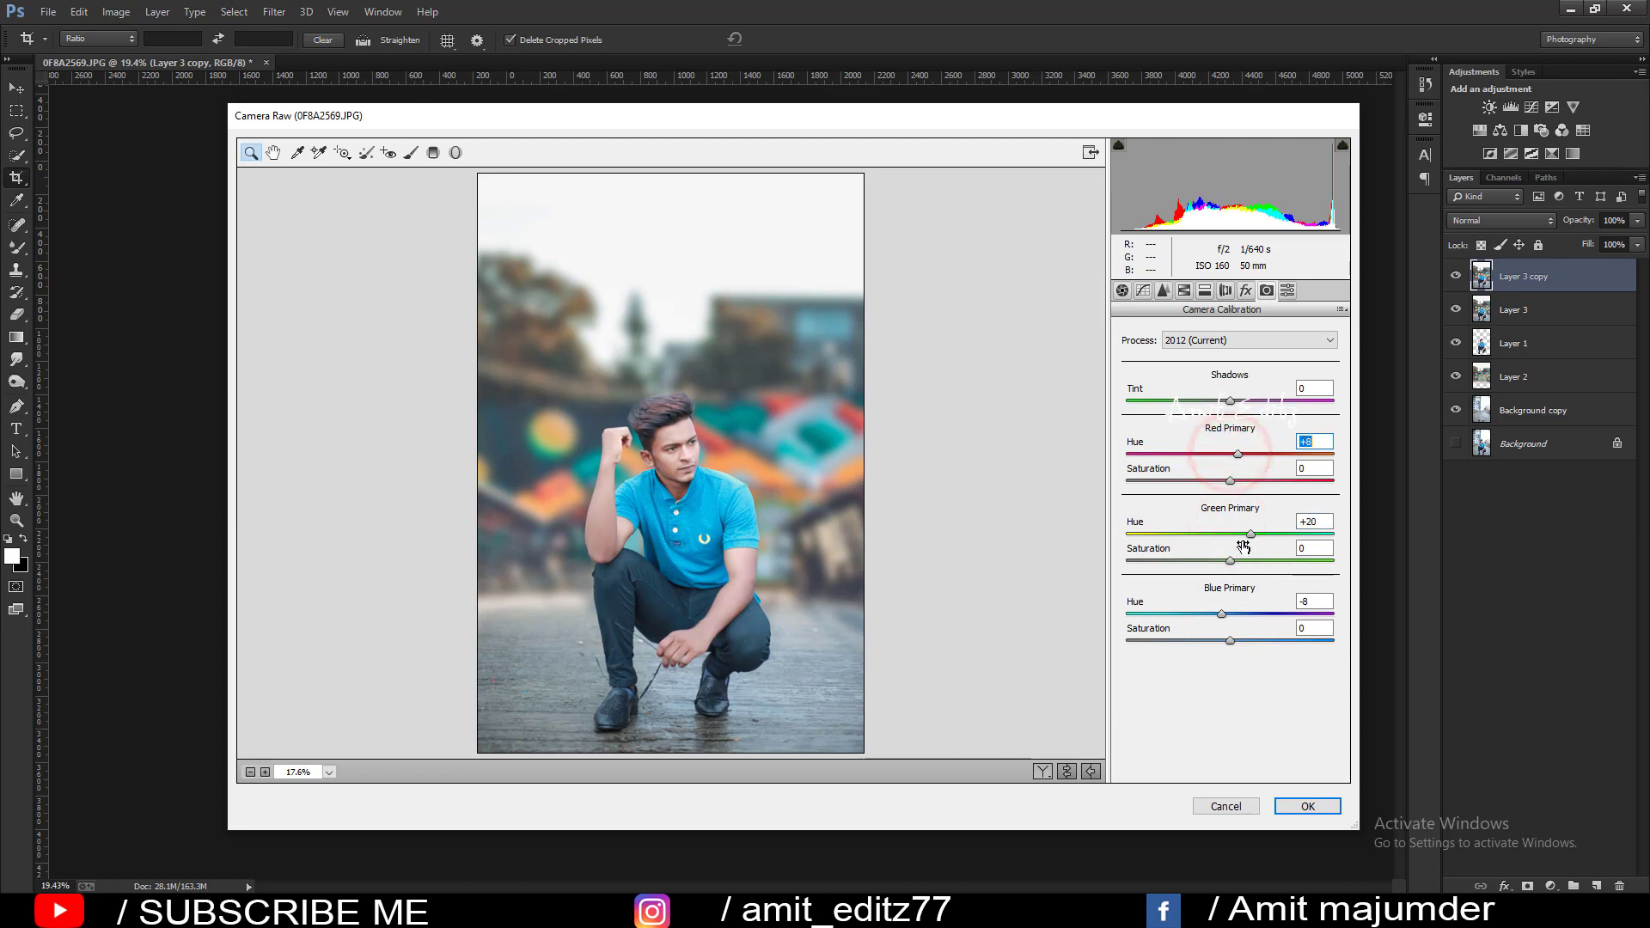
drag(1251, 534, 1231, 534)
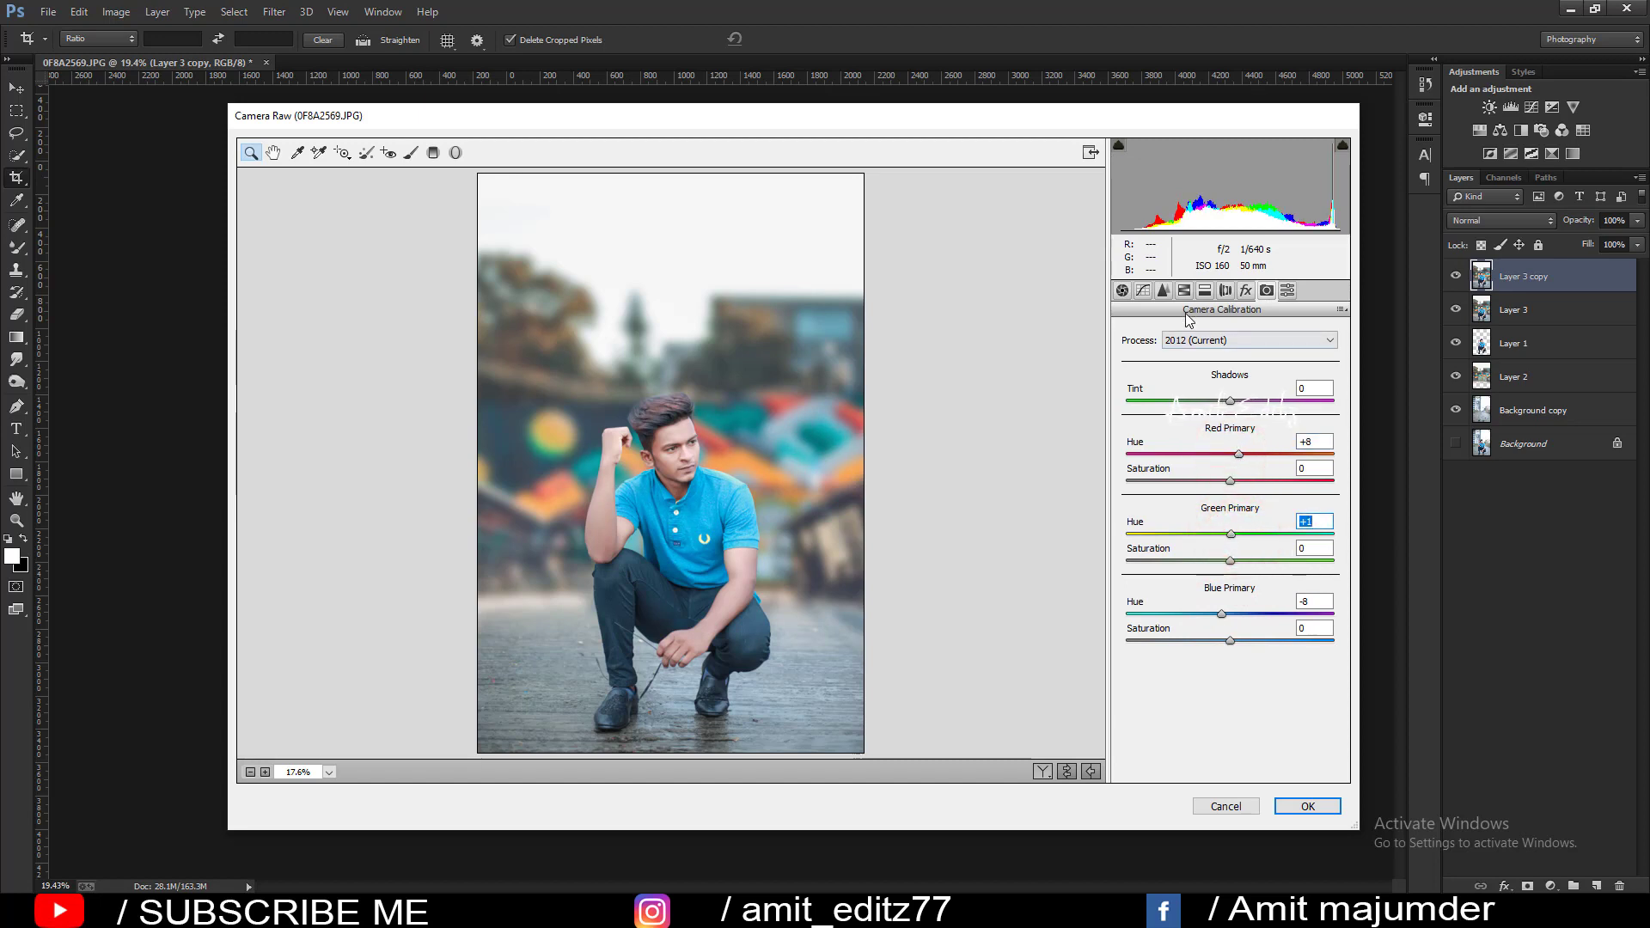
Add grain 15 and a -21 dark vignette with midpoint 45 and feather 53.
click(1246, 290)
click(1147, 363)
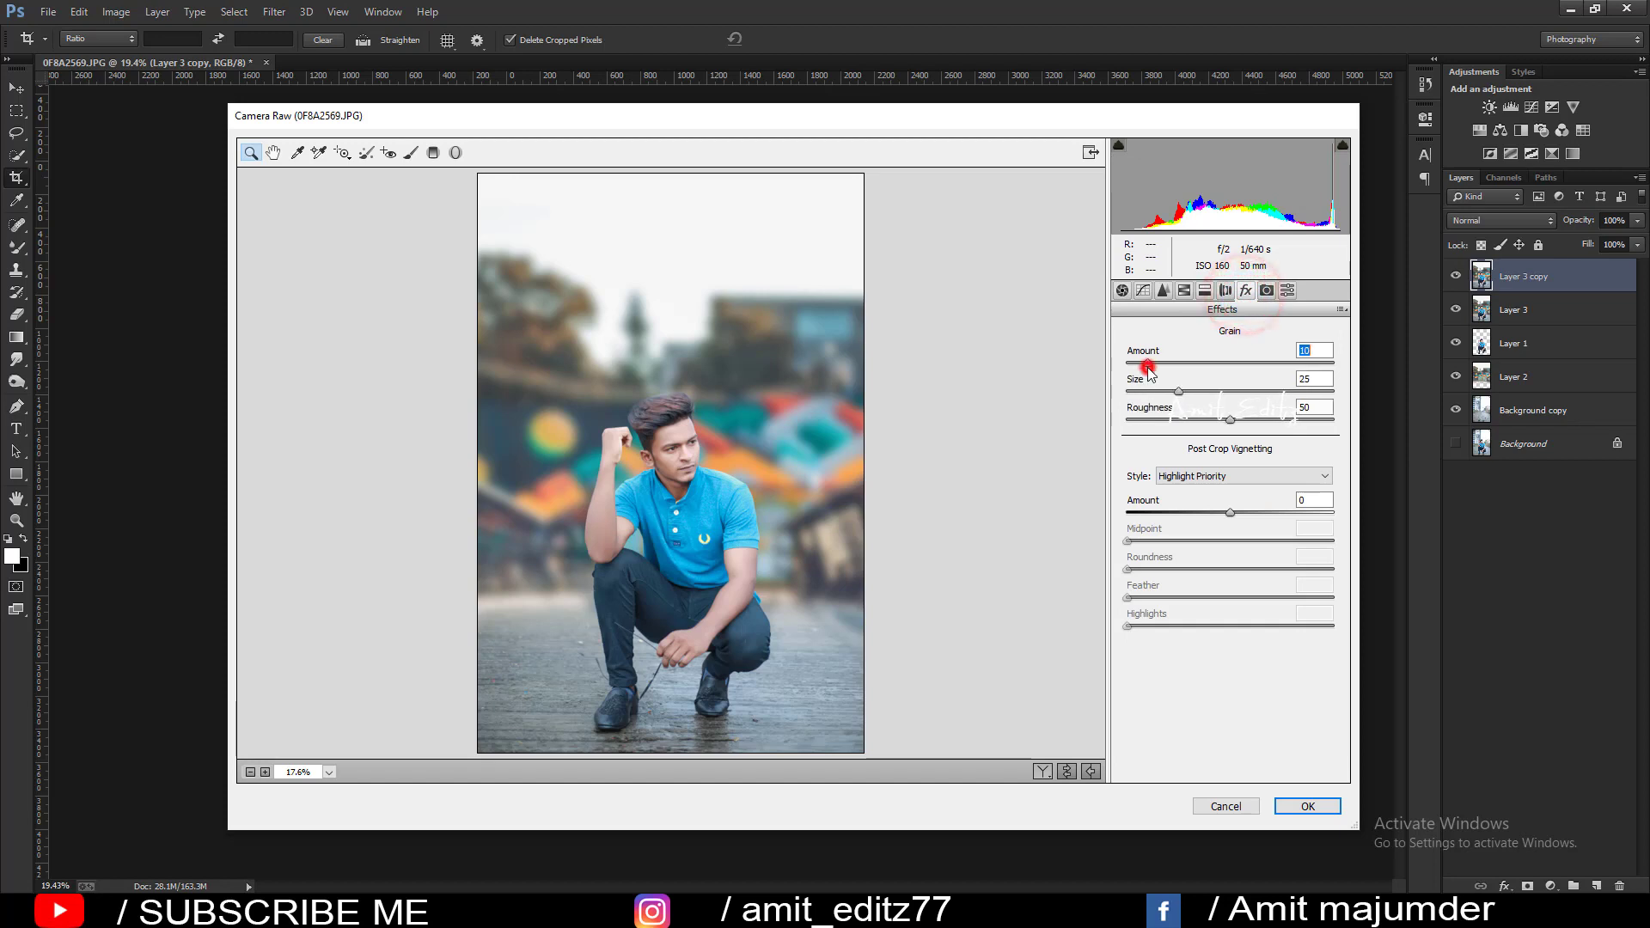
click(1162, 290)
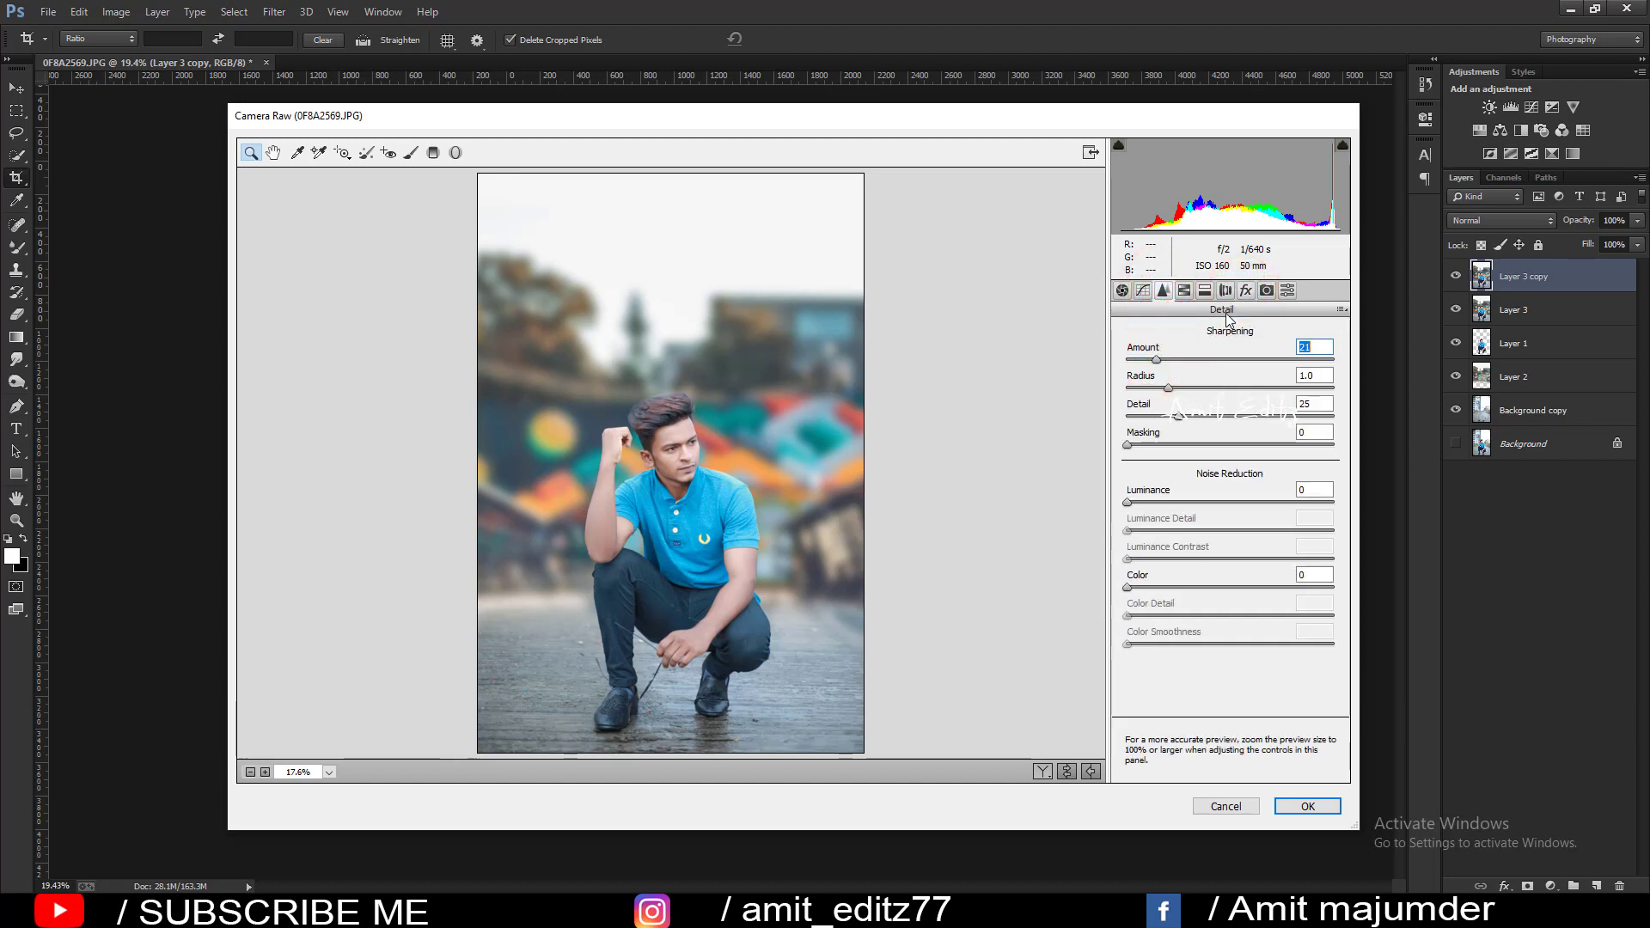
click(1245, 289)
drag(1229, 512, 1205, 509)
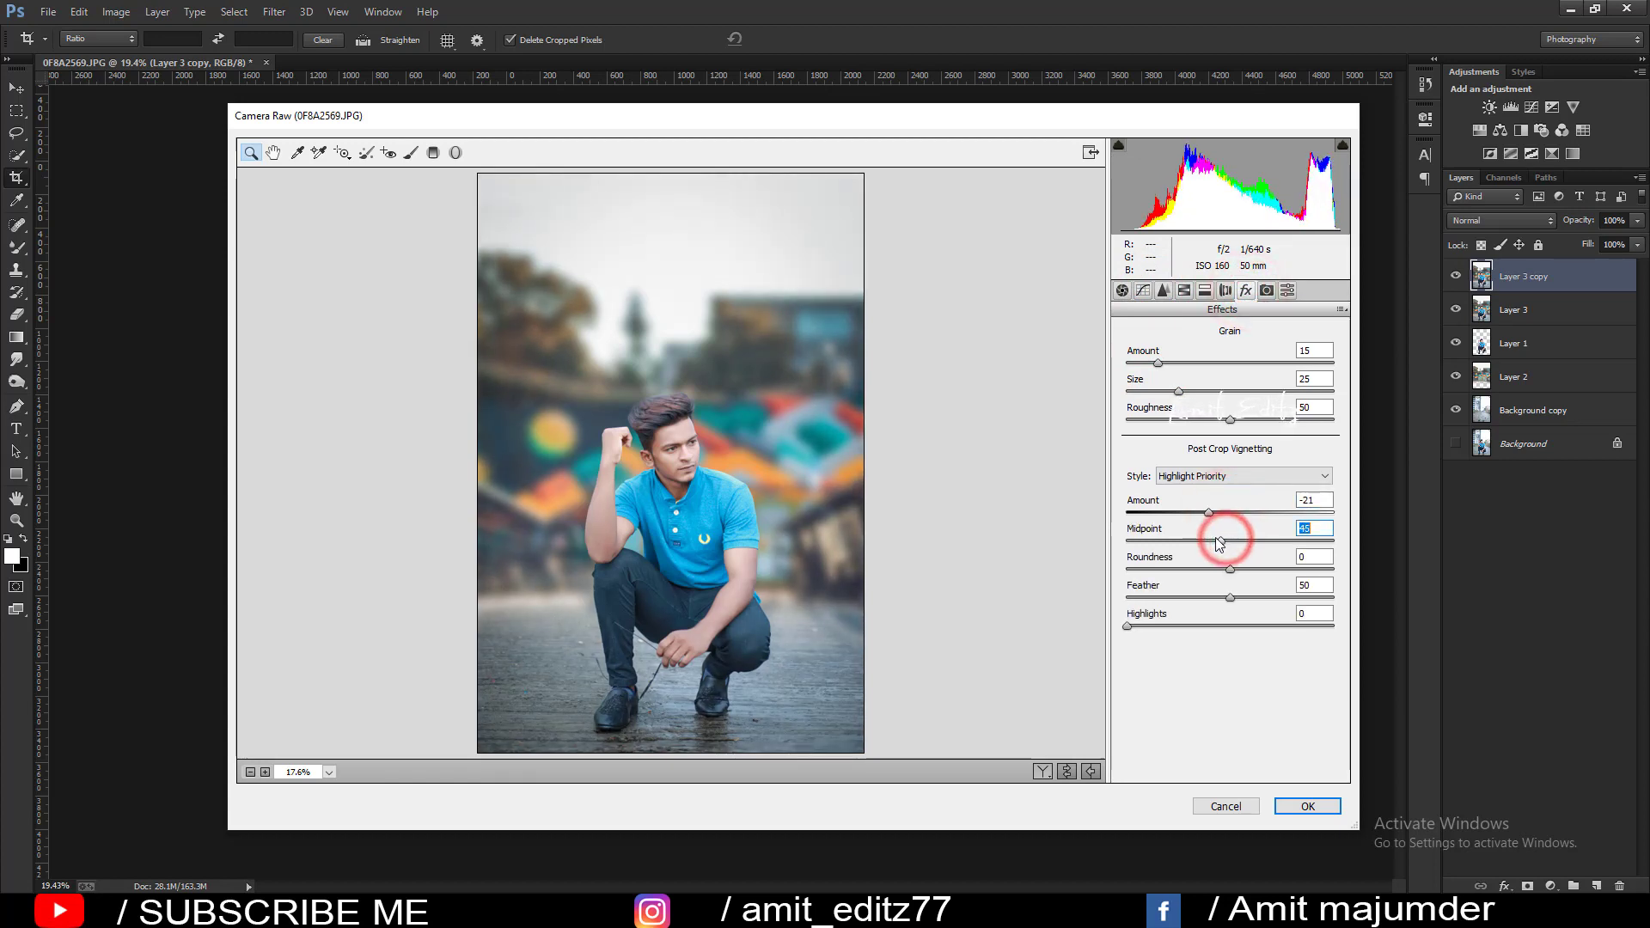
drag(1224, 543, 1220, 542)
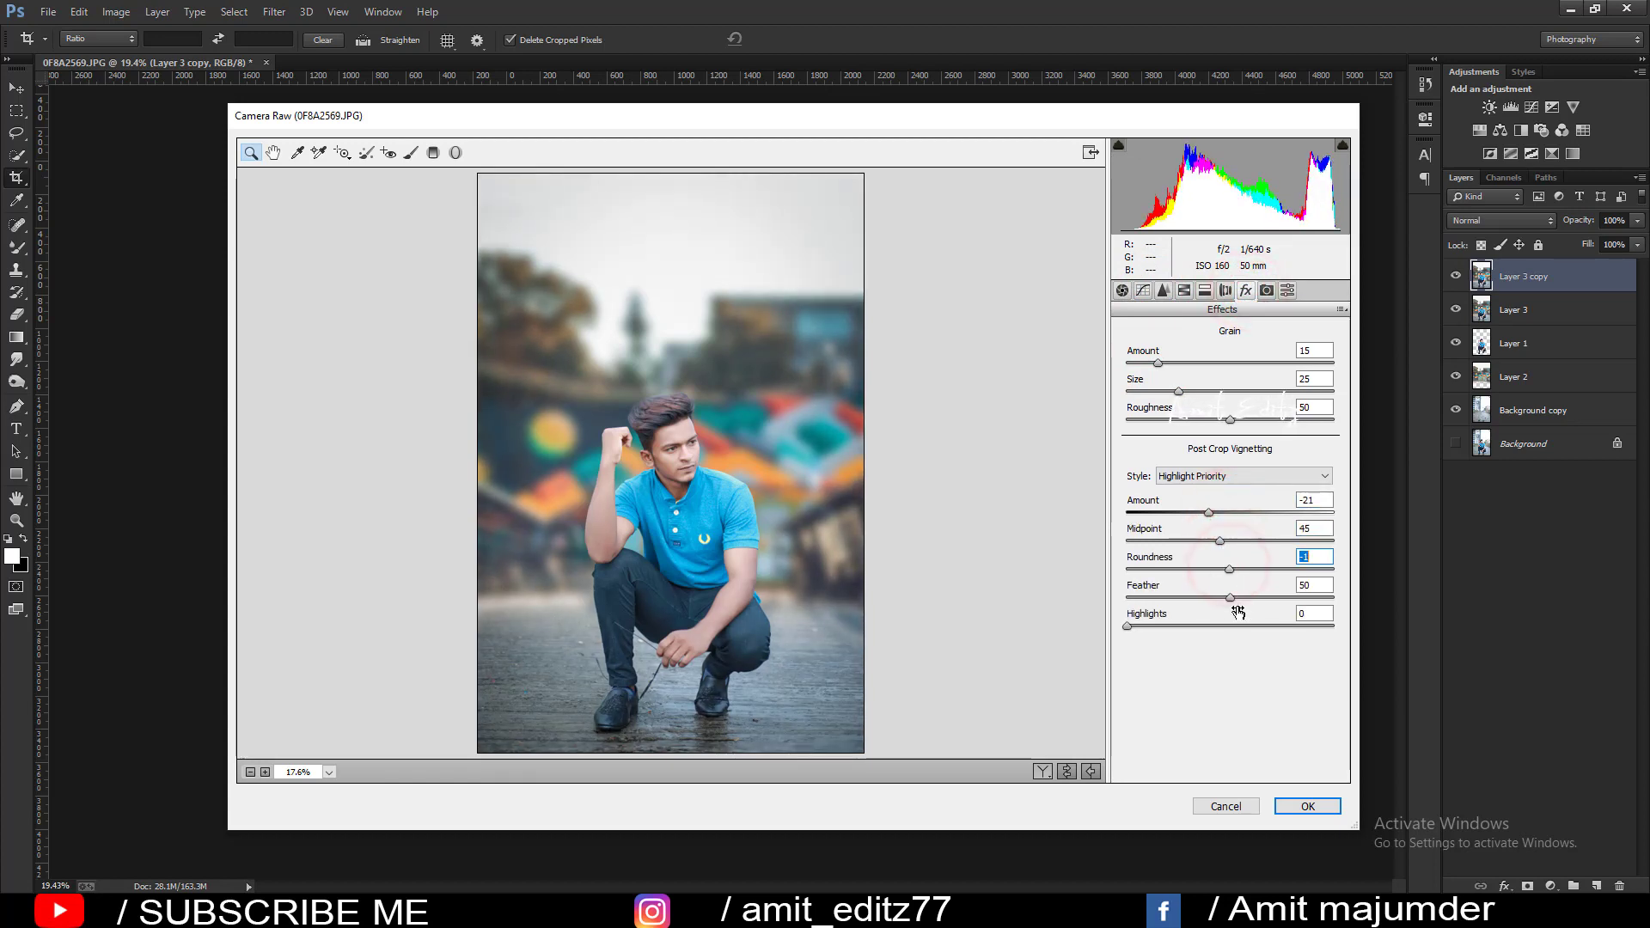
drag(1229, 597, 1237, 597)
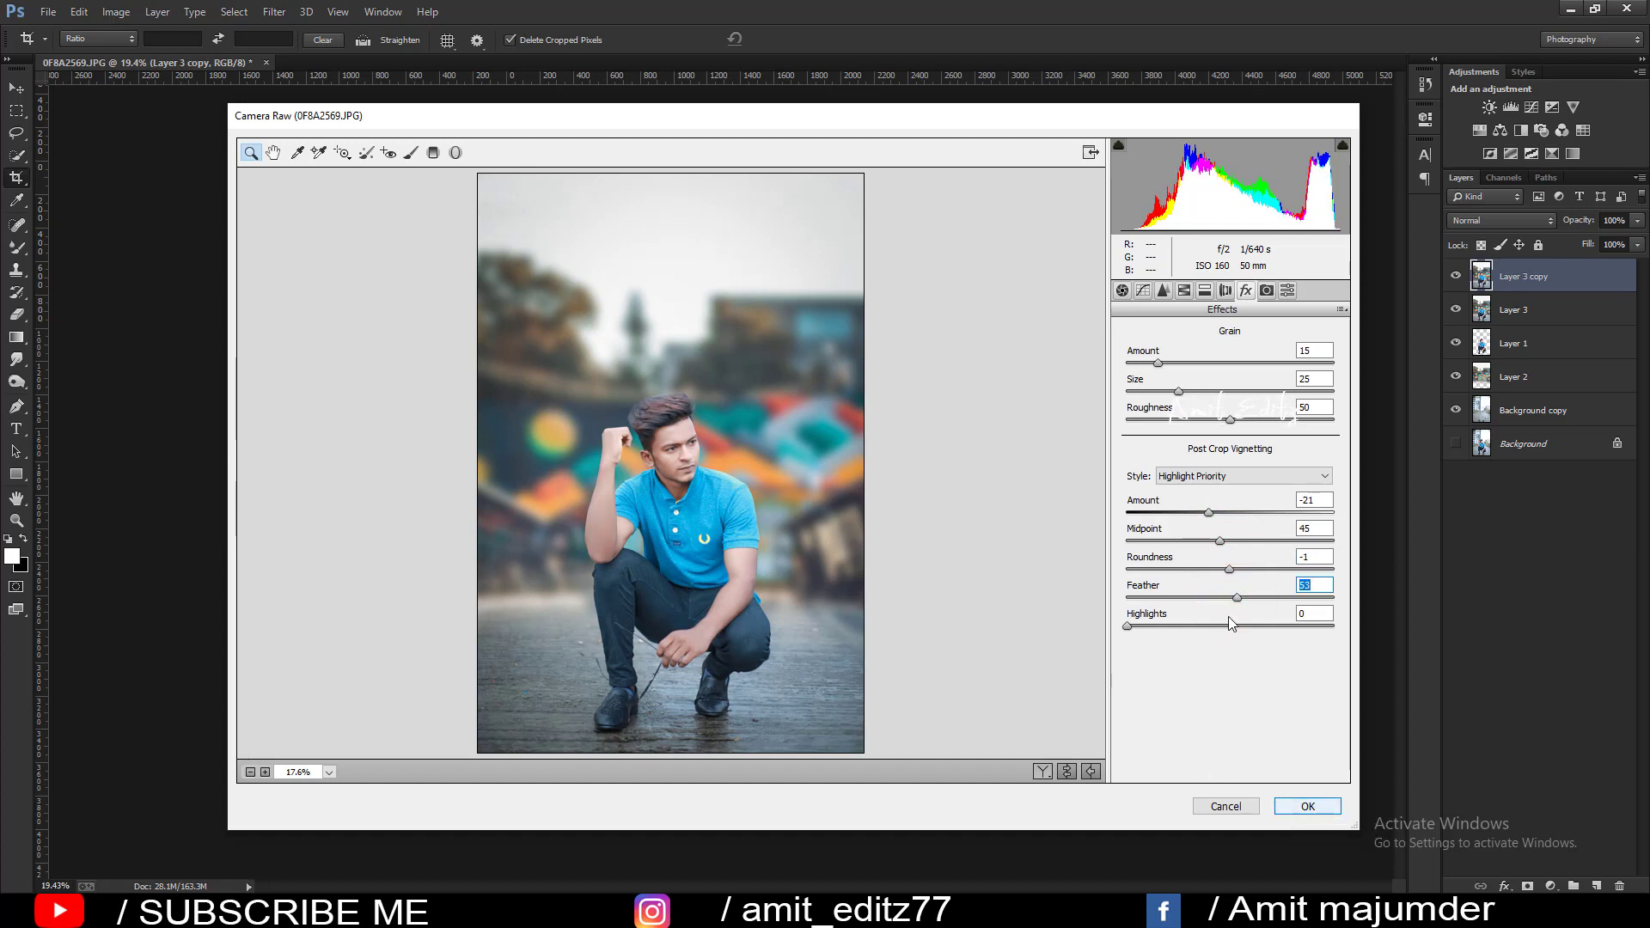
Lower Whites to -38 and apply the Camera Raw grade to Layer 3 copy.
click(1184, 290)
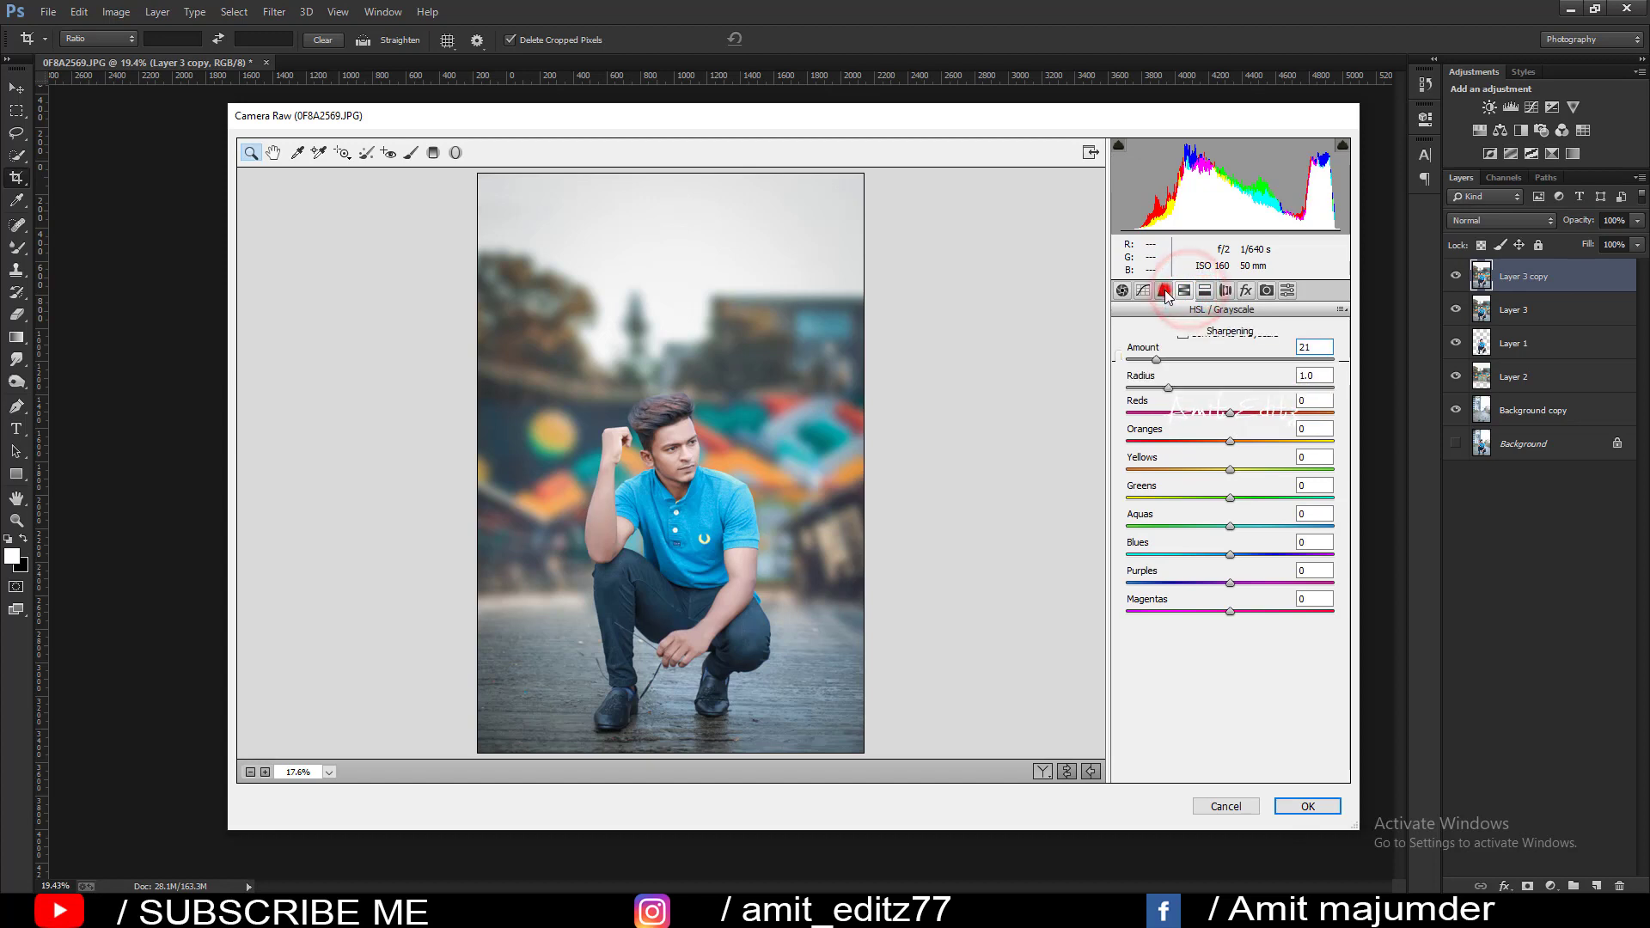
click(1163, 290)
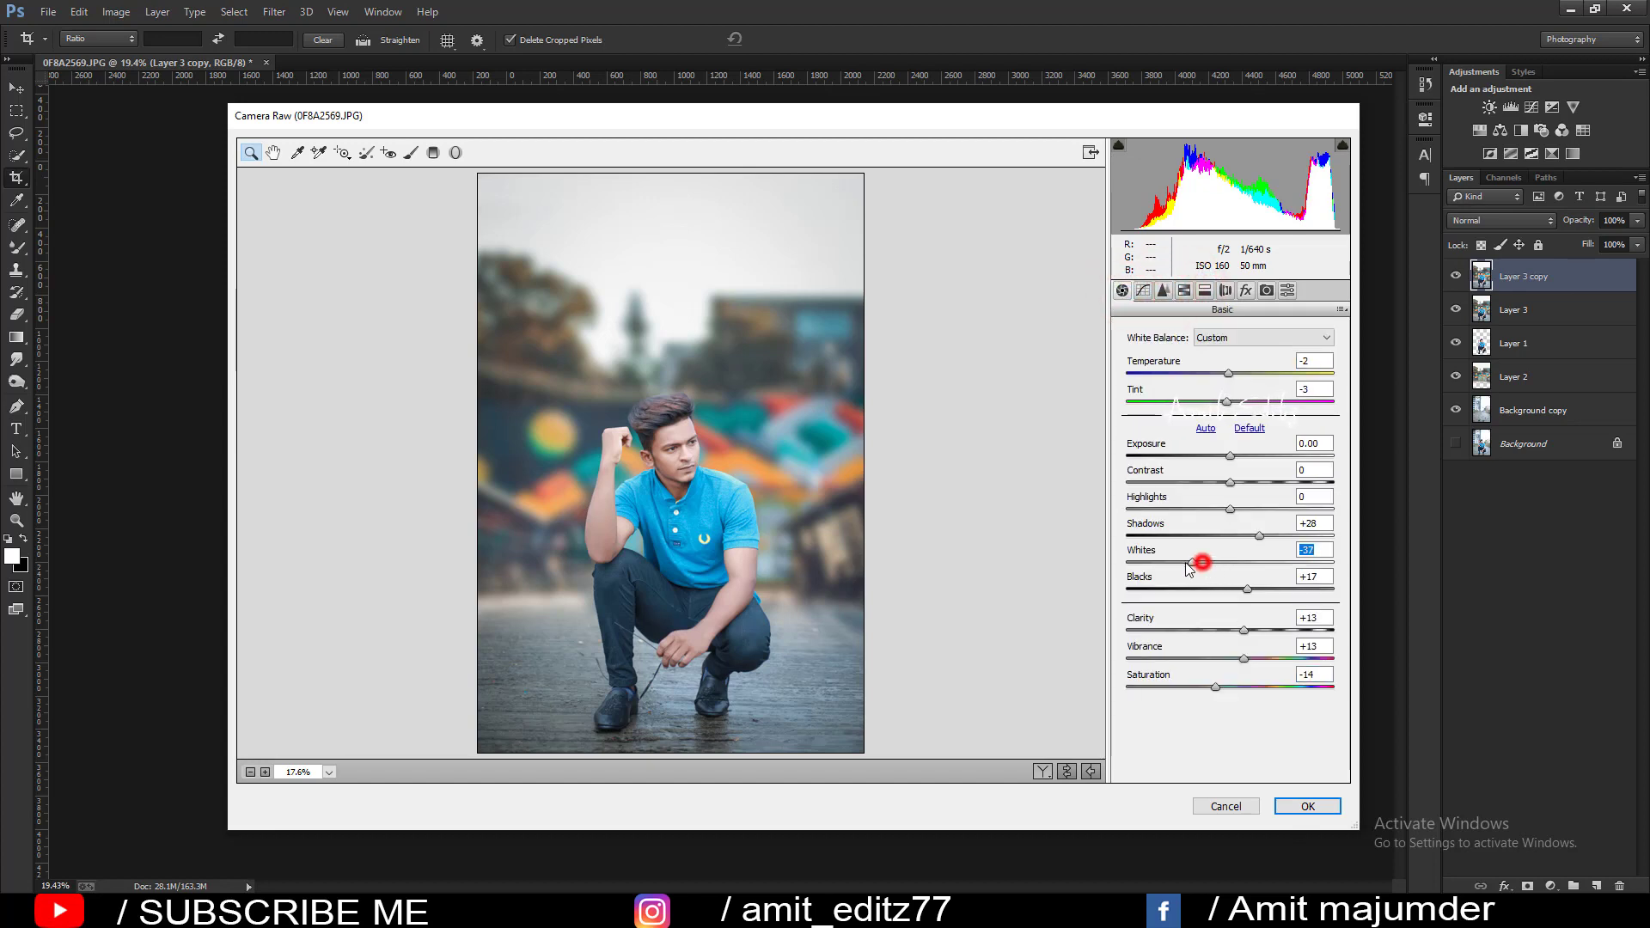
drag(1189, 568, 1192, 564)
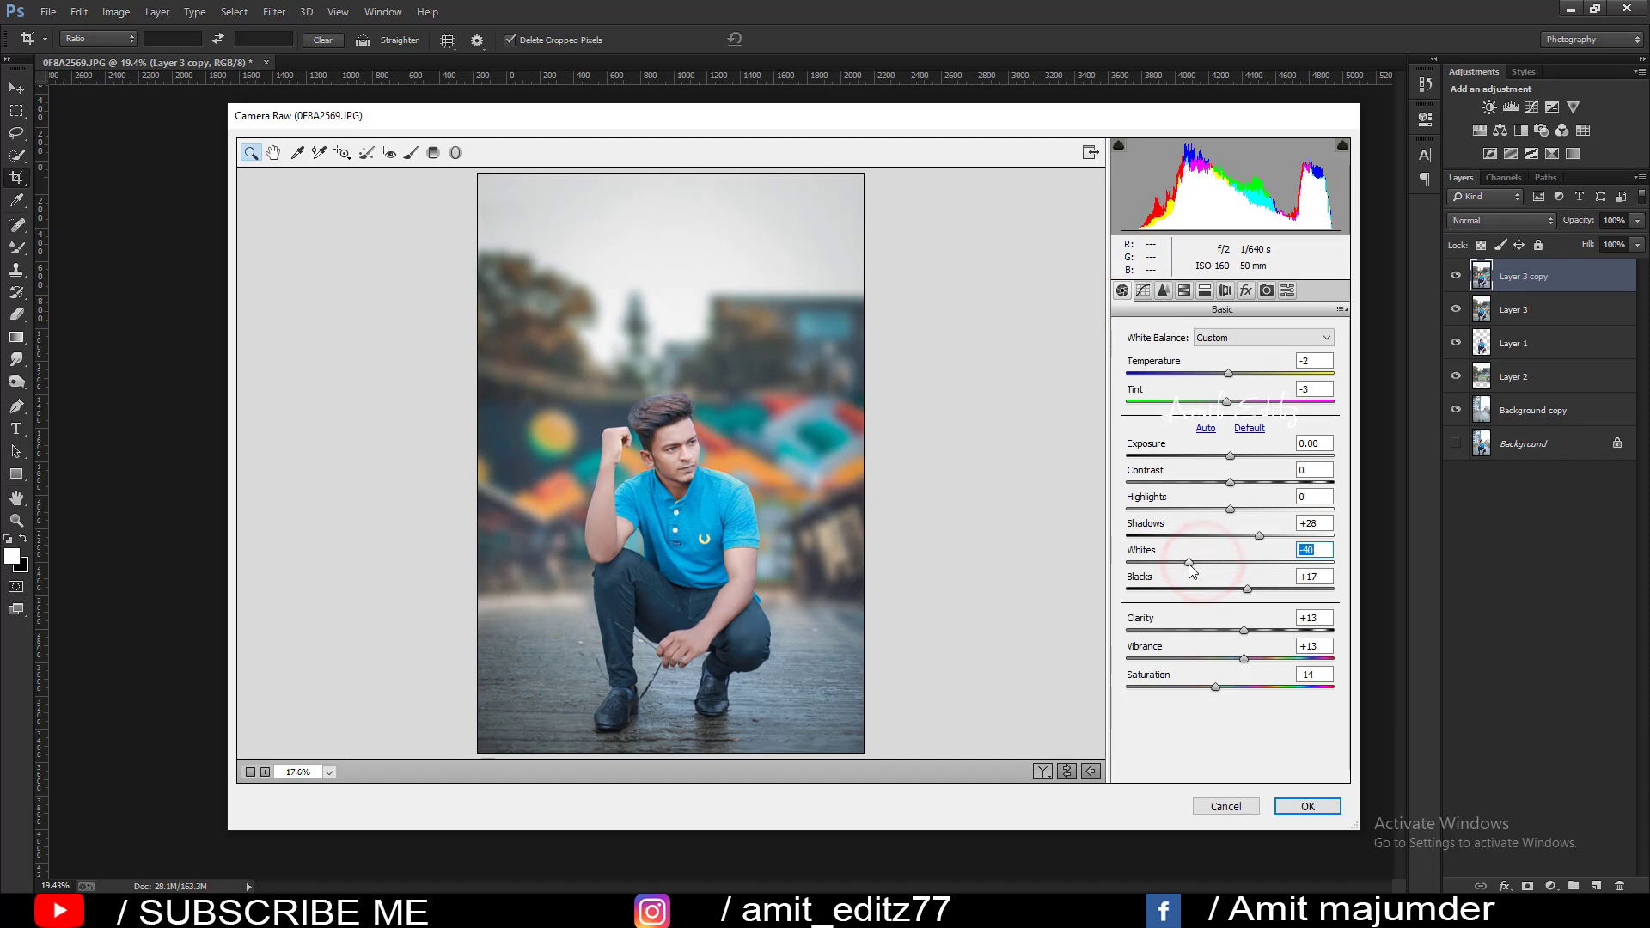
click(1315, 806)
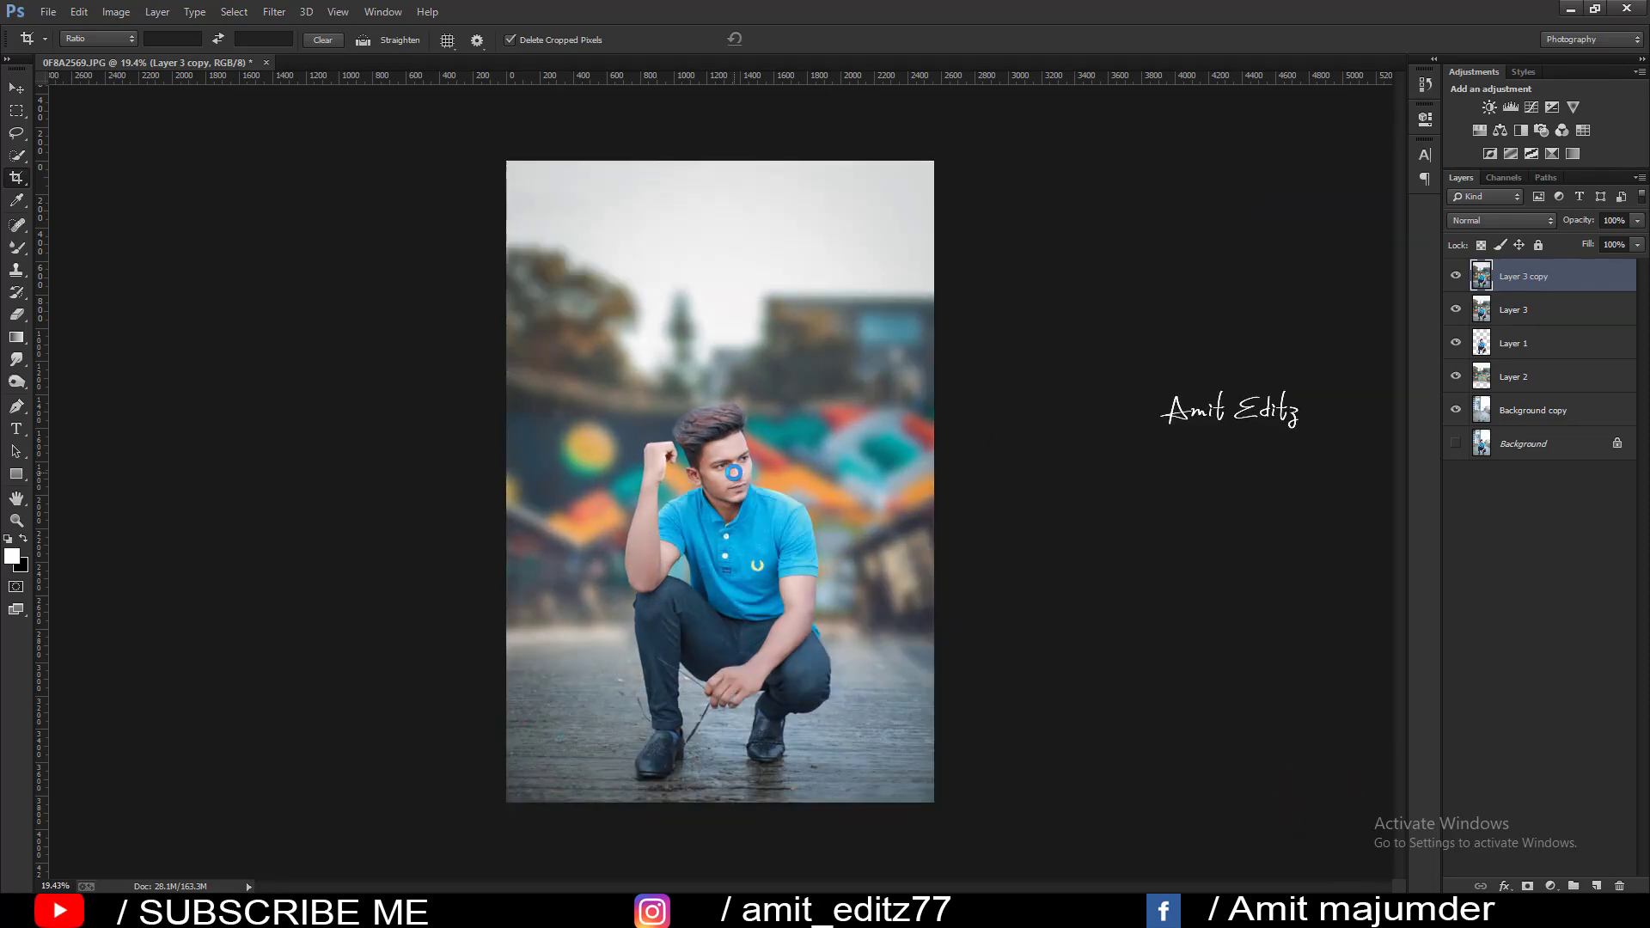
Duplicate Layer 3 copy as Layer 3 copy 2 and add a Color Balance adjustment layer.
drag(1529, 287, 1596, 885)
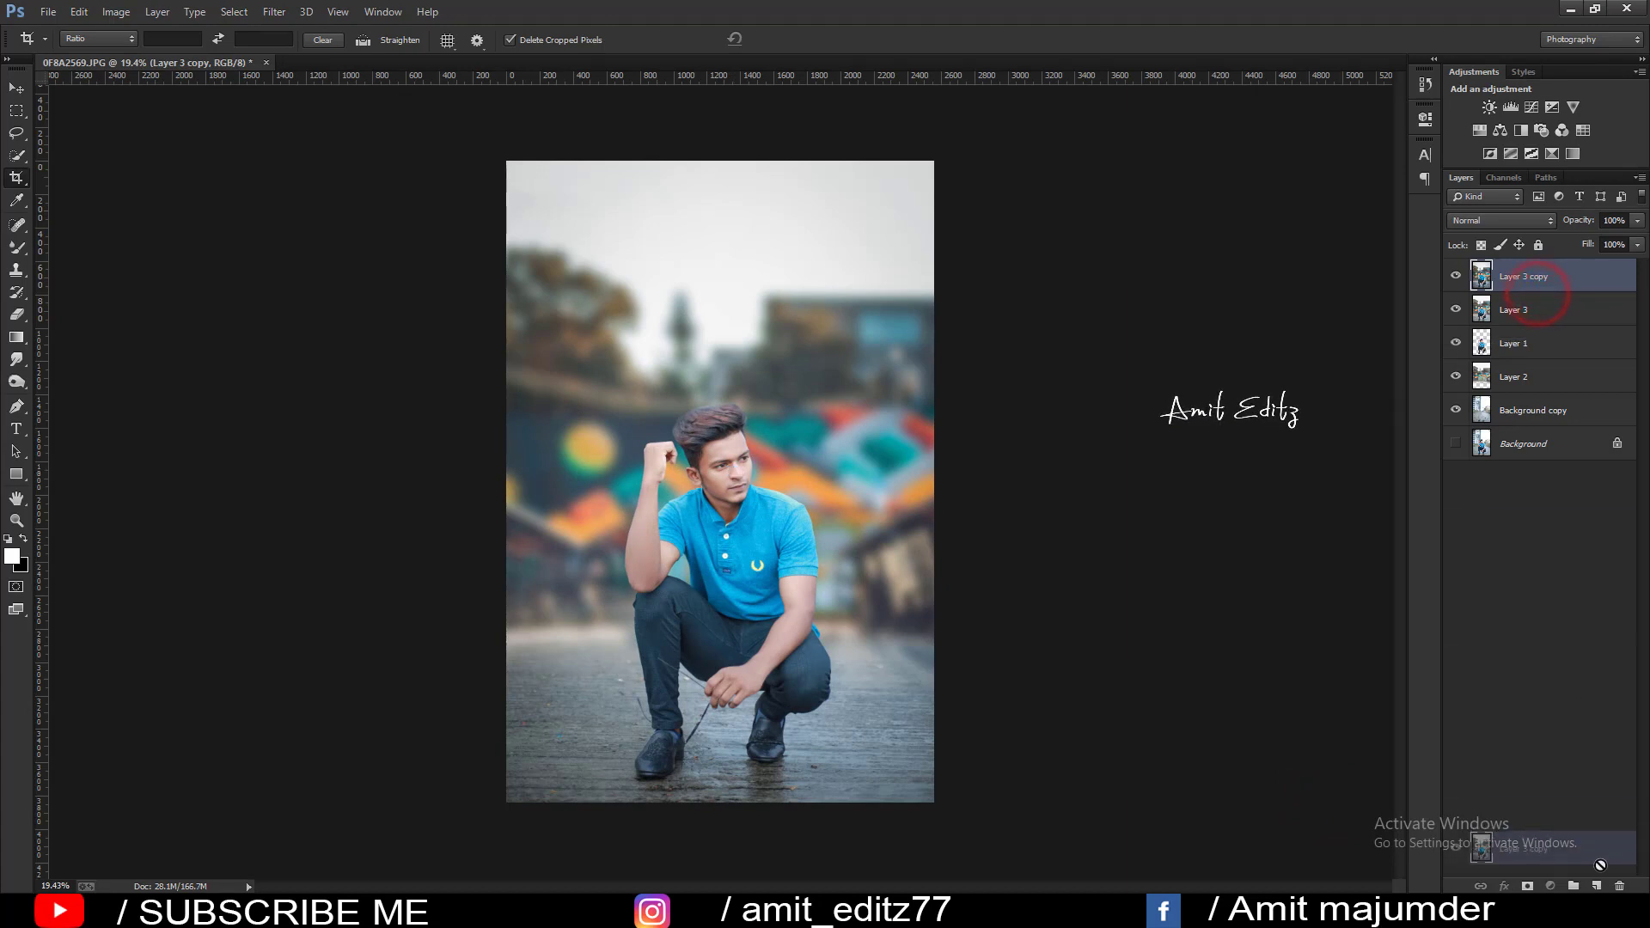
click(1548, 885)
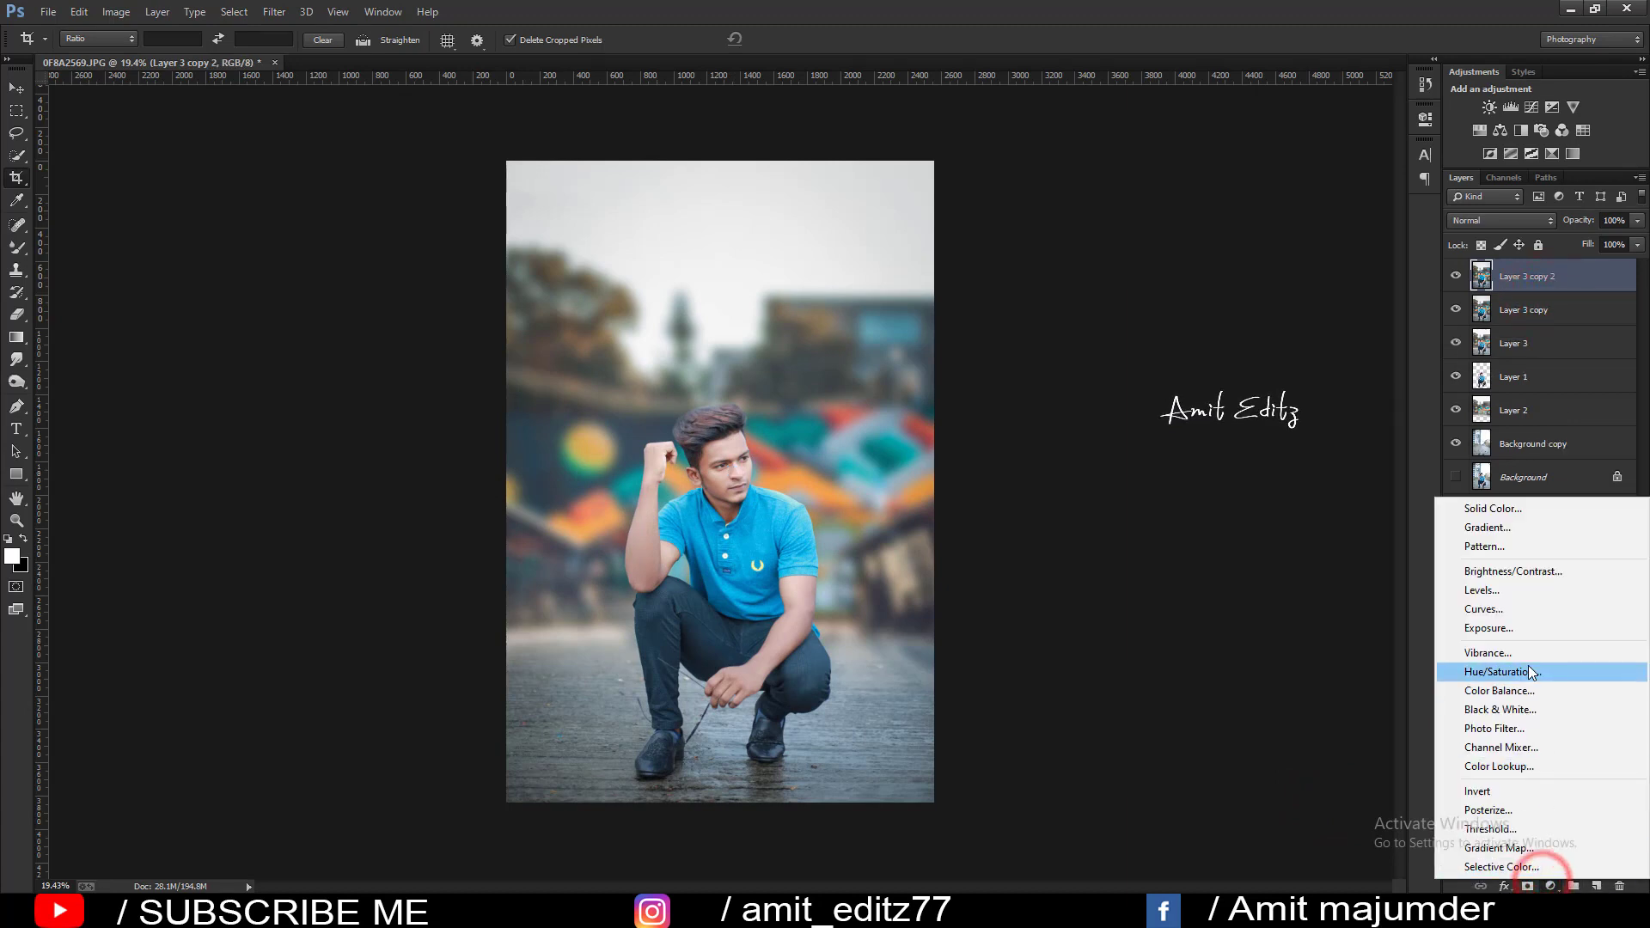
click(1519, 689)
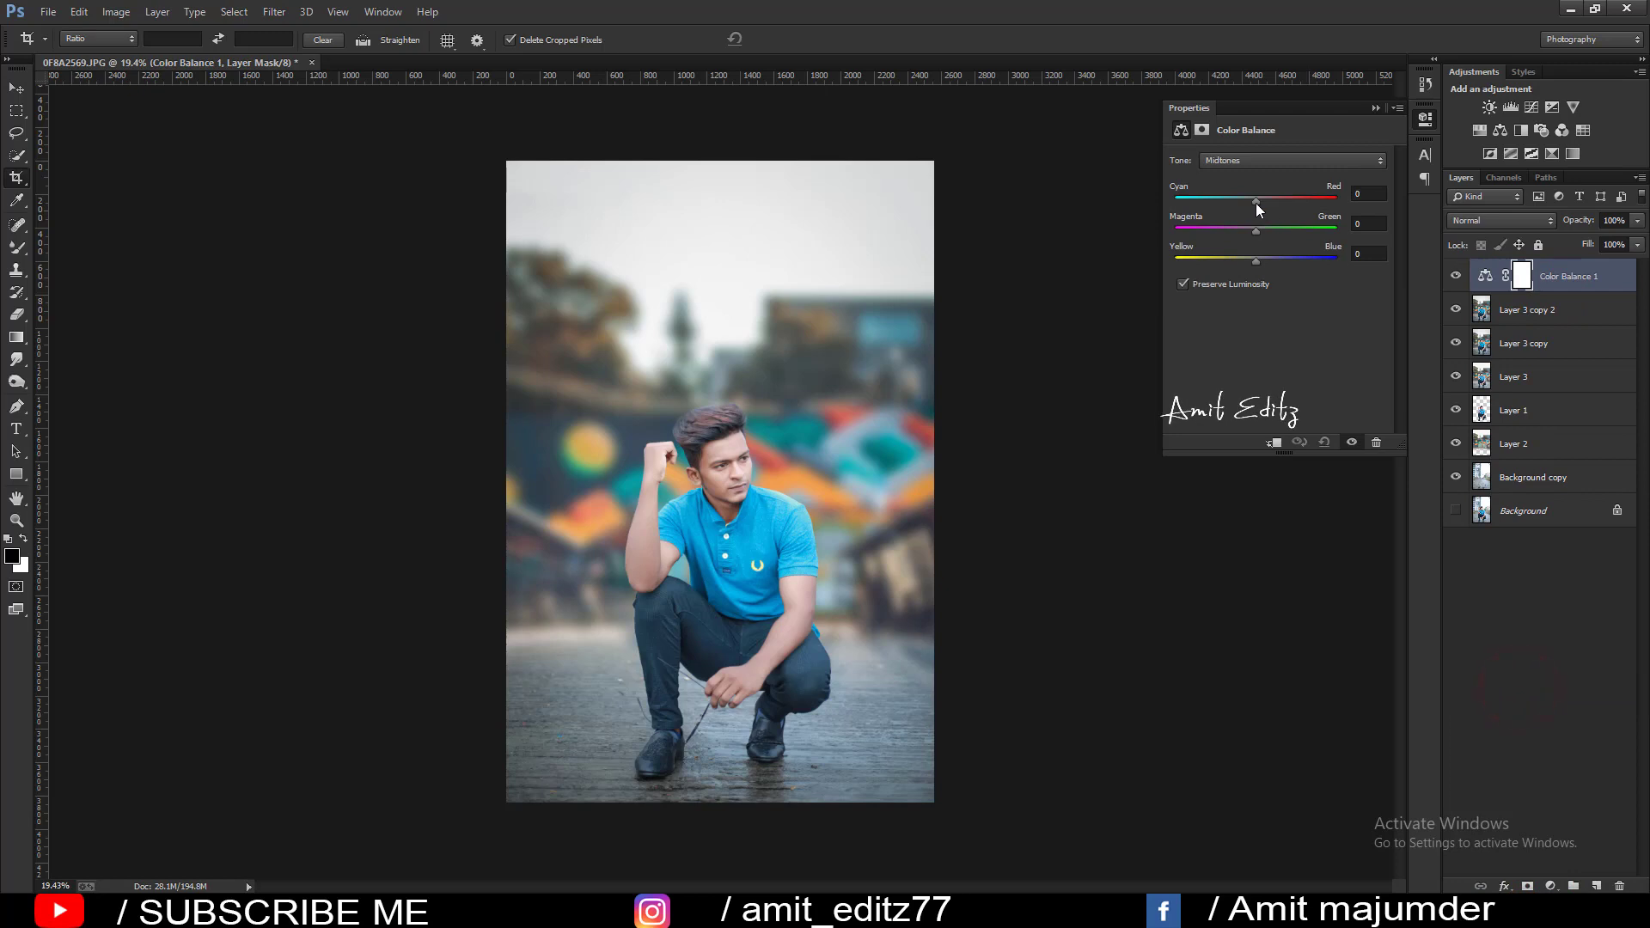
Nudge midtones toward cyan and shadows +12 toward blue and -1 magenta.
drag(1255, 200, 1246, 199)
drag(1248, 200, 1262, 258)
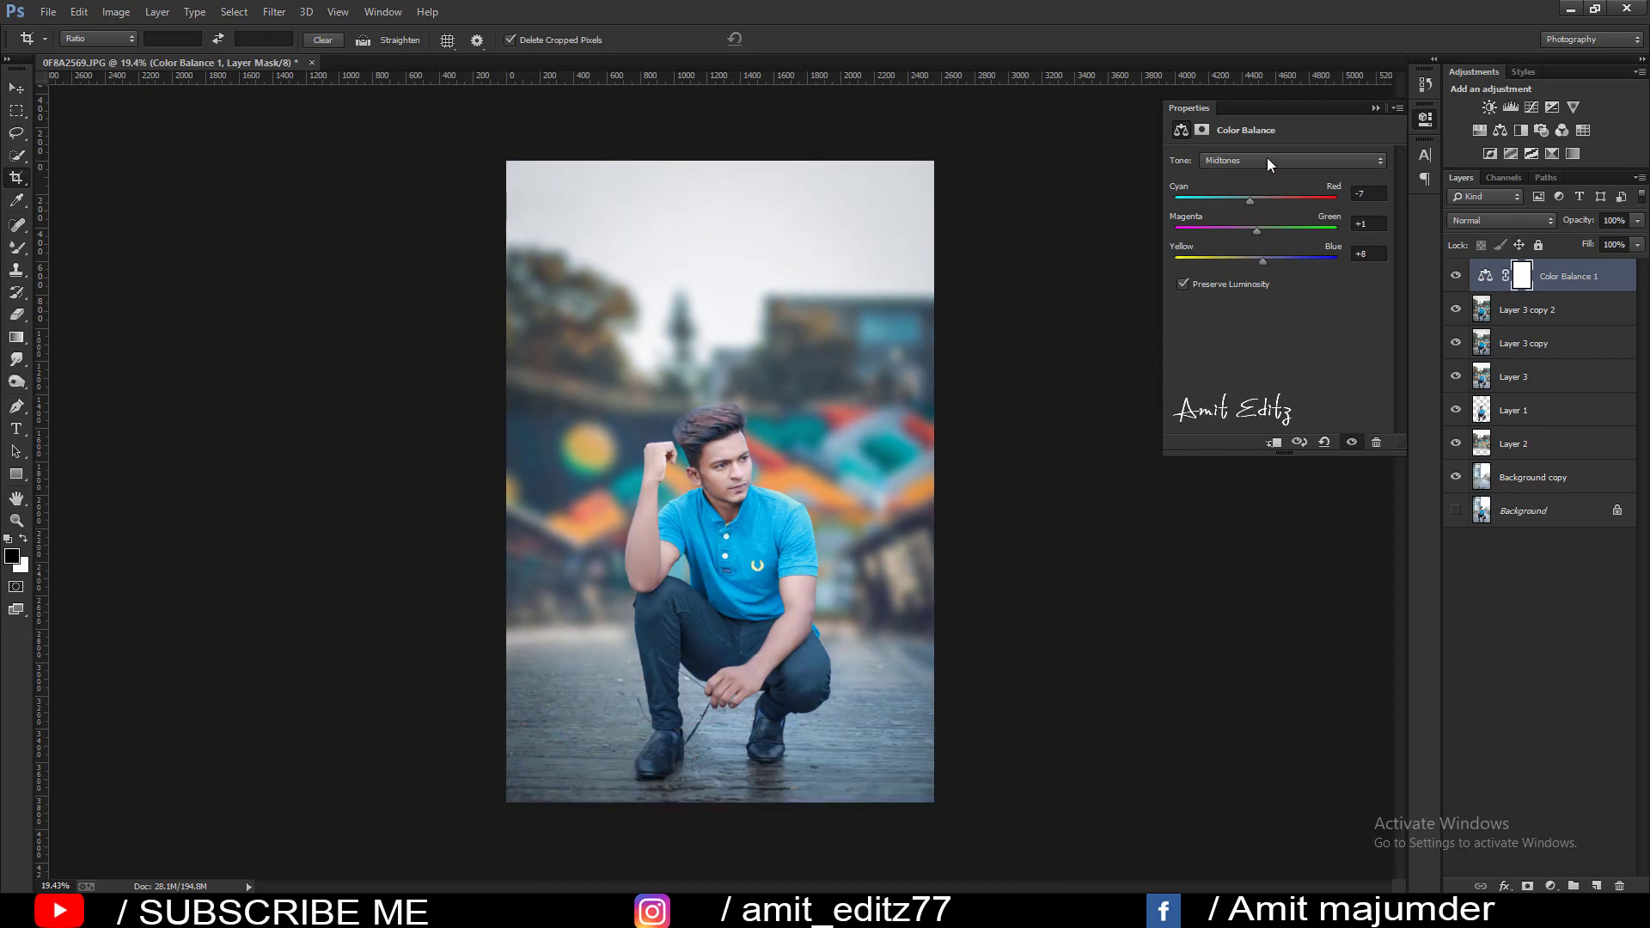
click(1267, 159)
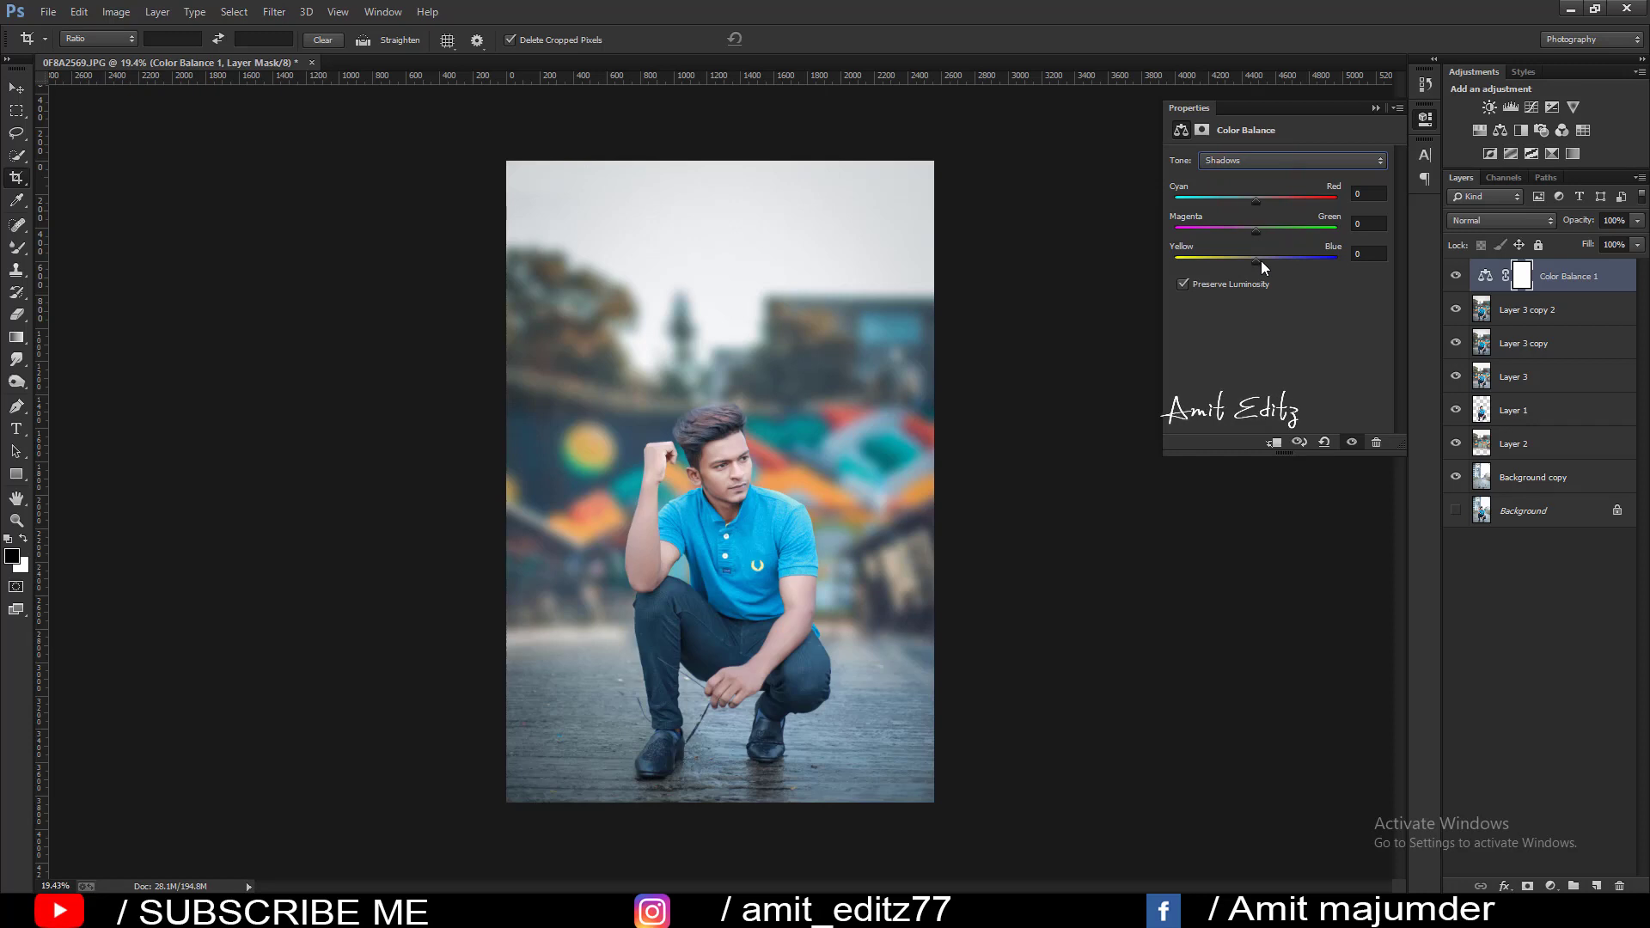
drag(1261, 261, 1273, 265)
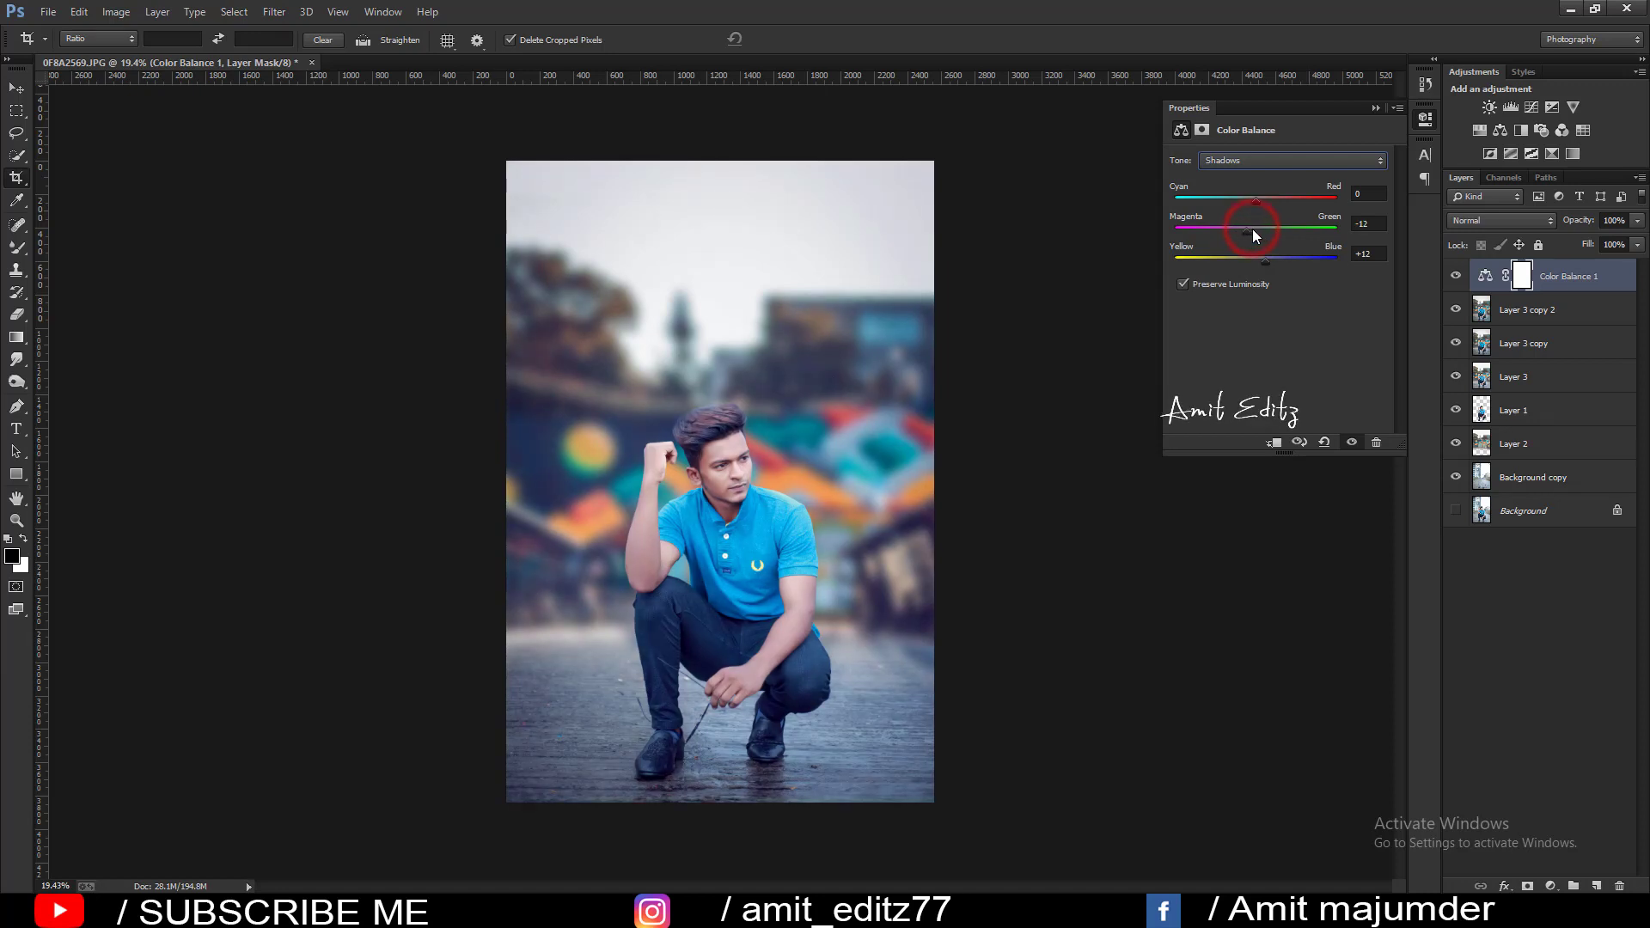
drag(1256, 229, 1256, 230)
Merge Color Balance 1 with Layer 3 copy 2 and duplicate the merged layer.
click(1376, 106)
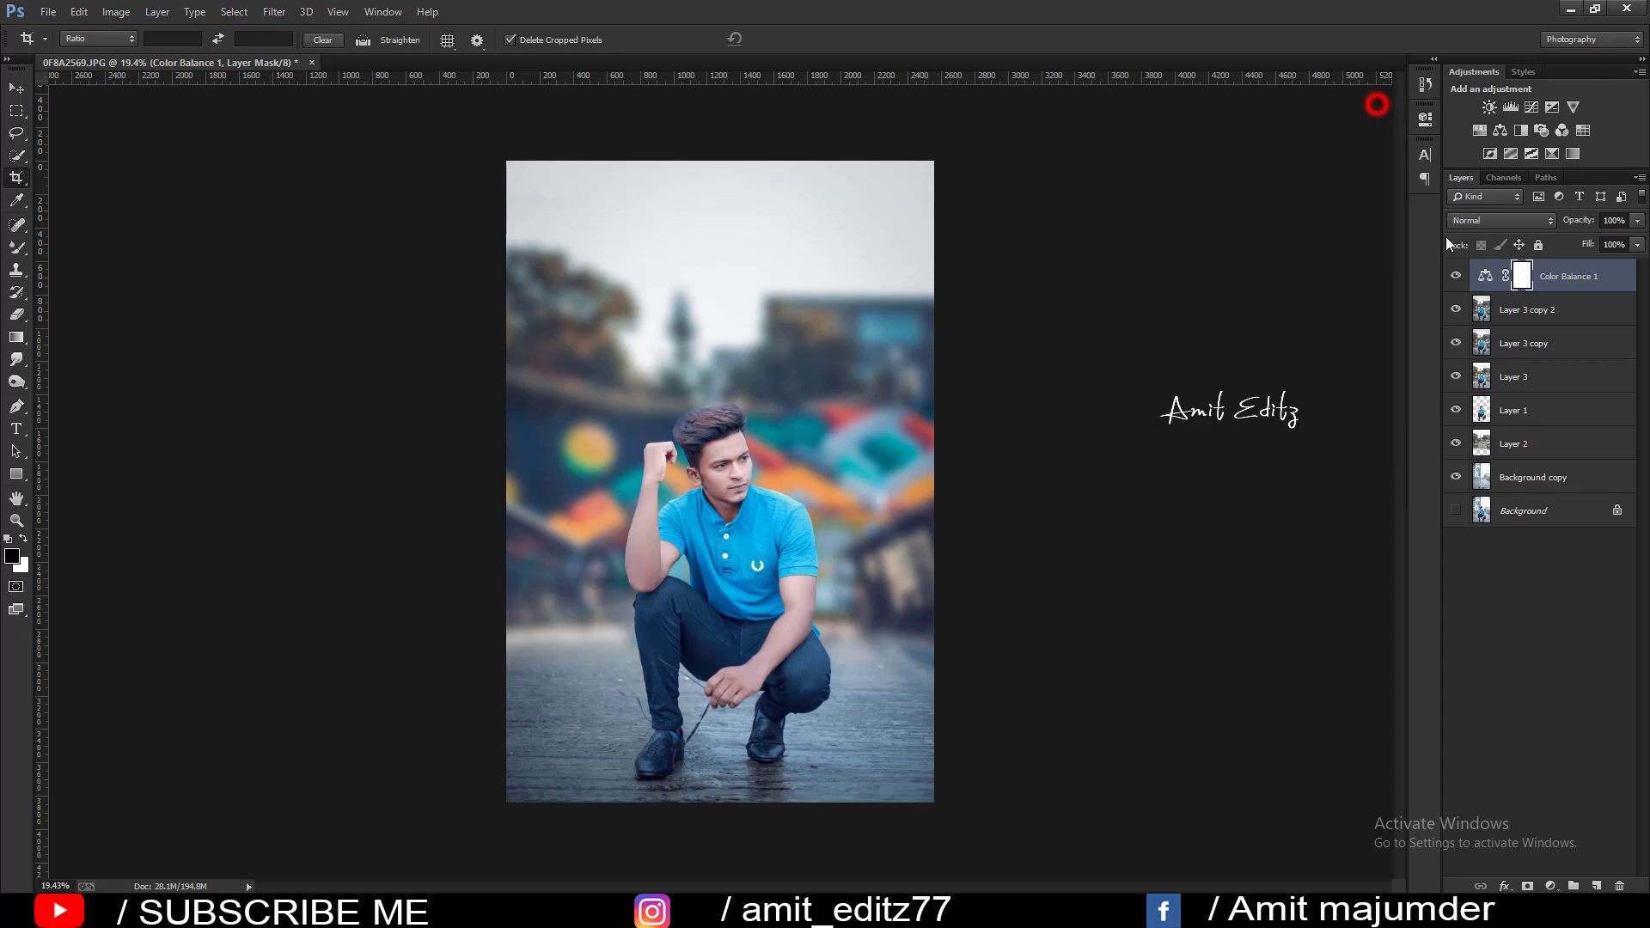
ctrl+click(1526, 309)
right_click(1525, 310)
click(1392, 623)
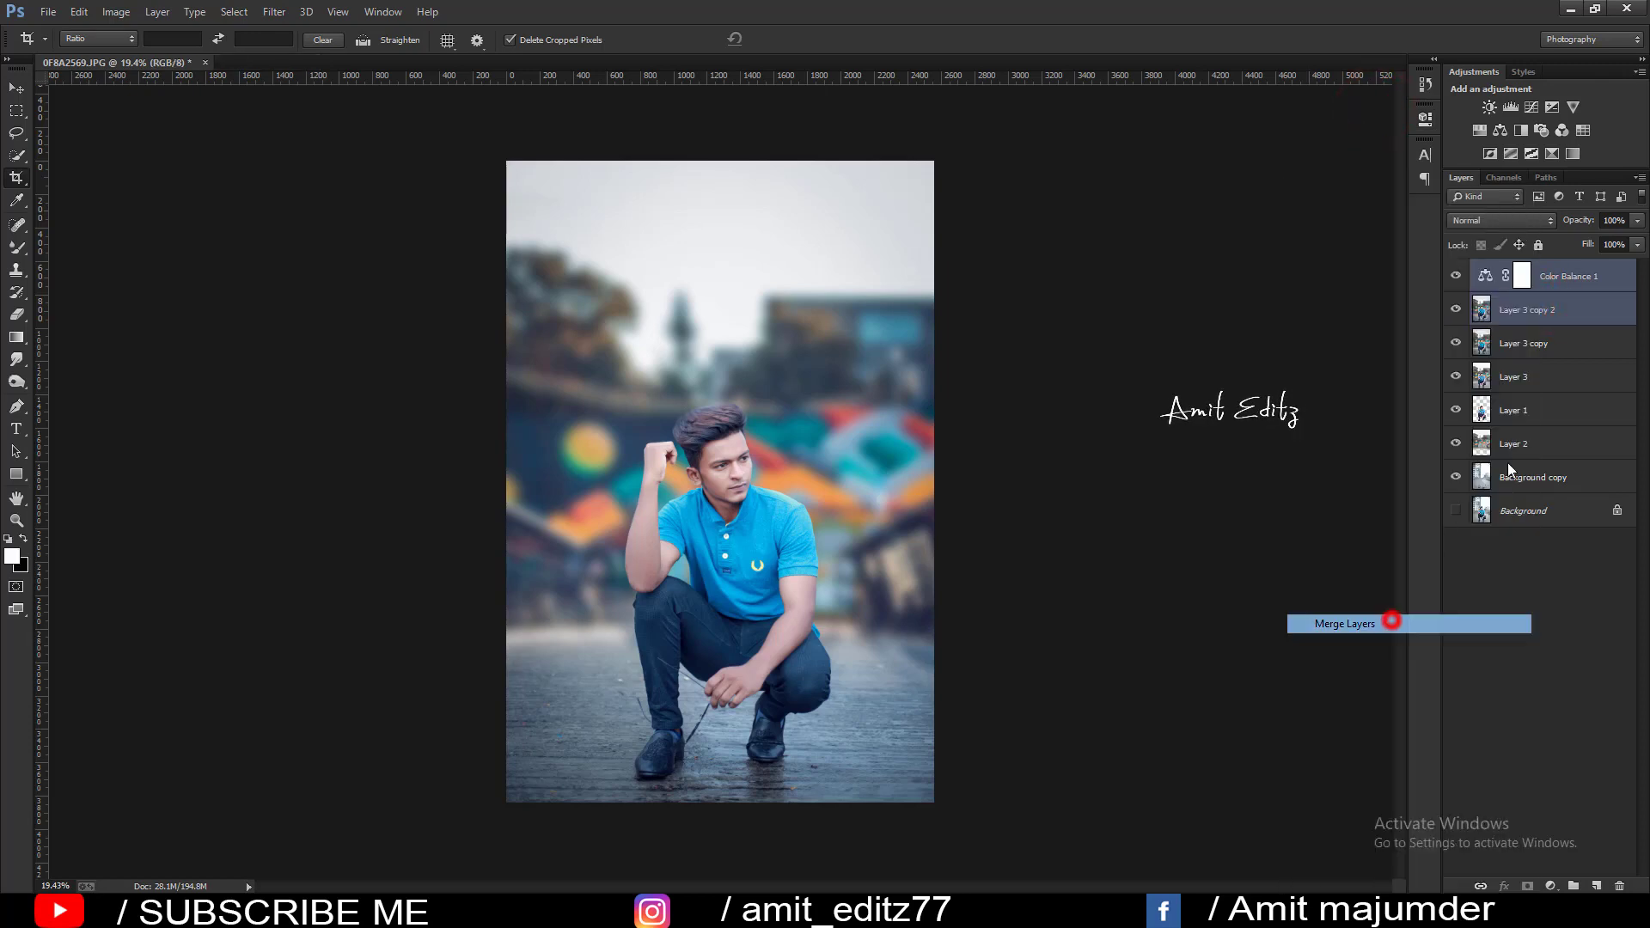
click(1545, 301)
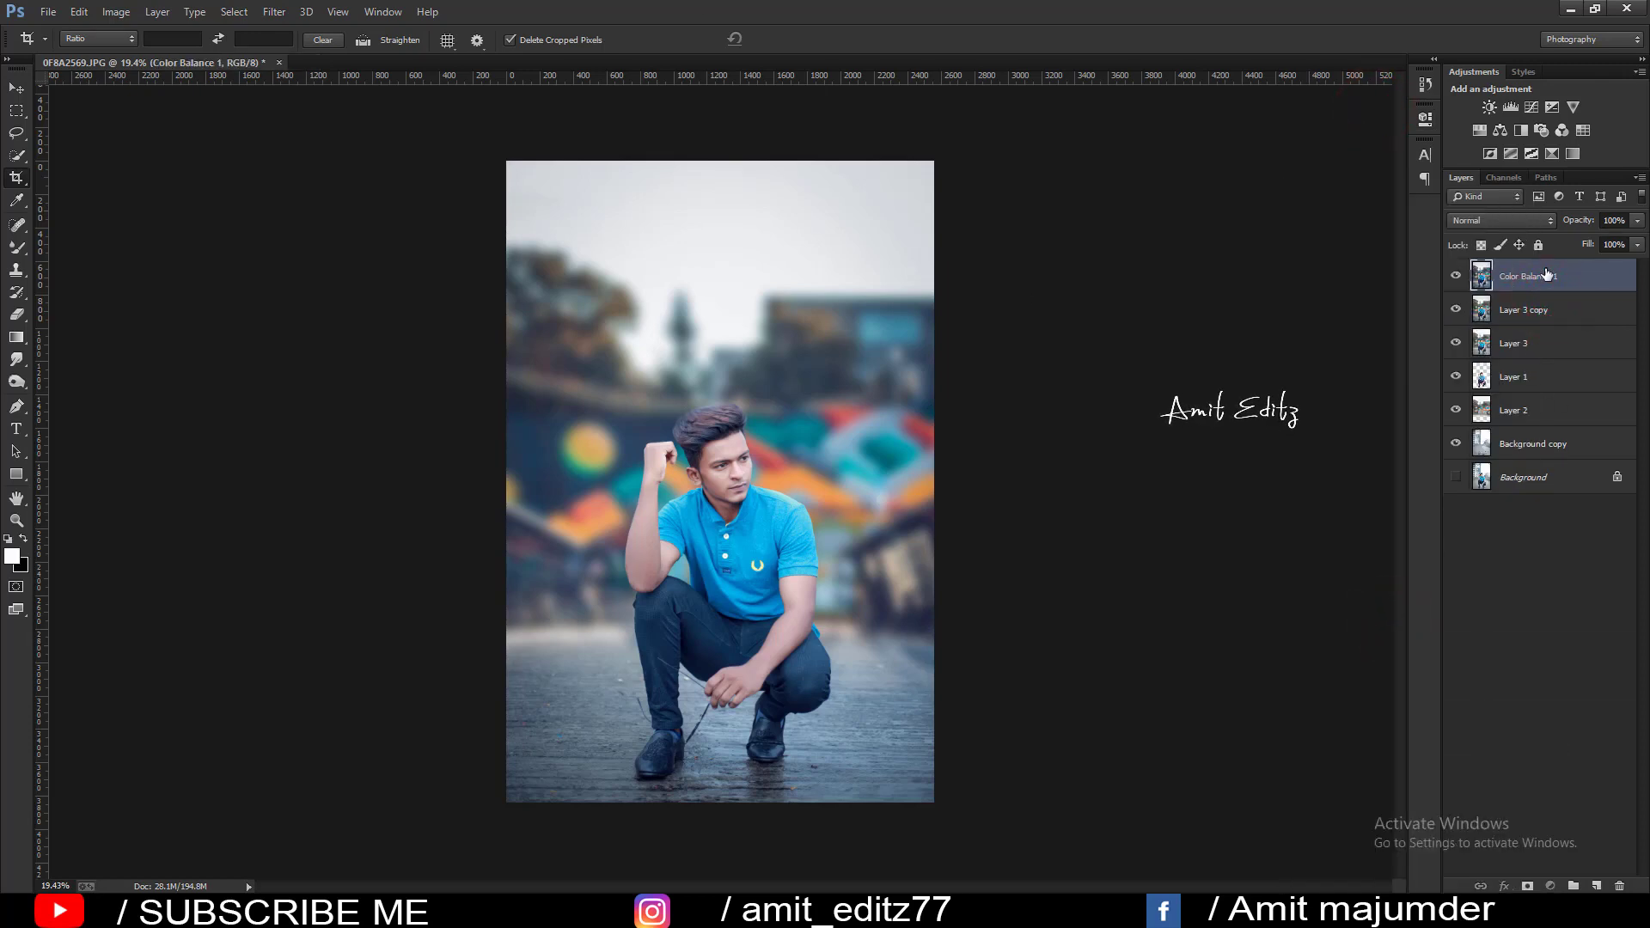
drag(1547, 275, 1596, 886)
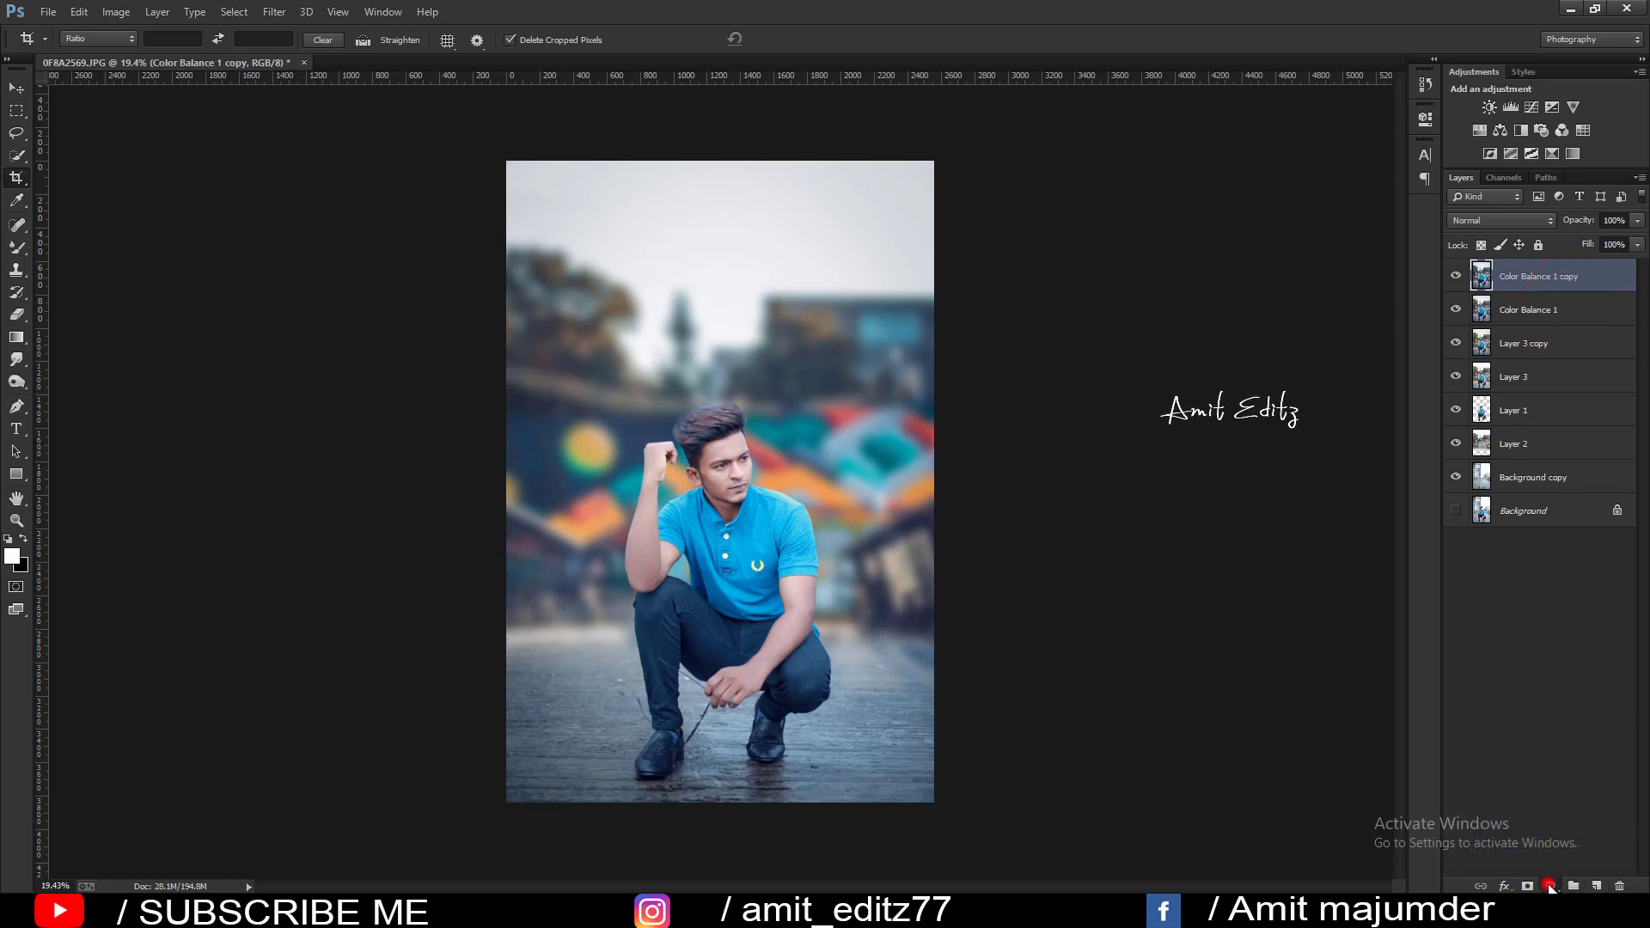
Add Selective Color: more cyan and yellow in Reds; Blacks cyan -1, magenta +2, yellow -3, black -1.
click(1550, 886)
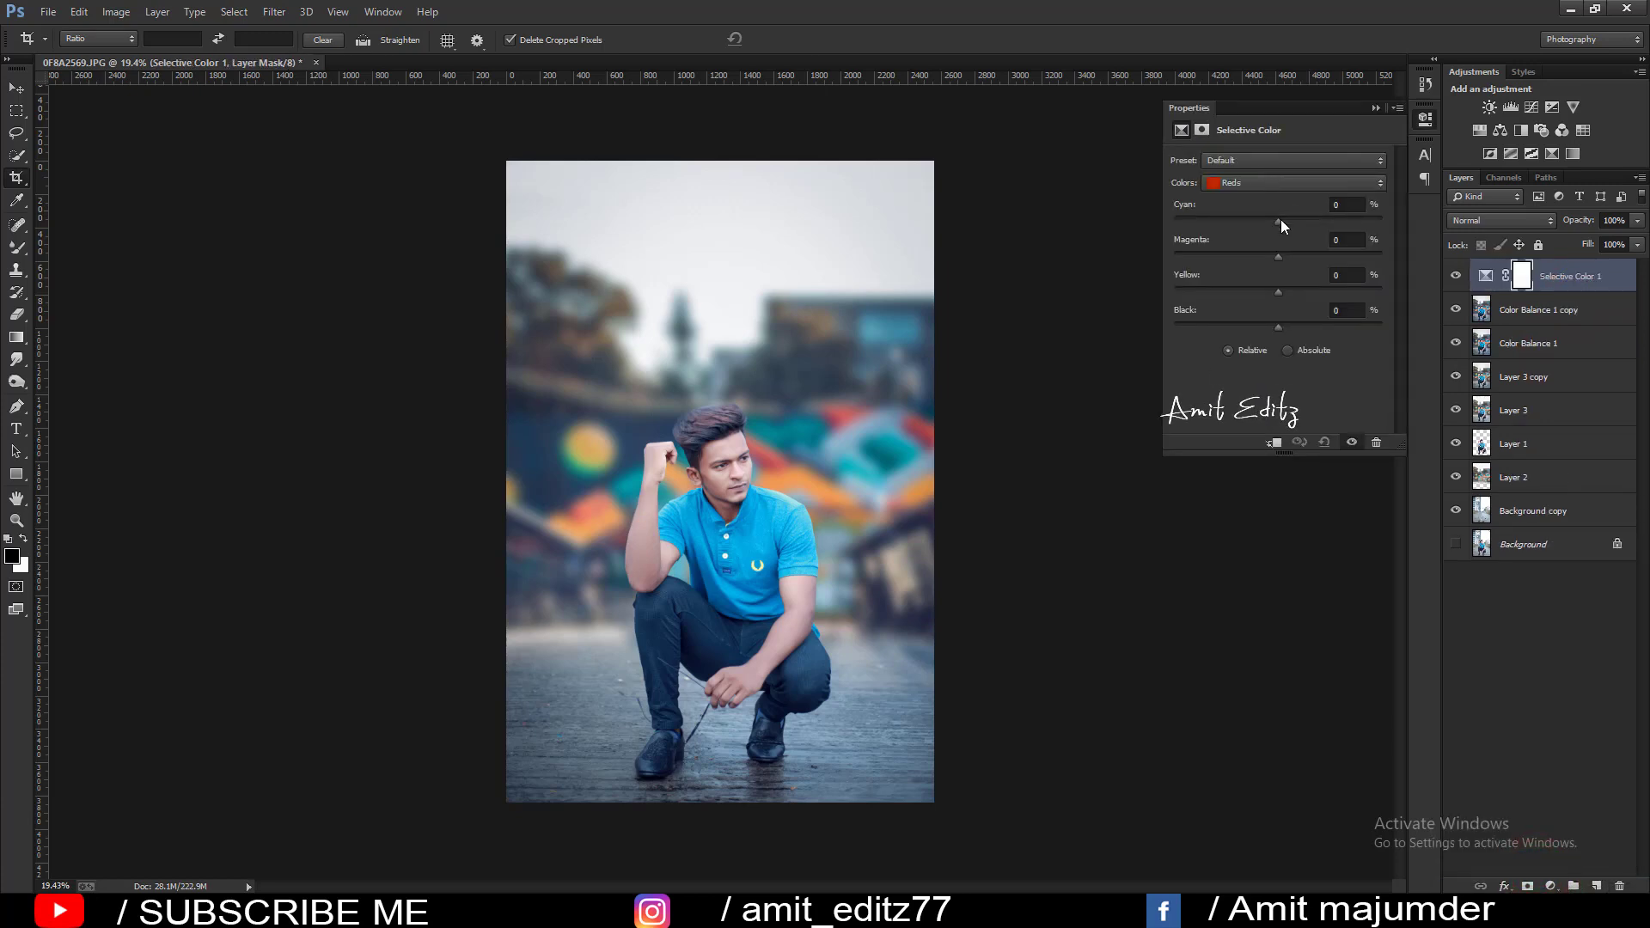
mouse_move(1279, 221)
mouse_down()
mouse_move(1356, 222)
mouse_move(1239, 229)
mouse_move(1278, 222)
mouse_move(1255, 255)
mouse_move(1276, 254)
mouse_up()
mouse_move(1278, 290)
mouse_down()
mouse_move(1308, 291)
mouse_move(1173, 286)
mouse_move(1279, 292)
mouse_move(1301, 326)
mouse_move(1278, 324)
mouse_up()
click(1263, 182)
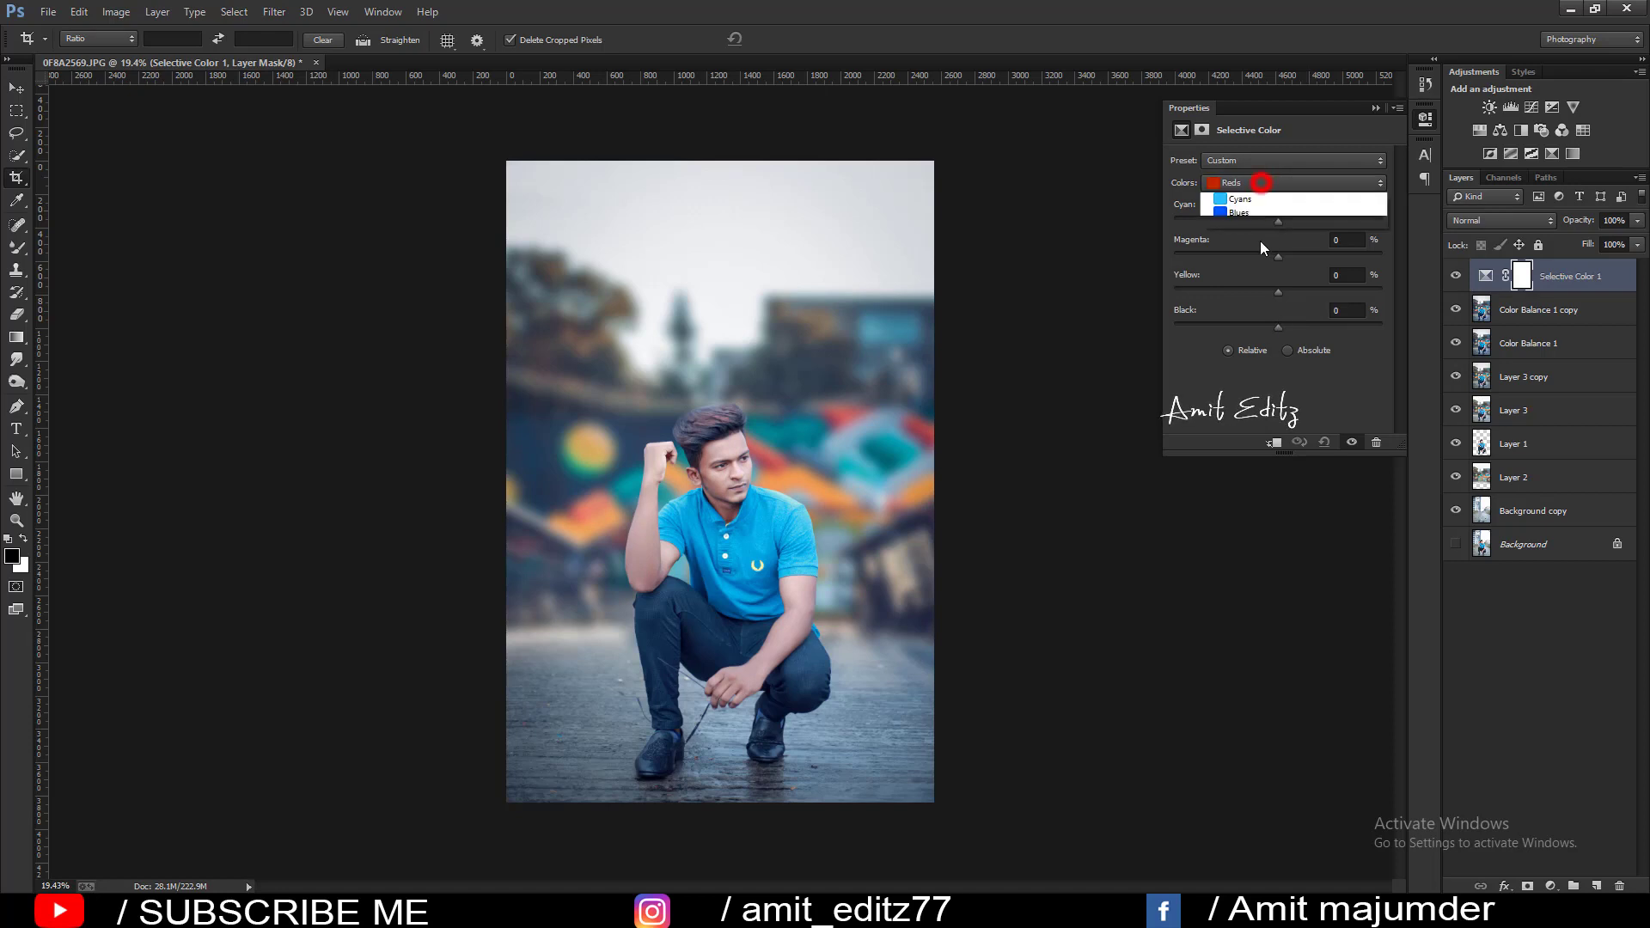
click(1254, 313)
mouse_move(1278, 327)
mouse_down()
mouse_move(1287, 255)
mouse_move(1262, 222)
mouse_move(1278, 220)
mouse_up()
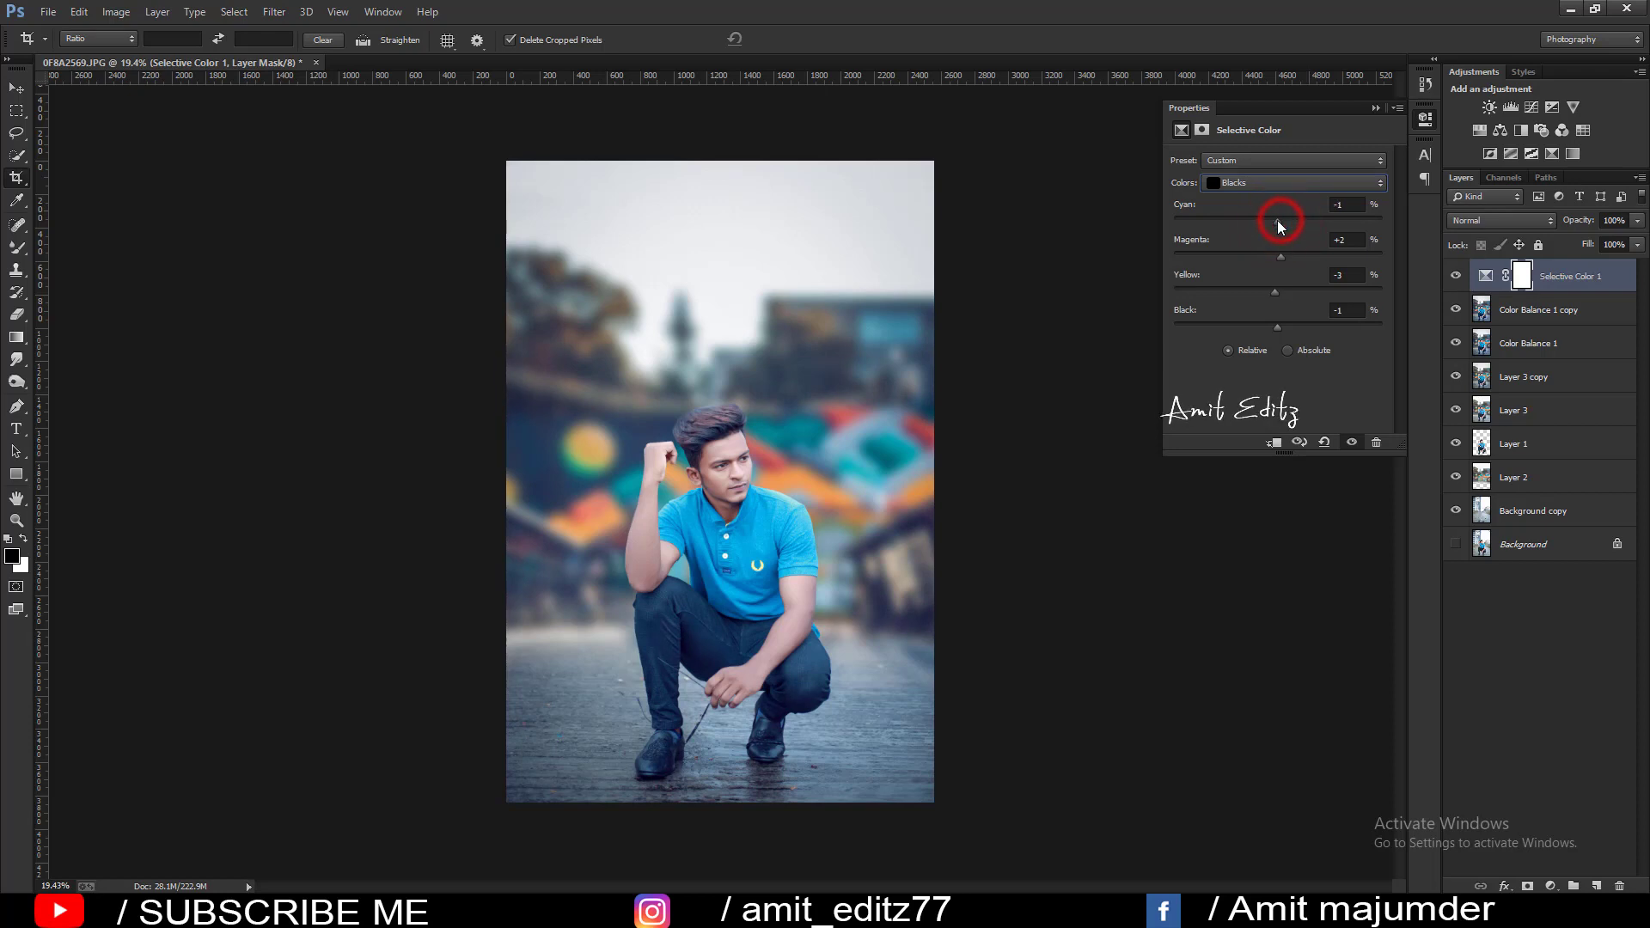
Merge Color Balance 1 copy into the Selective Color 1 layer.
click(1375, 108)
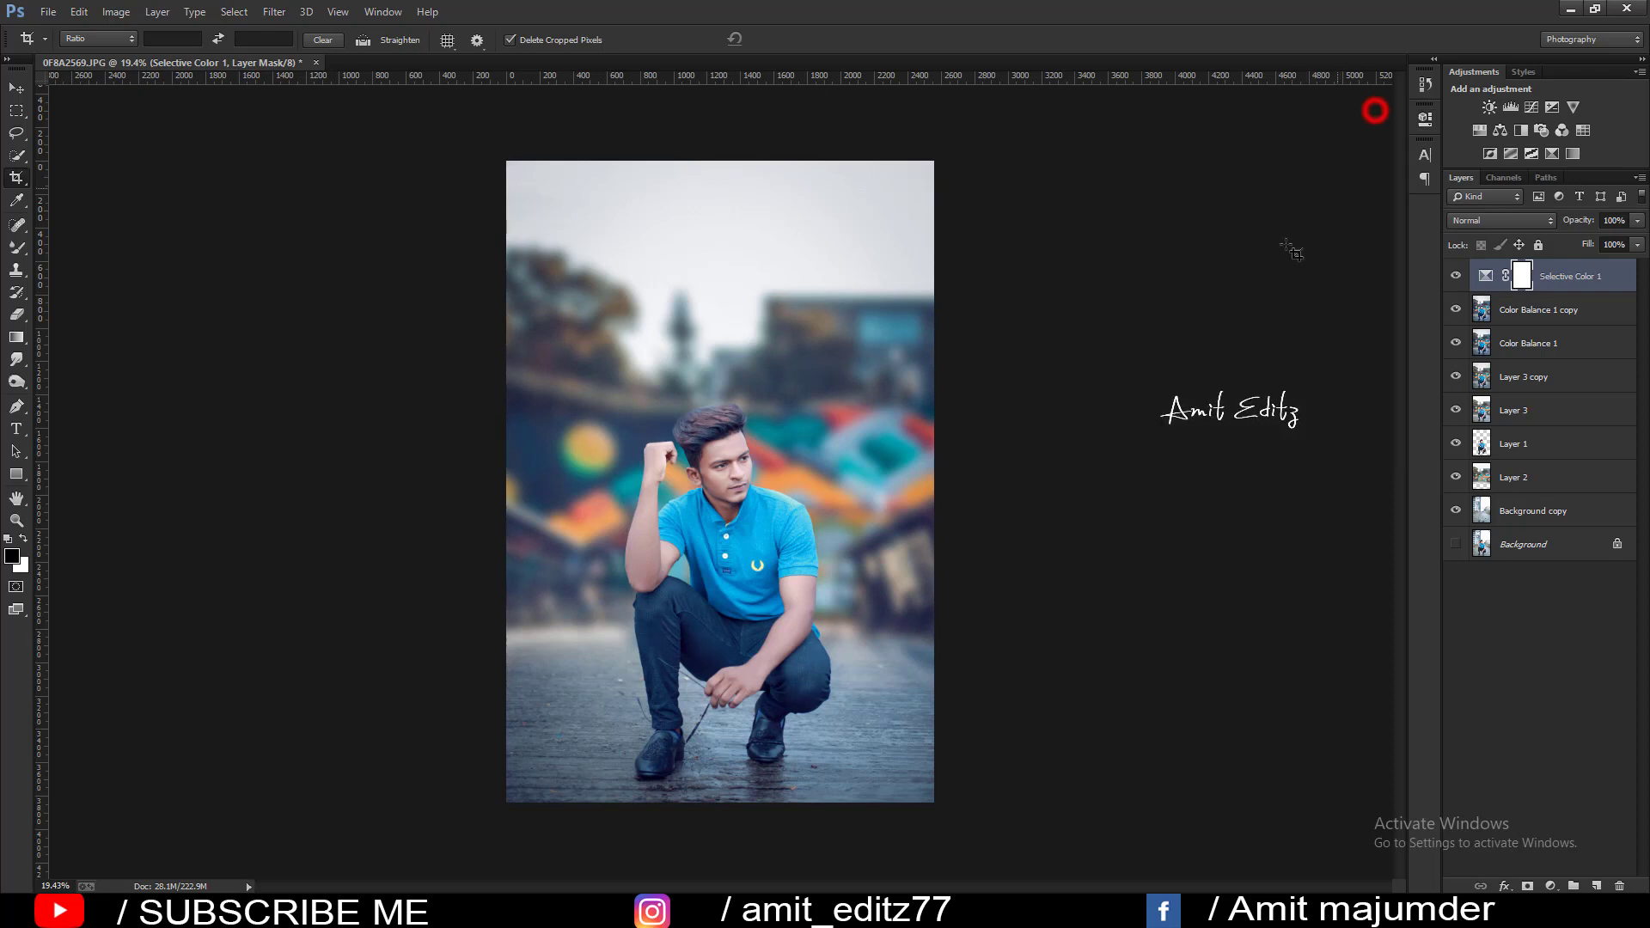
right_click(1547, 311)
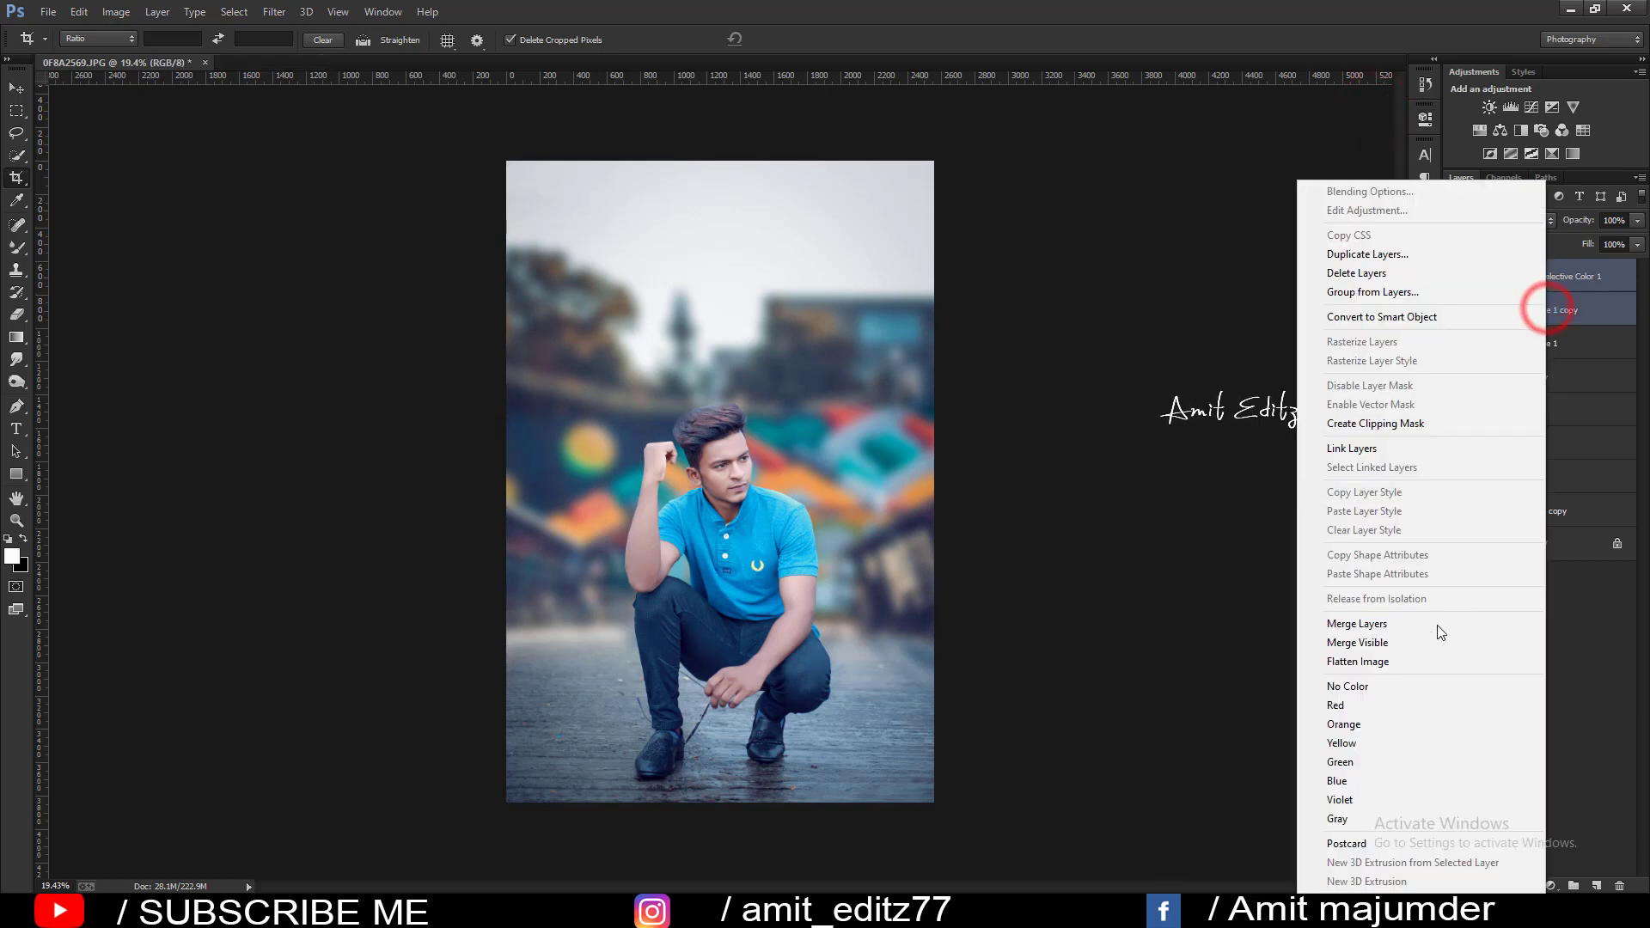
click(1415, 631)
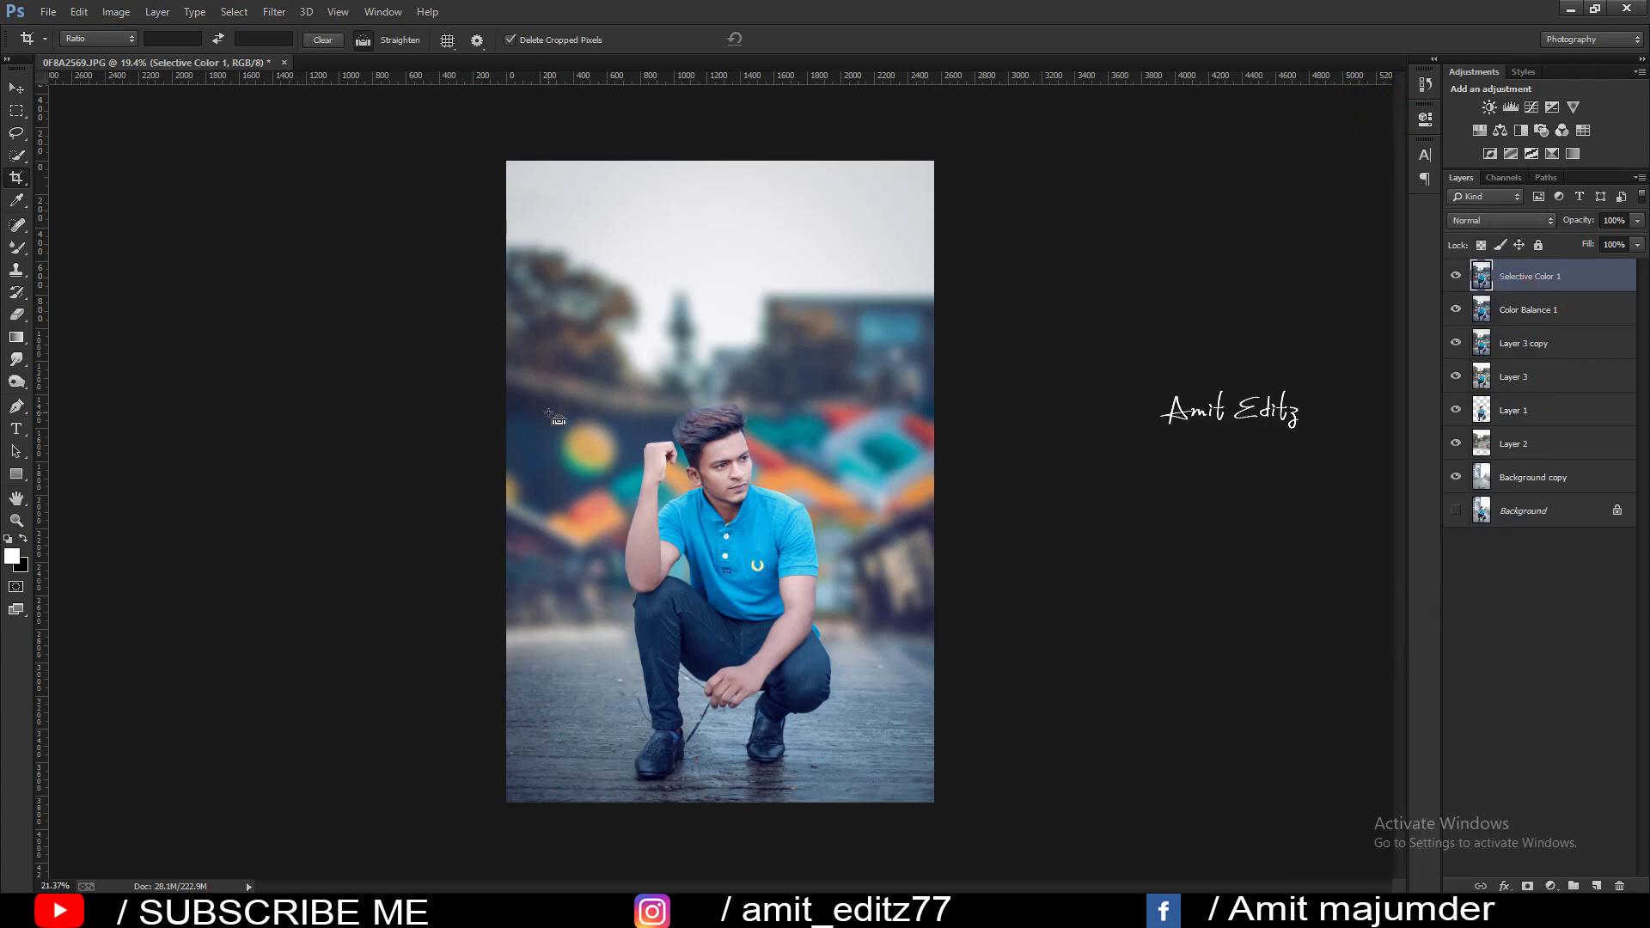
Zoom in on the man's head and duplicate Selective Color 1 as Selective Color 1 copy.
scroll(525, 393, up, 5)
drag(743, 478, 433, 708)
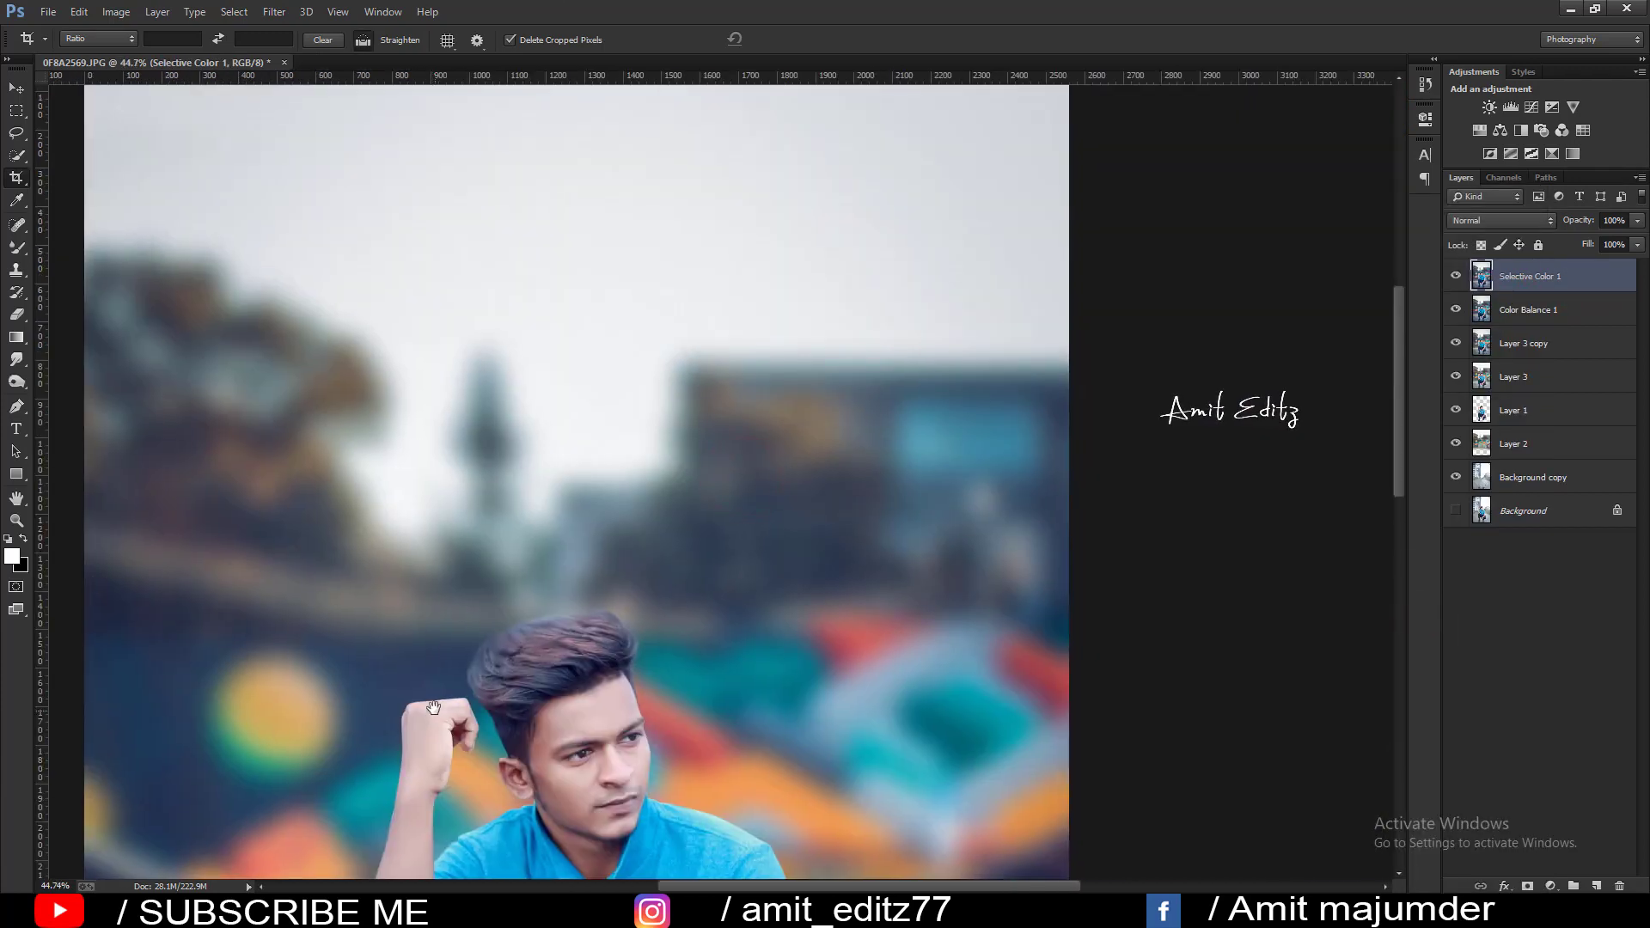
scroll(526, 593, down, 5)
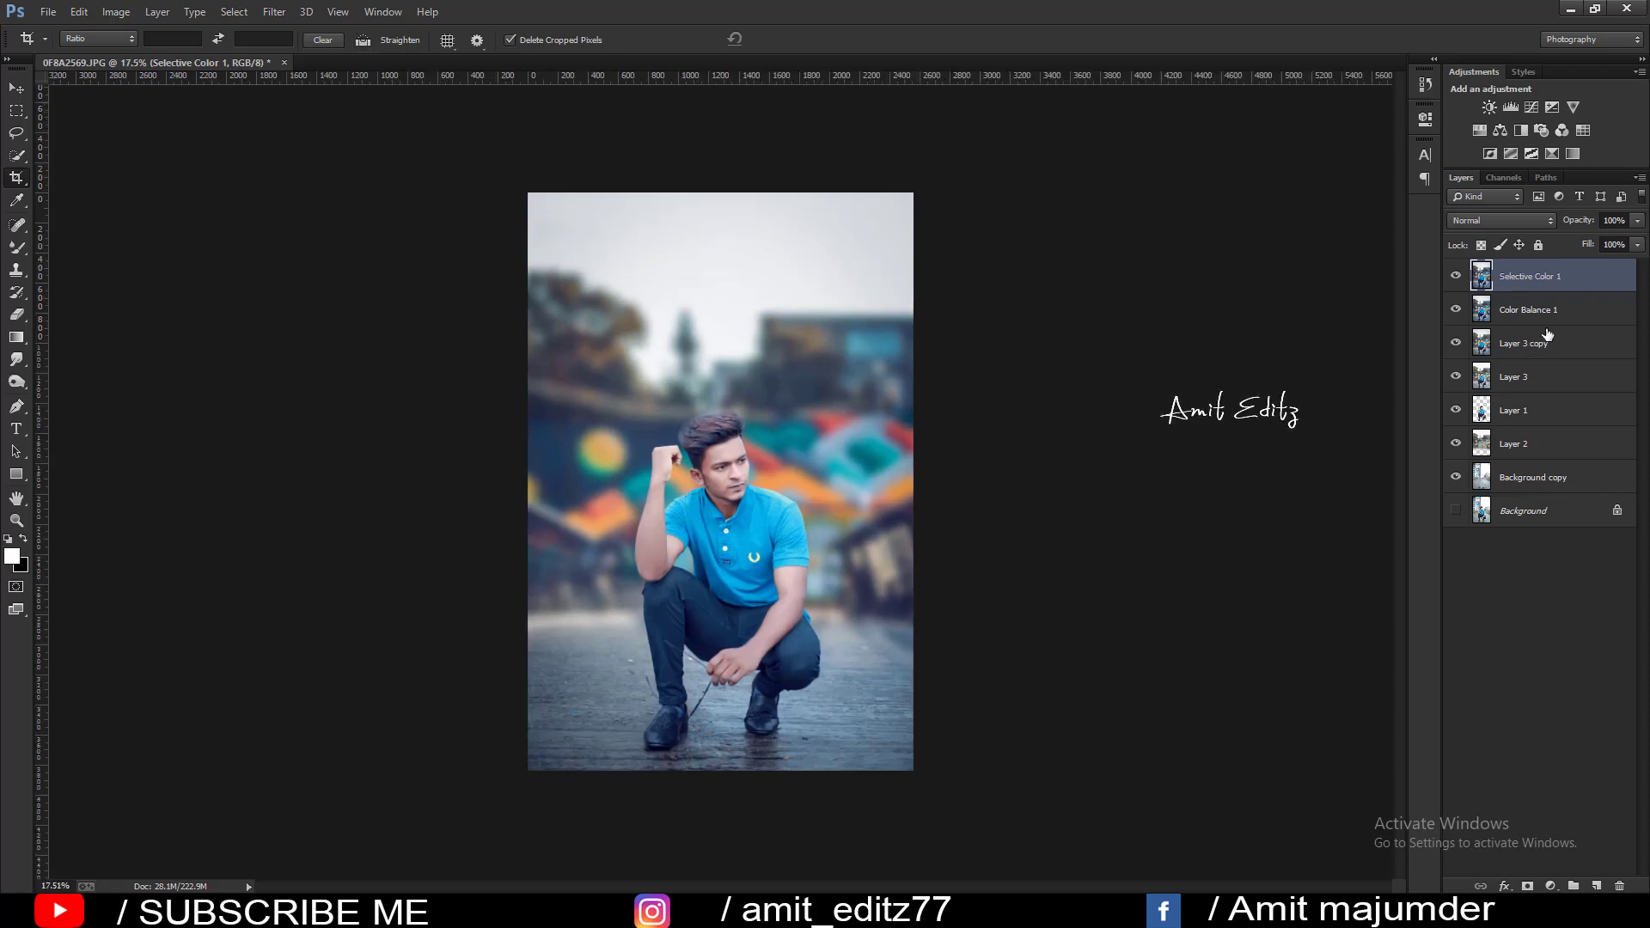
drag(1559, 281, 1596, 885)
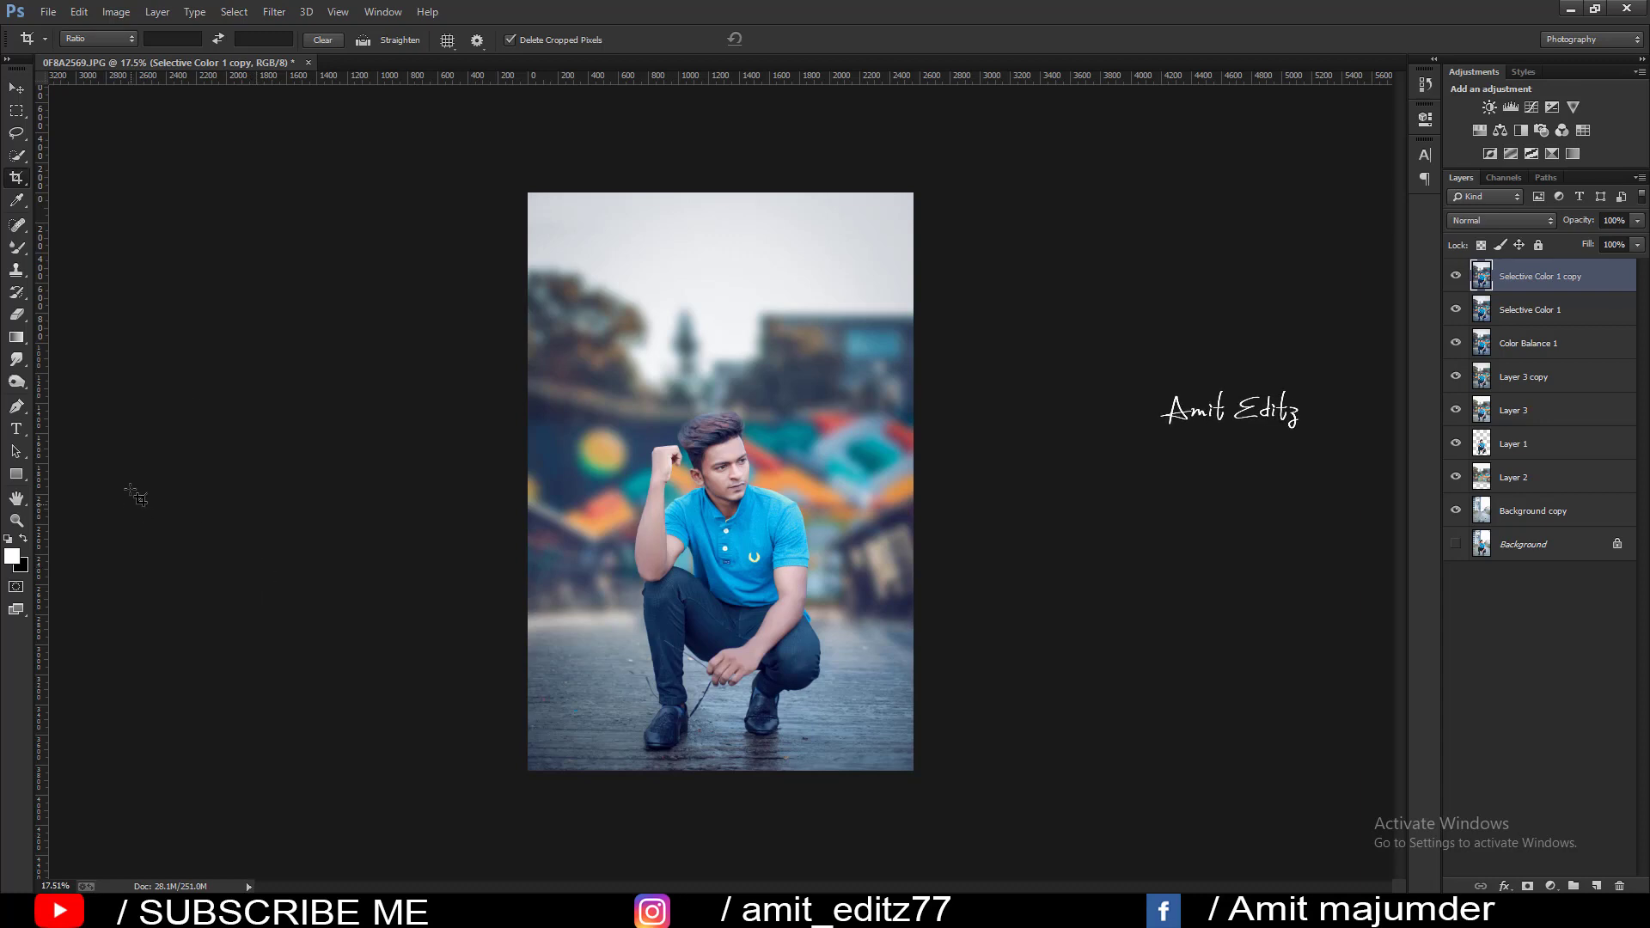
Apply Camera Raw calibration to Selective Color 1 copy: Blue Primary hue -20, Red Primary hue raised.
click(273, 13)
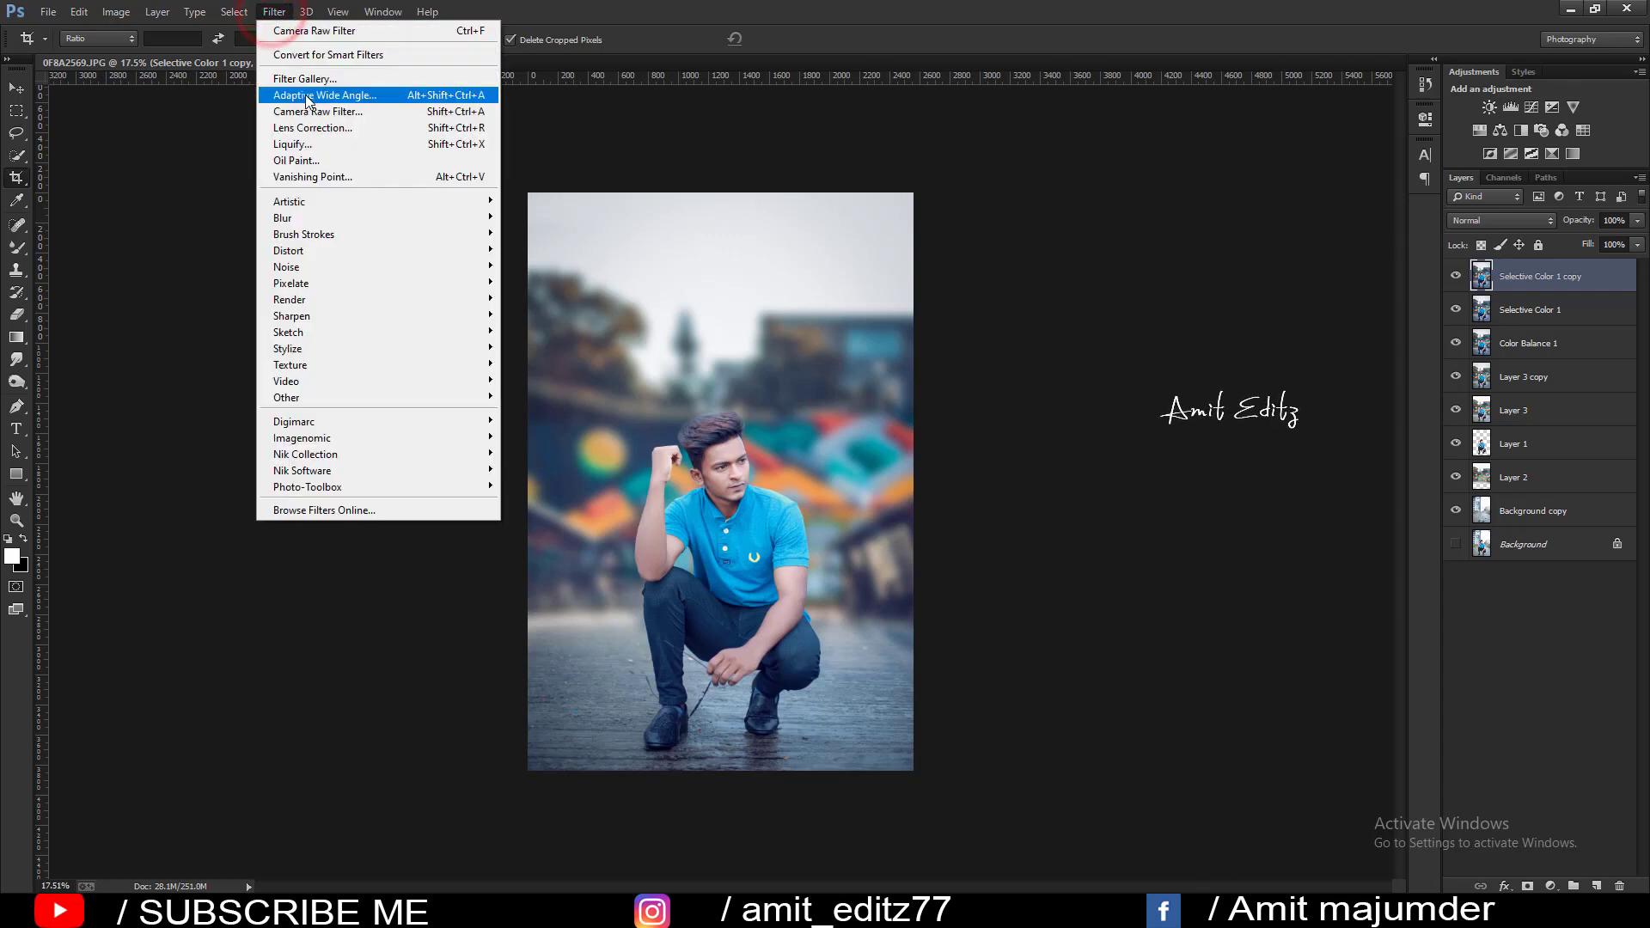
click(309, 110)
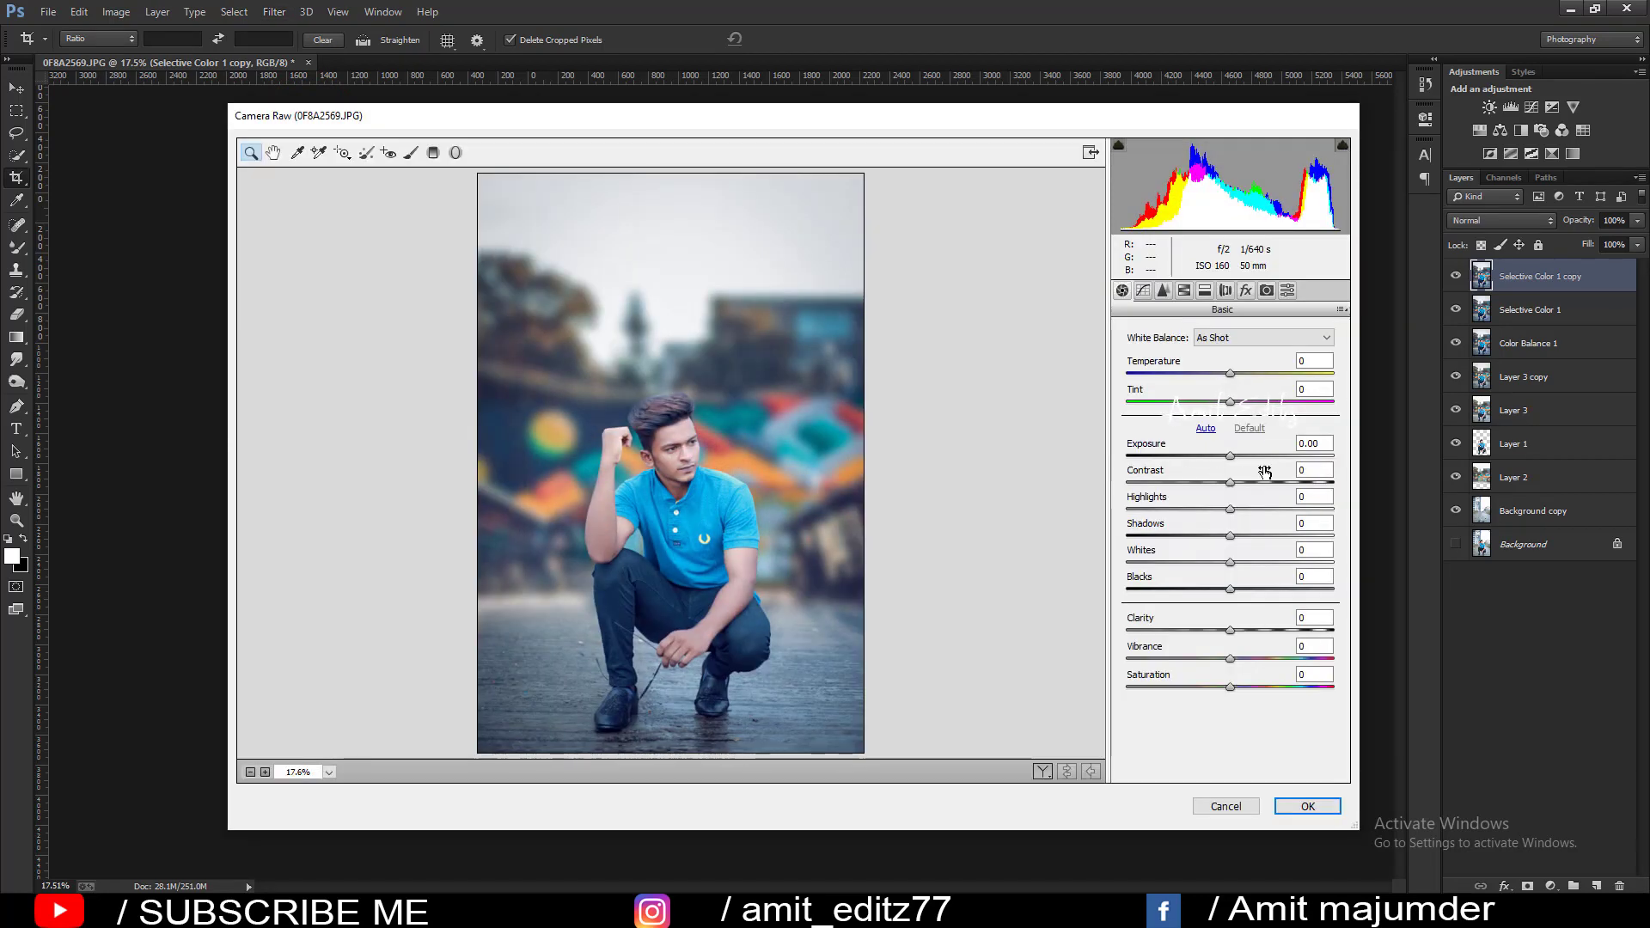
click(1267, 291)
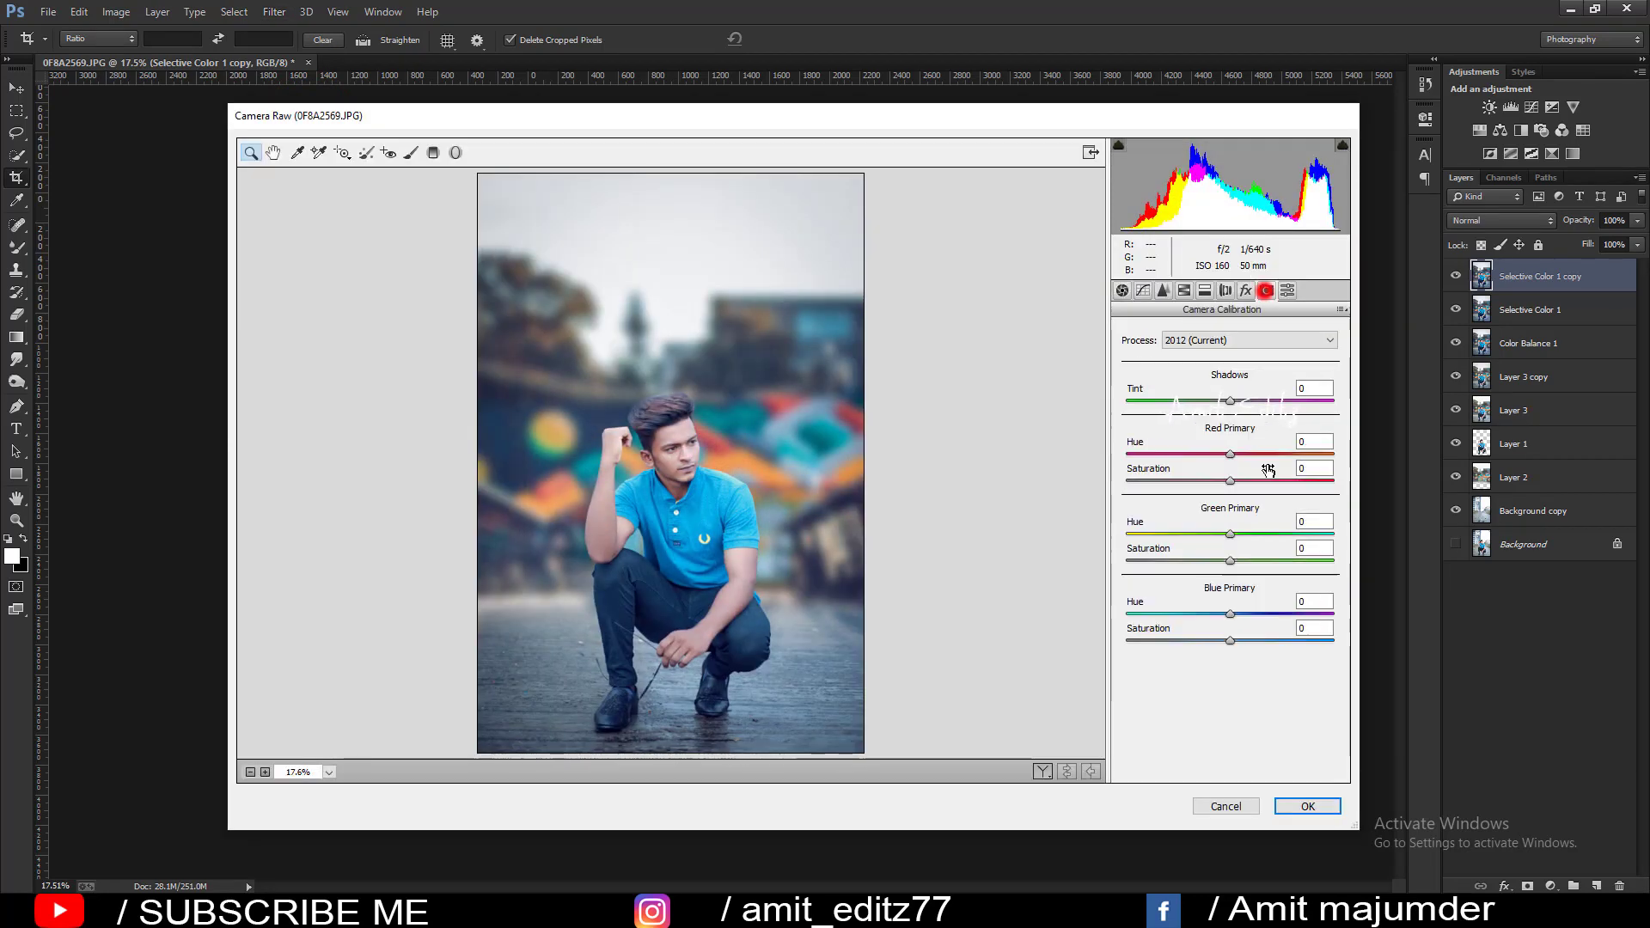
drag(1230, 613, 1212, 615)
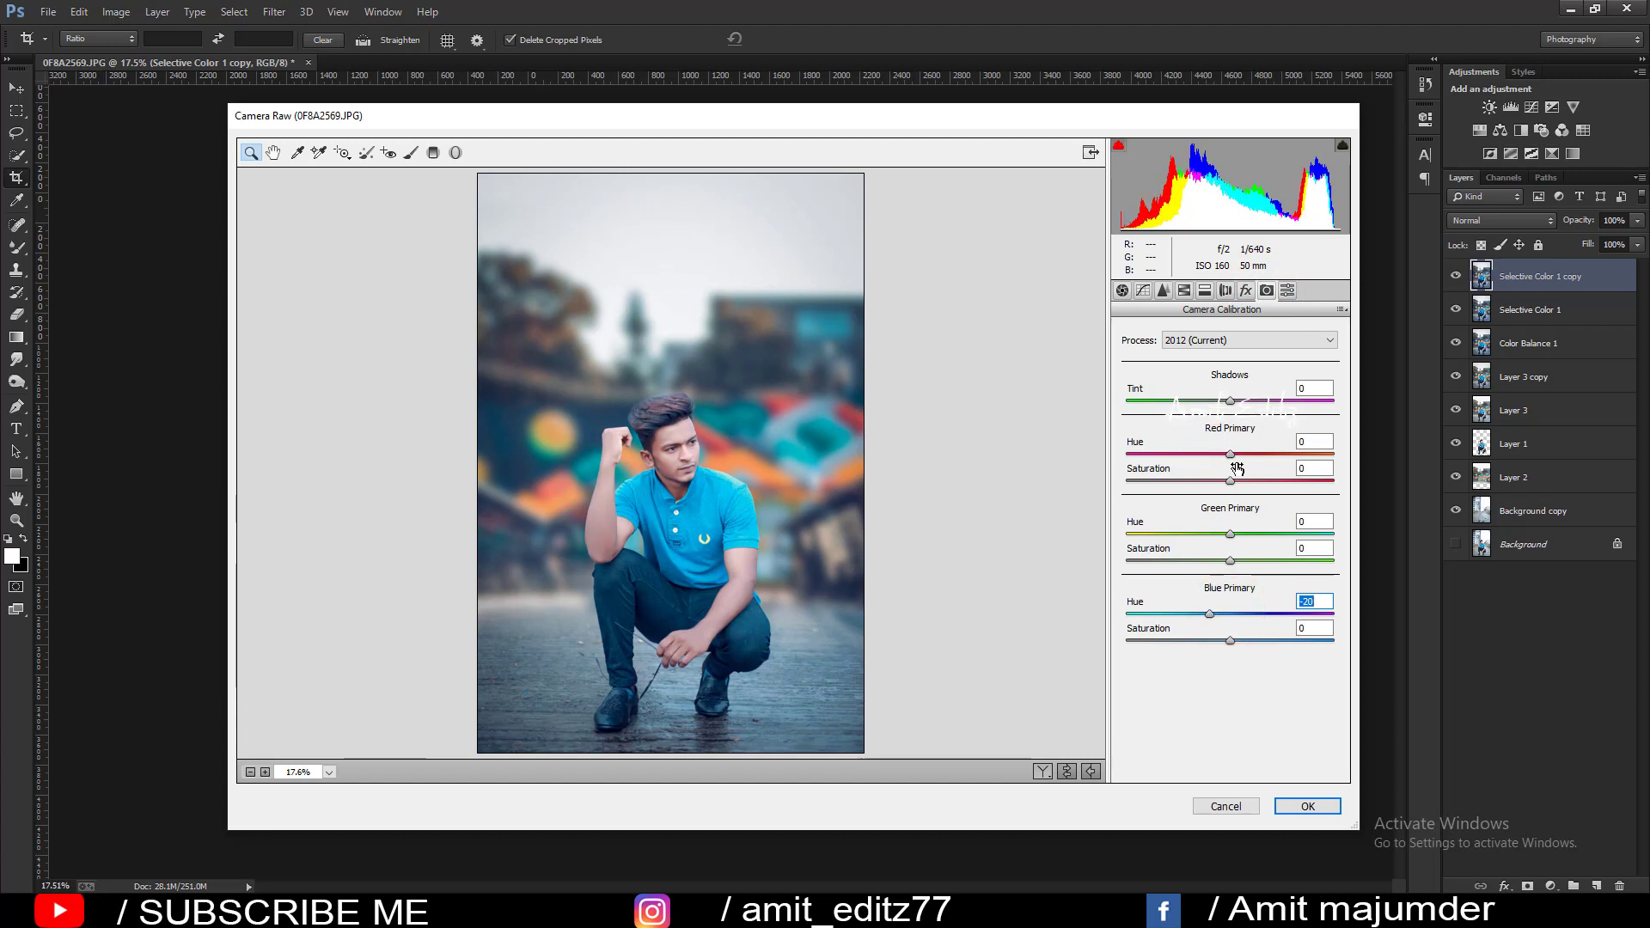
mouse_move(1230, 454)
mouse_down()
mouse_move(1274, 454)
mouse_move(1180, 455)
mouse_move(1293, 456)
mouse_move(1240, 473)
mouse_up()
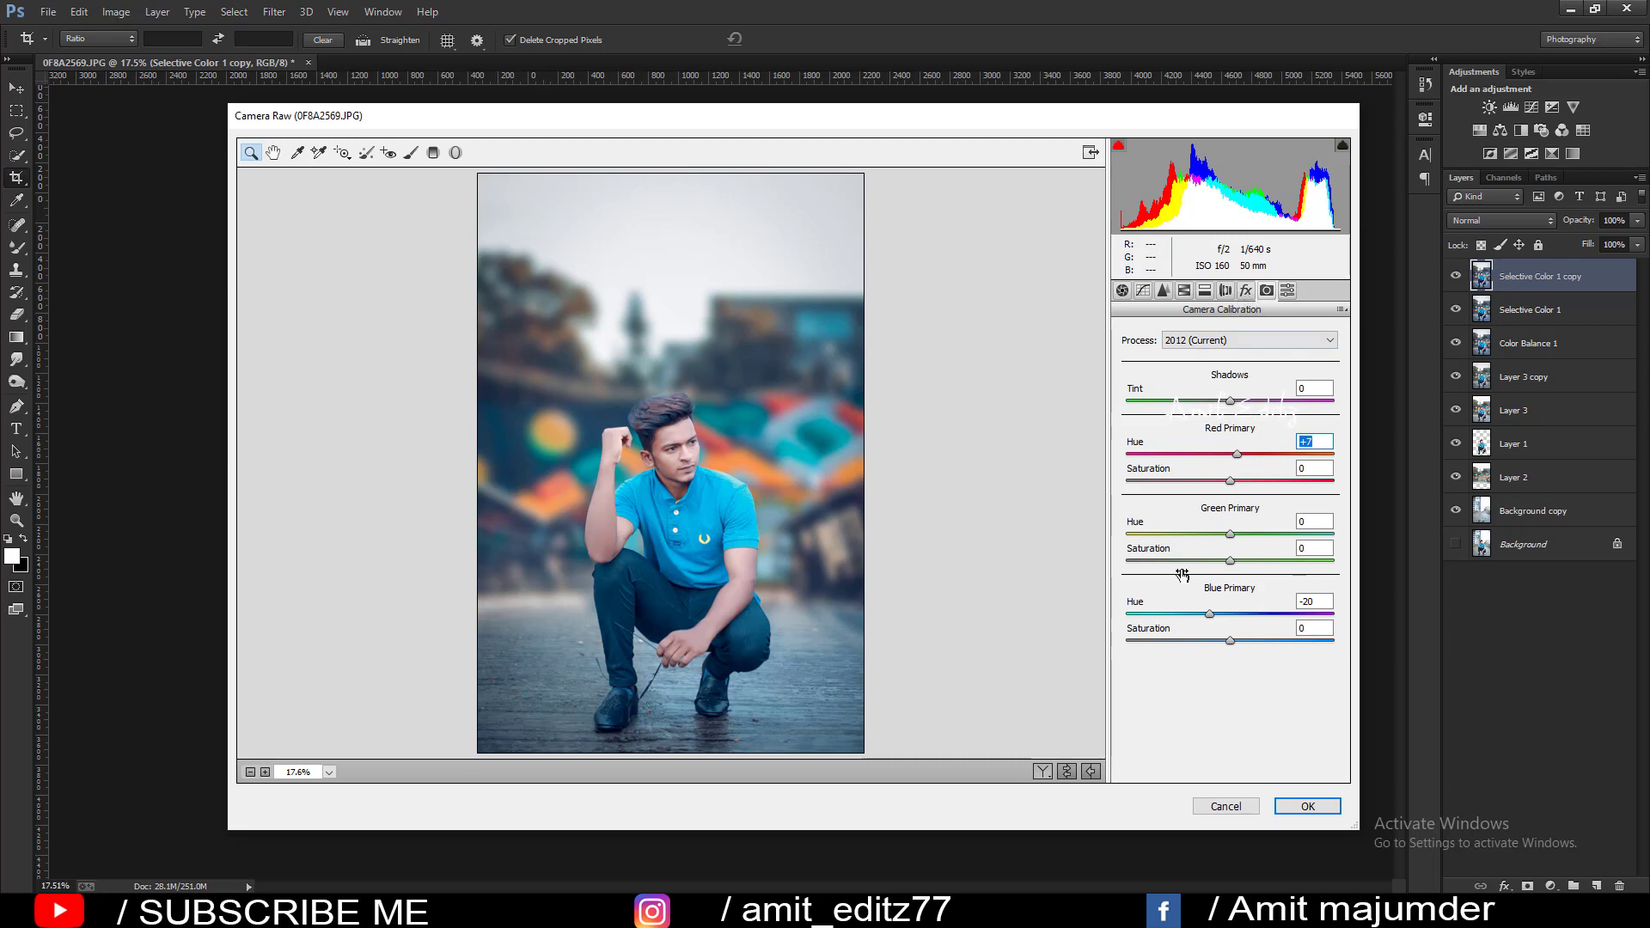
click(1292, 802)
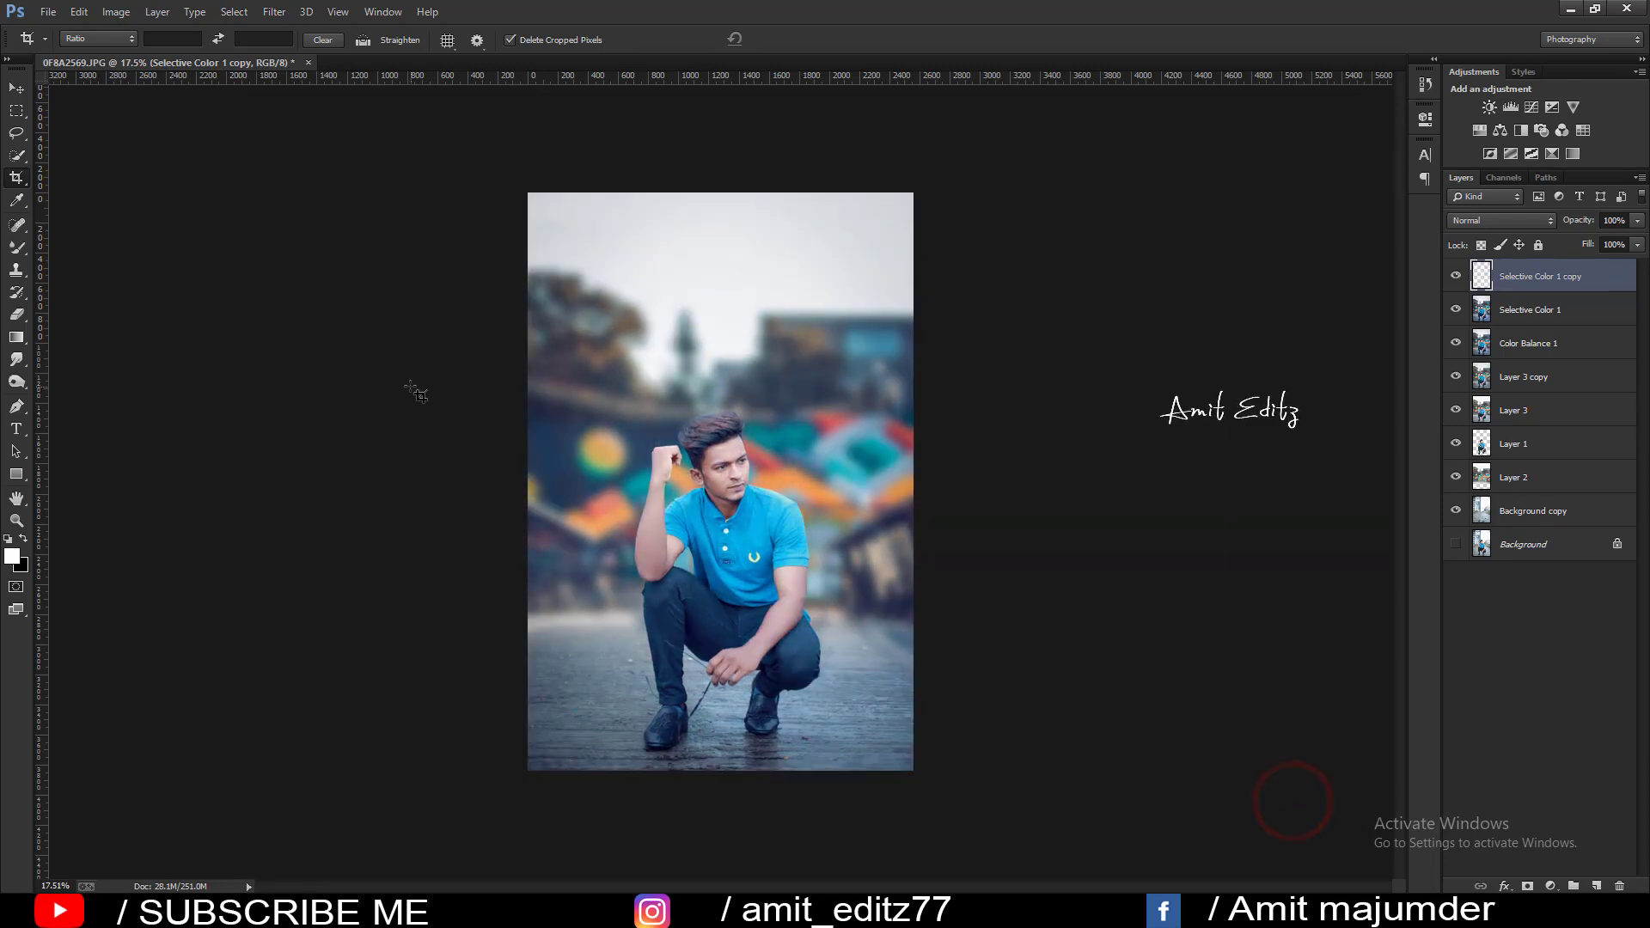
Duplicate the layer as Selective Color 1 copy 2 and switch to a 21 px Dodge brush.
mouse_move(1563, 287)
mouse_down()
mouse_move(1570, 707)
mouse_move(1595, 886)
mouse_up()
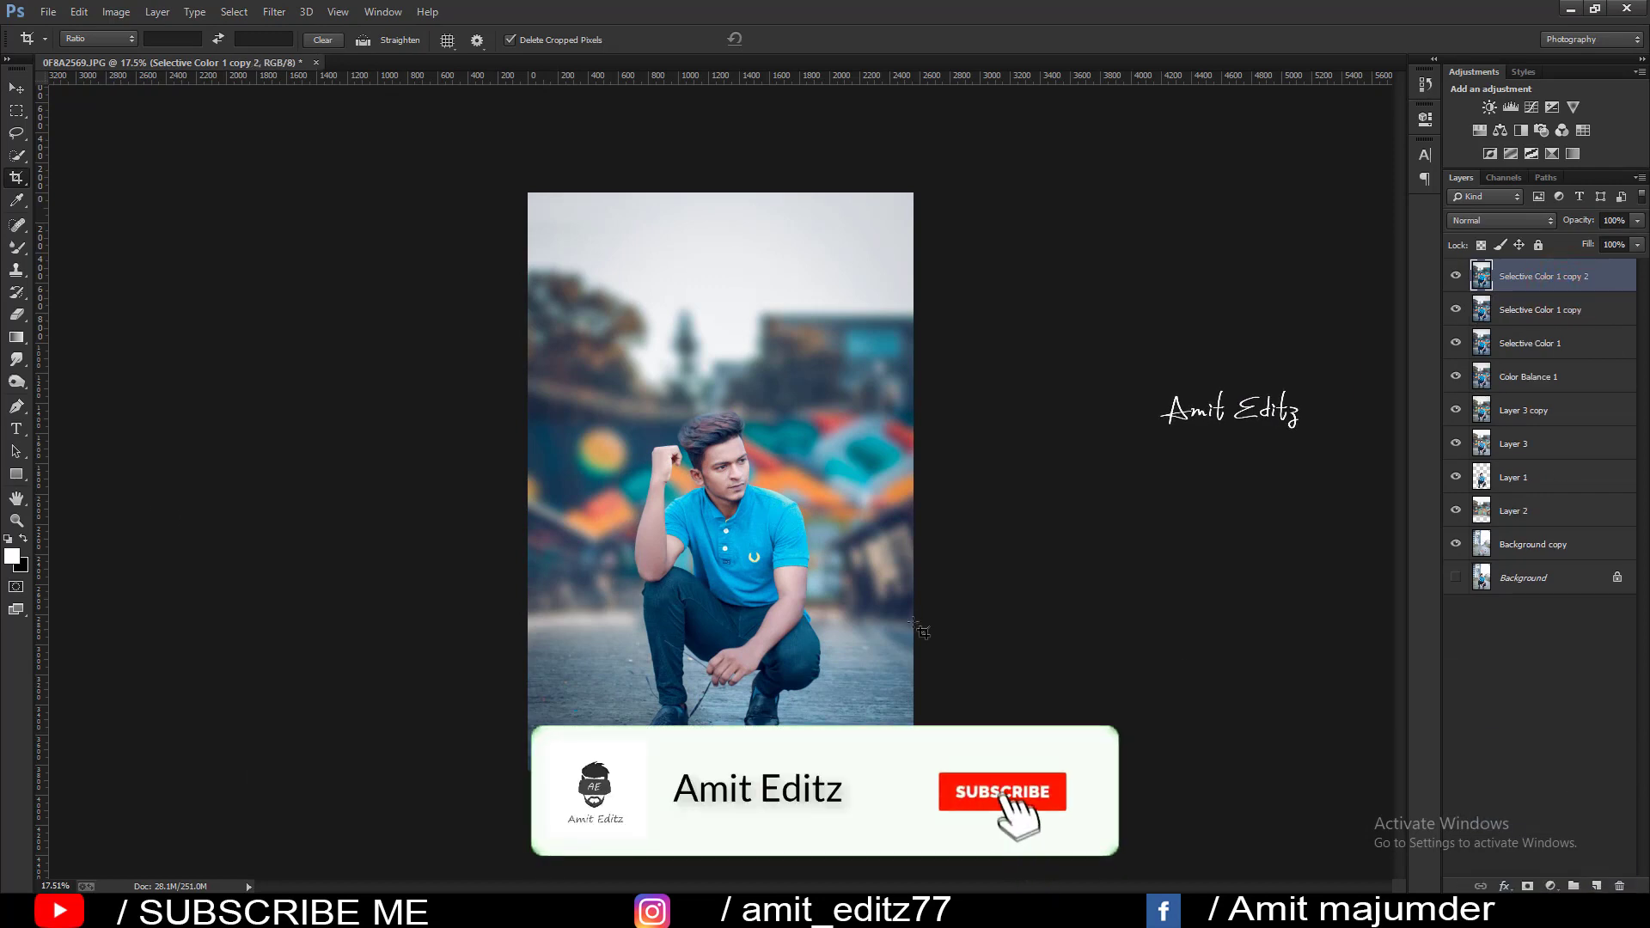
click(16, 382)
click(81, 381)
scroll(763, 488, up, 3)
scroll(762, 488, up, 2)
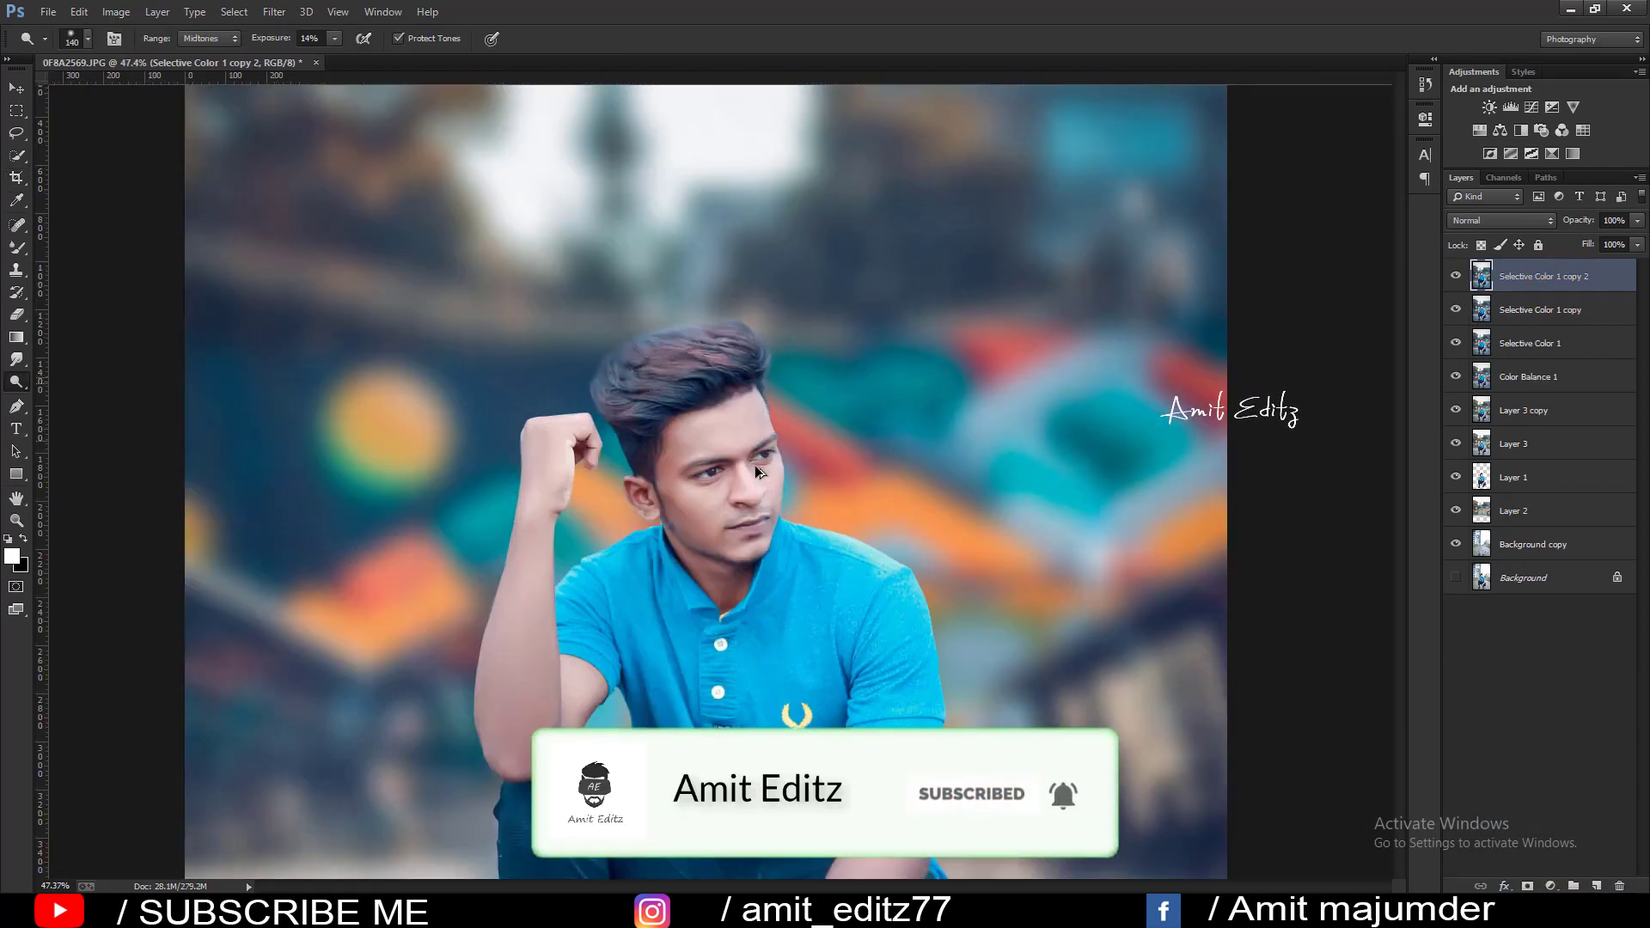
scroll(760, 467, up, 3)
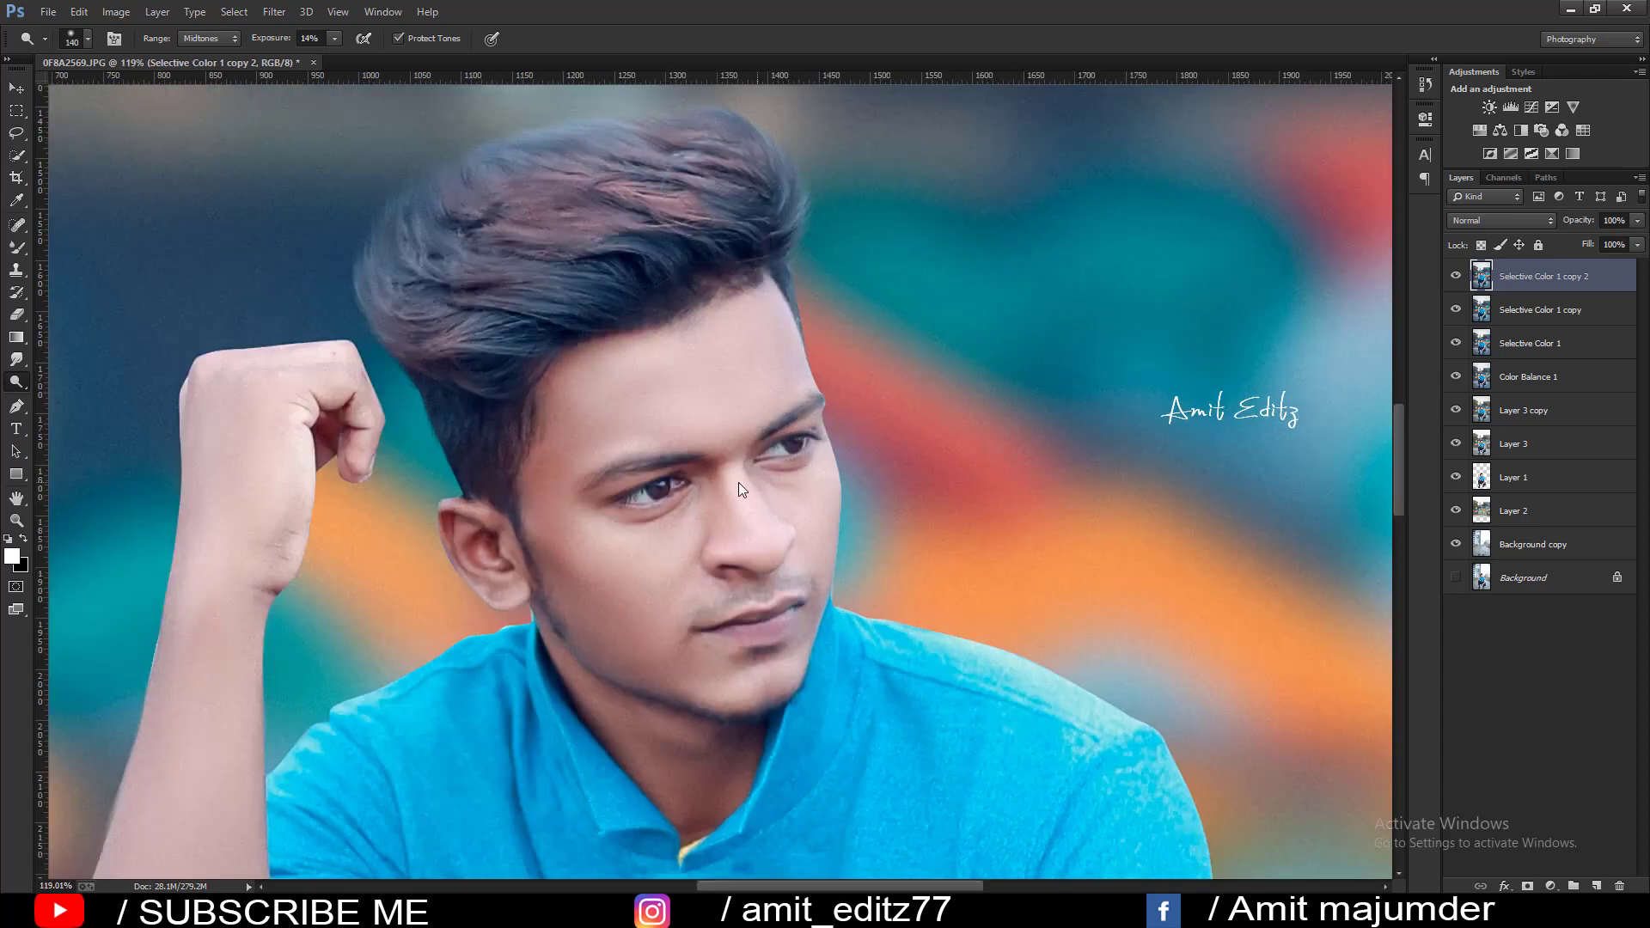
alt+right_click(762, 471)
Dodge the nose, forehead, cheeks and neck lighter.
drag(735, 471, 750, 511)
mouse_move(750, 550)
mouse_down()
mouse_move(705, 560)
mouse_move(752, 522)
mouse_up()
mouse_move(579, 559)
mouse_down()
mouse_move(641, 593)
mouse_move(604, 568)
mouse_up()
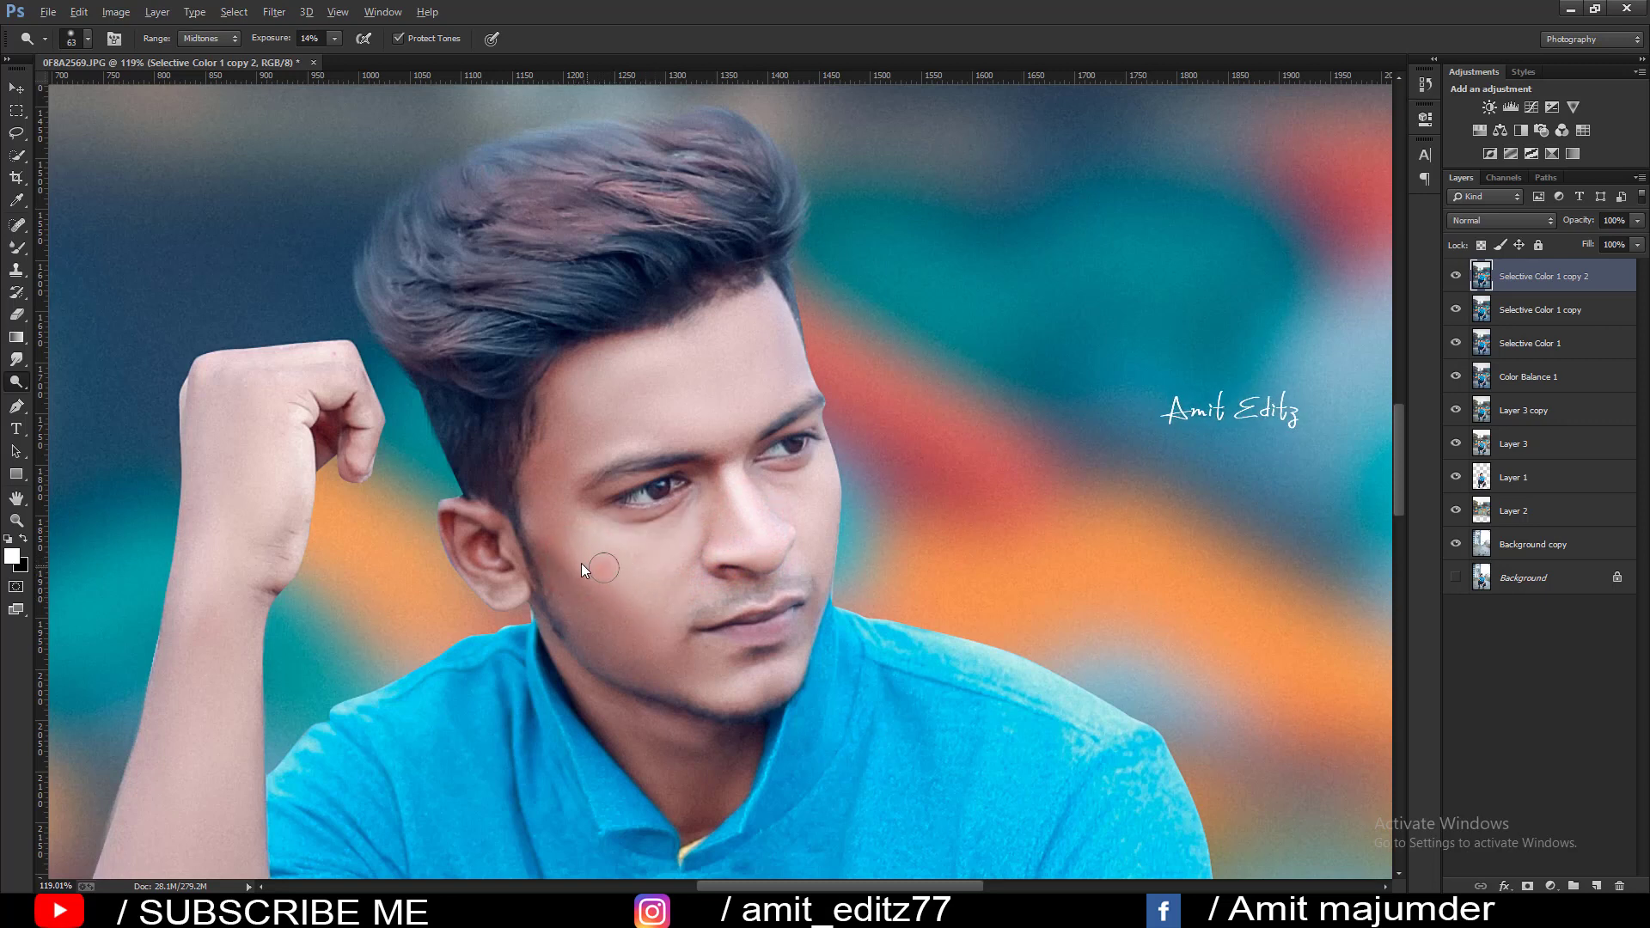
key(bracketright)
key(bracketright)
key(bracketright)
click(698, 419)
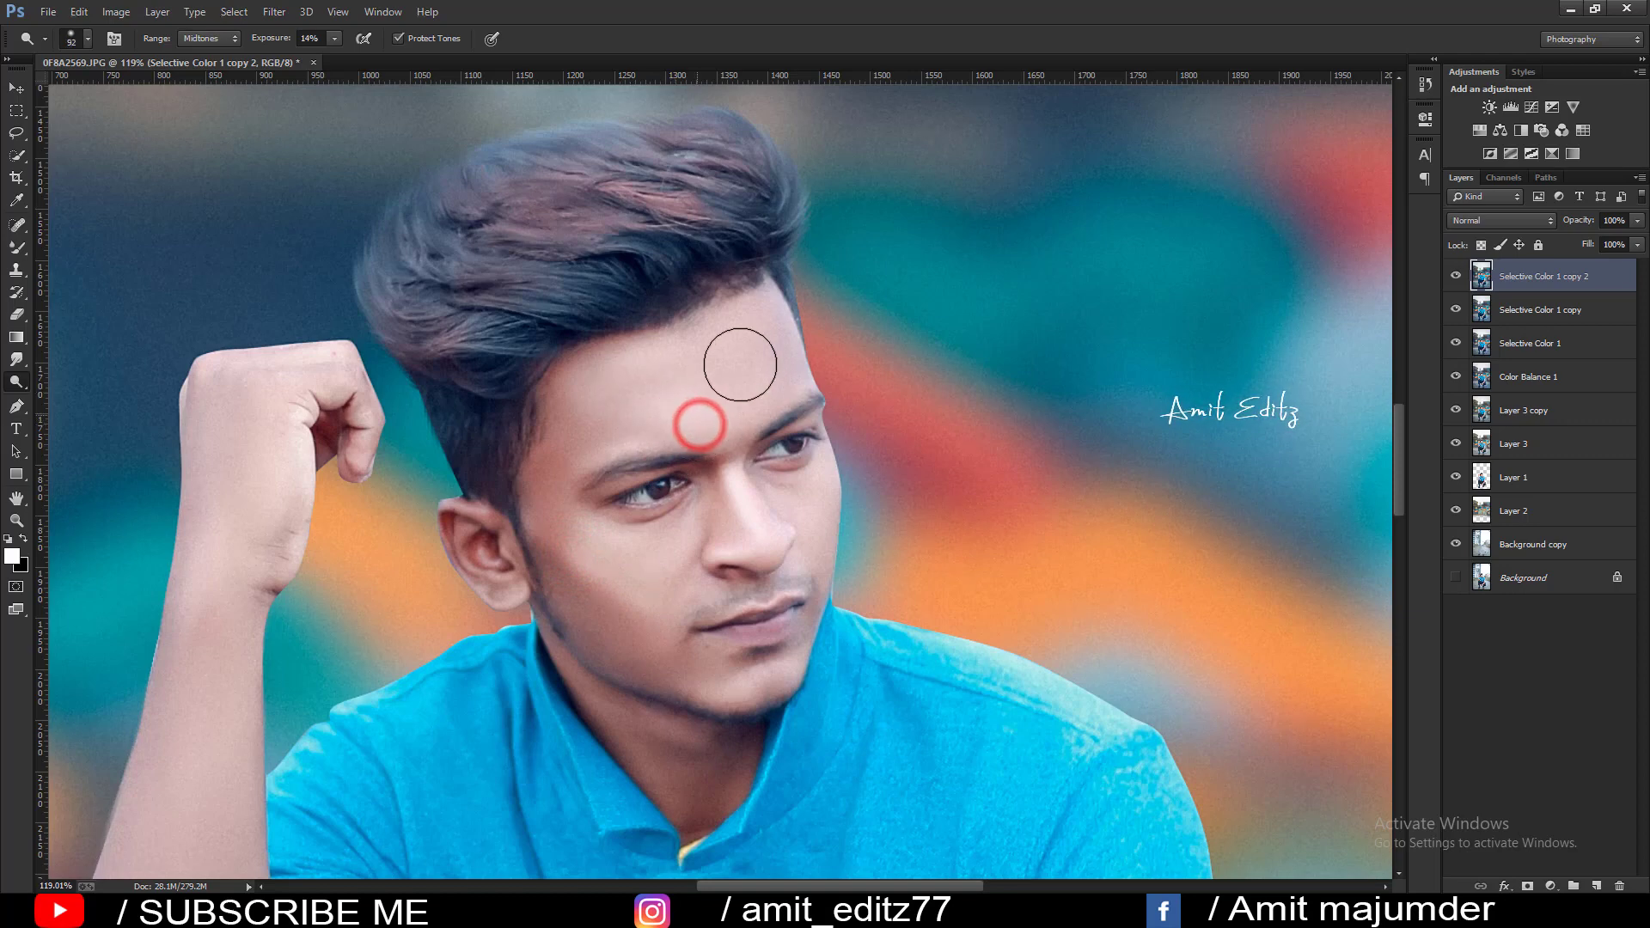
key(bracketleft)
key(bracketleft)
key(bracketleft)
click(806, 525)
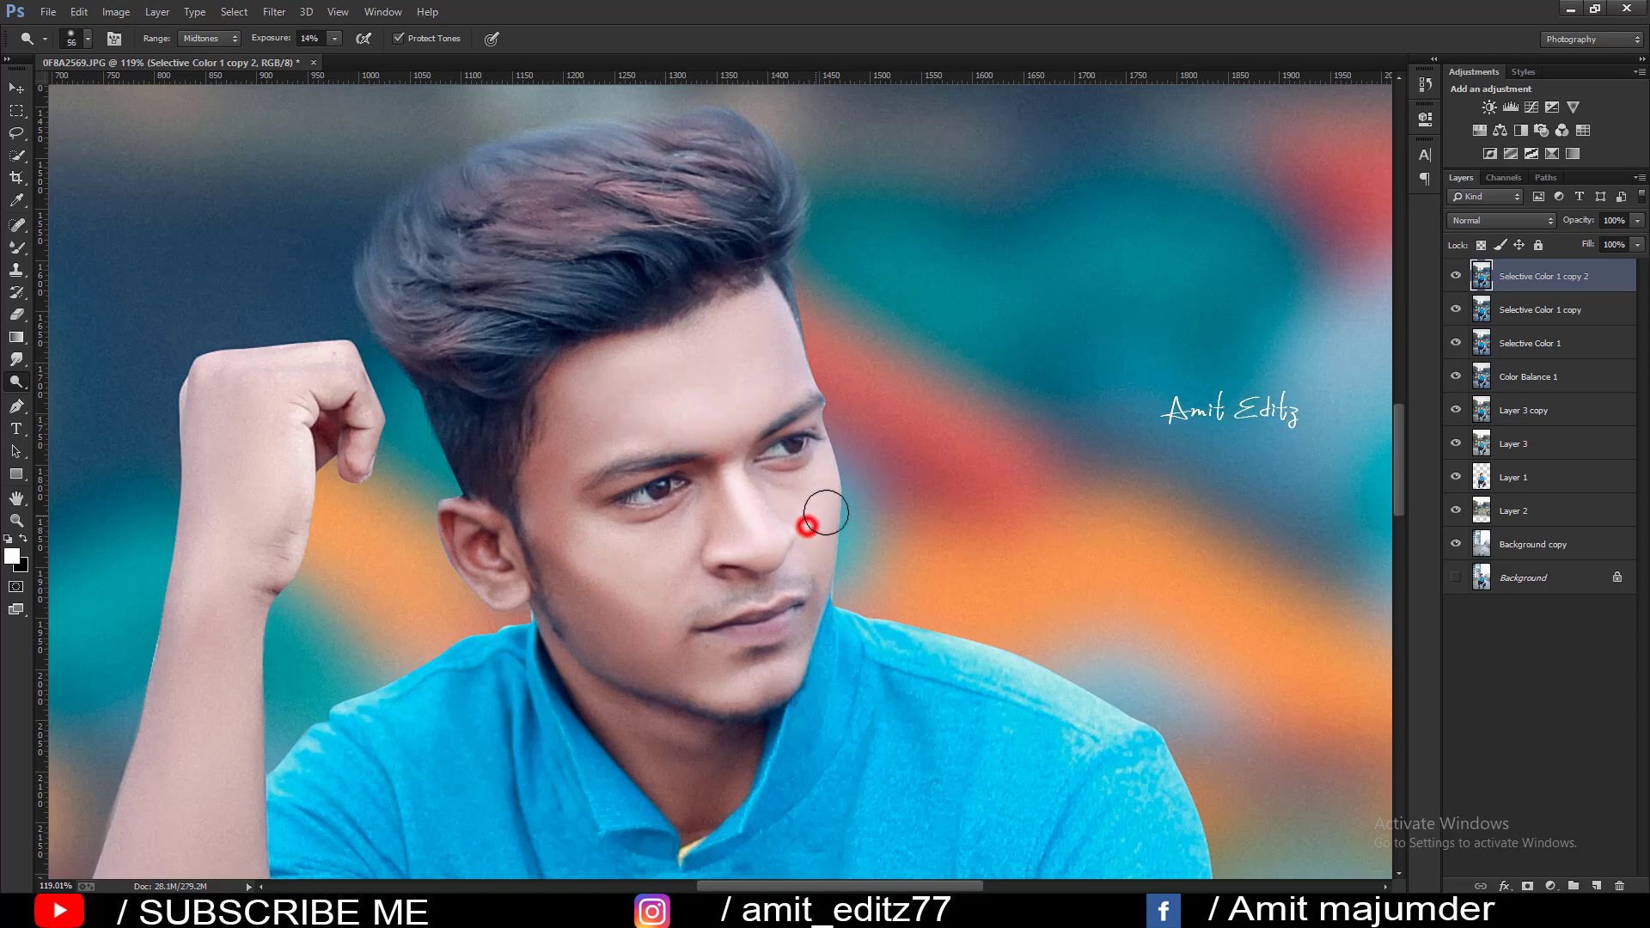
scroll(720, 620, down, 1)
click(701, 582)
scroll(702, 636, down, 2)
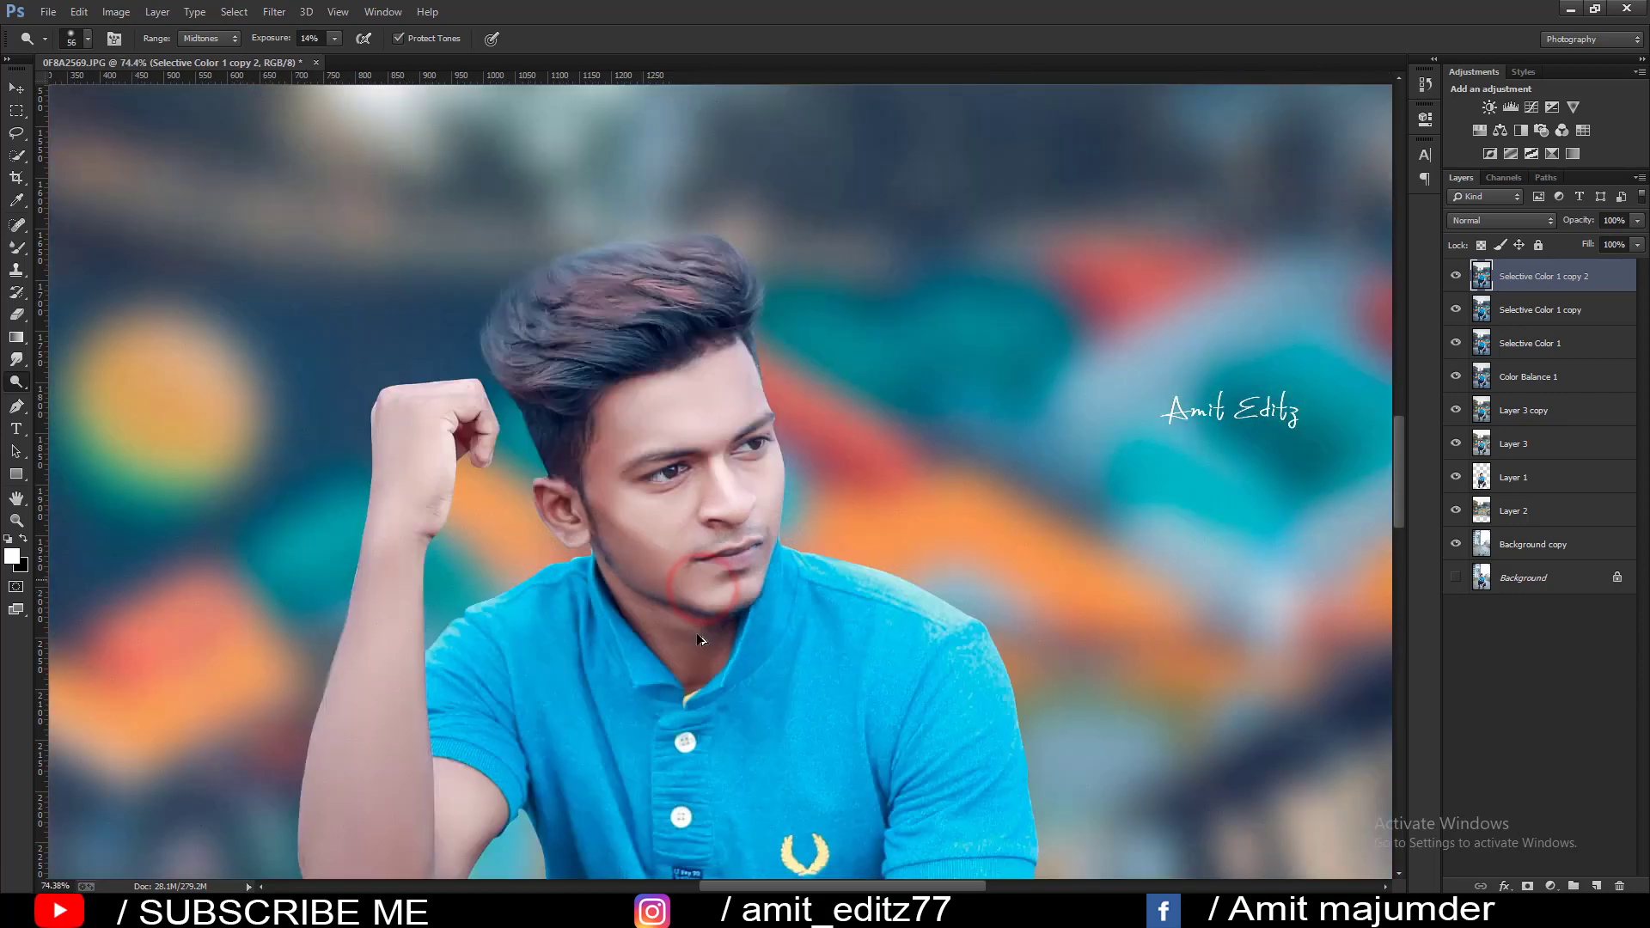
click(621, 599)
scroll(421, 619, down, 2)
Dodge the raised wrist, fist, forearm and elbow lighter.
click(417, 397)
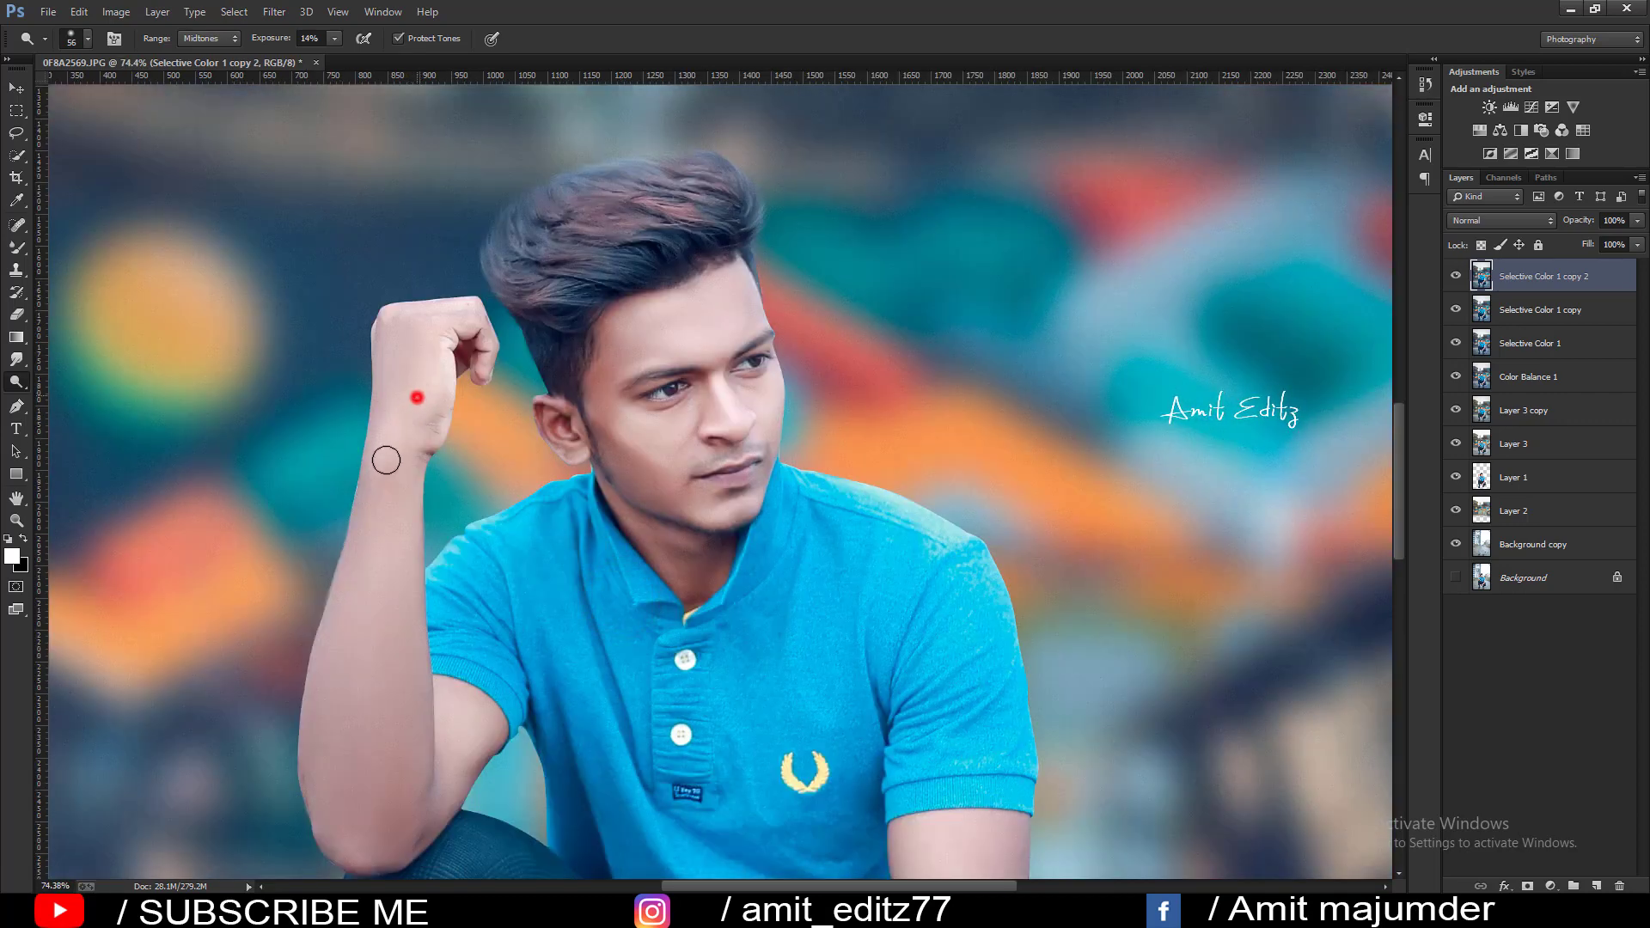
click(395, 425)
click(431, 343)
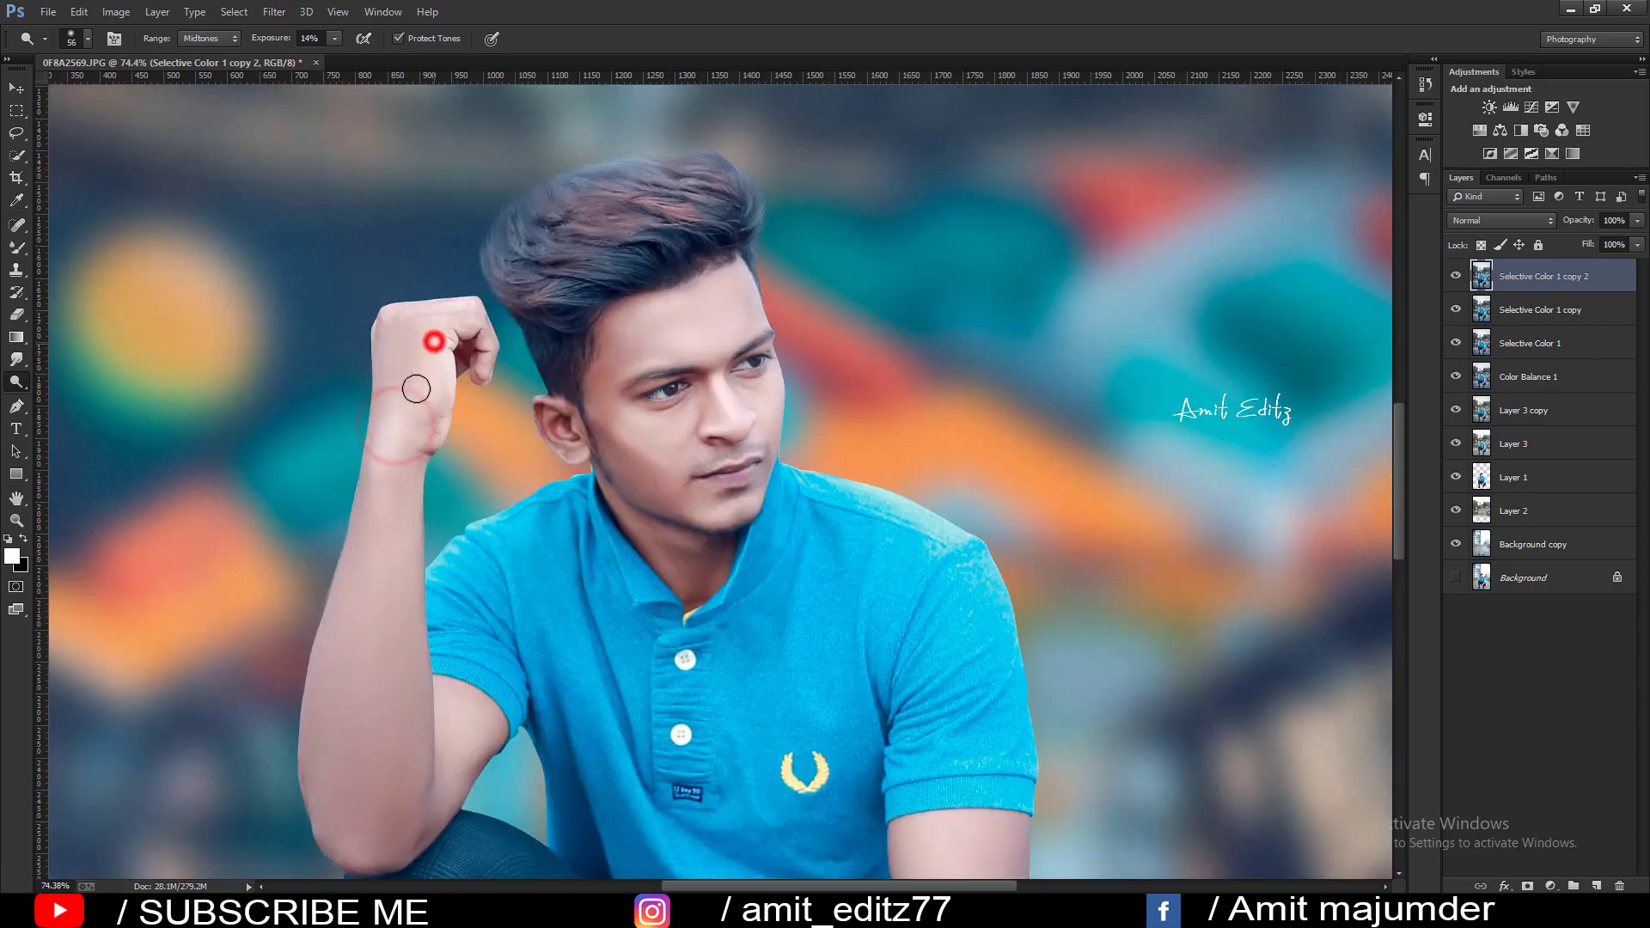
click(454, 315)
click(430, 333)
scroll(416, 464, down, 4)
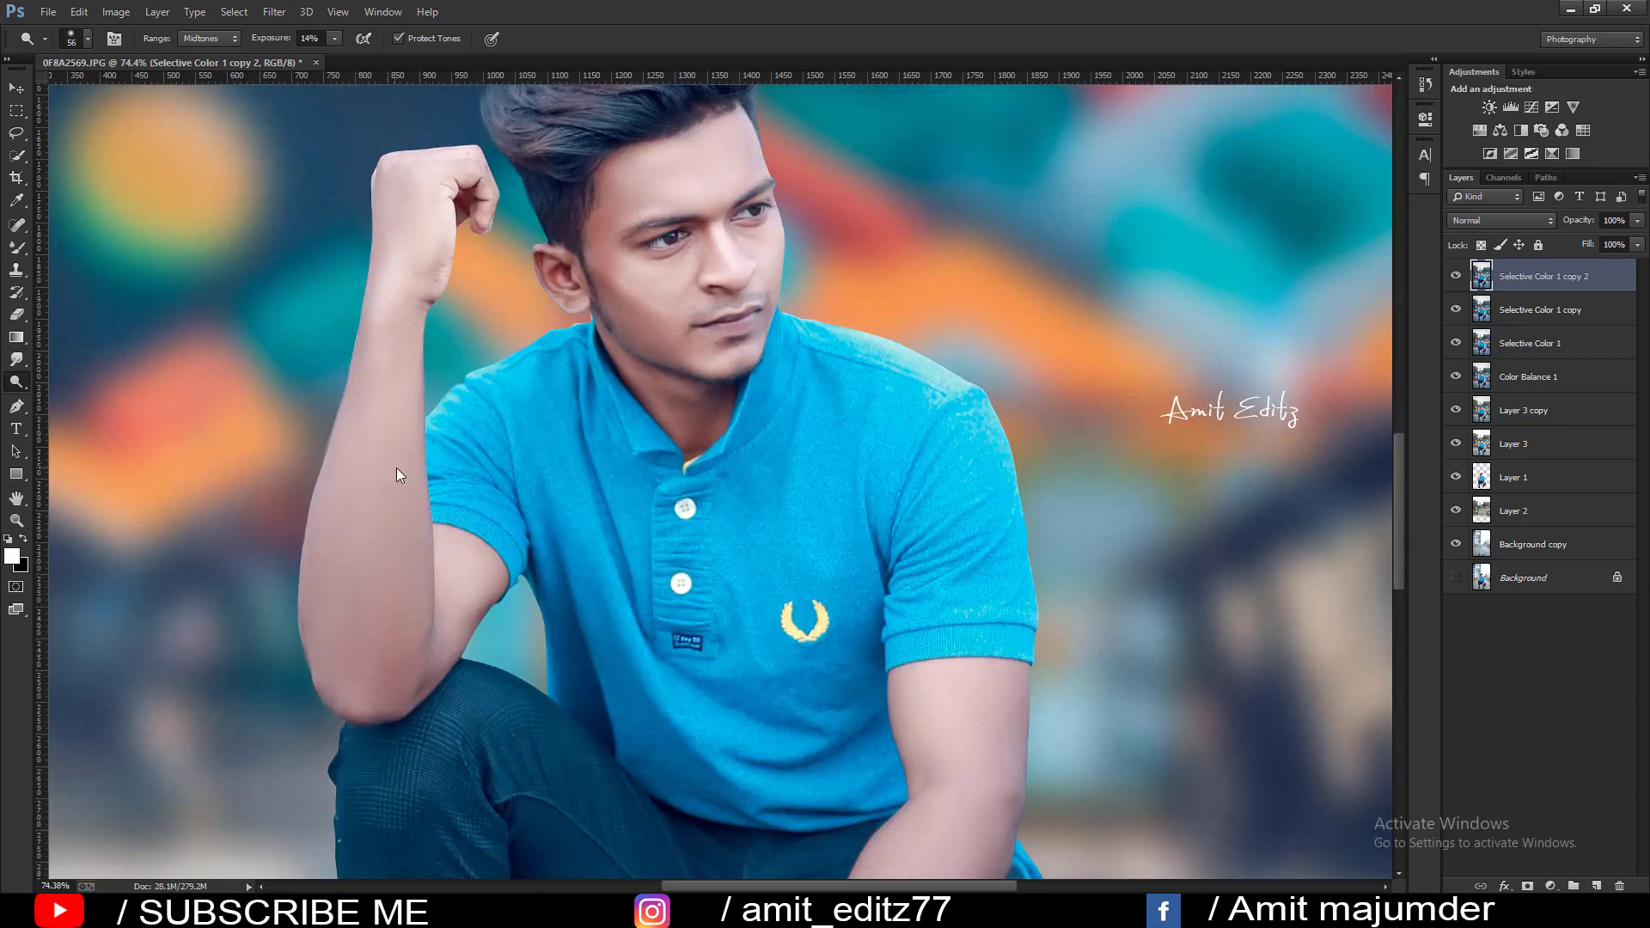
click(390, 357)
click(380, 377)
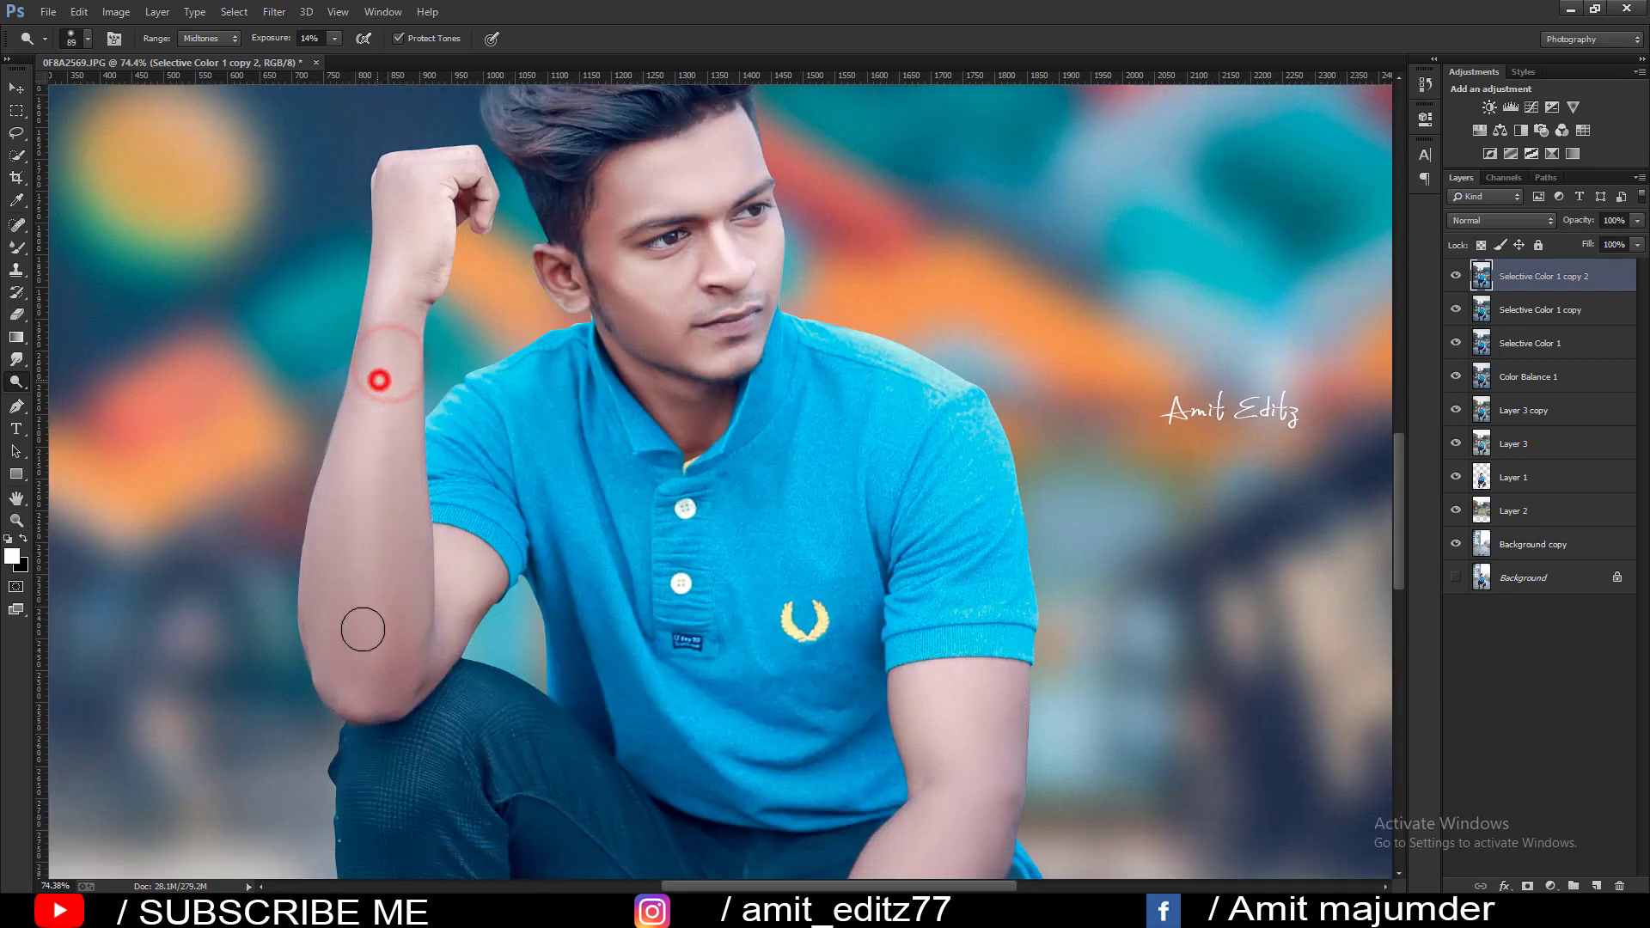
click(376, 678)
click(475, 597)
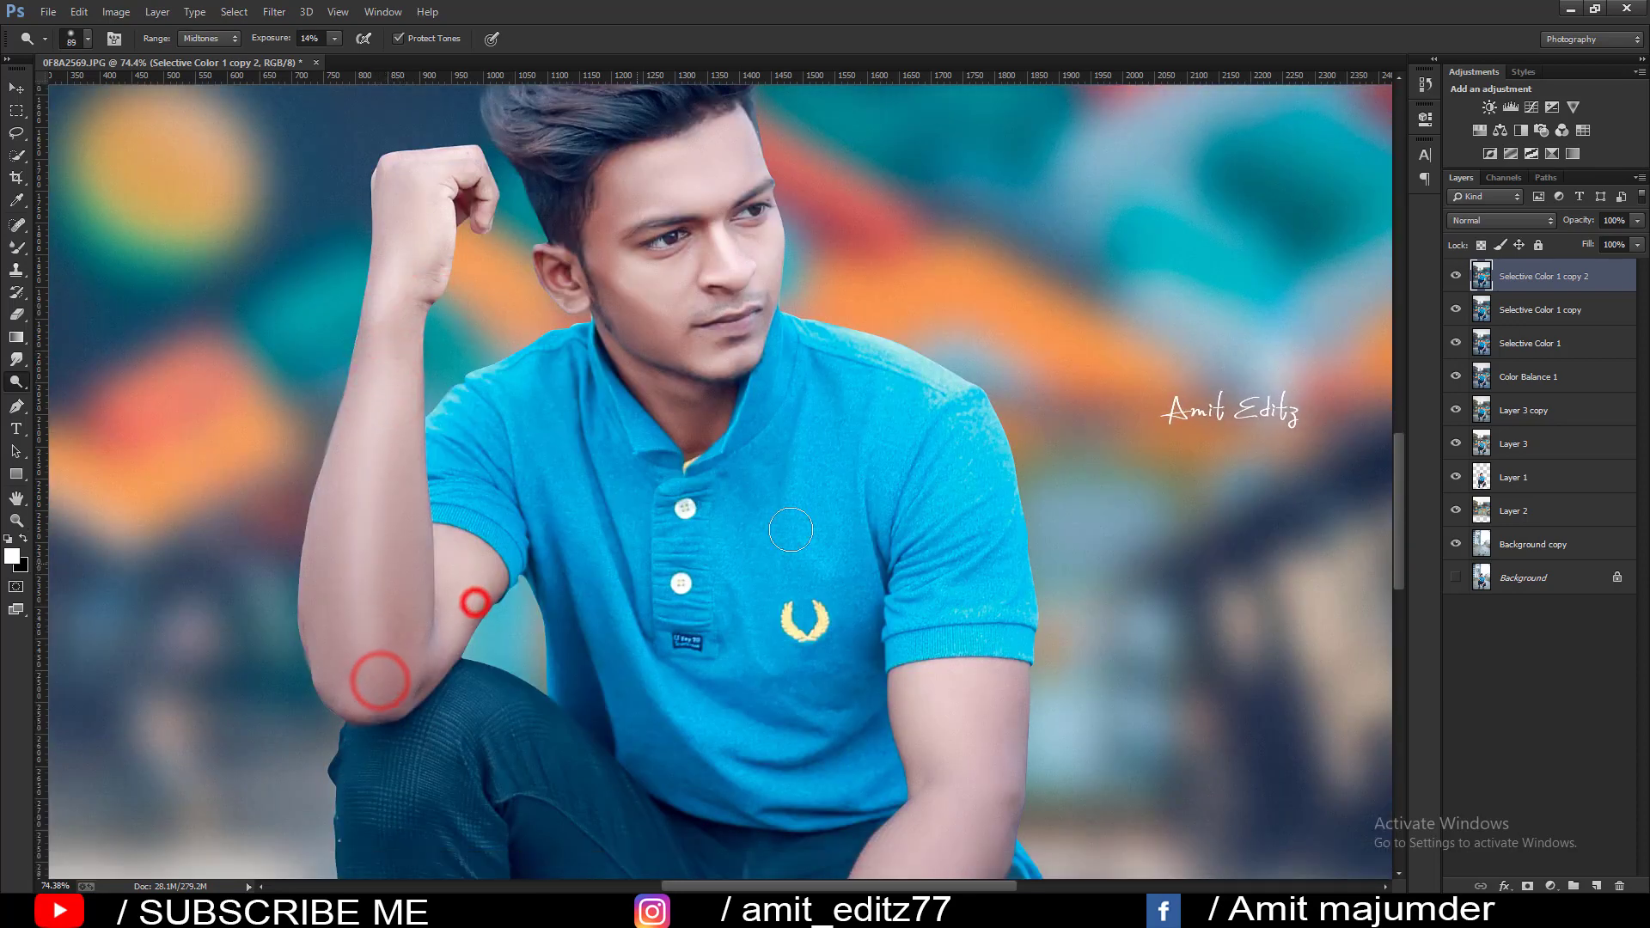
Dodge the other forearm down to the hand lighter.
scroll(947, 615, down, 1)
scroll(946, 615, down, 5)
click(956, 497)
click(977, 550)
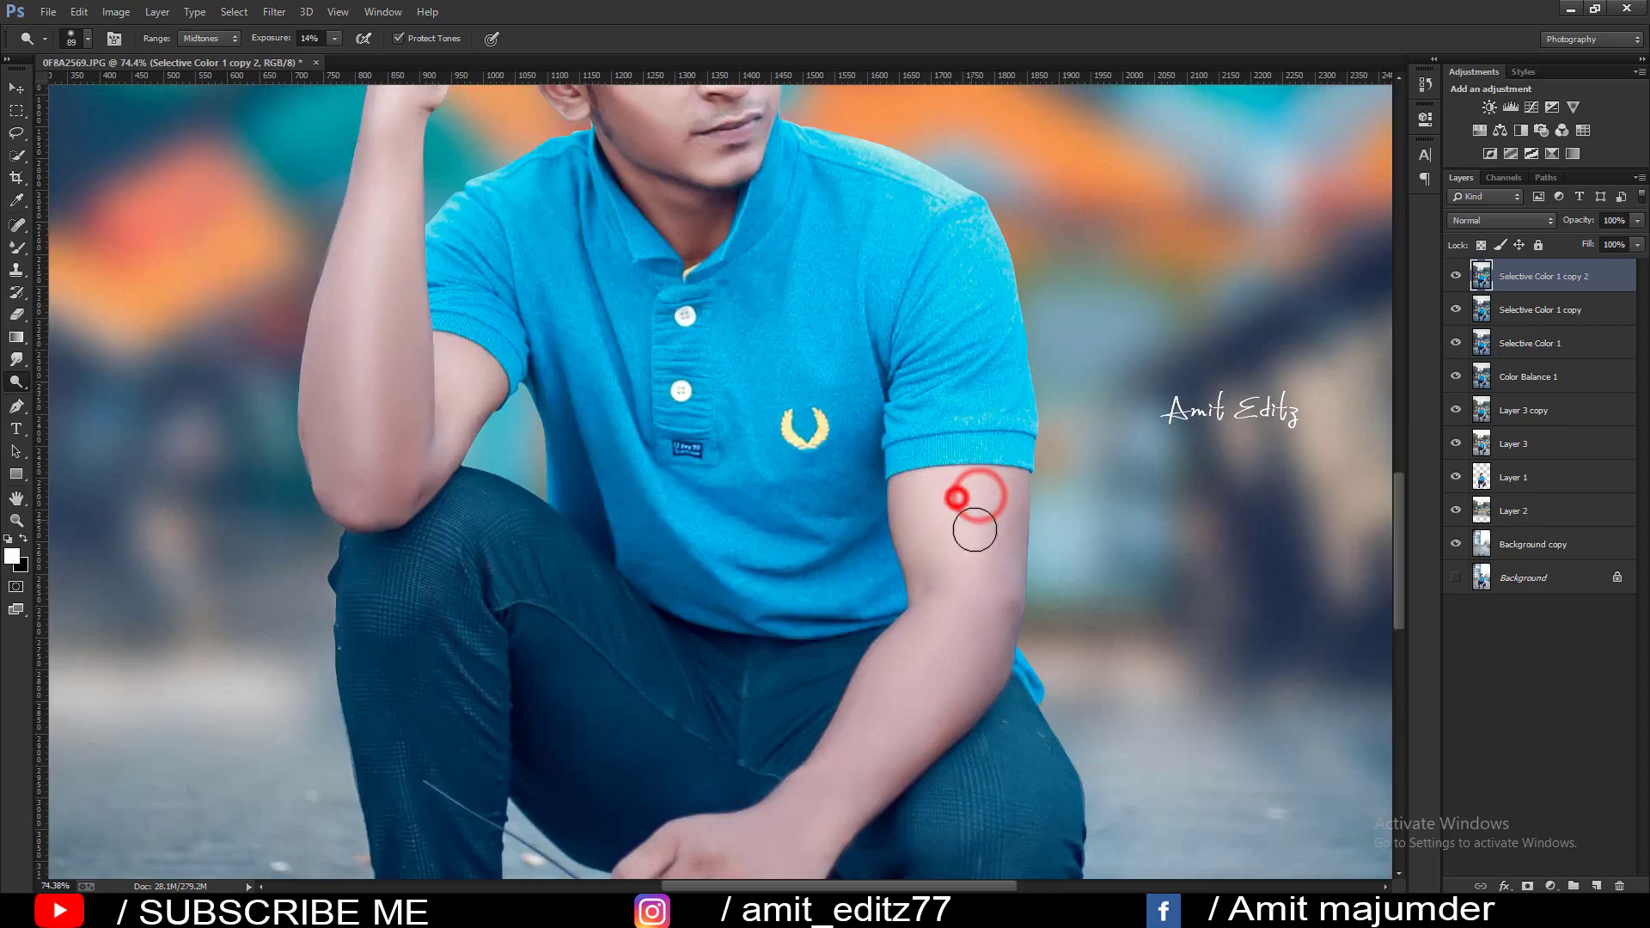
scroll(950, 594, down, 2)
click(974, 547)
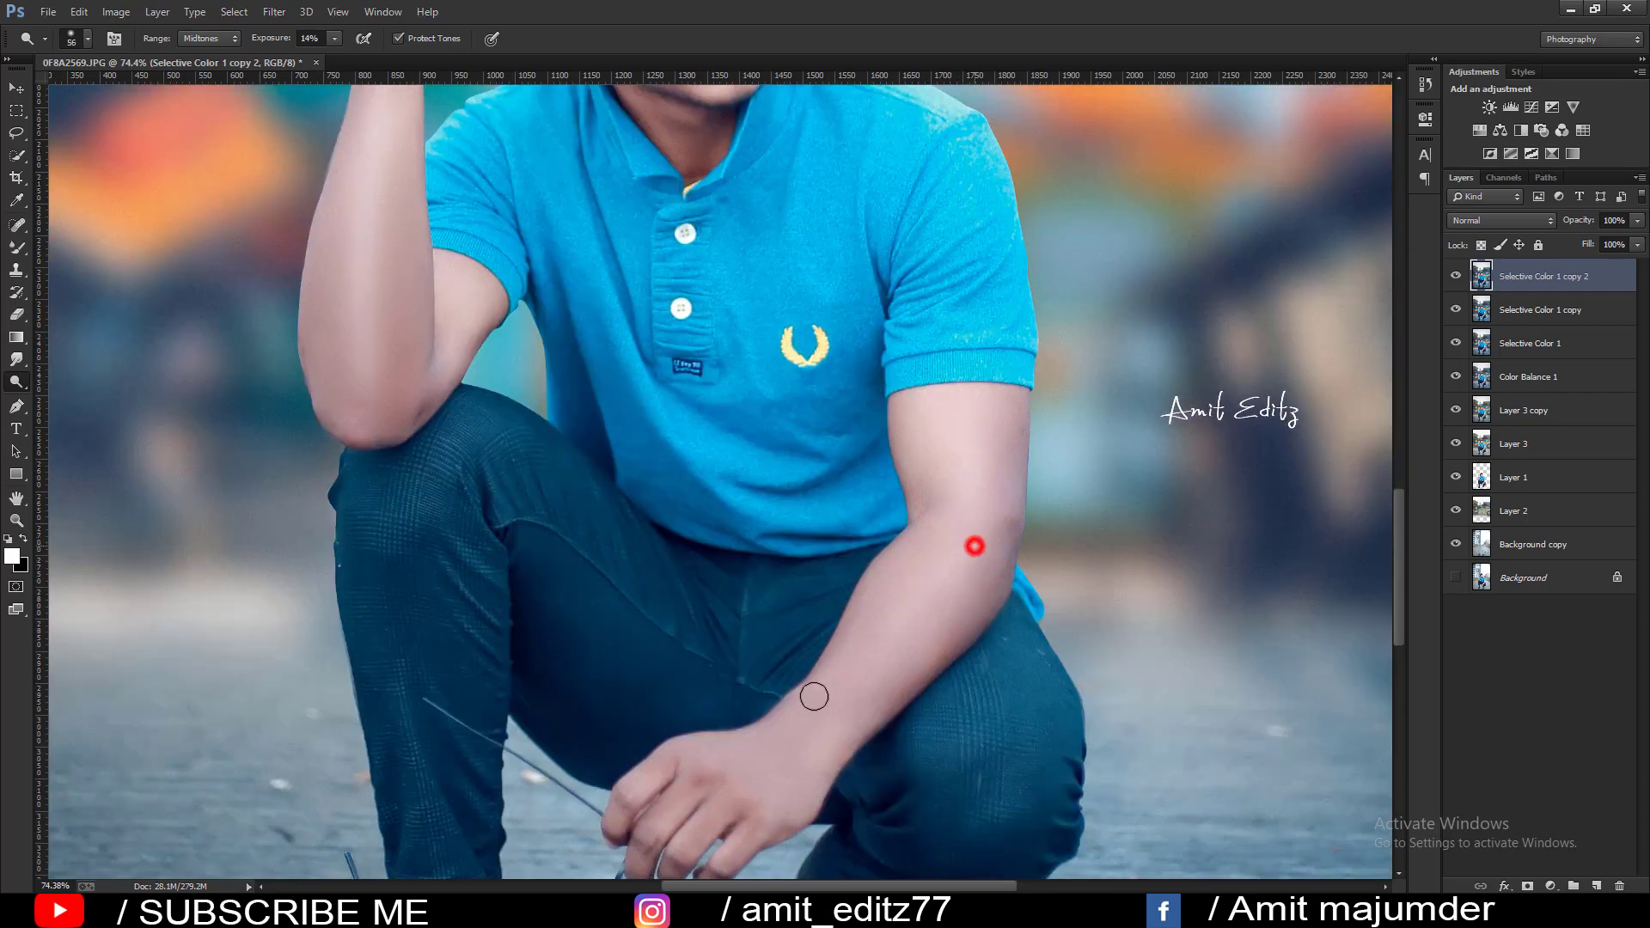
click(962, 550)
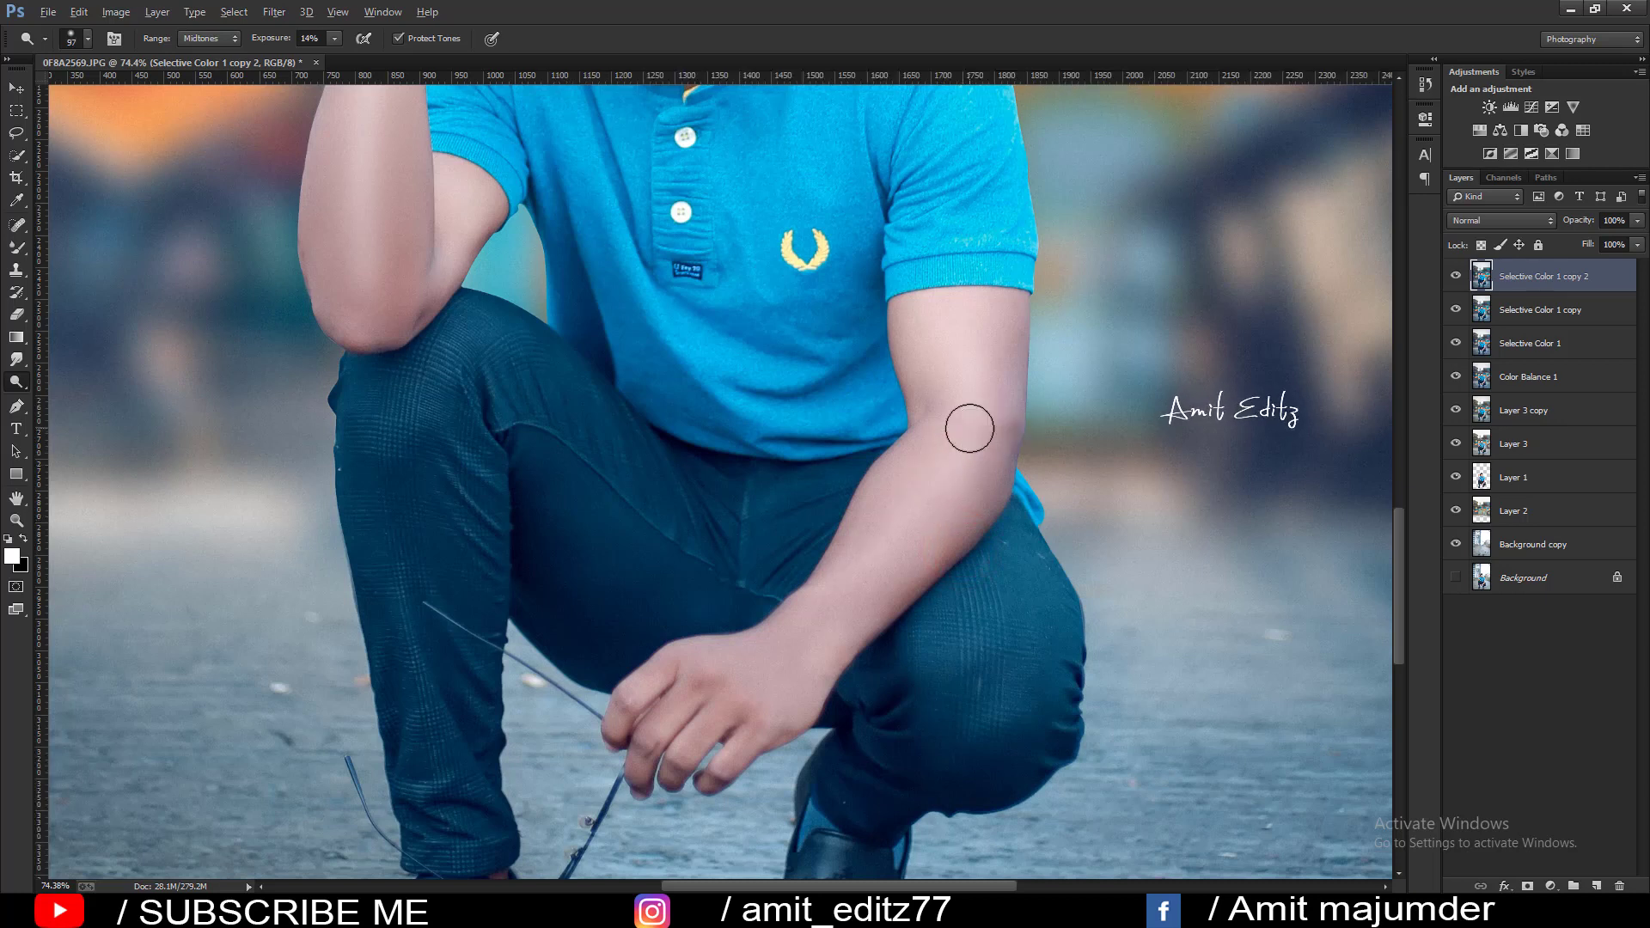
mouse_move(963, 429)
mouse_down()
mouse_move(803, 644)
mouse_move(714, 682)
mouse_move(814, 639)
mouse_up()
click(865, 597)
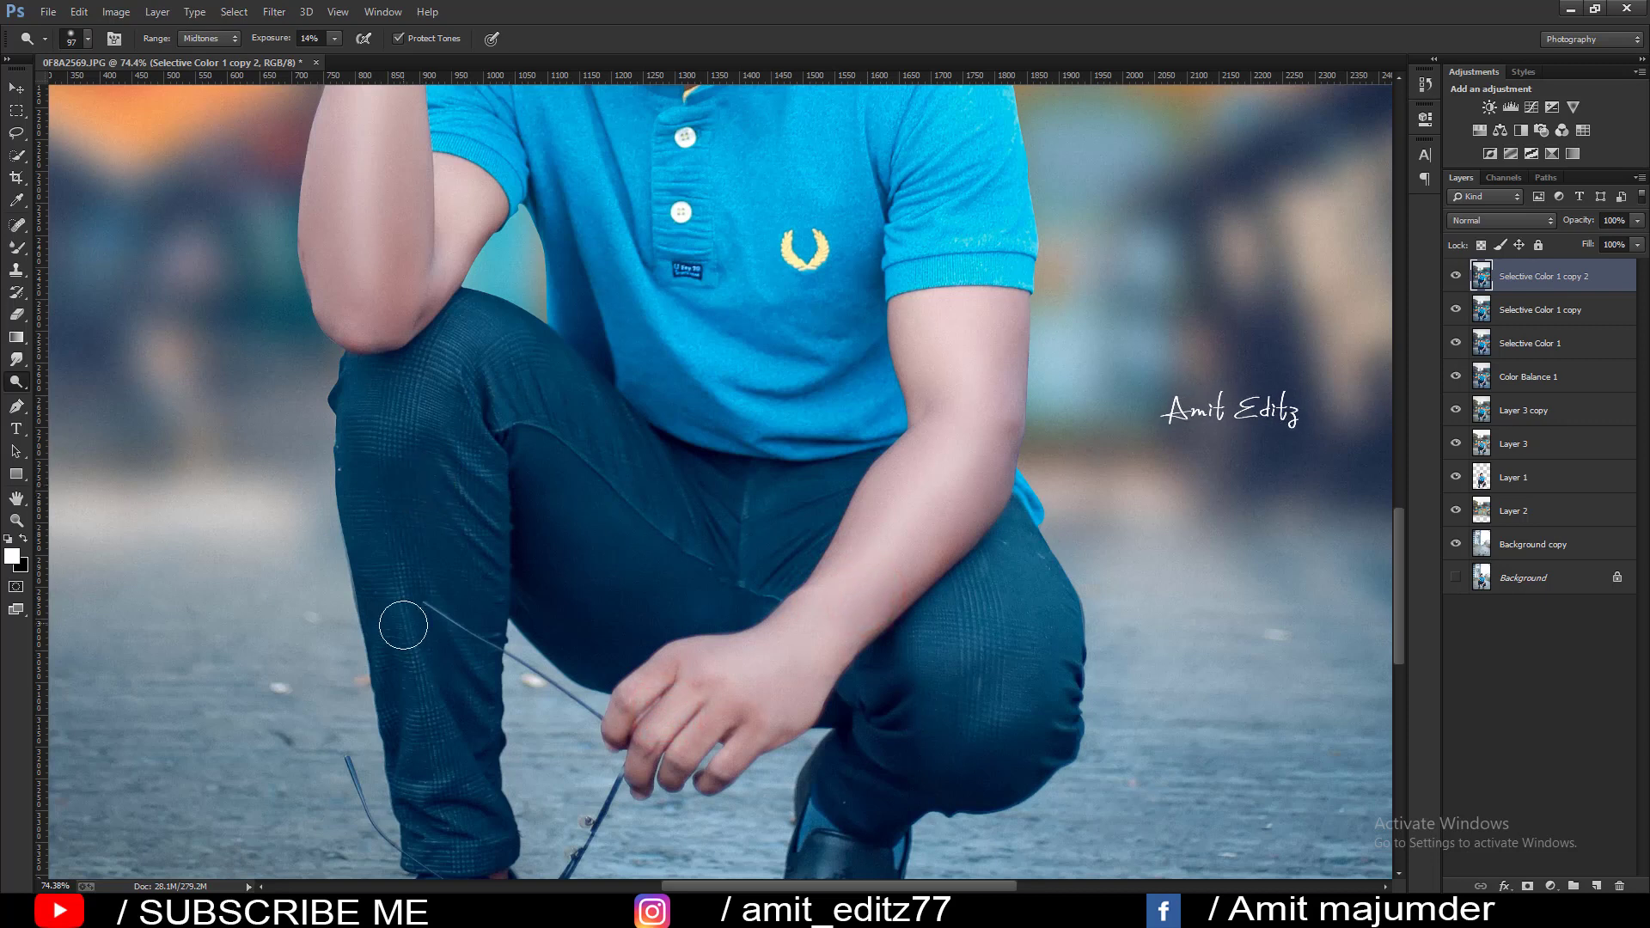
Dodge the trouser leg, the area below the knee and the hand holding the lace.
drag(461, 776, 435, 687)
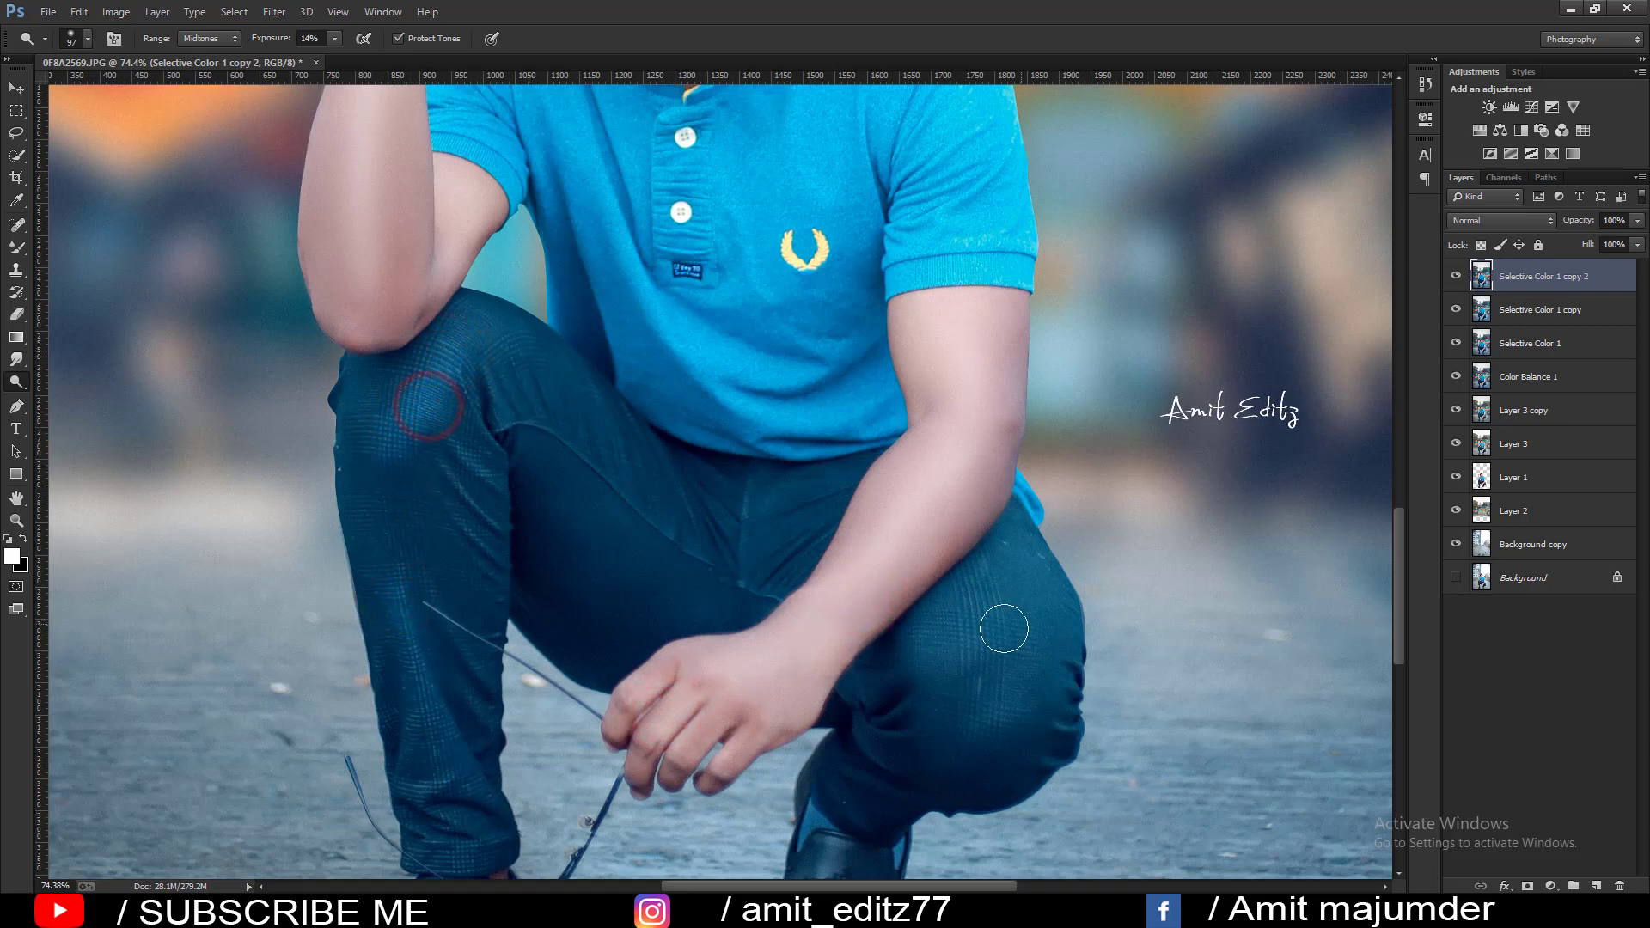
scroll(988, 645, down, 3)
click(952, 593)
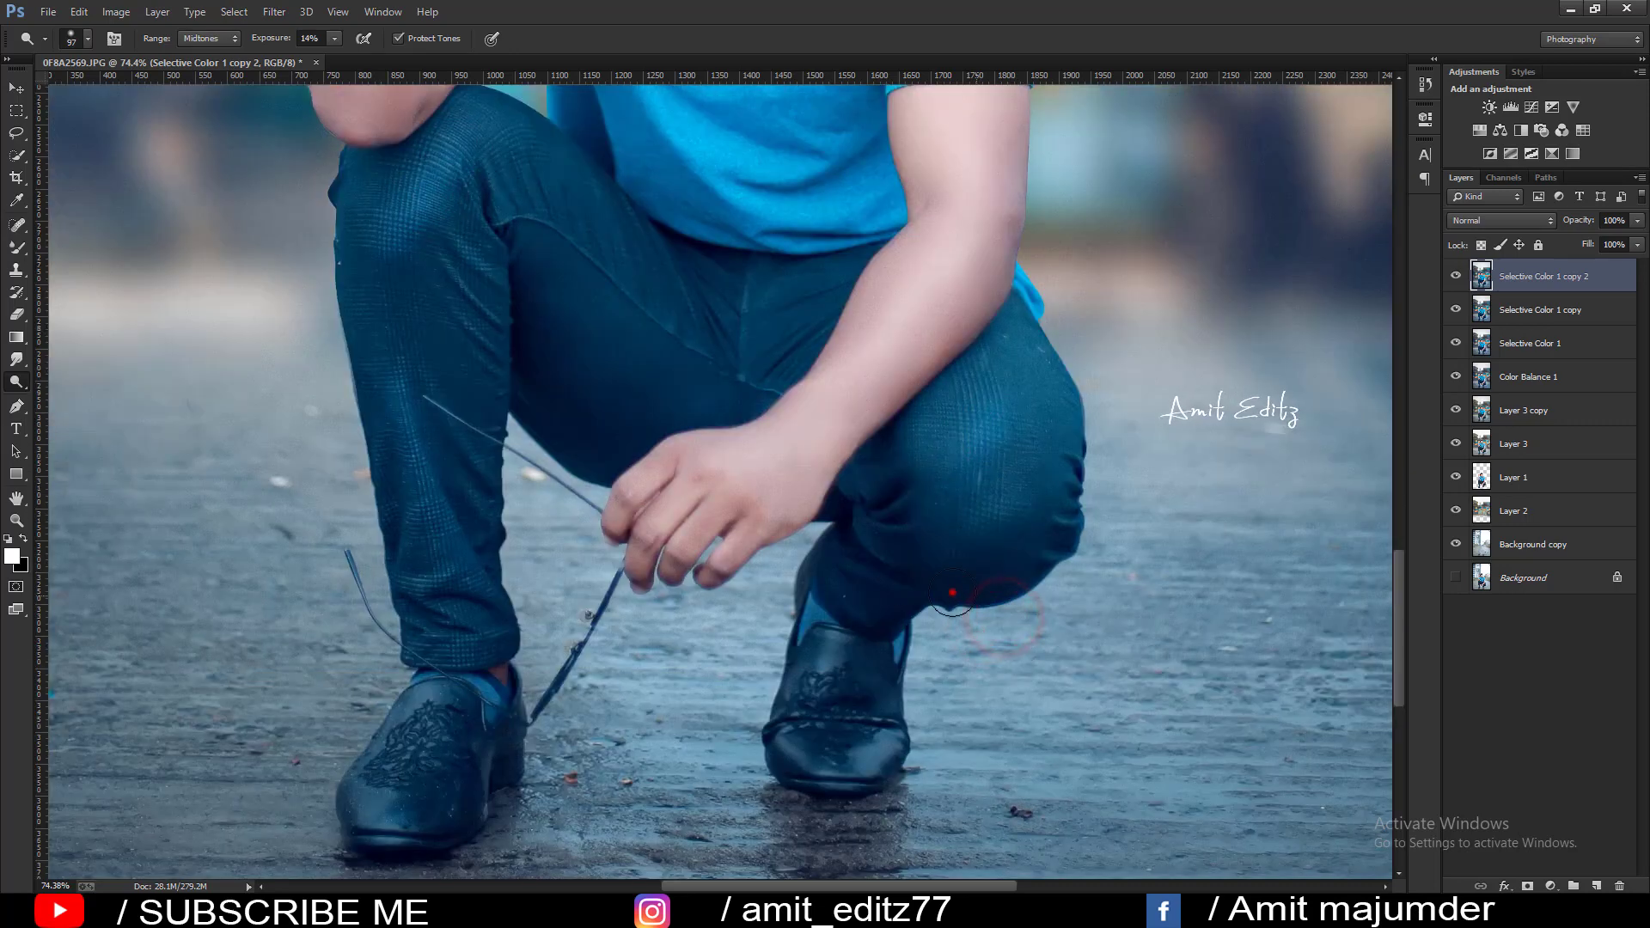
alt+scroll(853, 655, down, 3)
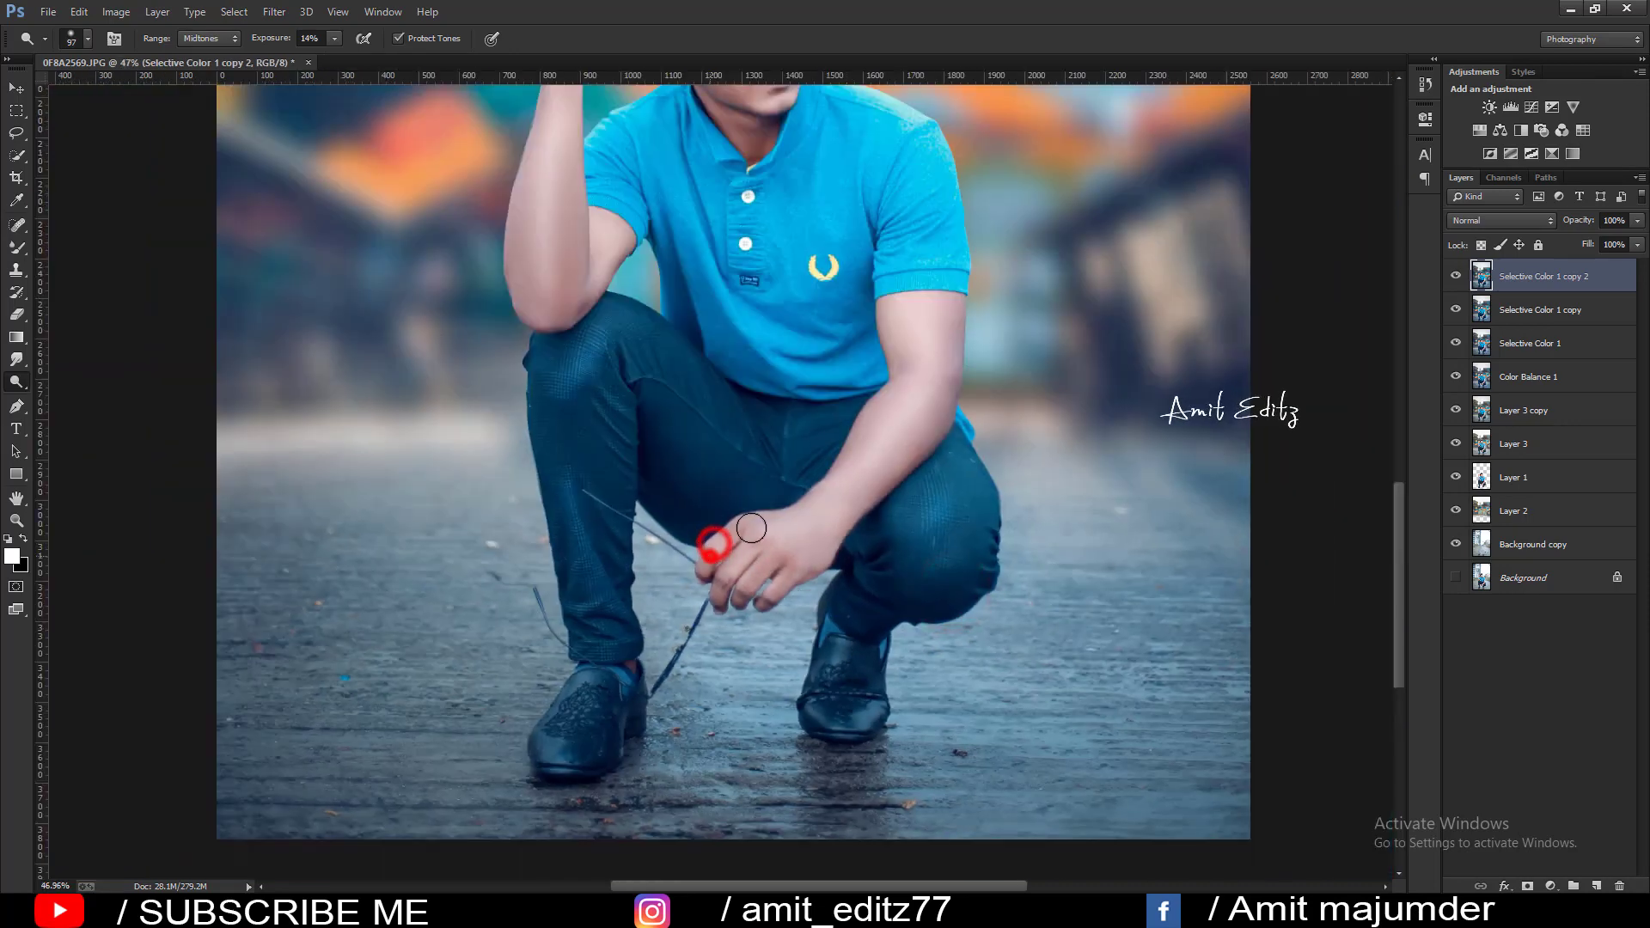
drag(751, 528, 778, 602)
alt+scroll(780, 601, down, 2)
alt+scroll(782, 607, down, 2)
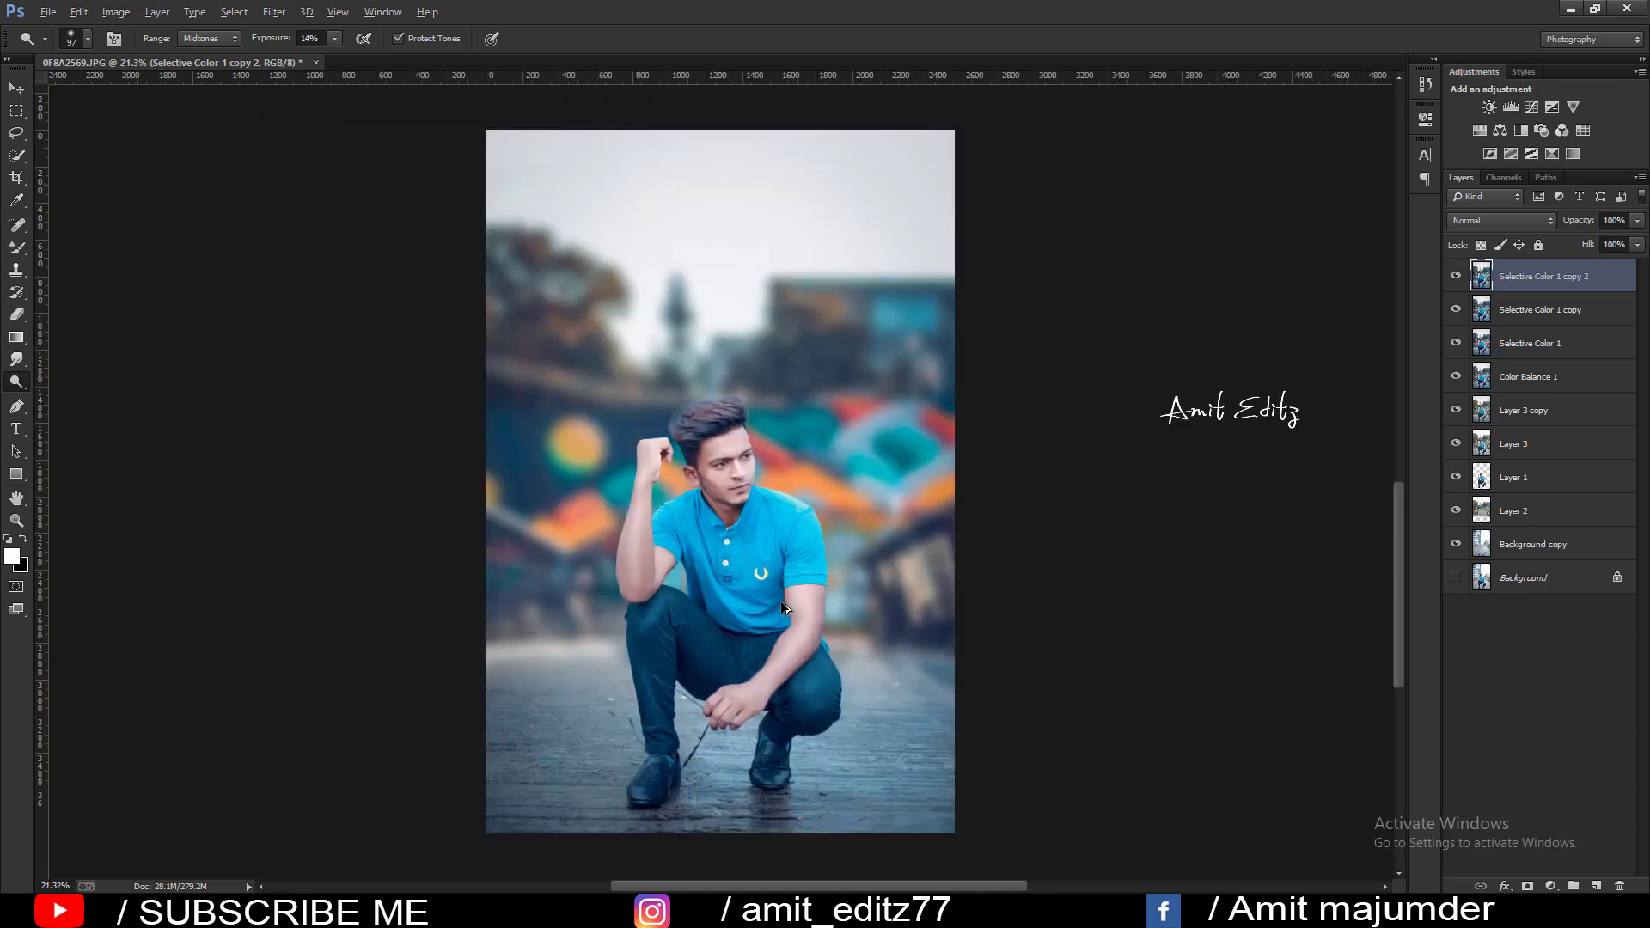
alt+scroll(796, 464, up, 2)
alt+scroll(747, 499, up, 1)
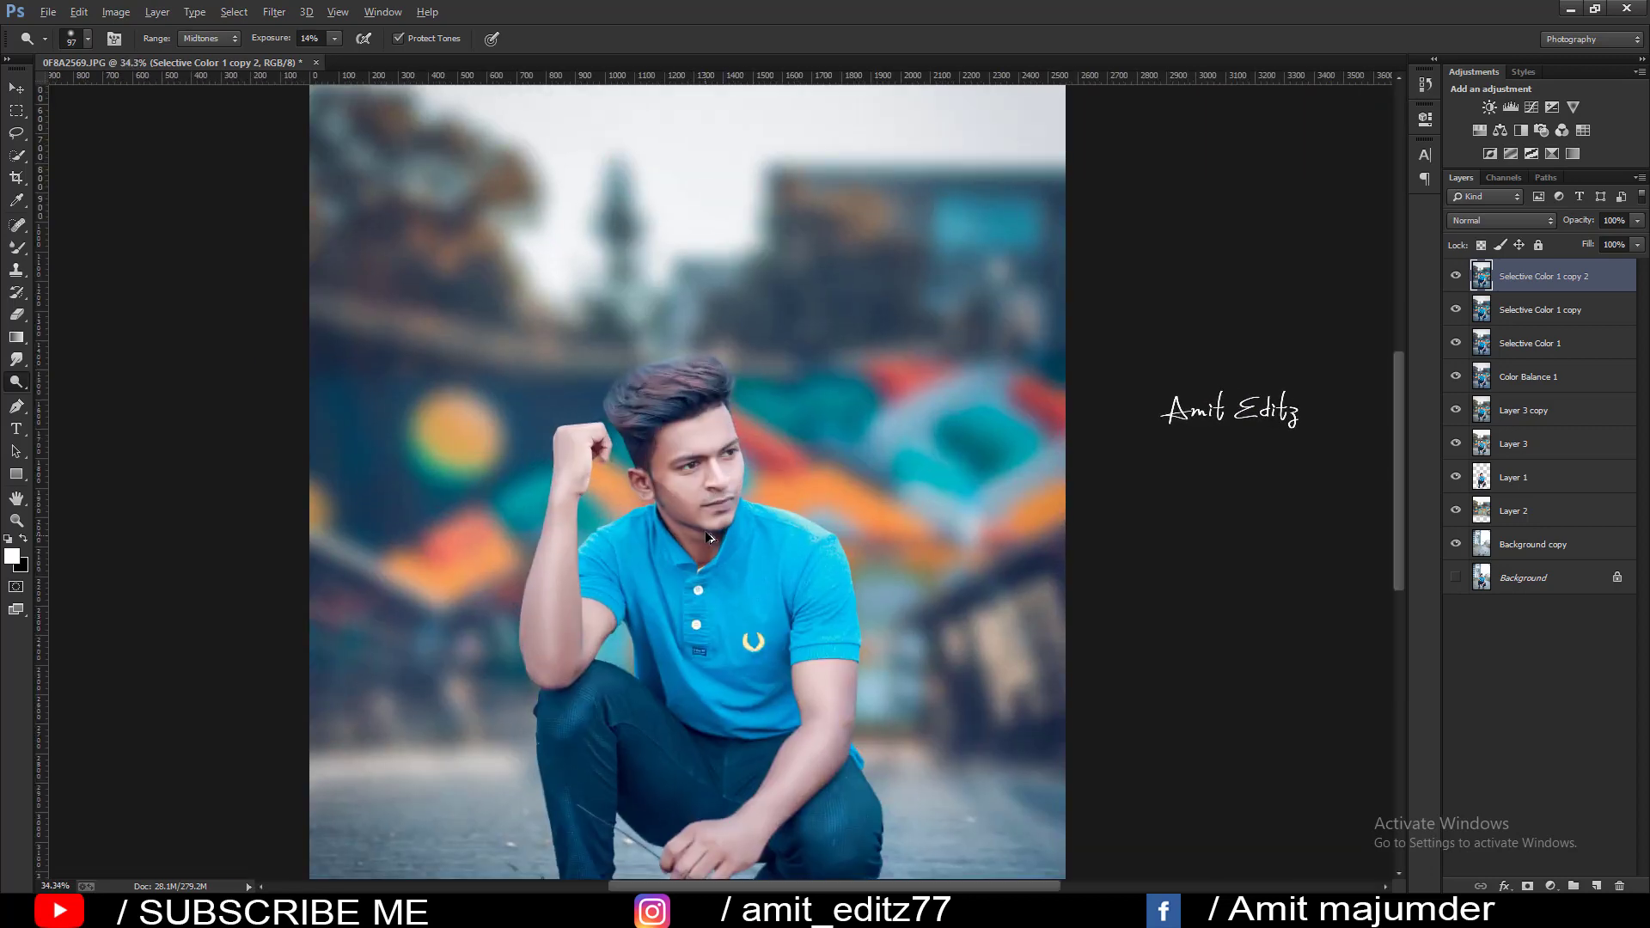
alt+scroll(708, 538, up, 2)
Switch to the Burn tool, resize the brush and darken the cheek.
right_click(14, 384)
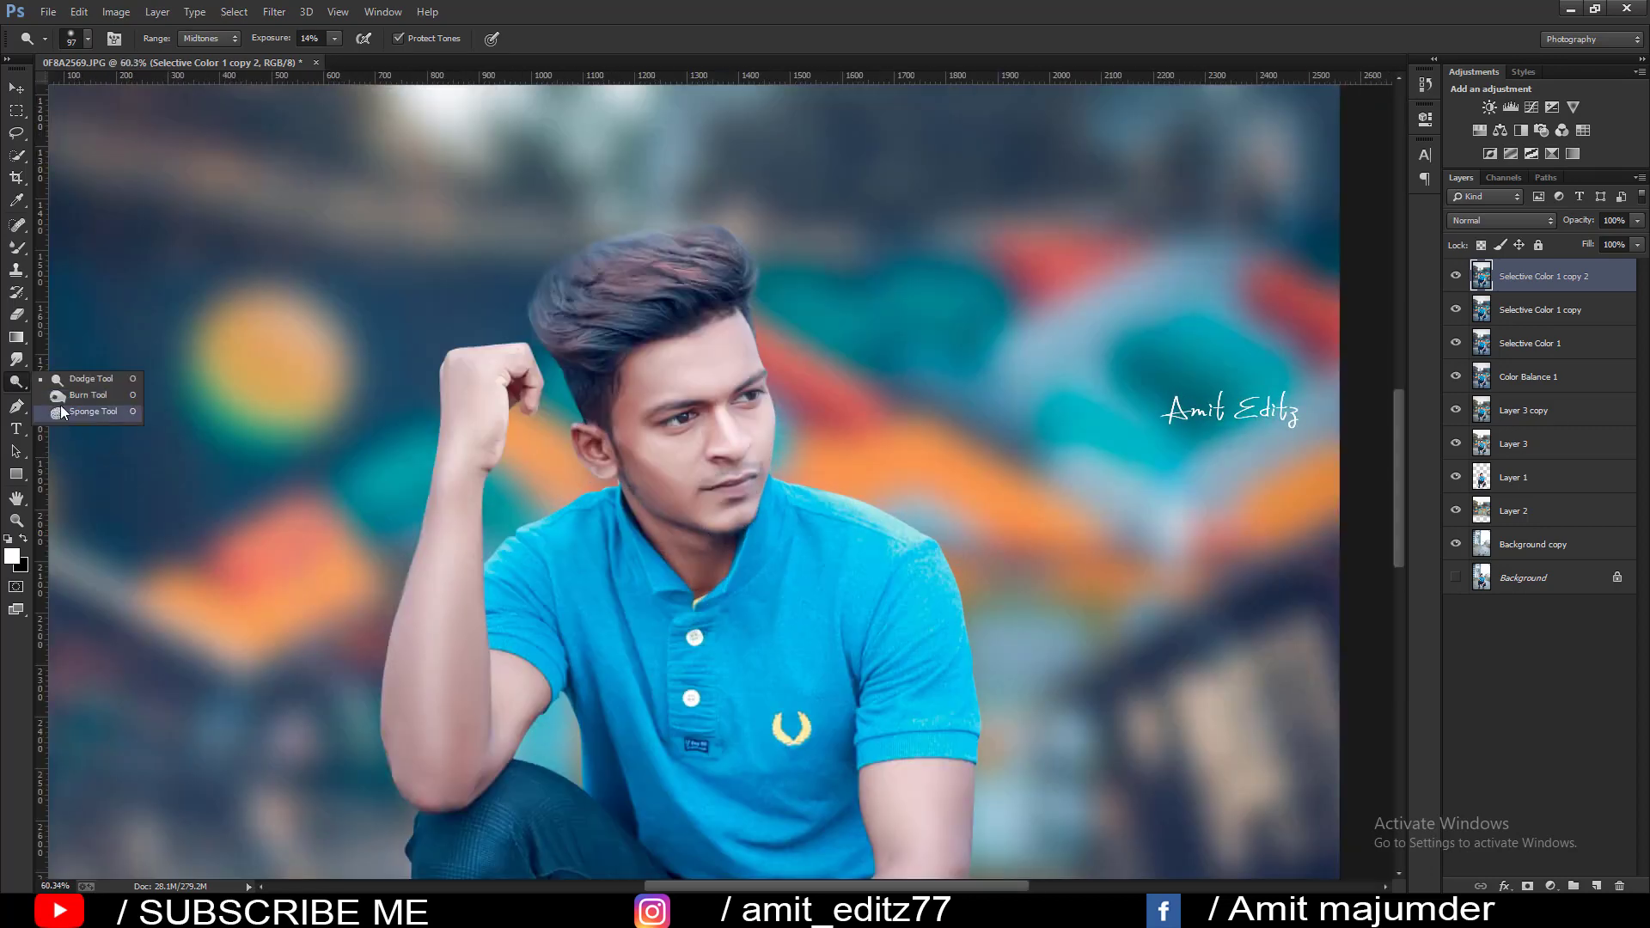
click(60, 393)
alt+scroll(677, 383, up, 2)
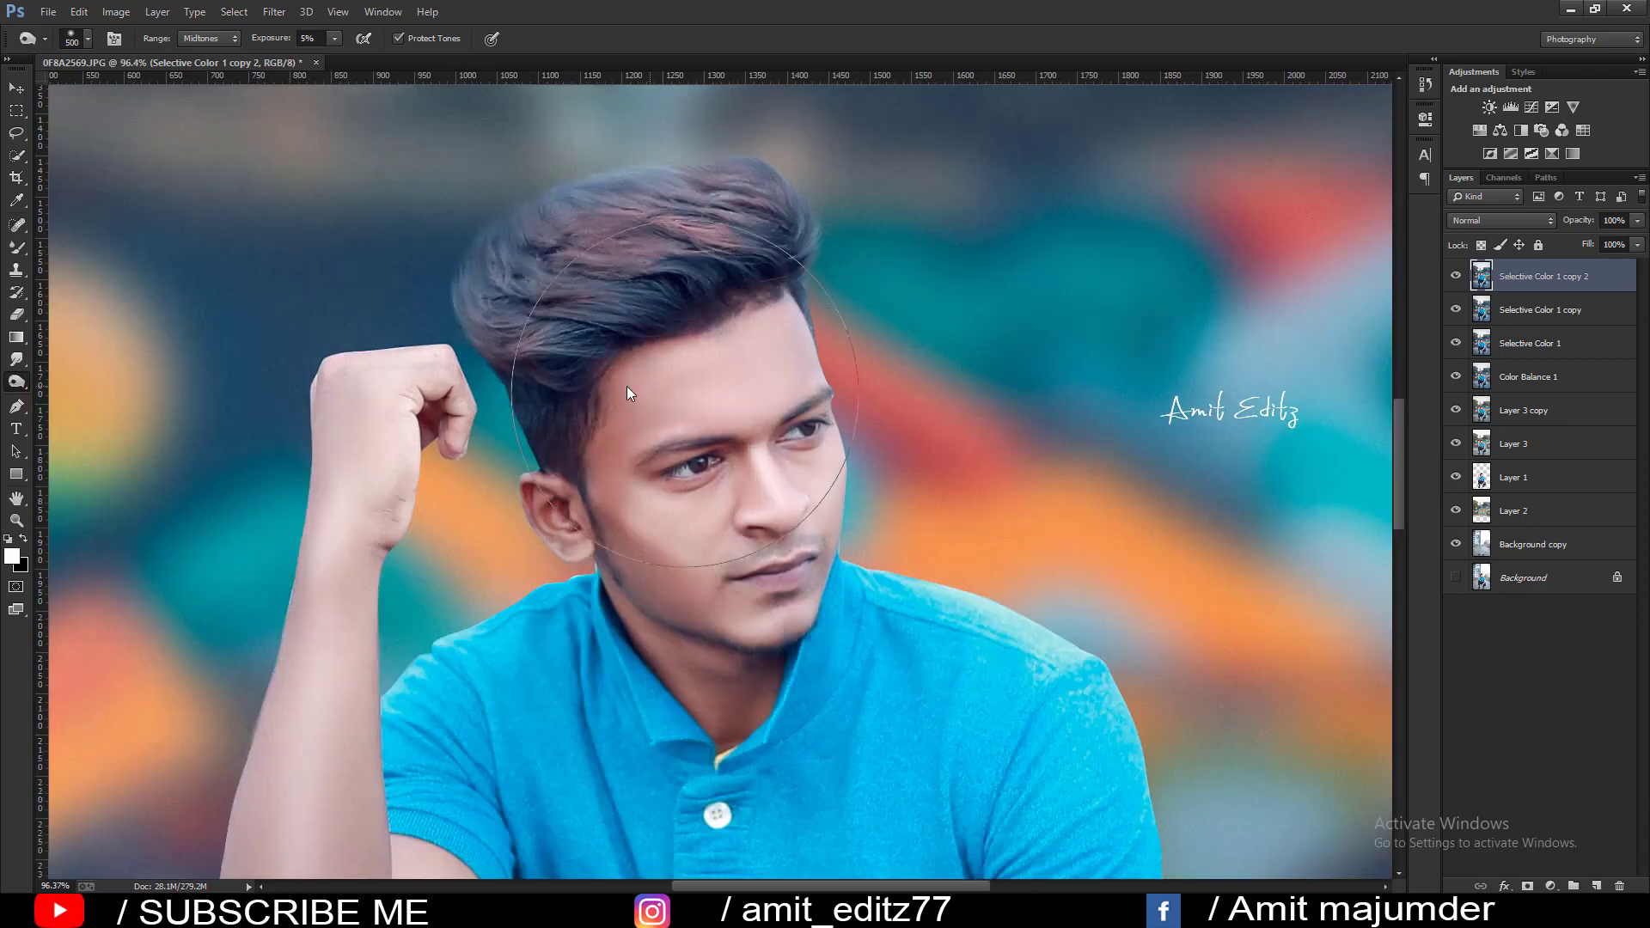
drag(626, 385, 481, 368)
mouse_move(679, 467)
mouse_down()
mouse_move(754, 474)
mouse_move(764, 511)
mouse_move(778, 471)
mouse_up()
drag(732, 636, 665, 456)
Zoom out to review the dodged skin, then zoom back in toward the face.
scroll(534, 553, down, 2)
scroll(490, 593, down, 2)
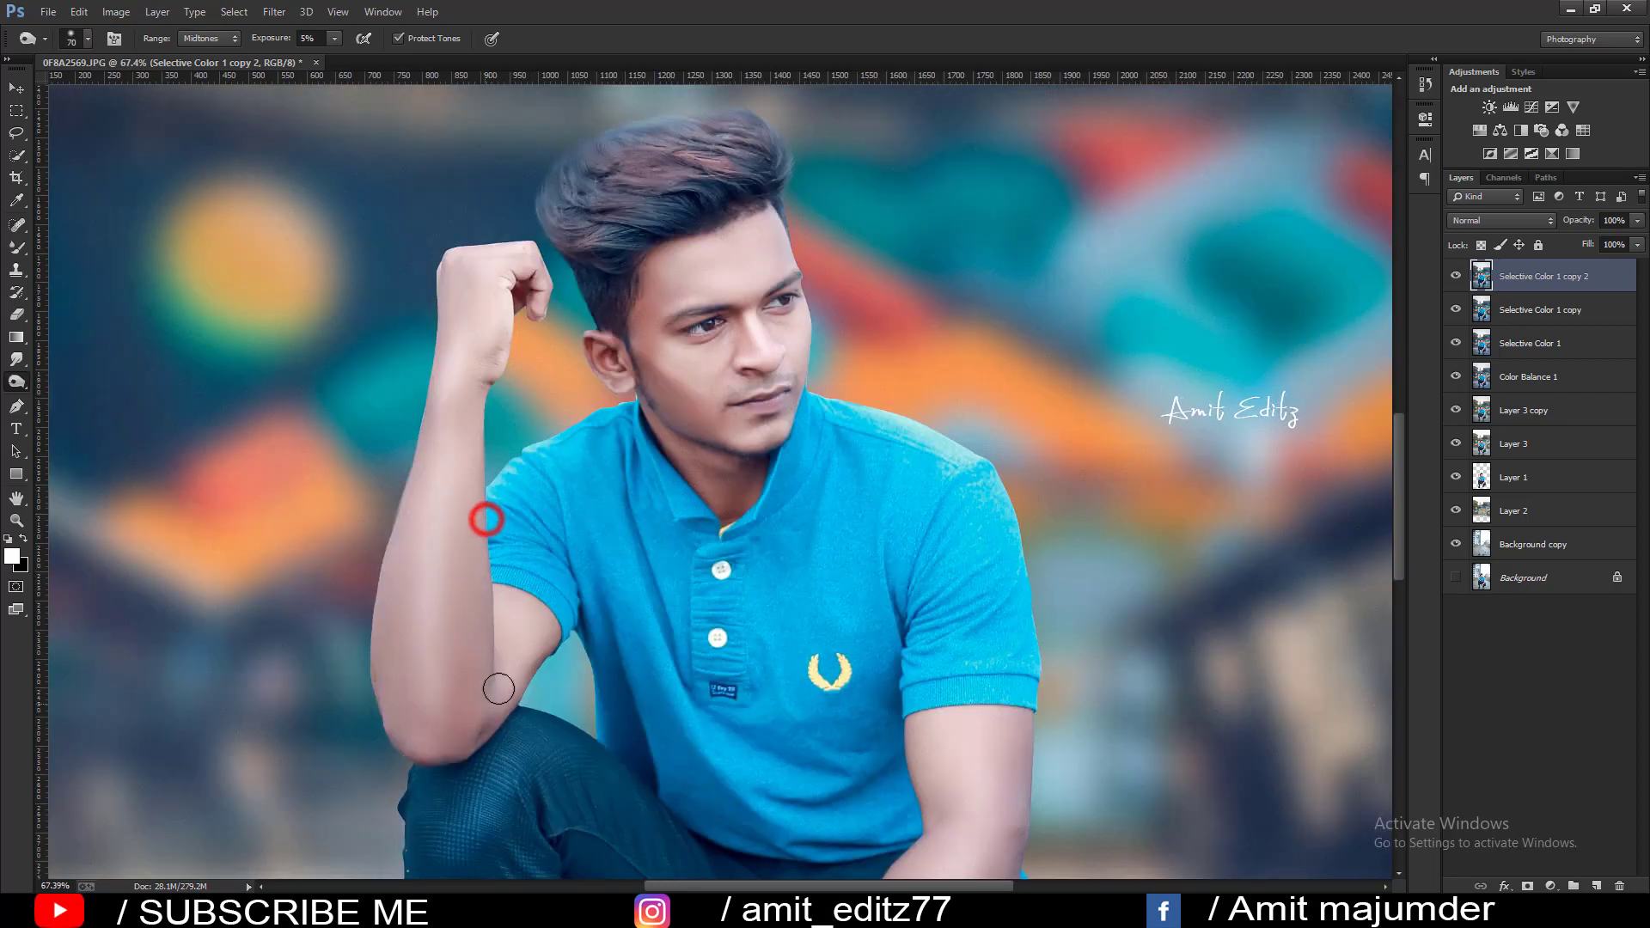
scroll(757, 662, down, 3)
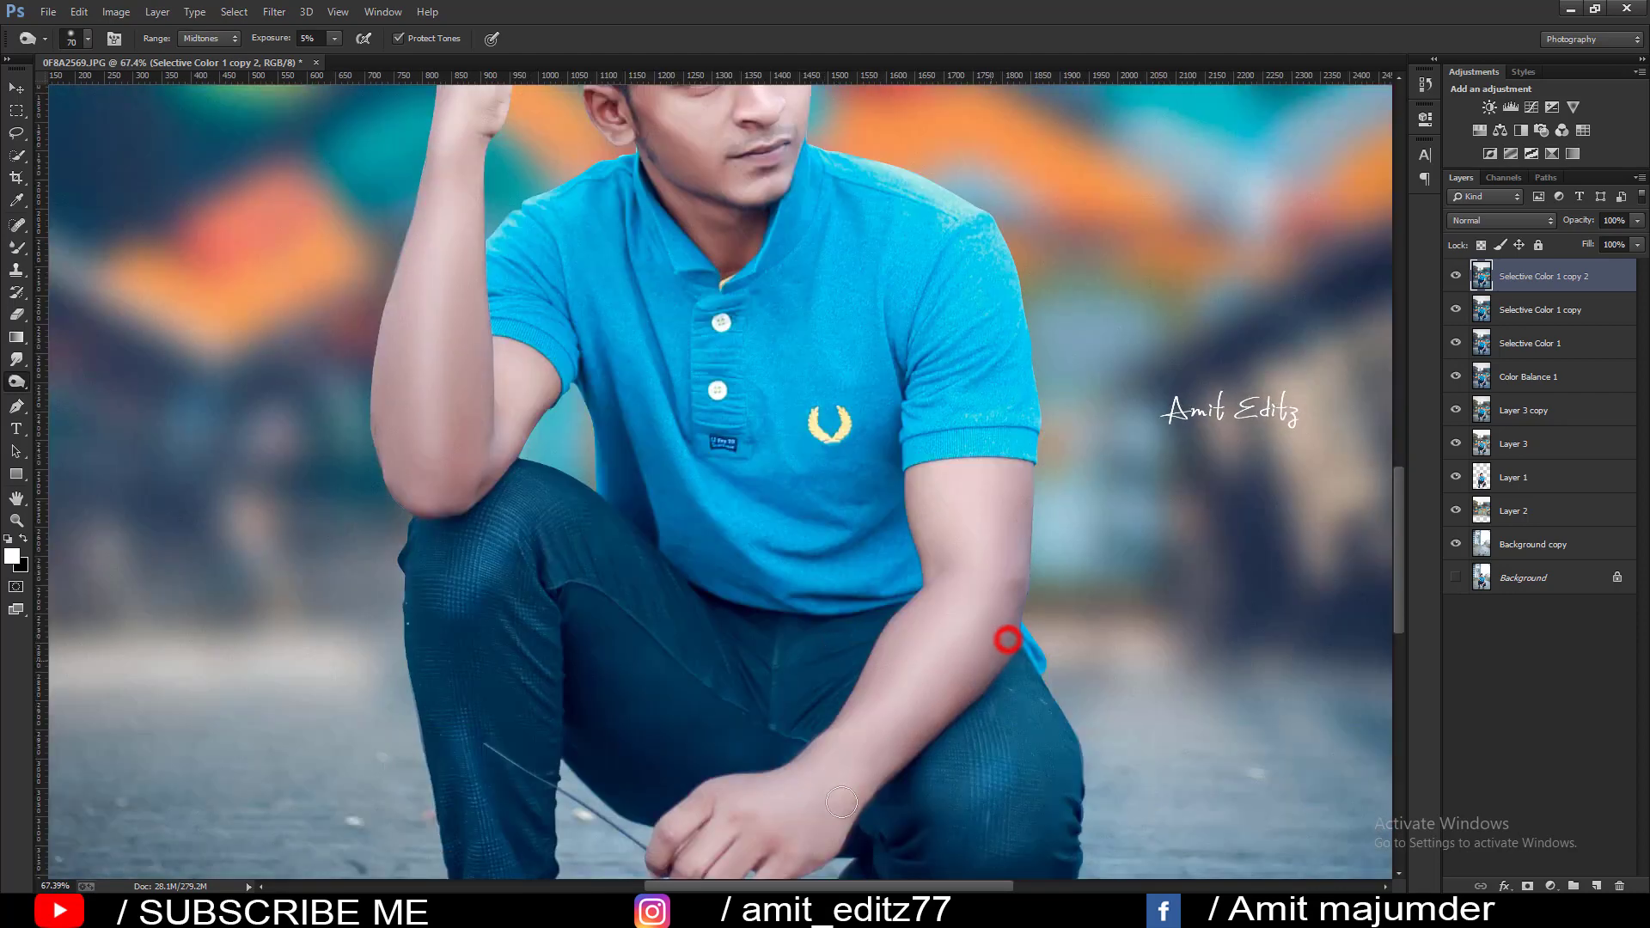
scroll(902, 704, down, 2)
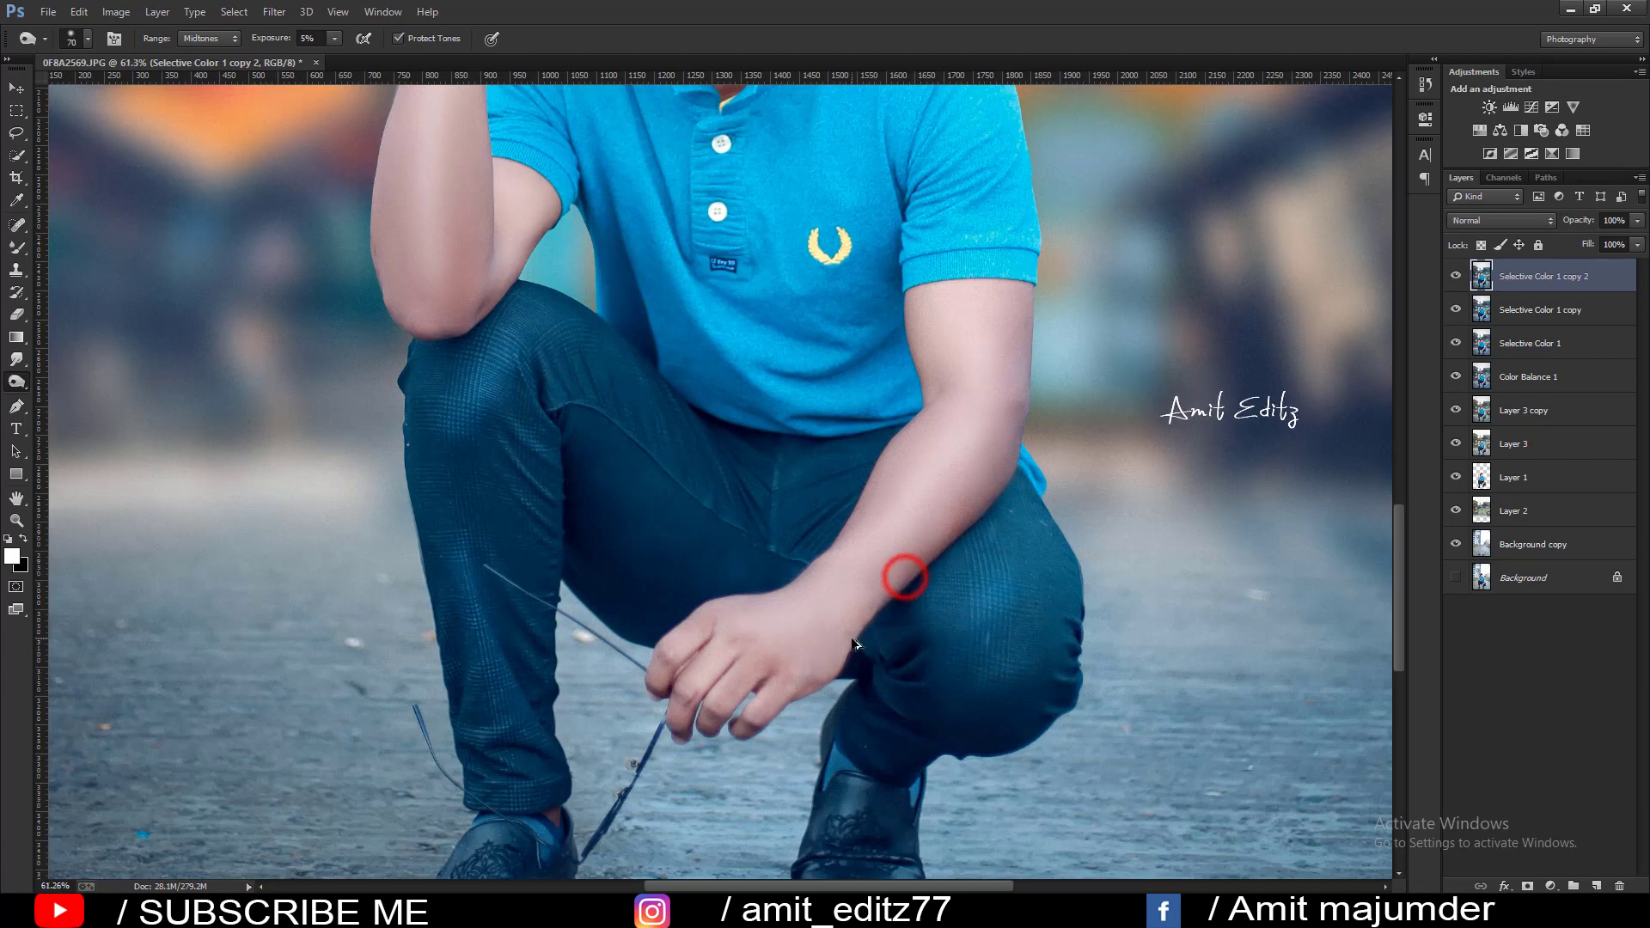
scroll(825, 585, down, 3)
scroll(790, 516, down, 2)
scroll(757, 447, down, 1)
scroll(739, 422, down, 1)
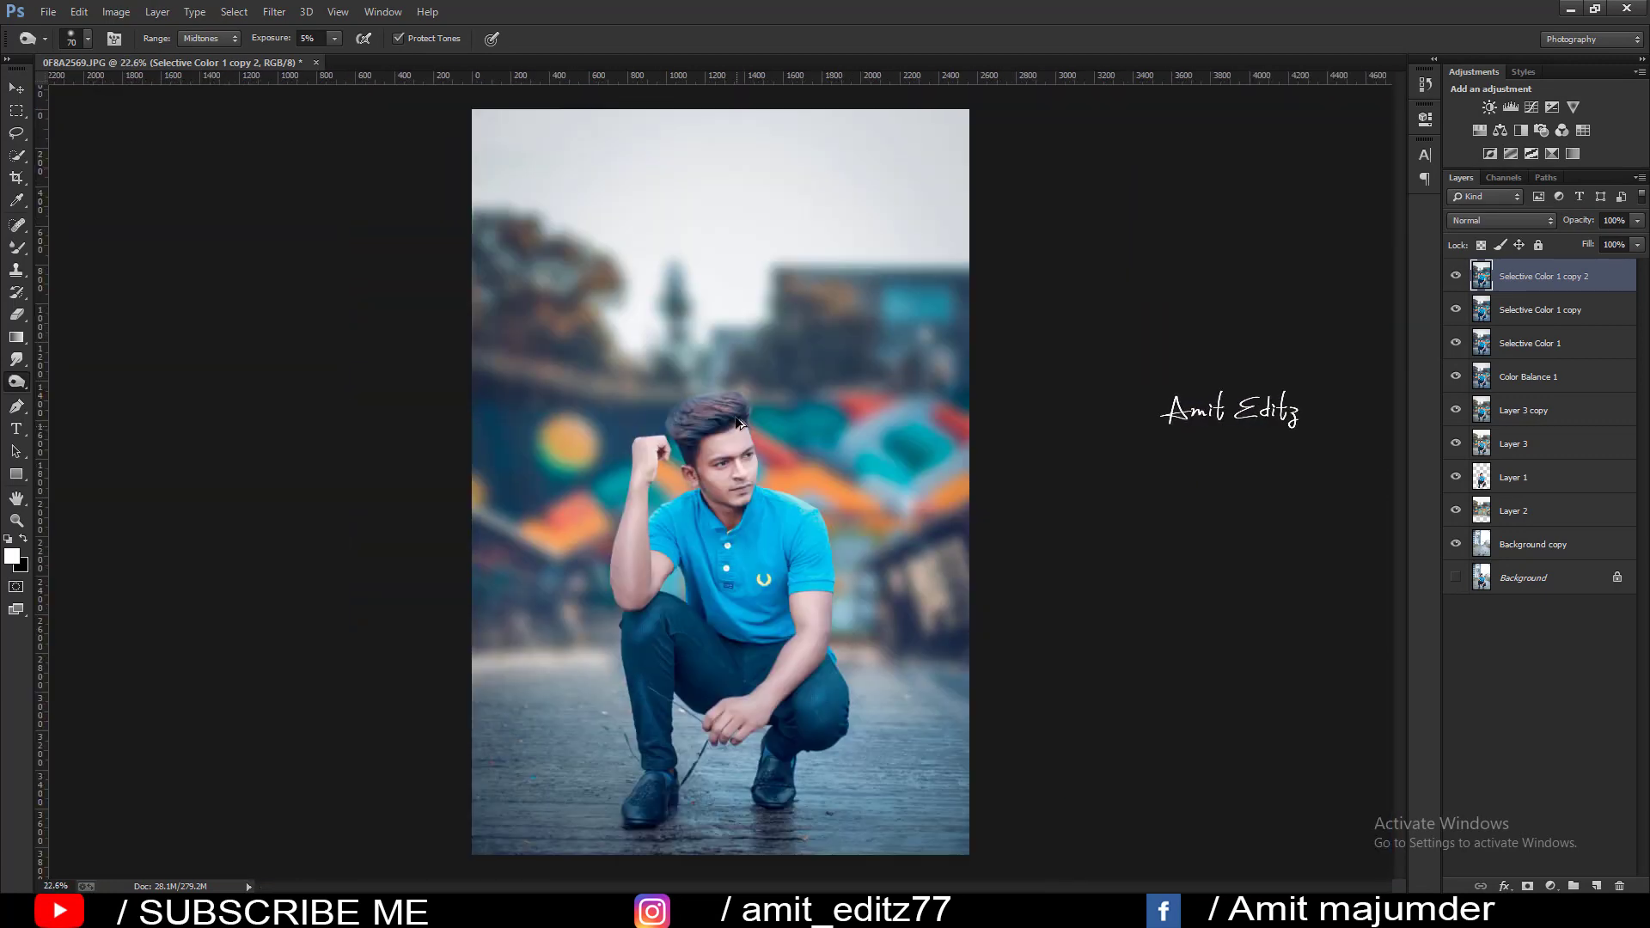
scroll(740, 423, up, 3)
scroll(745, 565, up, 2)
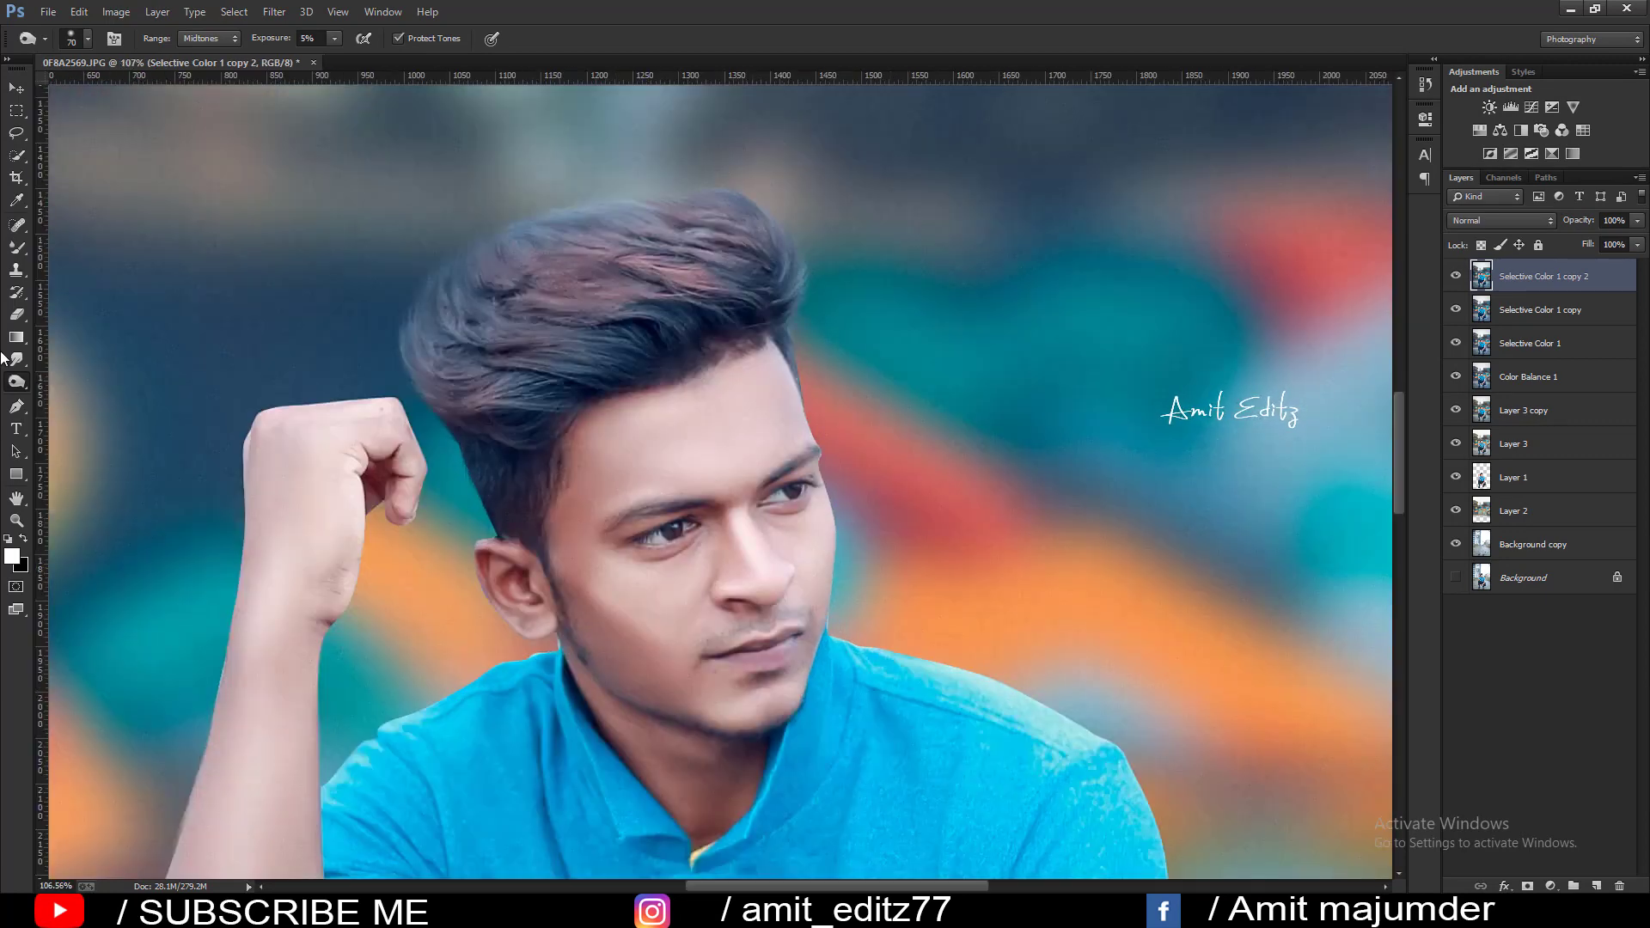
click(16, 248)
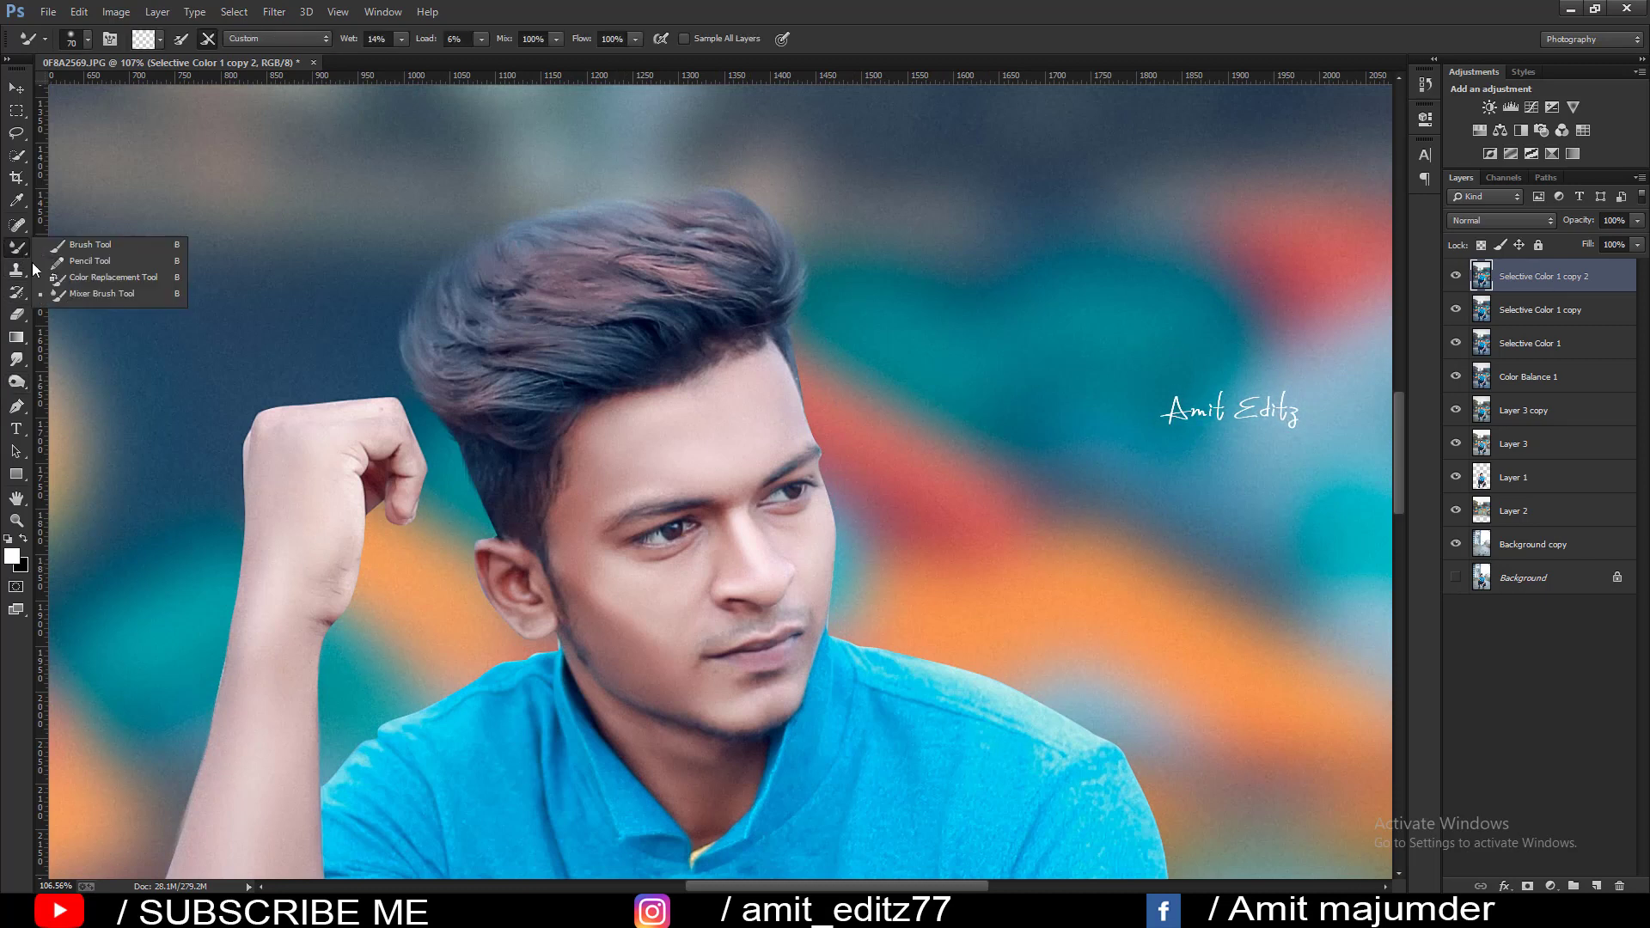
Blend the cheek and chin skin with the Mixer Brush, then fit the whole photo on screen.
click(100, 294)
drag(671, 594, 627, 587)
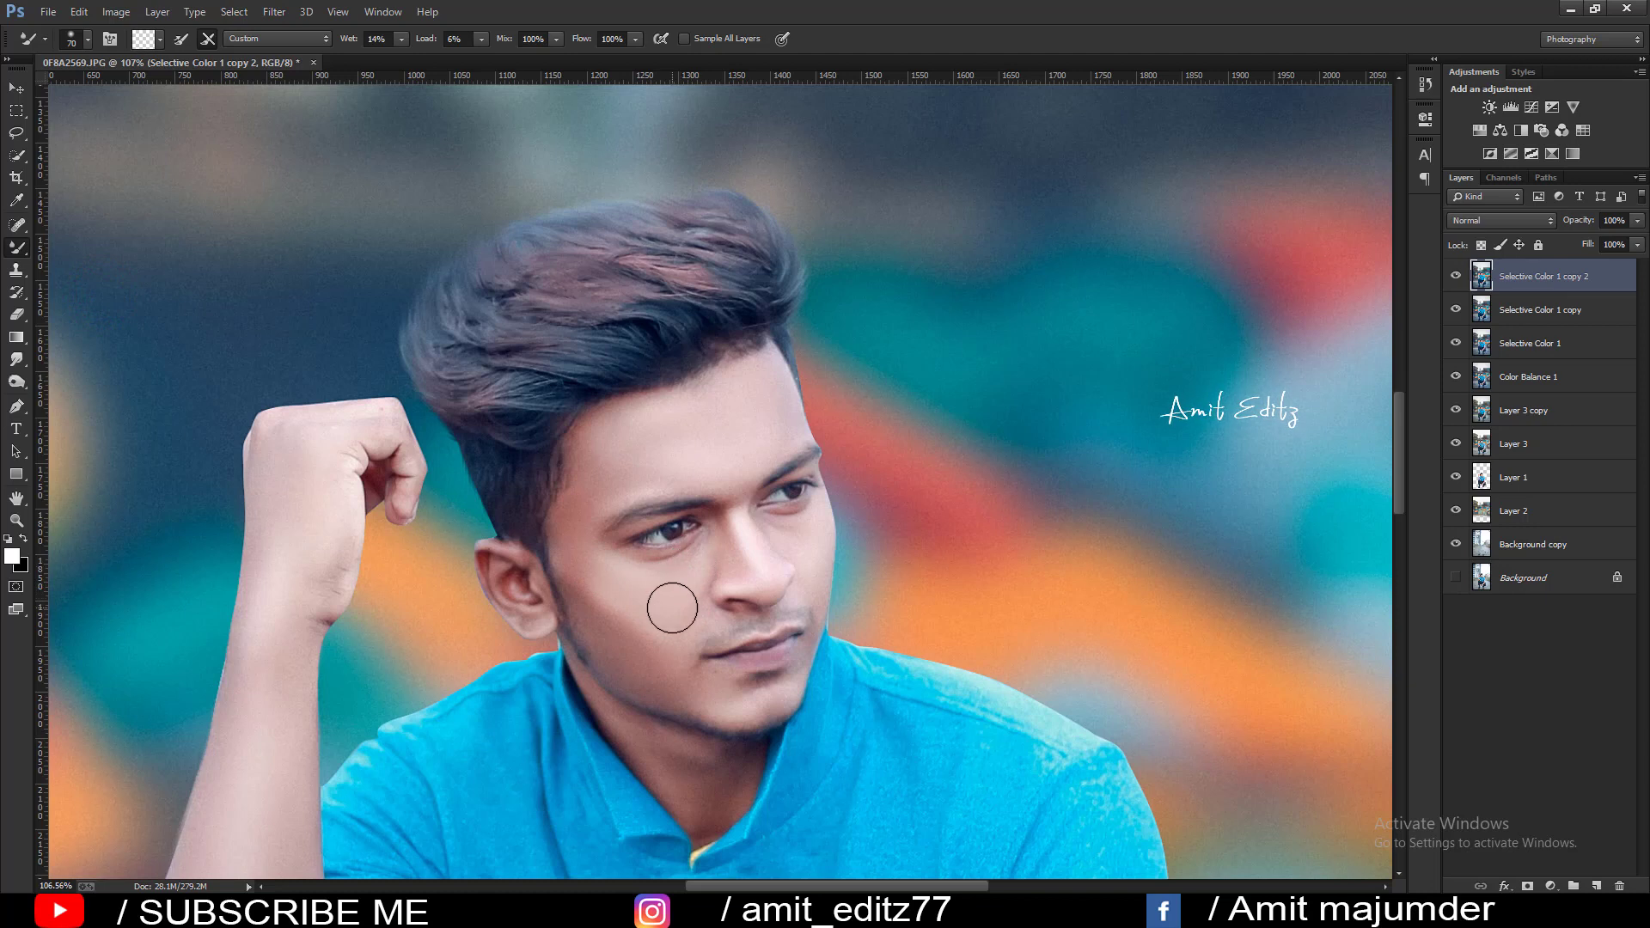
mouse_move(585, 553)
mouse_down()
mouse_move(674, 596)
mouse_move(616, 597)
mouse_move(574, 565)
mouse_move(592, 612)
mouse_move(686, 601)
mouse_move(683, 633)
mouse_up()
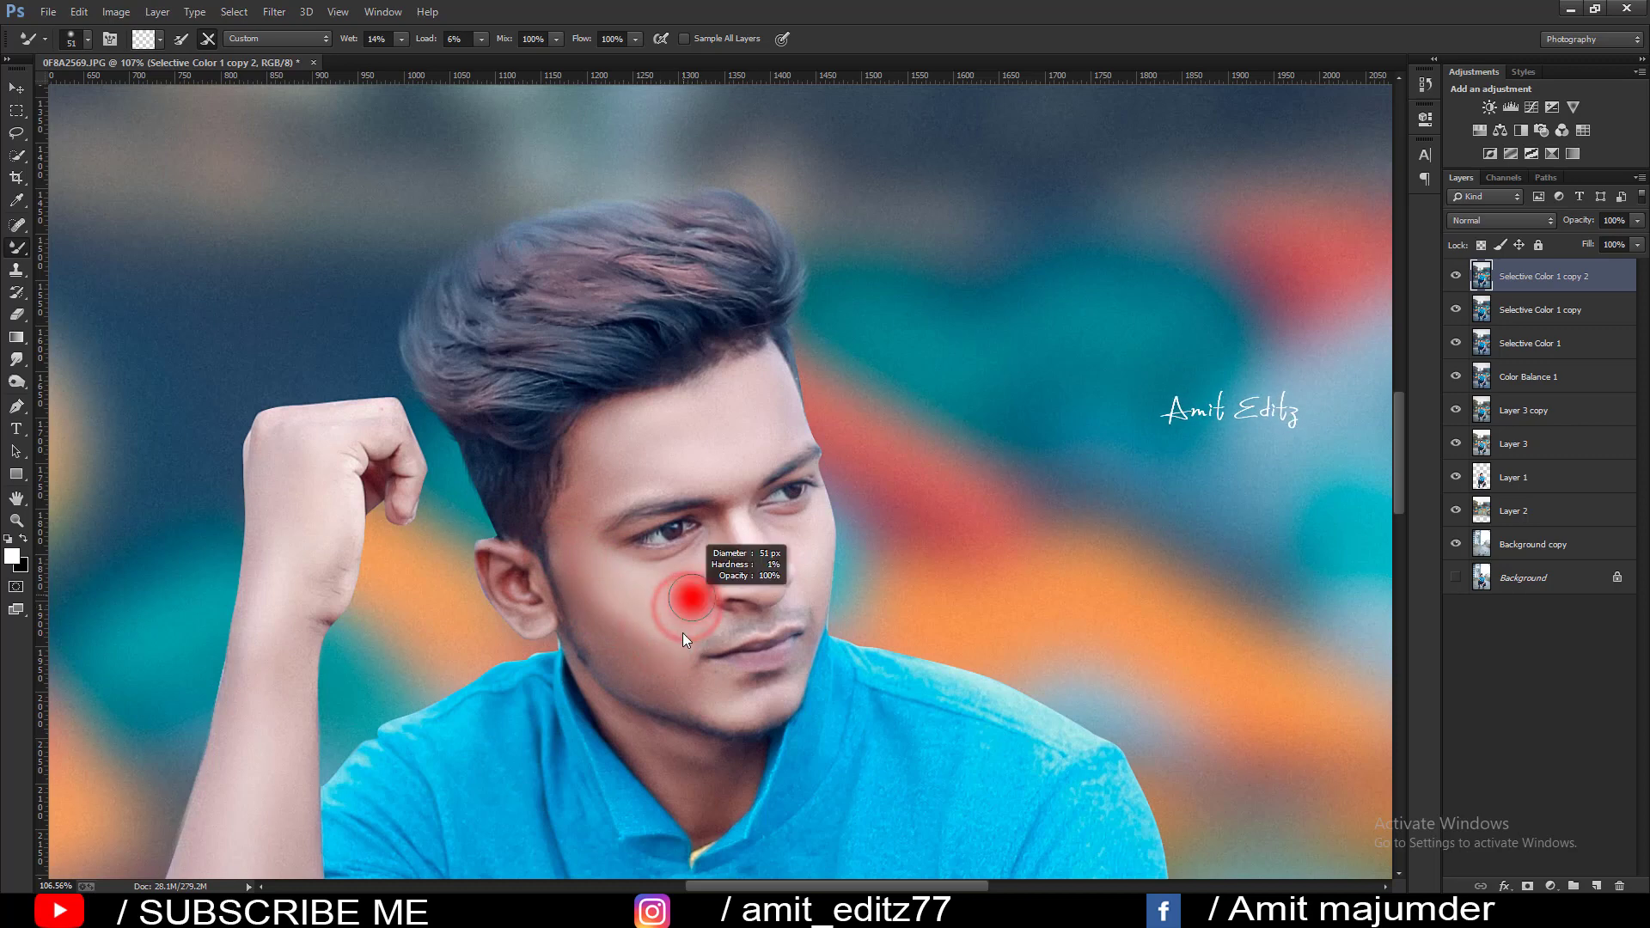
drag(712, 692, 738, 605)
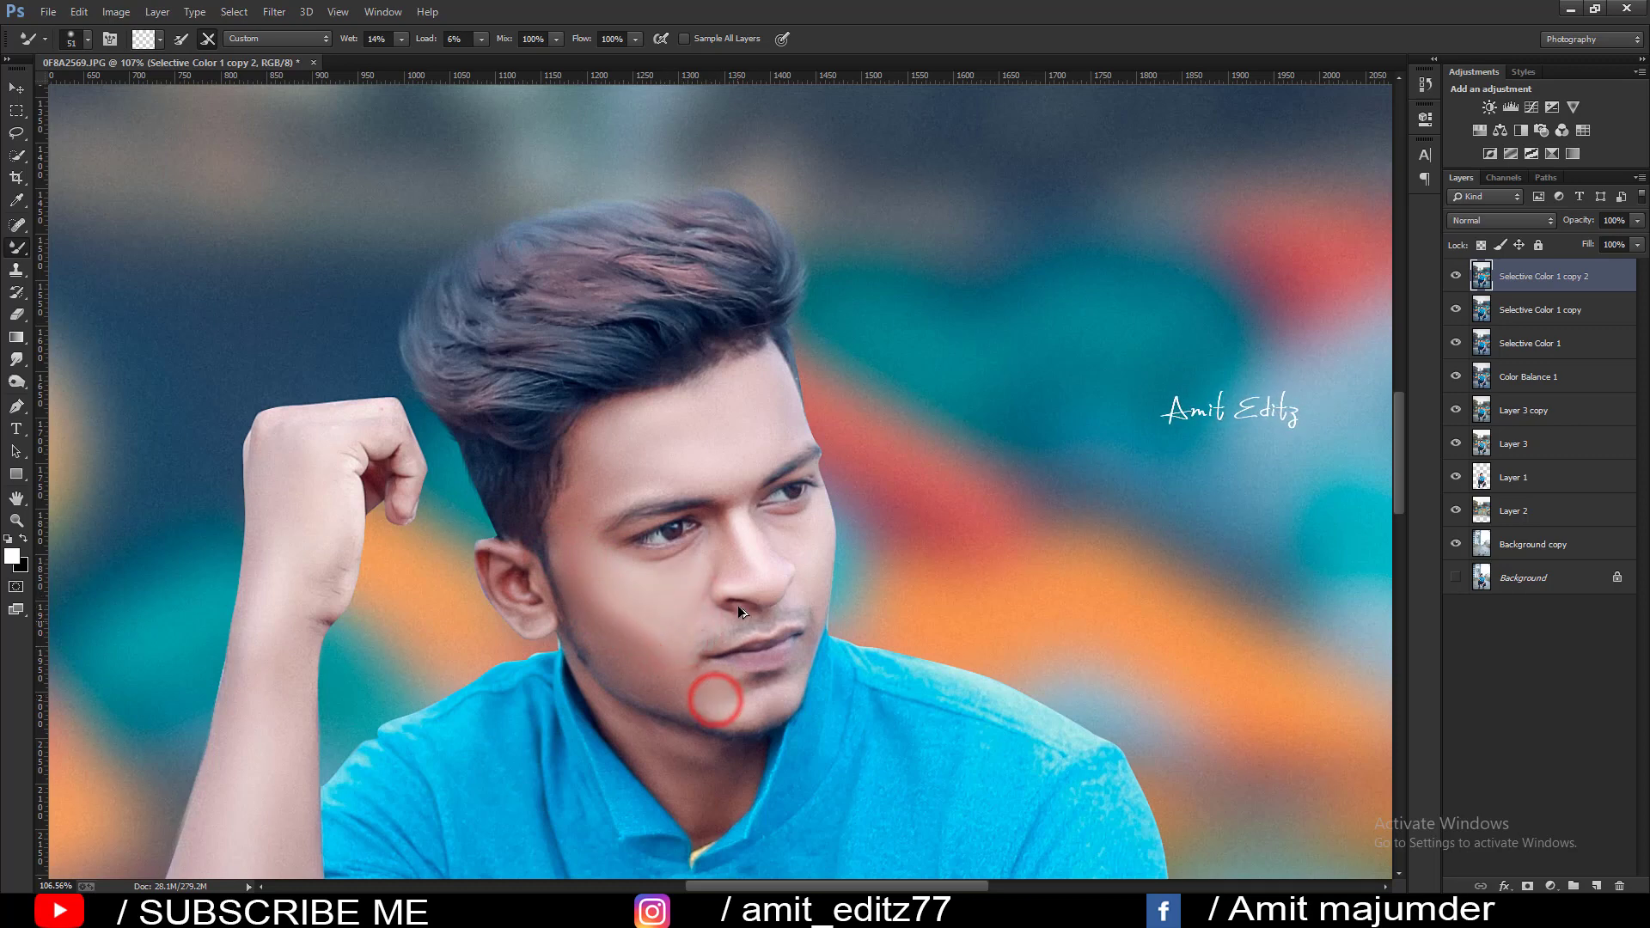
key(ctrl+0)
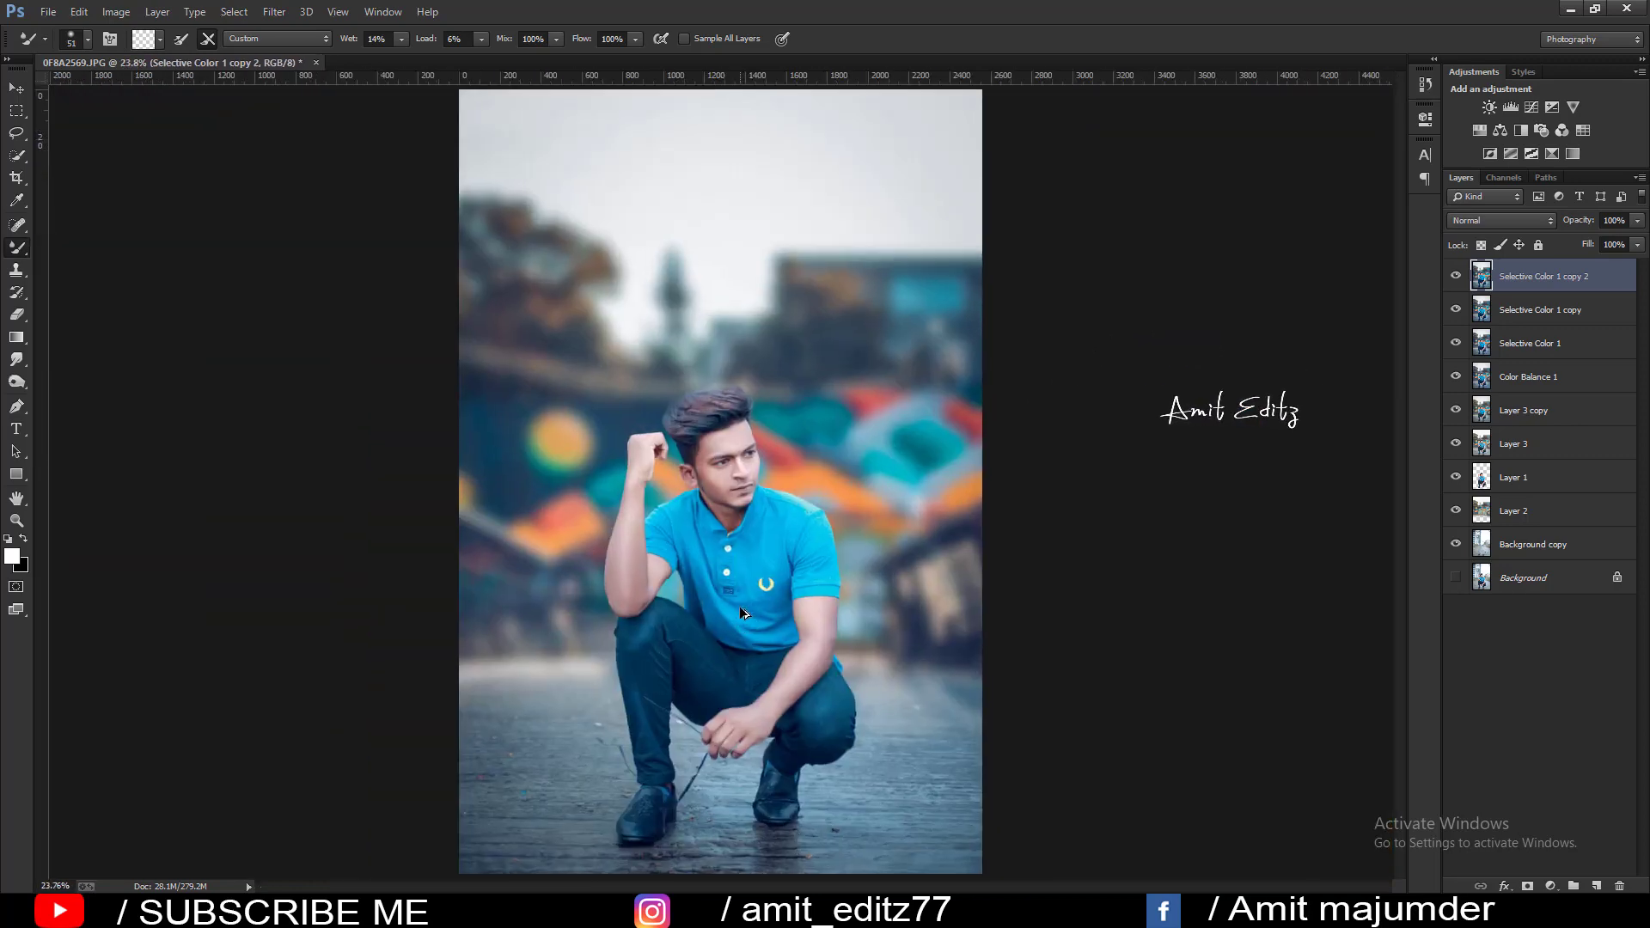
scroll(739, 606, down, 3)
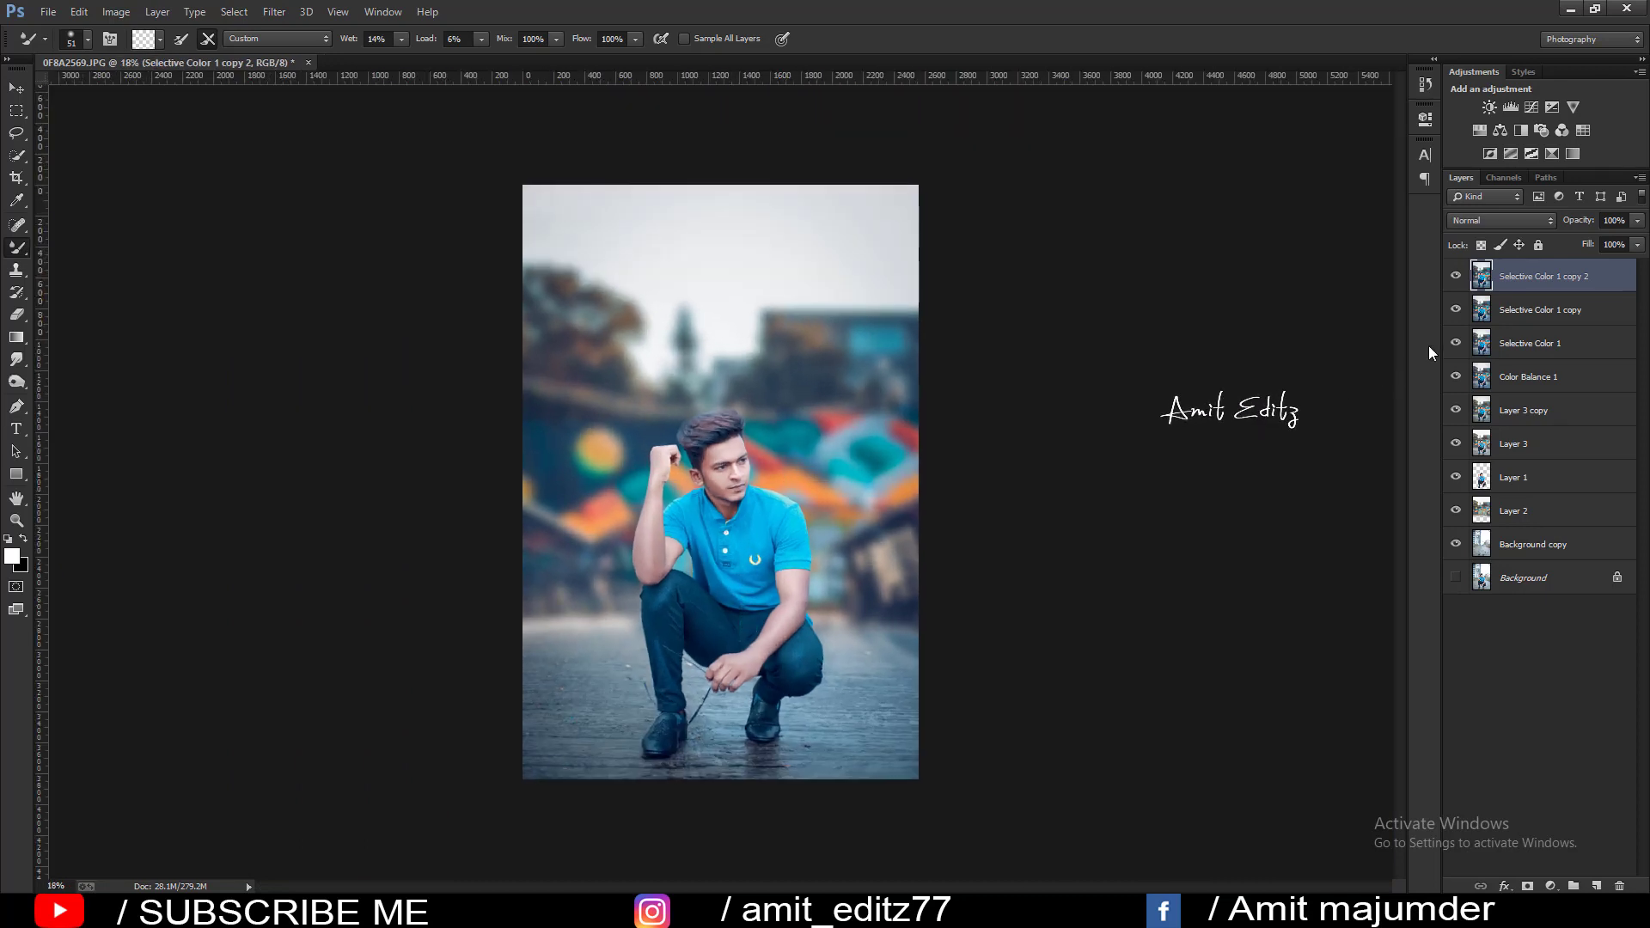
Duplicate the top layer and apply Camera Raw film grain with amount 16.
drag(1514, 290, 1596, 885)
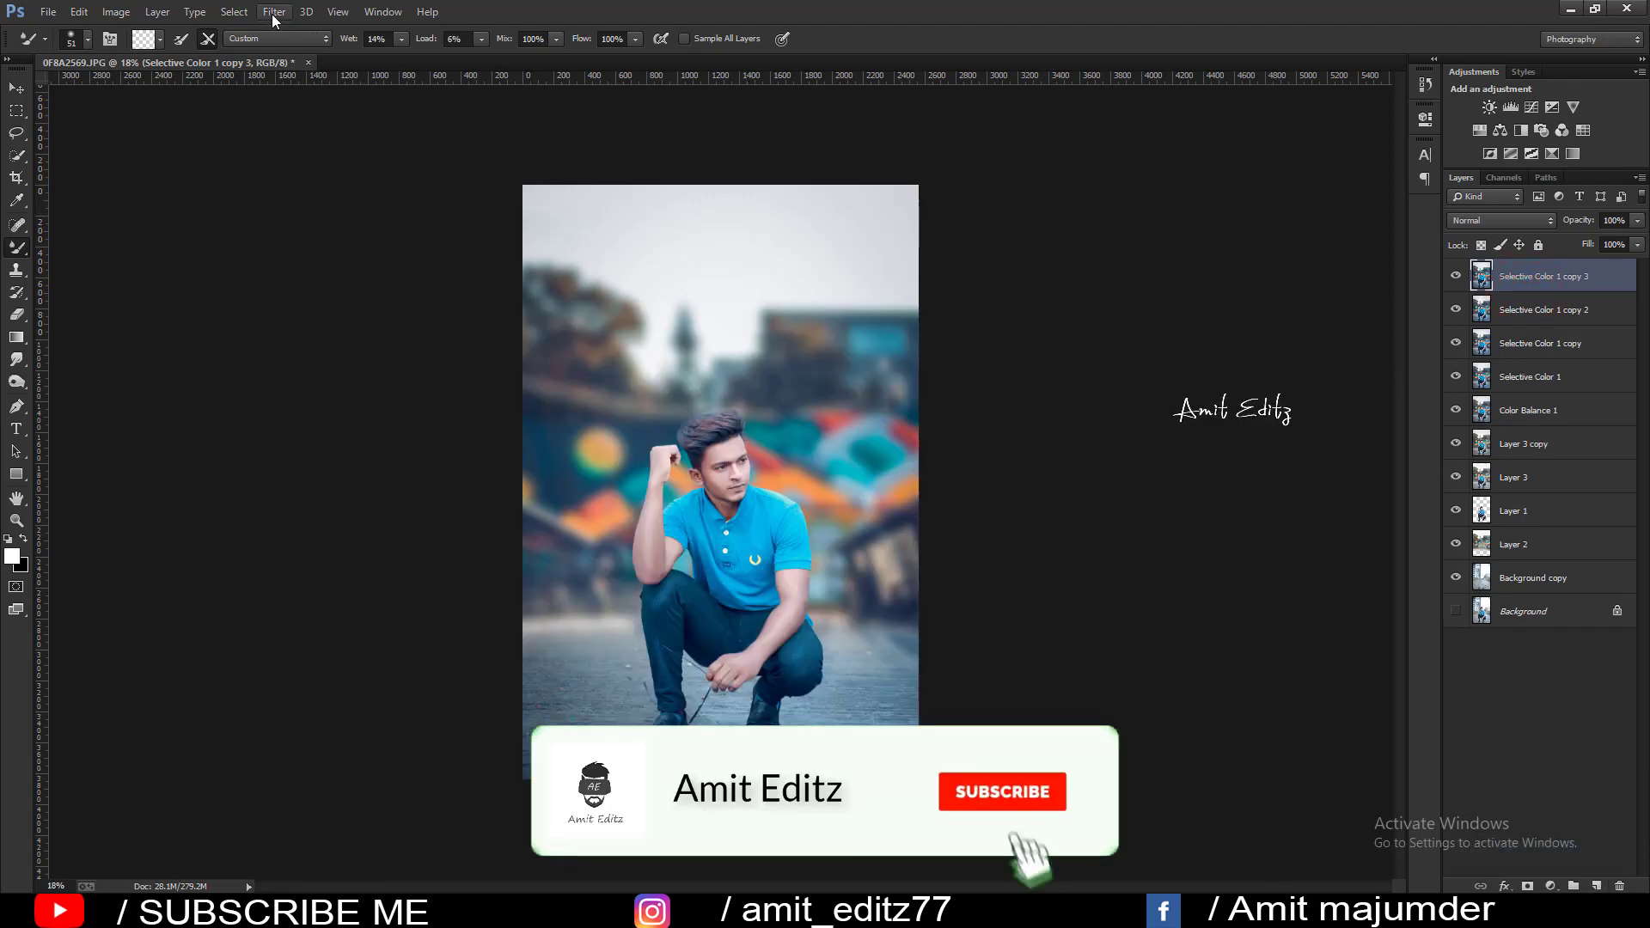
click(274, 12)
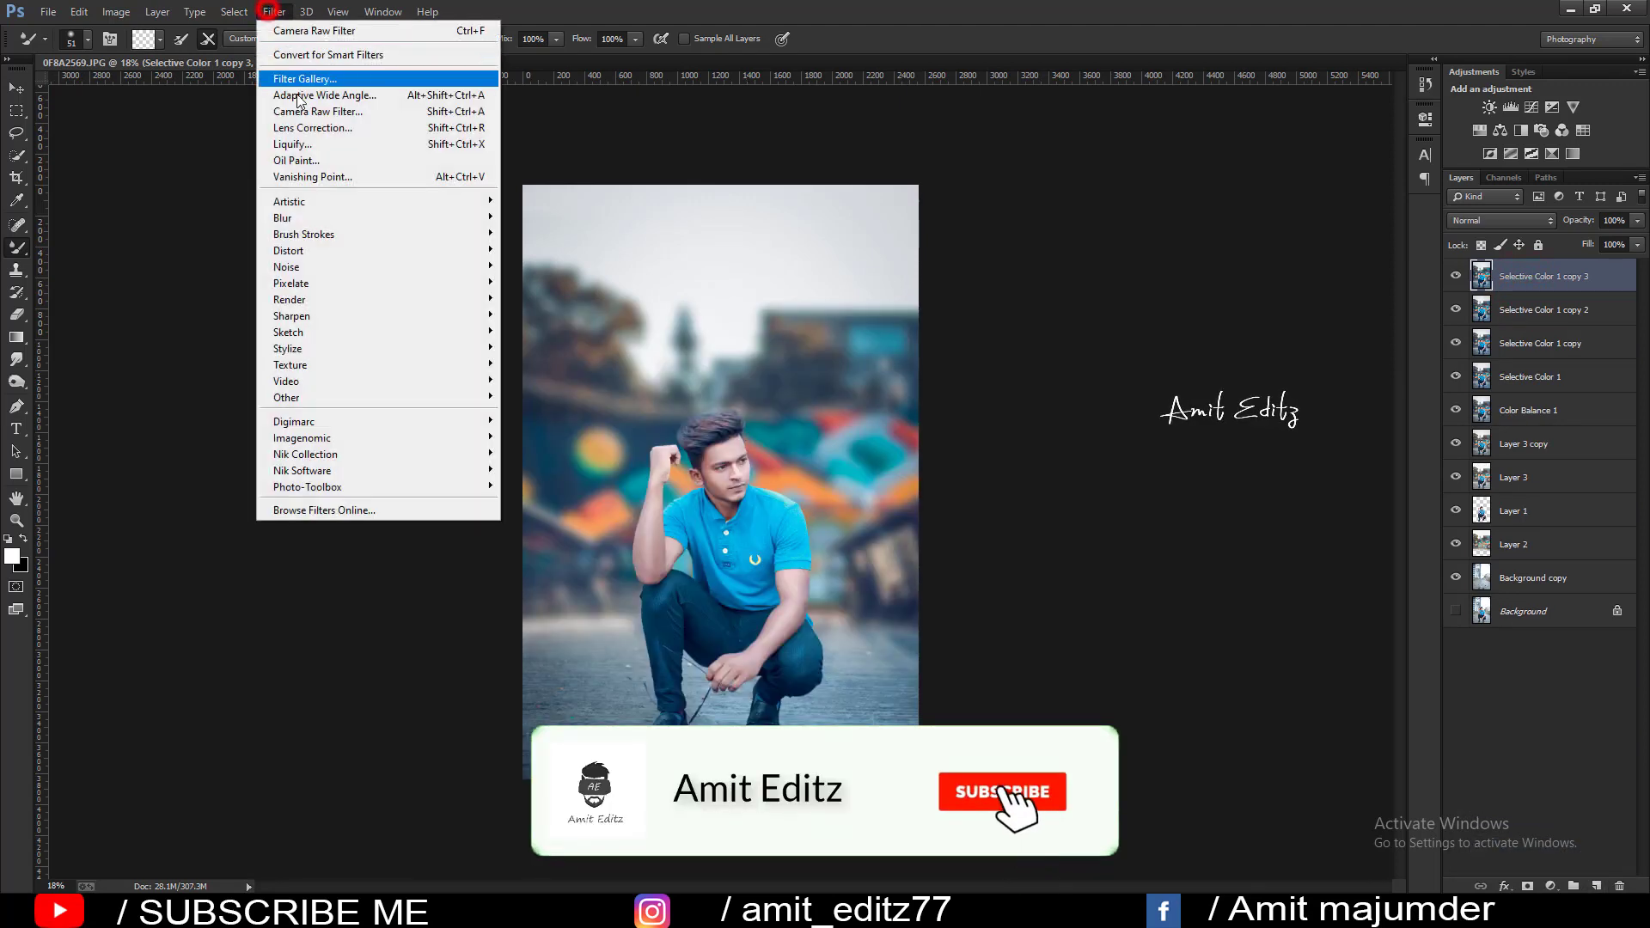
click(305, 110)
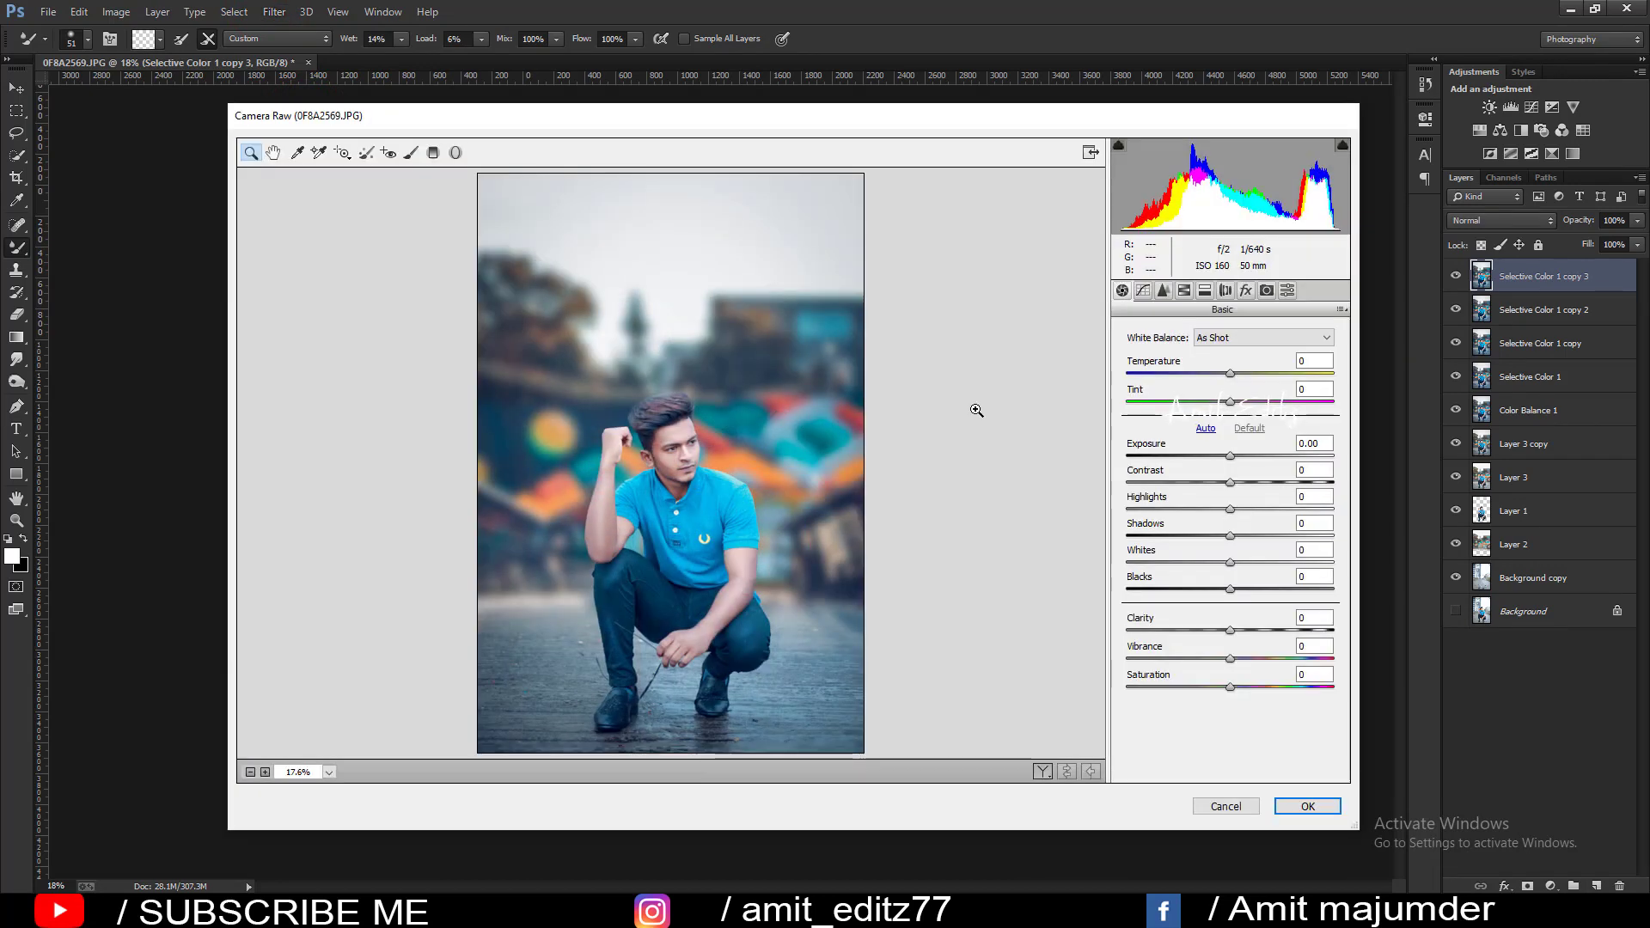
click(1247, 292)
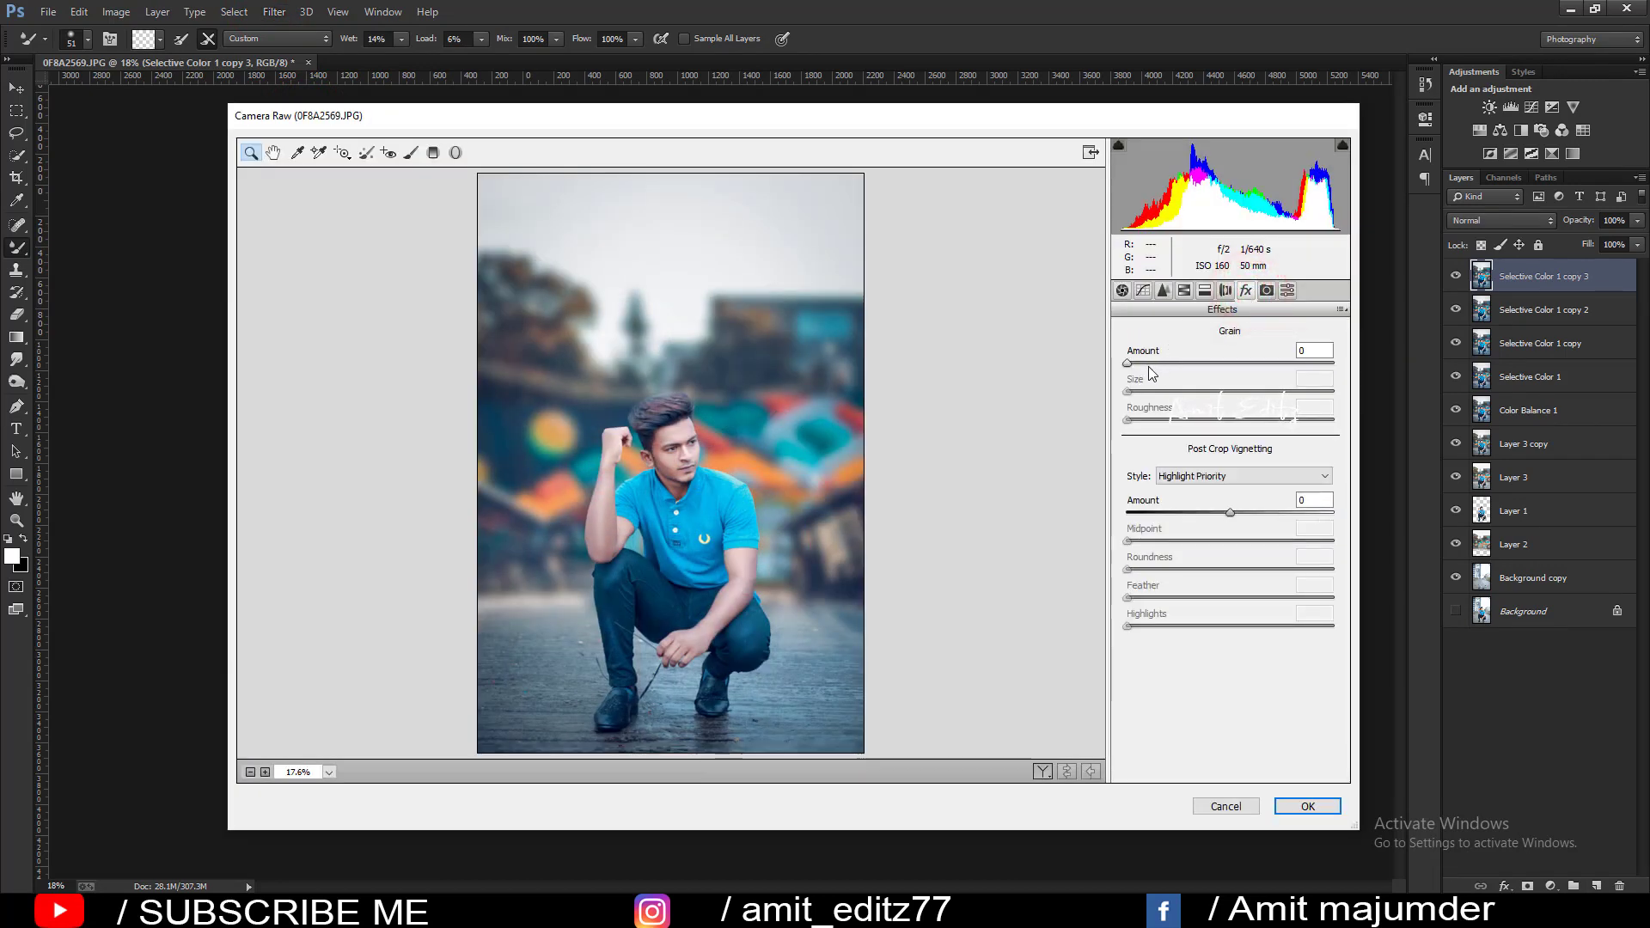
drag(1141, 363, 1160, 363)
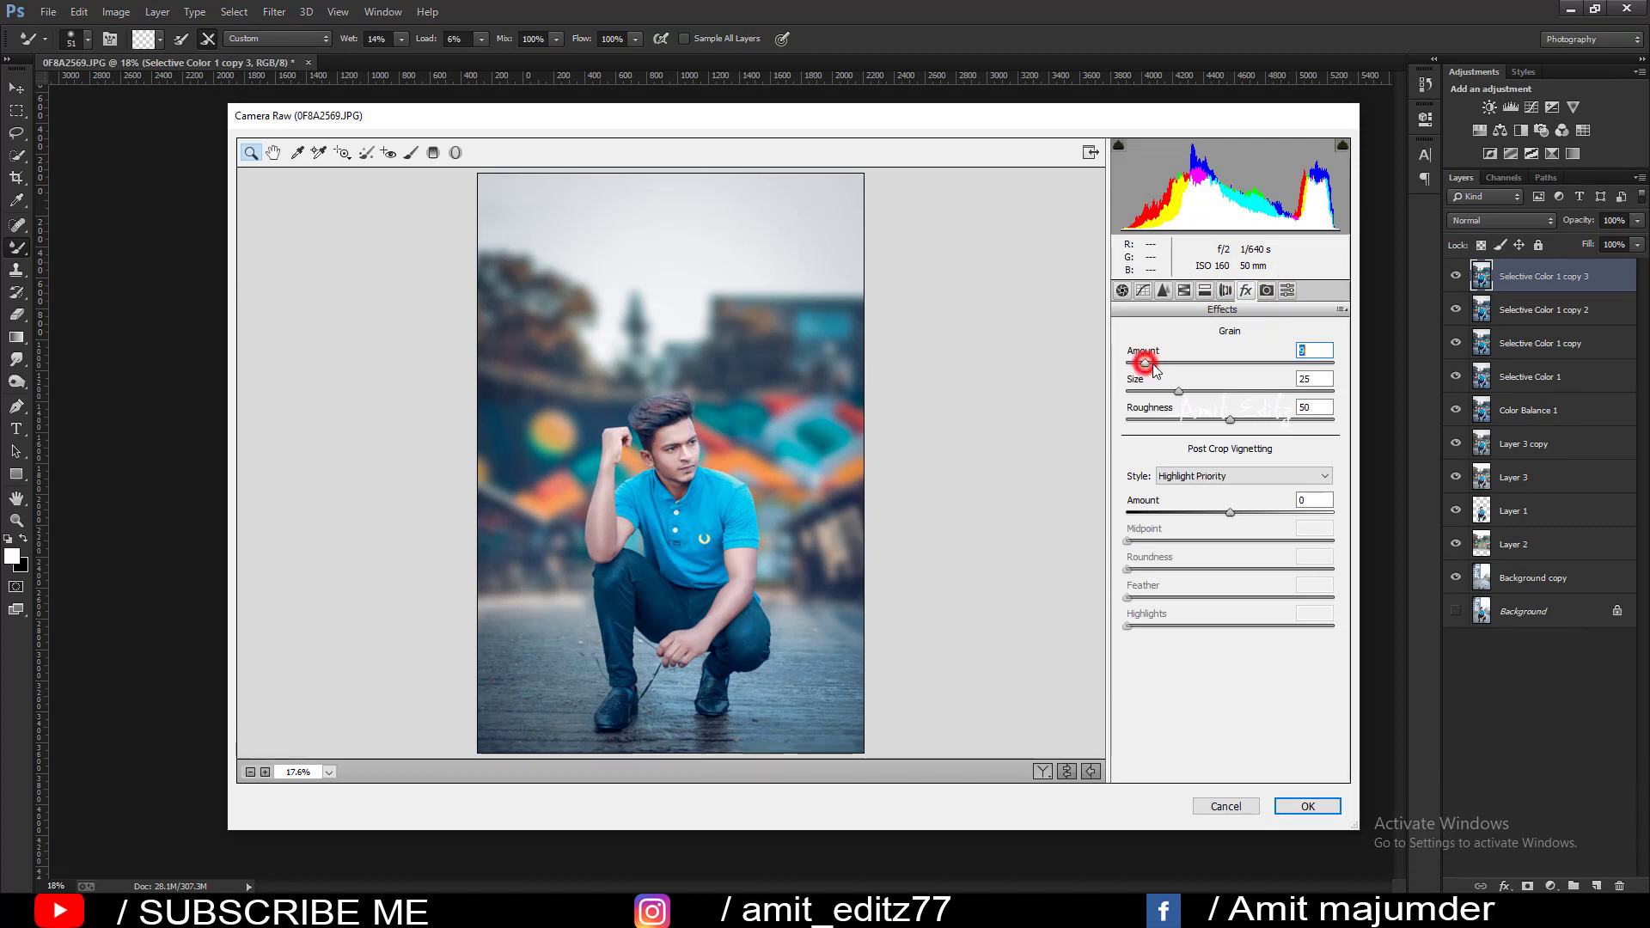
click(1307, 807)
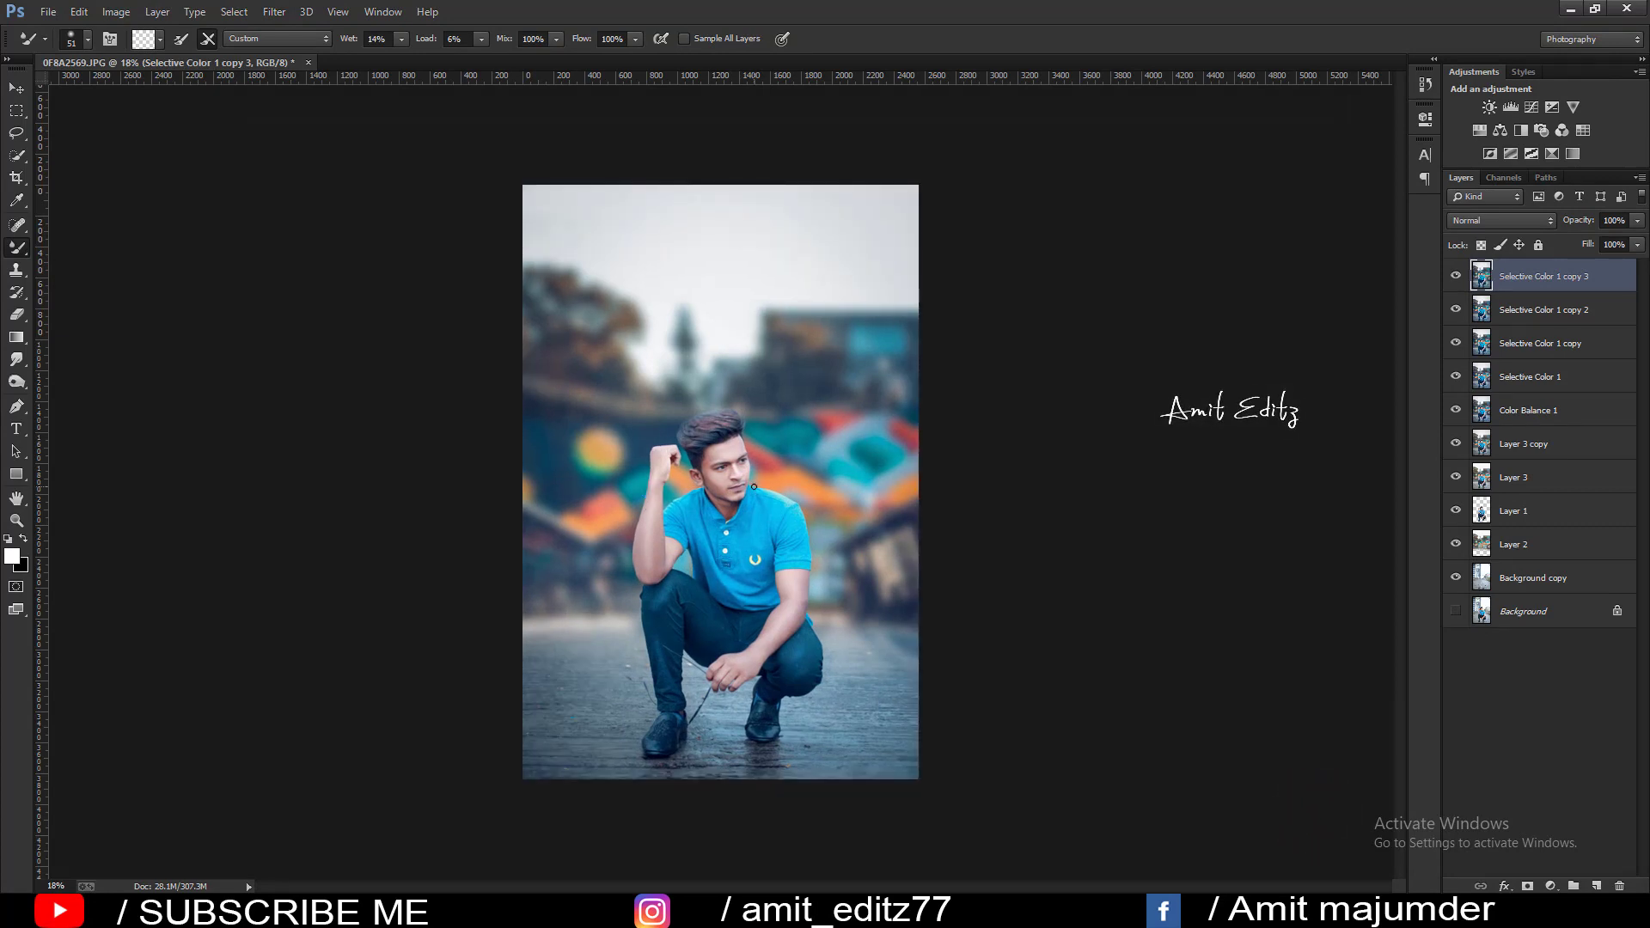
Stamp the V logo brush preset at 184 px and 67% opacity beside the shoulder.
right_click(13, 249)
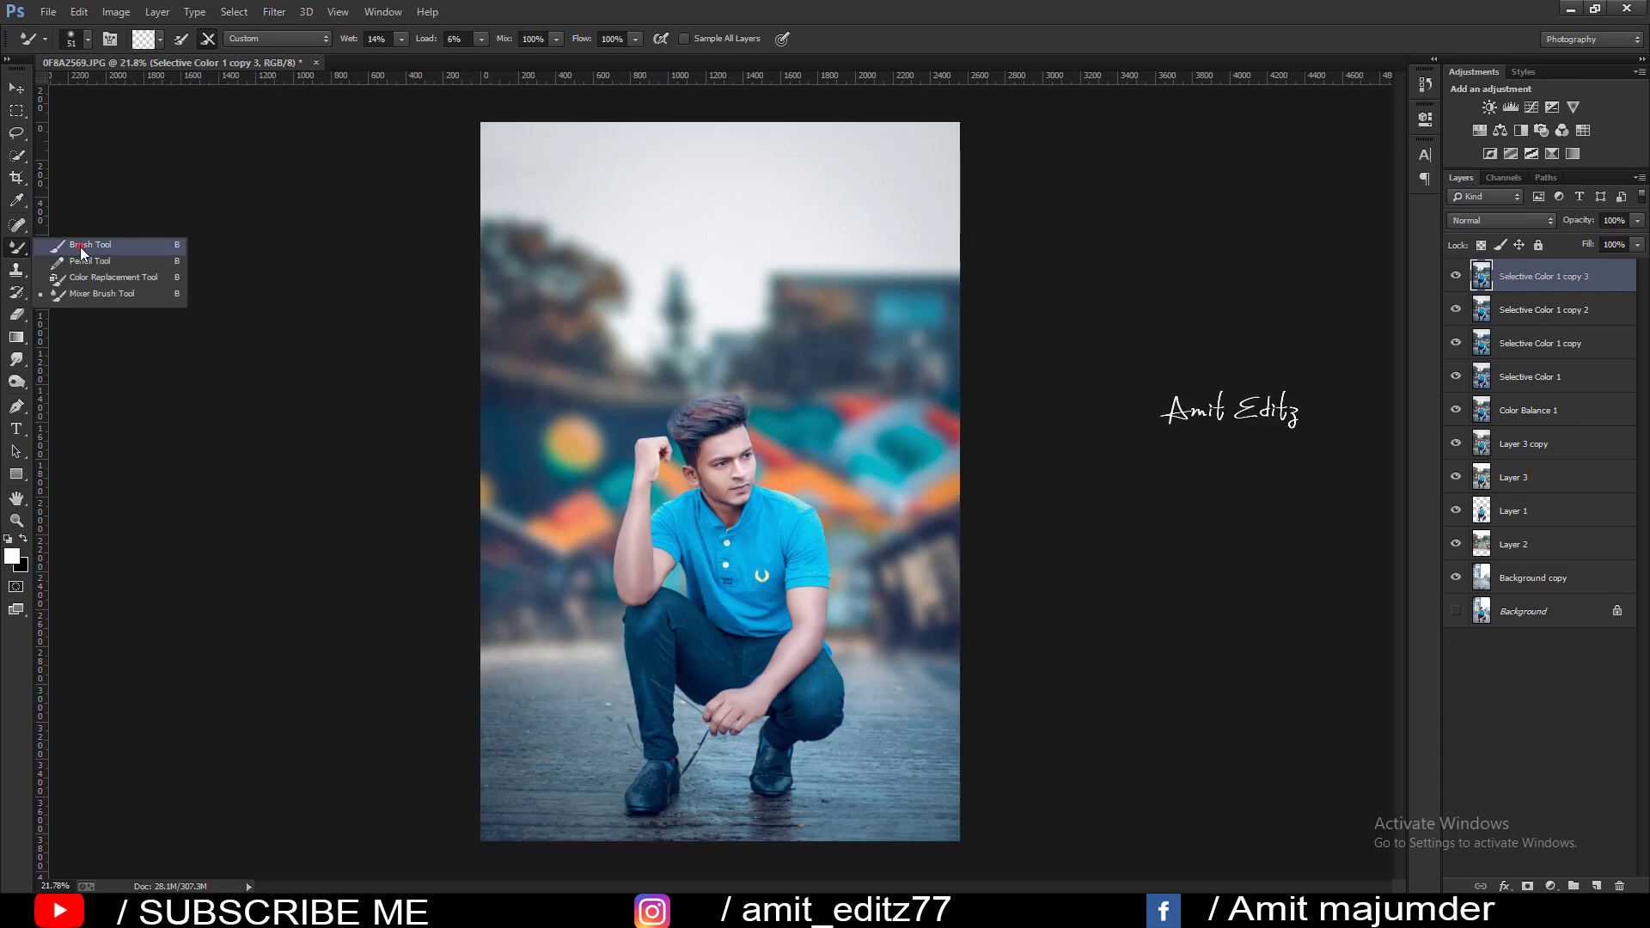
click(77, 255)
right_click(774, 411)
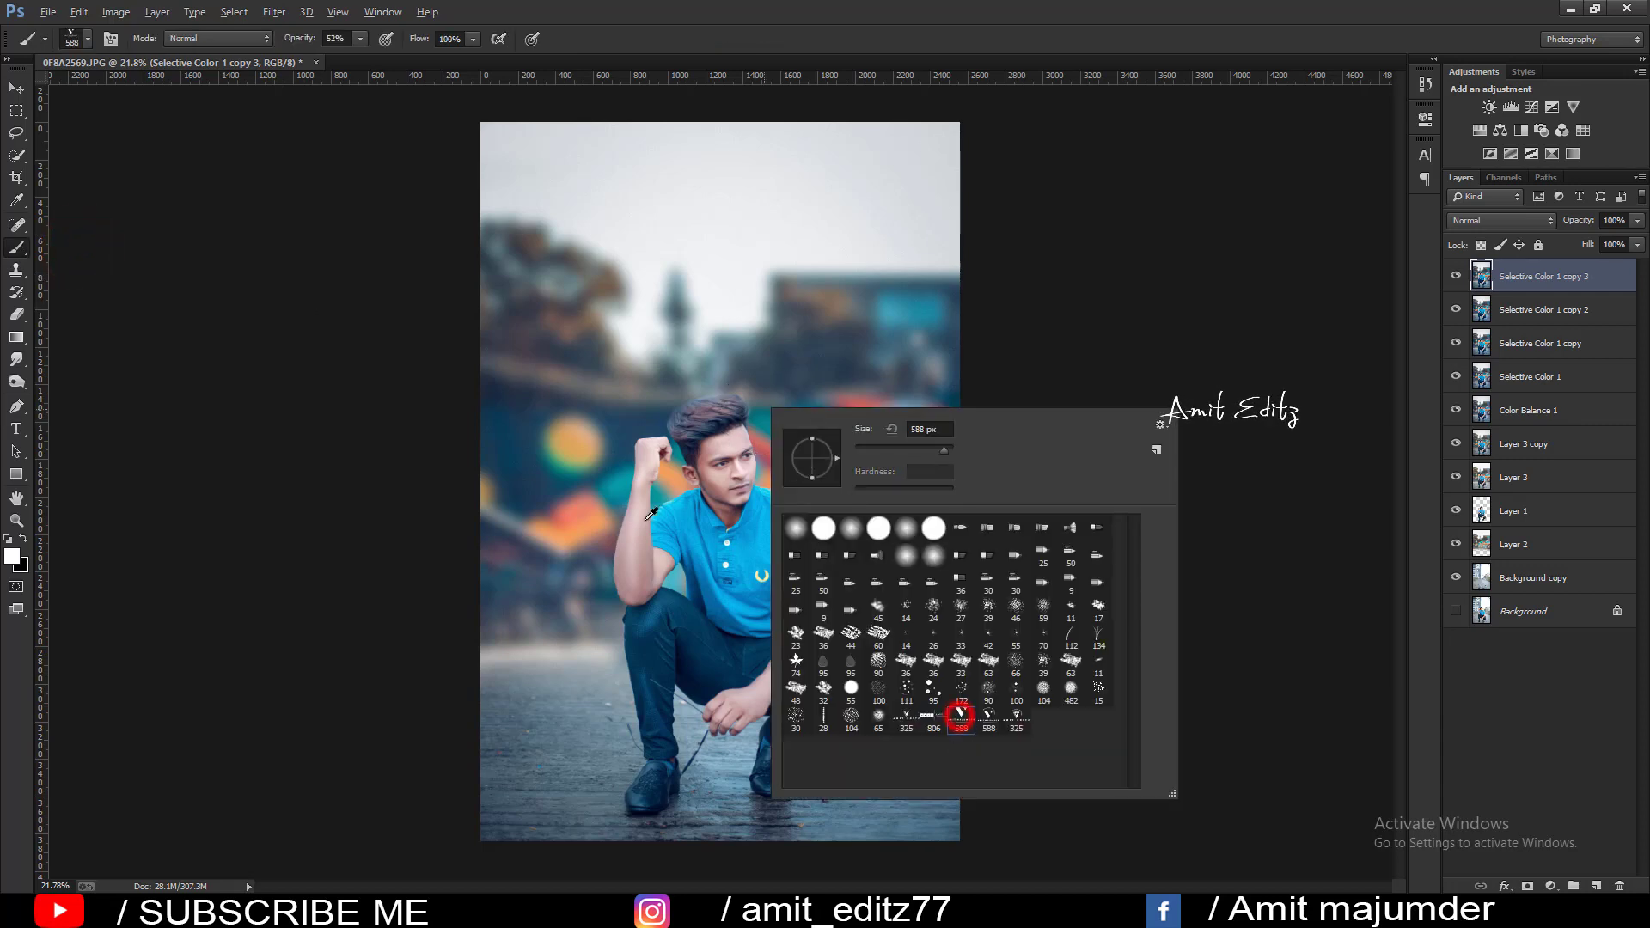
double_click(962, 719)
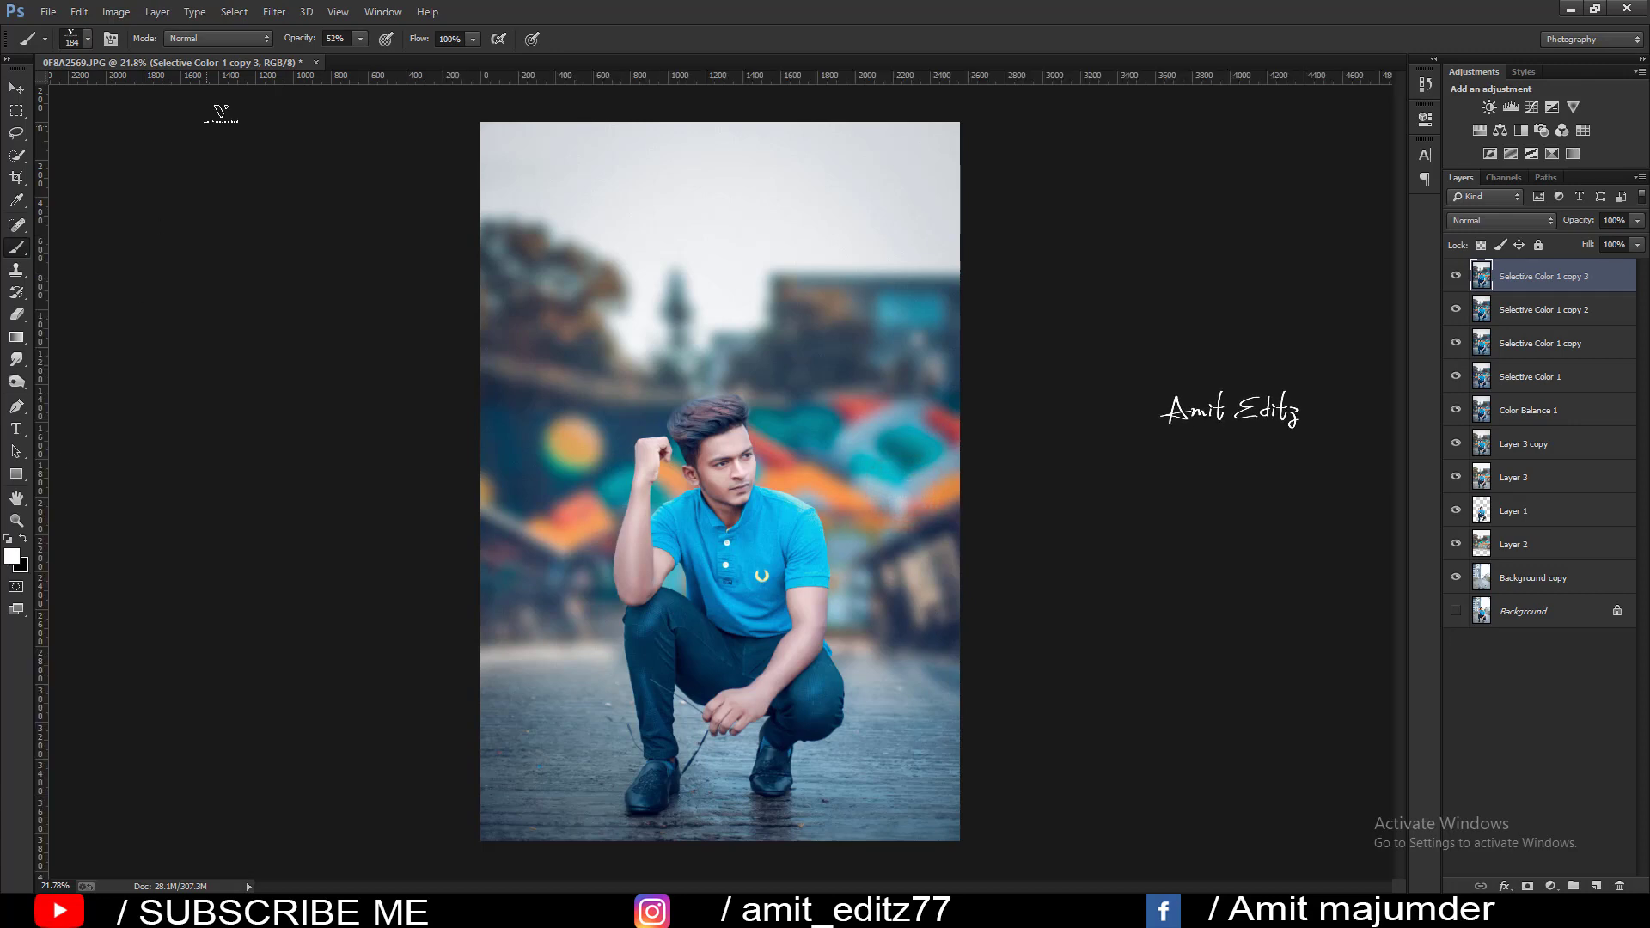
click(336, 38)
text(67)
key(Return)
click(894, 483)
right_click(894, 486)
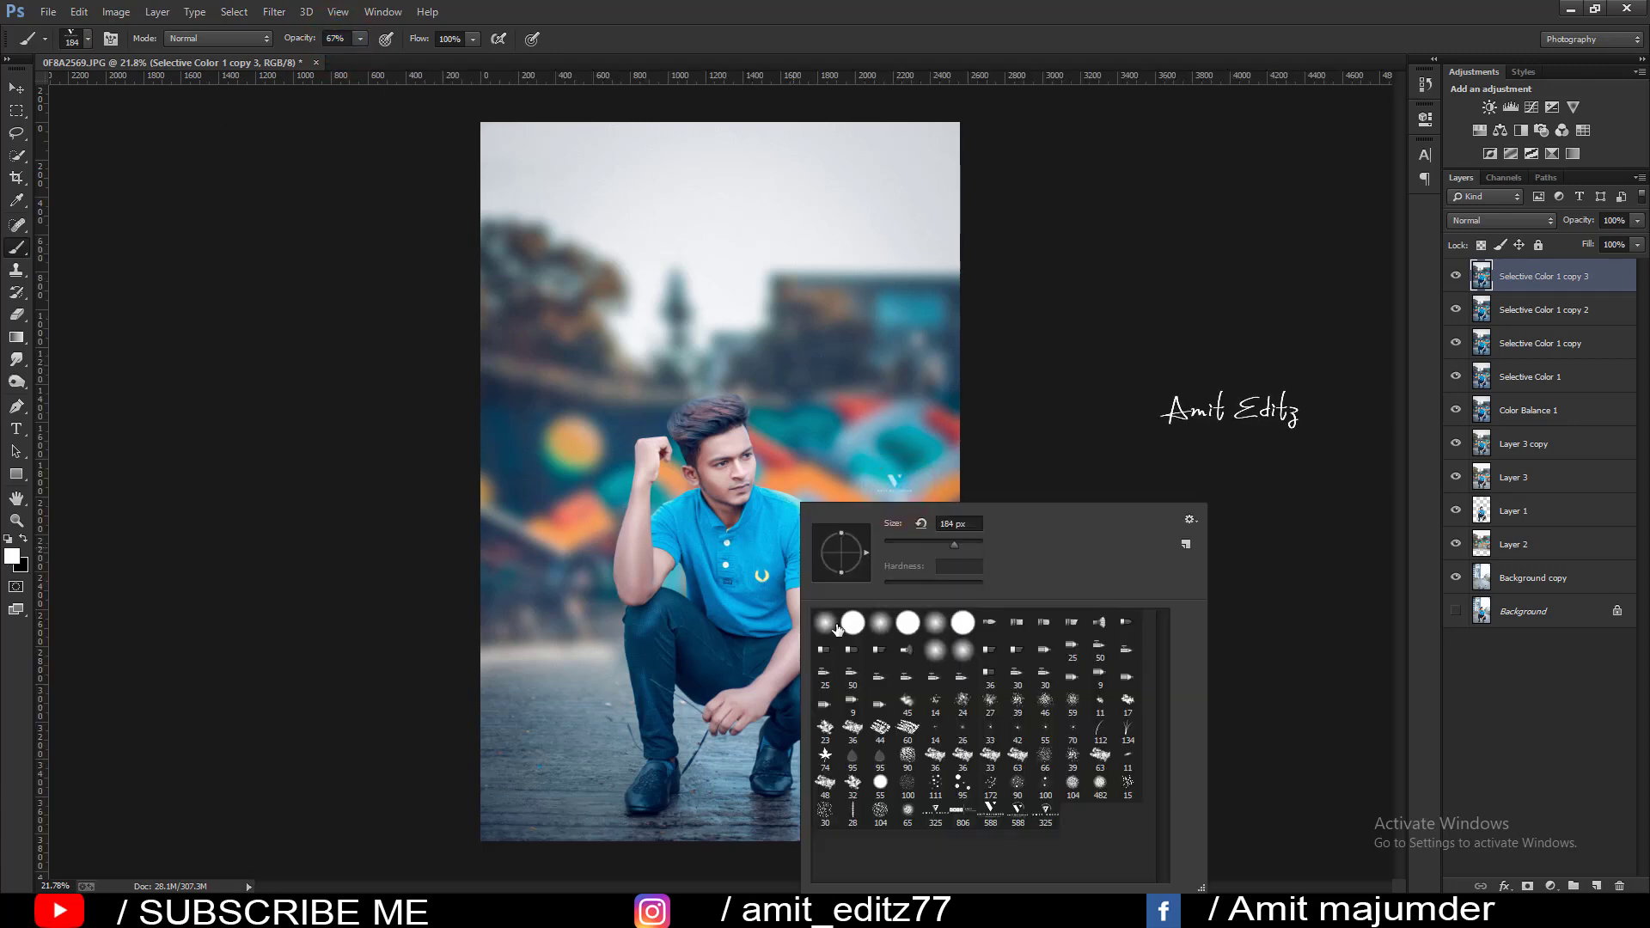
click(834, 621)
click(19, 87)
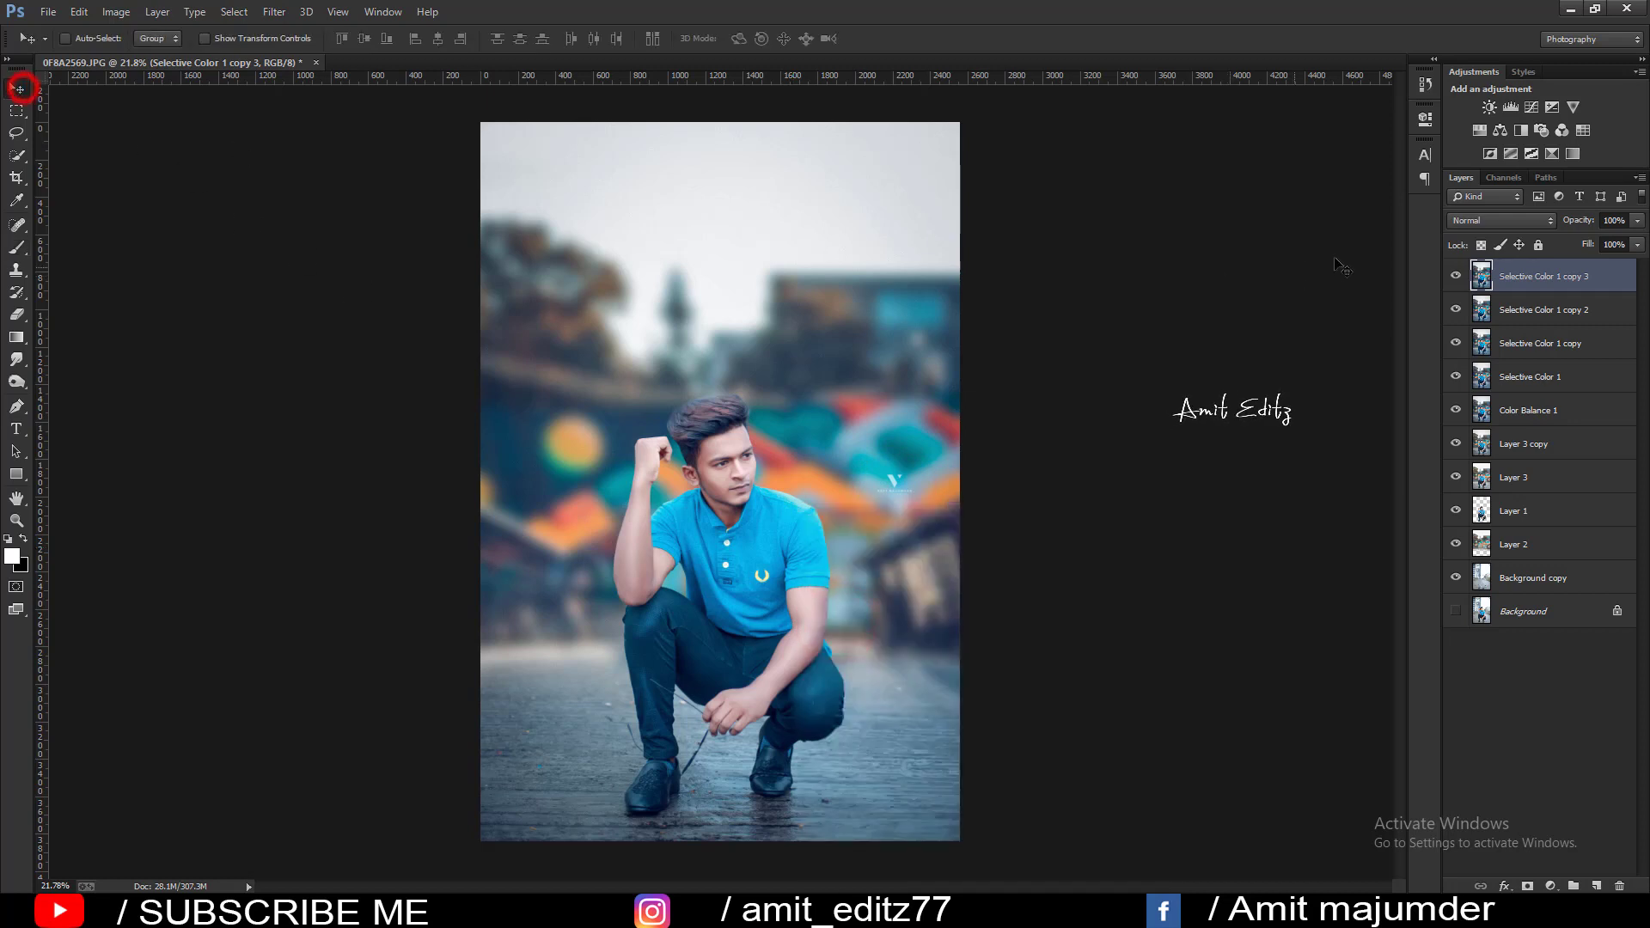
Merge visible layers into Selective Color 1 copy 3 and toggle it to compare with the original.
right_click(1524, 286)
click(1403, 644)
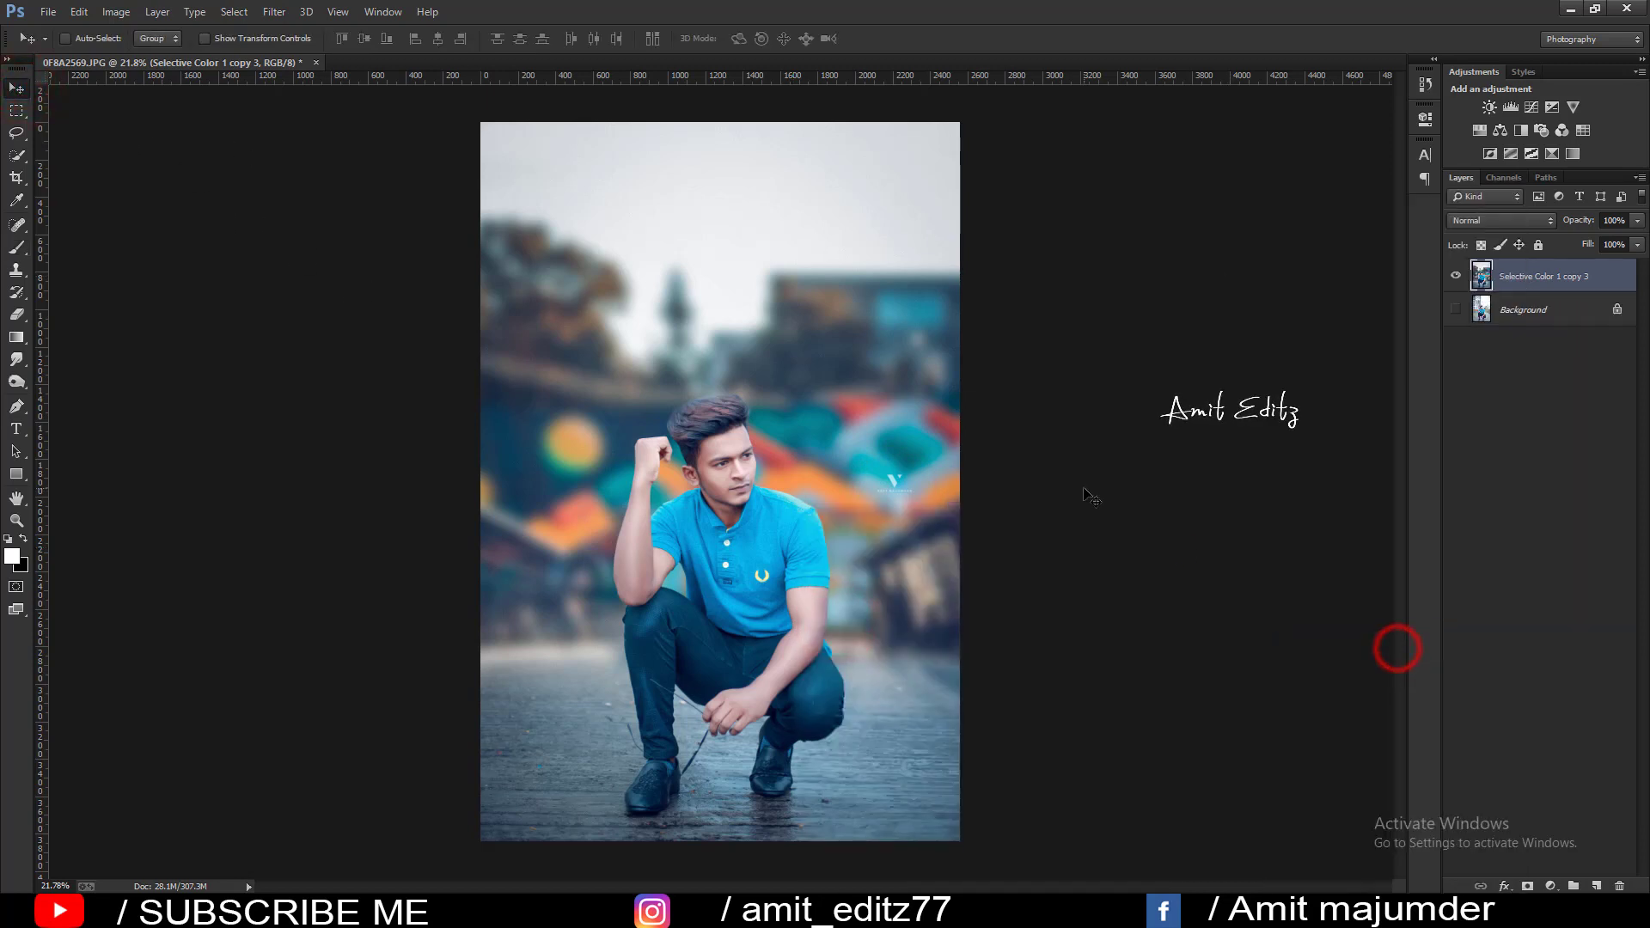
click(1456, 277)
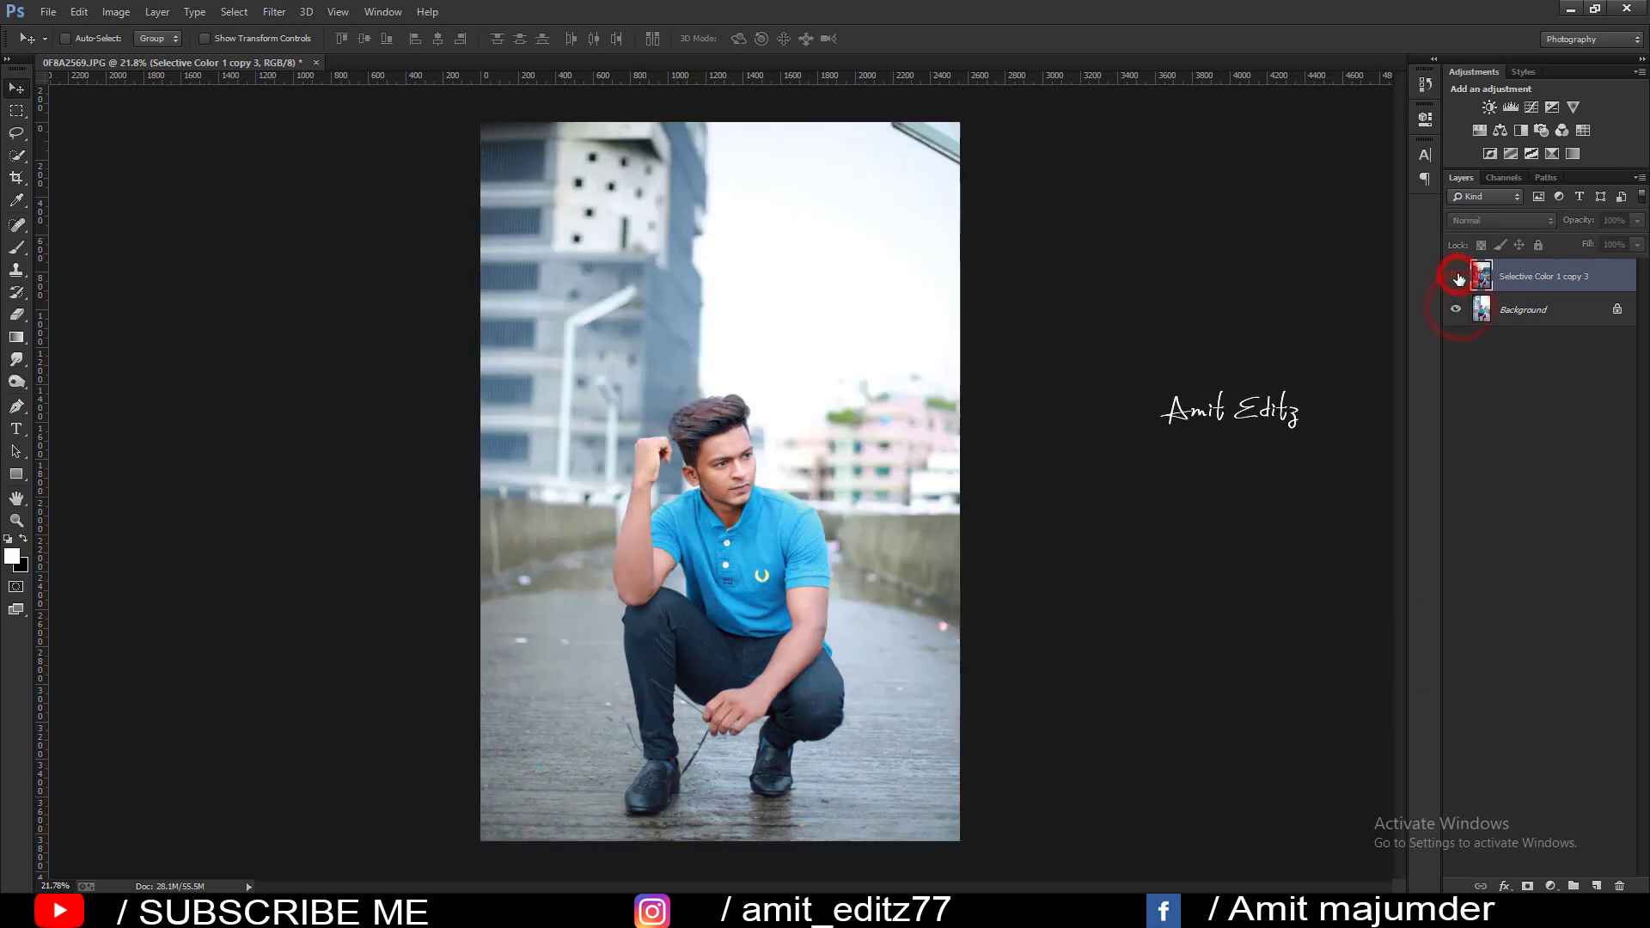
click(1457, 277)
click(1457, 276)
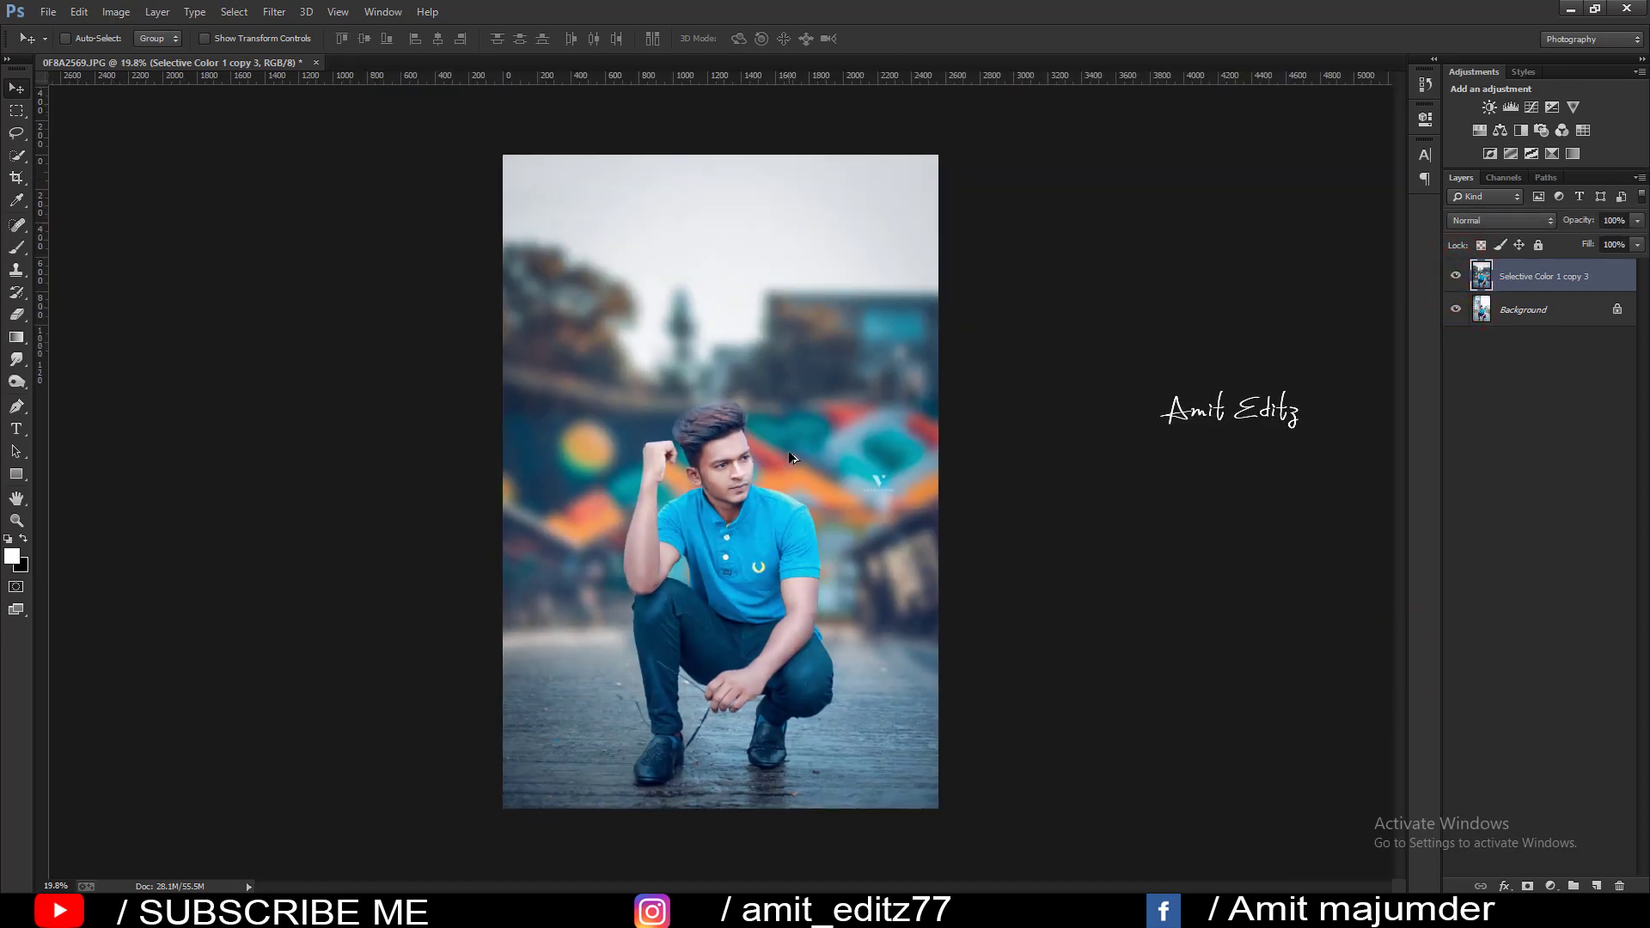
click(1456, 277)
click(1455, 277)
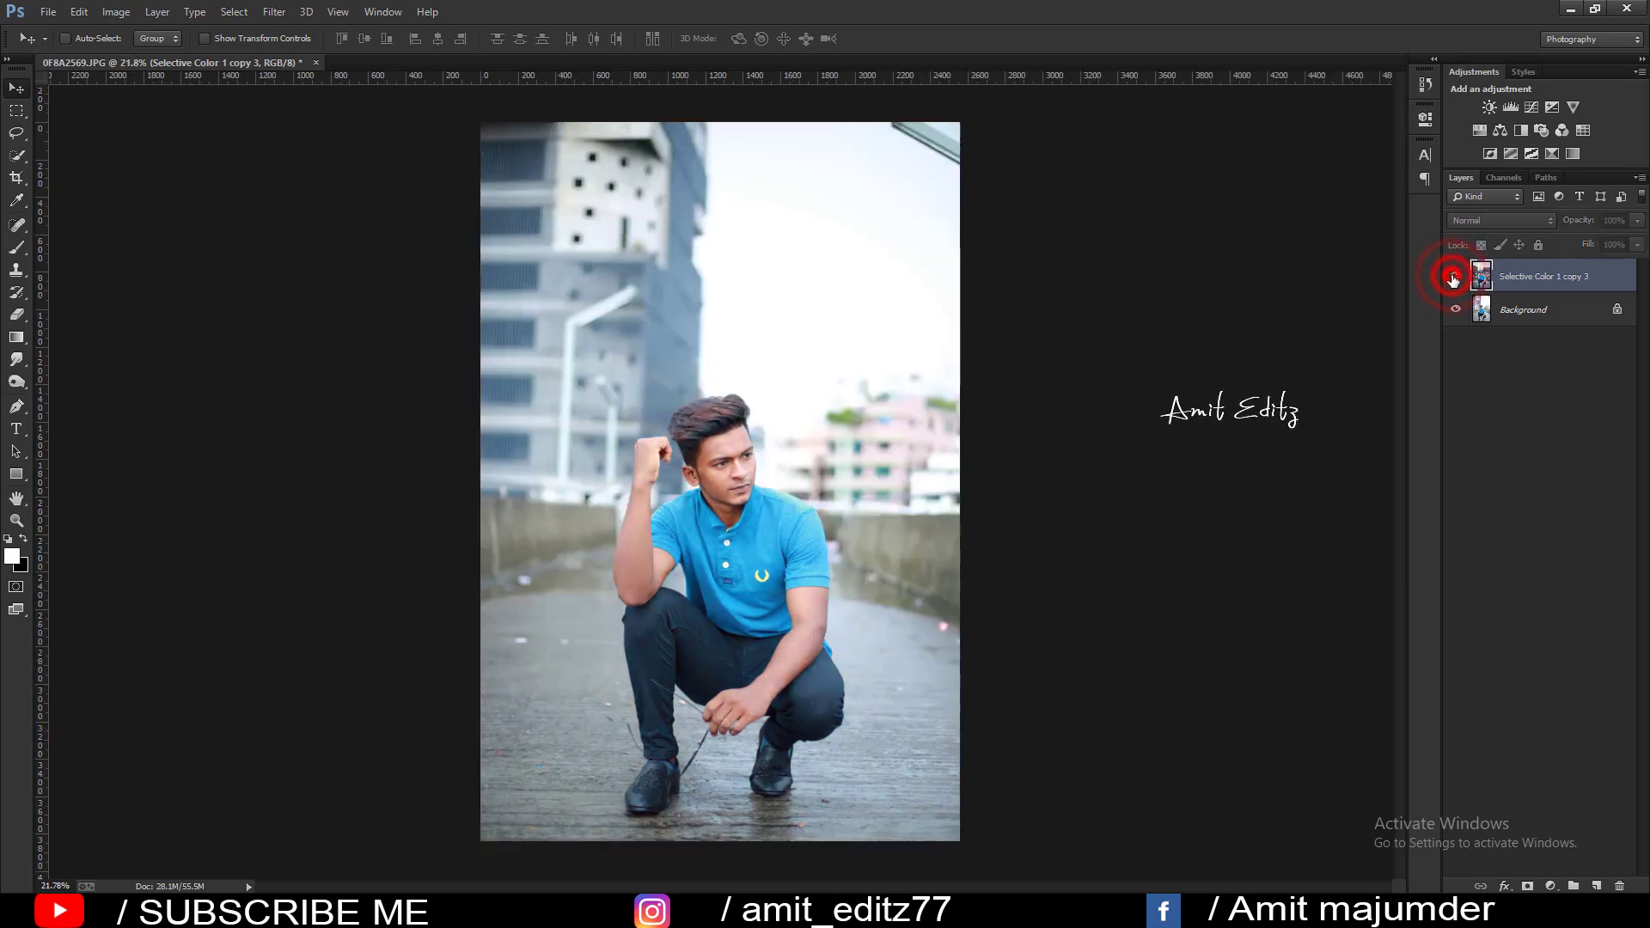